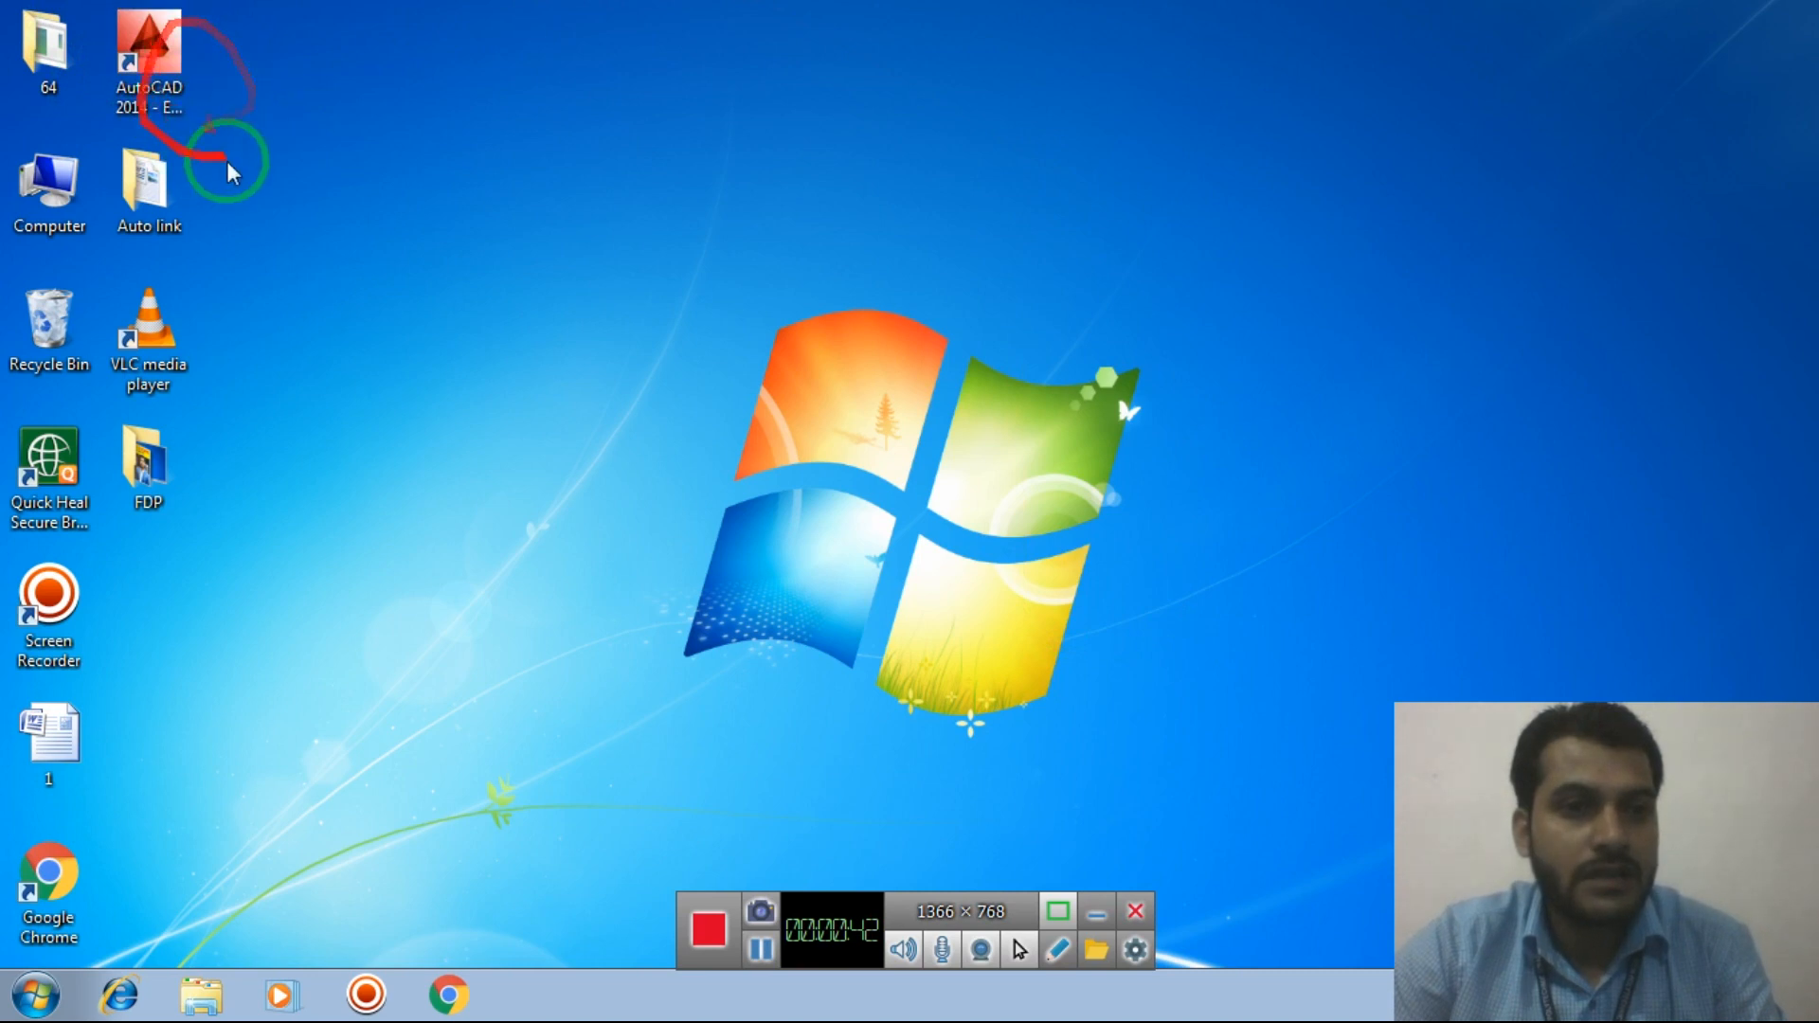
Launch AutoCAD 2014 and dismiss its Welcome window and the hardware acceleration notice
left_click(217, 155)
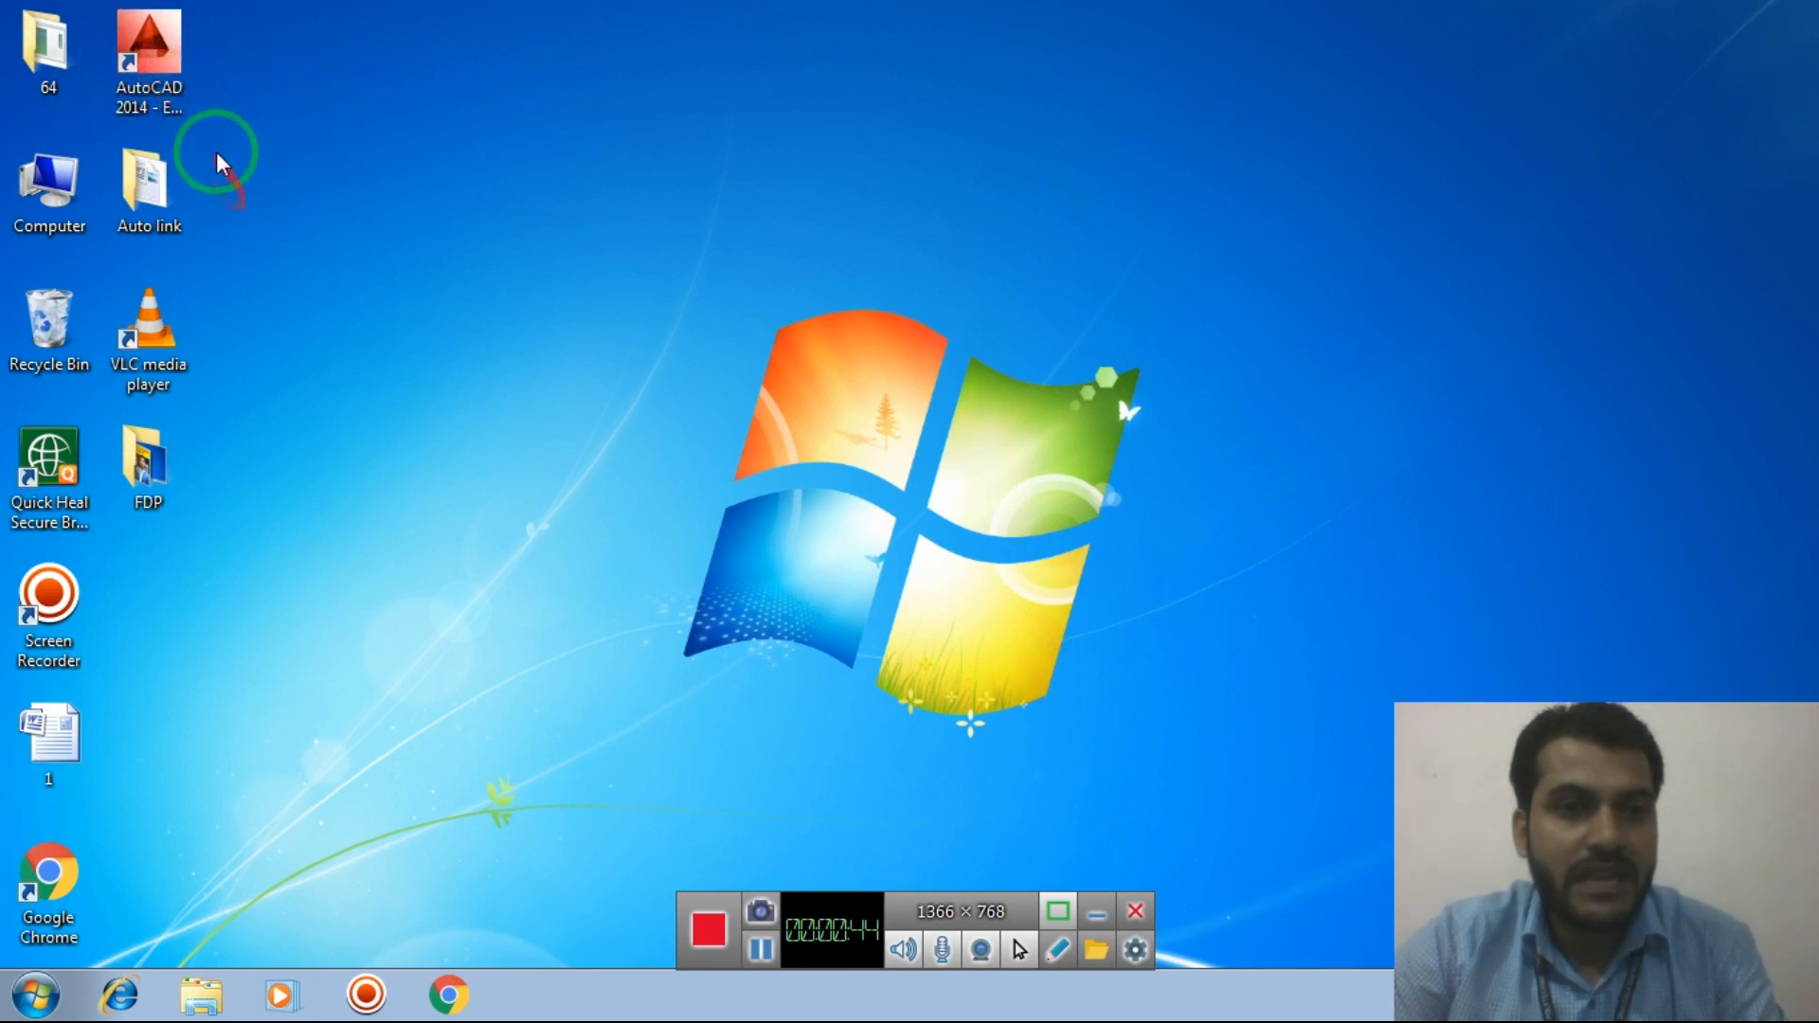
double_click(161, 59)
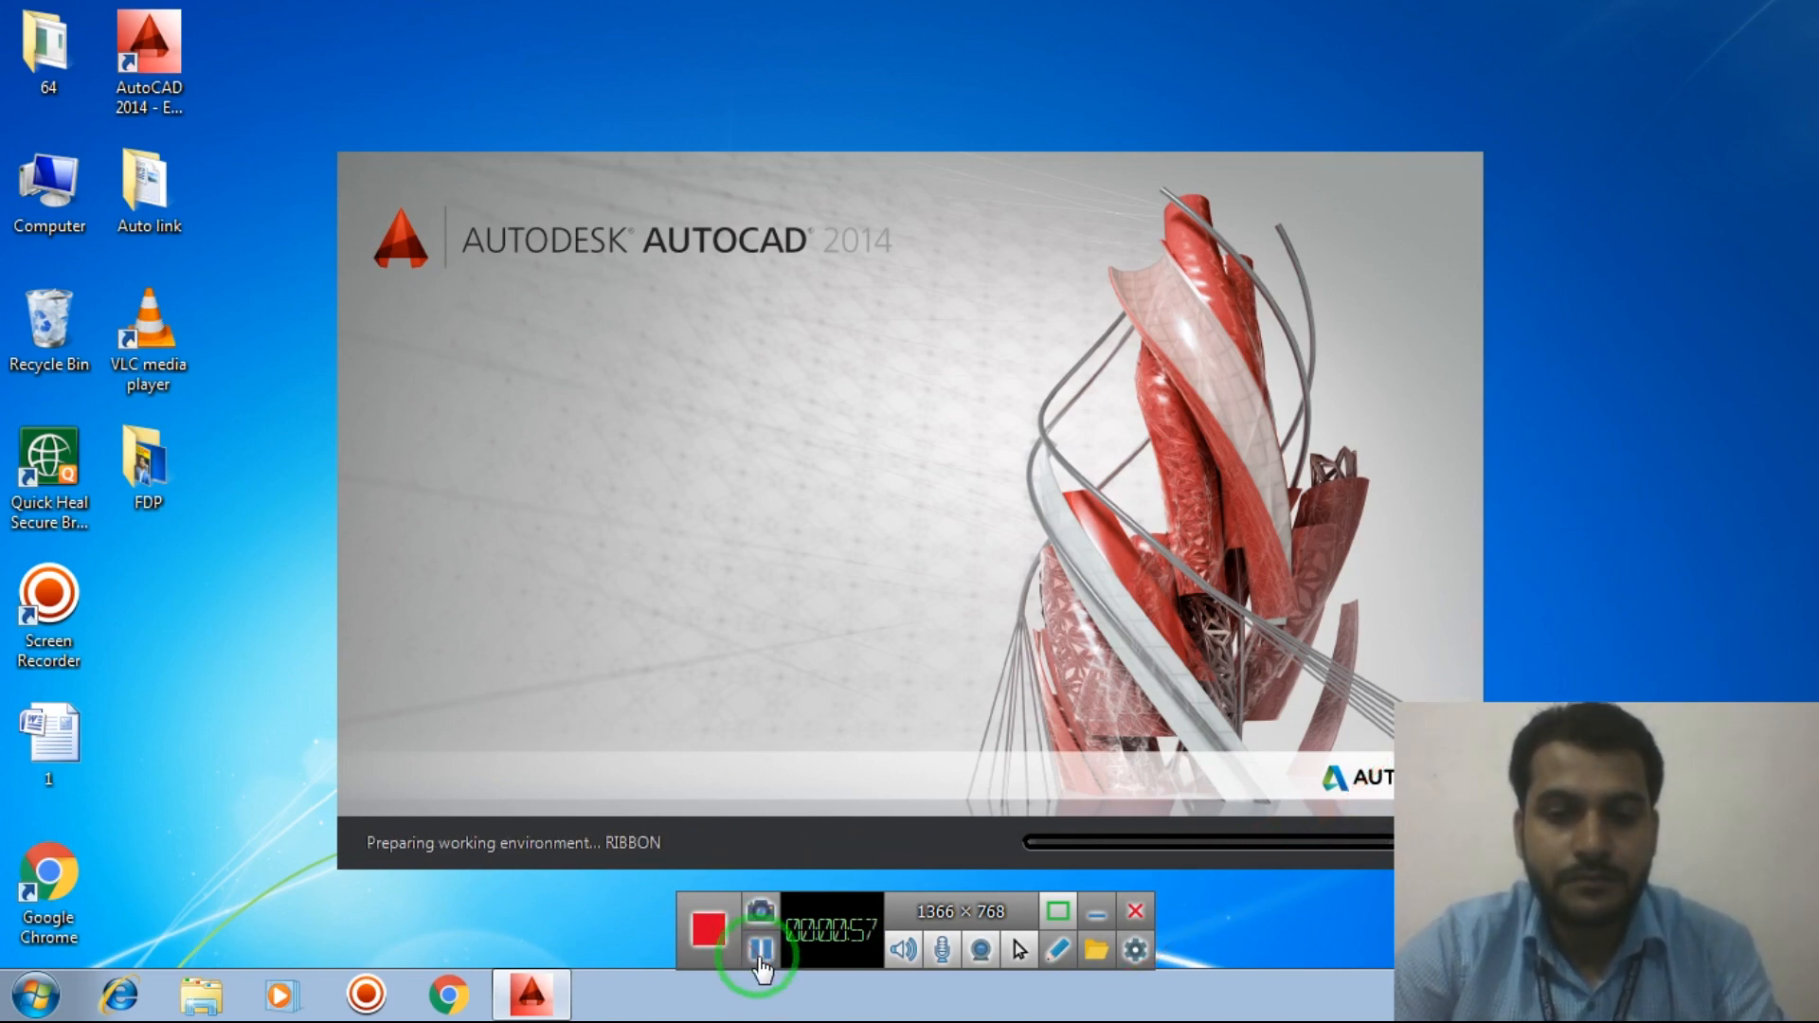
left_click(760, 950)
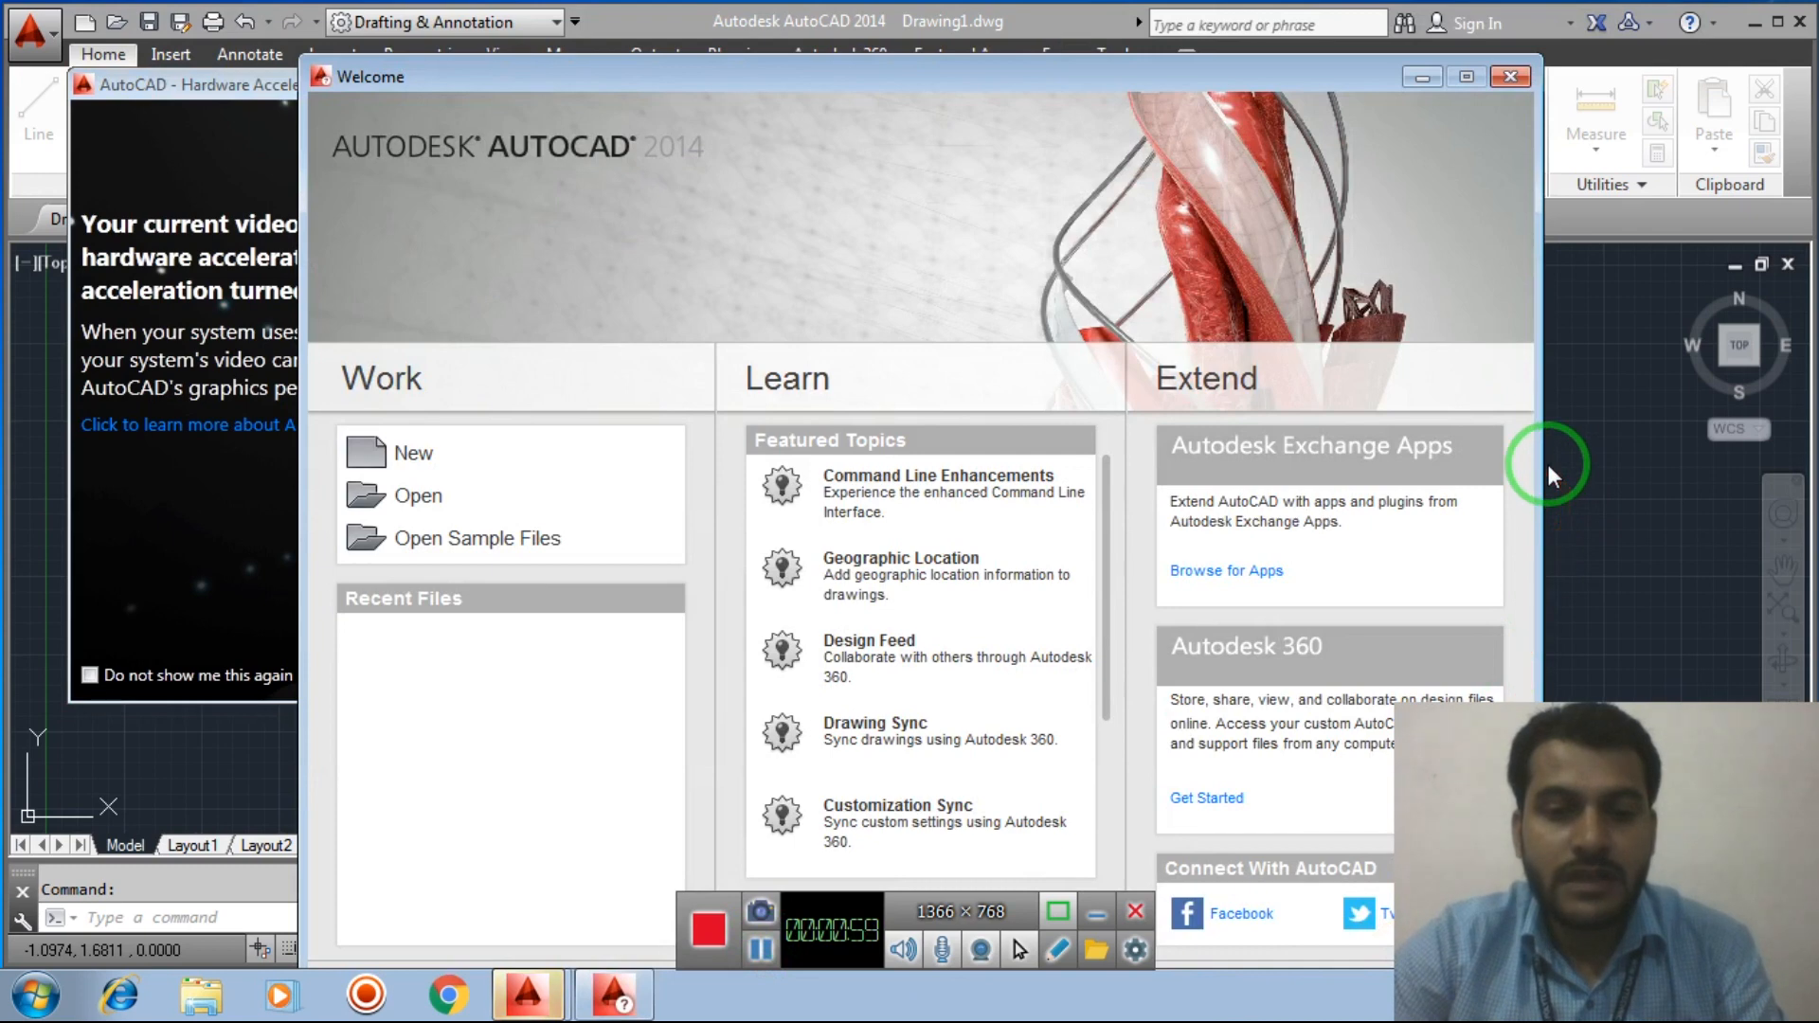
left_click(1511, 78)
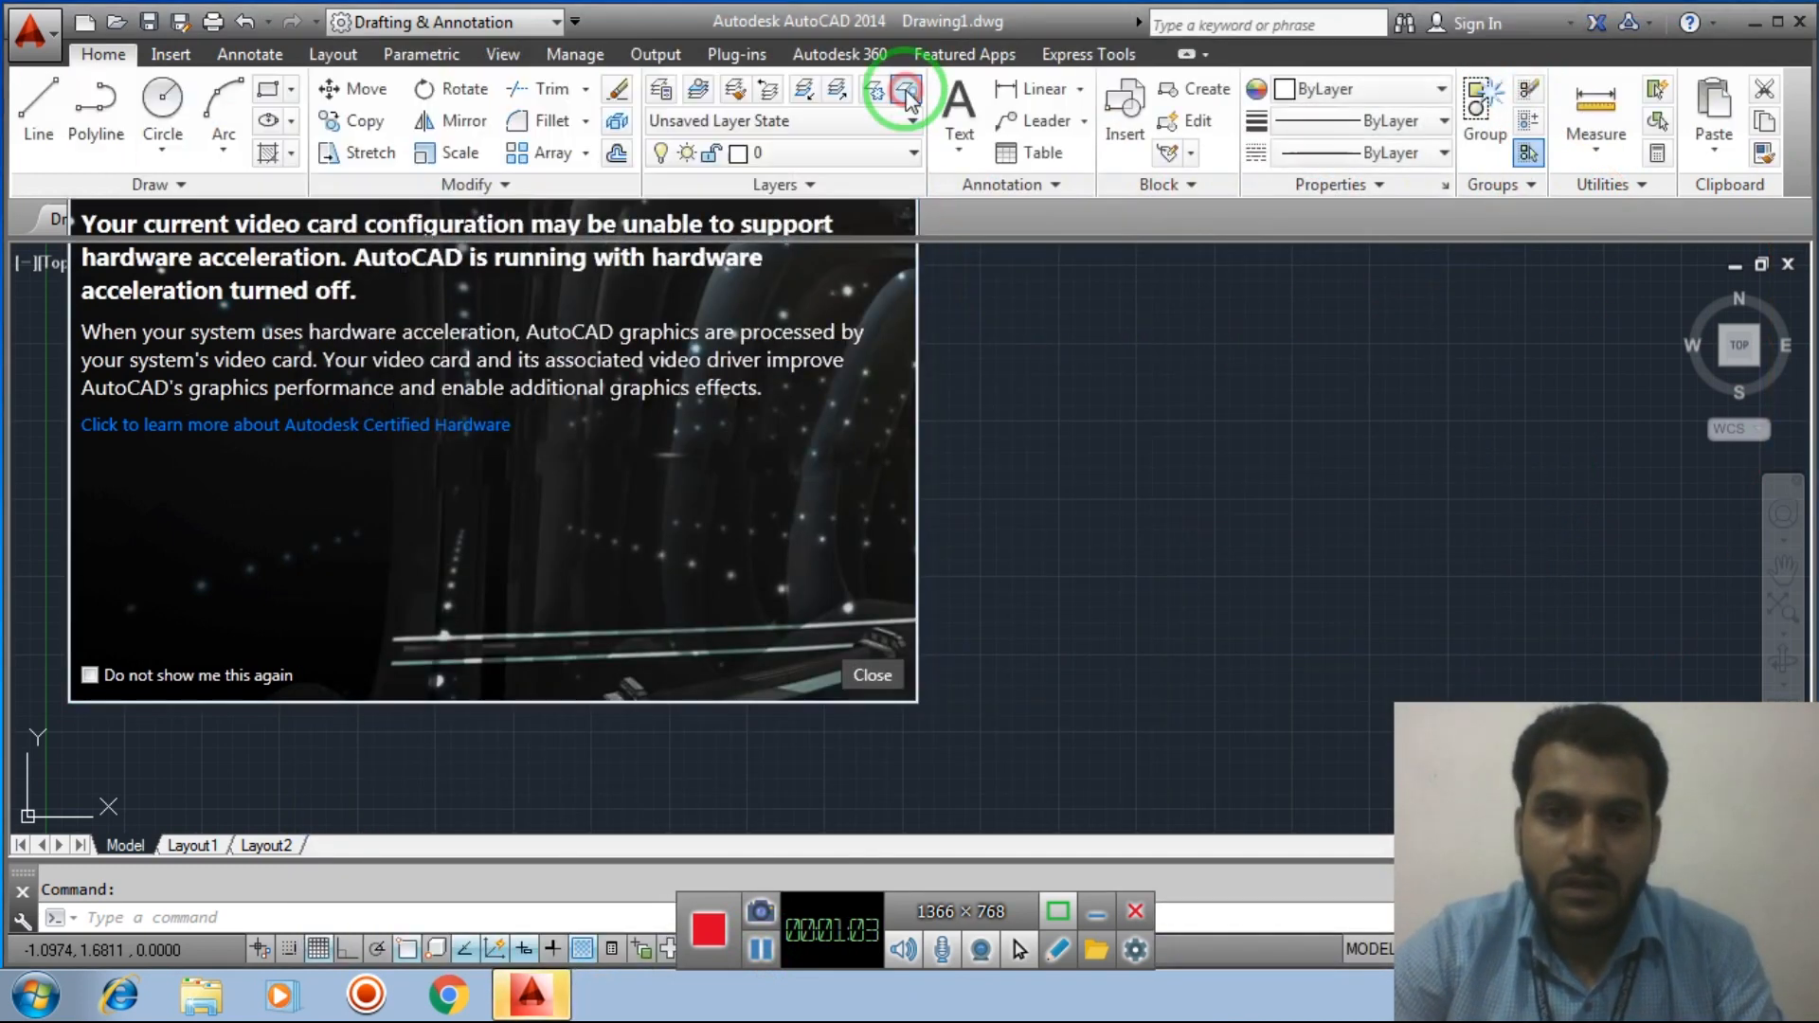
left_click(812, 389)
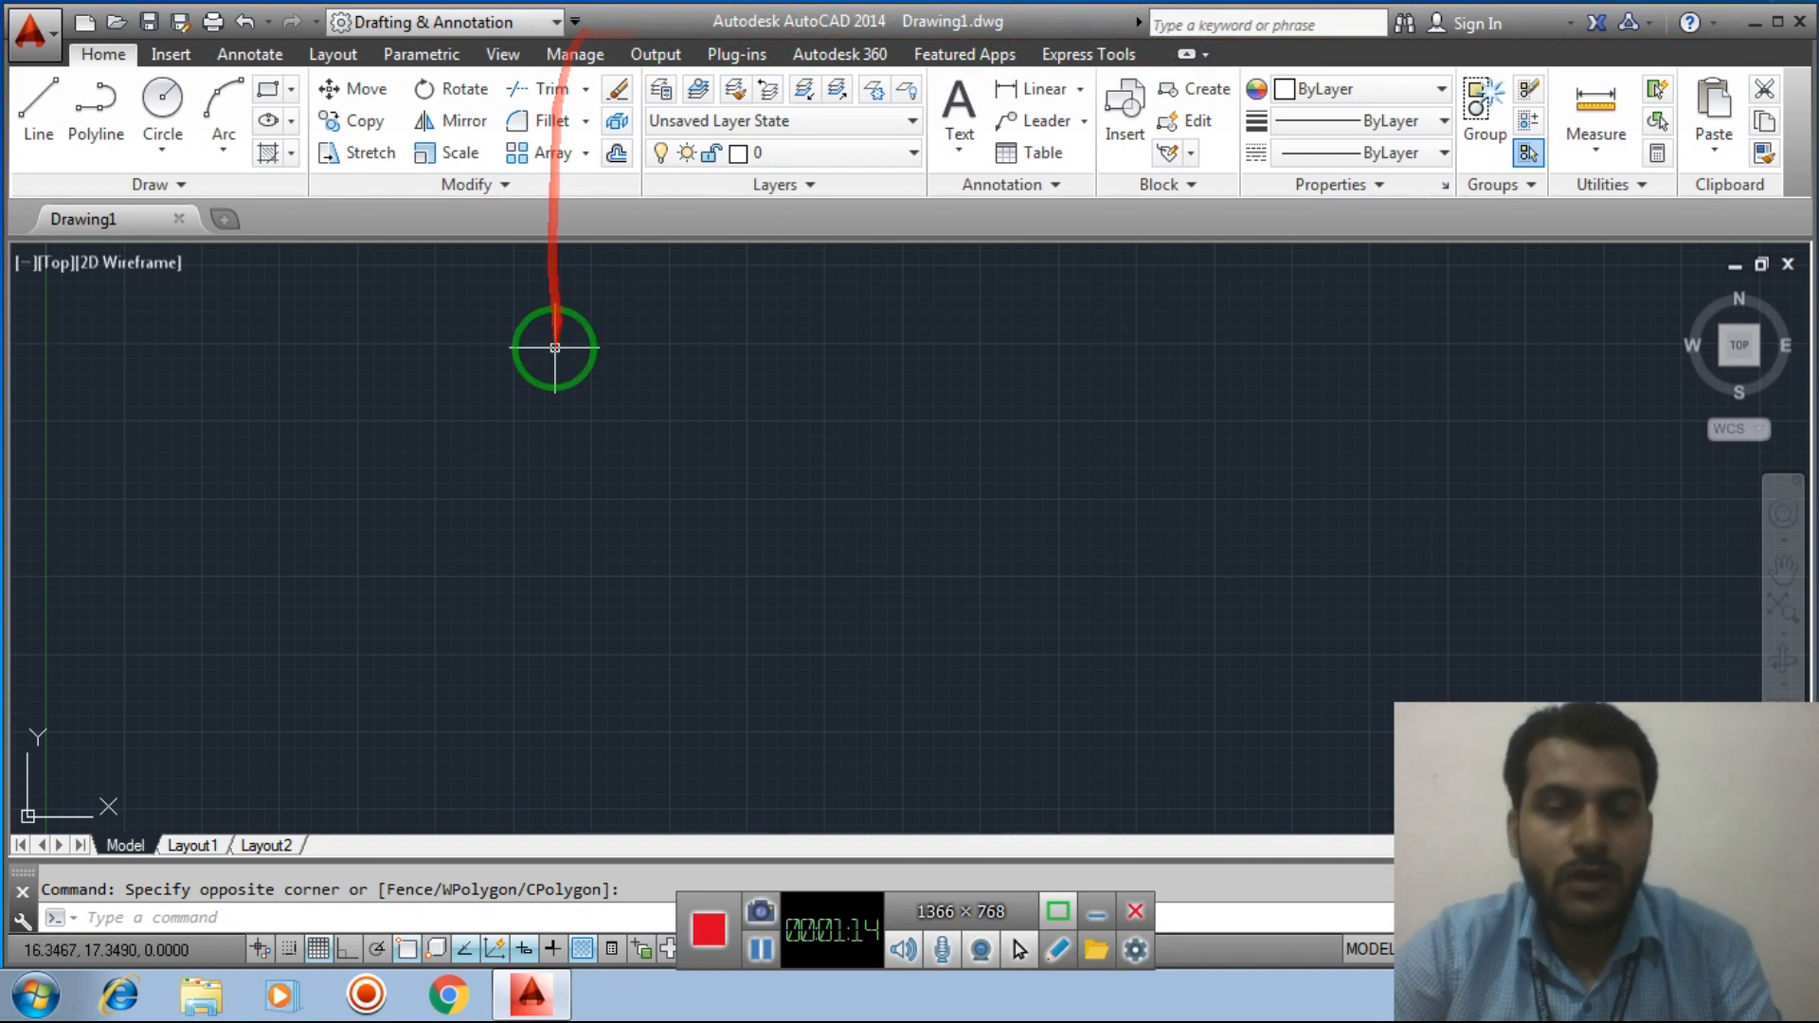
left_click(59, 34)
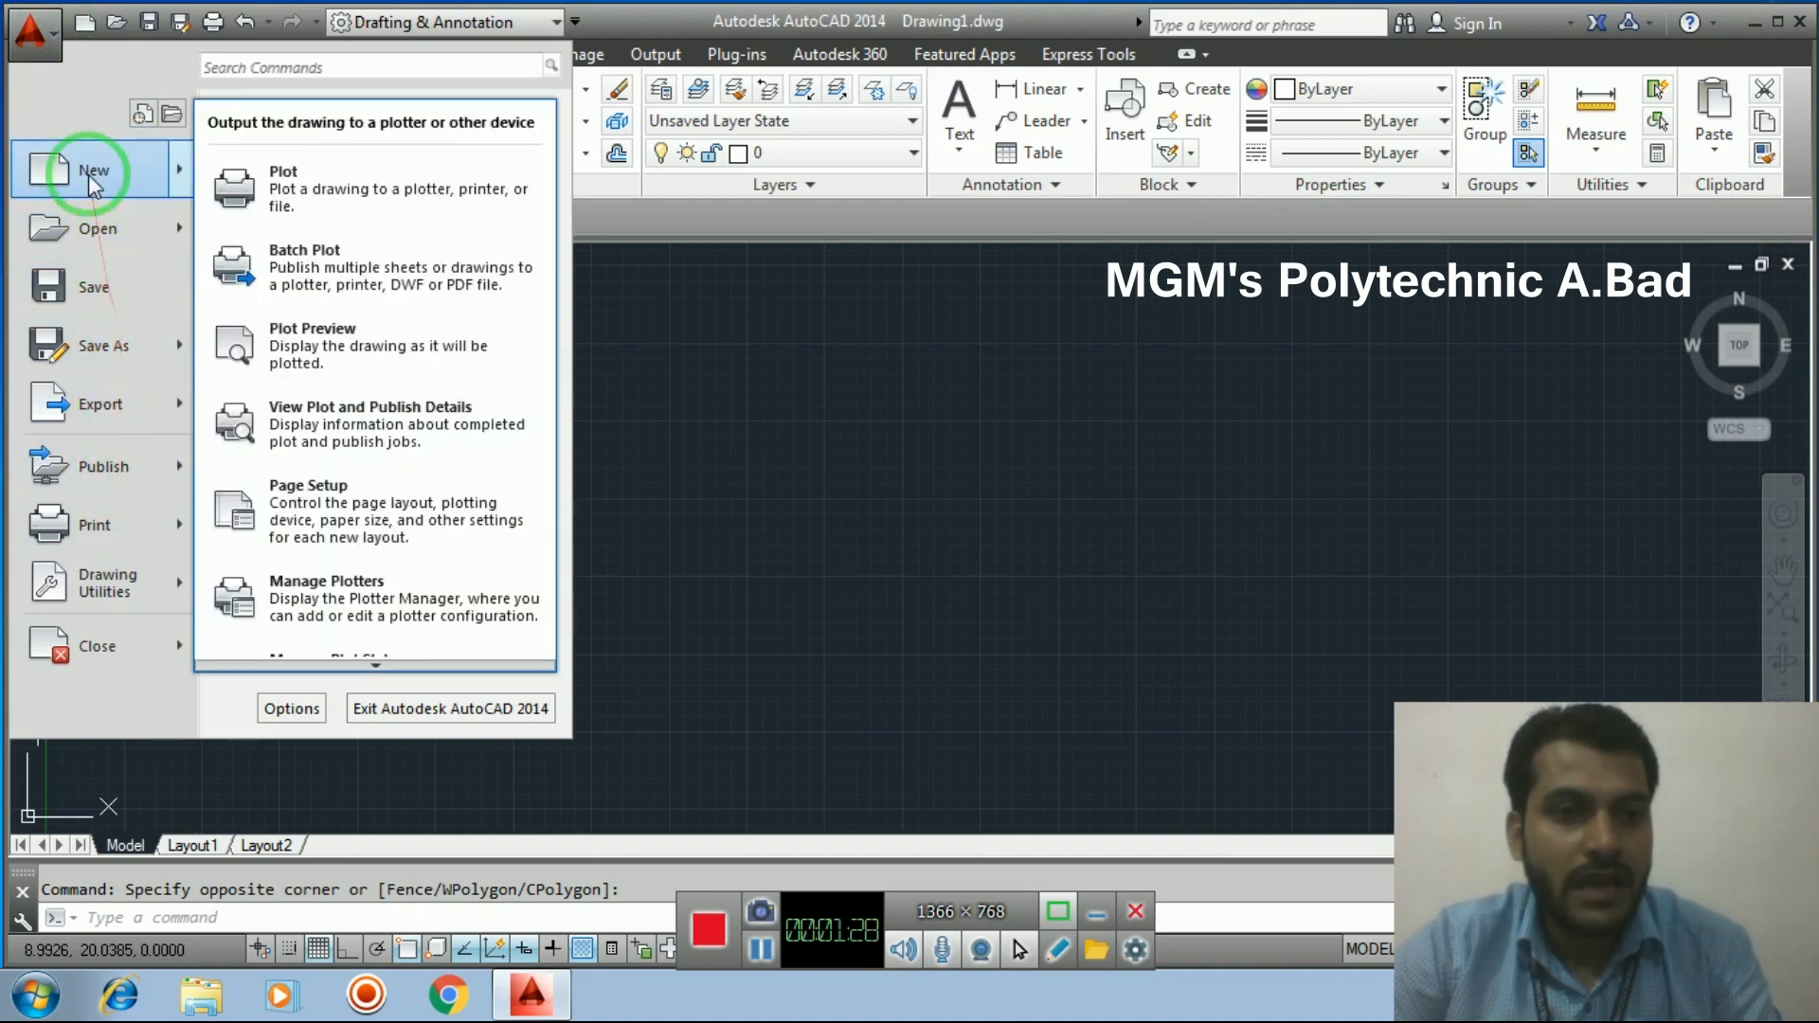
left_click(812, 406)
left_click(512, 410)
left_click(780, 571)
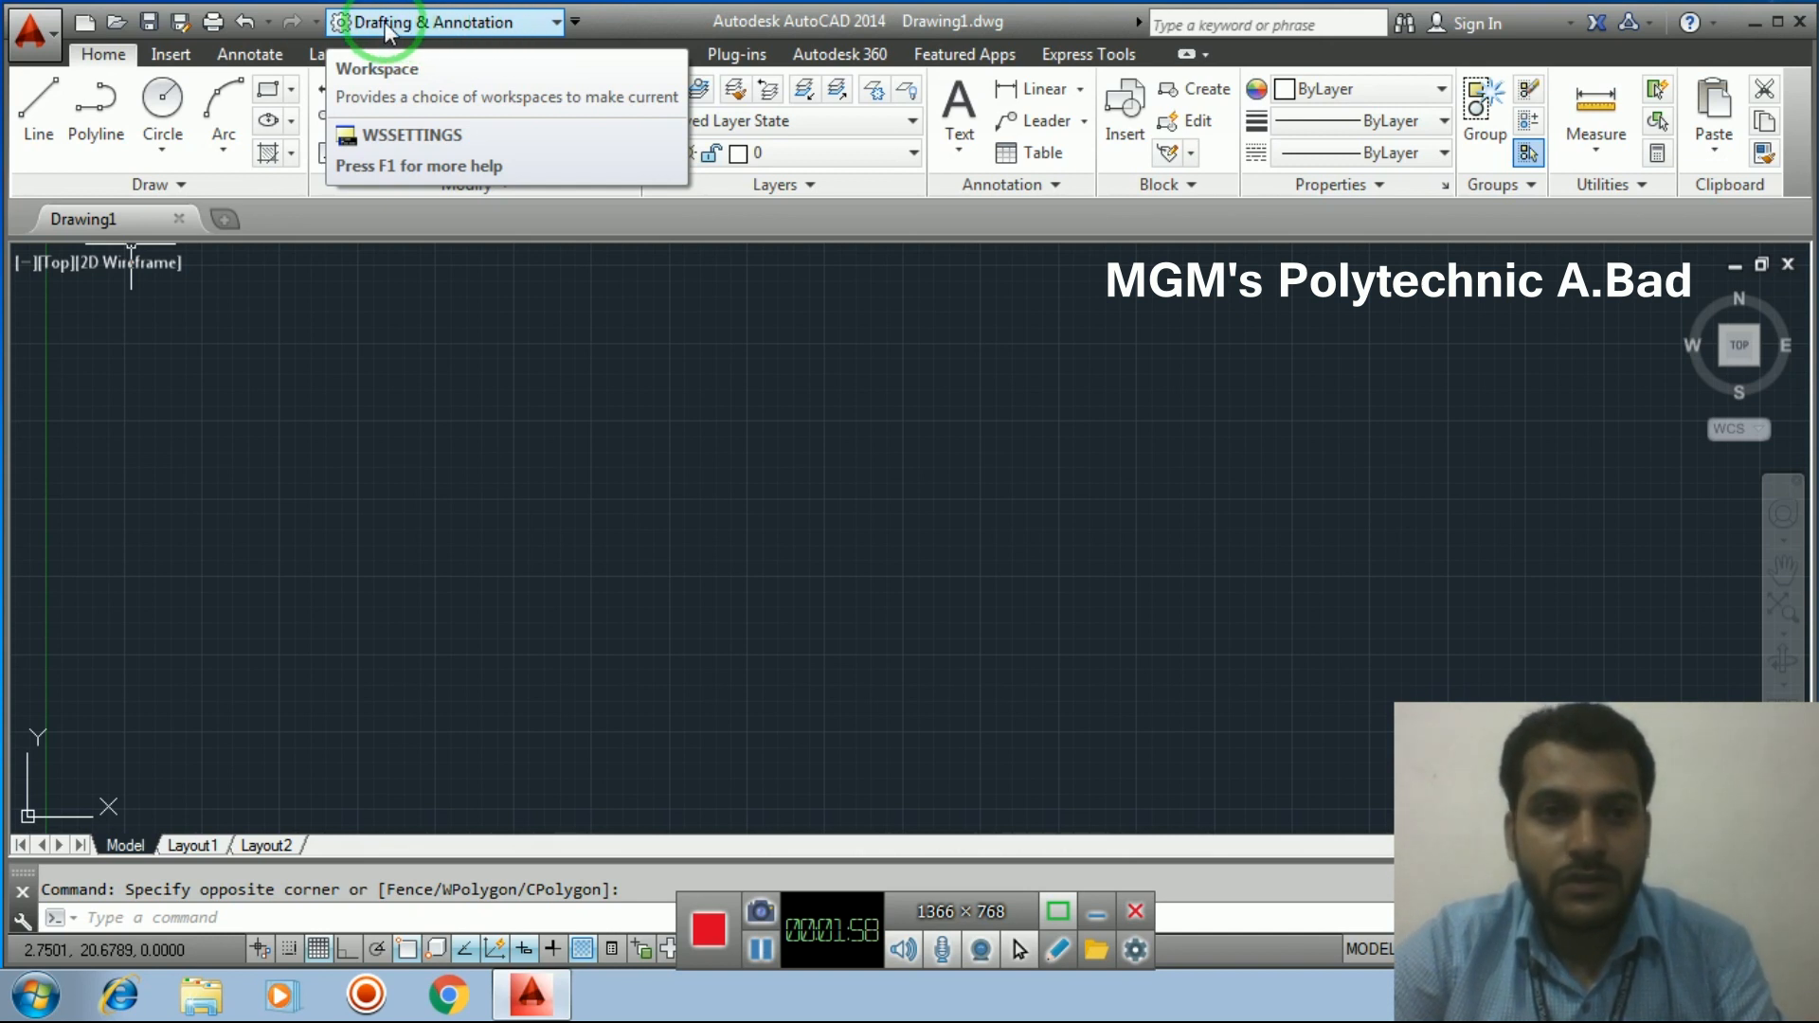
Choose Drafting & Annotation as the current workspace
left_click(556, 23)
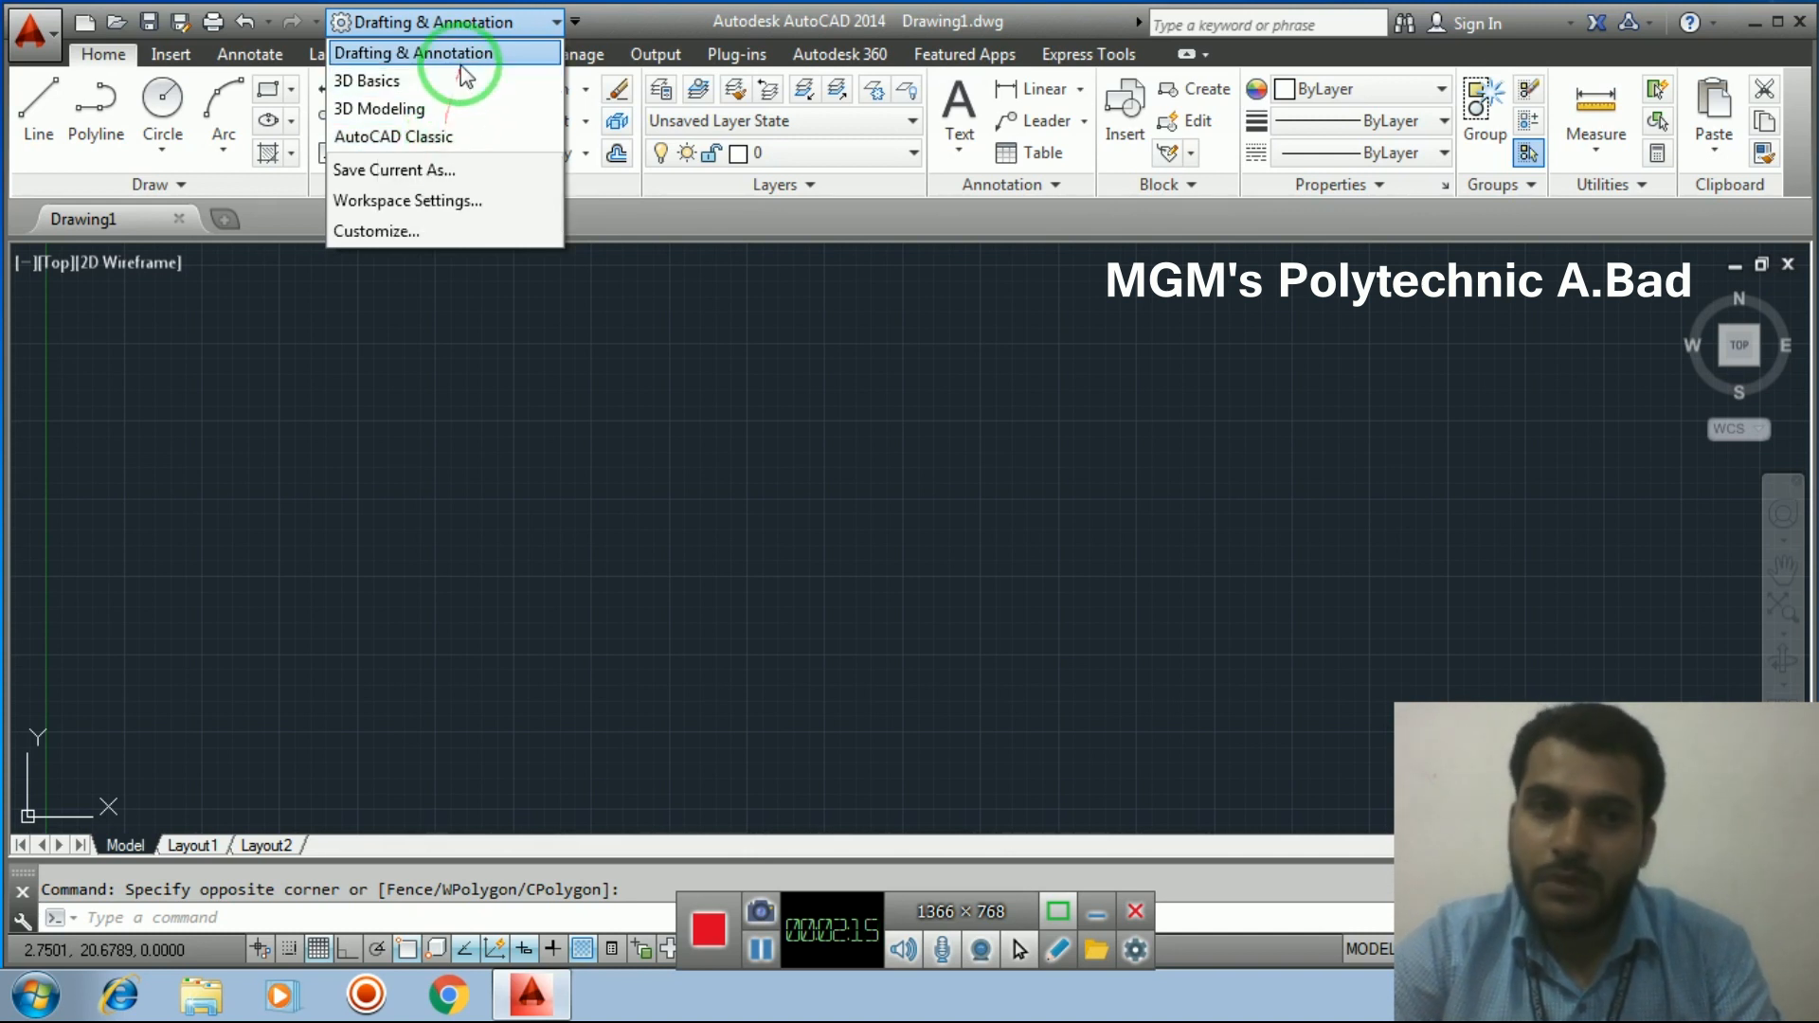
left_click(432, 66)
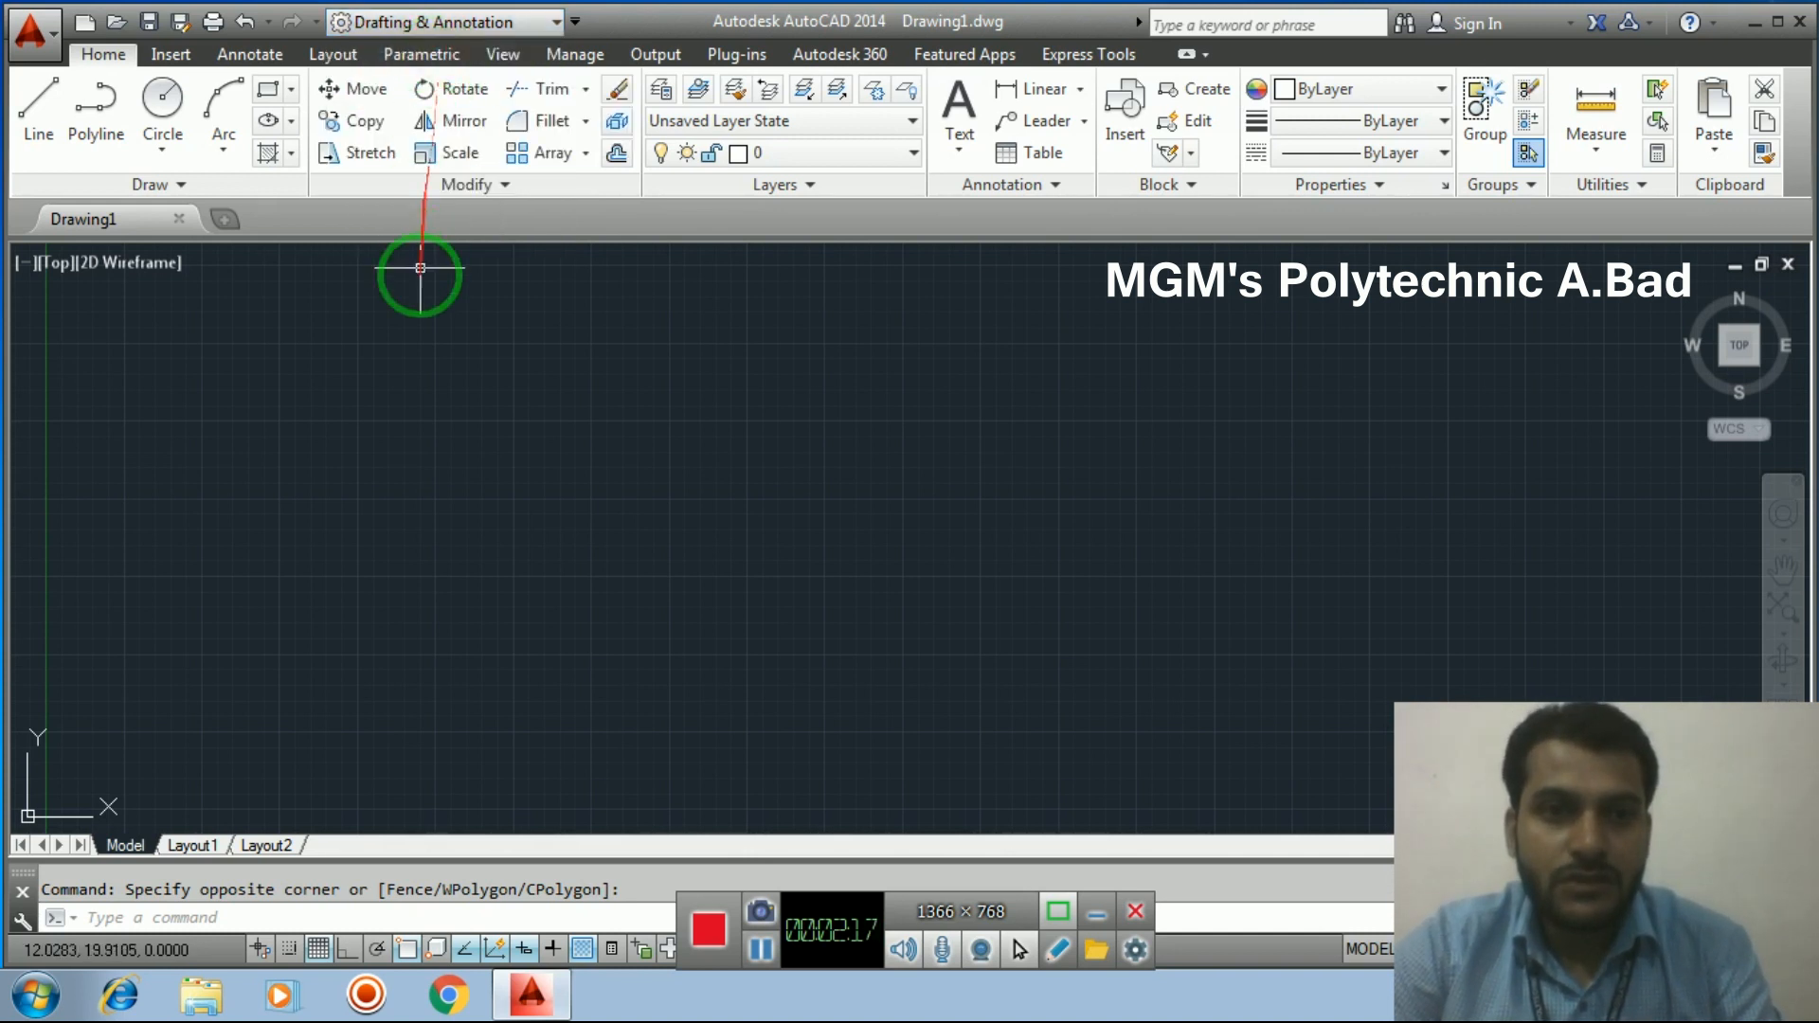
left_click(420, 310)
left_click(703, 511)
left_click(512, 378)
left_click(767, 526)
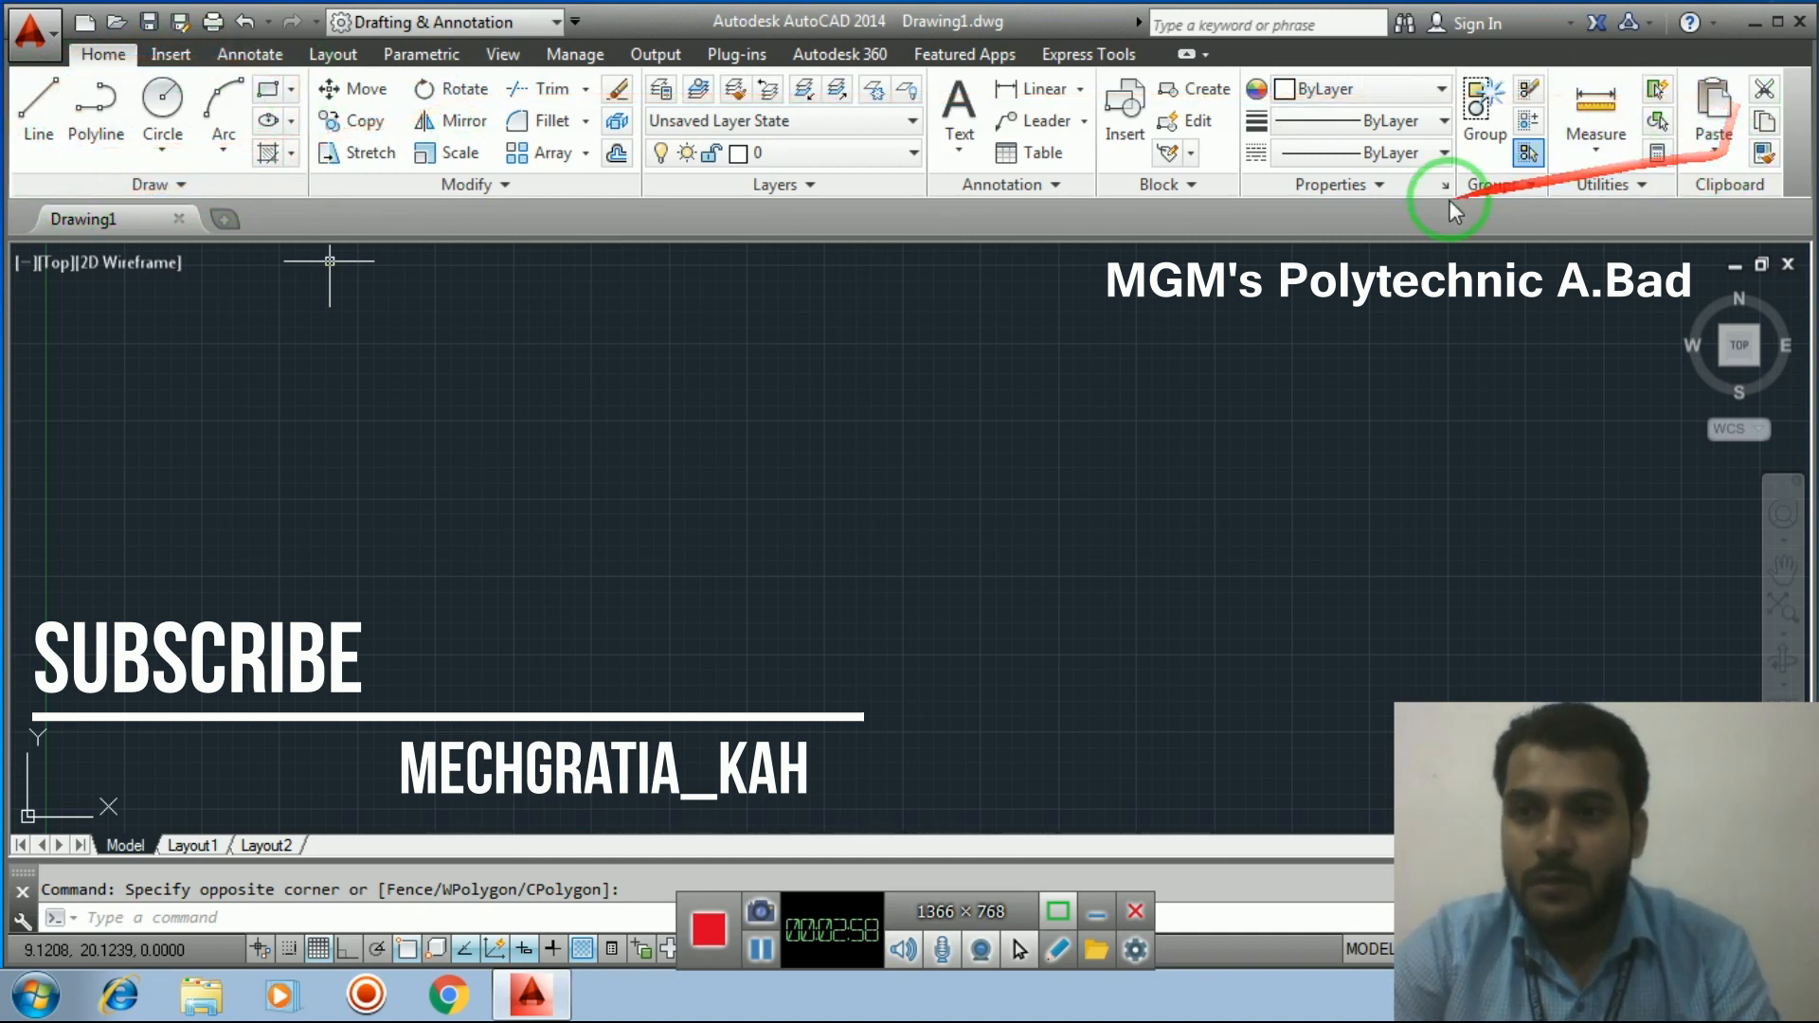
left_click(202, 356)
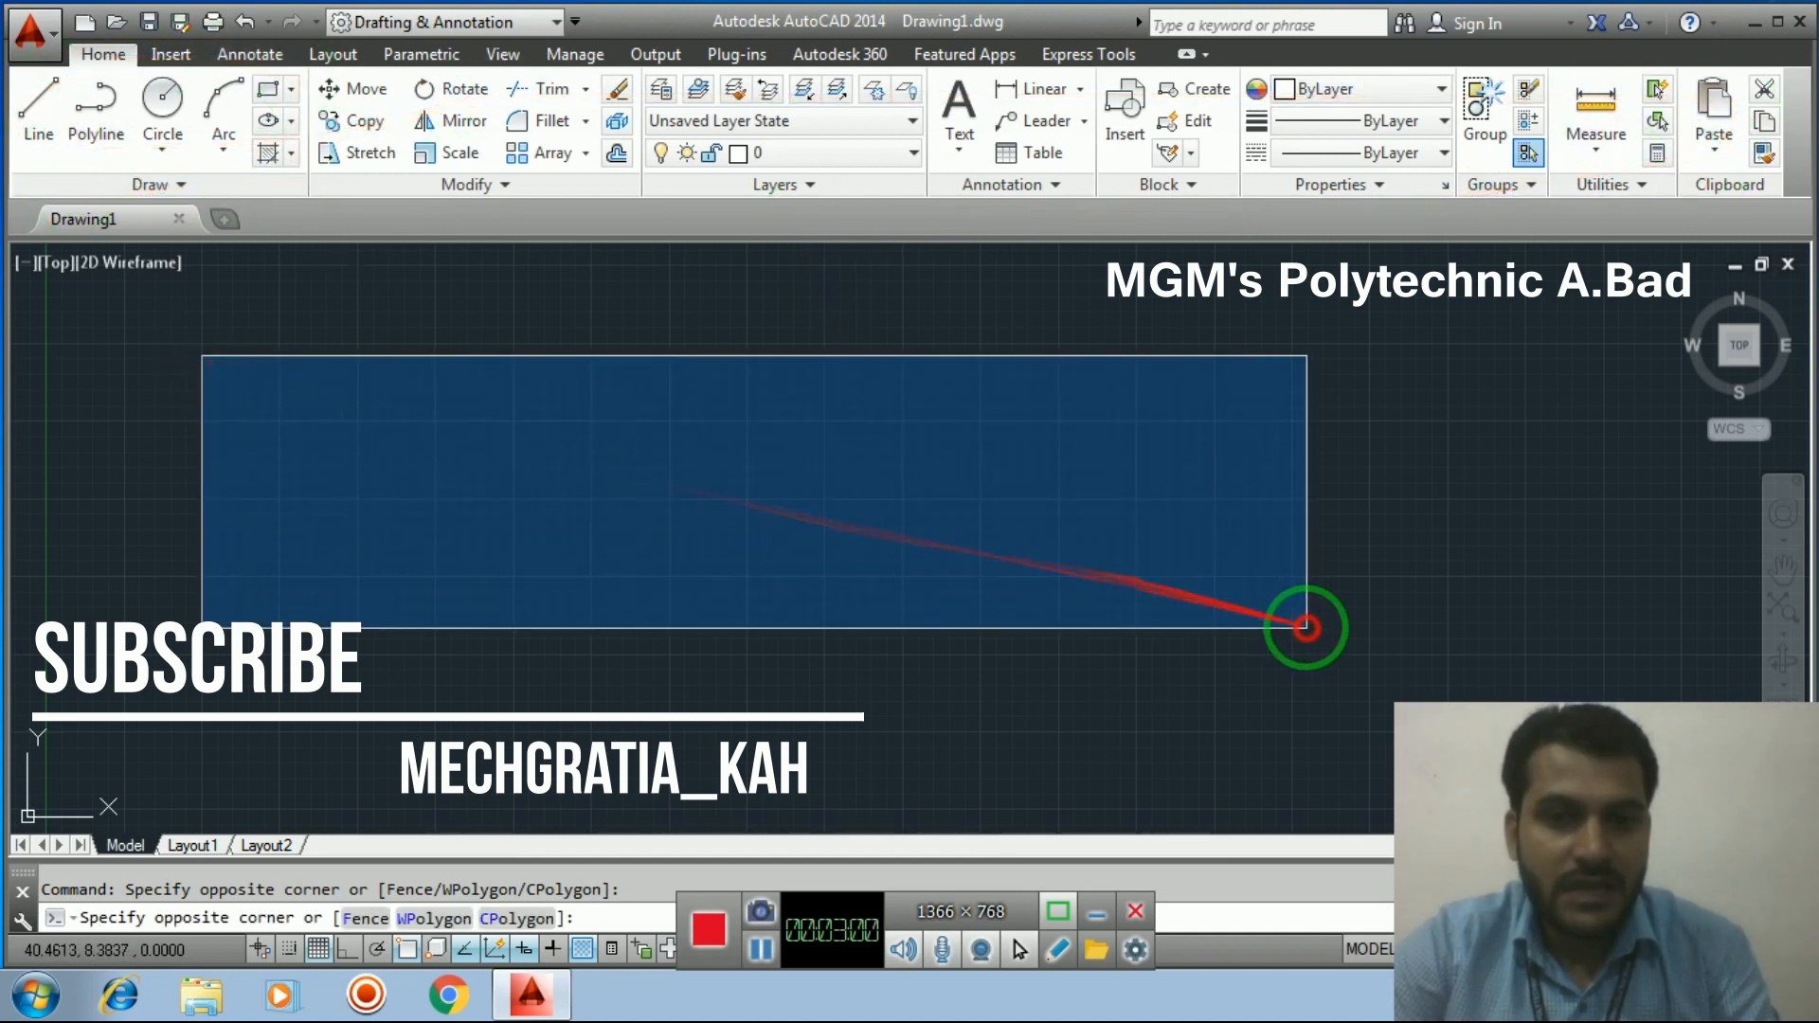
left_click(1396, 652)
left_click(691, 394)
left_click(1308, 654)
left_click(779, 482)
left_click(1168, 666)
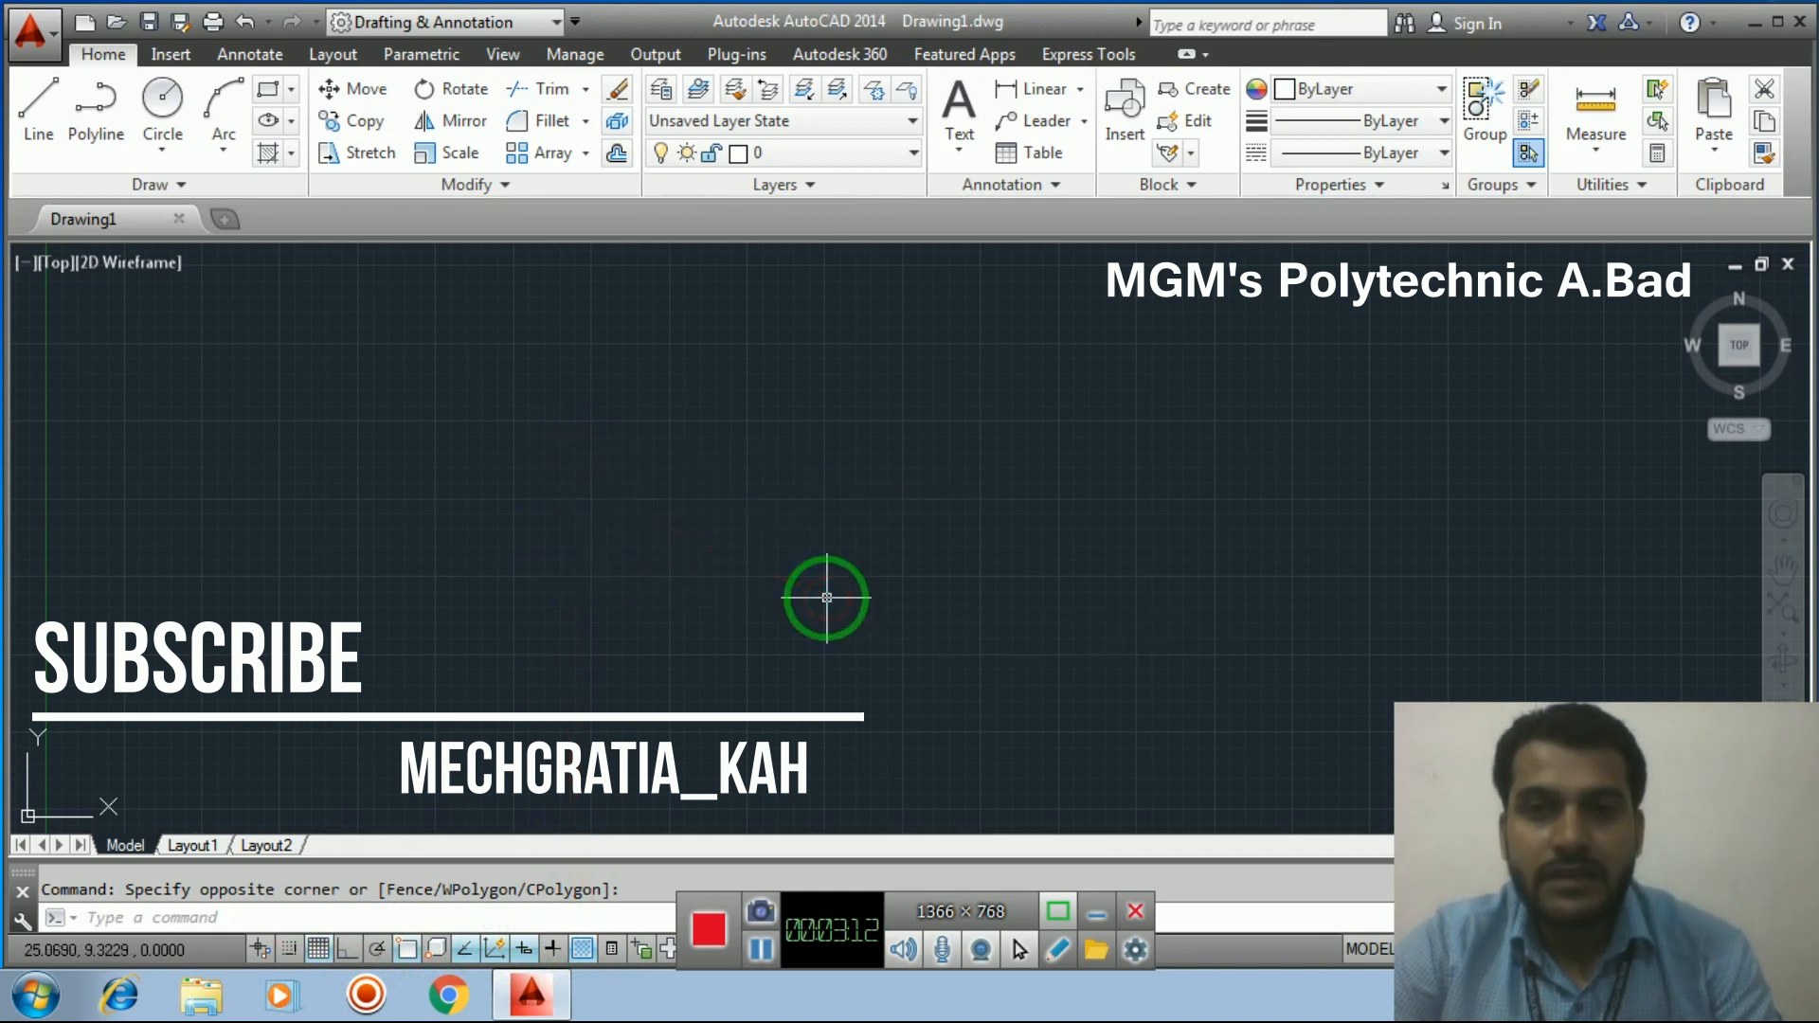
left_click(663, 378)
left_click(926, 623)
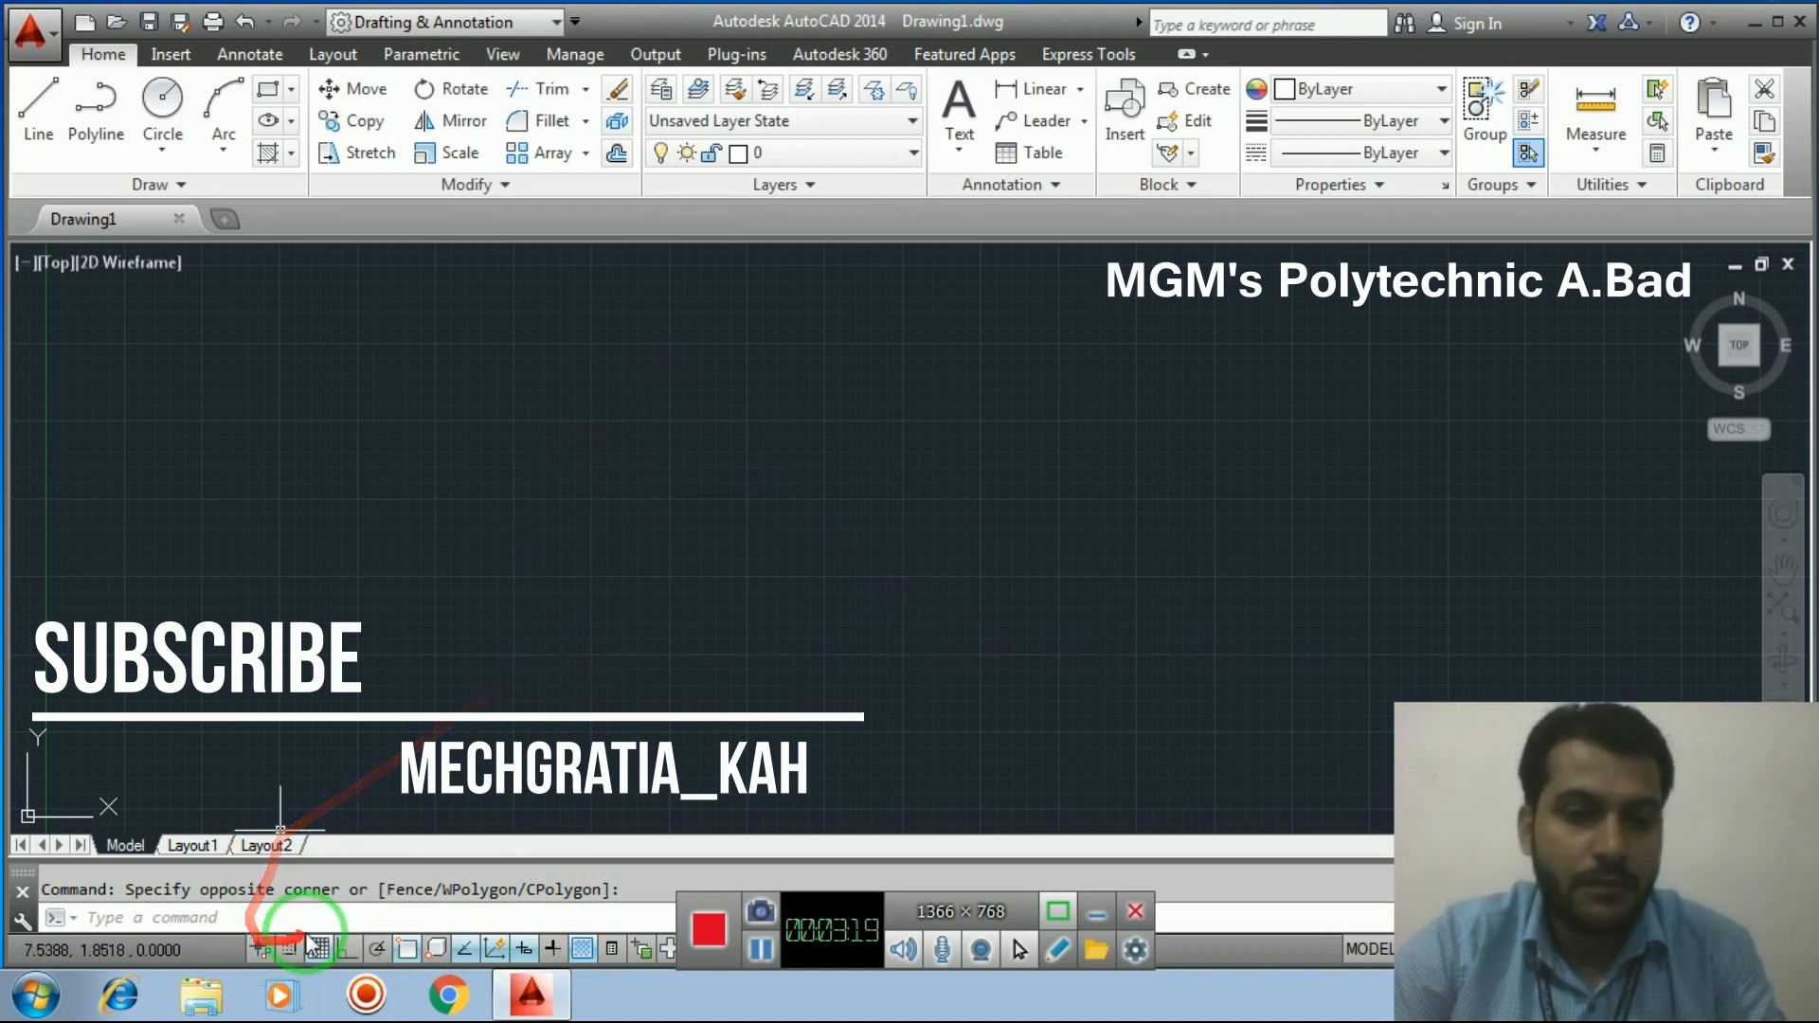
left_click(499, 492)
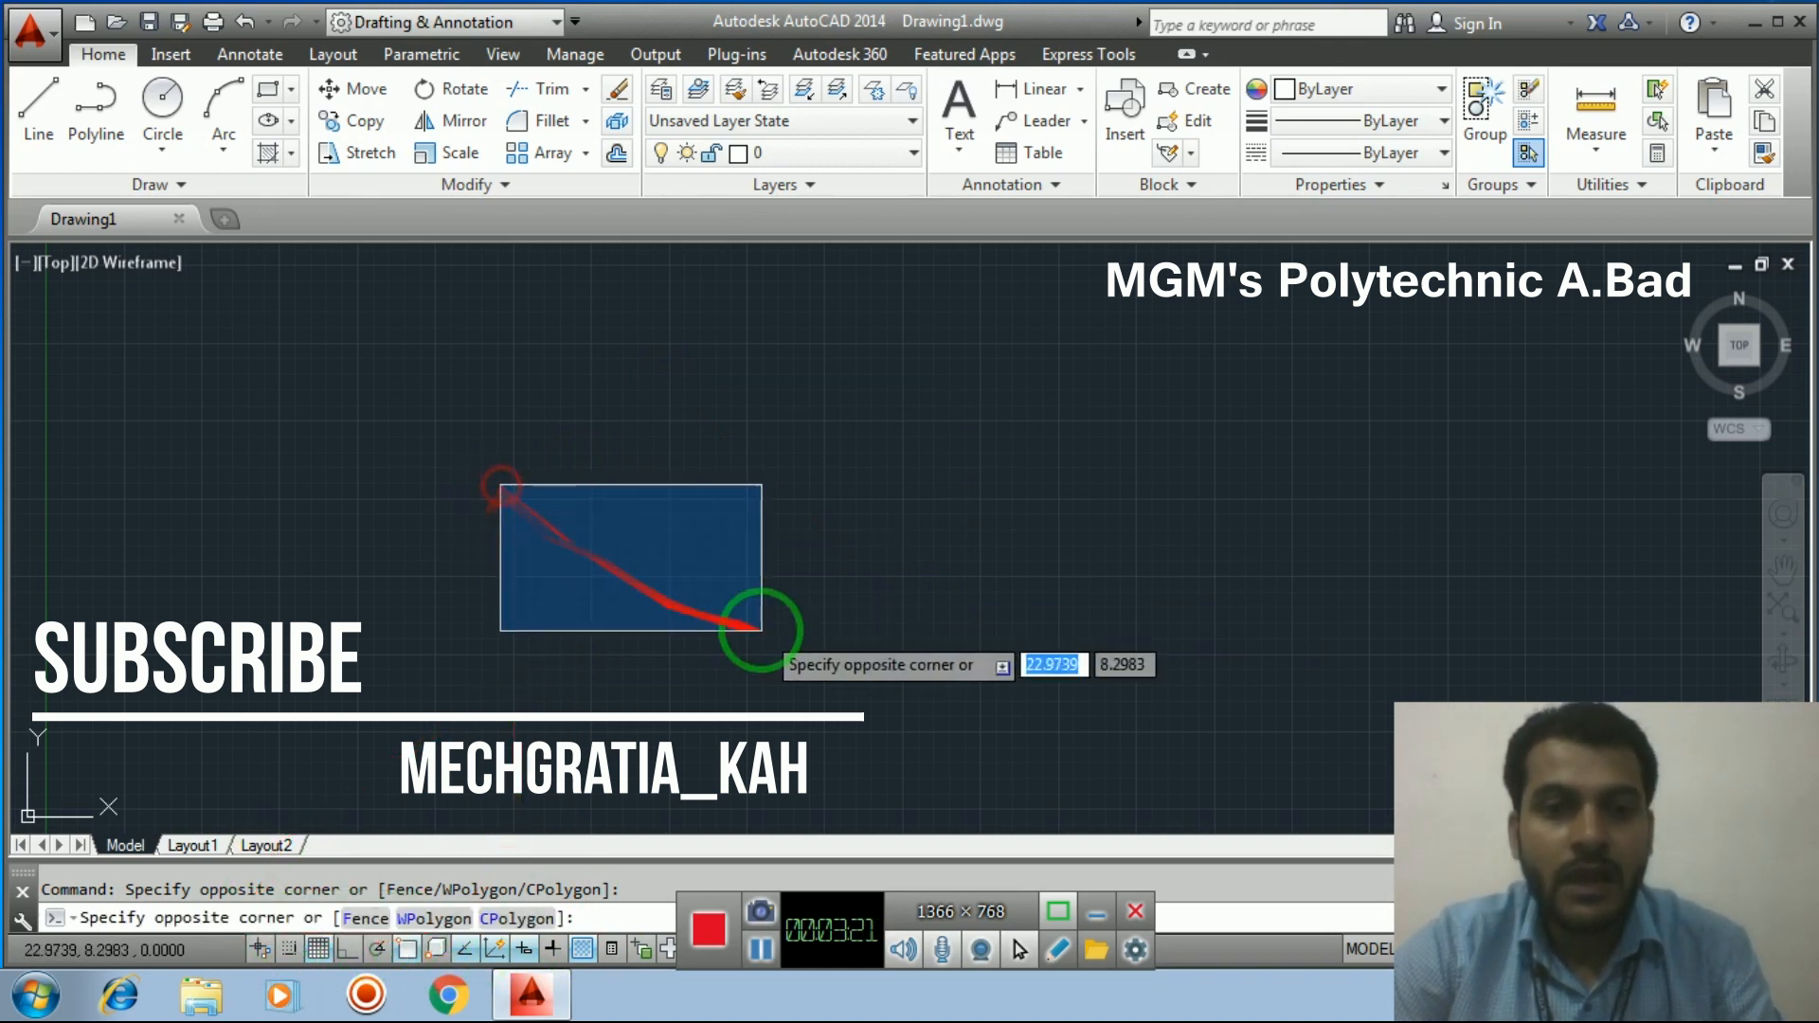
left_click(751, 637)
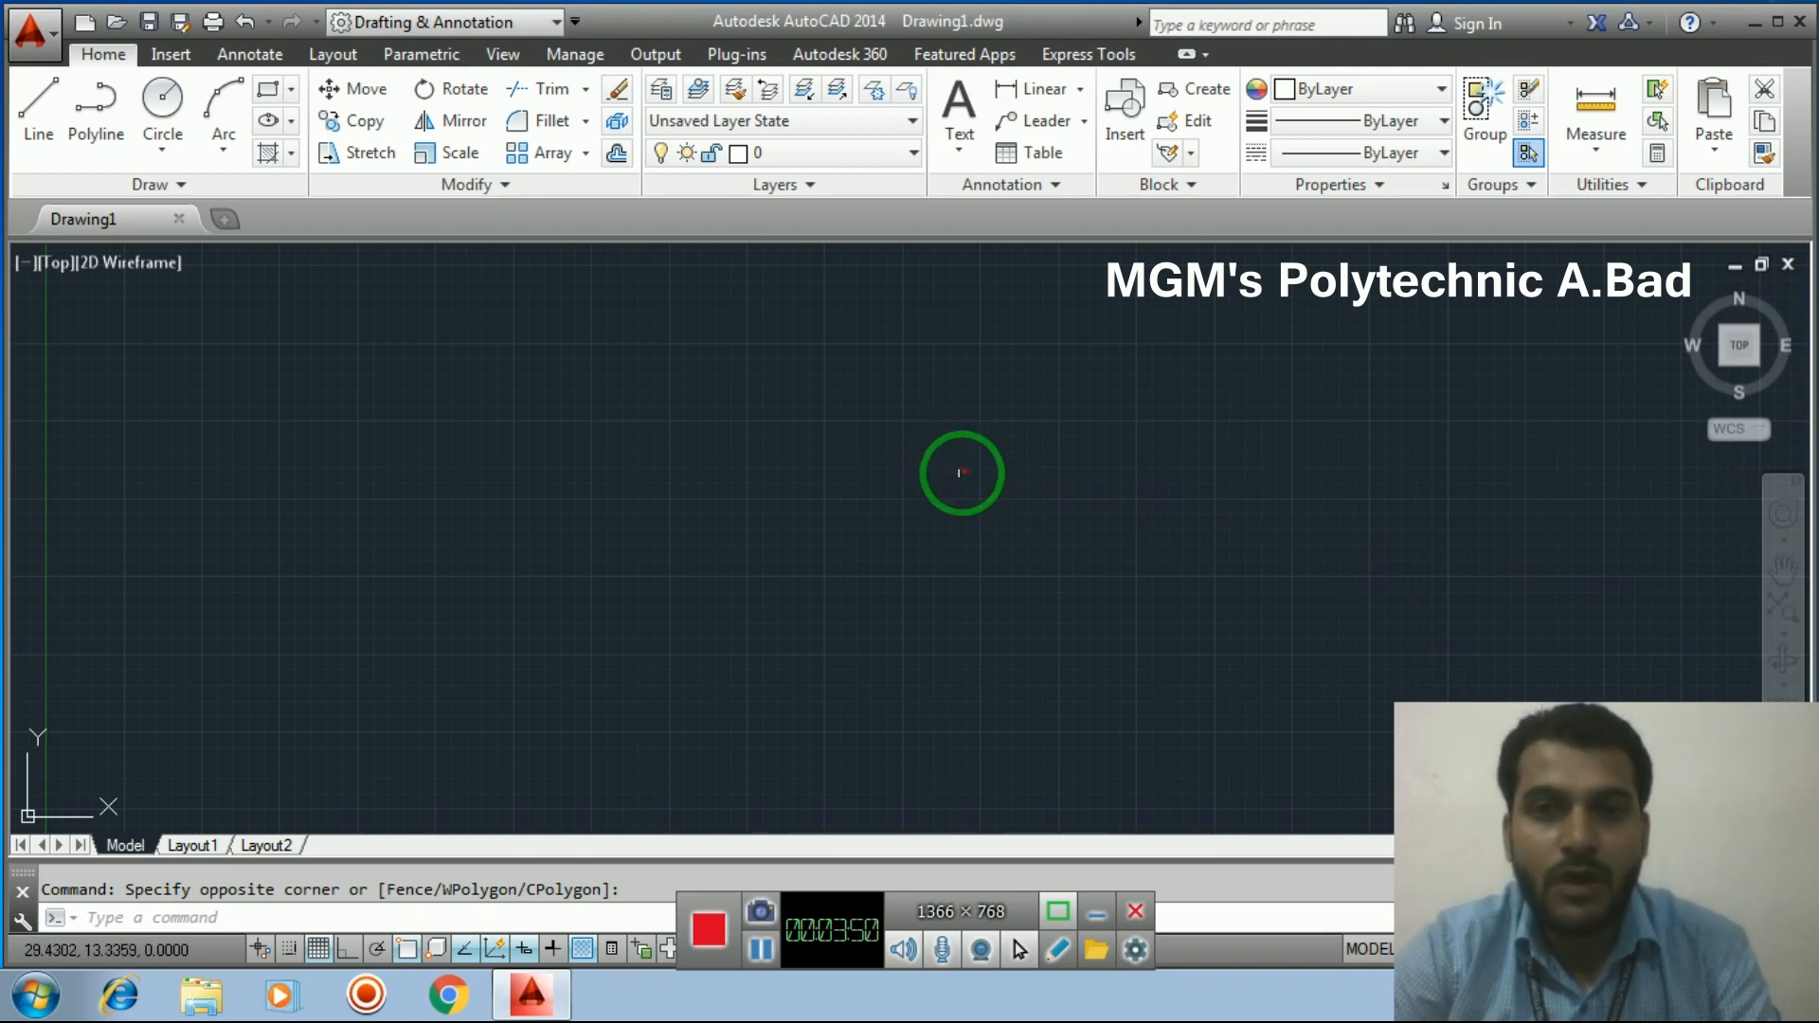
left_click(661, 368)
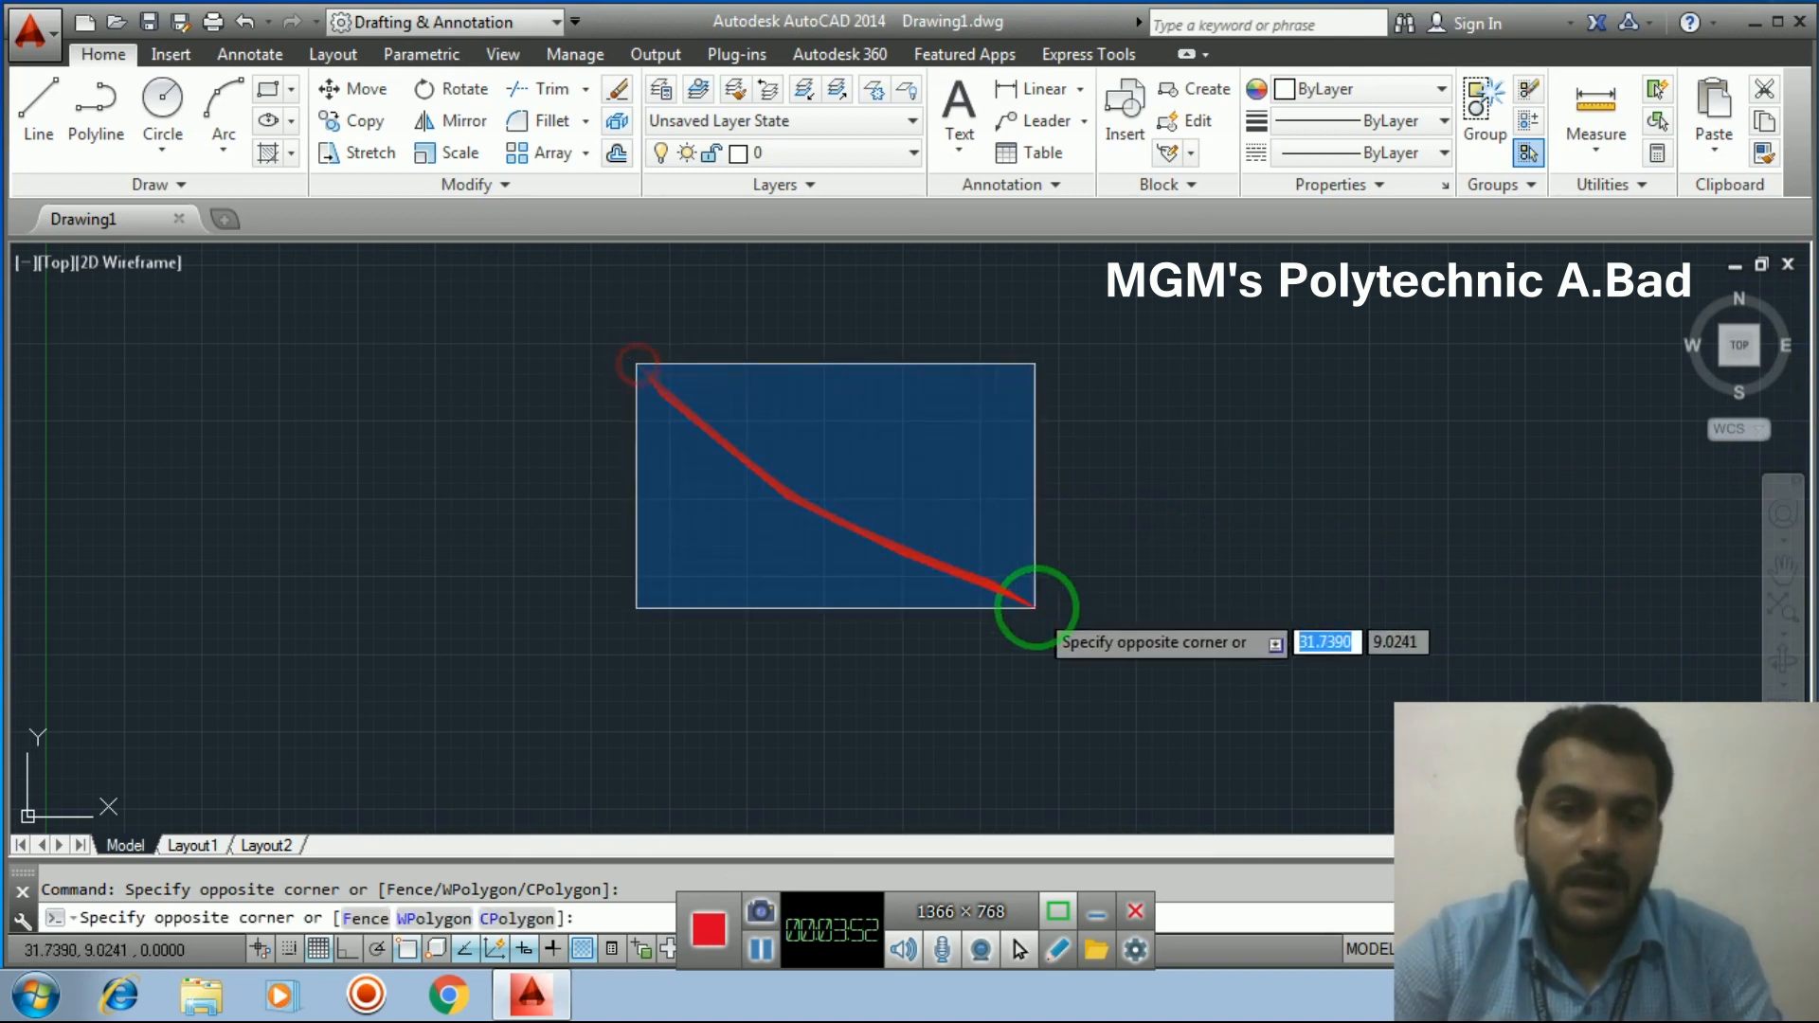
left_click(1035, 601)
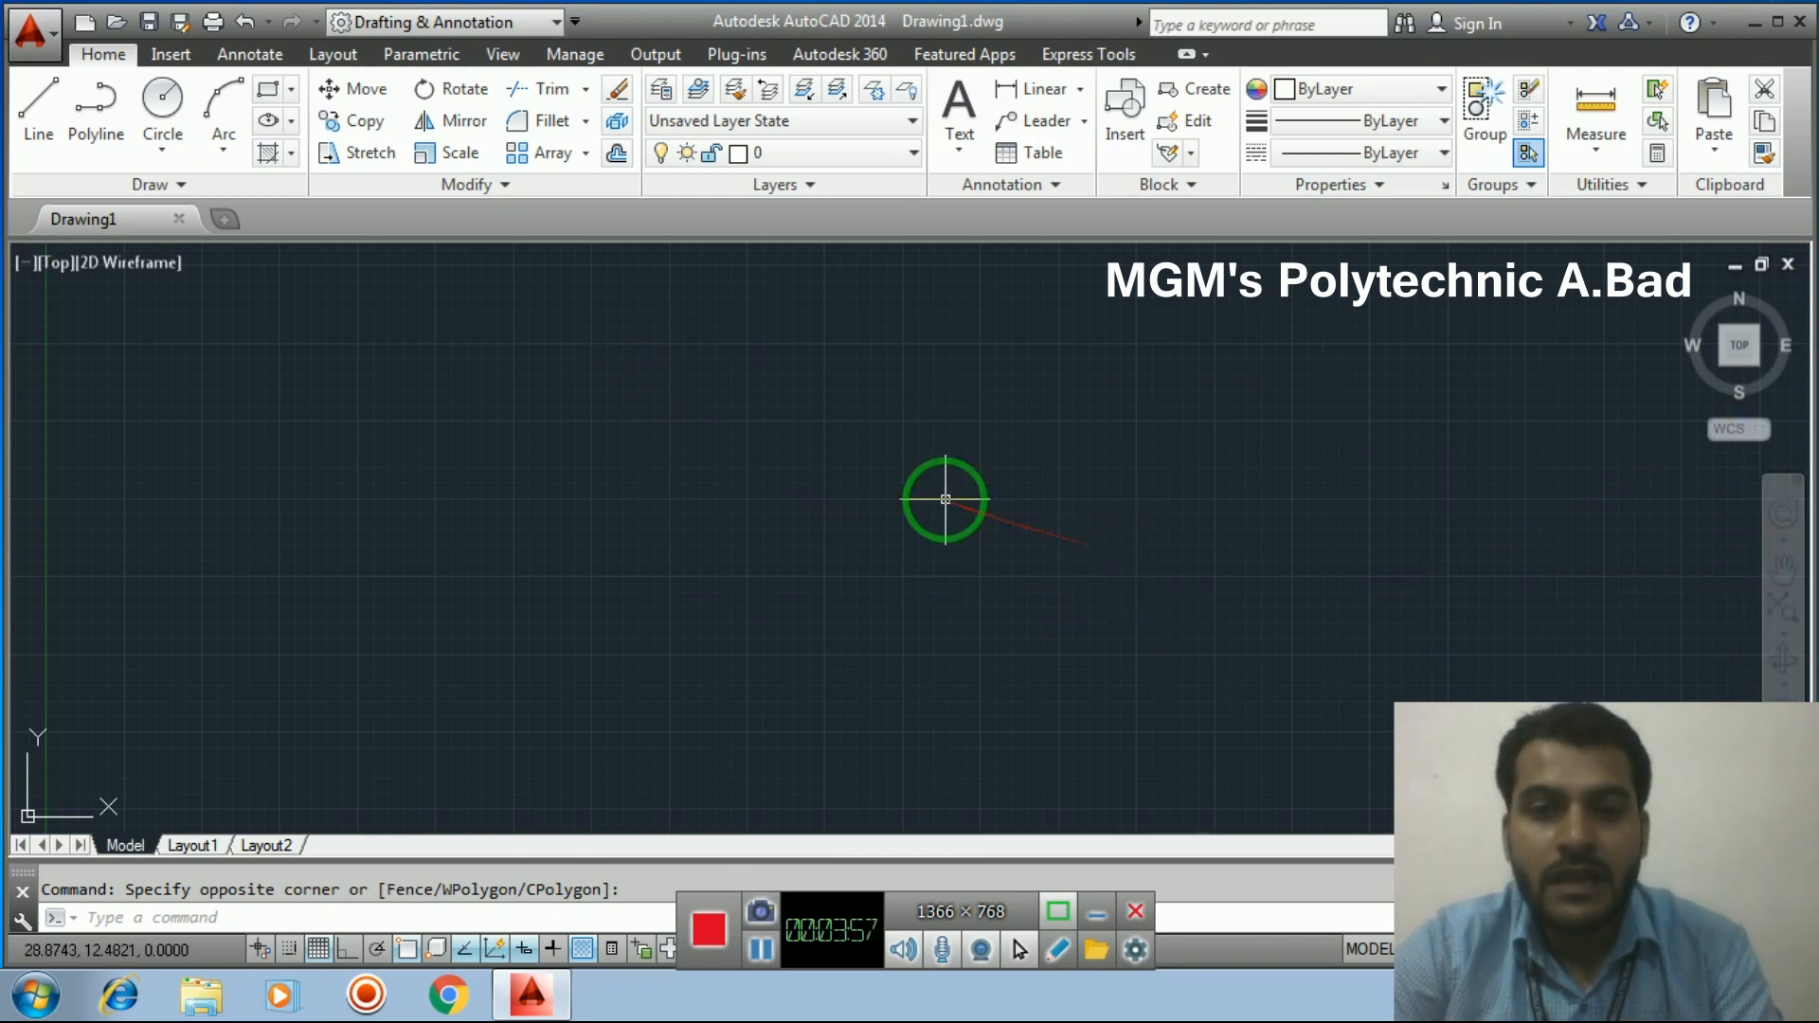
Draw a circle by centre point and radius near the middle of the empty drawing area
left_click(162, 98)
left_click(748, 487)
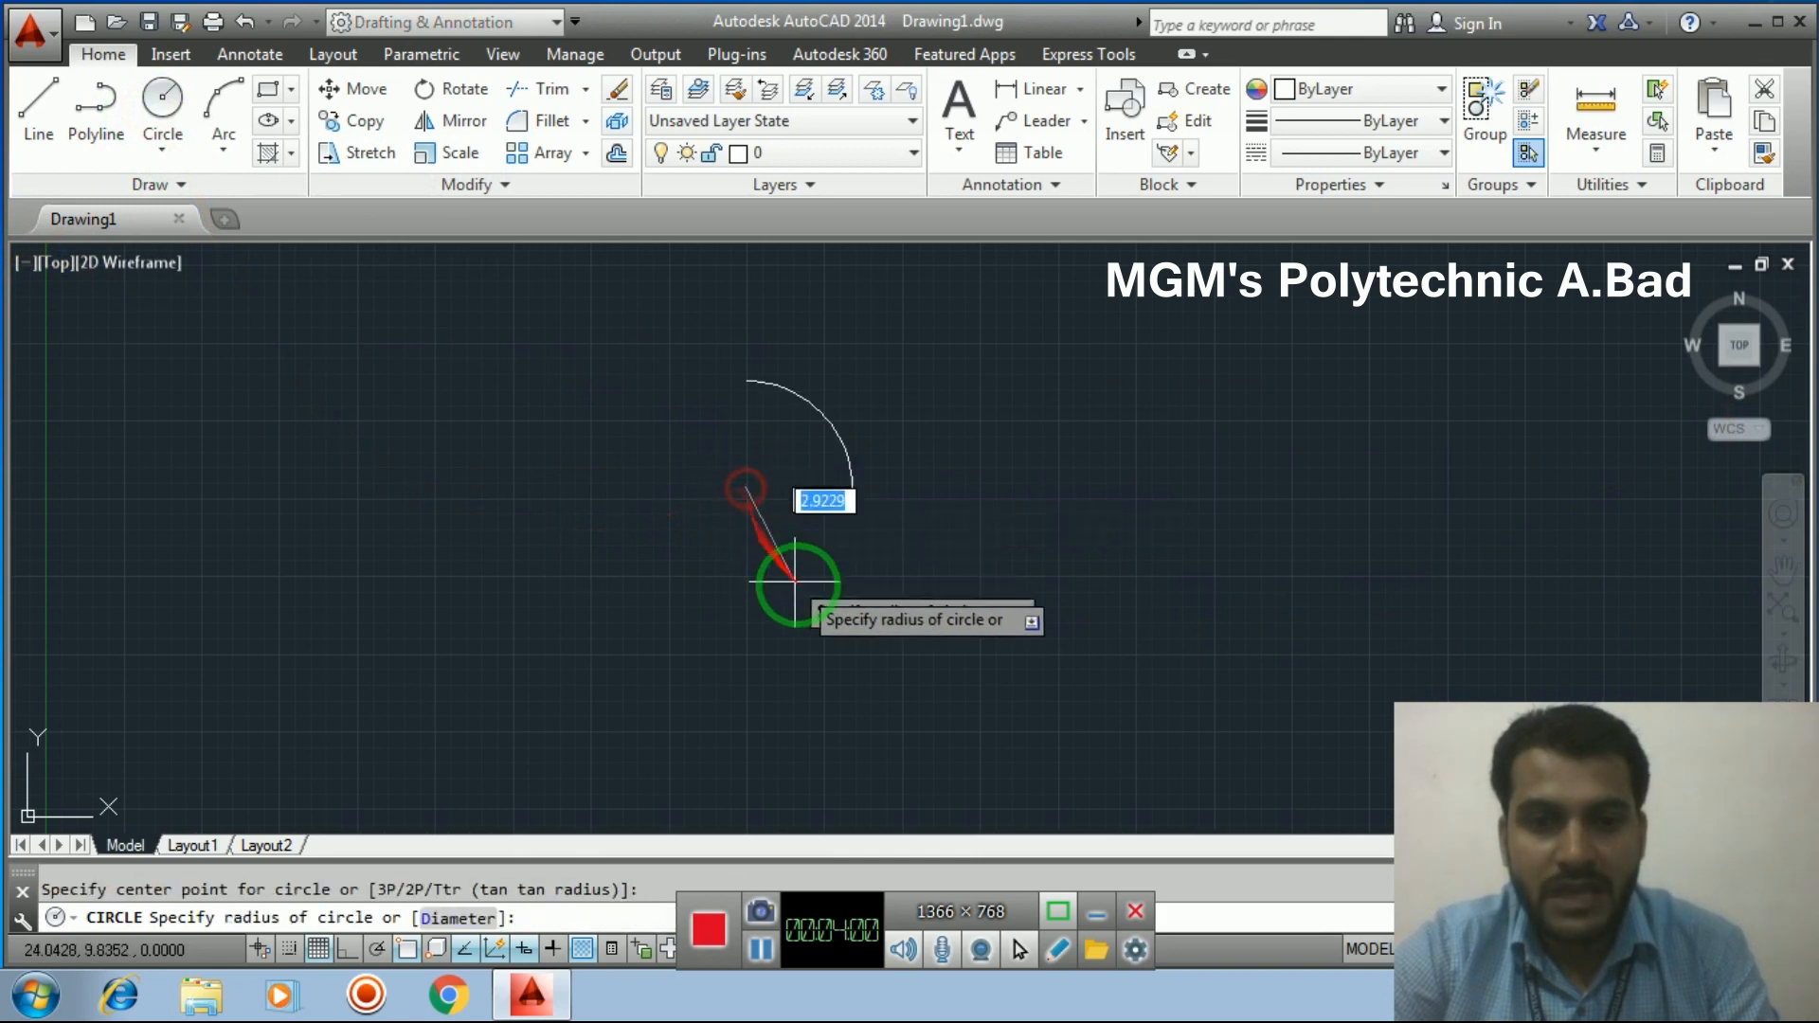
left_click(846, 585)
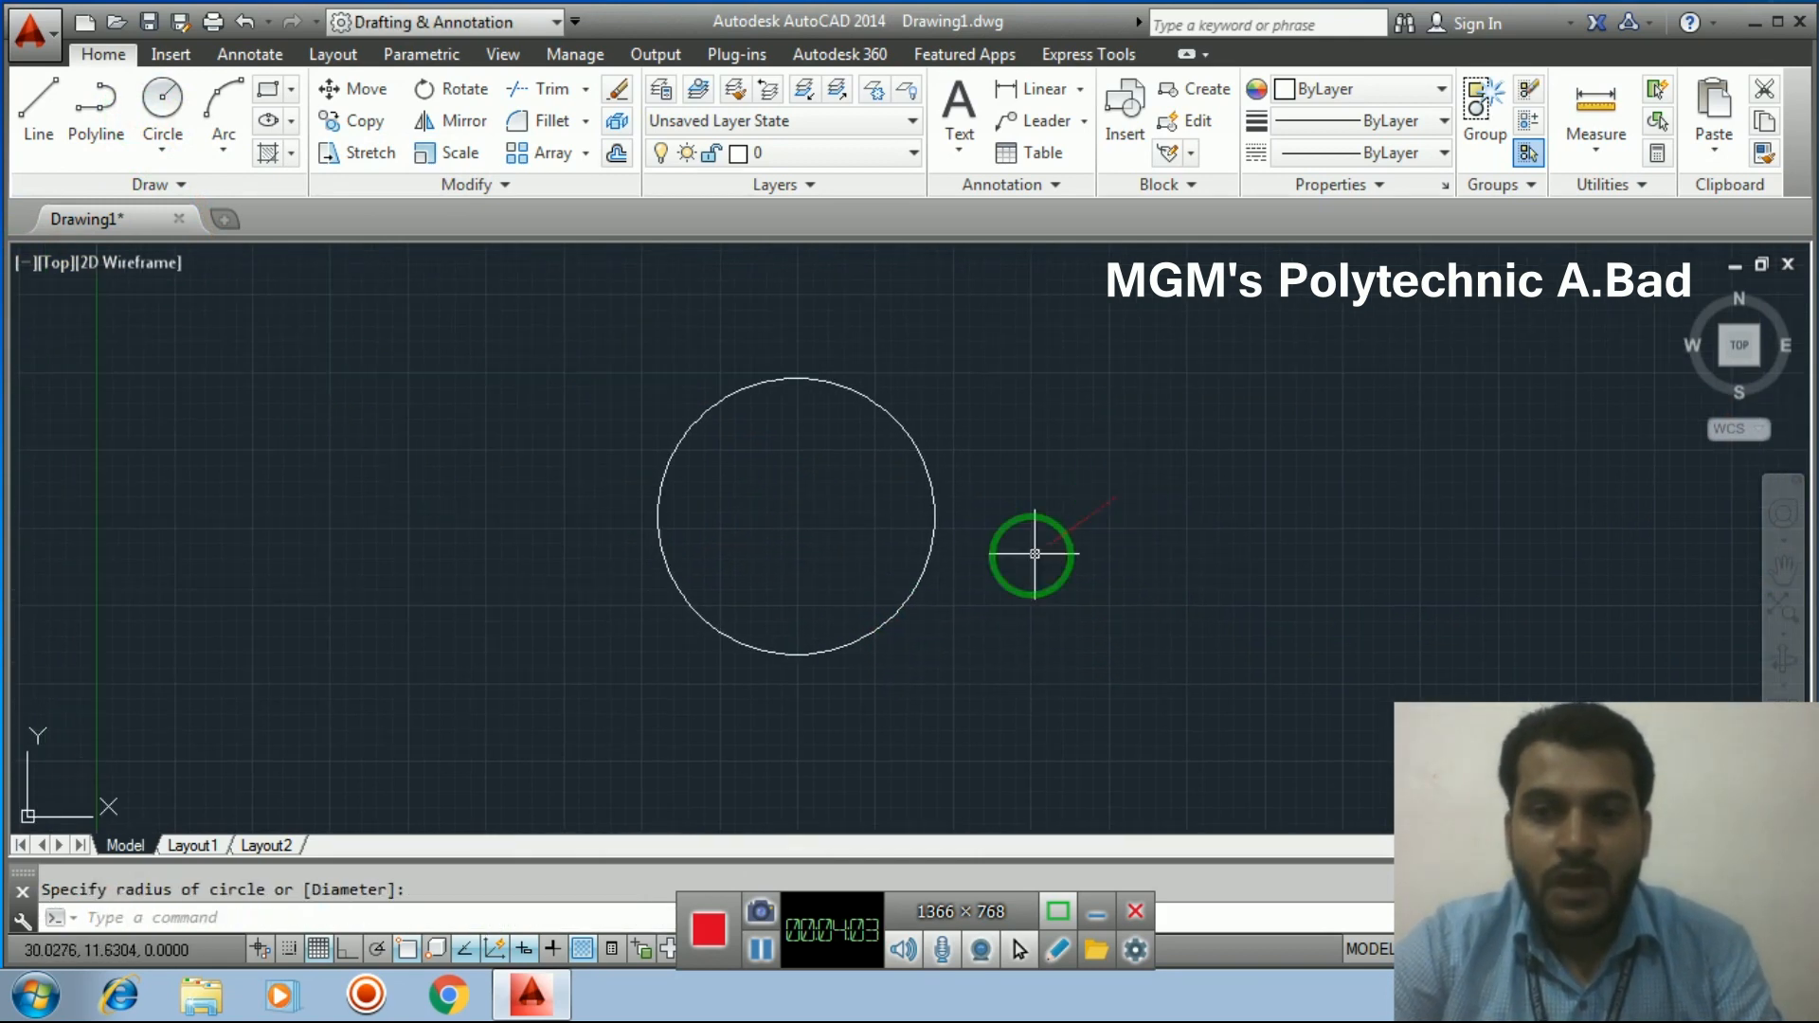
Examine the circle and the drawing origin at different zoom levels and view positions
mouse_move(1013, 470)
middle_mouse_down()
mouse_move(831, 492)
mouse_move(1007, 464)
mouse_move(987, 508)
mouse_move(812, 468)
mouse_move(1186, 471)
mouse_move(980, 493)
mouse_move(1161, 475)
middle_mouse_up()
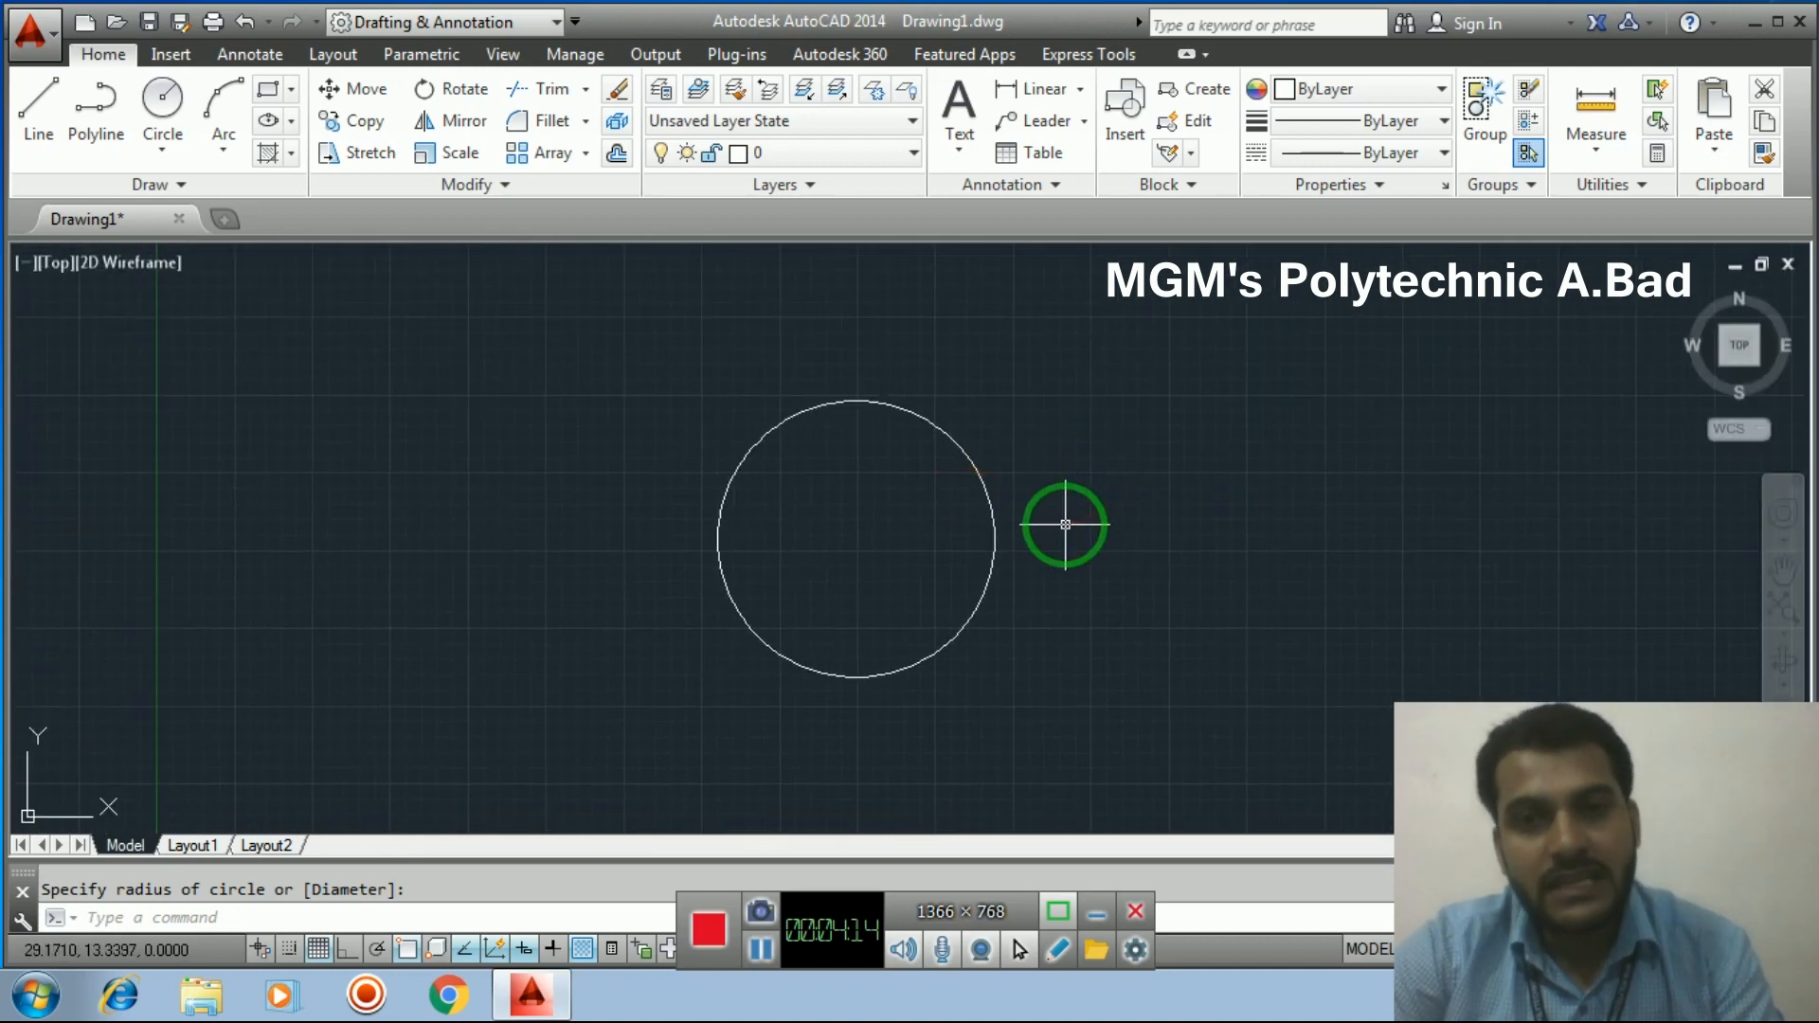
scroll(1065, 524, "up", 5)
scroll(1065, 524, "down", 11)
scroll(1065, 524, "up", 8)
scroll(1065, 524, "down", 7)
scroll(1065, 524, "up", 7)
scroll(1065, 524, "down", 4)
scroll(1065, 524, "up", 2)
middle_click_drag(1065, 524, 1125, 439)
scroll(1126, 448, "down", 2)
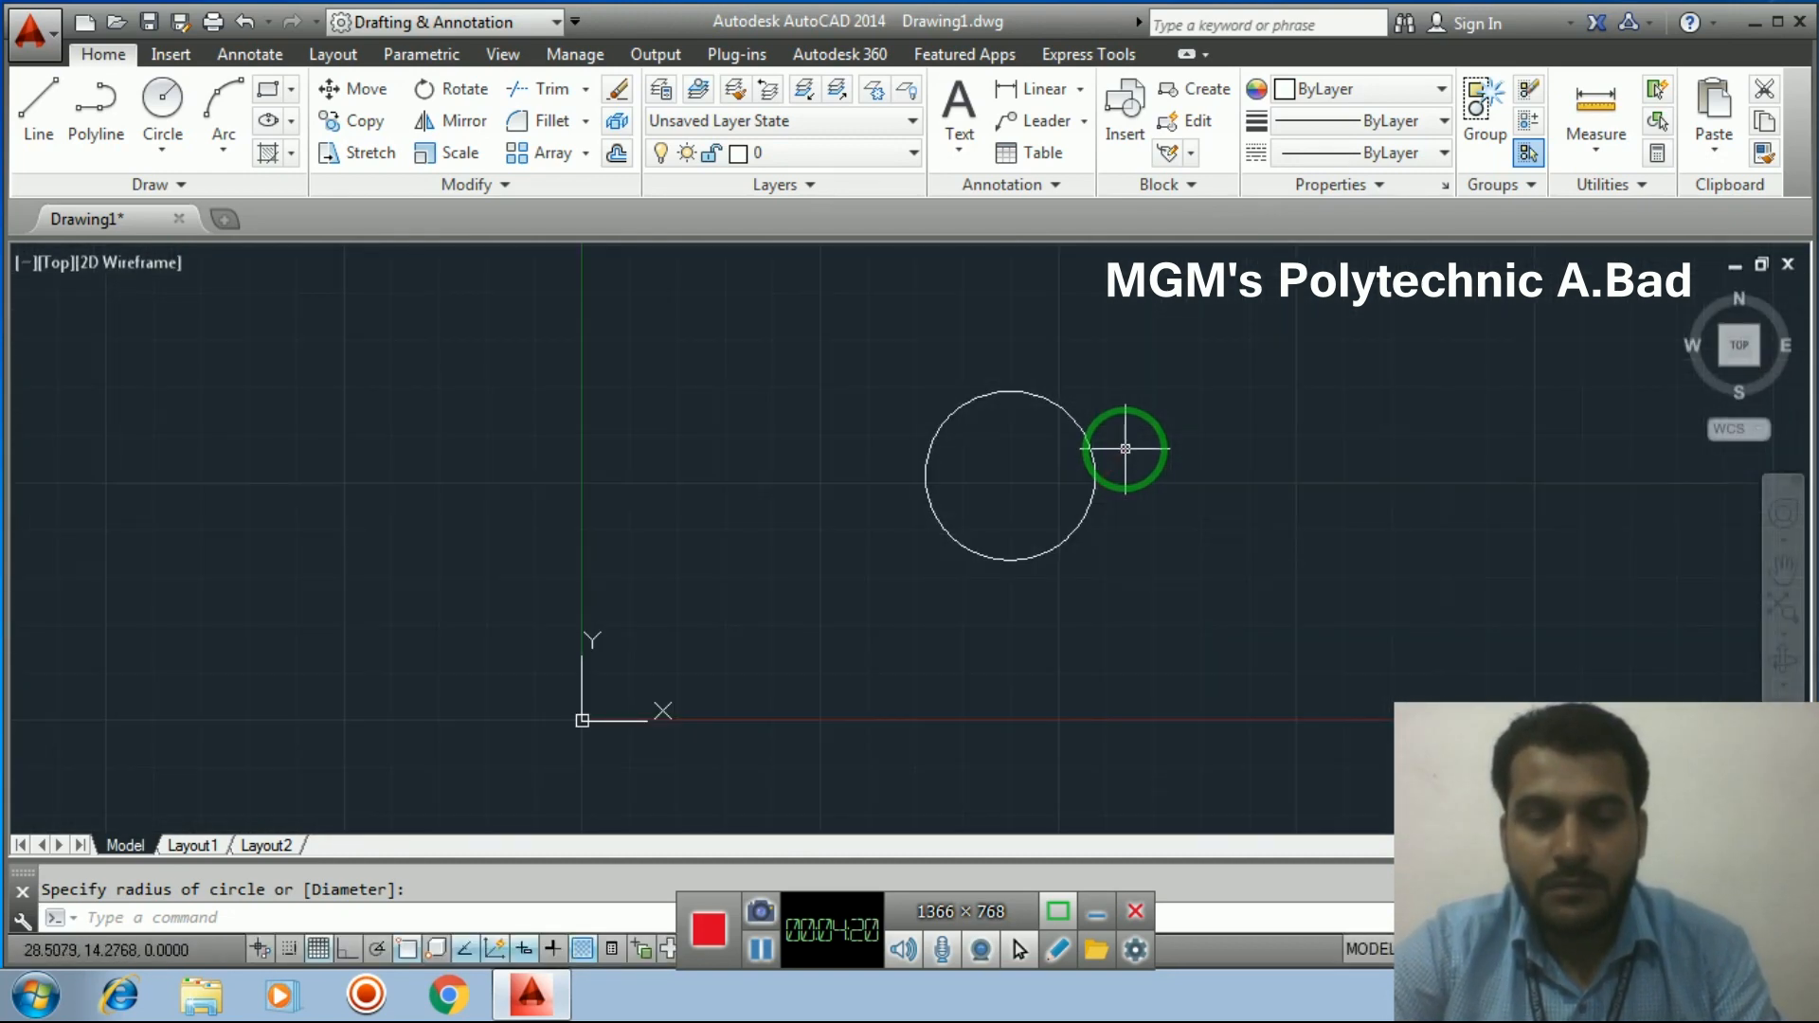
scroll(1126, 448, "down", 2)
scroll(1126, 448, "up", 2)
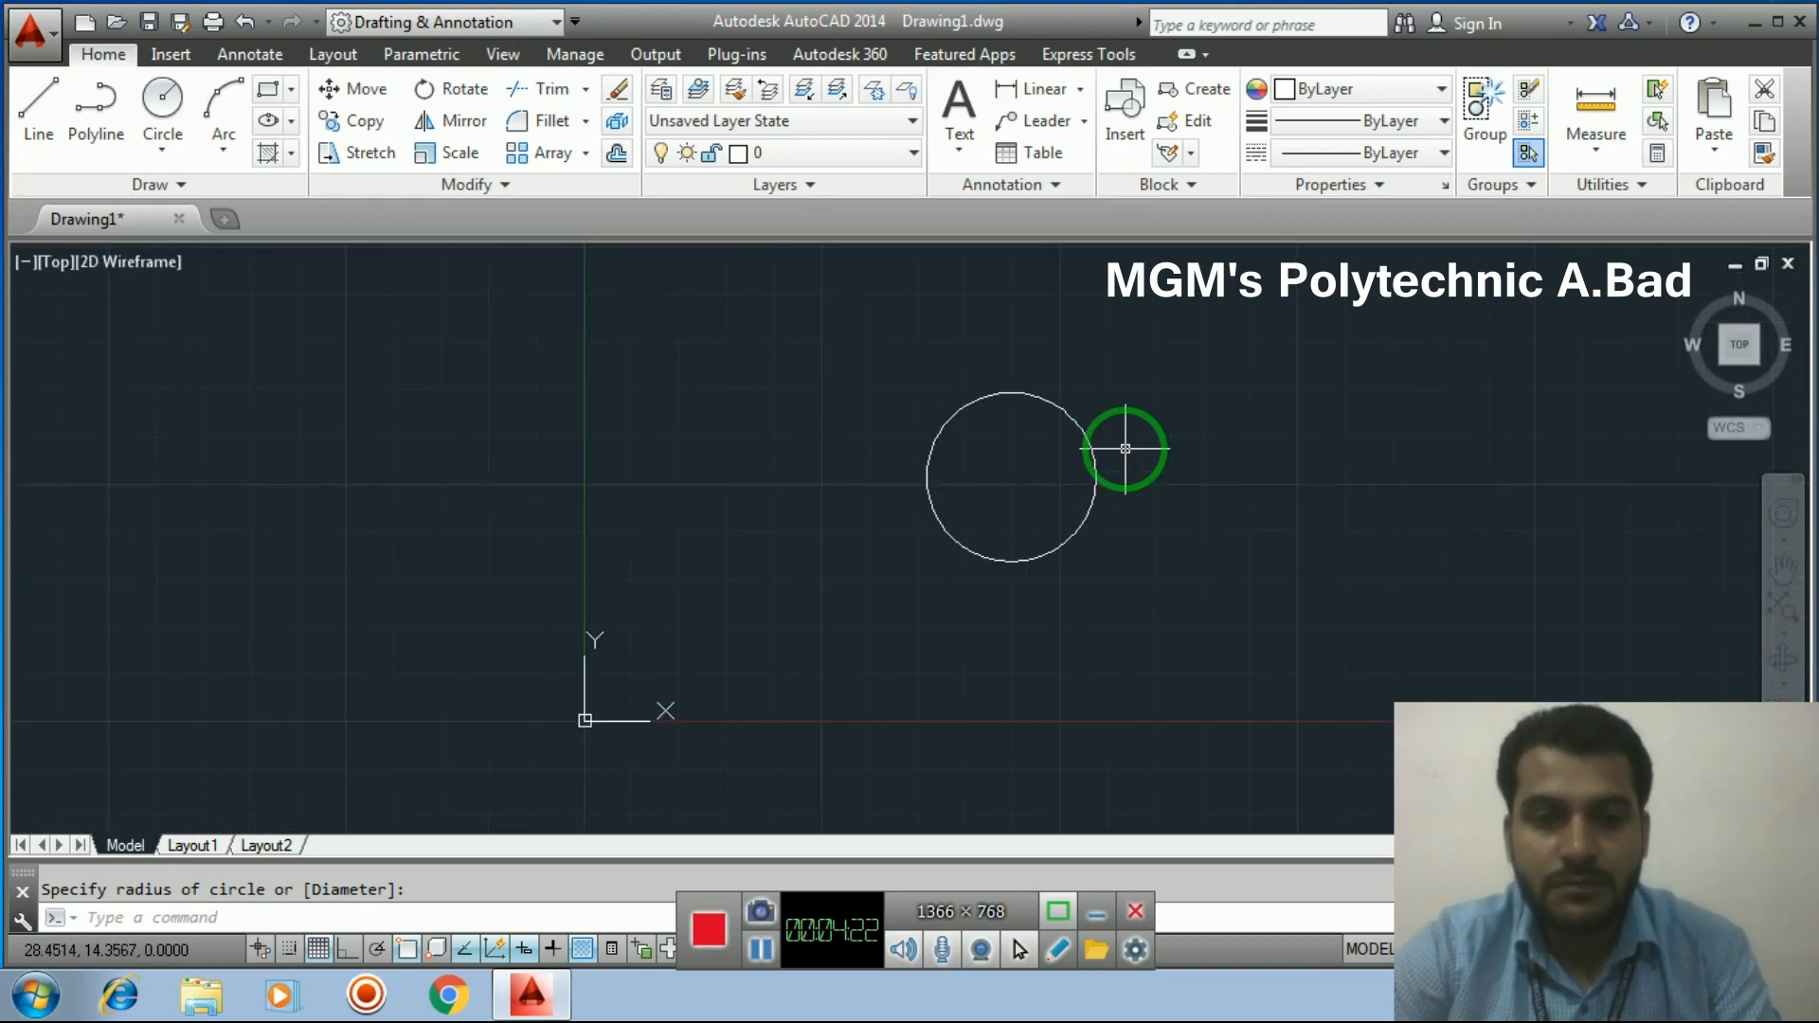
scroll(1126, 448, "up", 2)
scroll(1126, 448, "down", 2)
scroll(1125, 448, "up", 3)
scroll(1126, 448, "down", 3)
middle_click_drag(1125, 448, 1176, 399)
Select the circle with a selection window and delete it
left_click(512, 530)
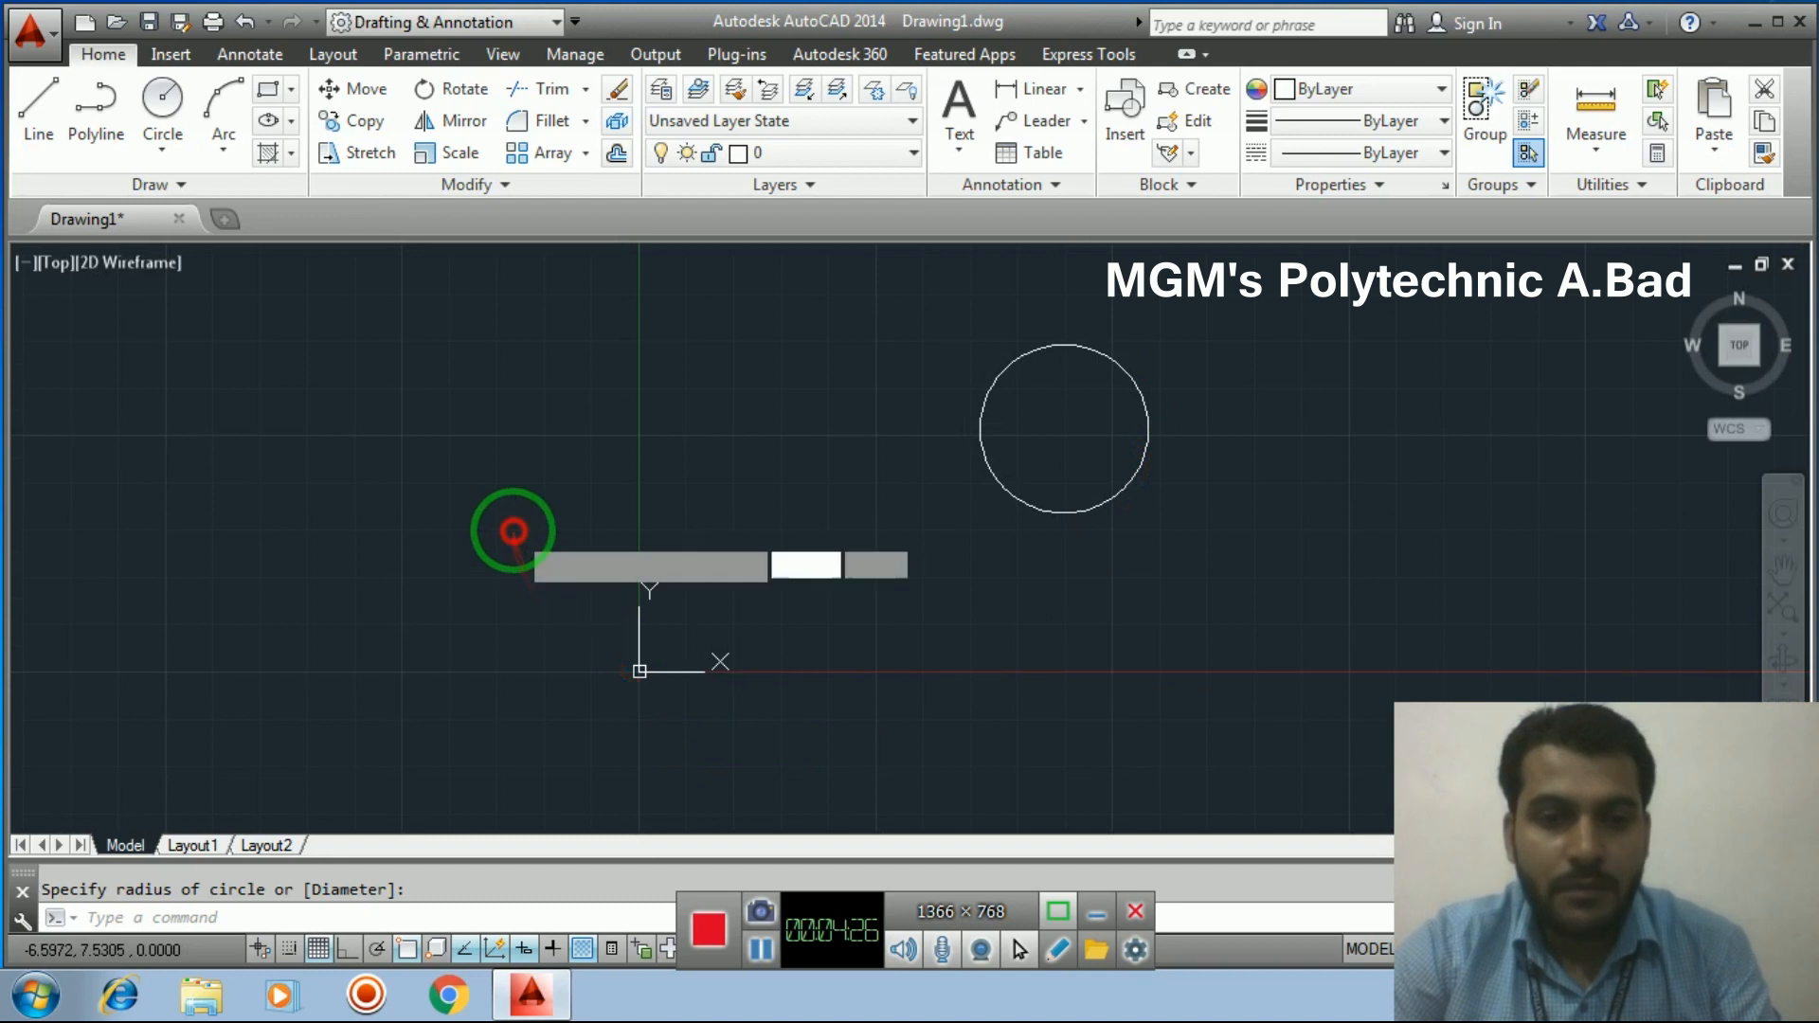
left_click(863, 784)
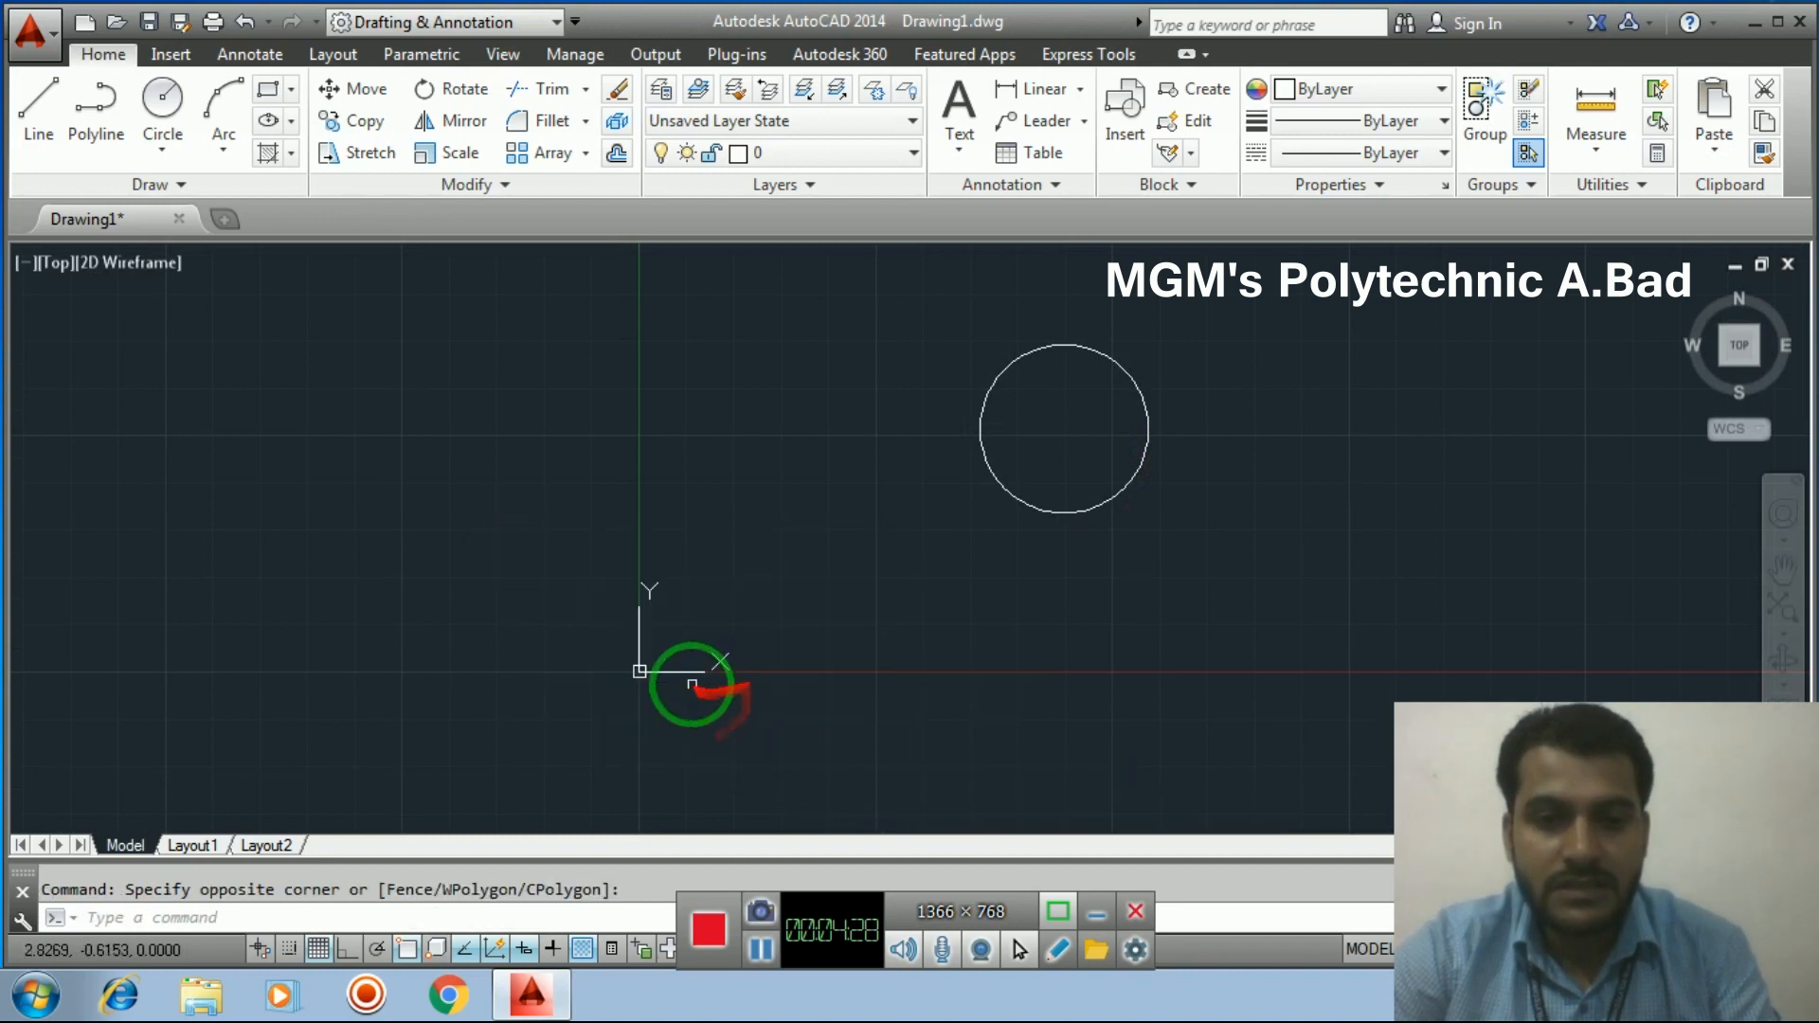
middle_click_drag(1088, 645, 854, 661)
left_click(638, 292)
left_click(1032, 609)
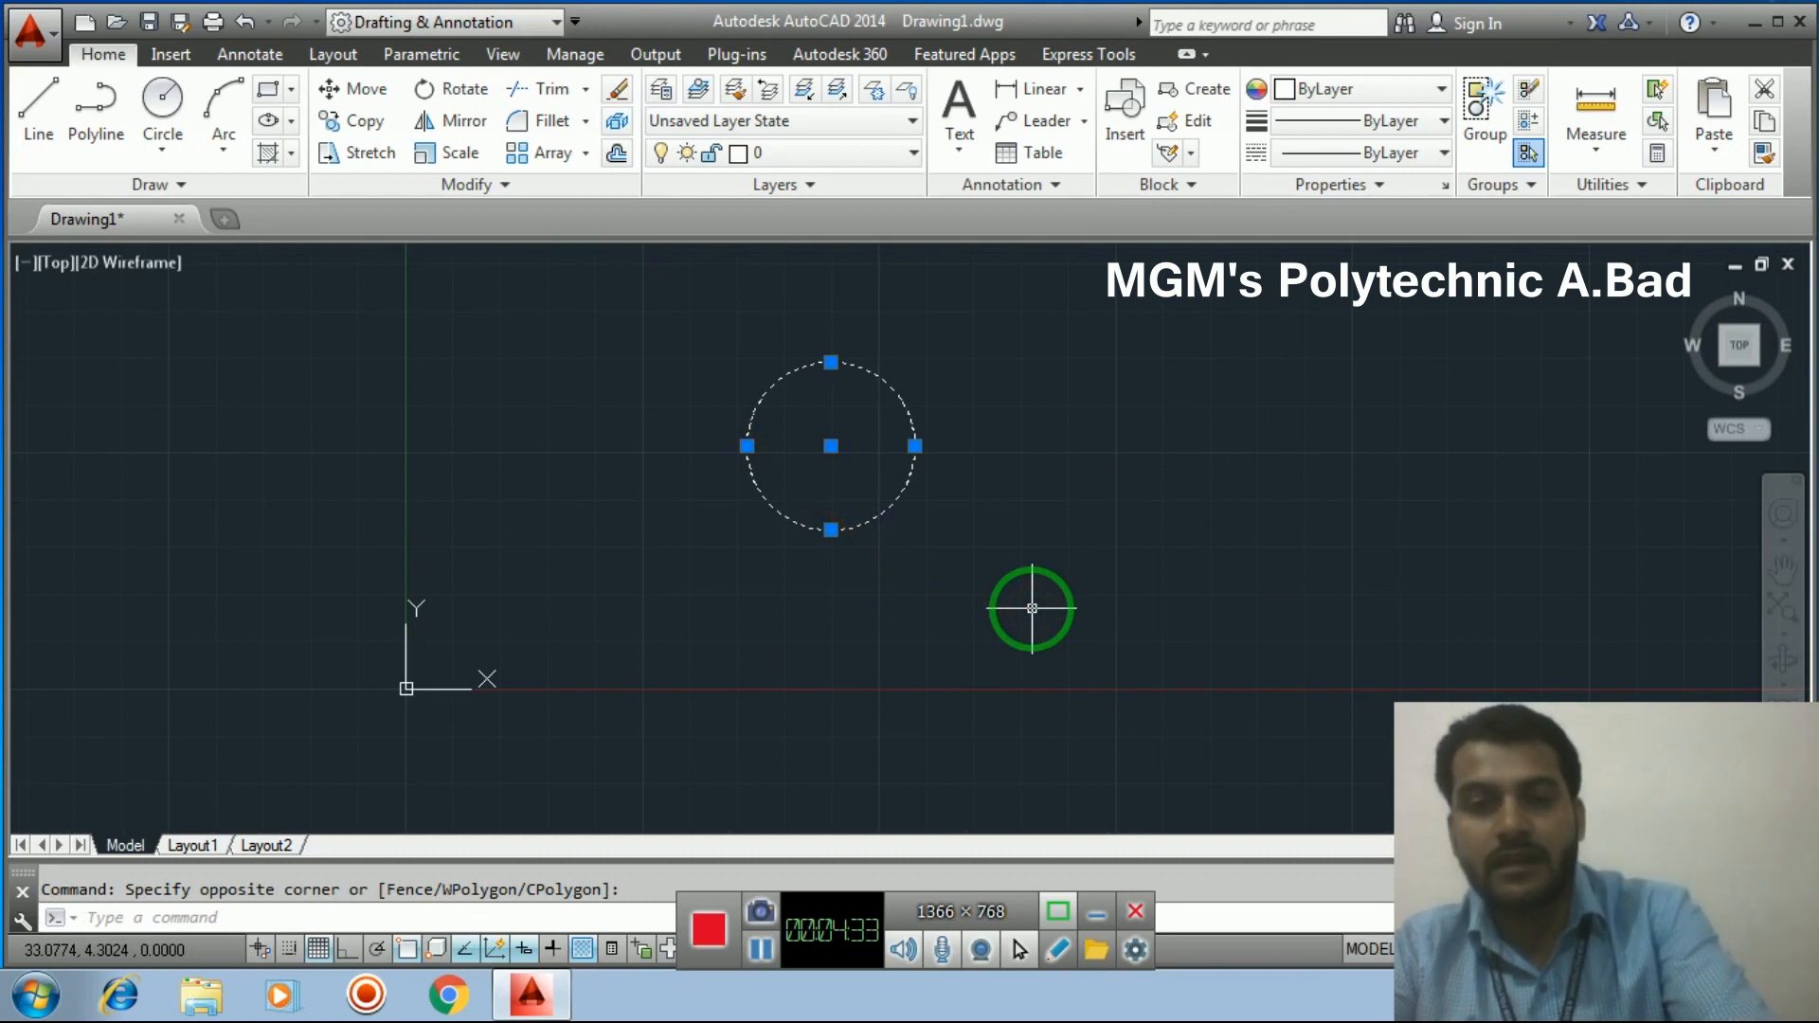
key("Delete")
left_click(801, 415)
left_click(1026, 628)
middle_click_drag(1023, 532, 666, 625)
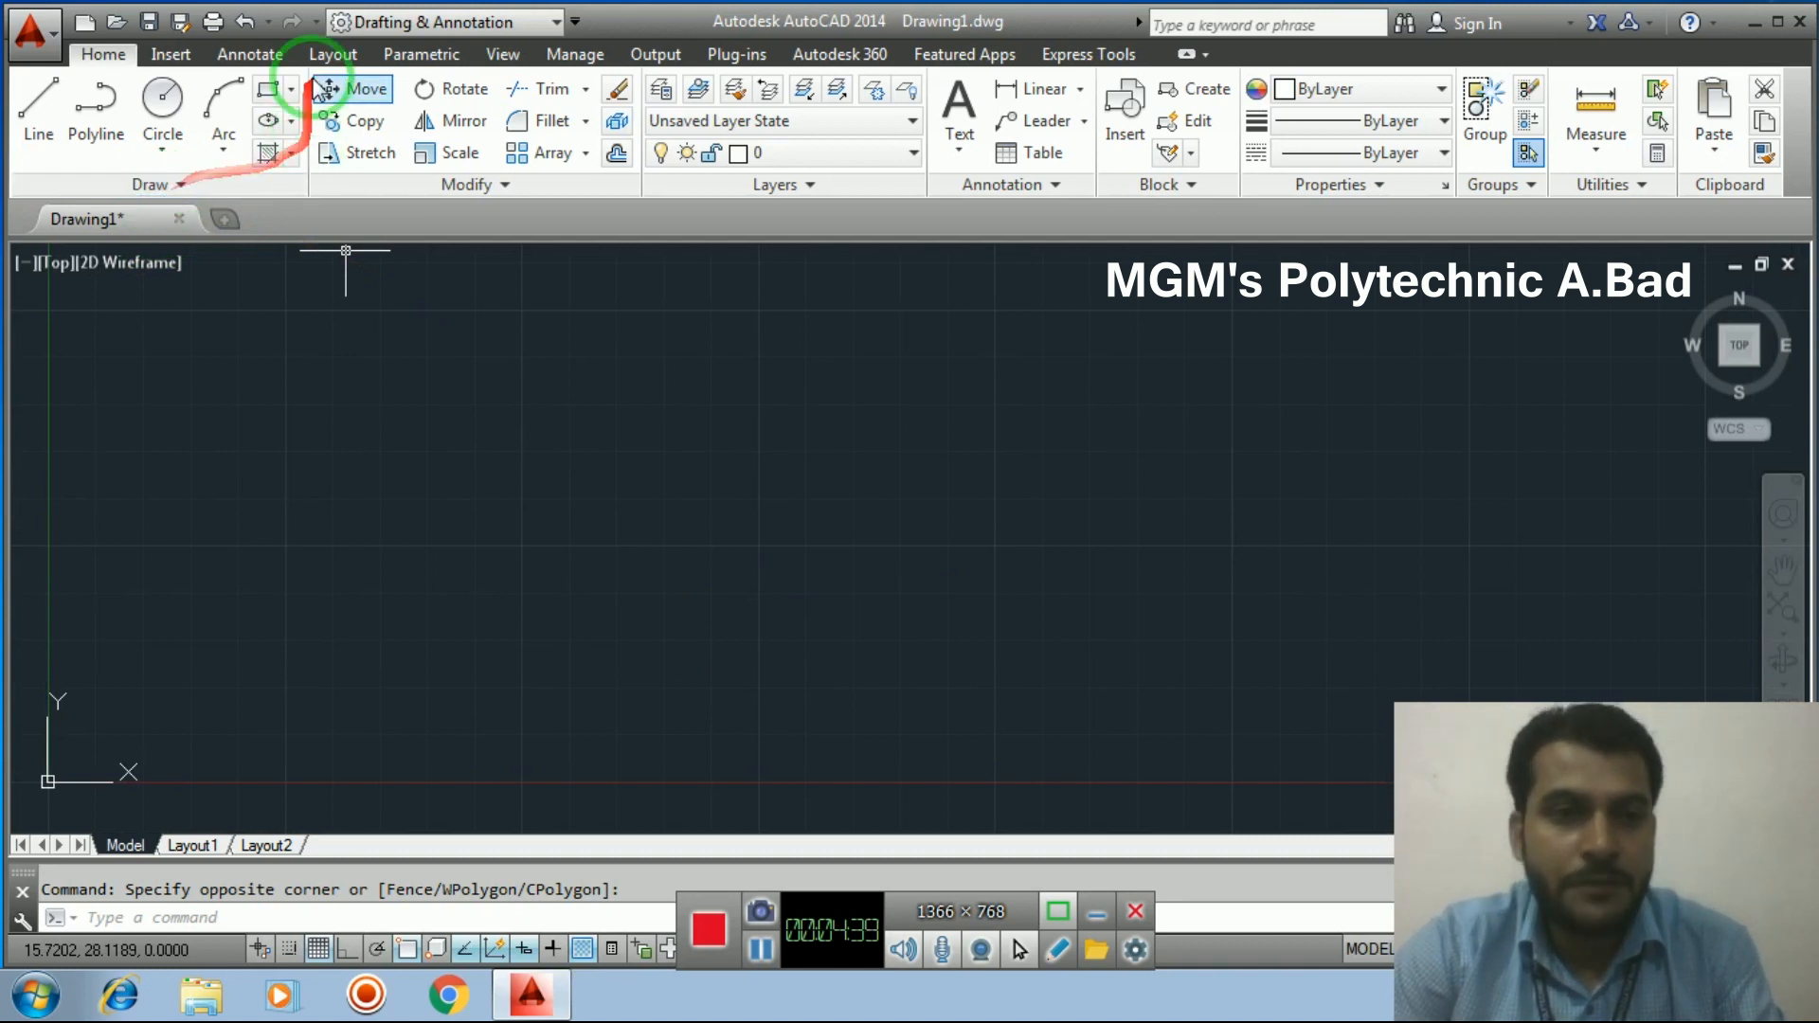
left_click(595, 455)
left_click(758, 566)
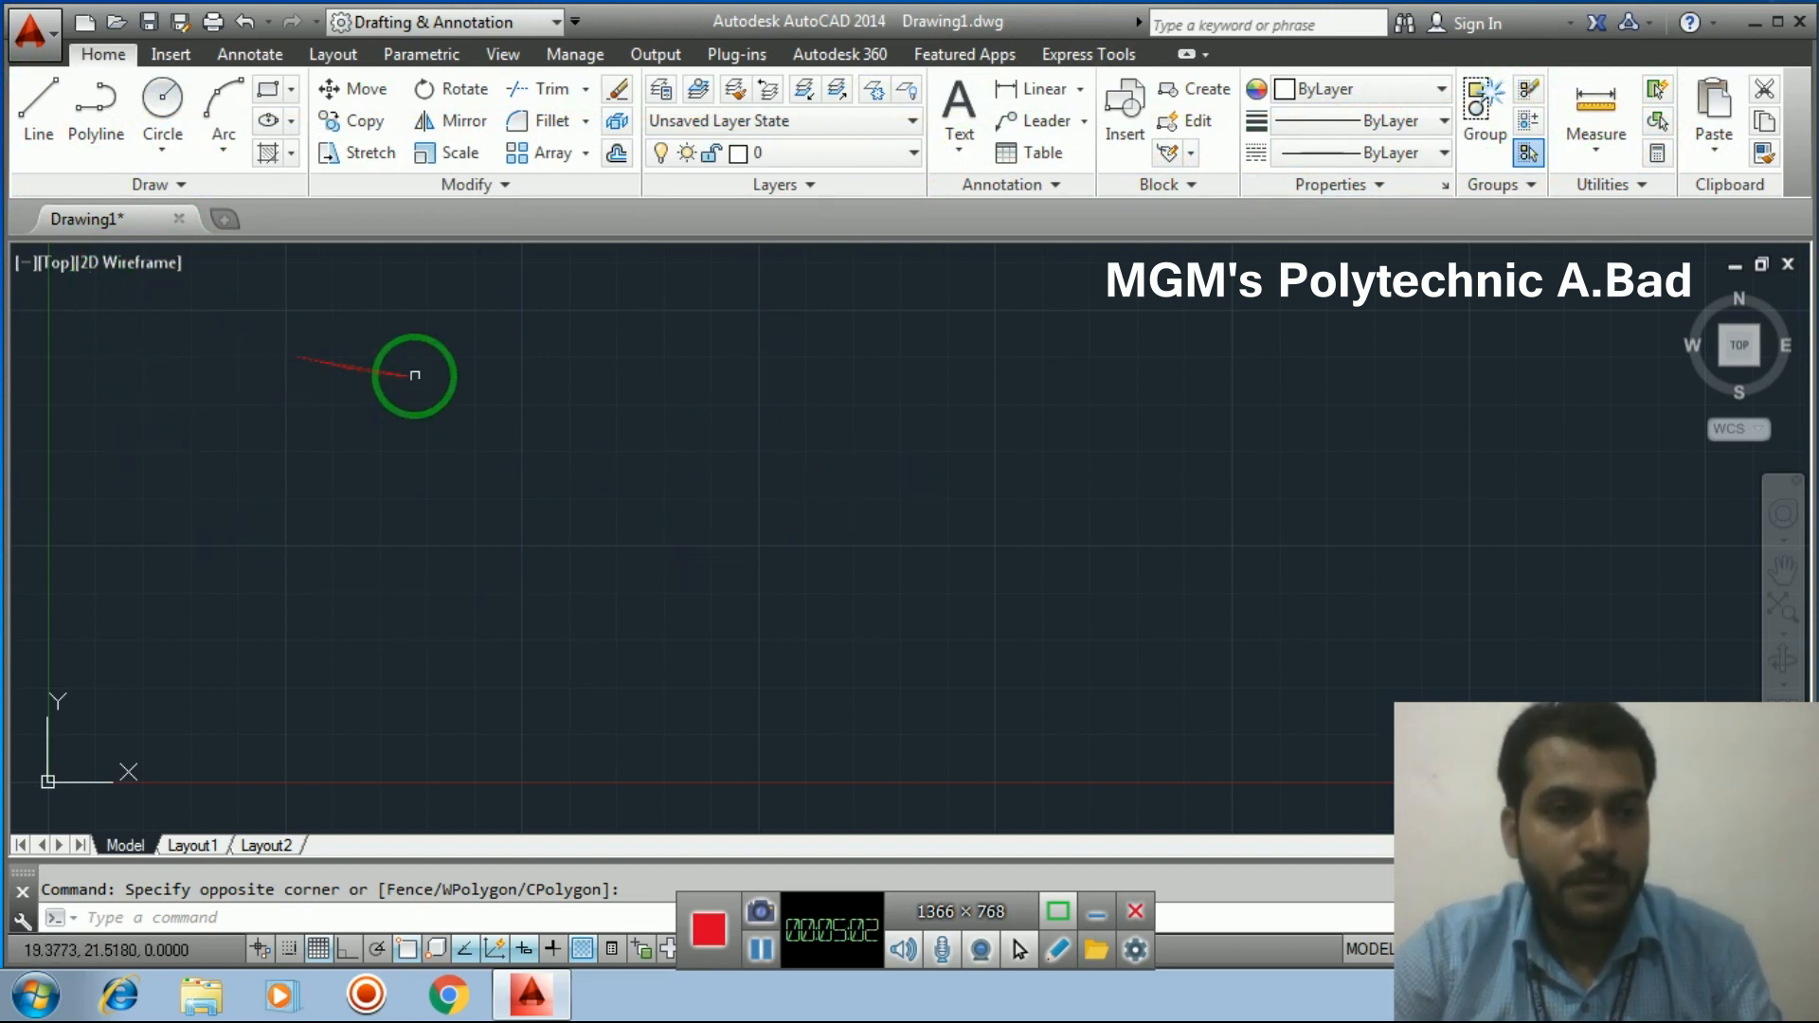
Draw a horizontal line 100 units long above and to the right of the origin, with Ortho mode turned on
left_click(35, 104)
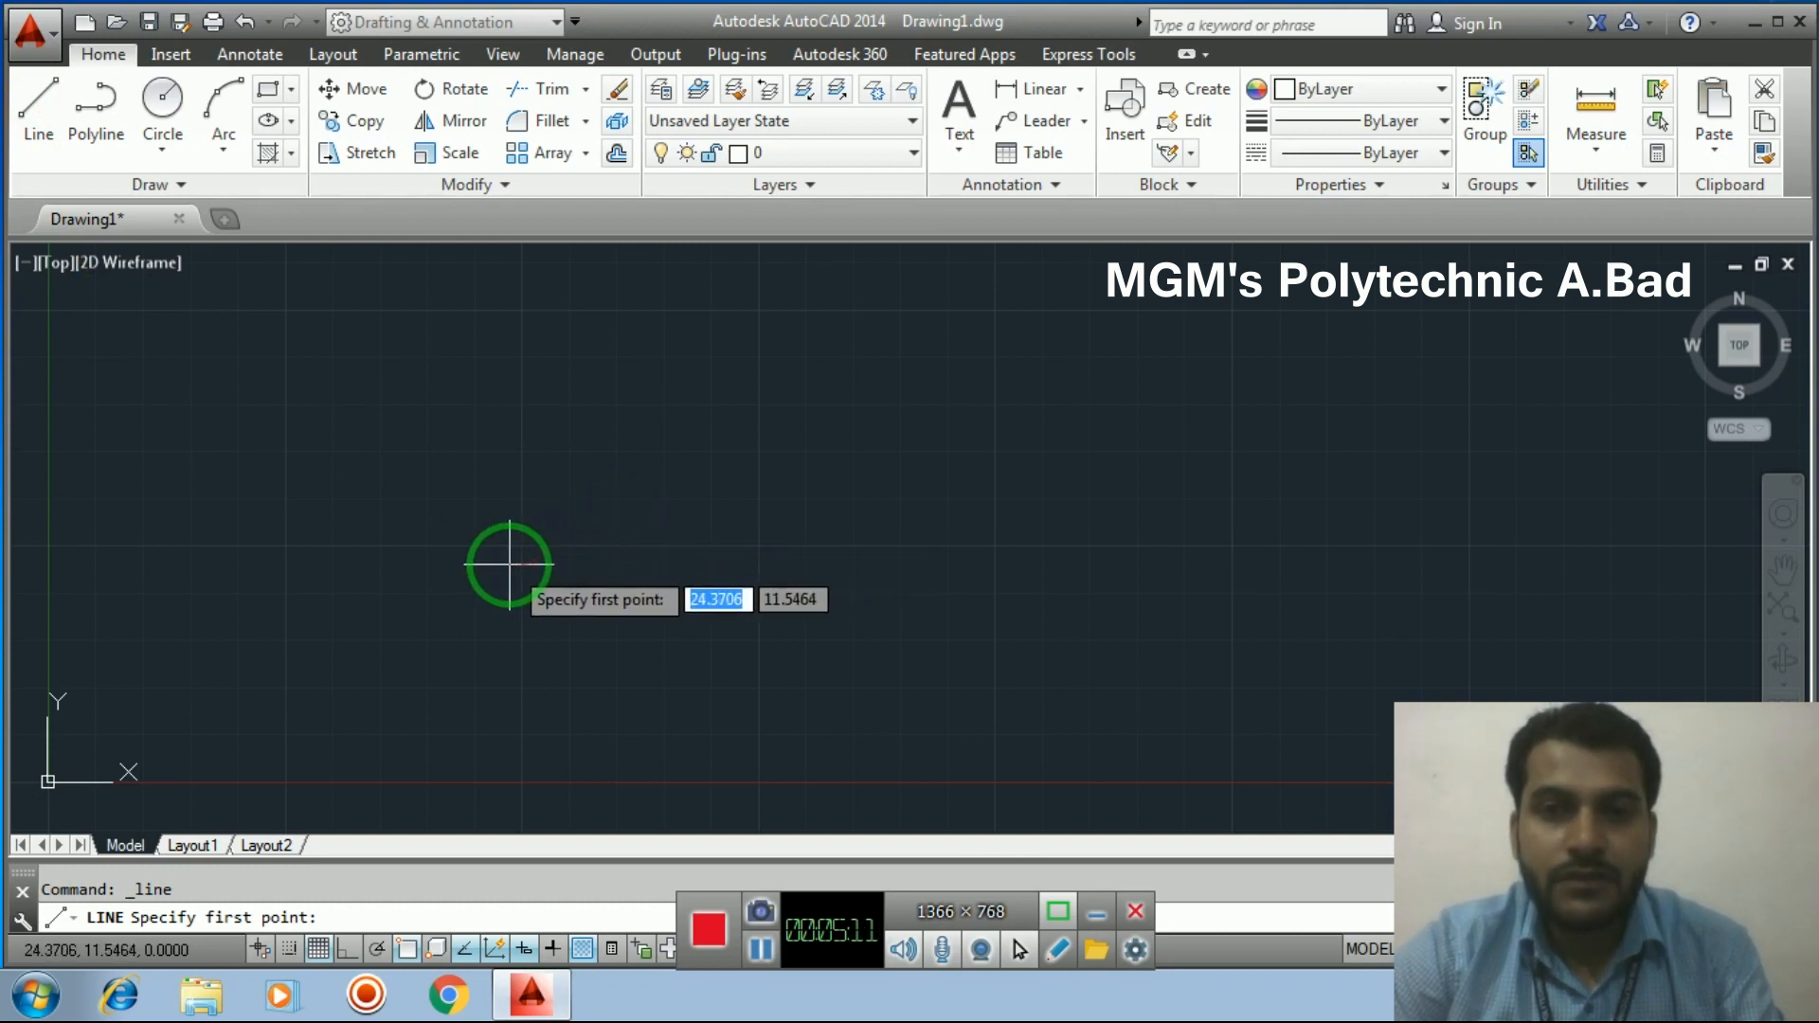
left_click(458, 552)
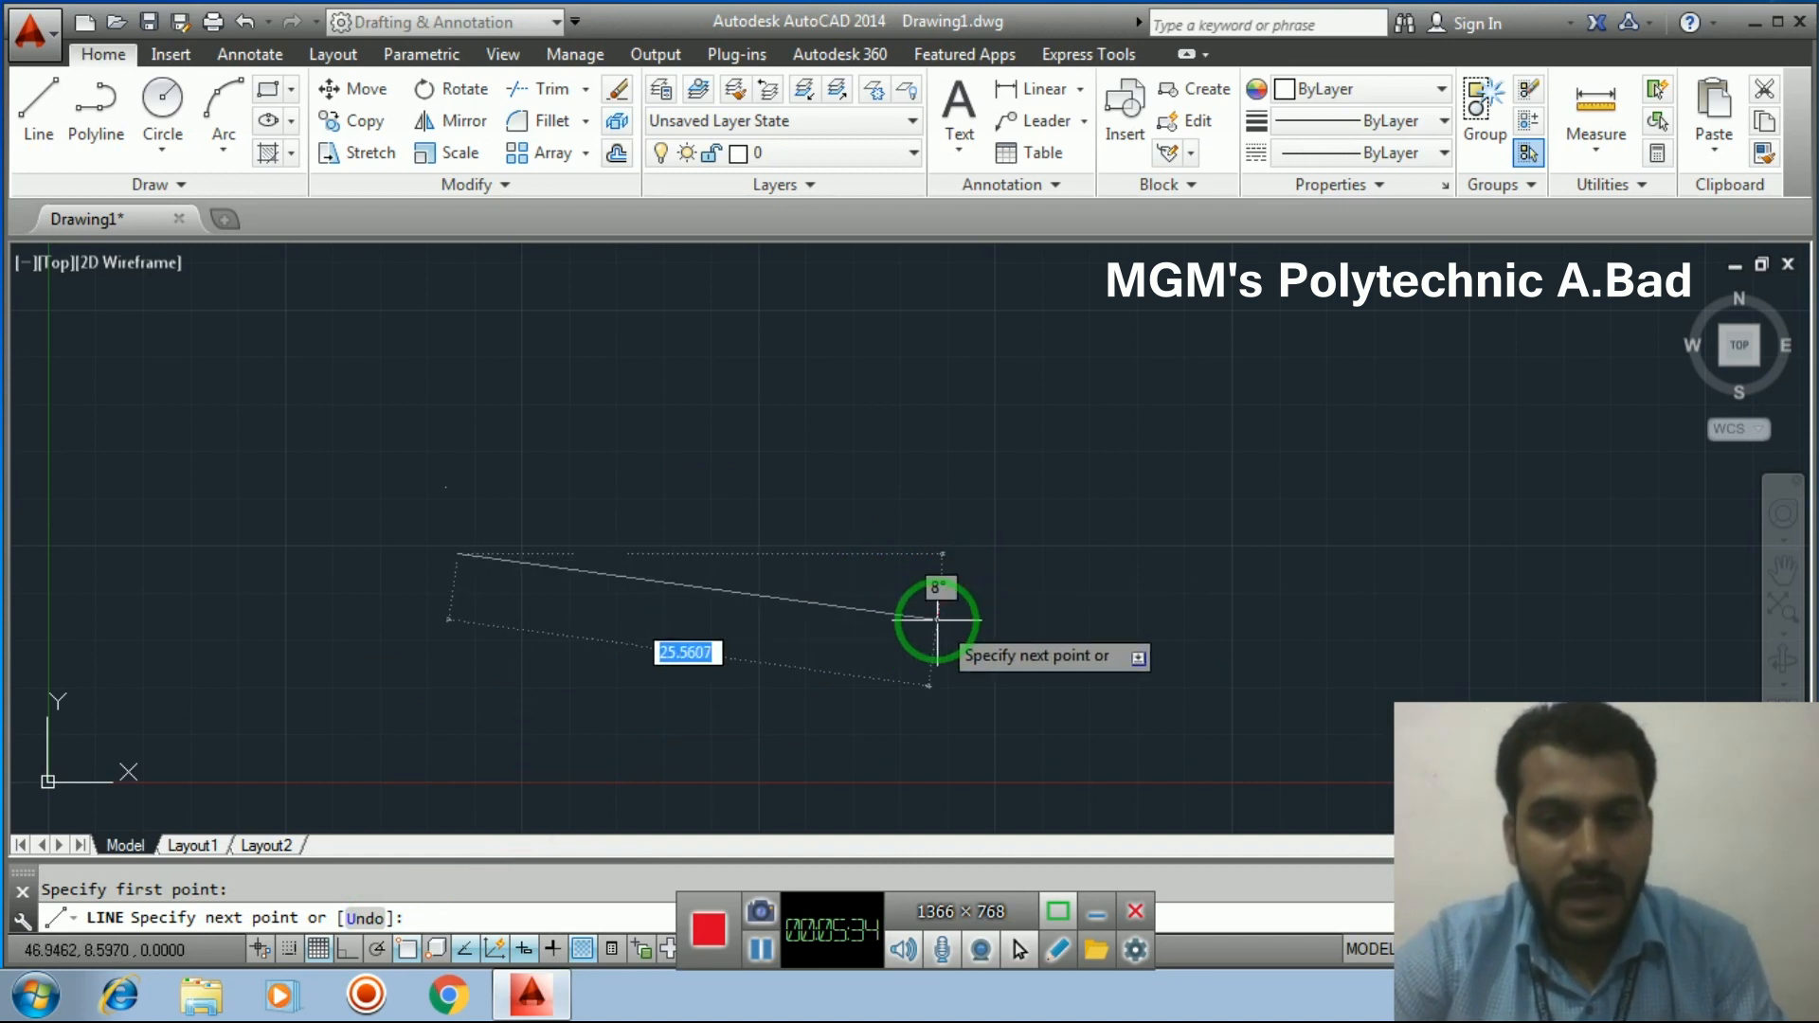
left_click(348, 950)
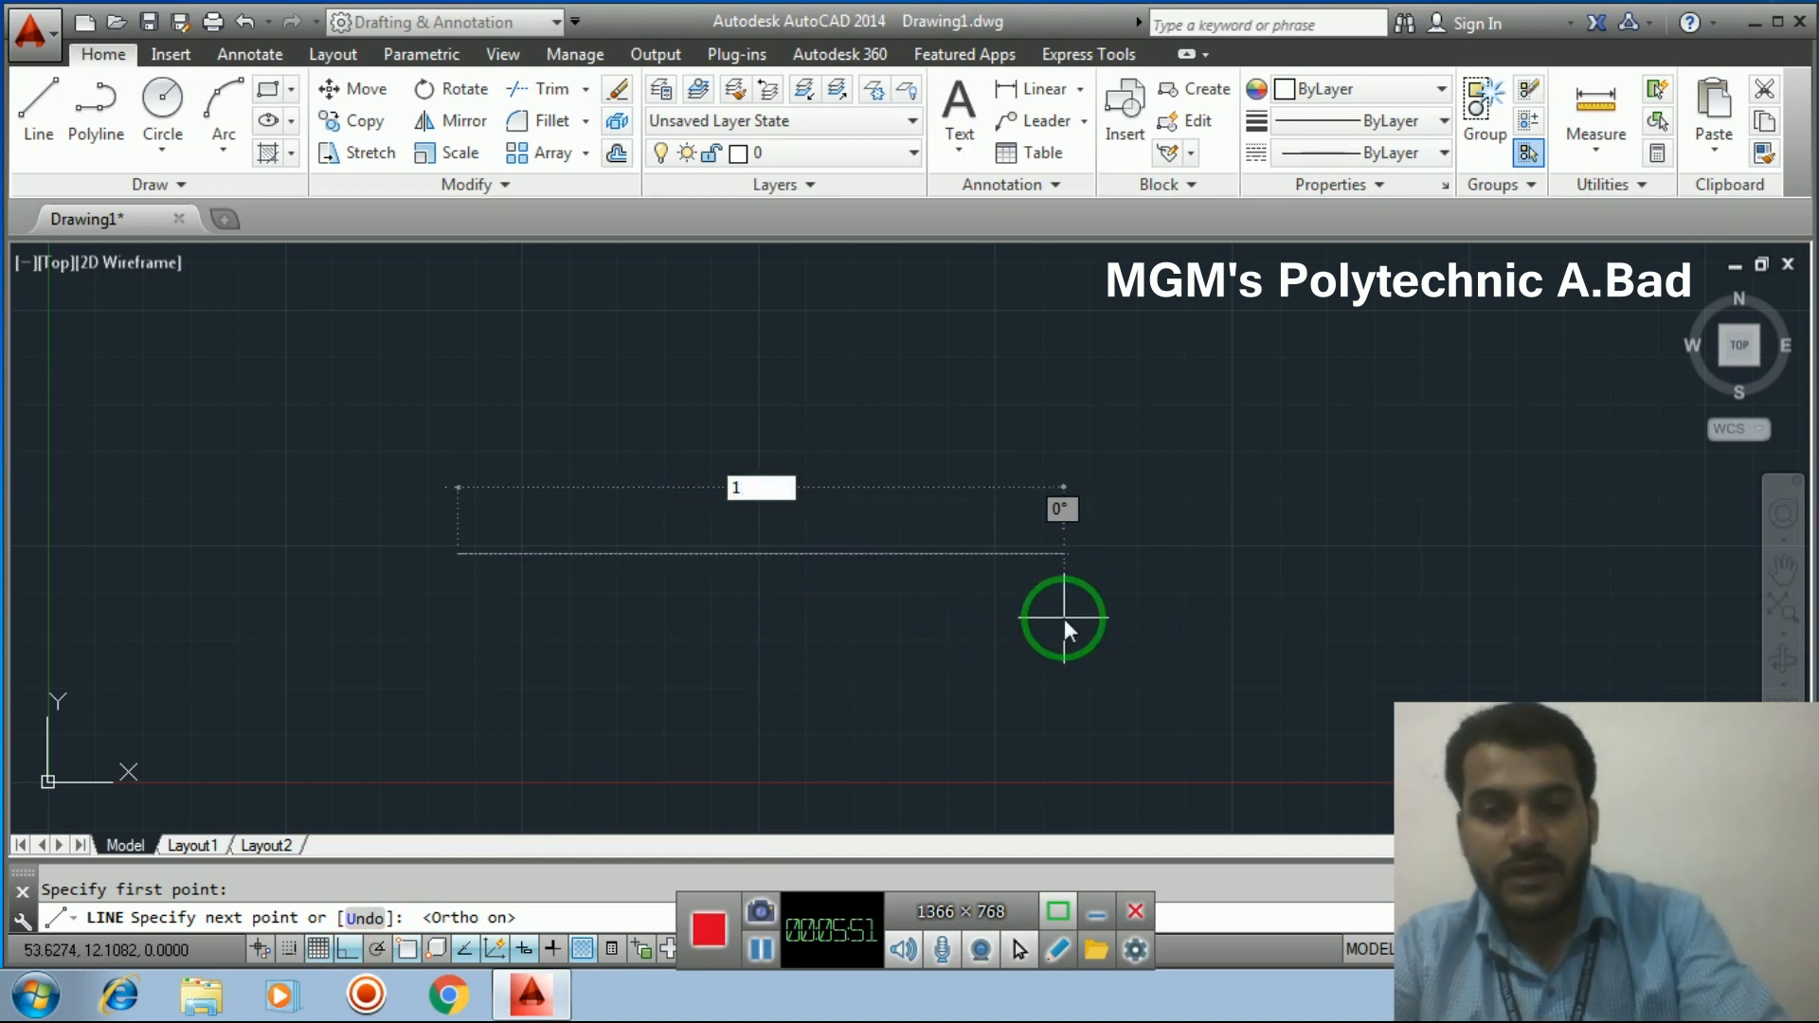
key("Return")
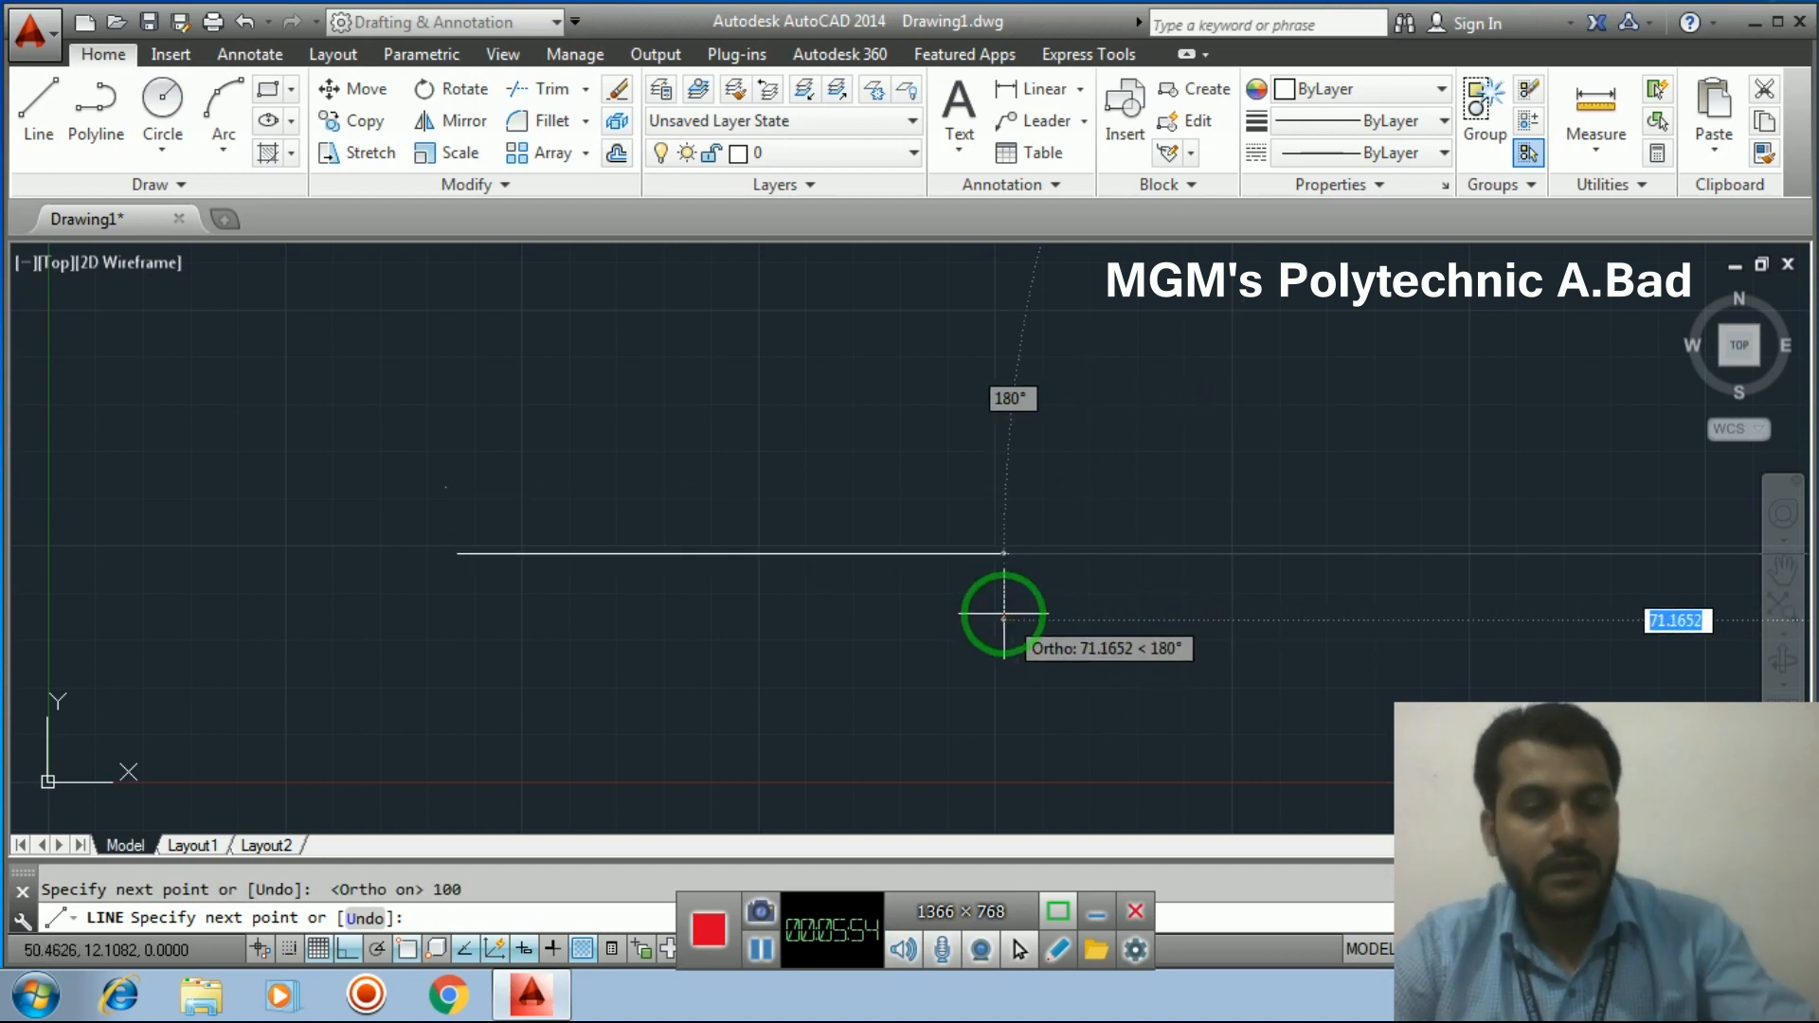
key("Escape")
Select the horizontal line with a selection window and delete it from the drawing
scroll(1080, 562, "down", 4)
scroll(1089, 556, "up", 4)
scroll(1112, 601, "down", 4)
left_click(666, 474)
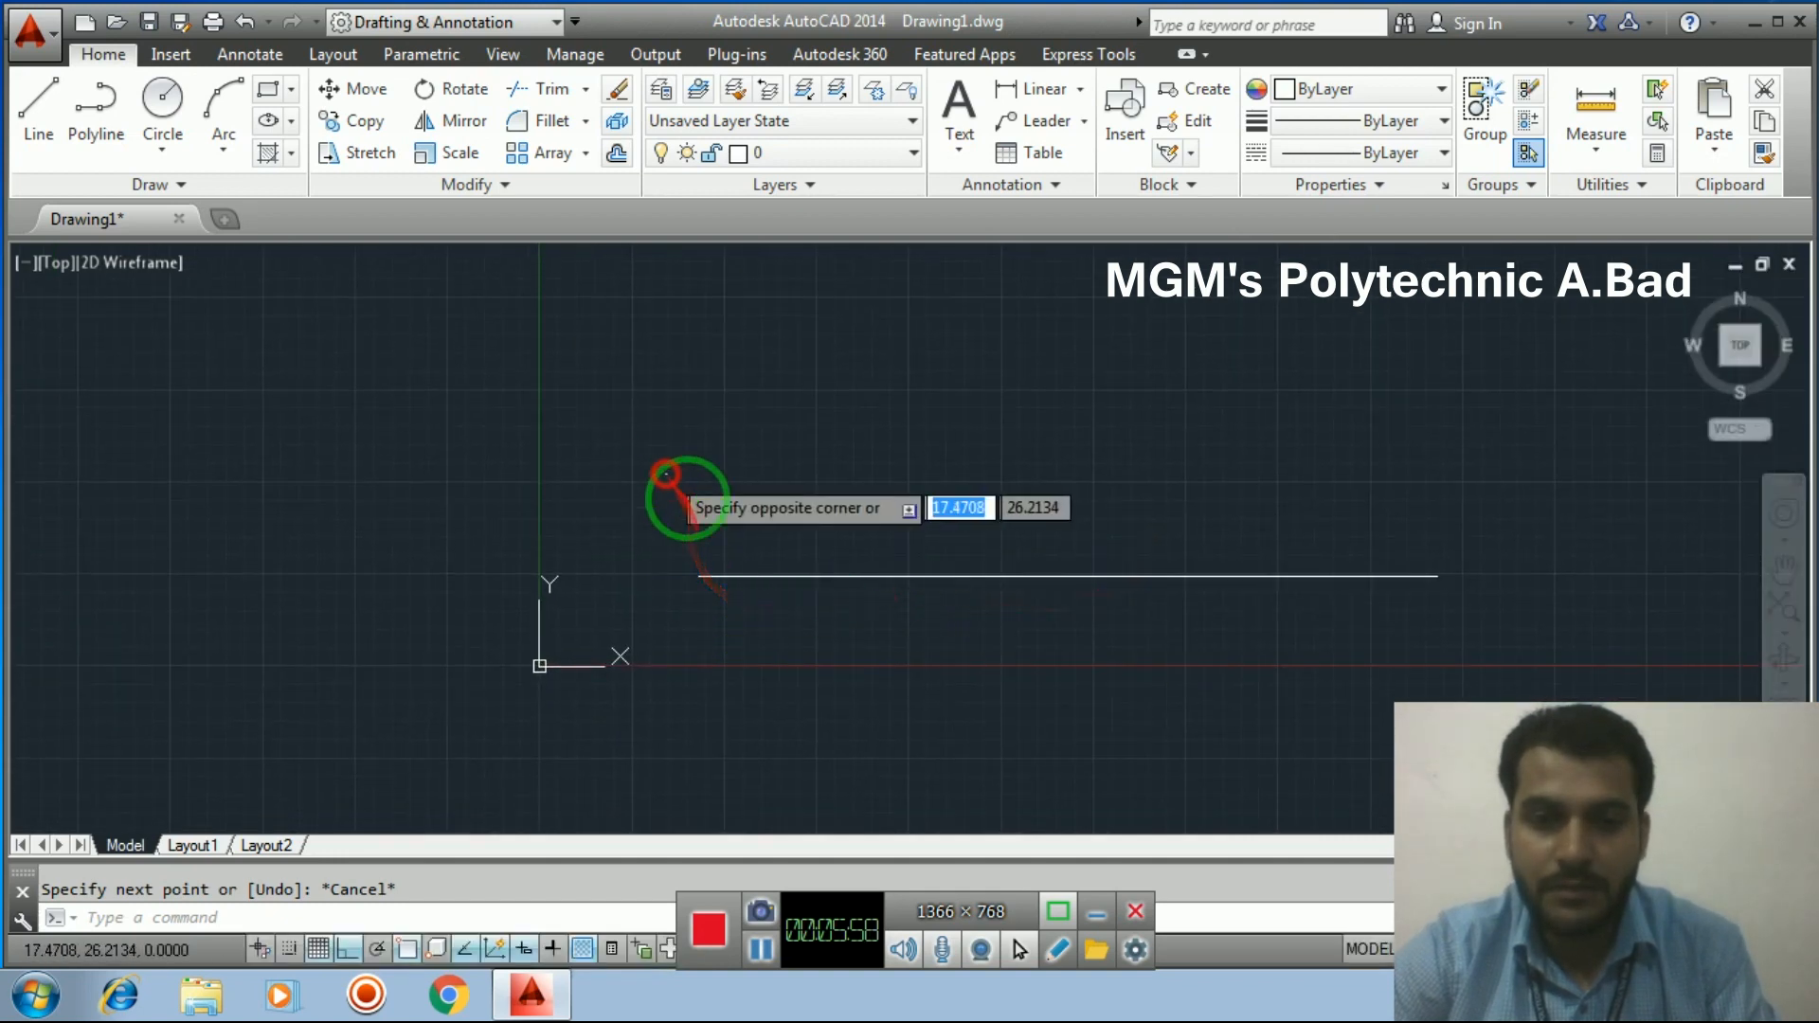
left_click(1470, 693)
key("Delete")
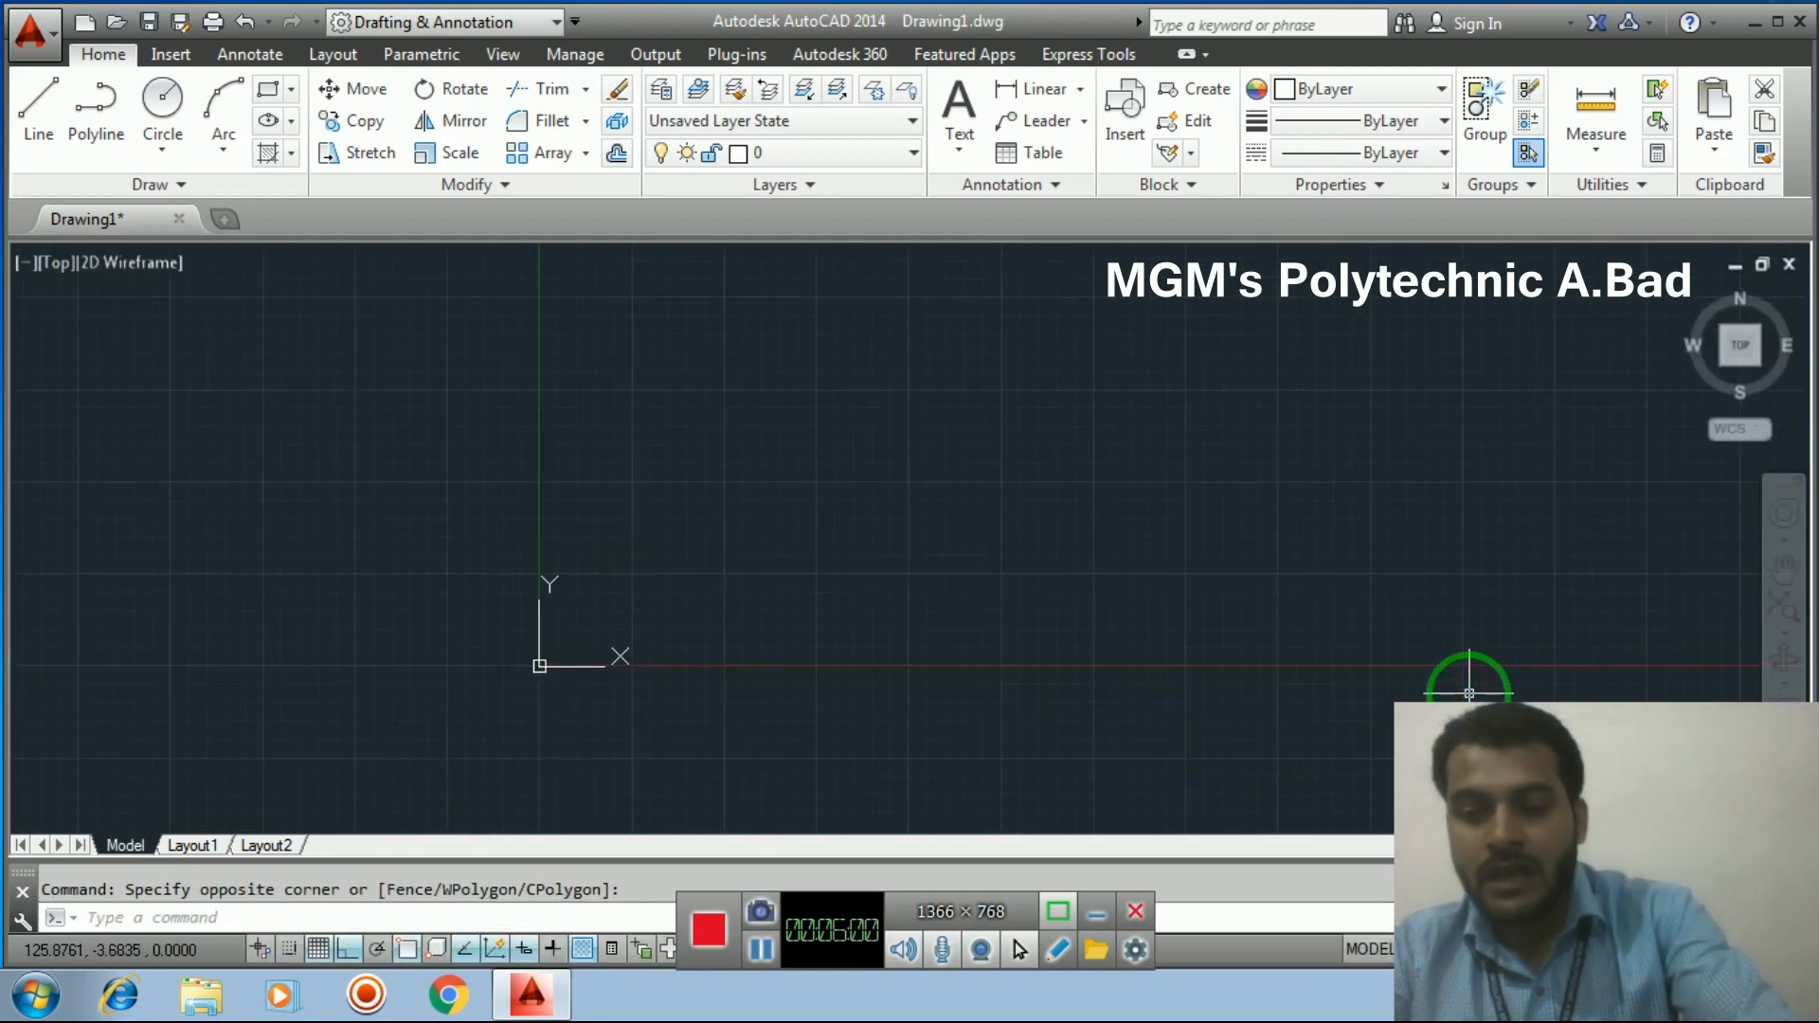
mouse_move(1138, 492)
middle_mouse_down()
mouse_move(756, 512)
mouse_move(995, 549)
mouse_move(1020, 594)
mouse_move(901, 418)
middle_mouse_up()
left_click(1177, 642)
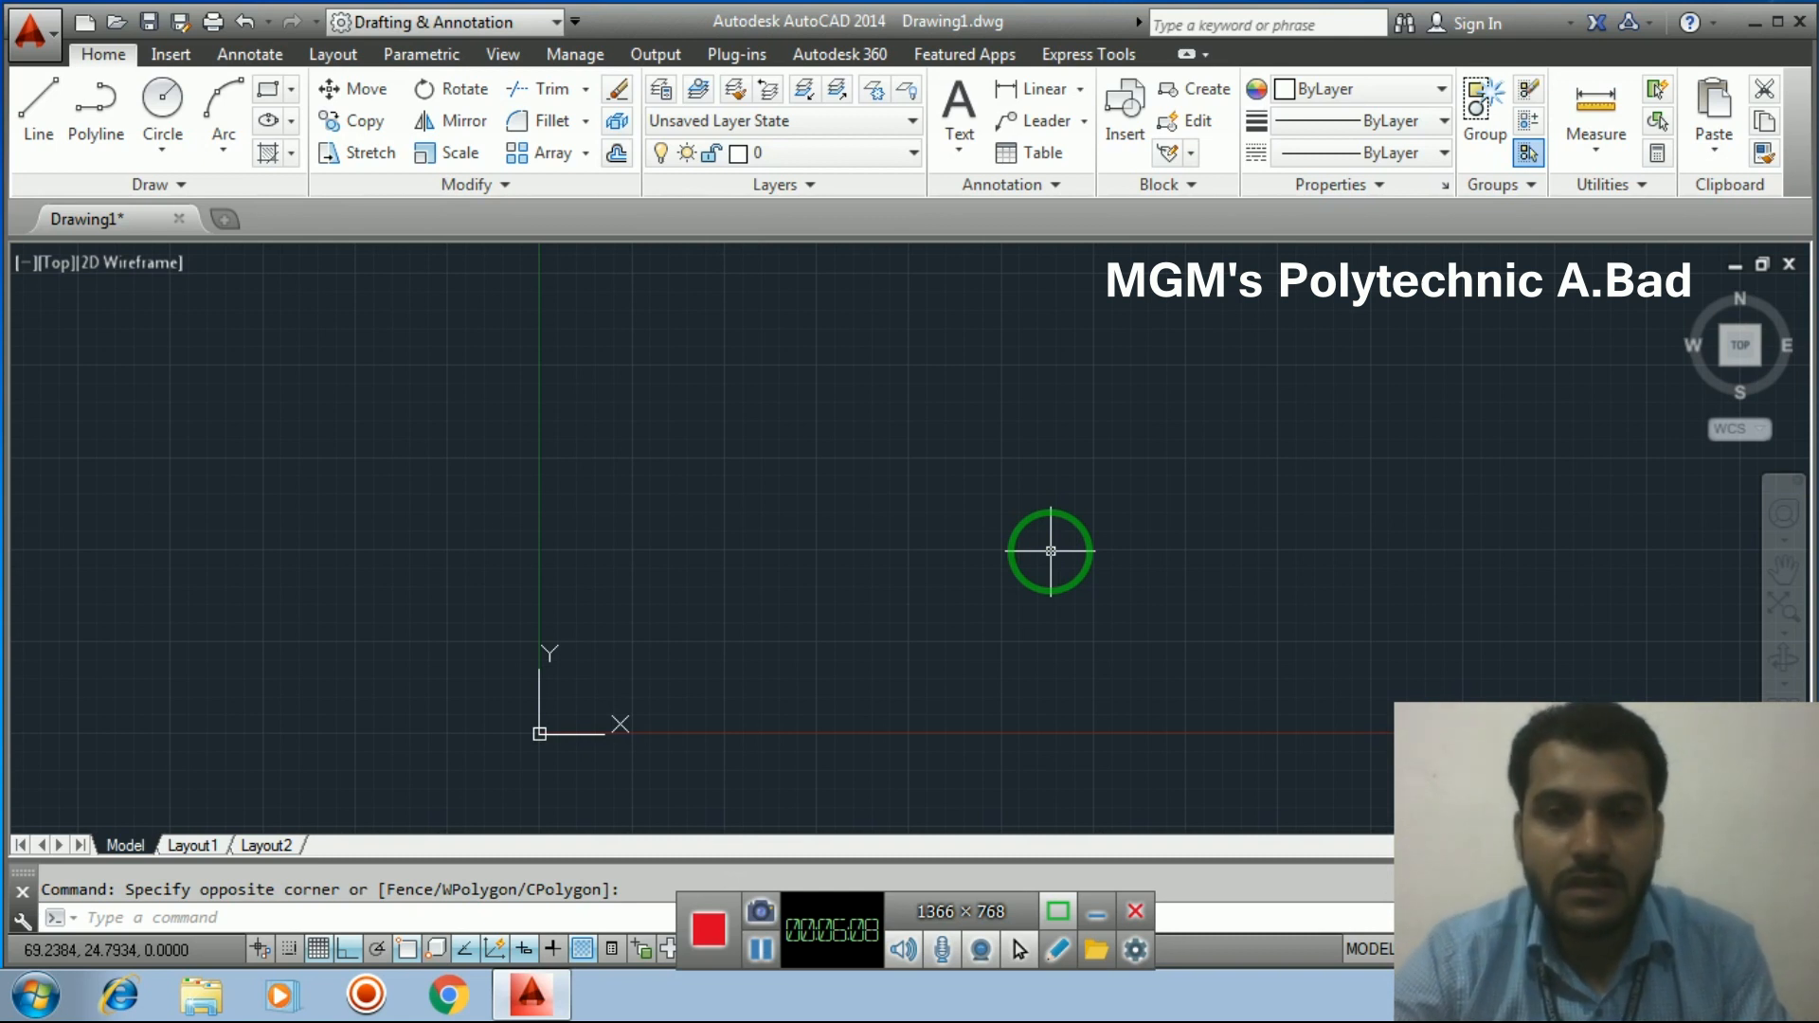
left_click(824, 390)
left_click(1064, 572)
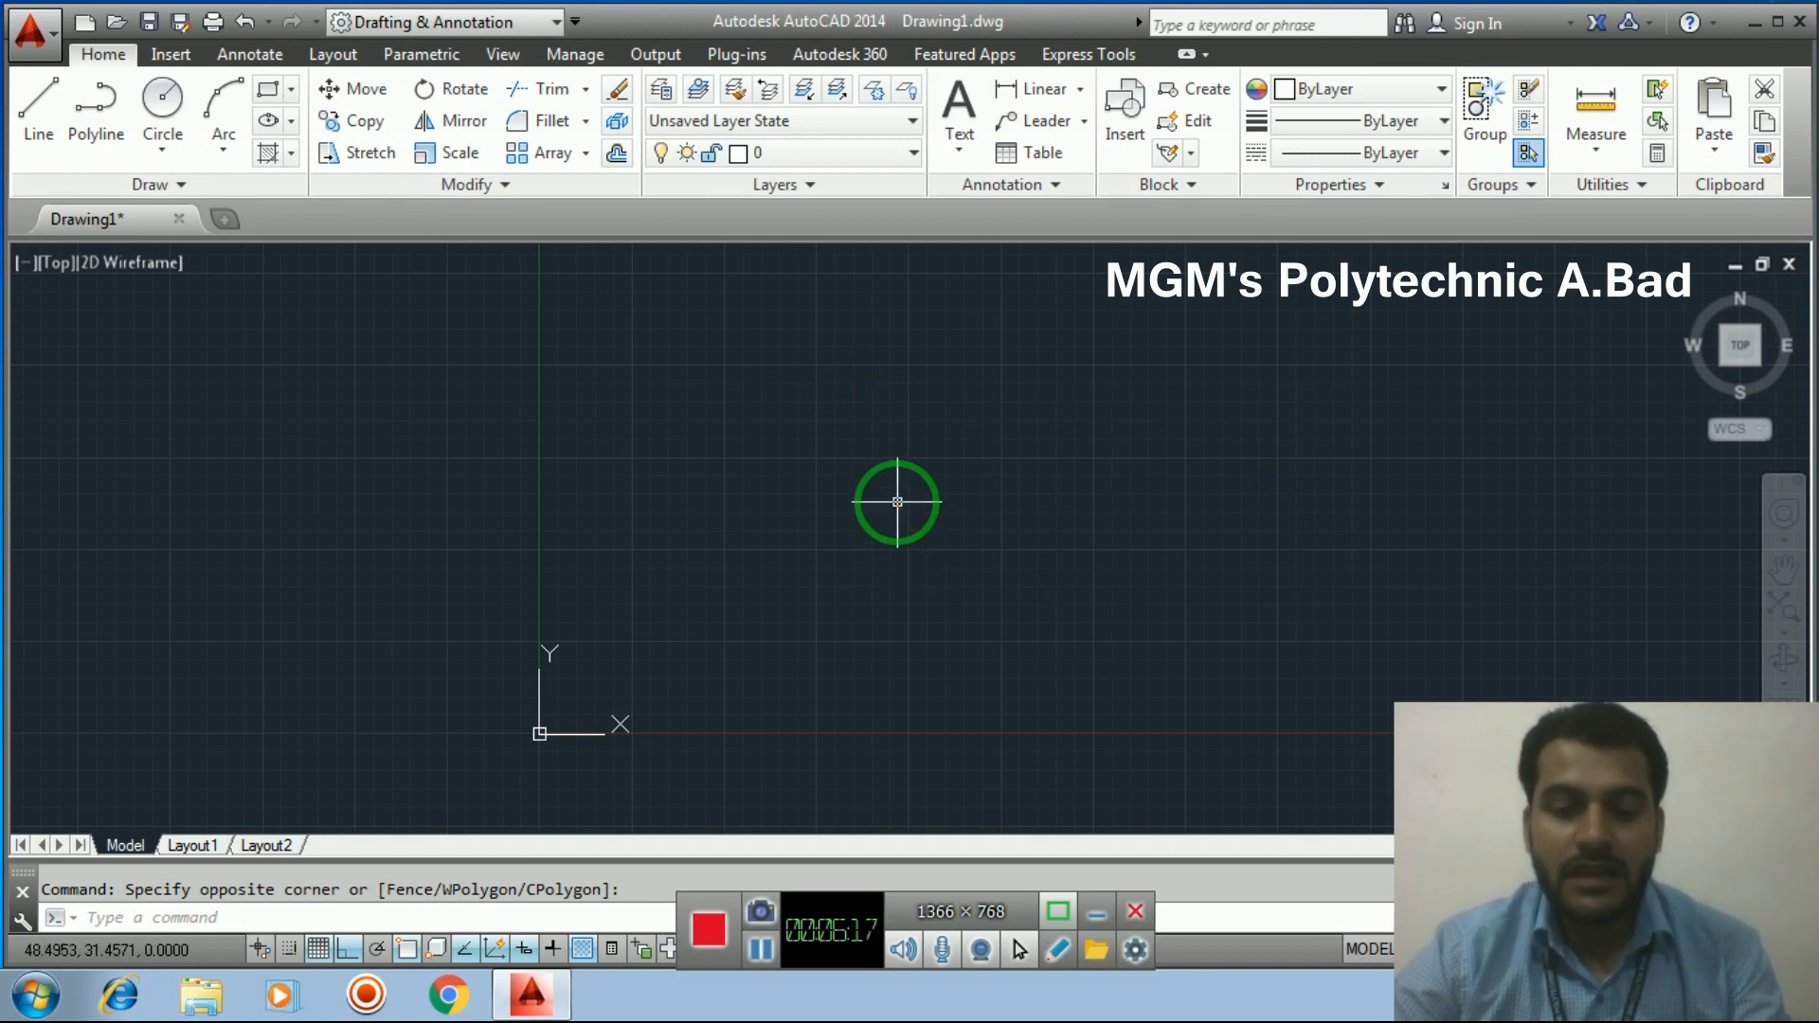
Set the model space limits with the lower left corner at 0,0 and the upper right corner at 297,210
left_click(897, 502)
left_click(950, 536)
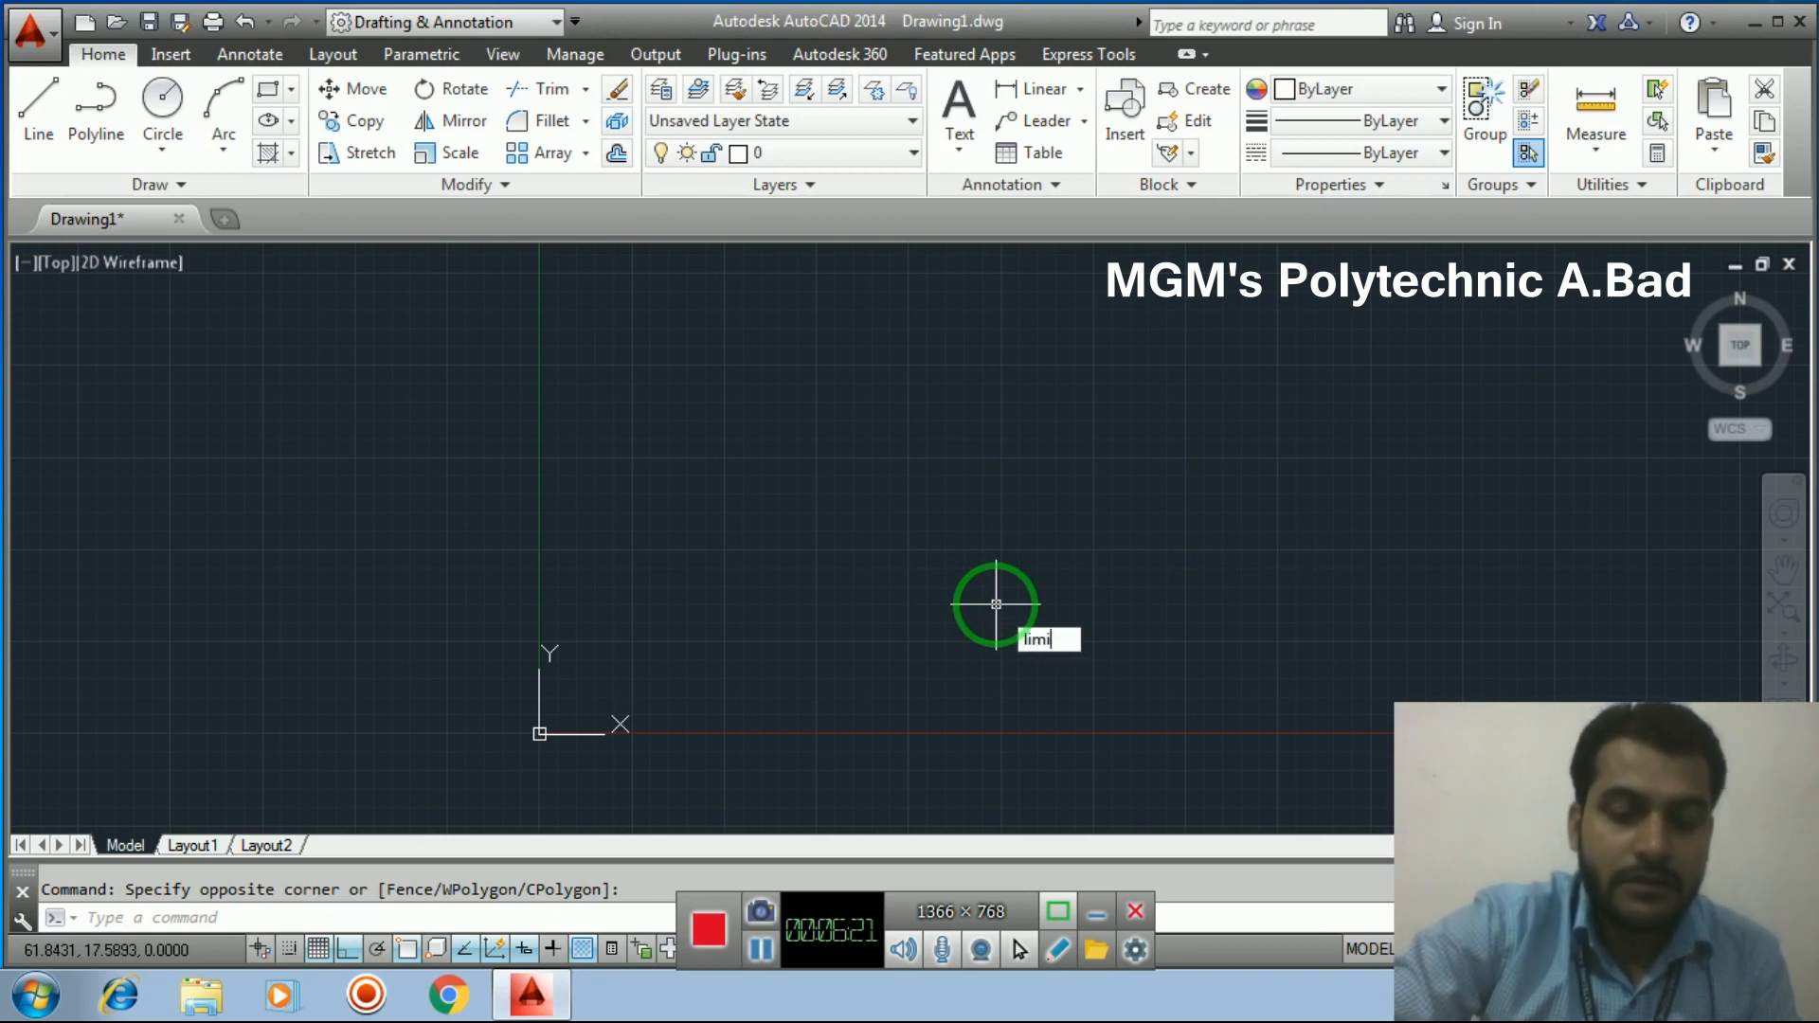
type("limit")
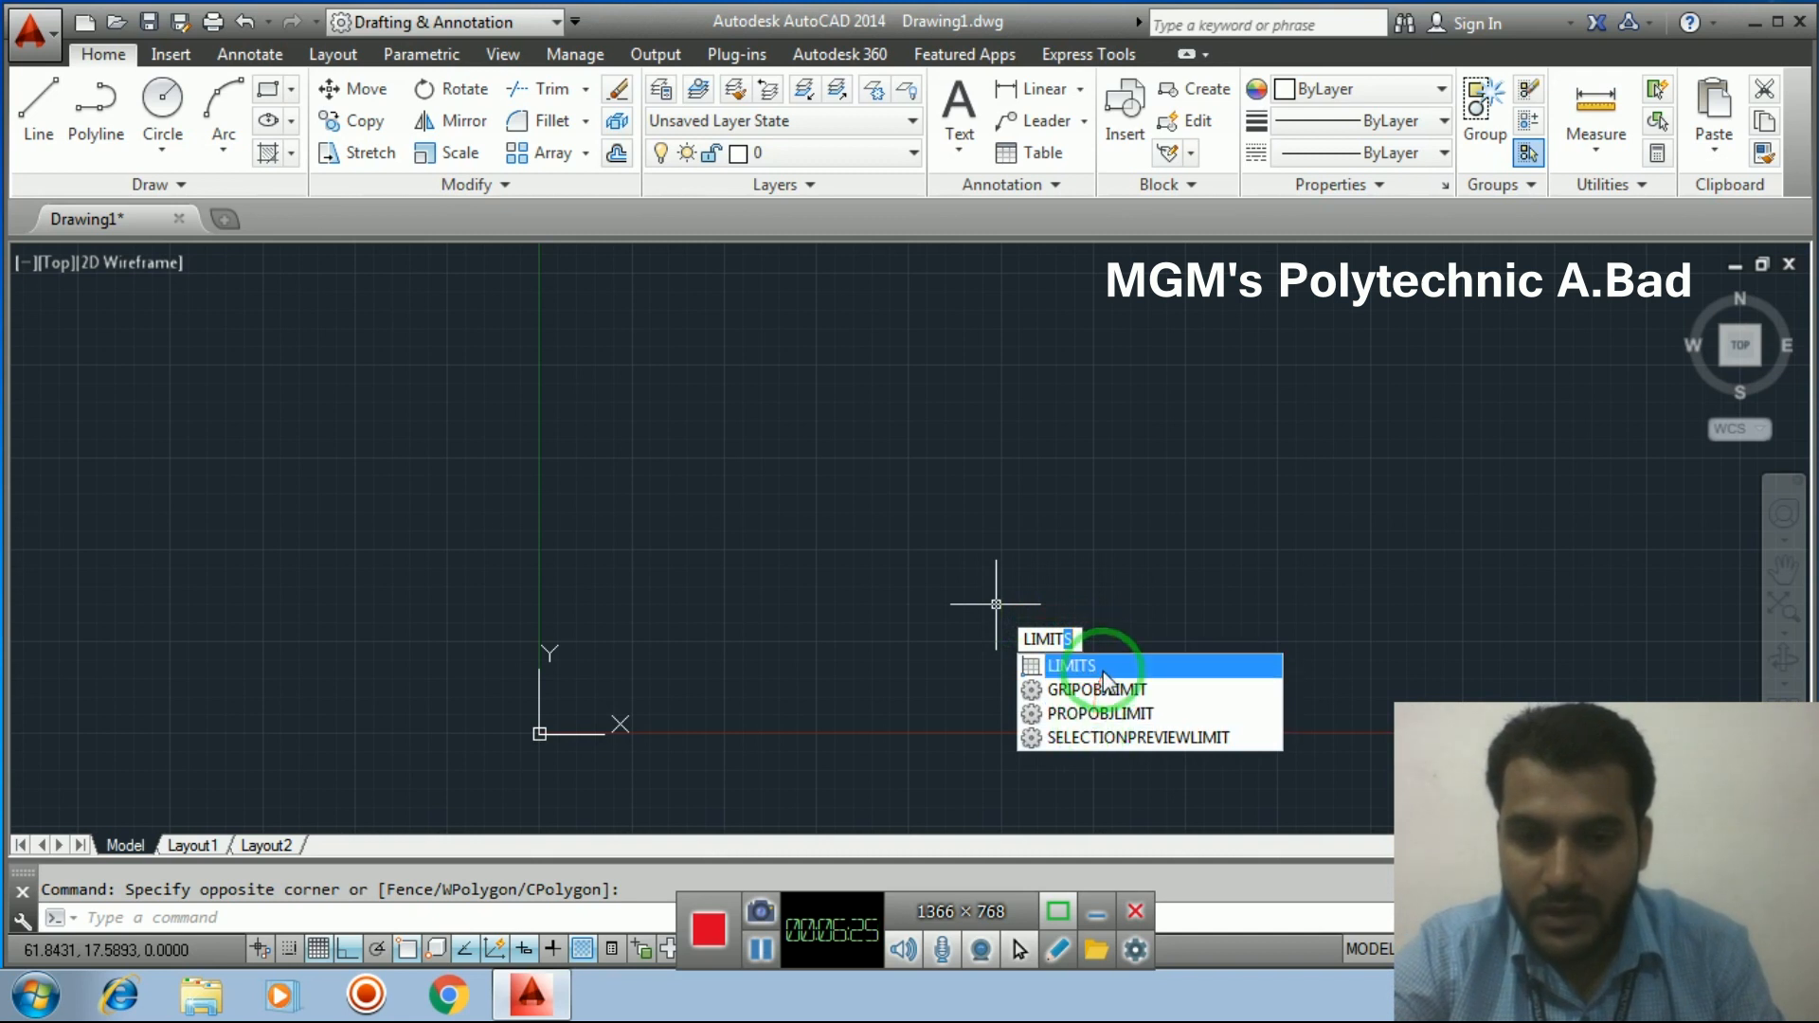
left_click(1076, 665)
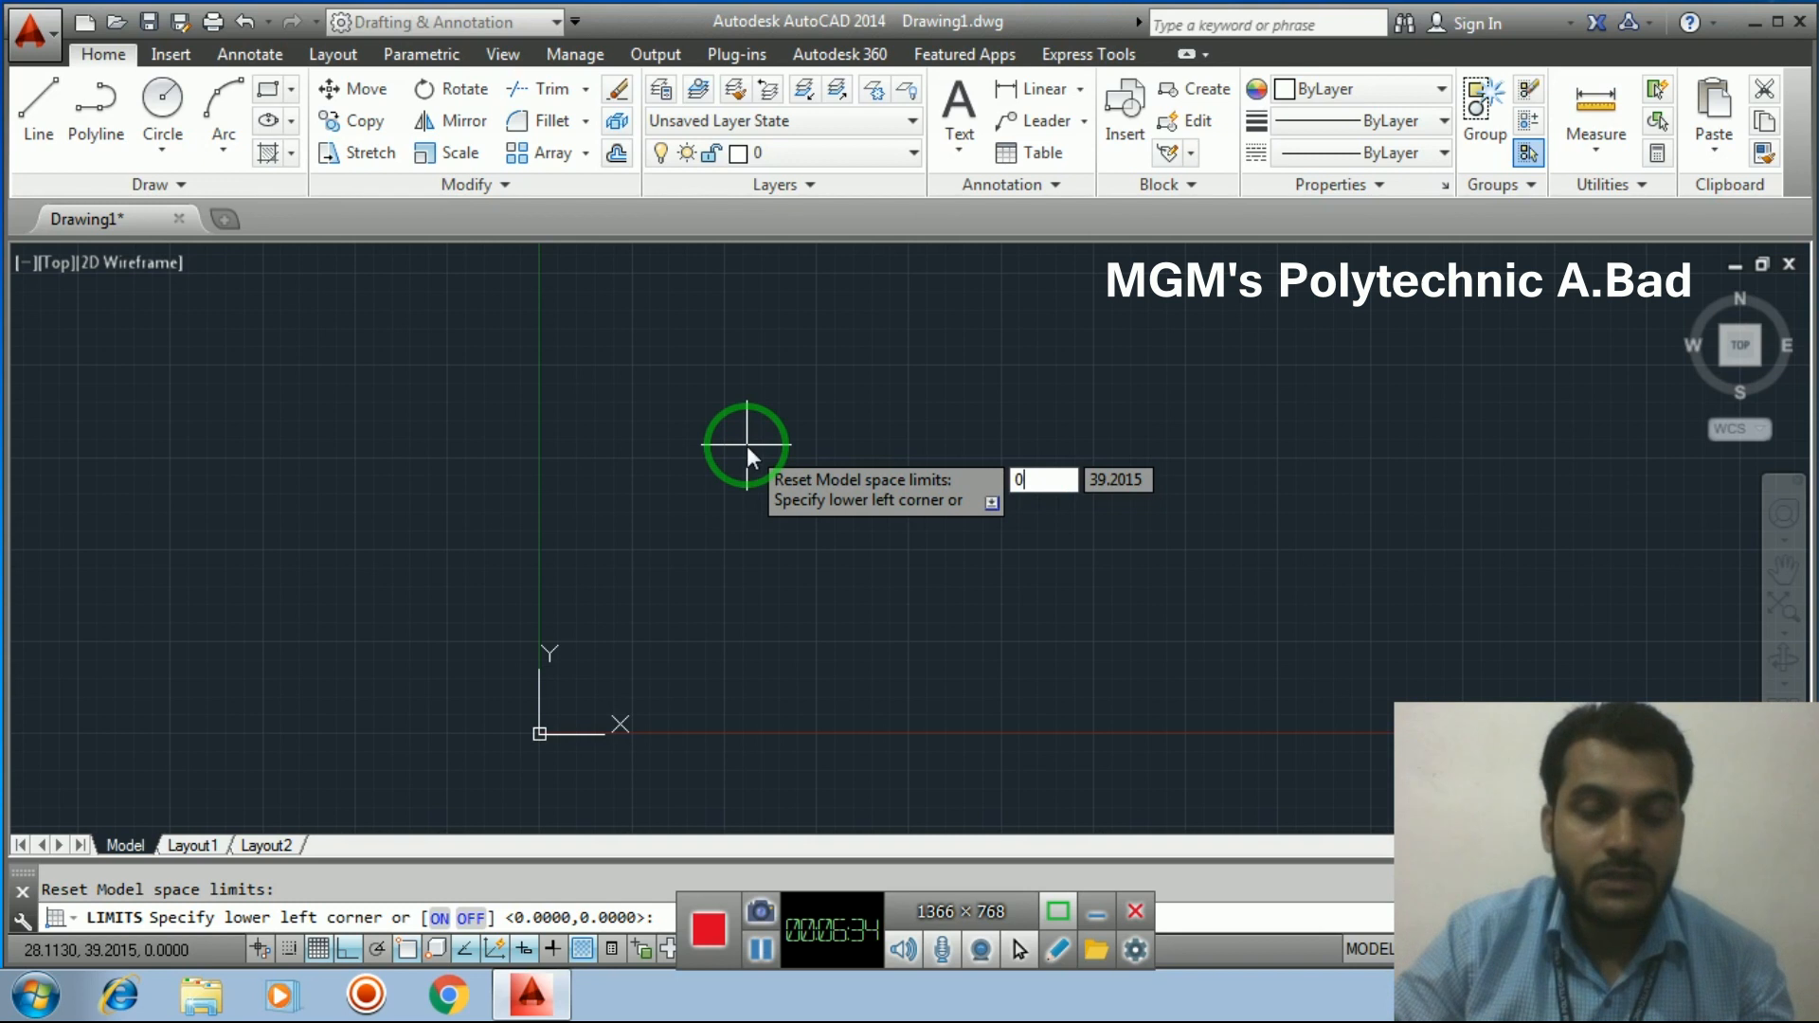
type(",0")
key("Return")
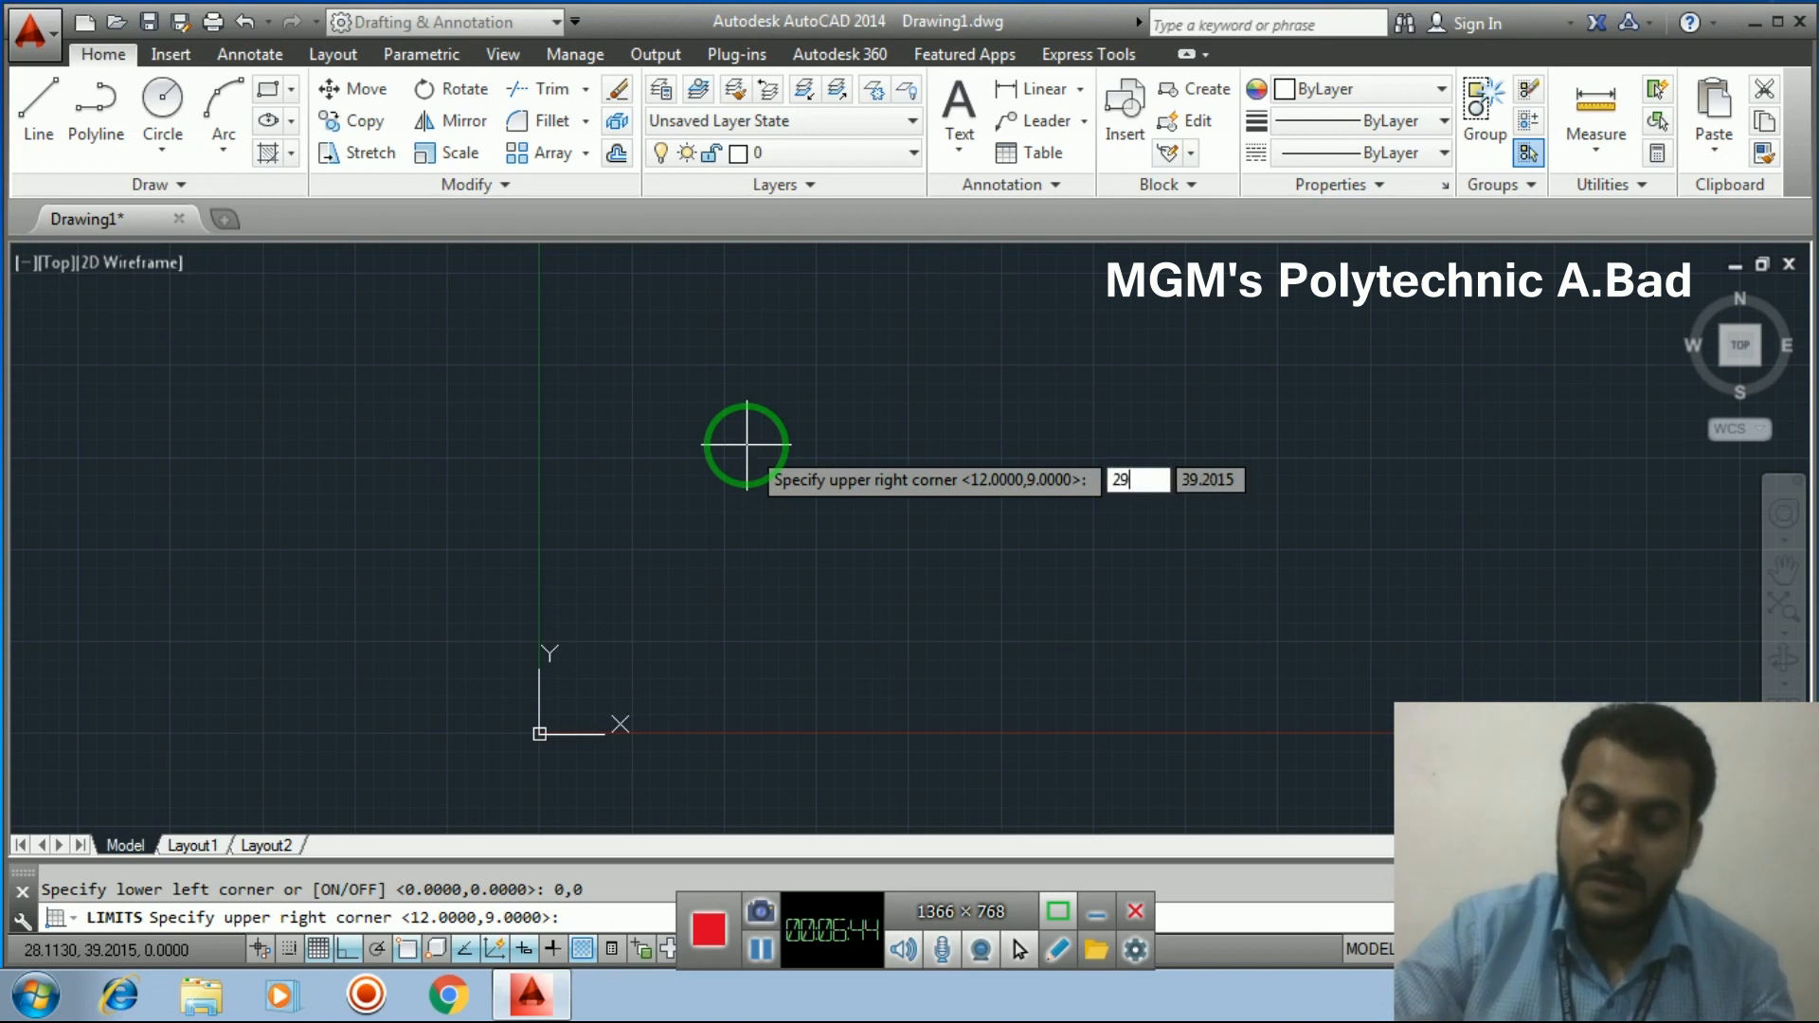
key("Tab")
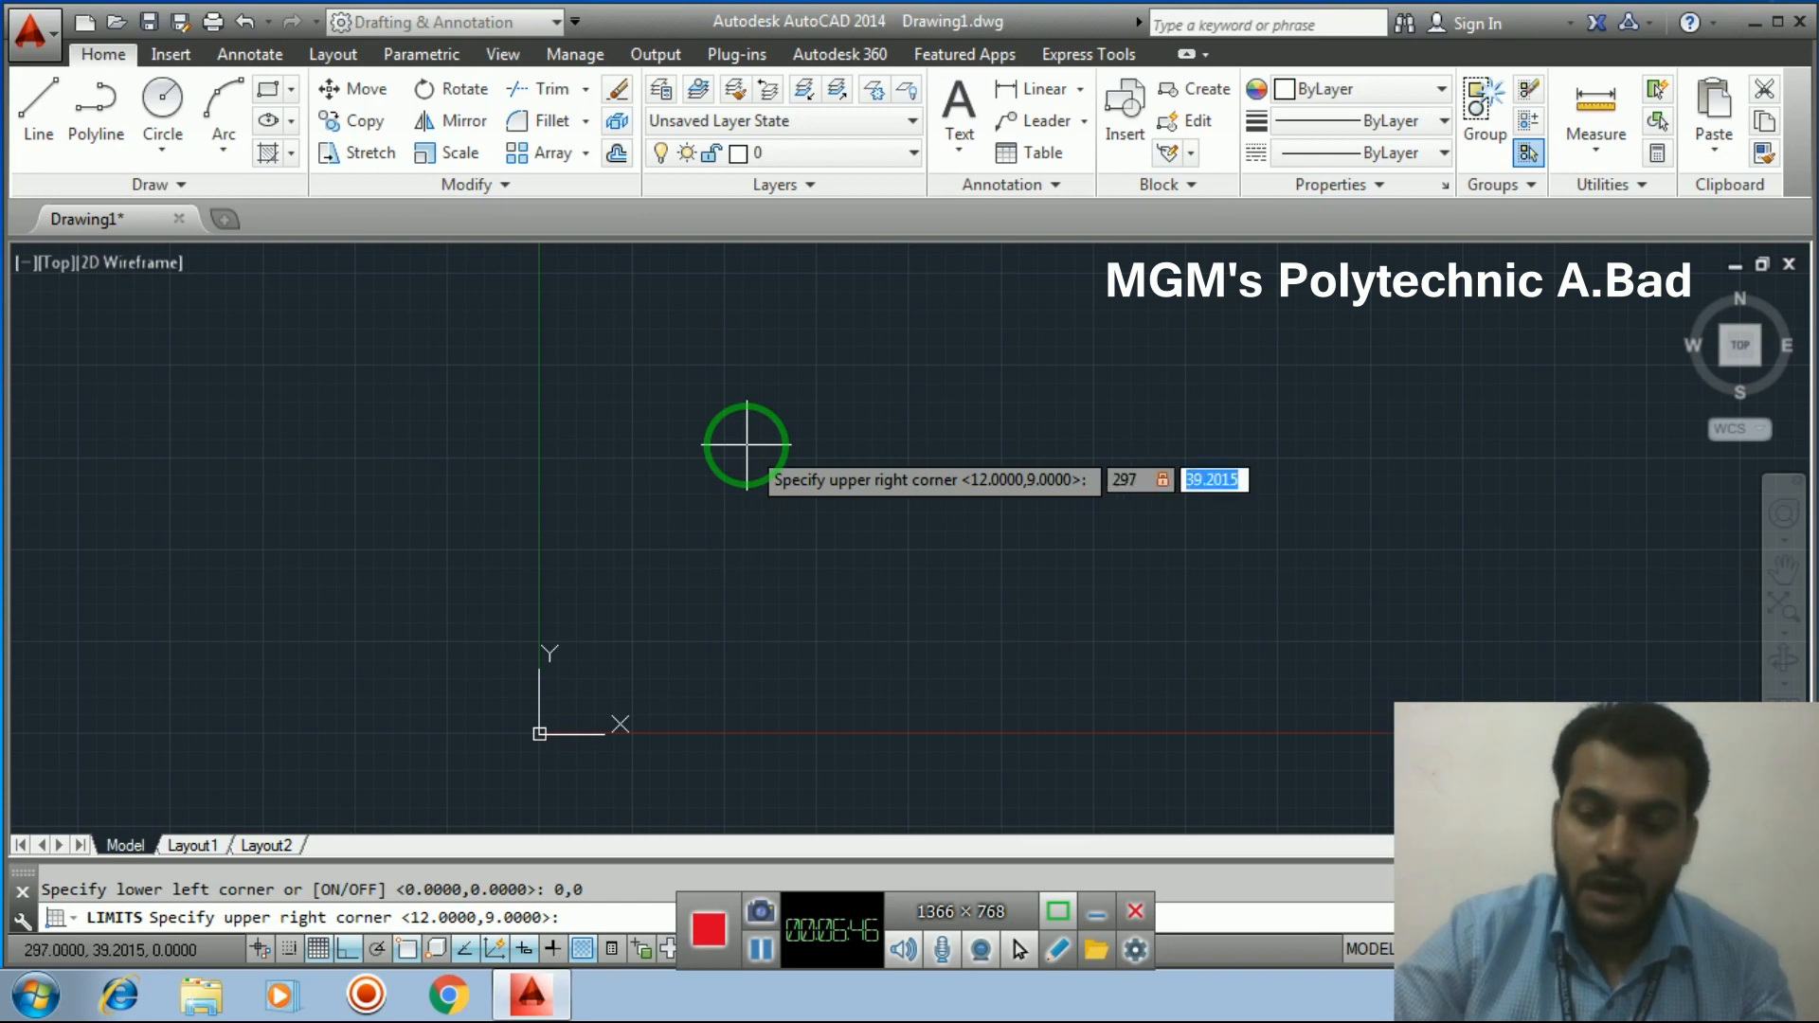
type("210")
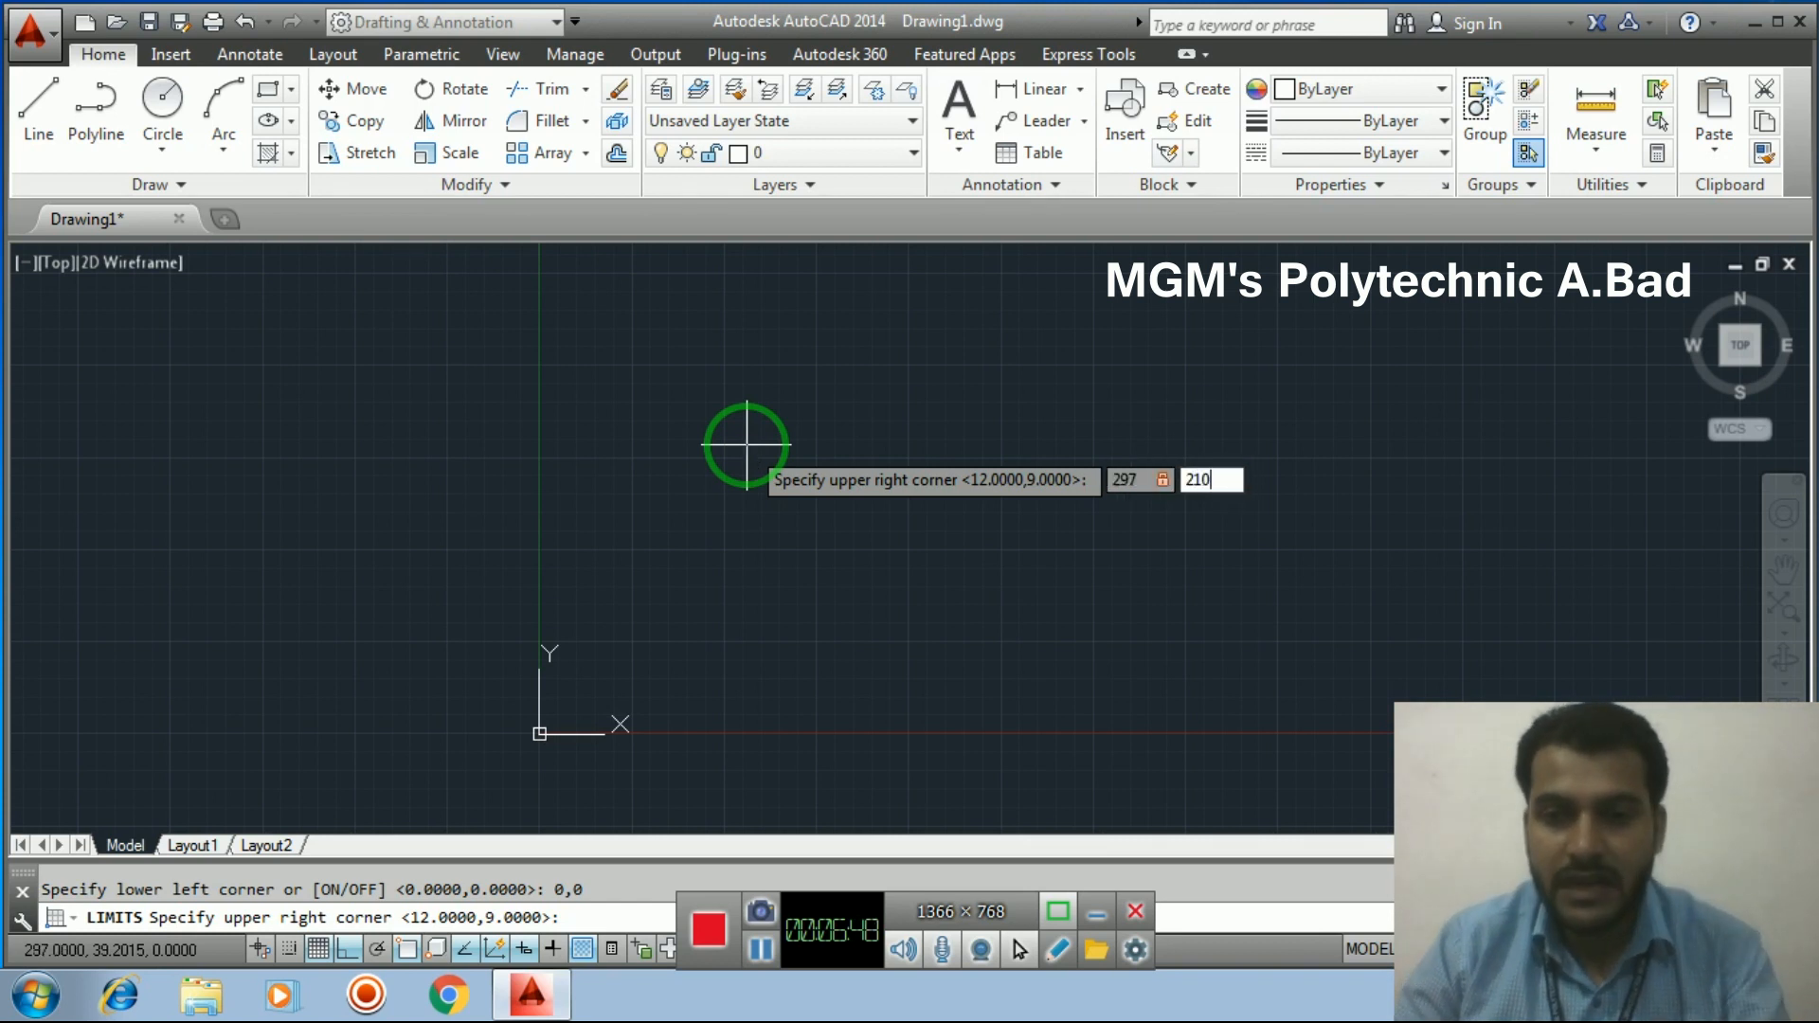
key("Return")
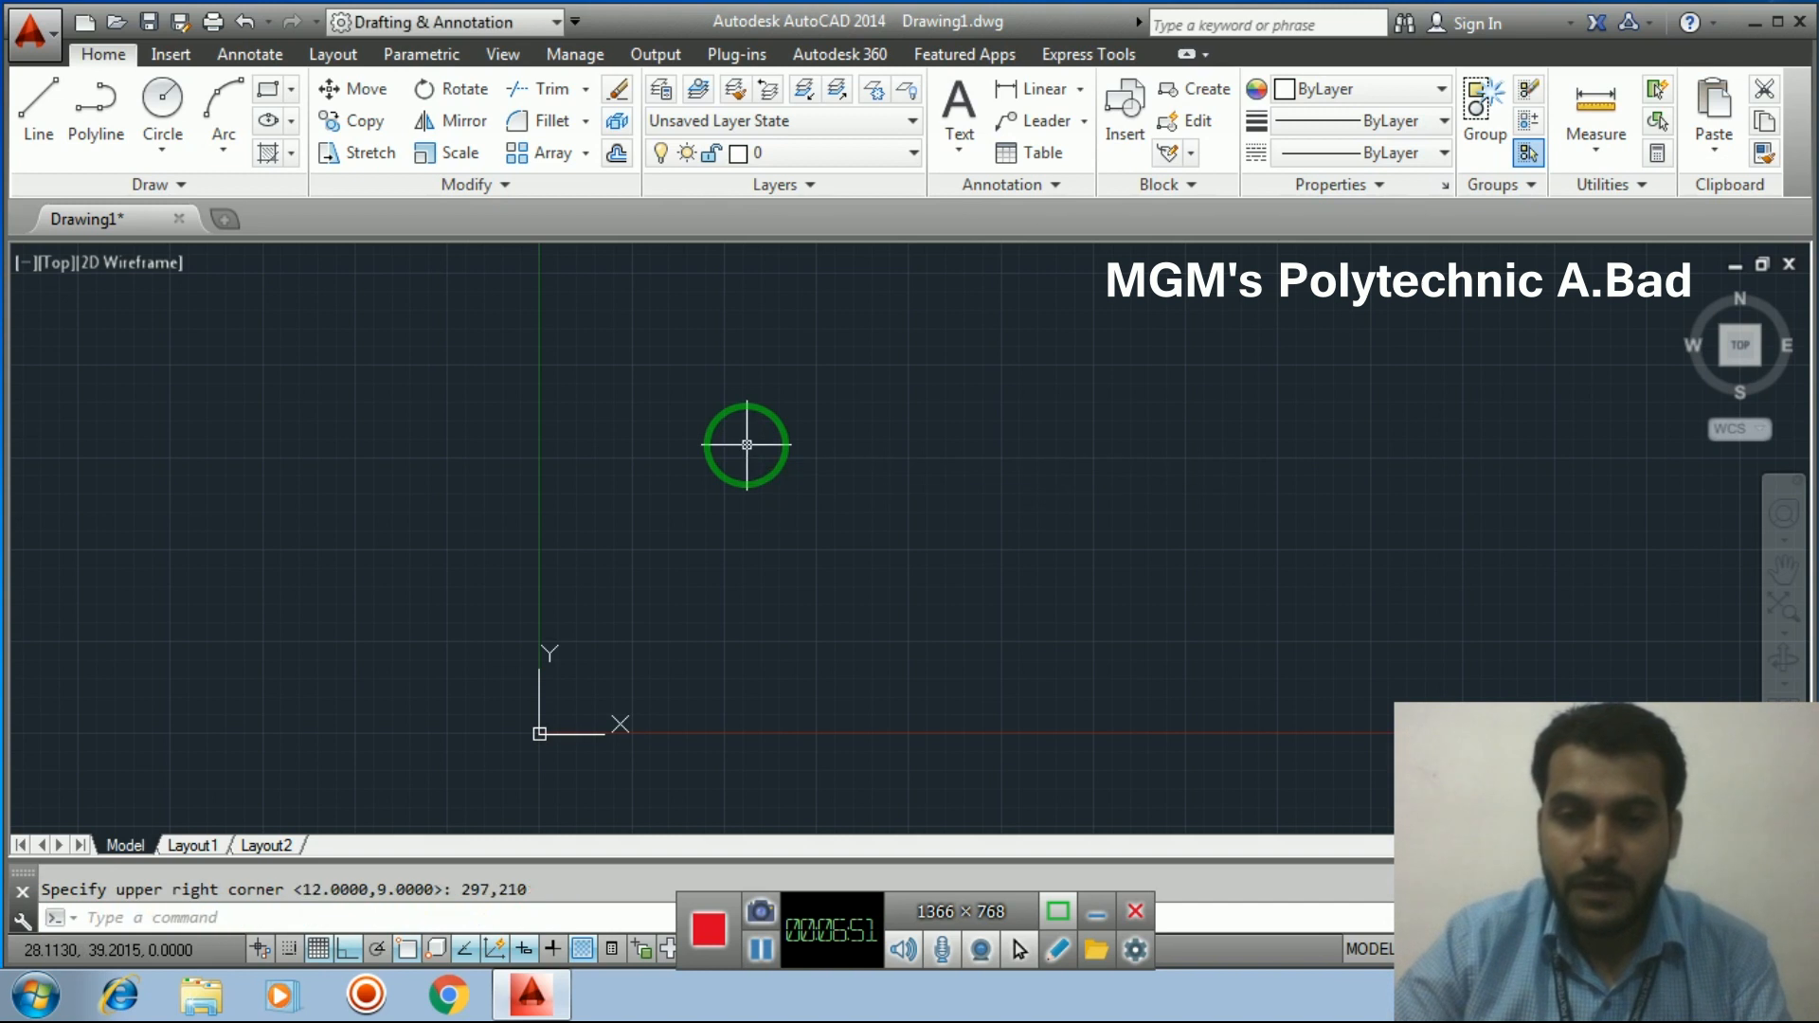
Zoom the view with the All option to show the full drawing limits
type("z")
key("Return")
type("a")
key("Return")
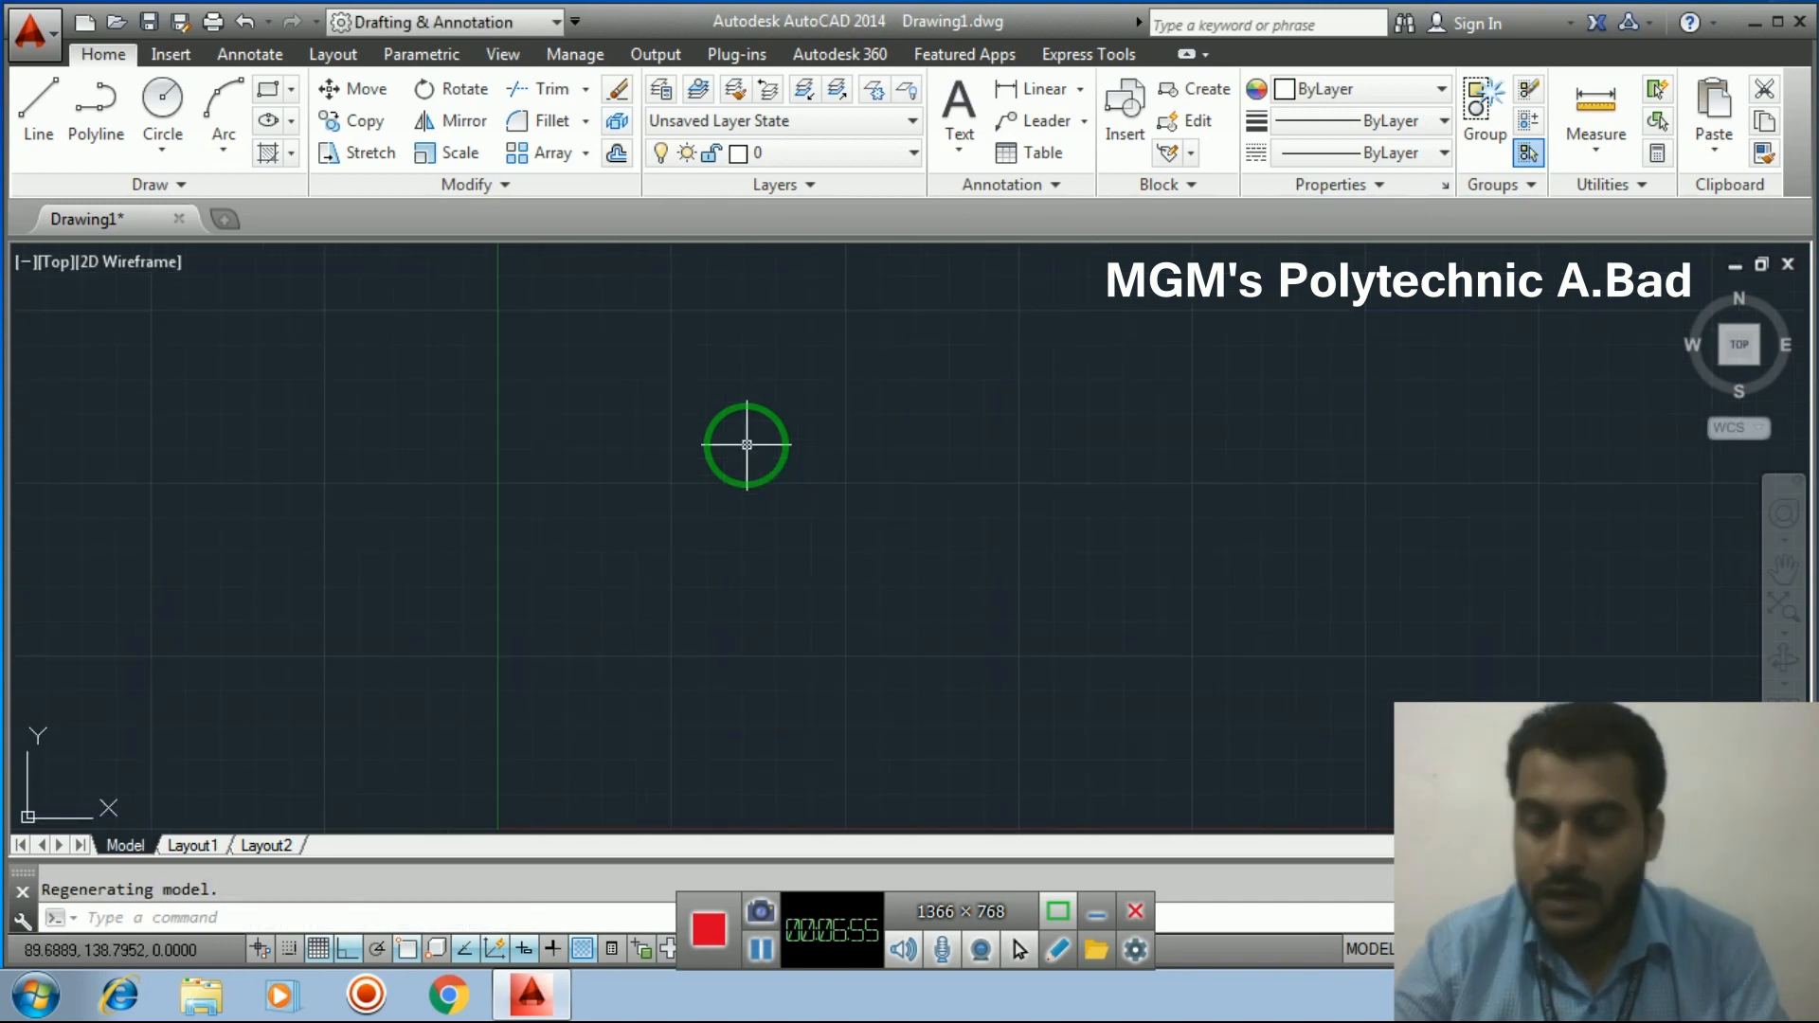
left_click(967, 553)
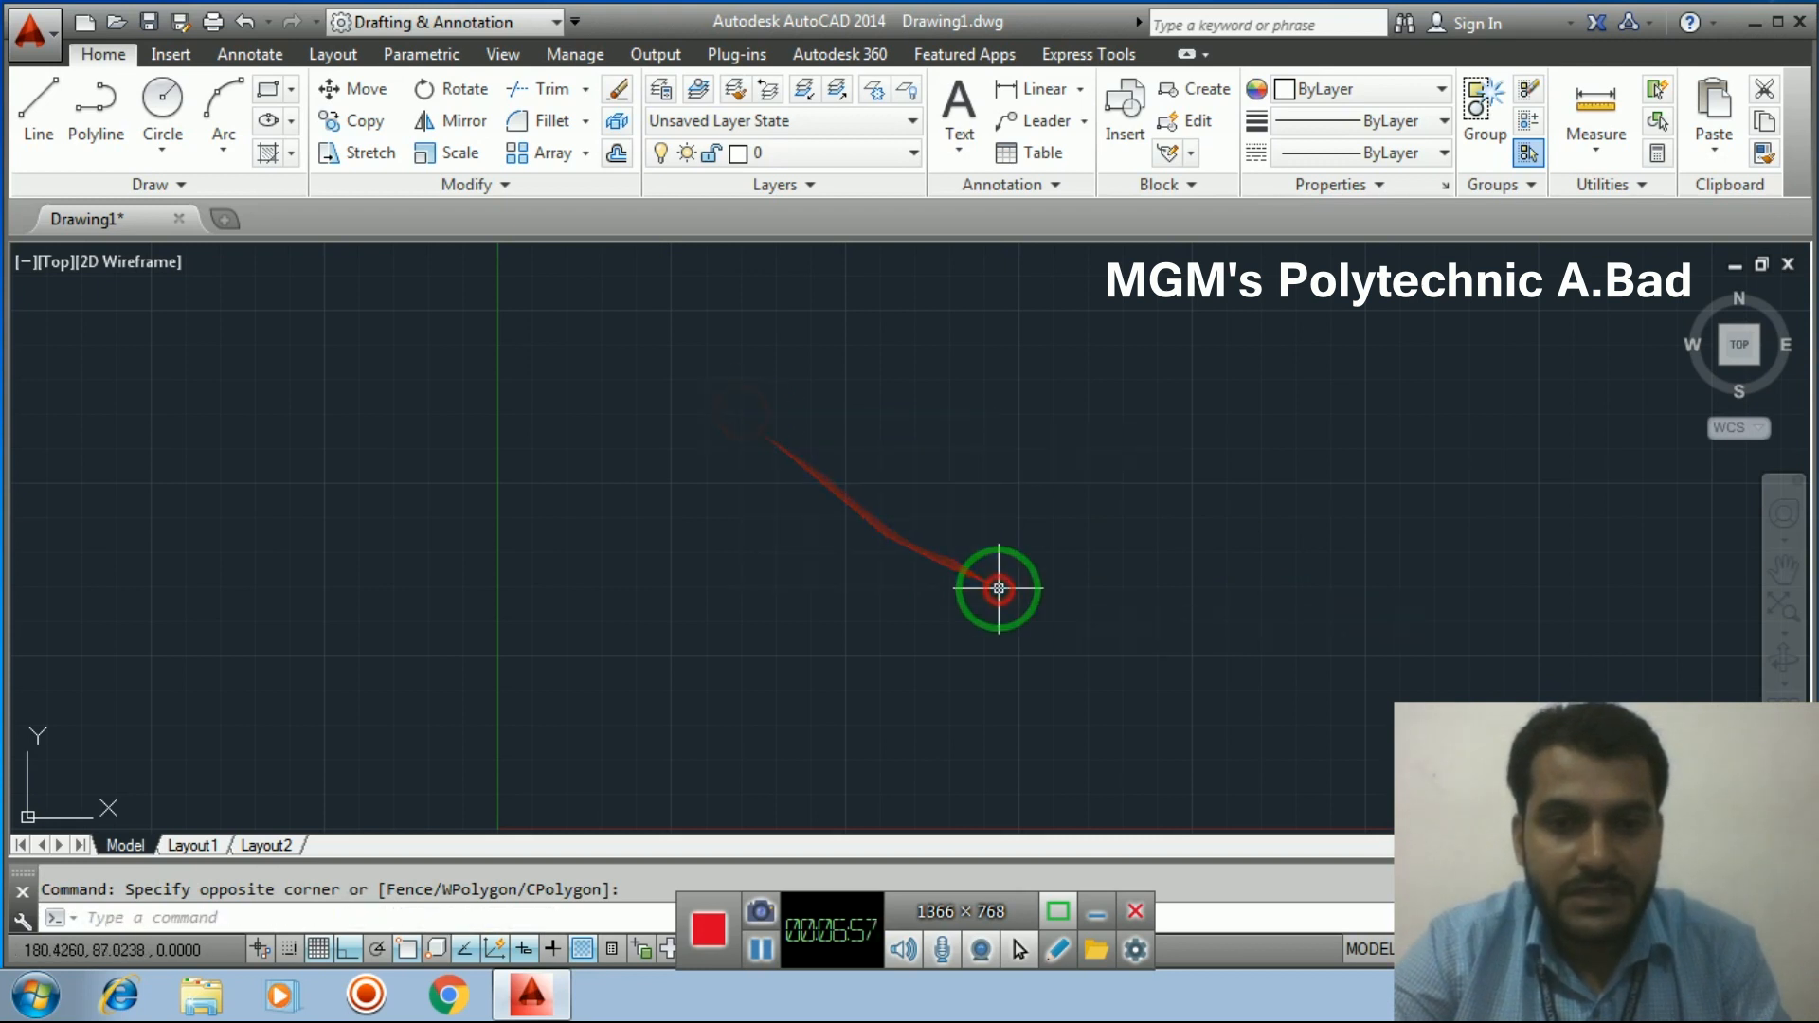
Start the UNITS command, keep the length type as Decimal and set the length precision to 0.00
type("un")
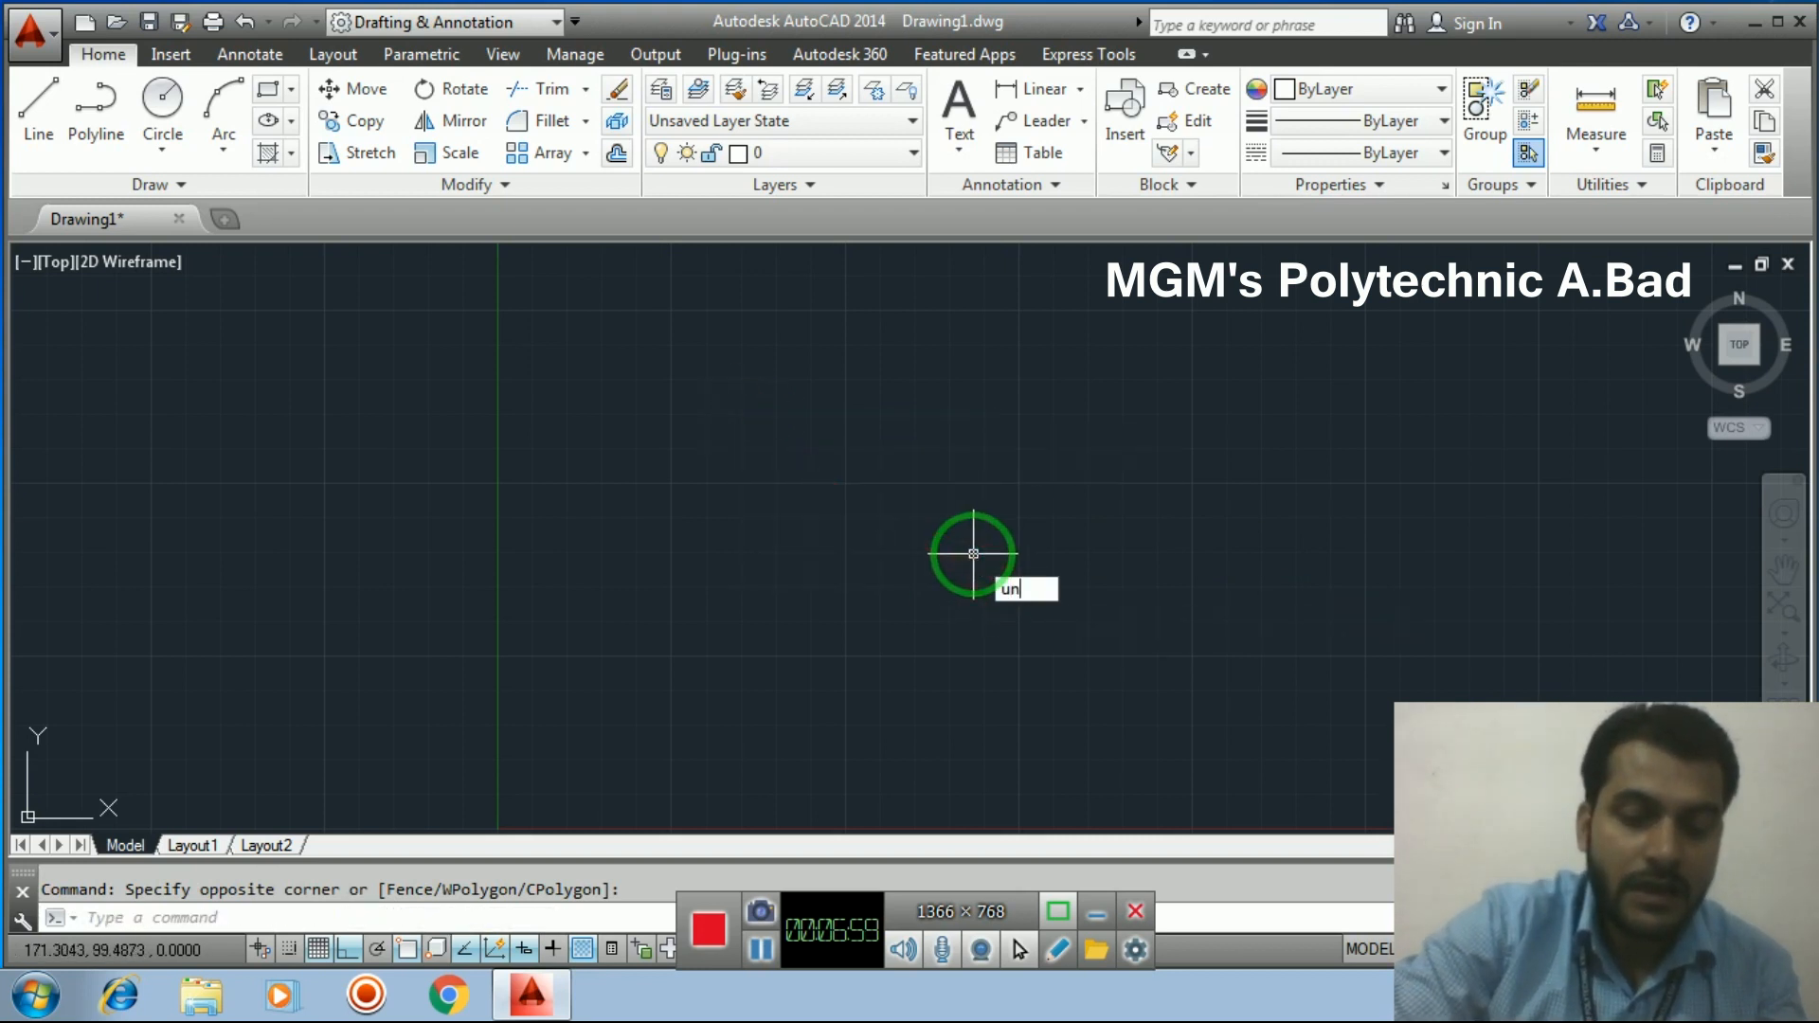
type("it")
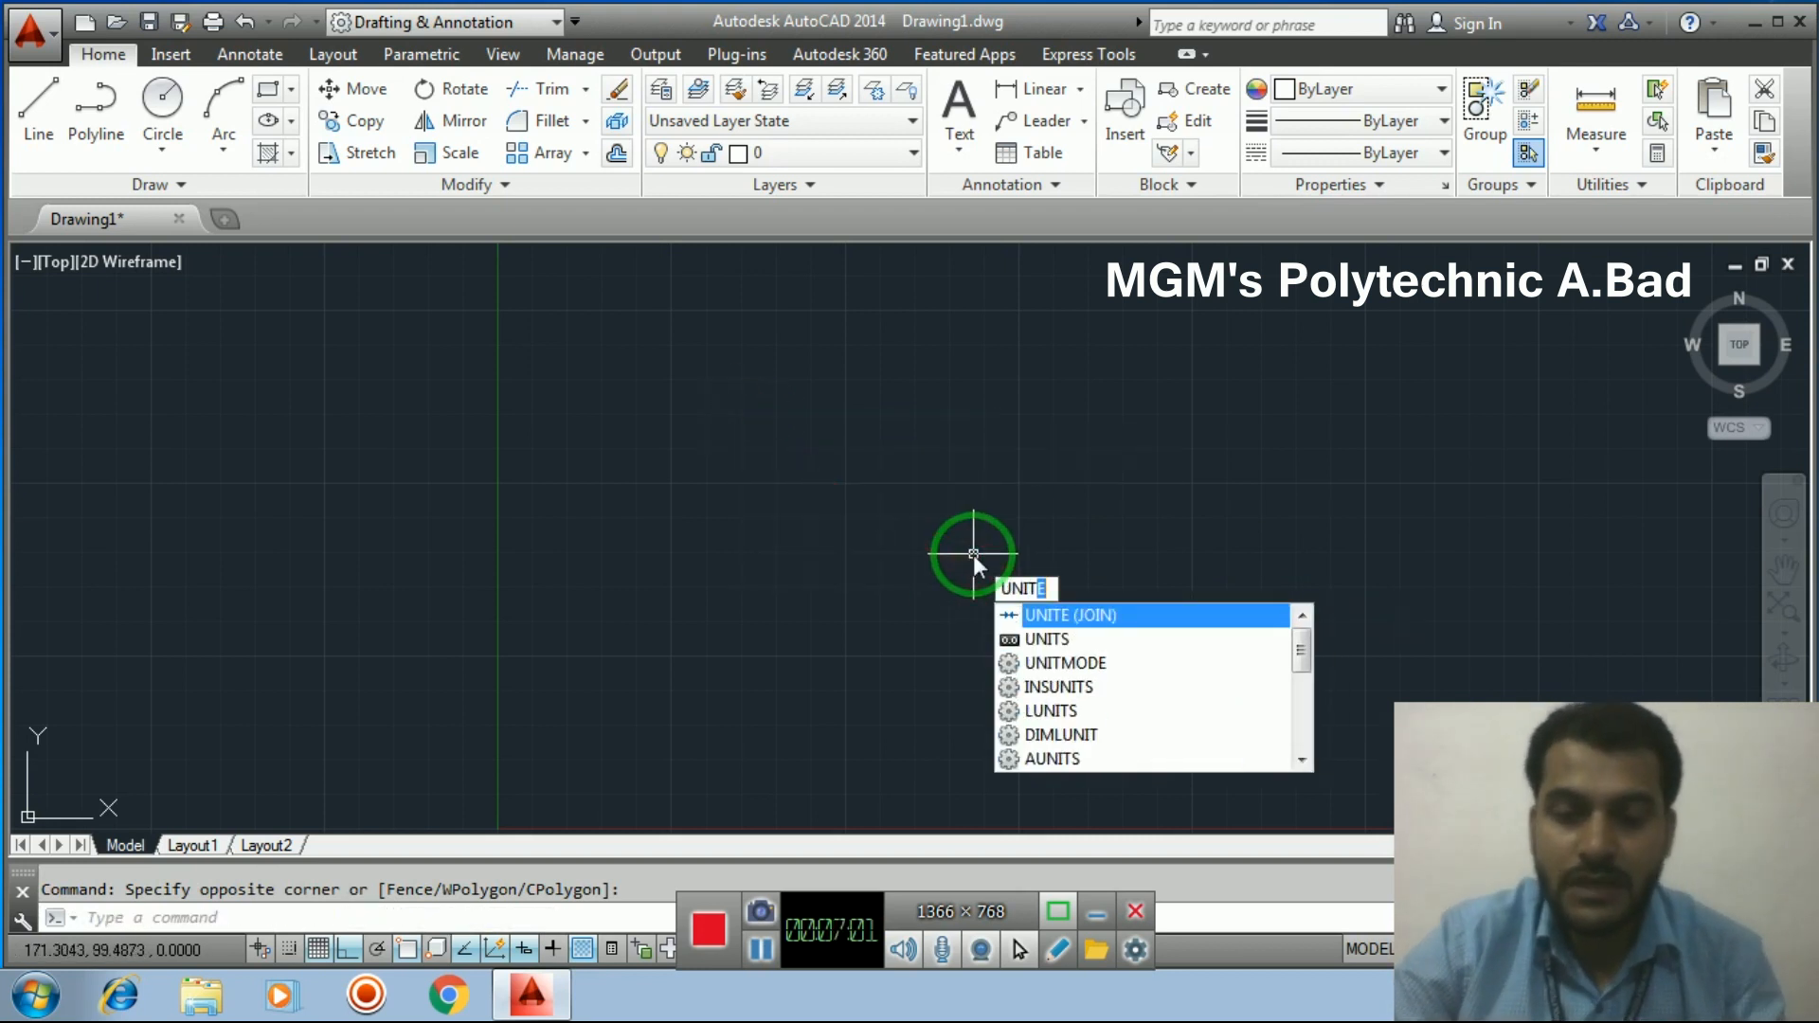
left_click(1074, 640)
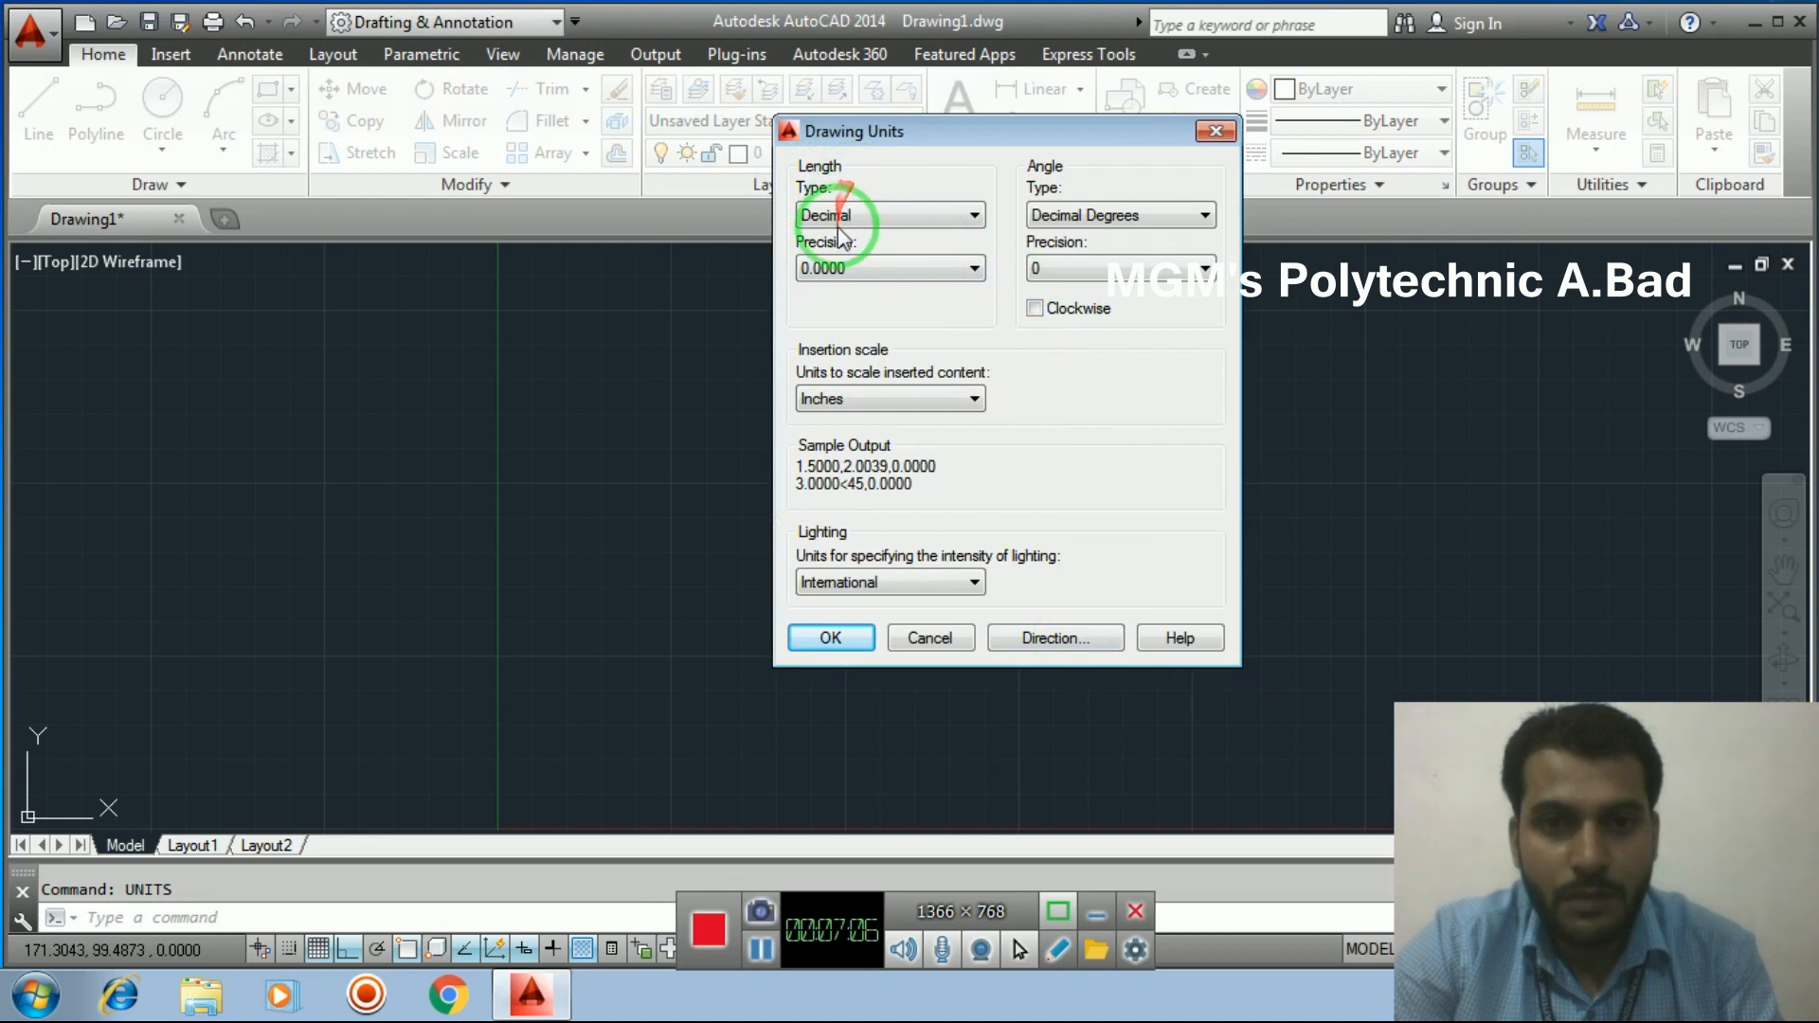
left_click(901, 216)
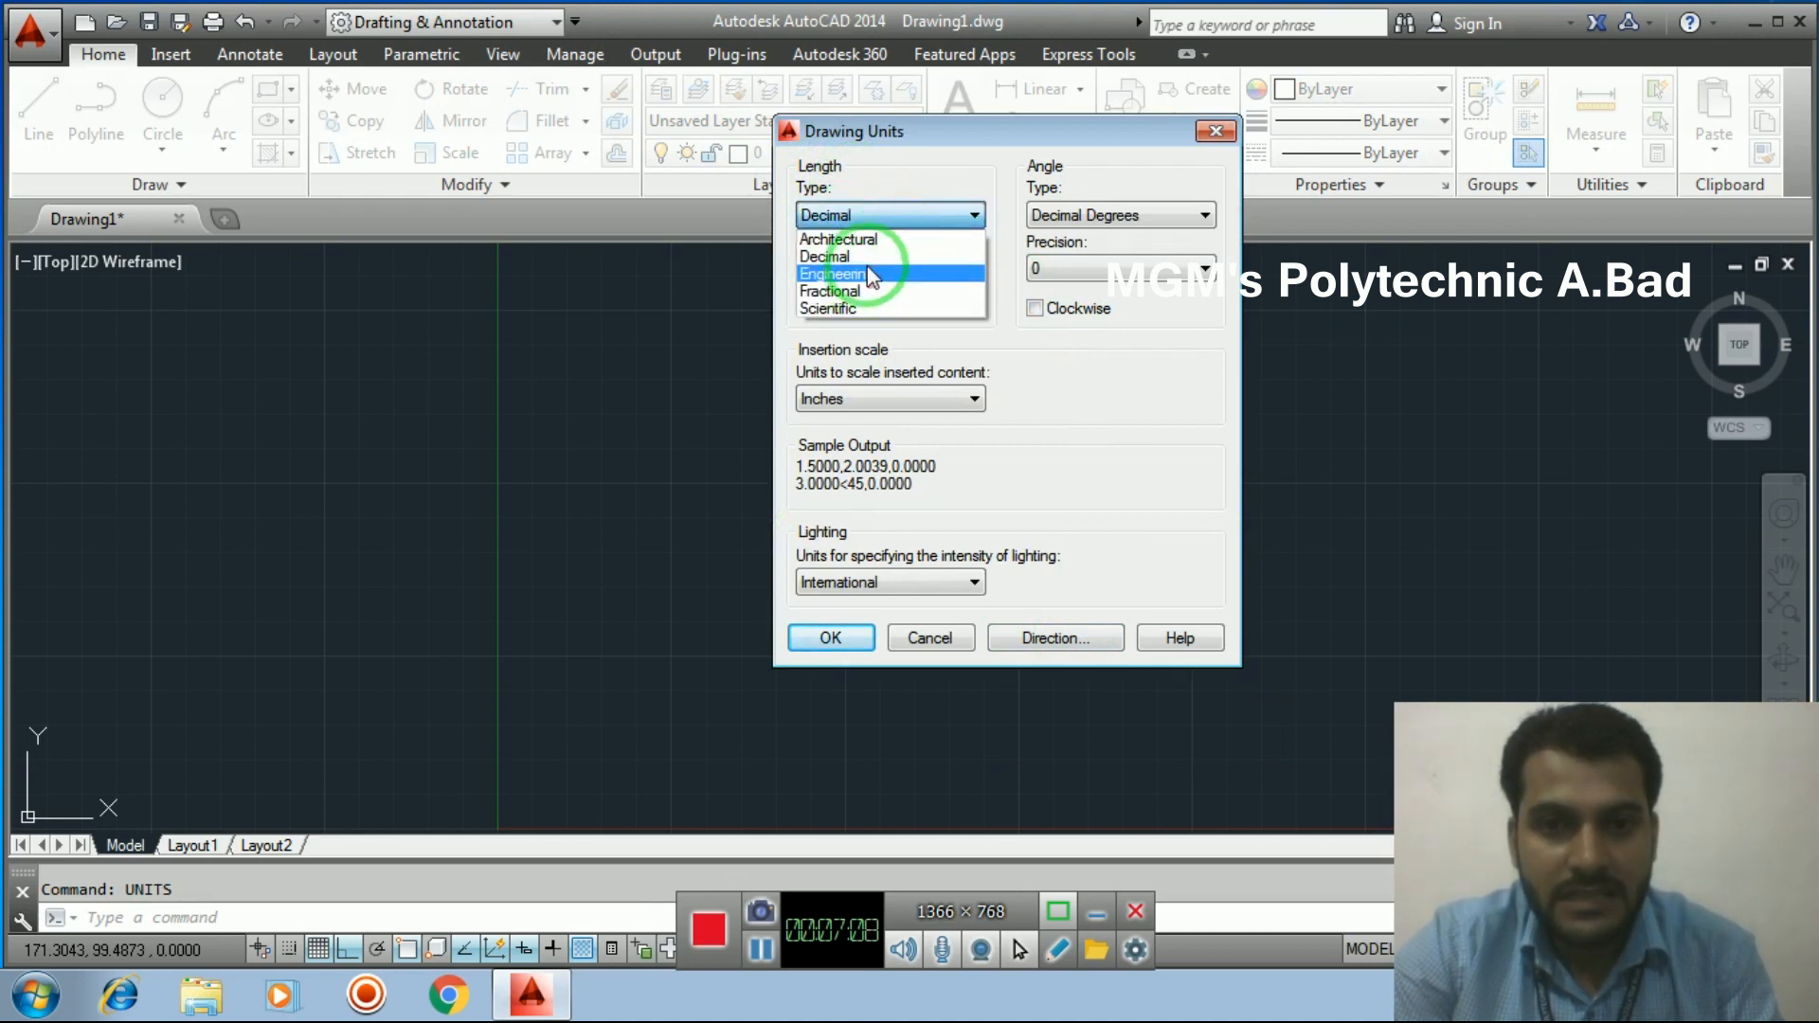
left_click(887, 322)
left_click(954, 267)
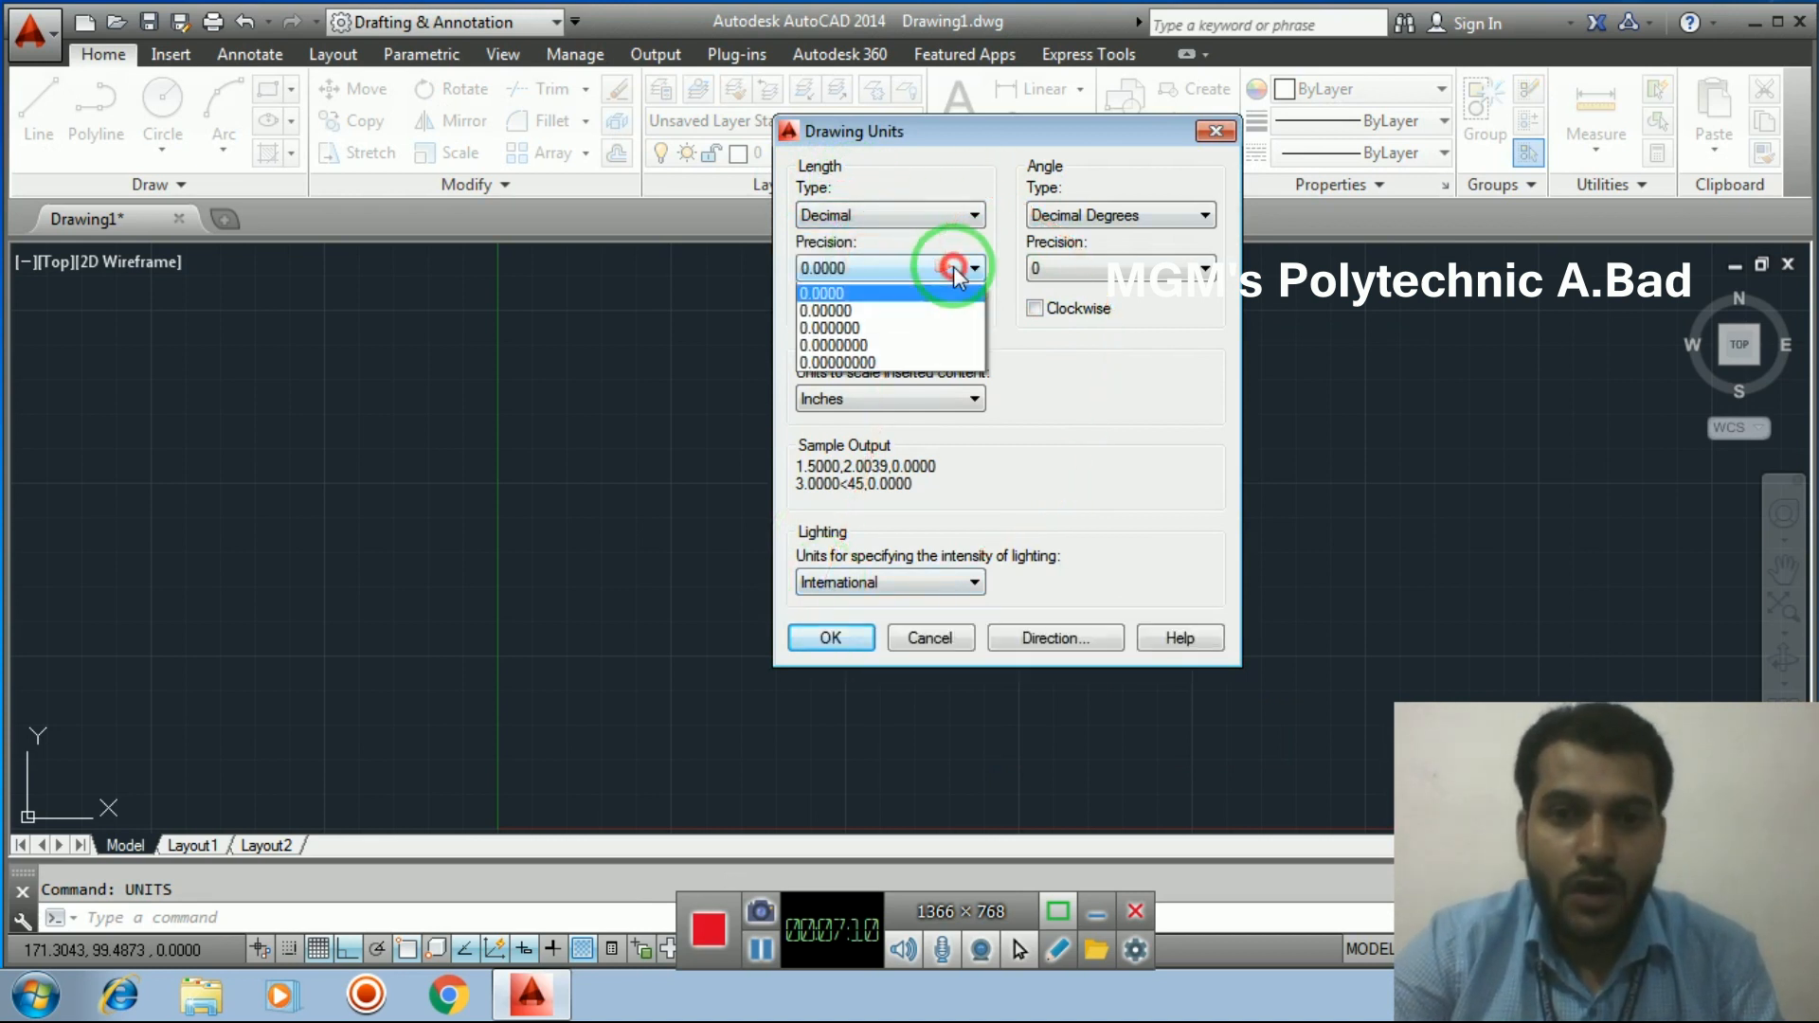
left_click(841, 327)
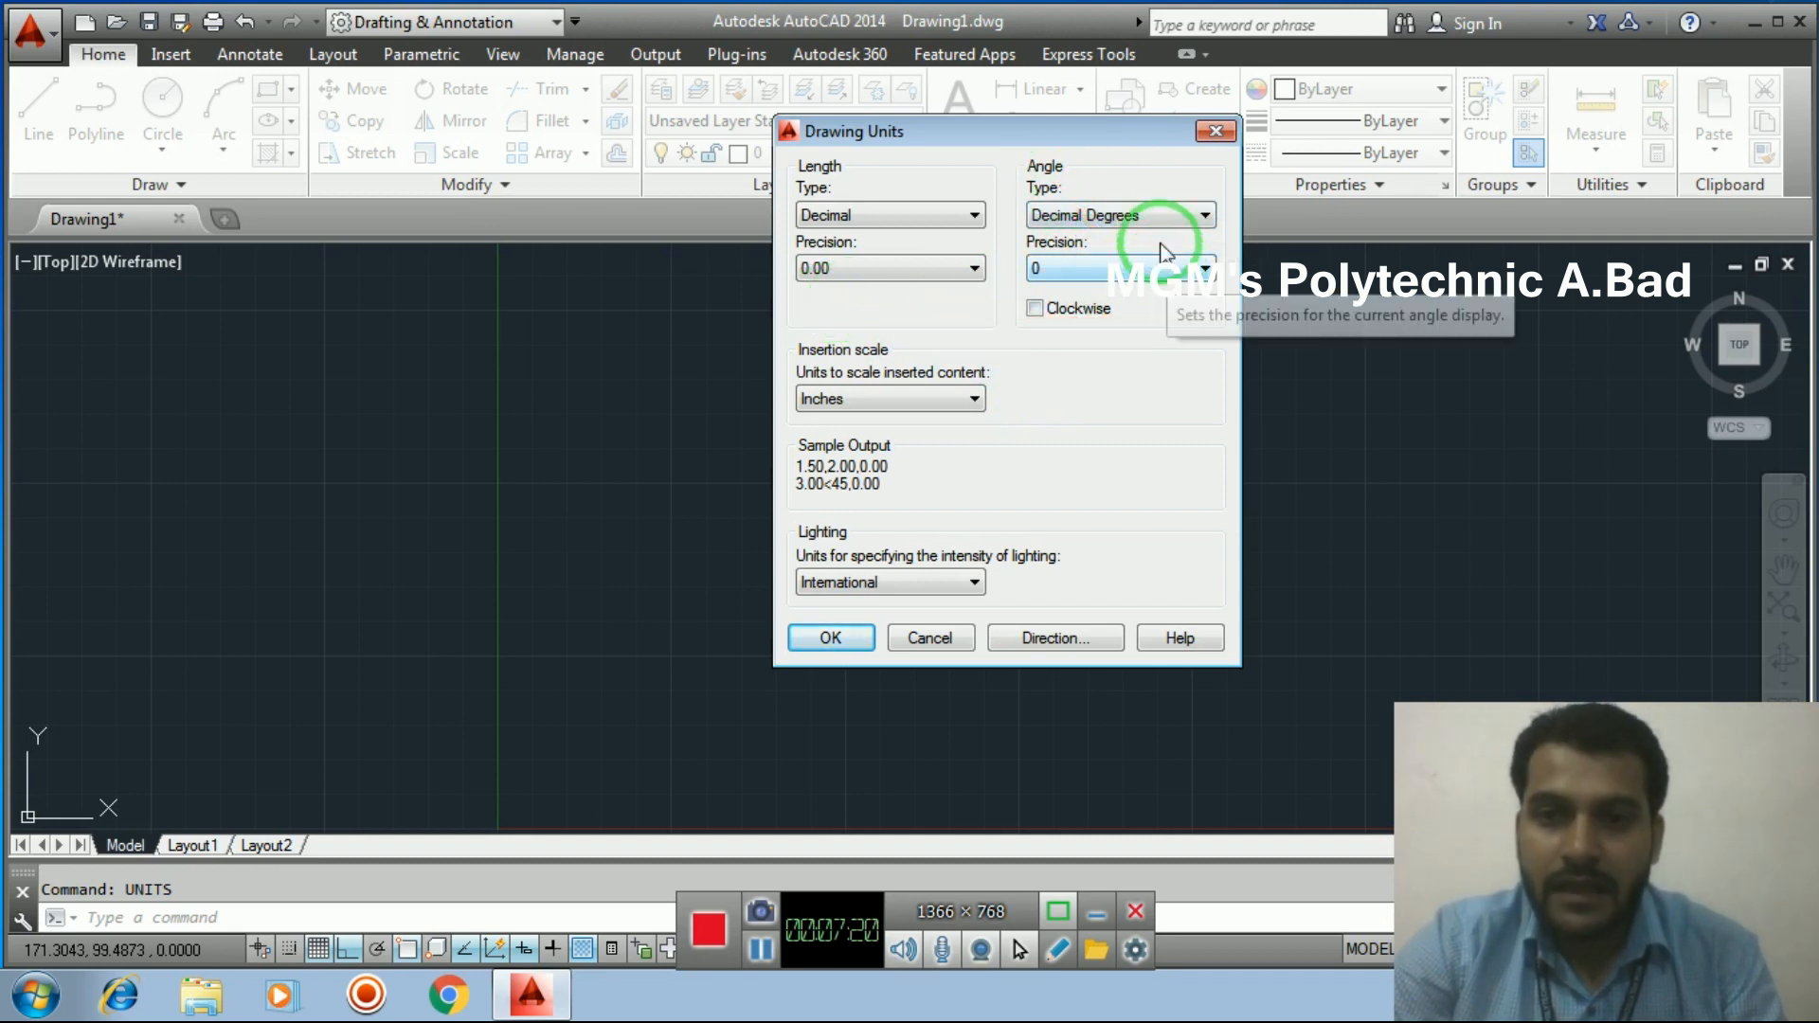
Keep the angle type as Decimal Degrees and set the angle precision to 0.00
left_click(1199, 216)
left_click(1108, 240)
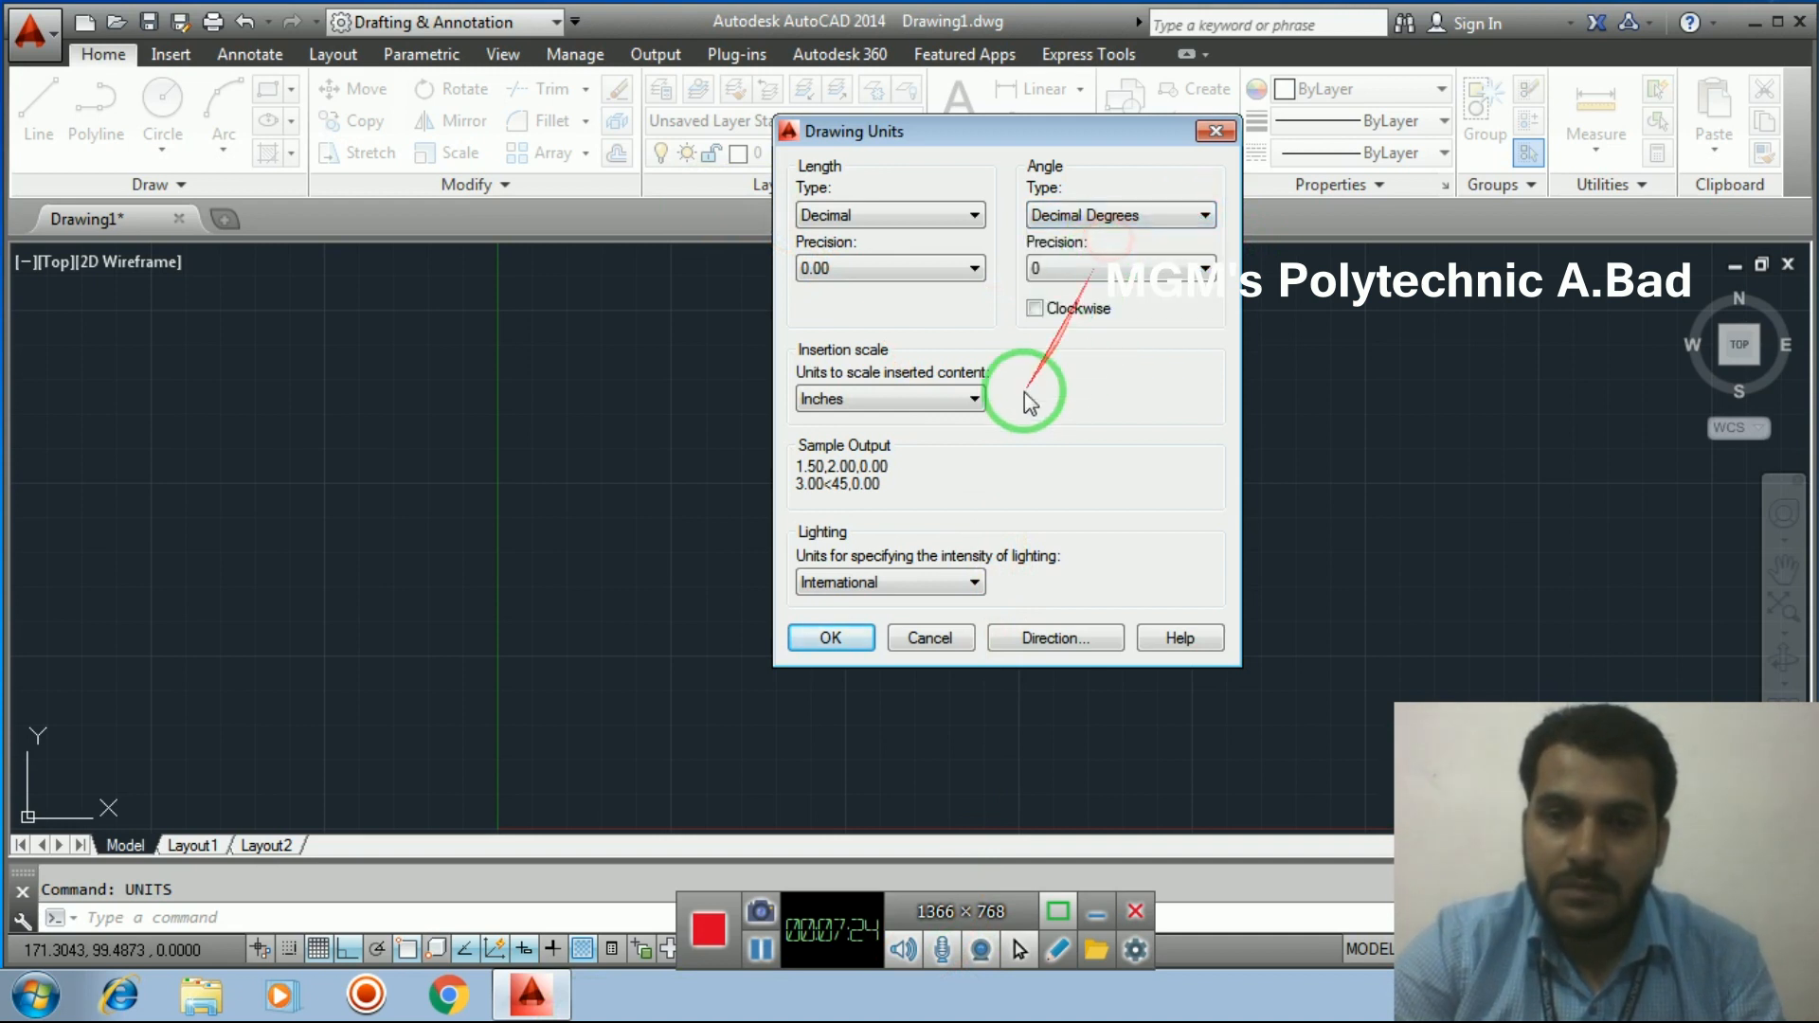
left_click(1079, 266)
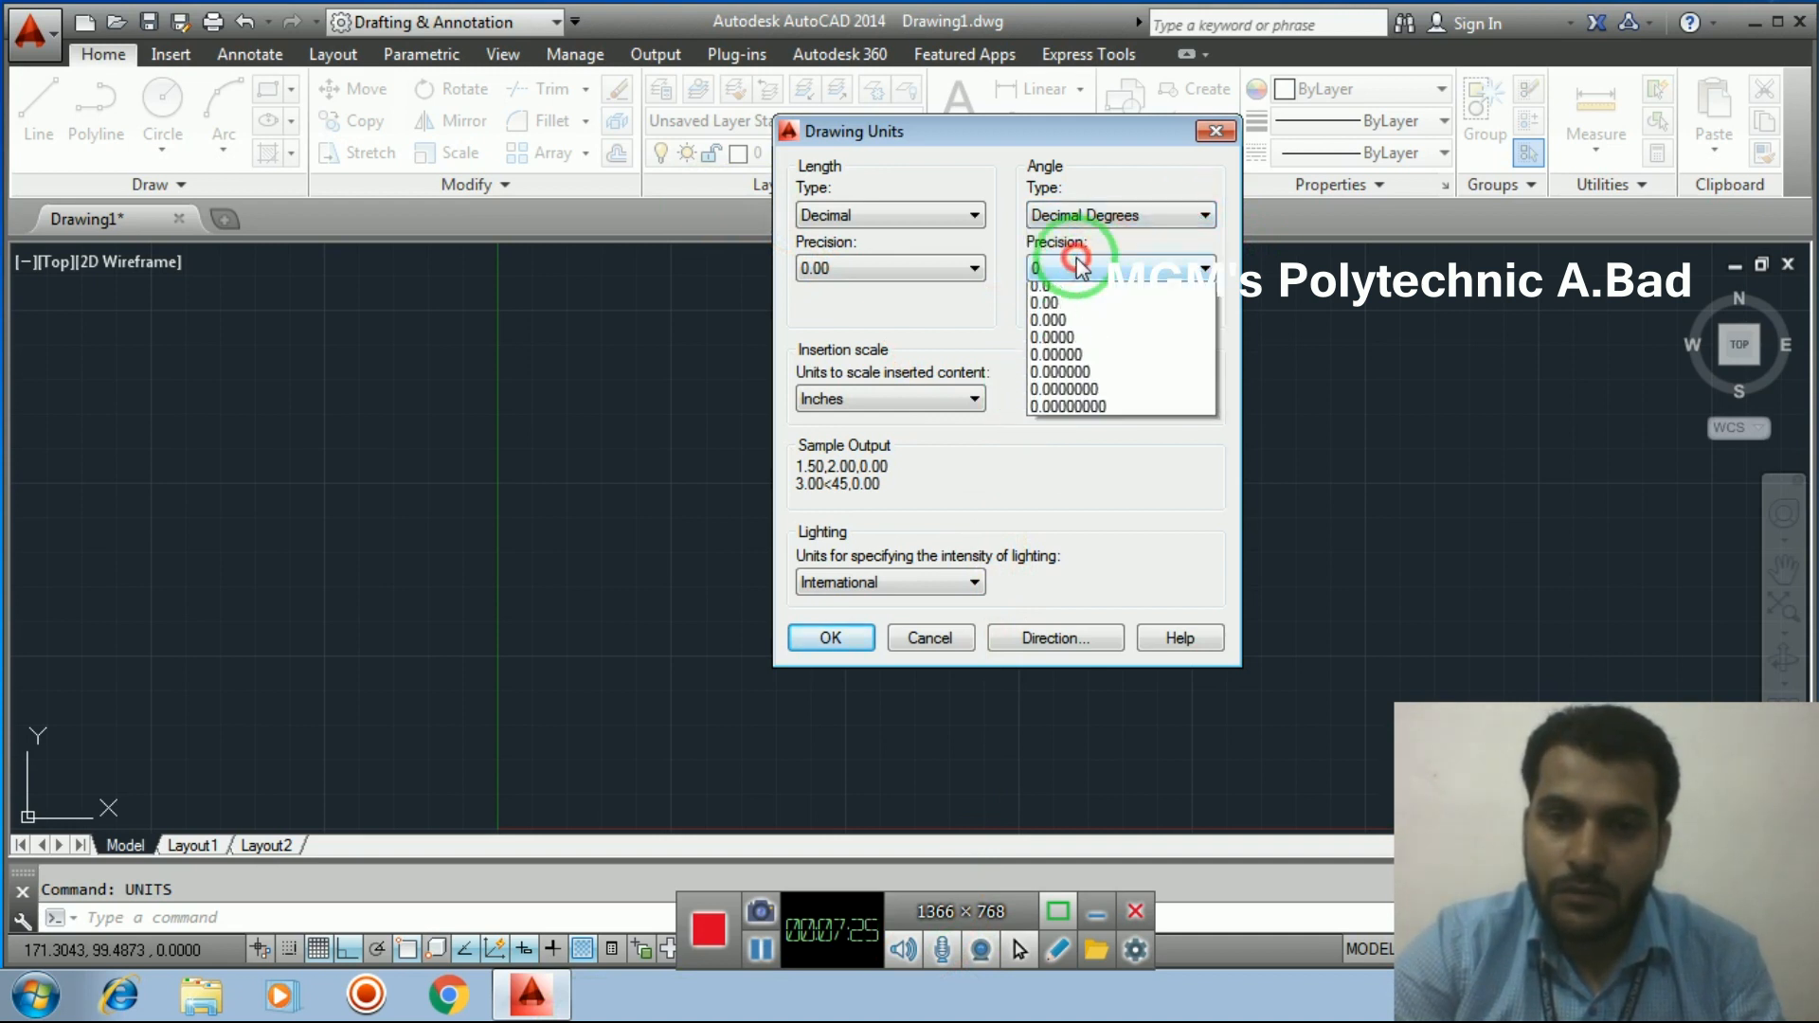
left_click(1064, 330)
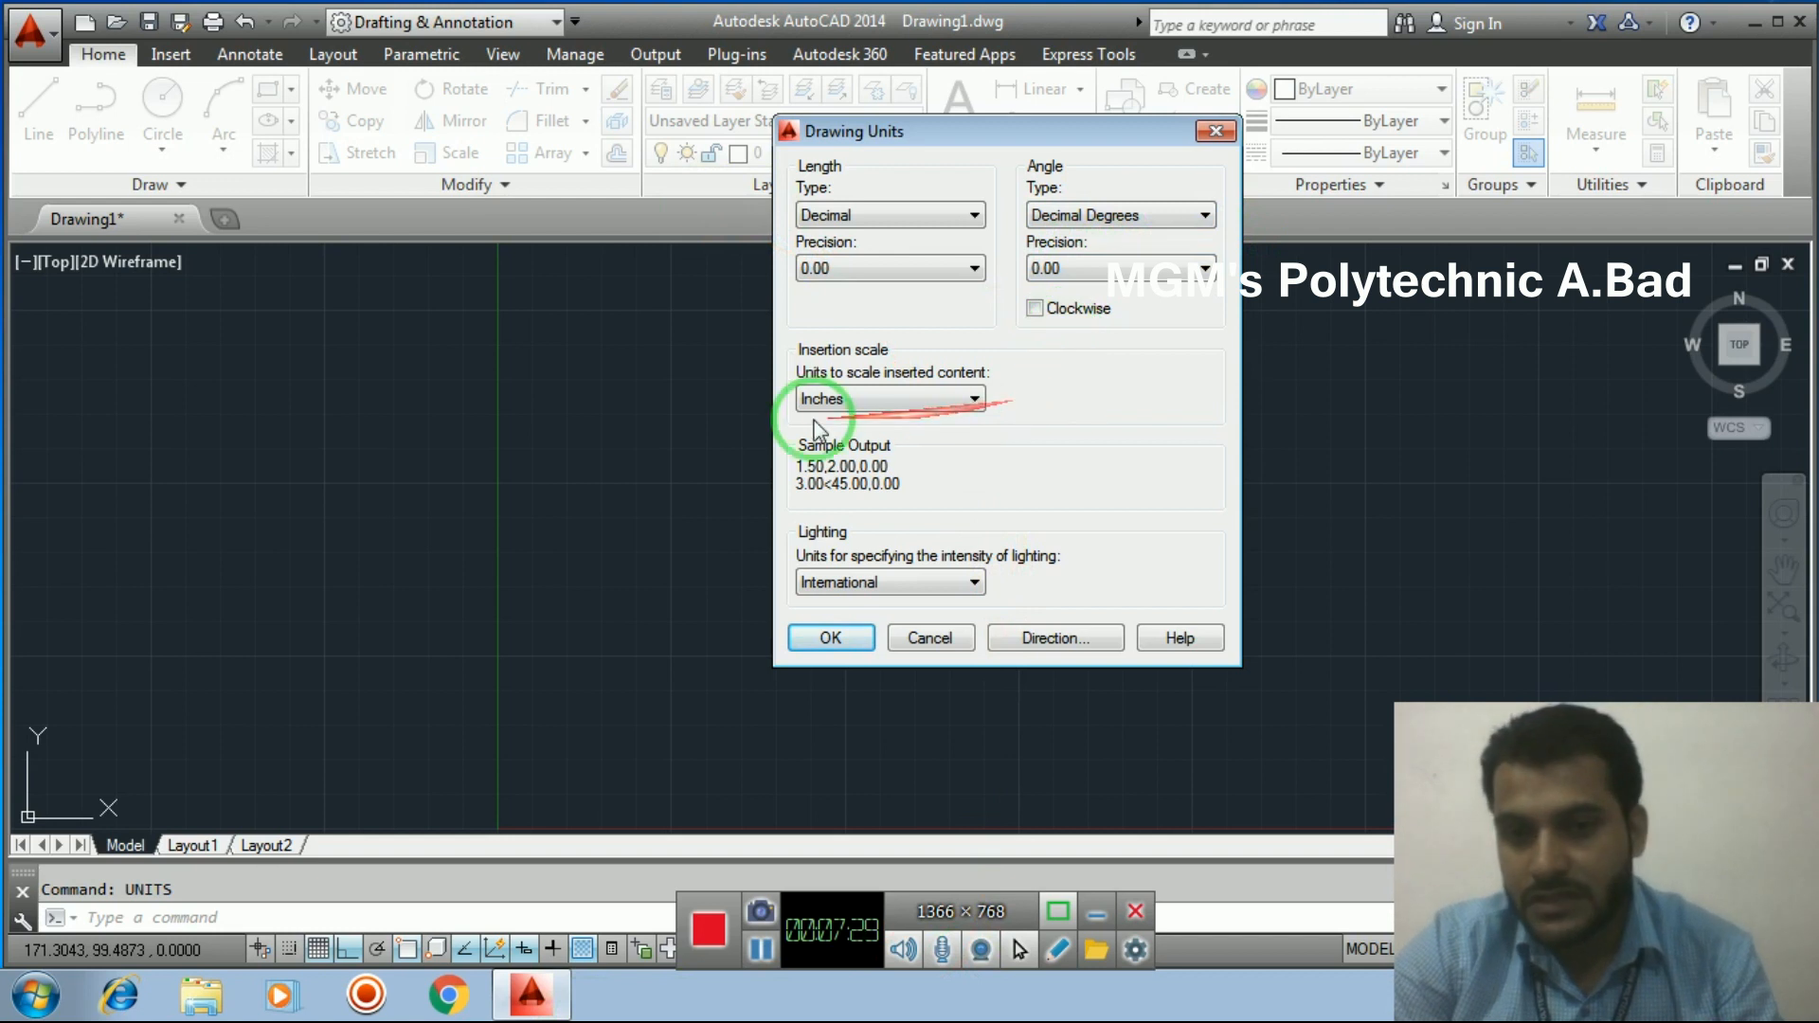
Set the insertion scale to Millimeters, keep the lighting units as International, and apply the drawing units
mouse_move(855, 389)
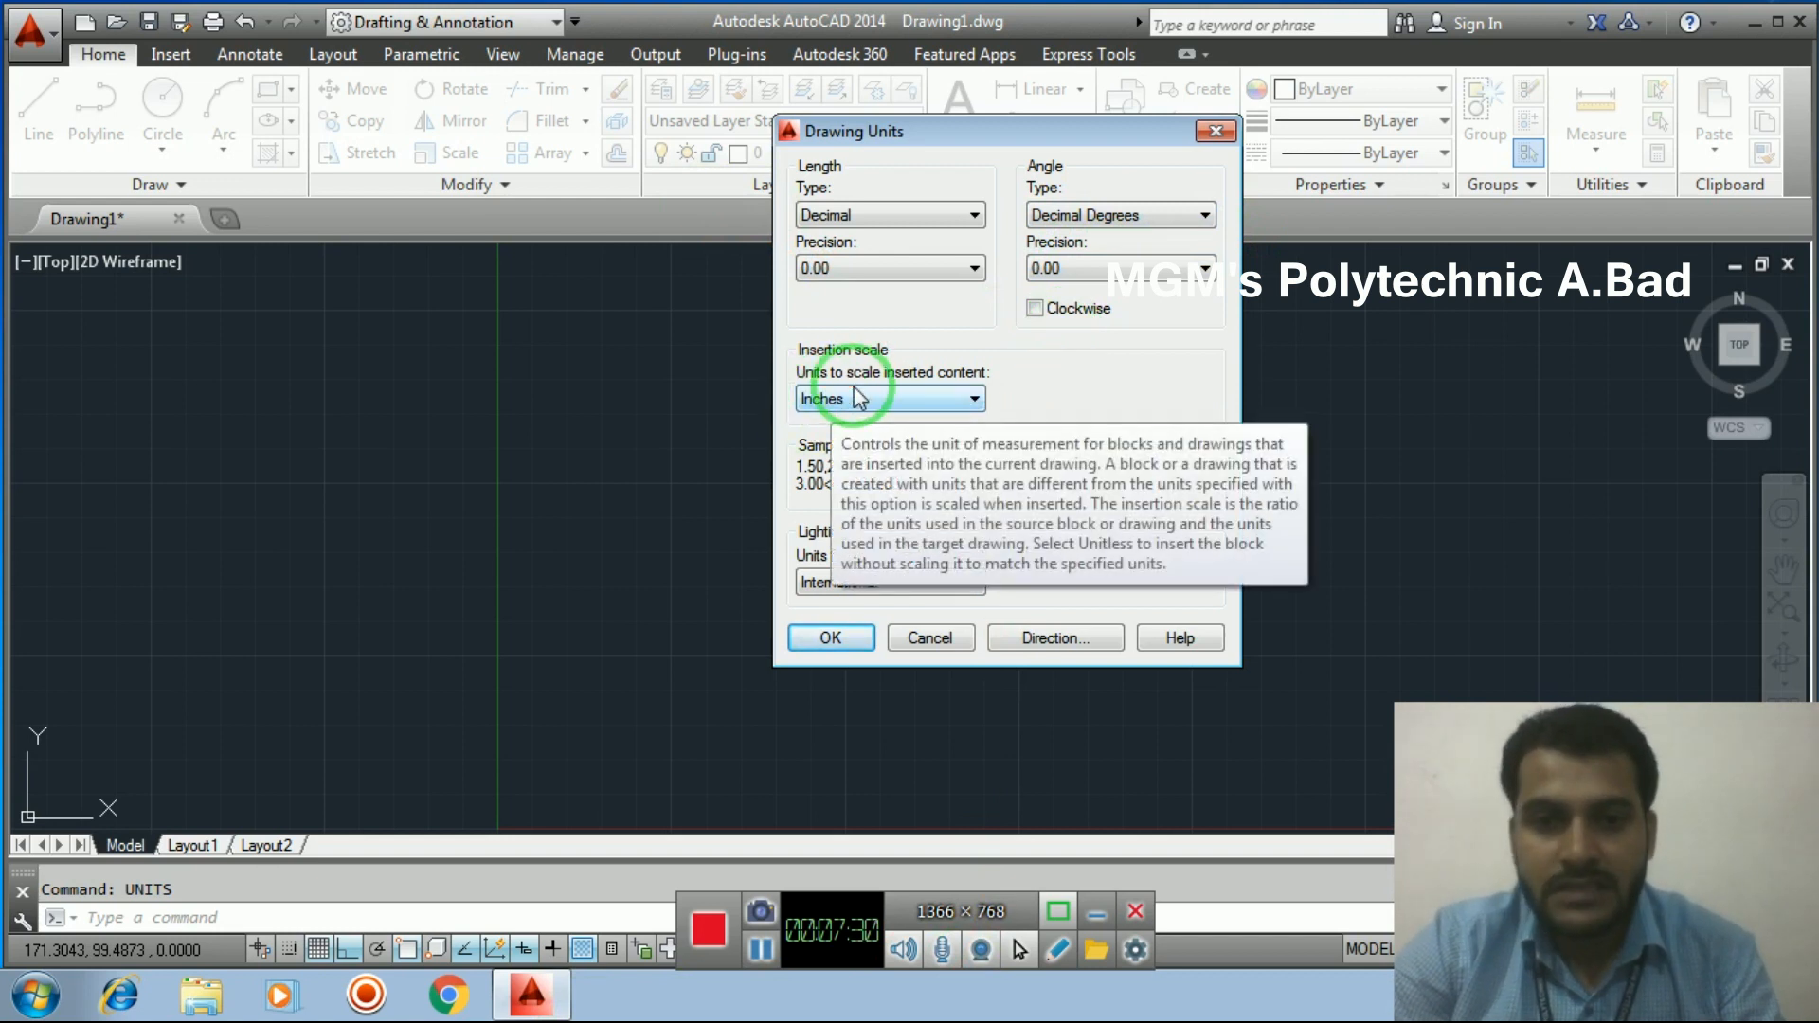
left_click(972, 399)
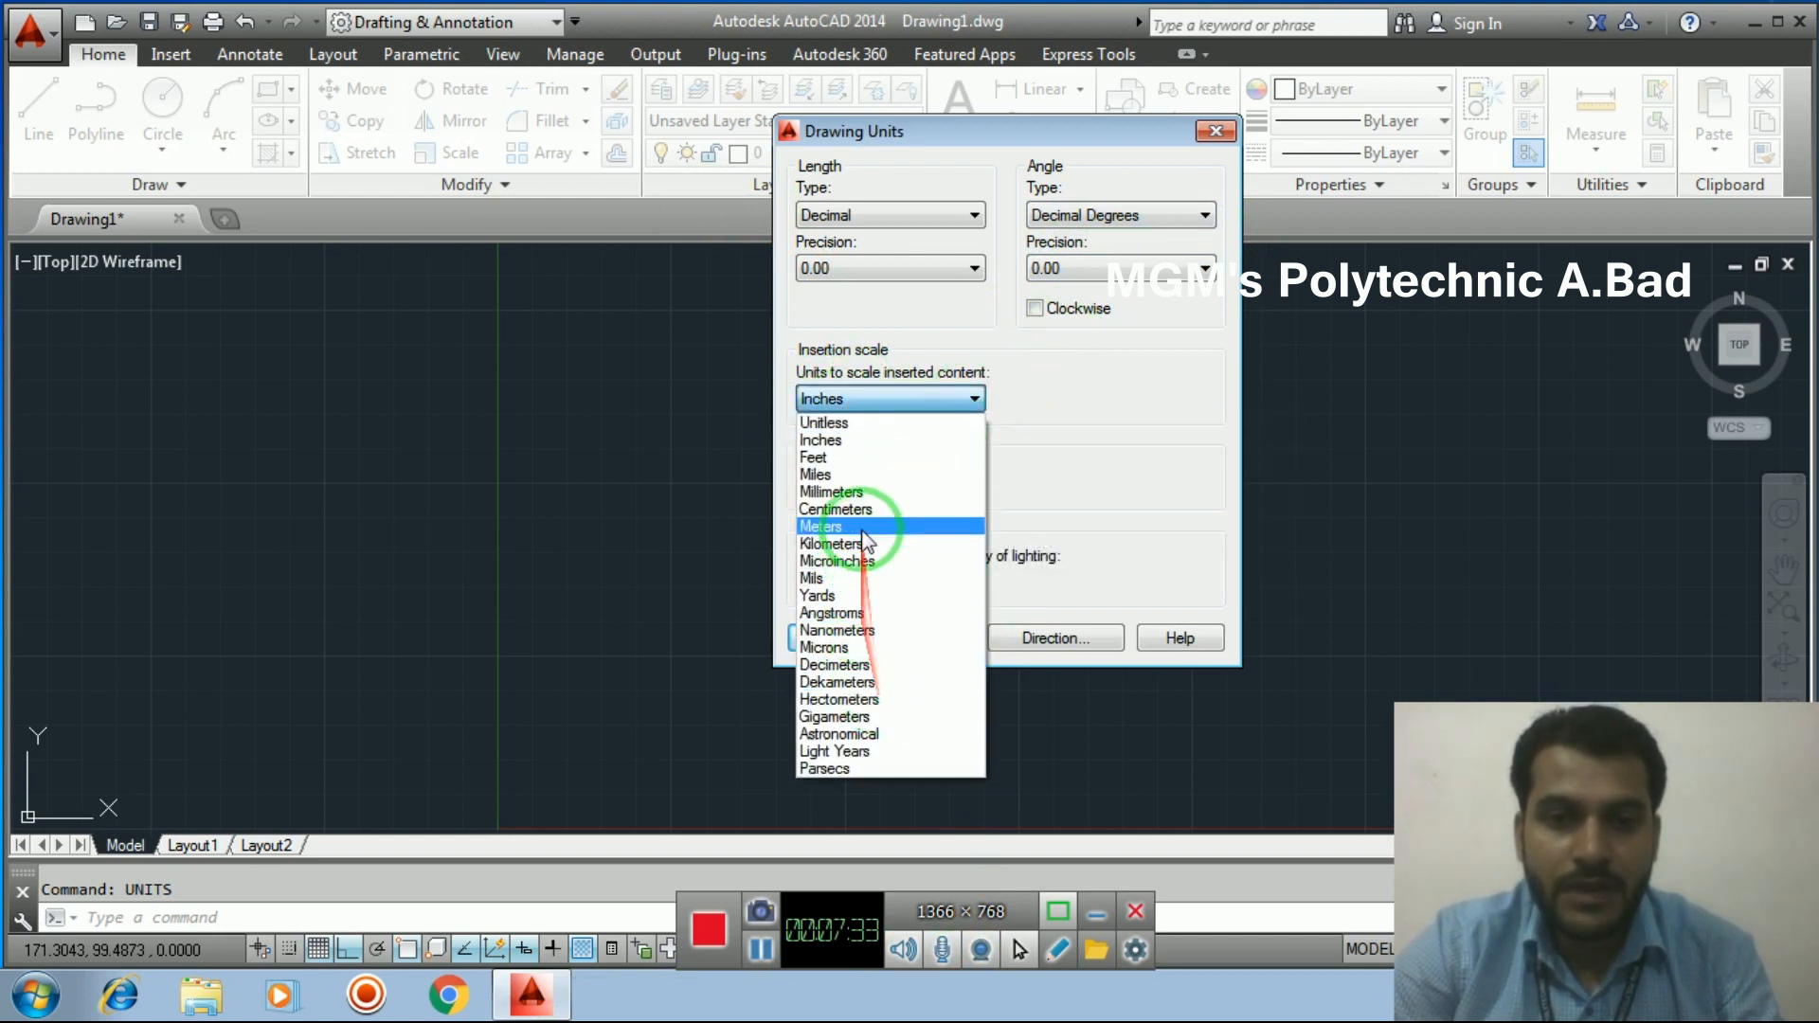
left_click(860, 492)
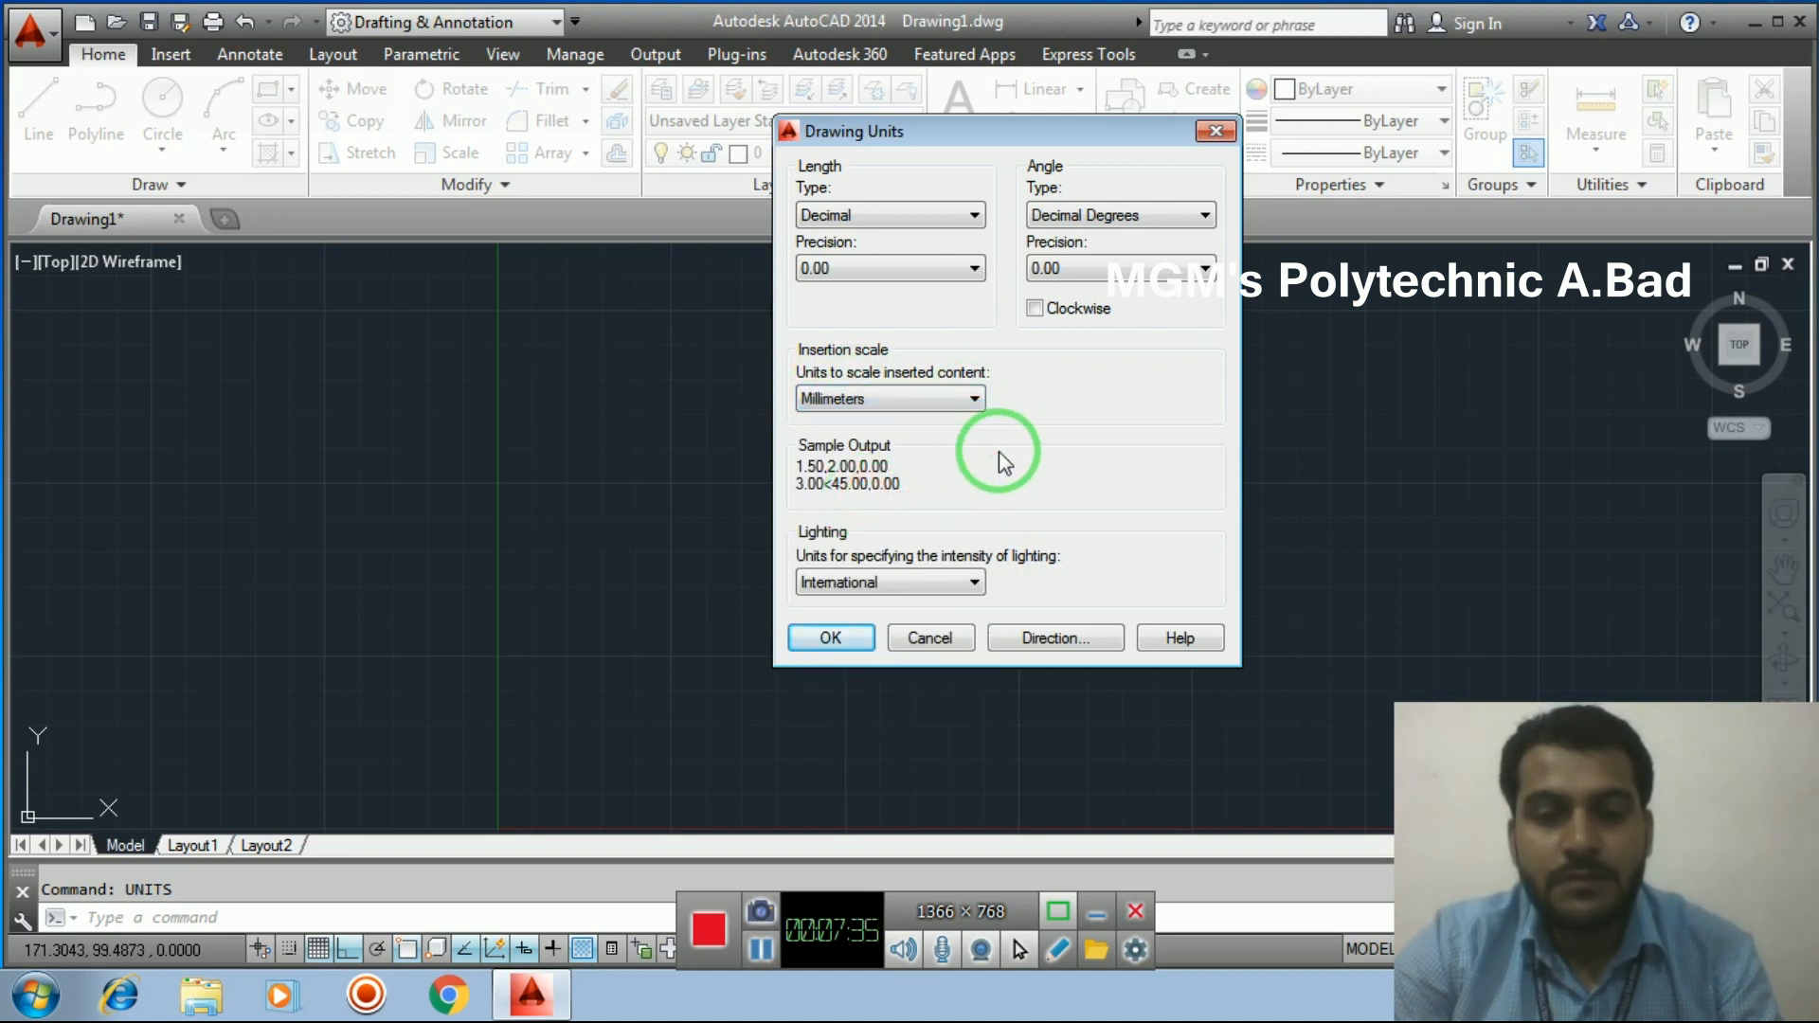
left_click(839, 583)
left_click(856, 609)
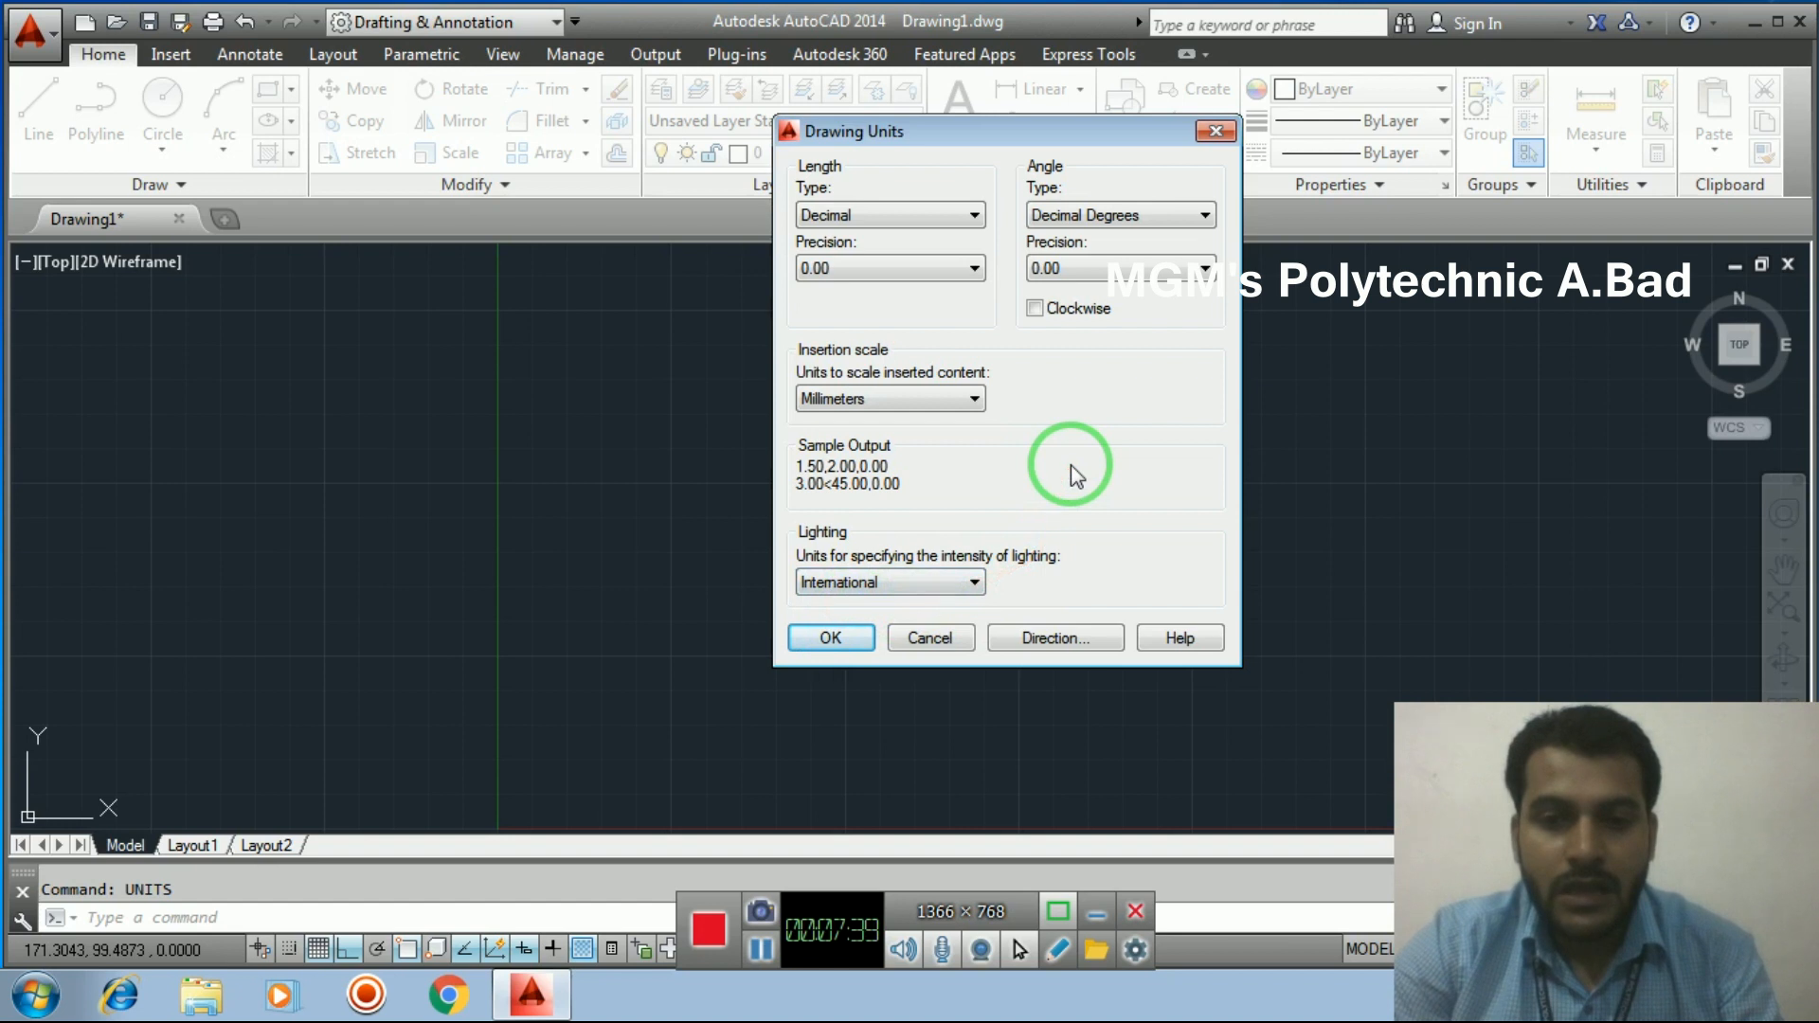
left_click(828, 640)
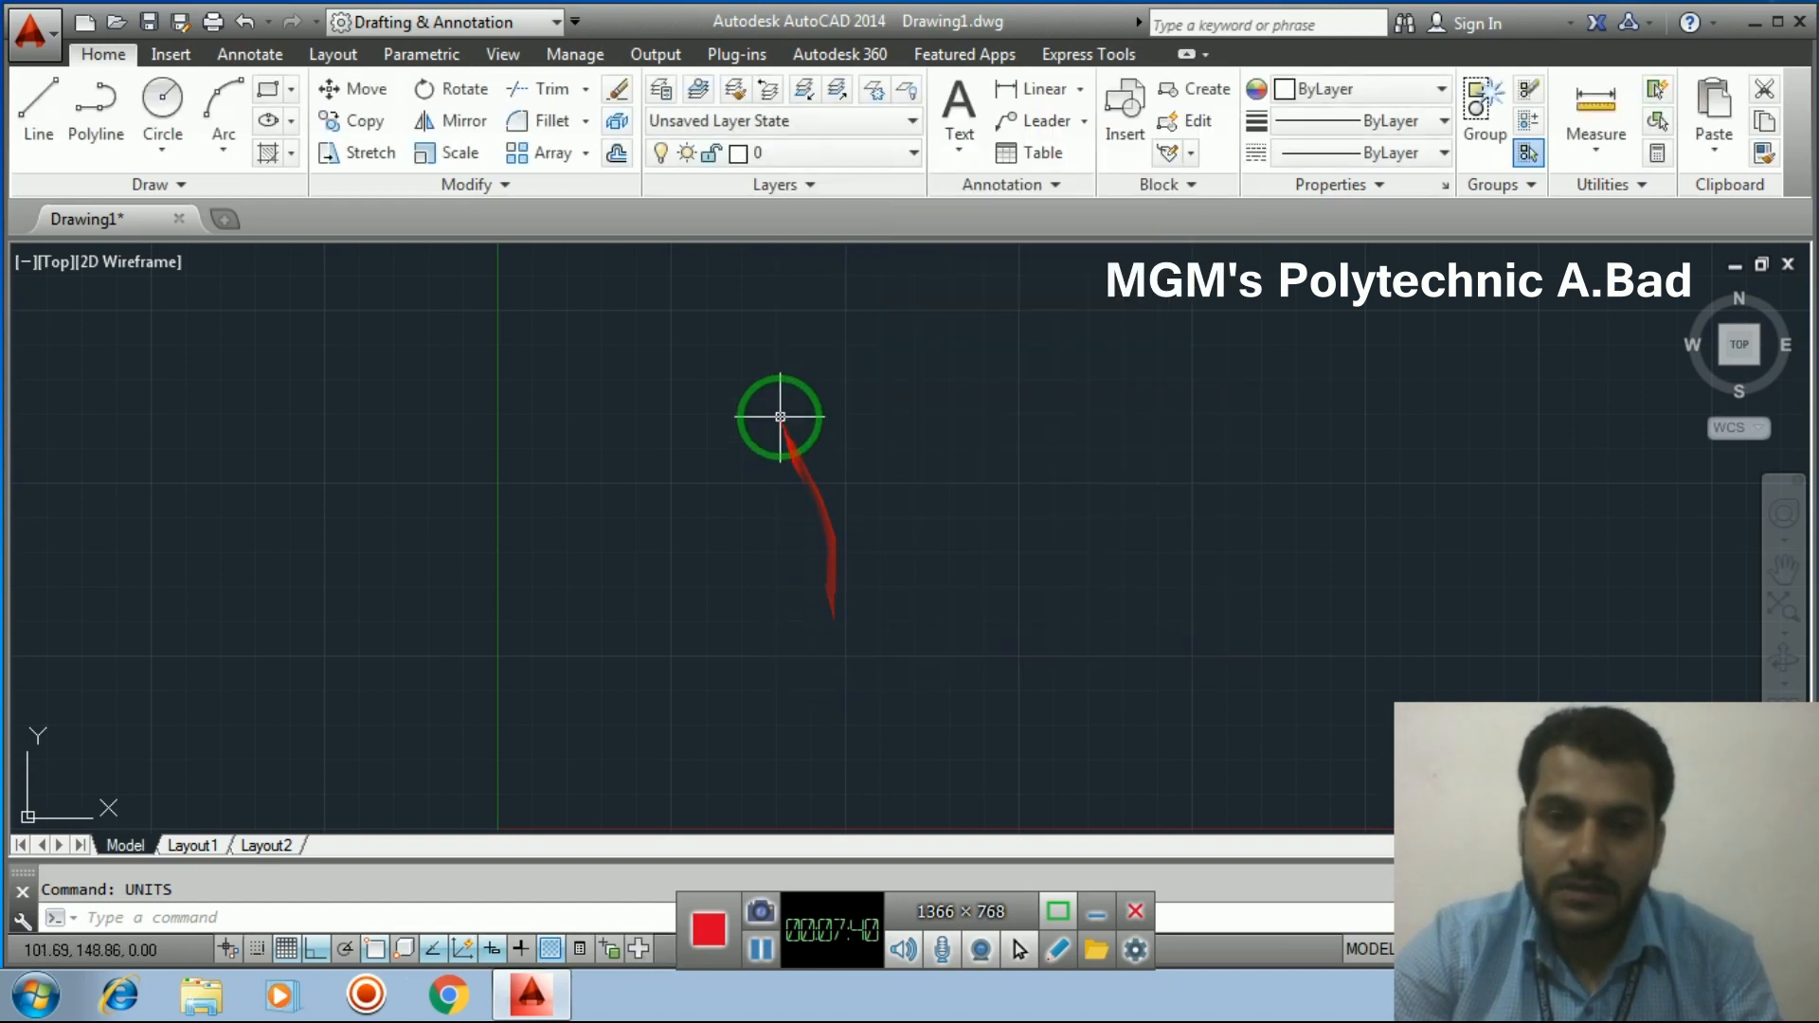
Draw a horizontal polyline 100 units long to the right of the Y axis, with Ortho mode turned on
left_click(1019, 574)
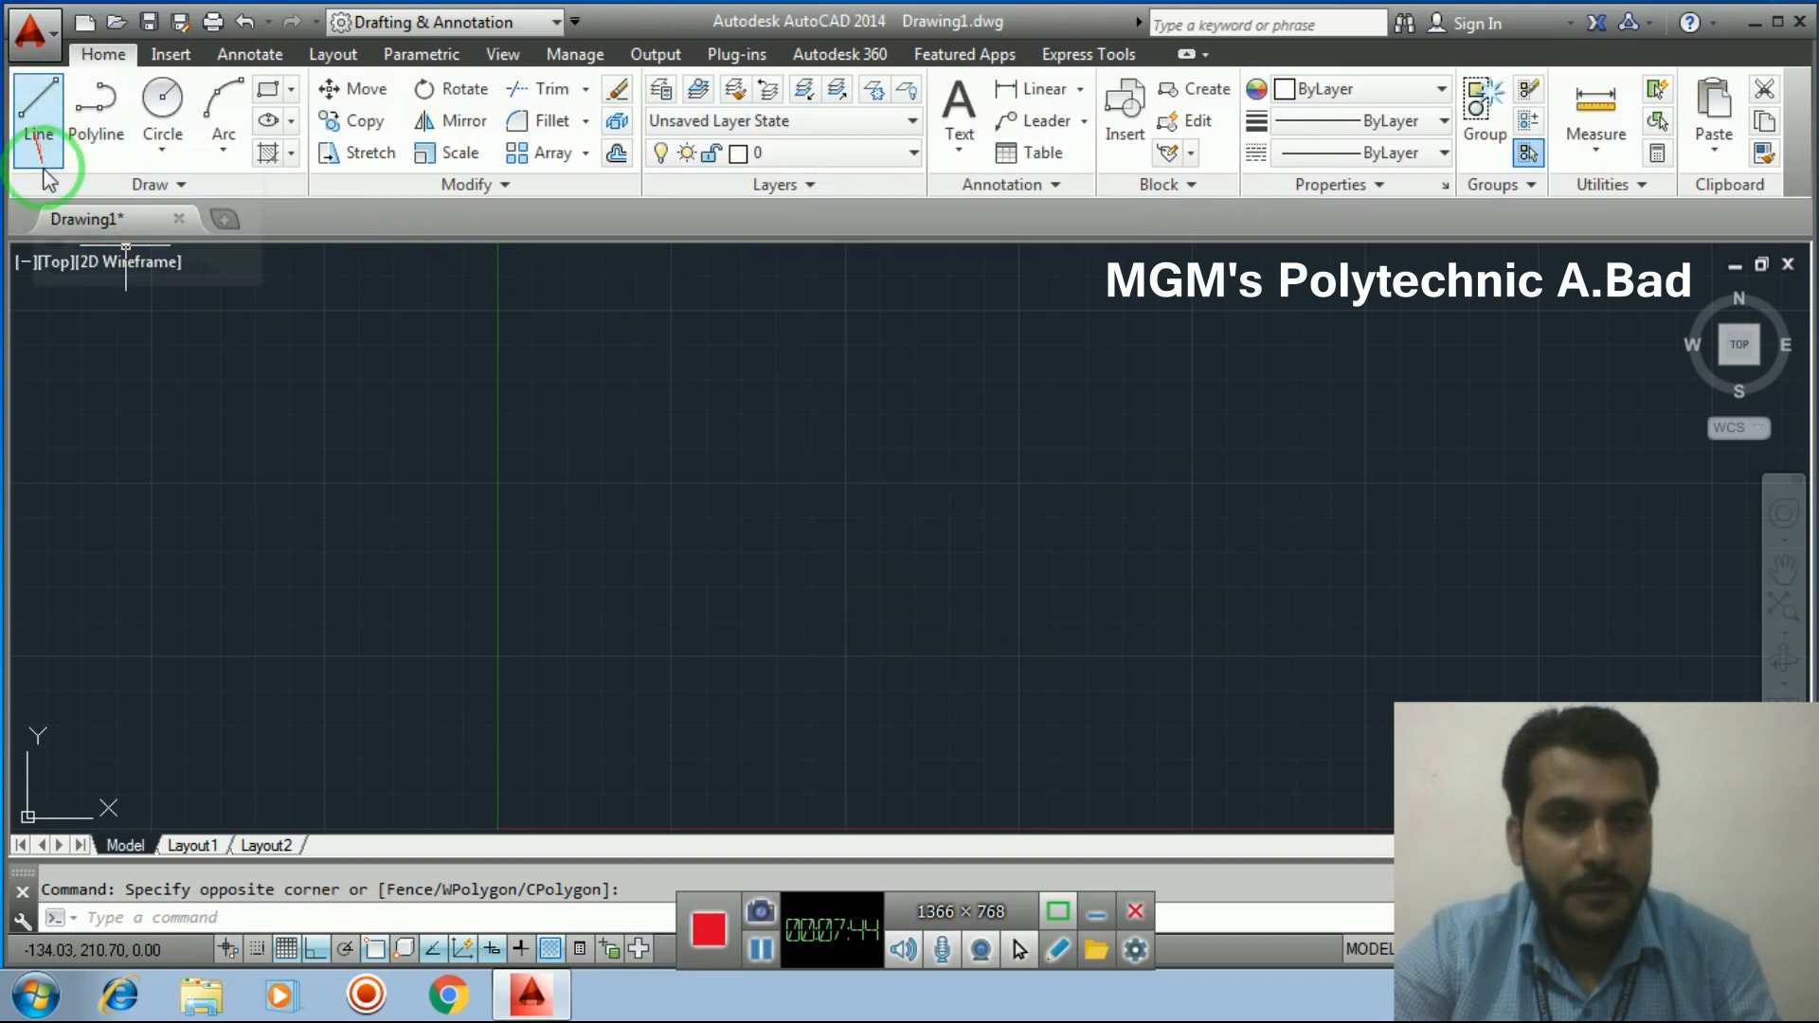
left_click(104, 110)
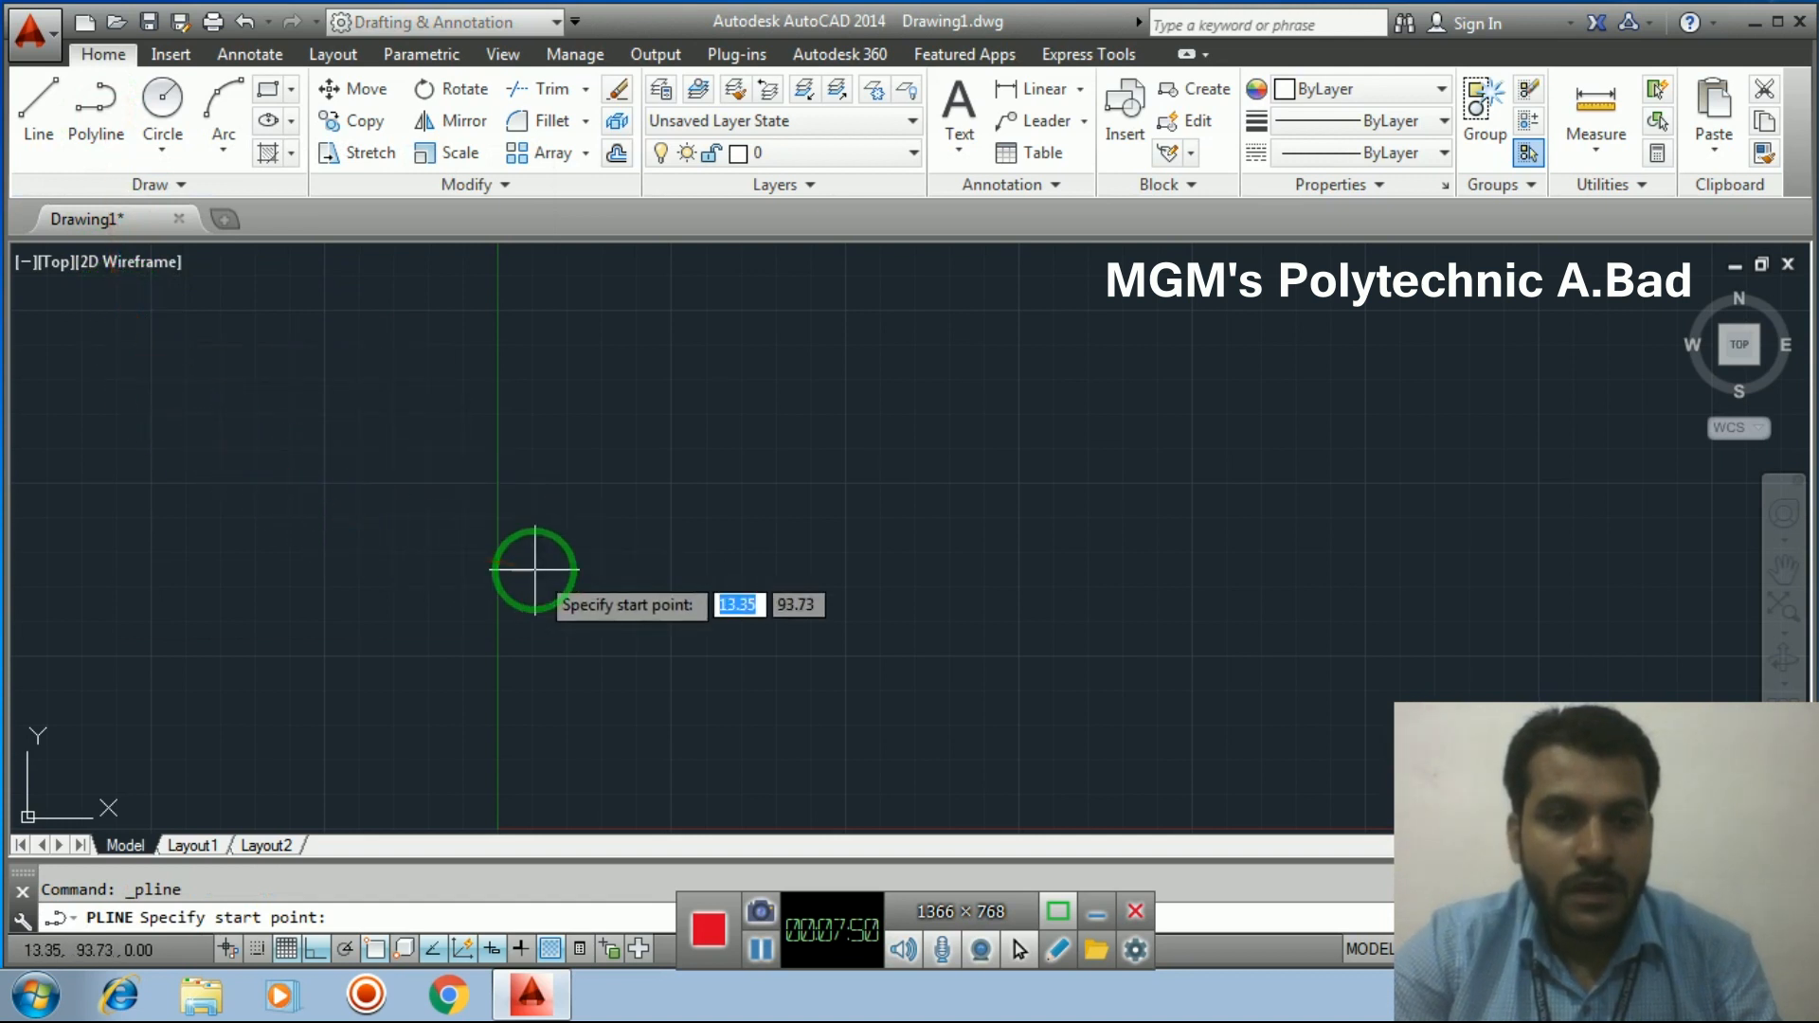
left_click(579, 574)
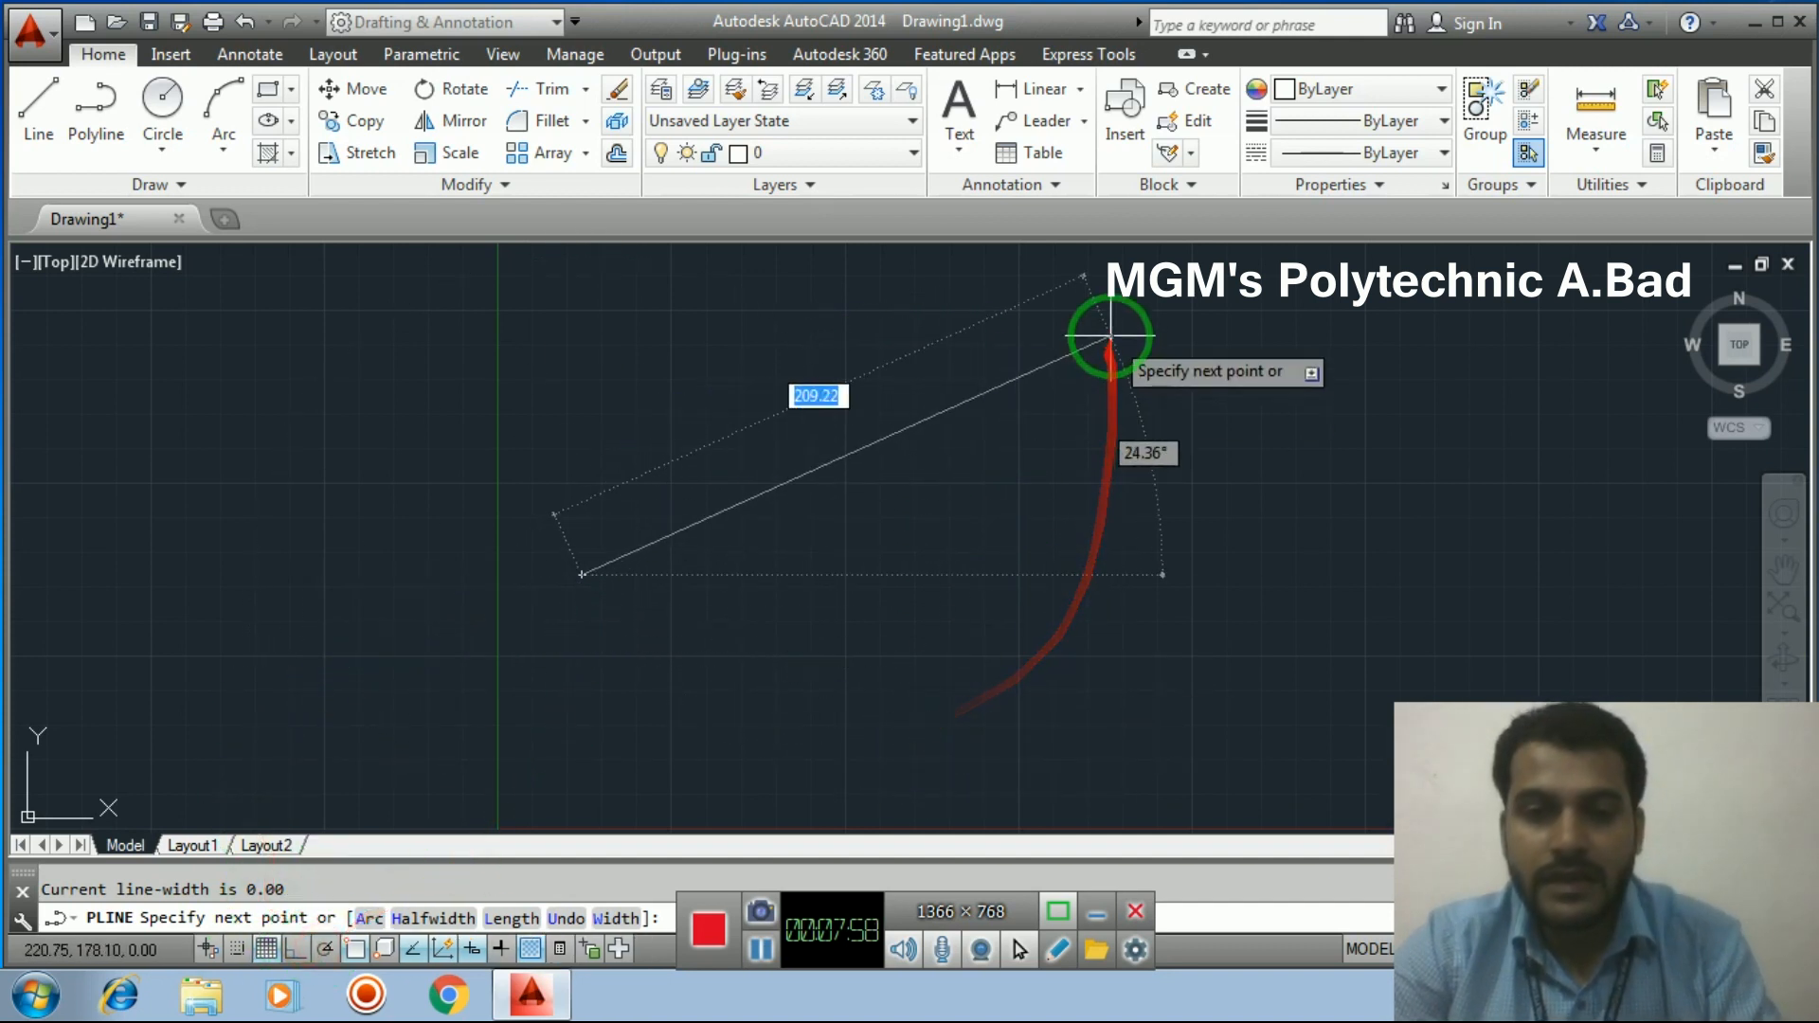
left_click(293, 949)
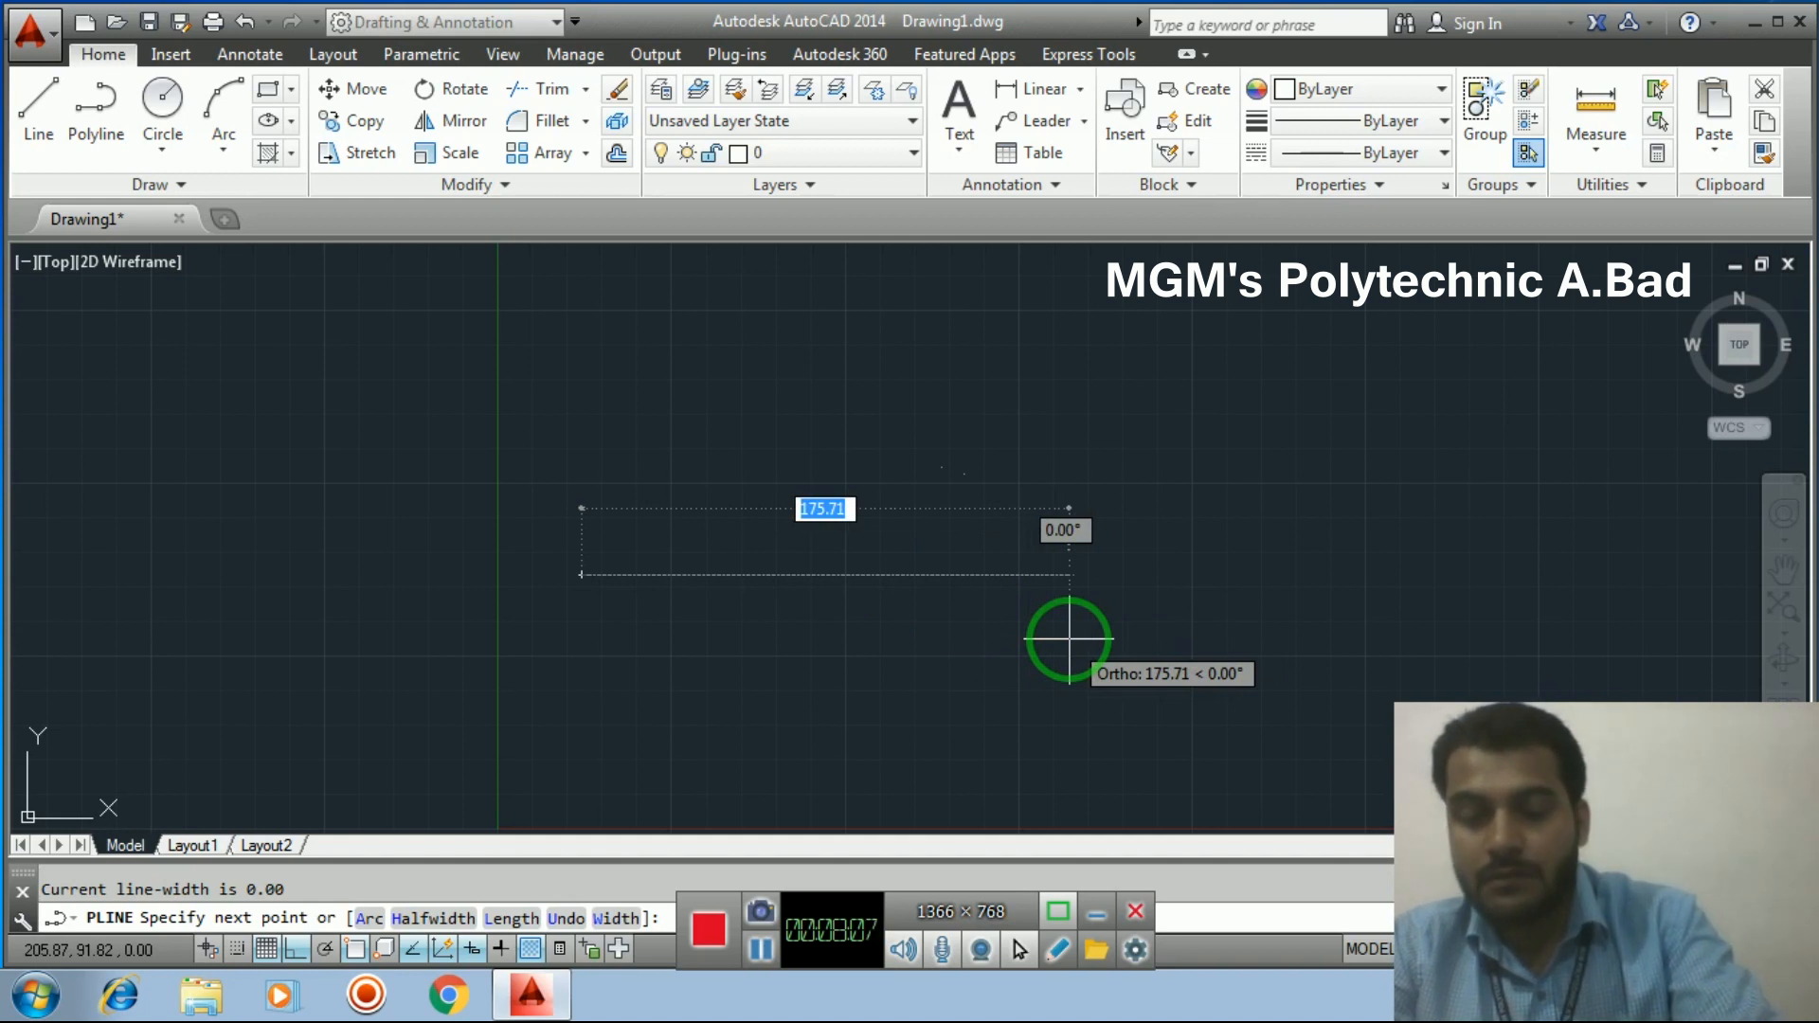
type("100")
key("Return")
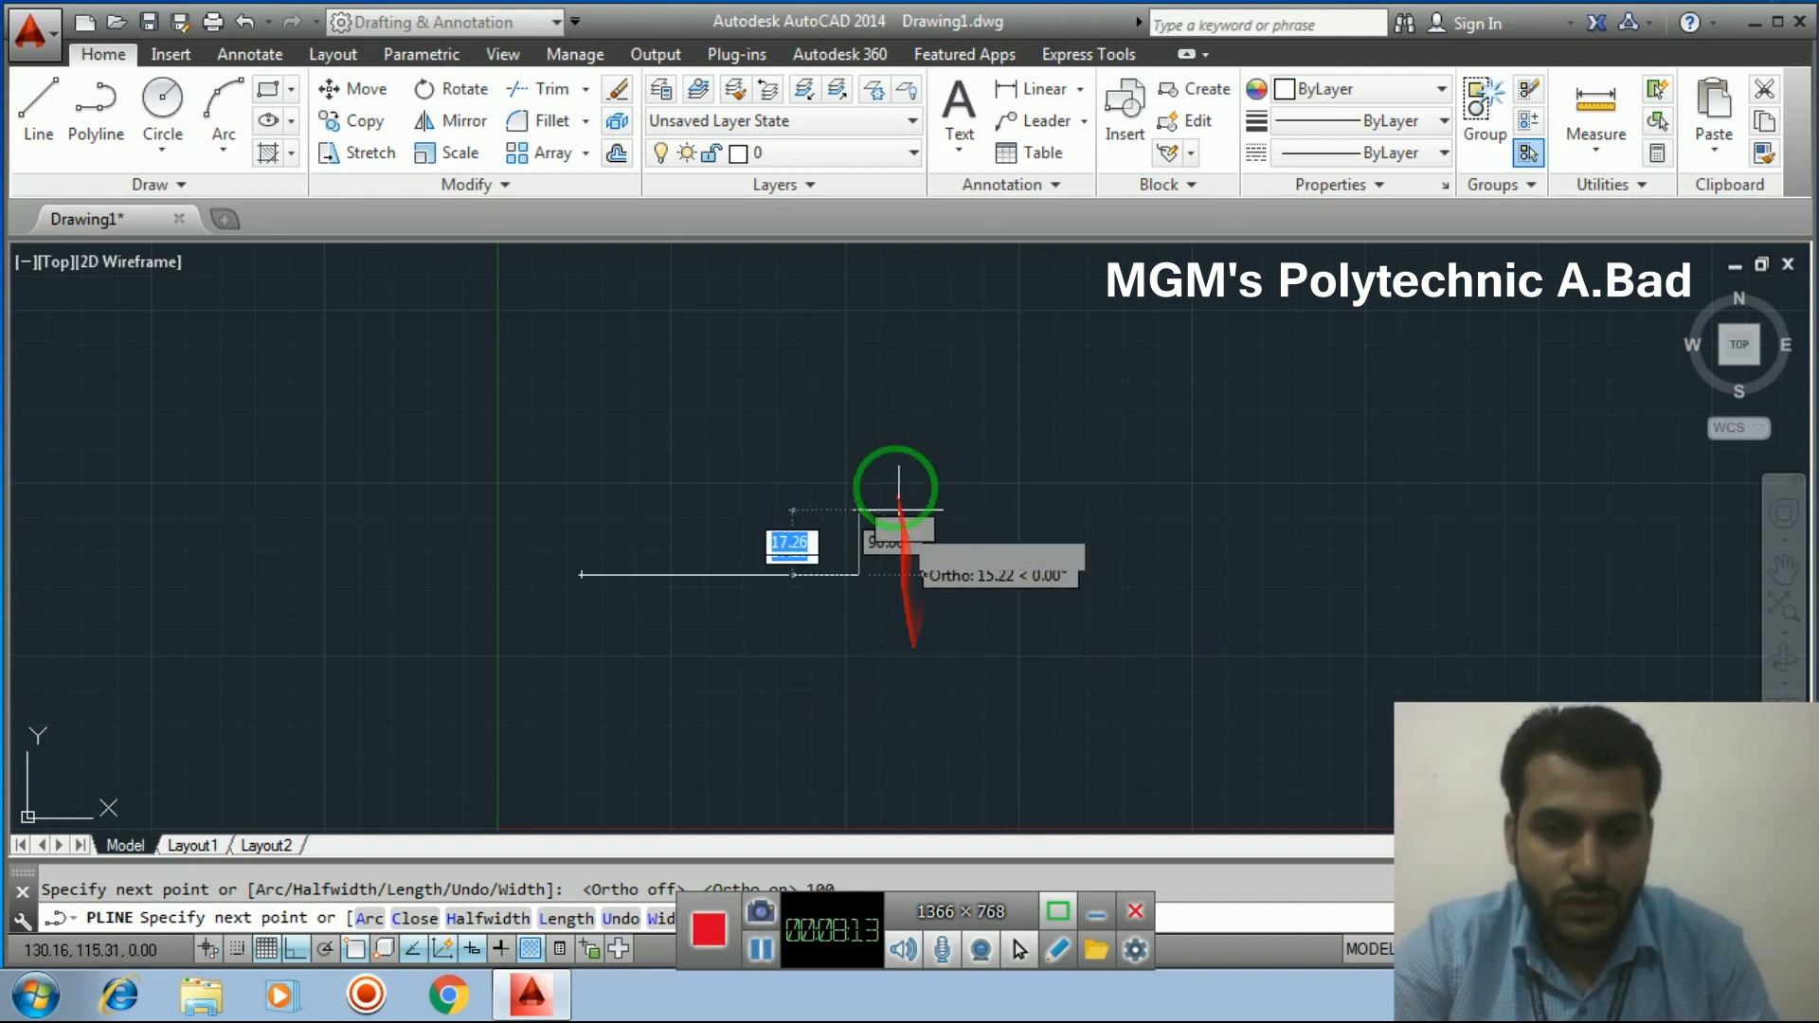
middle_click_drag(881, 394, 929, 427)
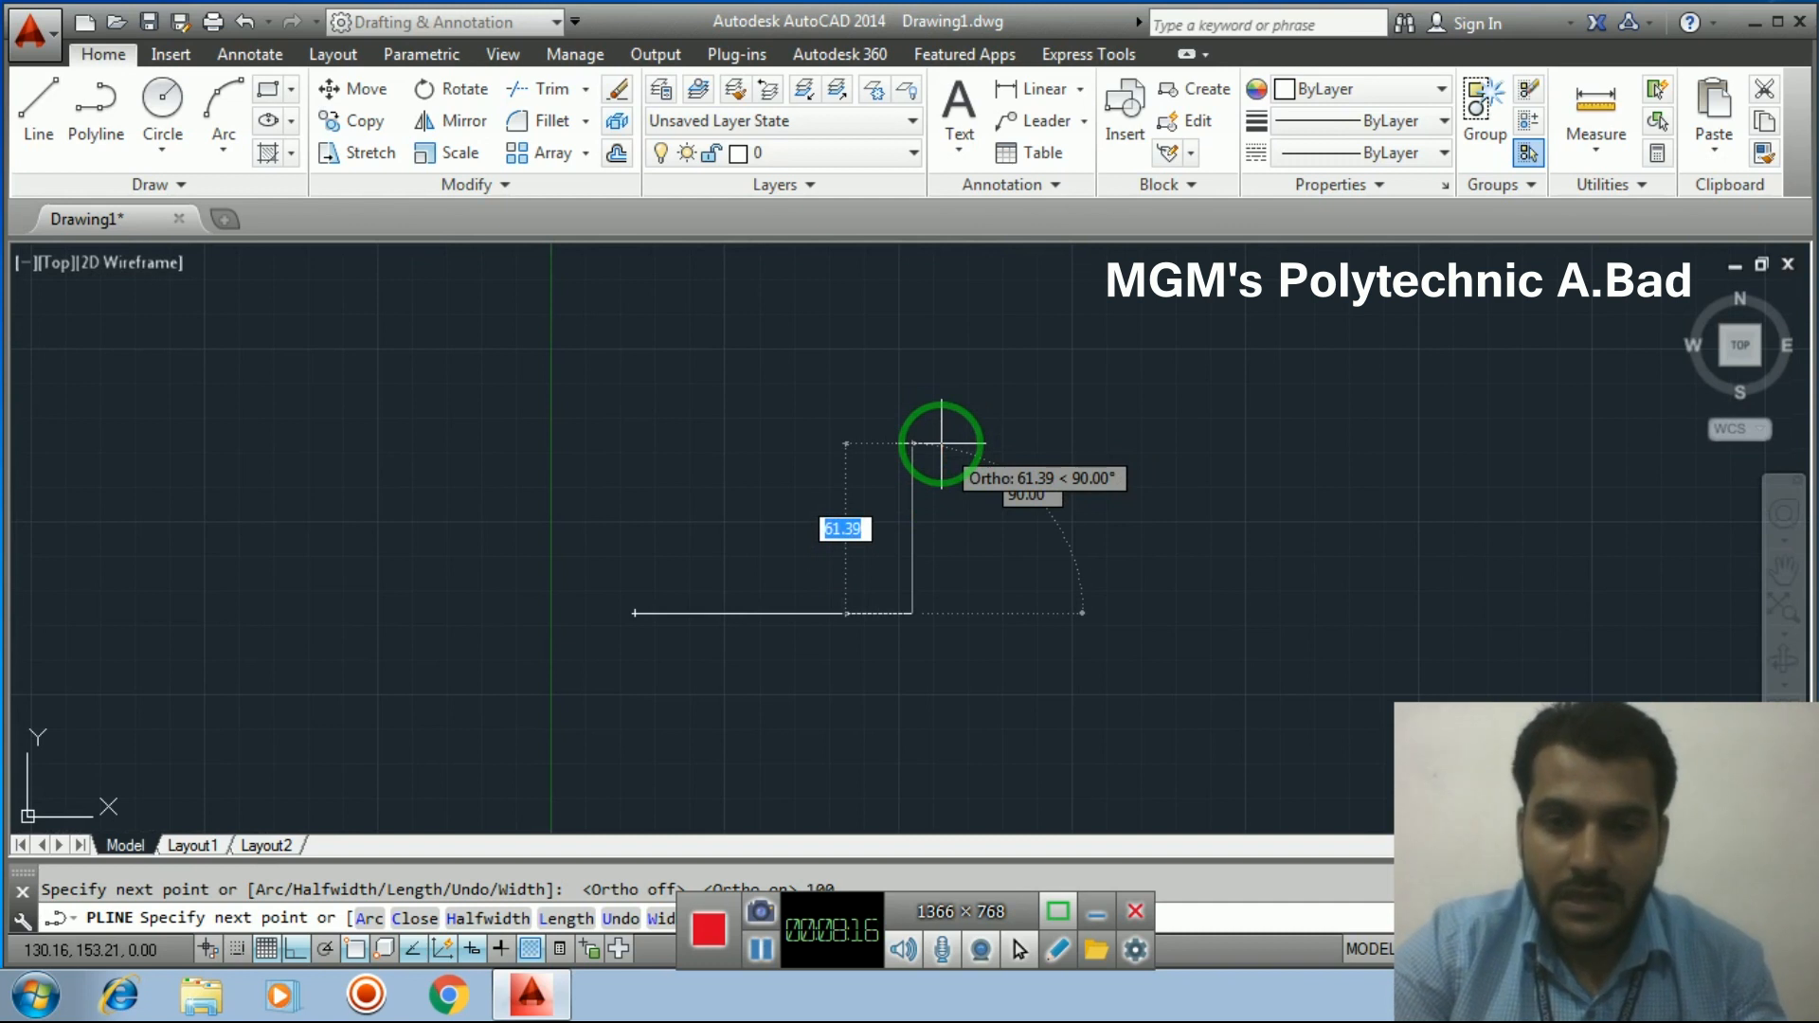
key("Escape")
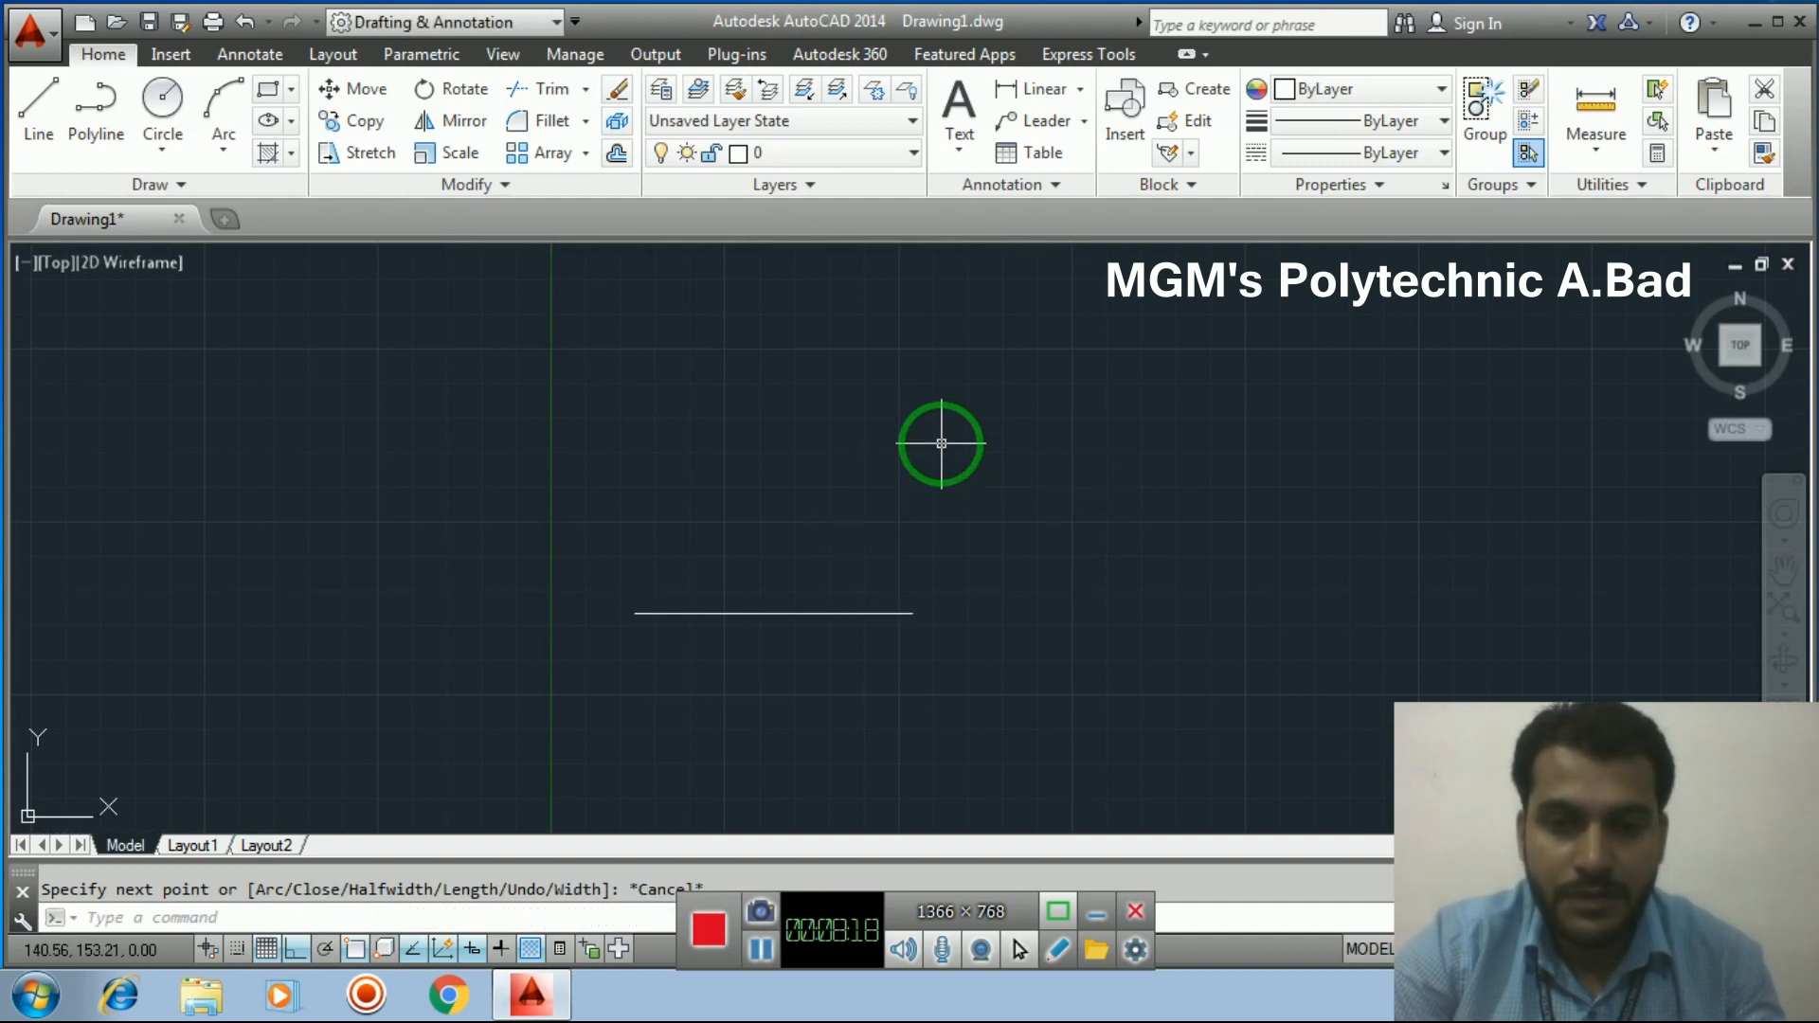
Select the horizontal polyline with a selection window and delete it
middle_click_drag(862, 514, 917, 513)
scroll(917, 519, "up", 2)
scroll(917, 519, "down", 2)
scroll(917, 519, "up", 2)
middle_click_drag(917, 519, 943, 560)
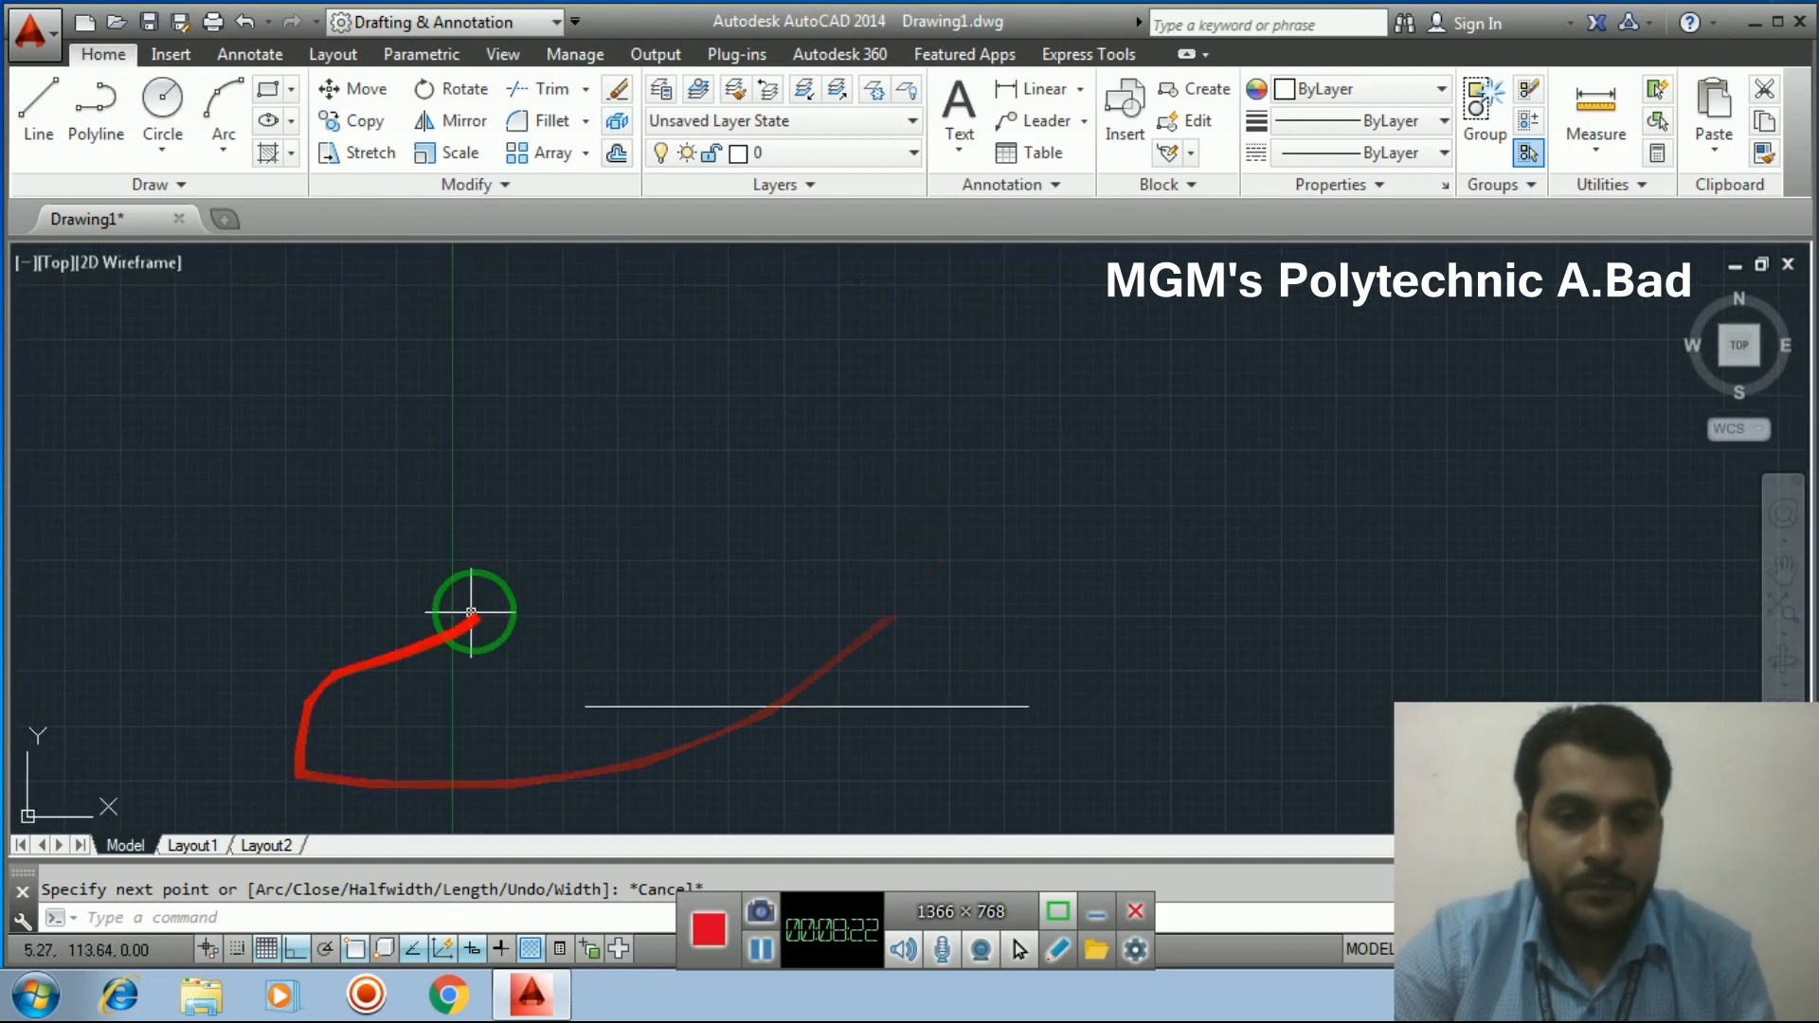
left_click(527, 585)
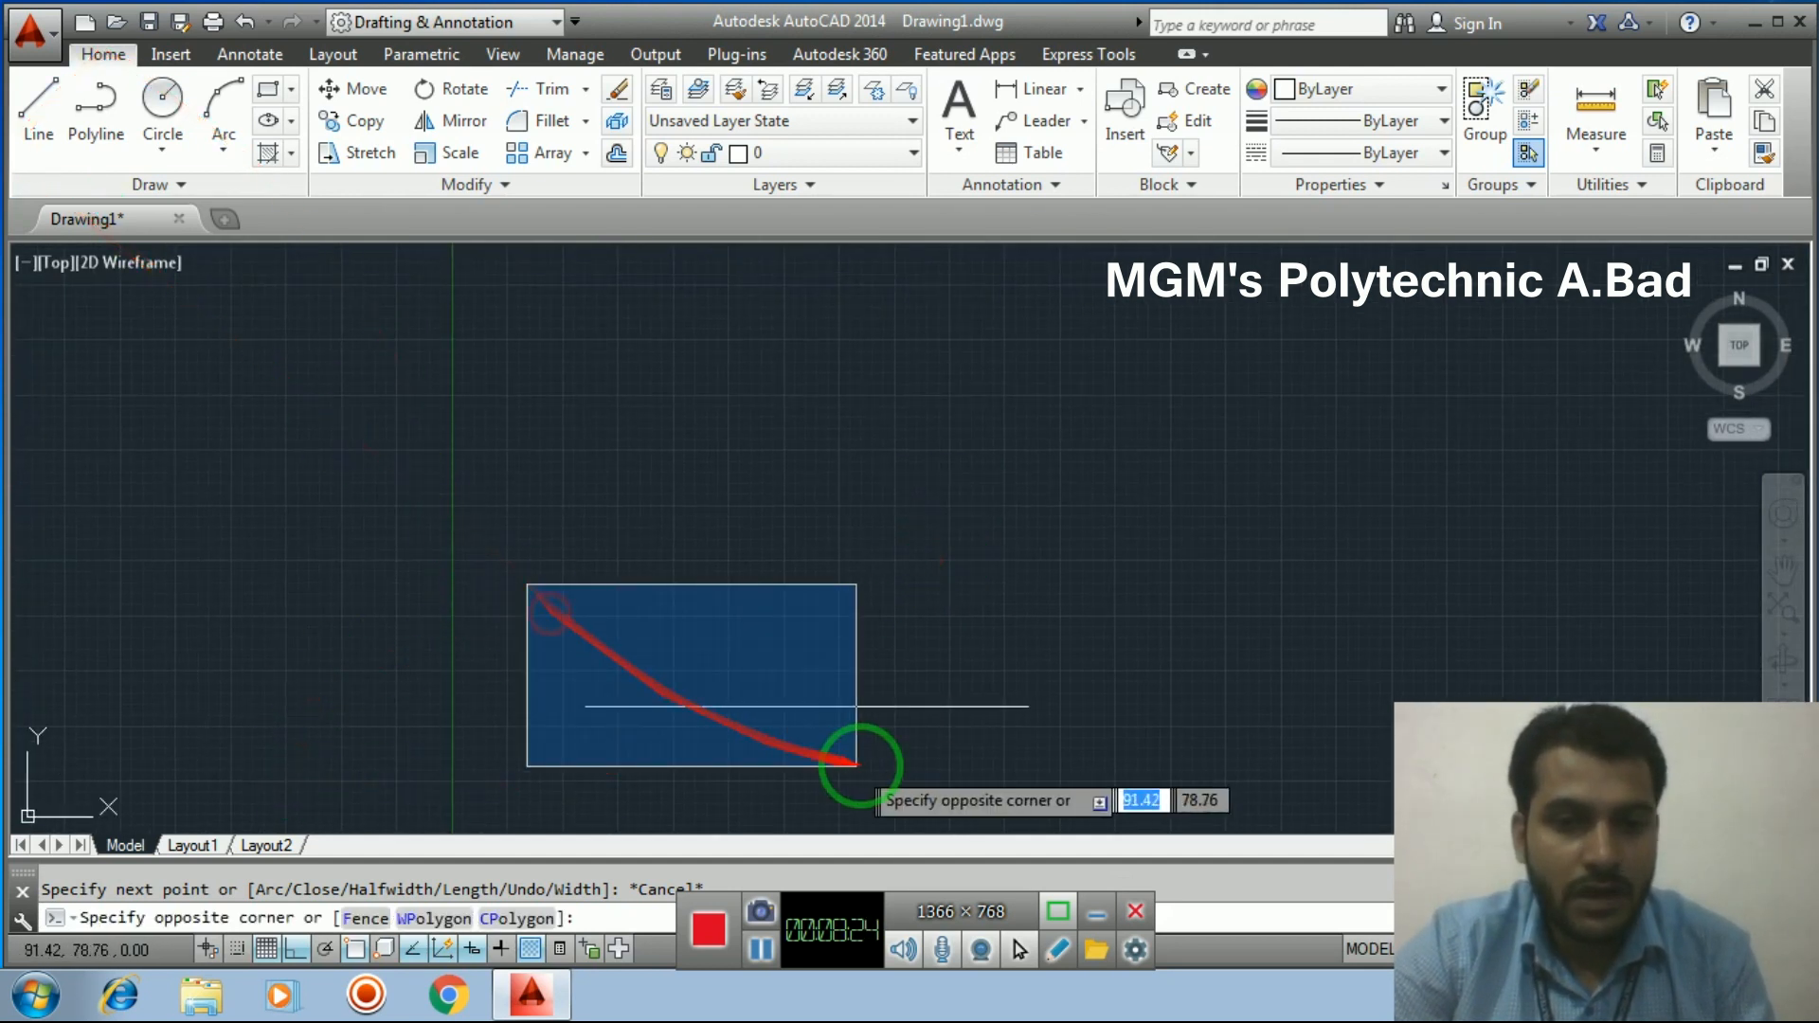
left_click(1072, 764)
key("Delete")
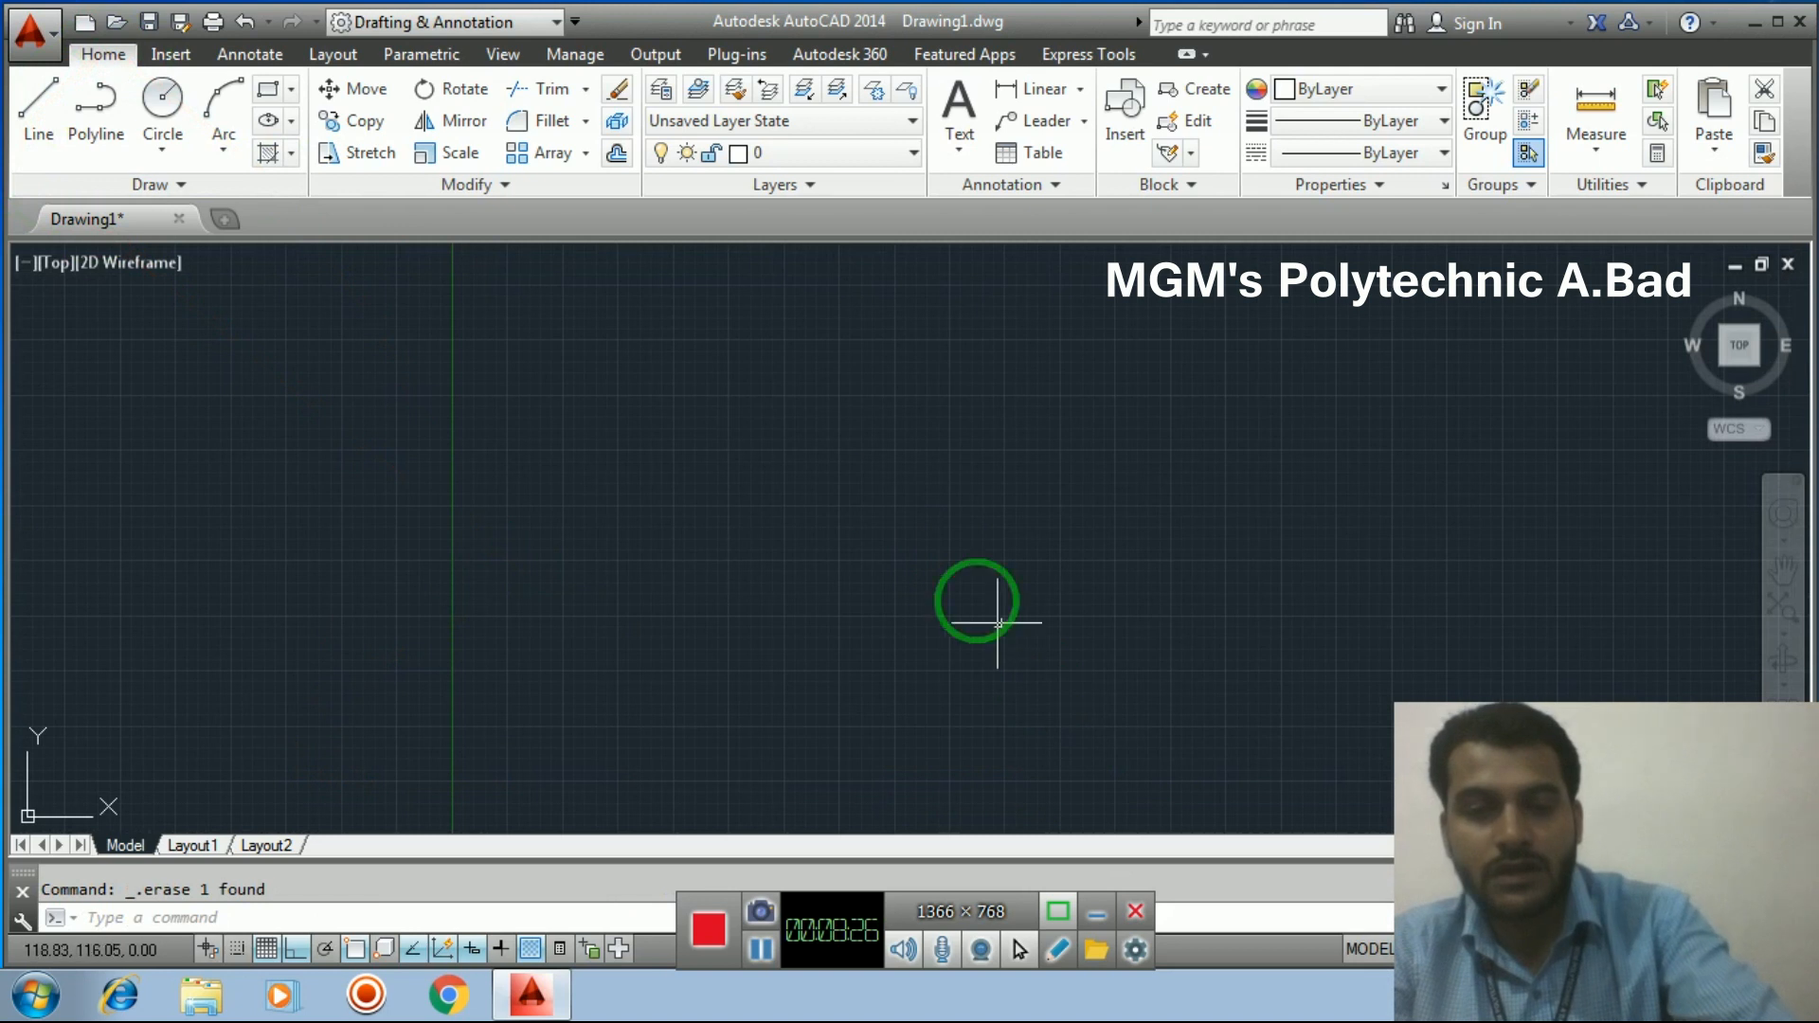
Draw a closed four-sided shape with a slightly sloping upper edge to the right of the Y axis, using the Line tool
left_click(26, 114)
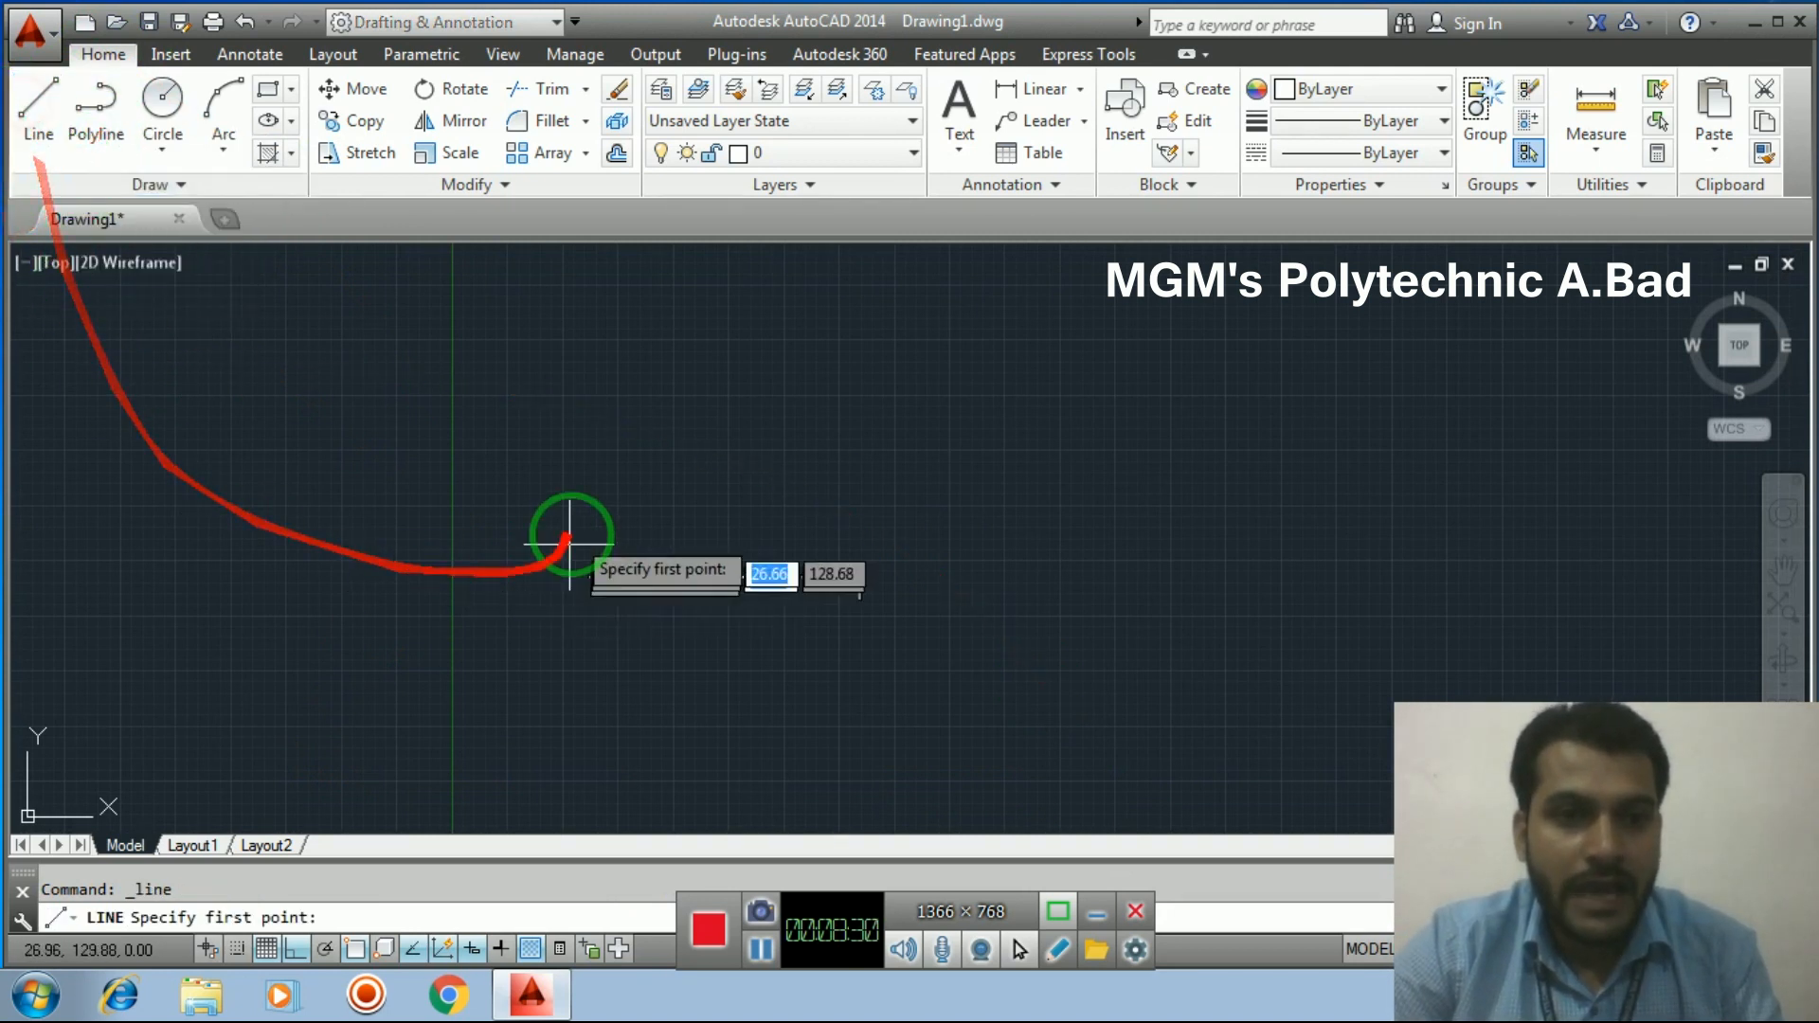
left_click(516, 658)
left_click(785, 657)
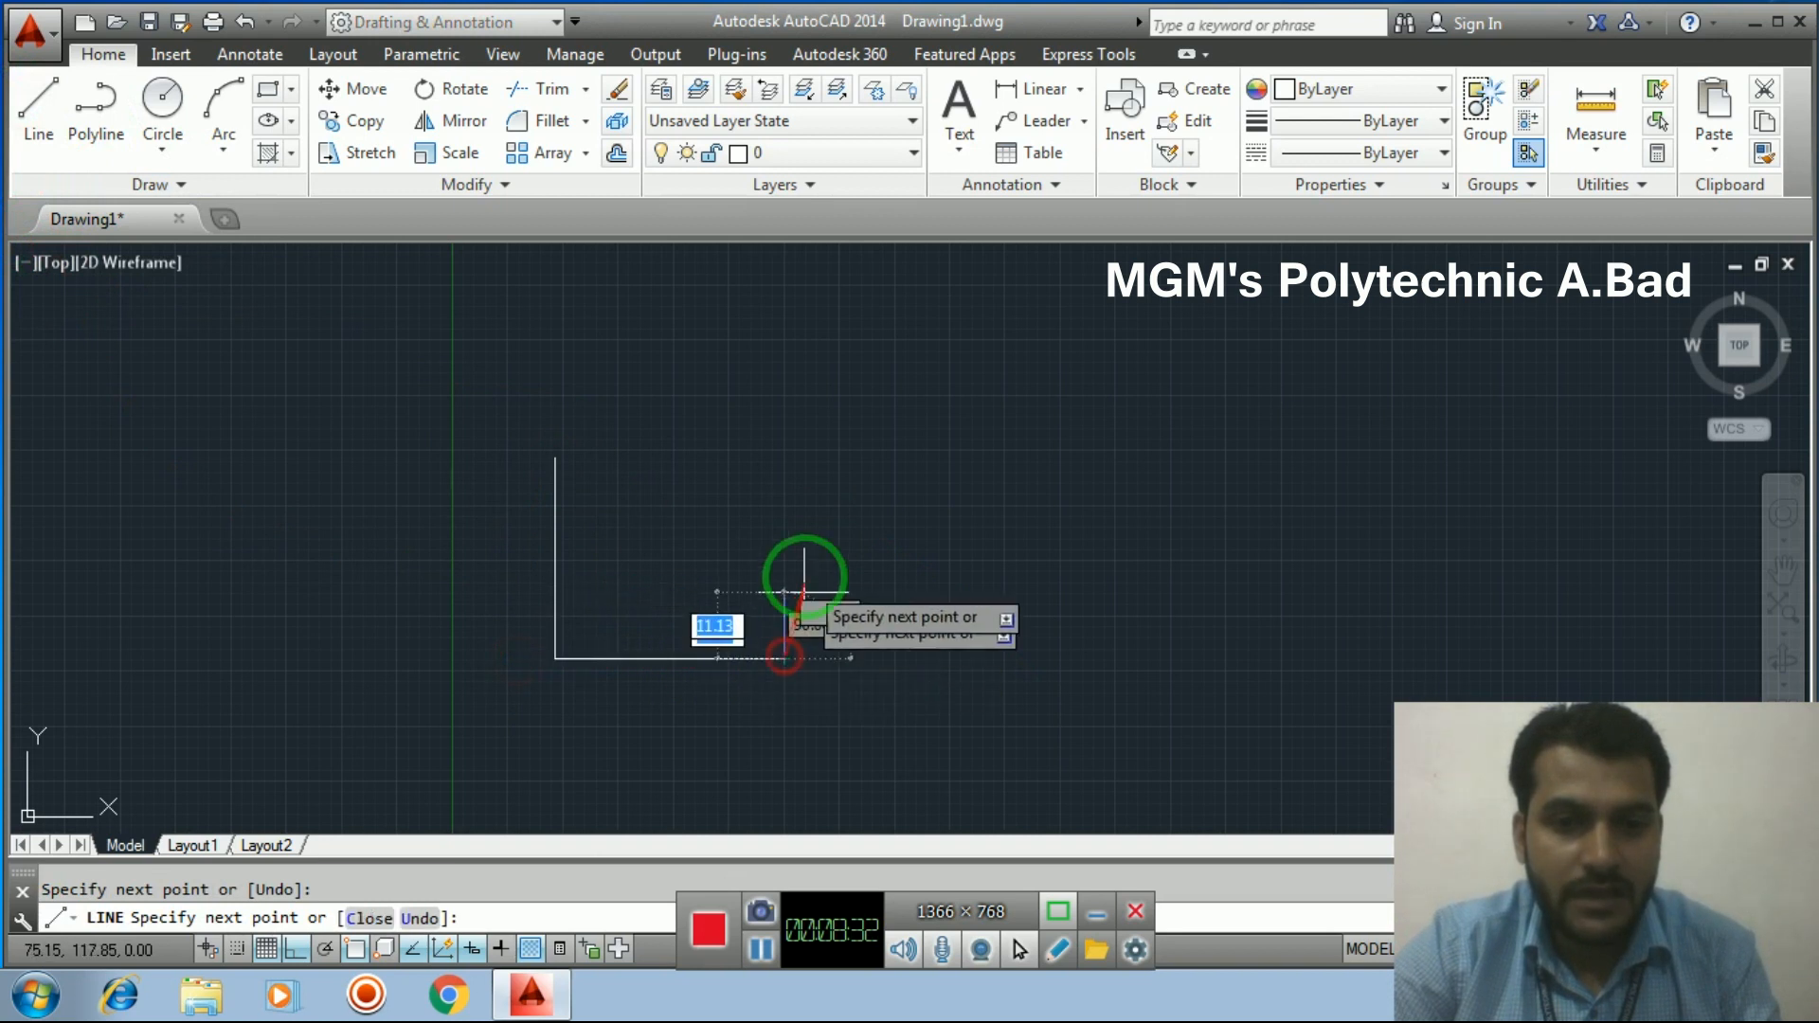
left_click(785, 472)
left_click(555, 457)
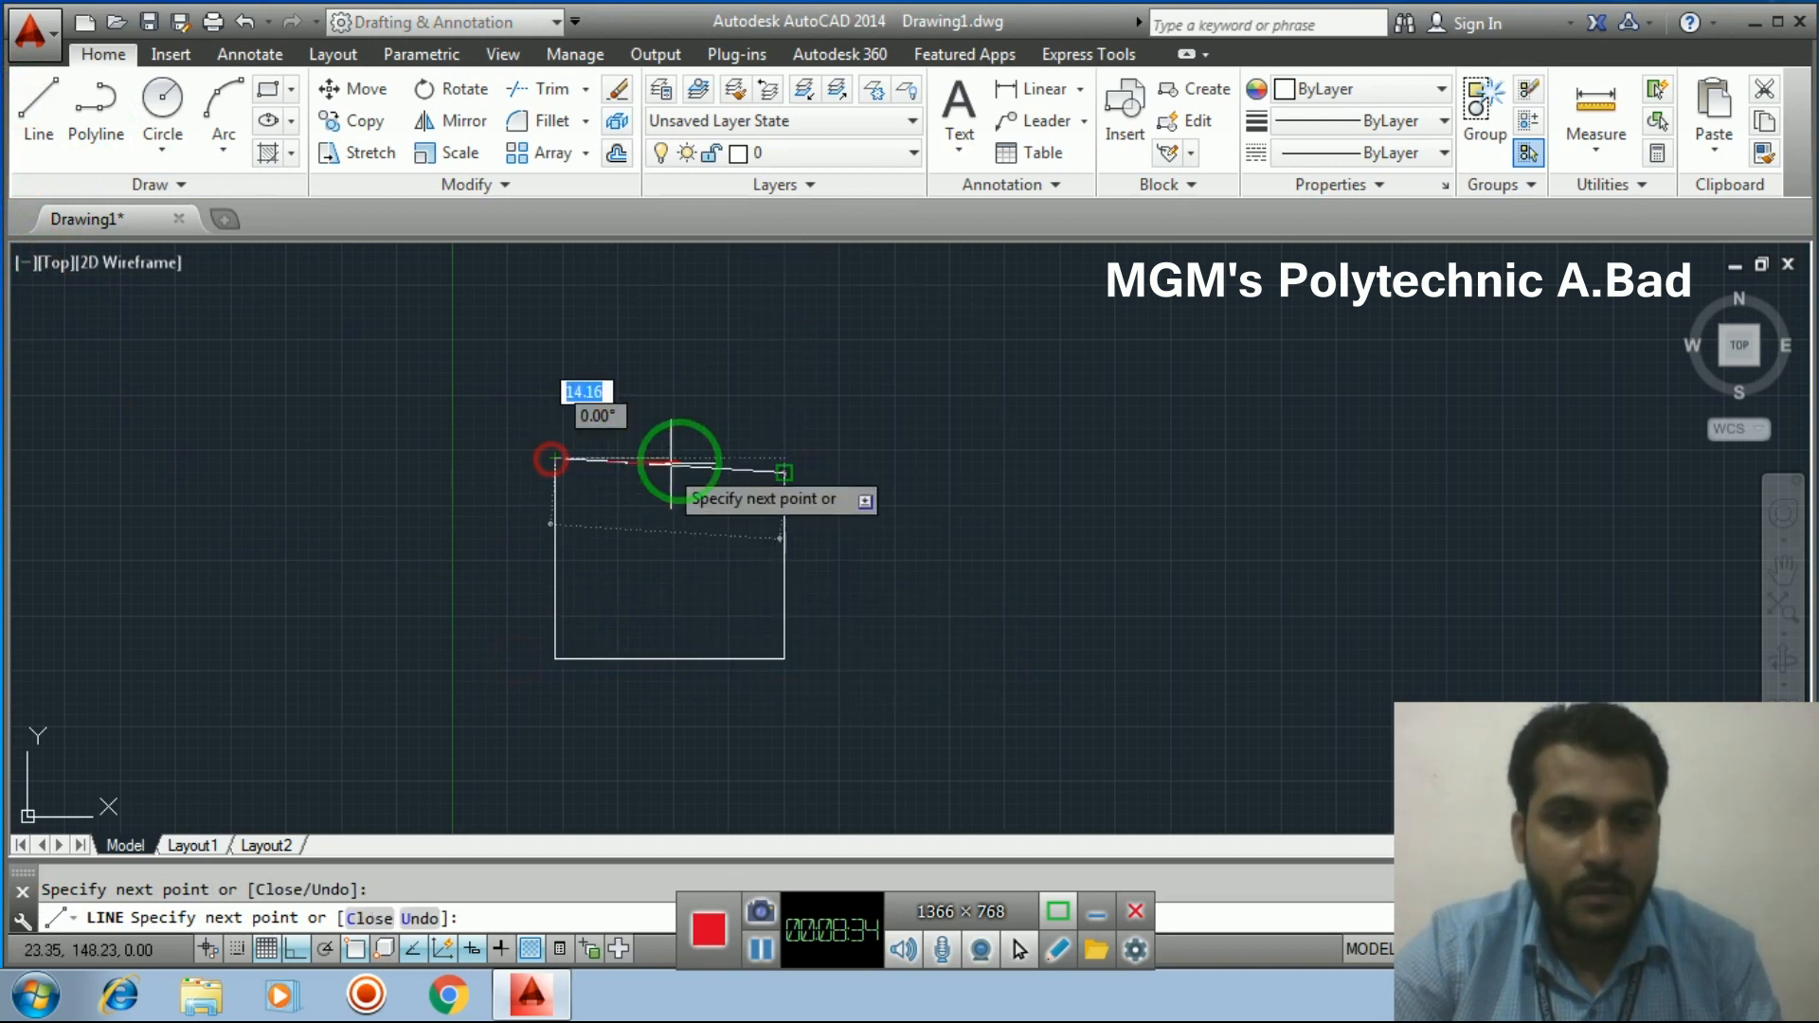
key("Escape")
Draw a closed four-sided polyline with a sloping upper edge to the right of the line shape
left_click(96, 100)
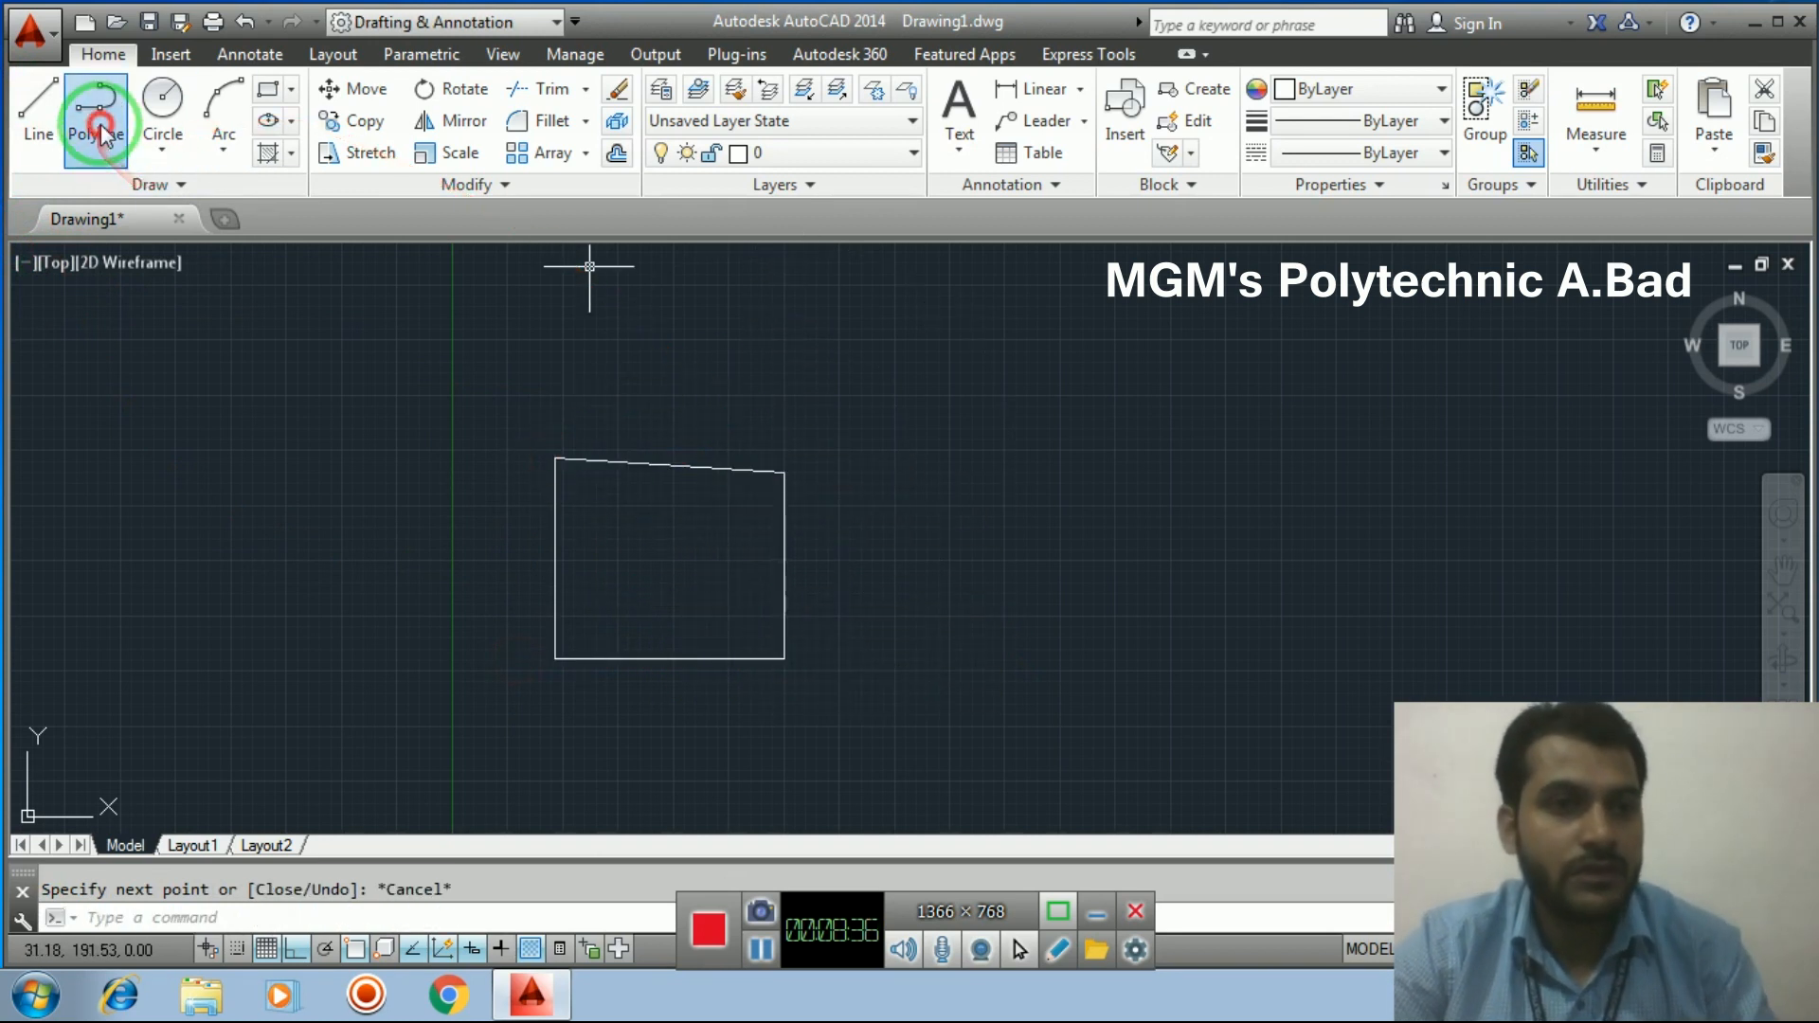
left_click(965, 471)
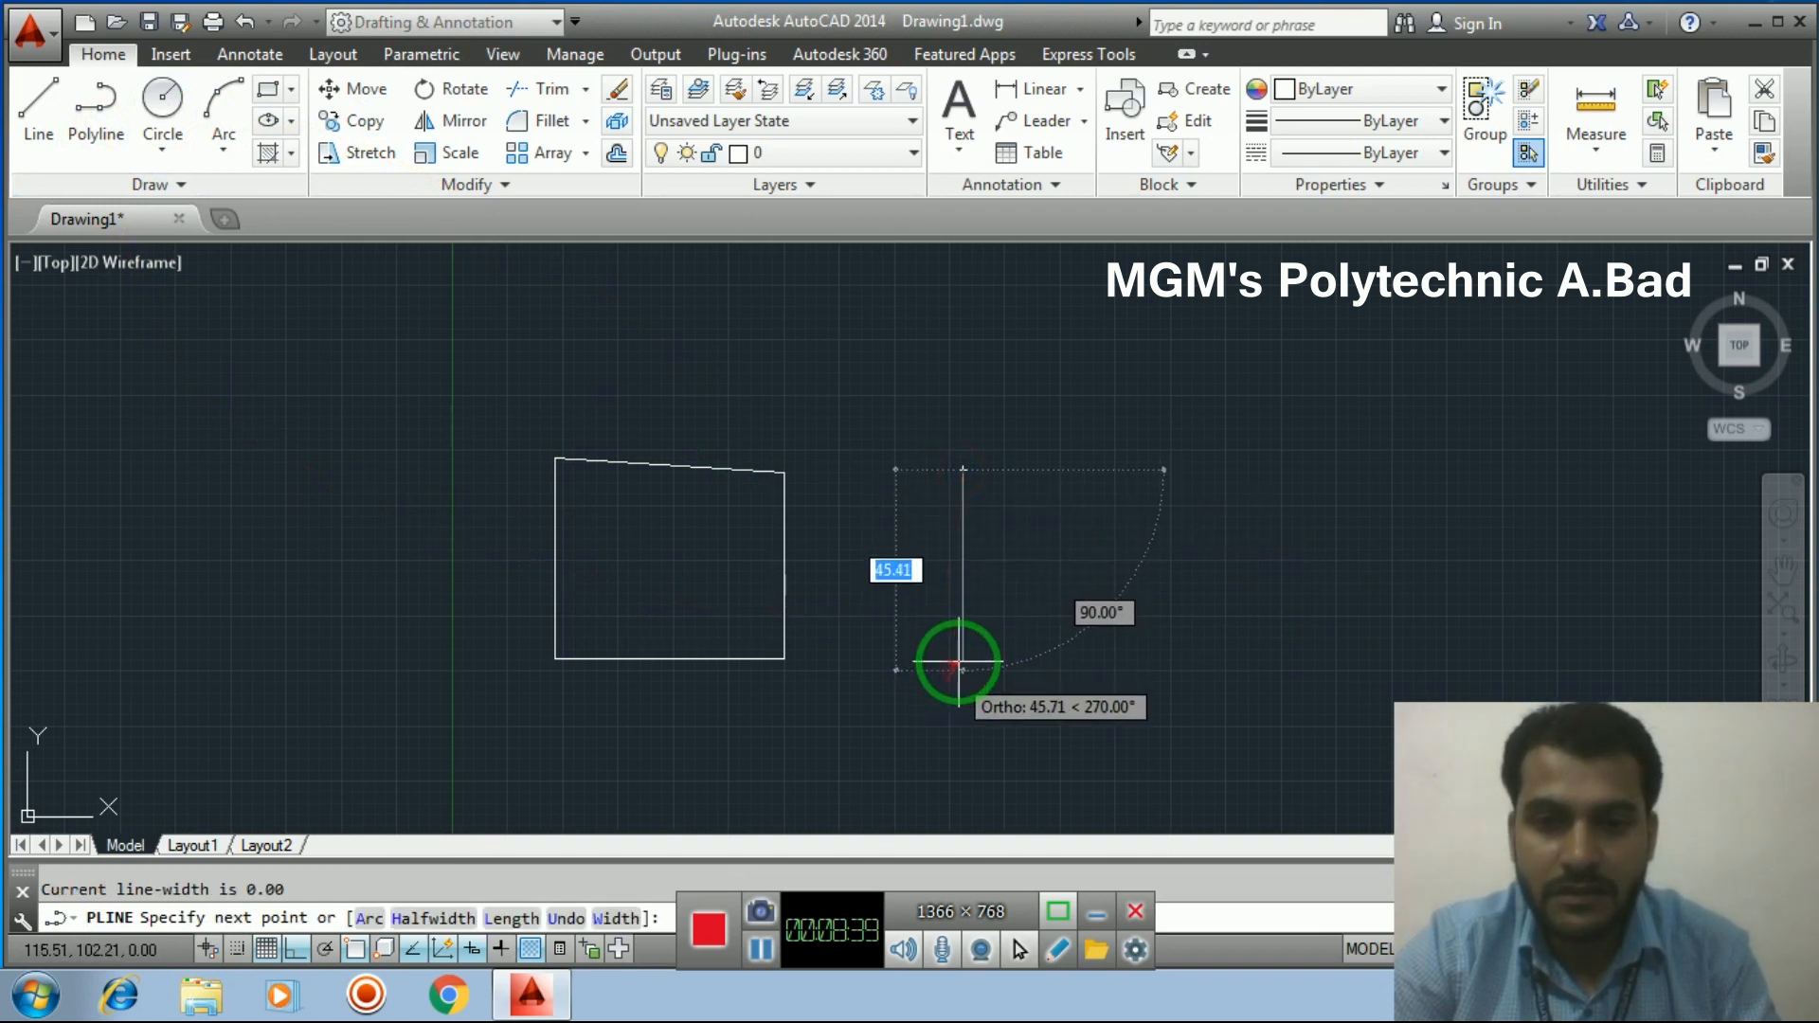
left_click(964, 660)
left_click(1217, 646)
left_click(1211, 508)
left_click(963, 469)
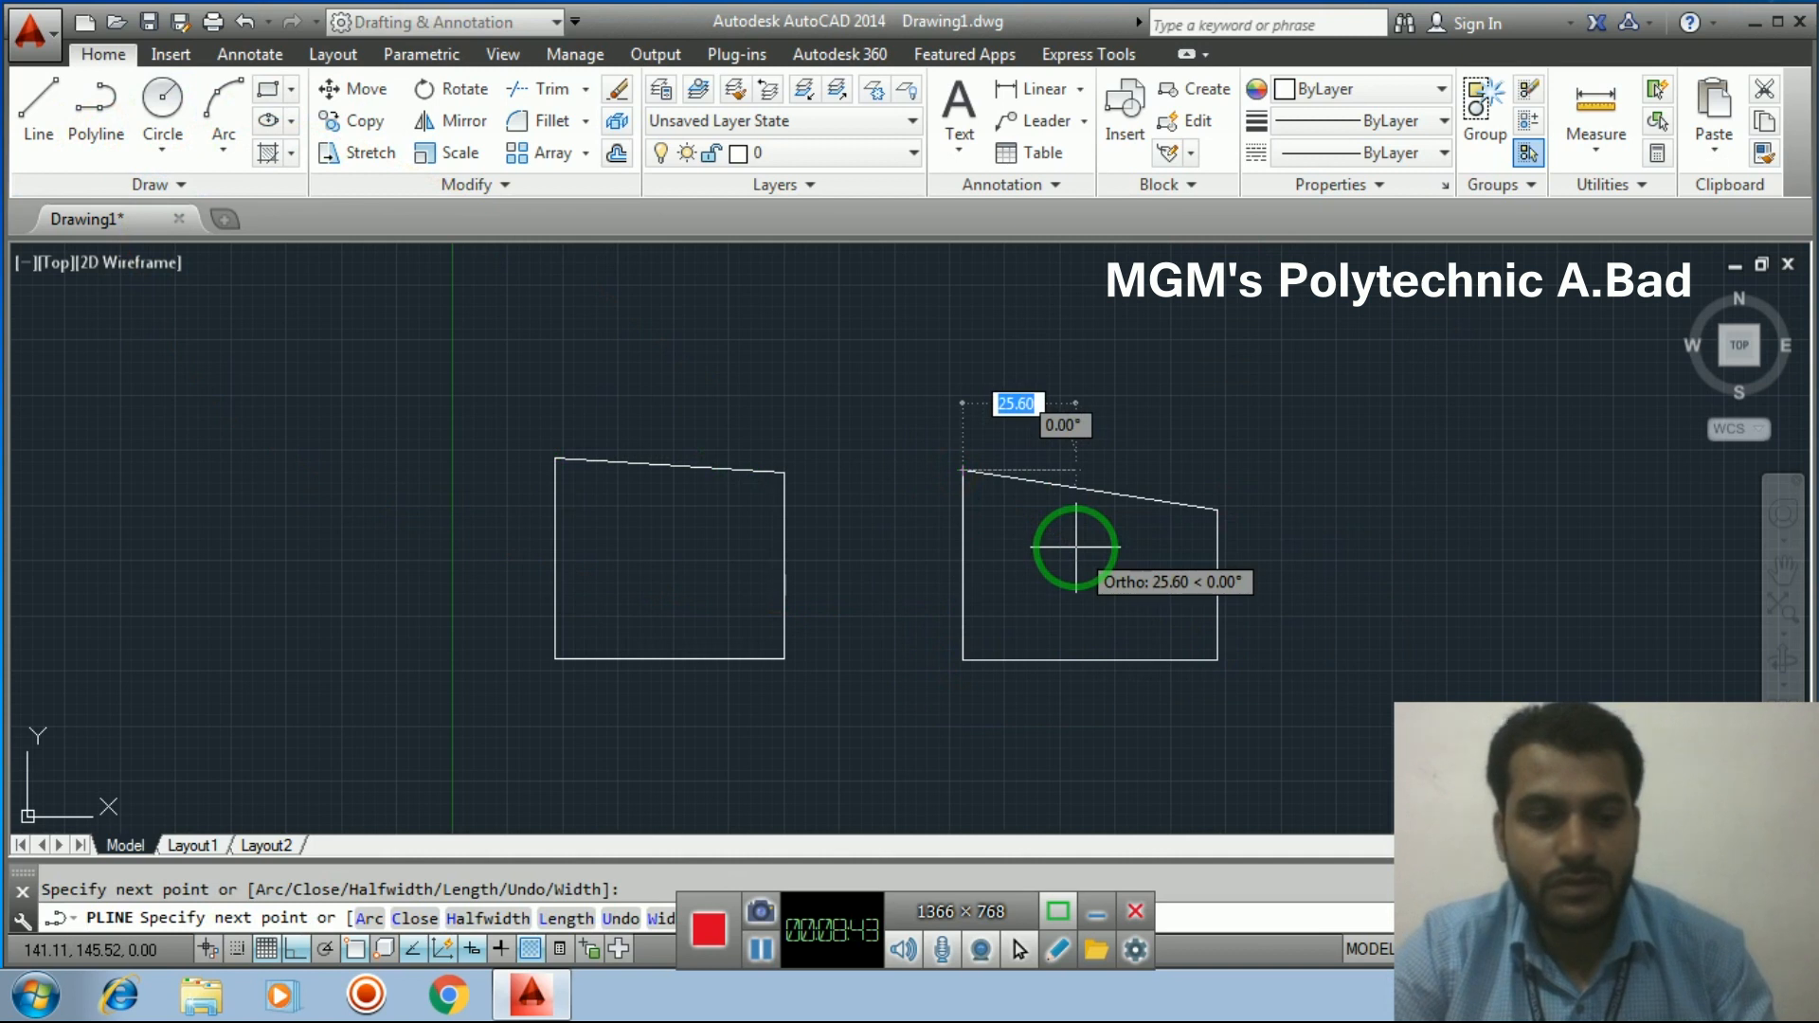
key("Escape")
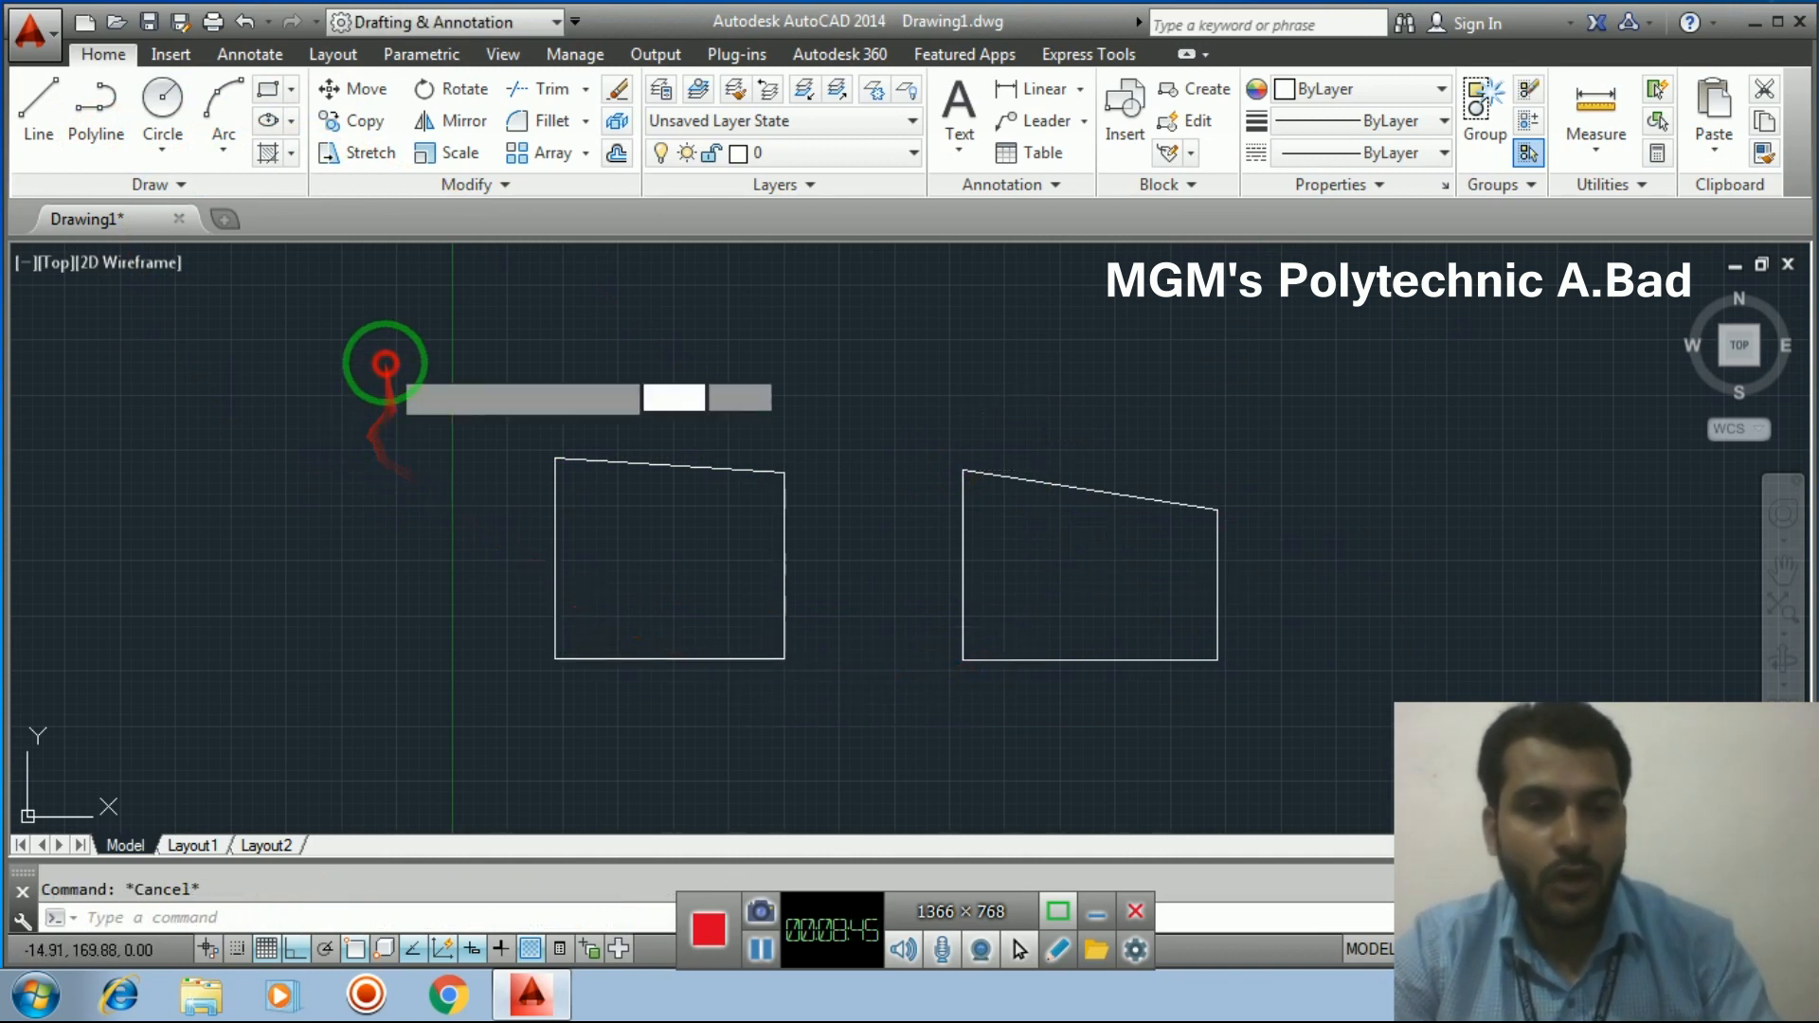
Try to select the two shapes with left-to-right selection windows that only partly enclose each shape
left_click(353, 465)
left_click(317, 431)
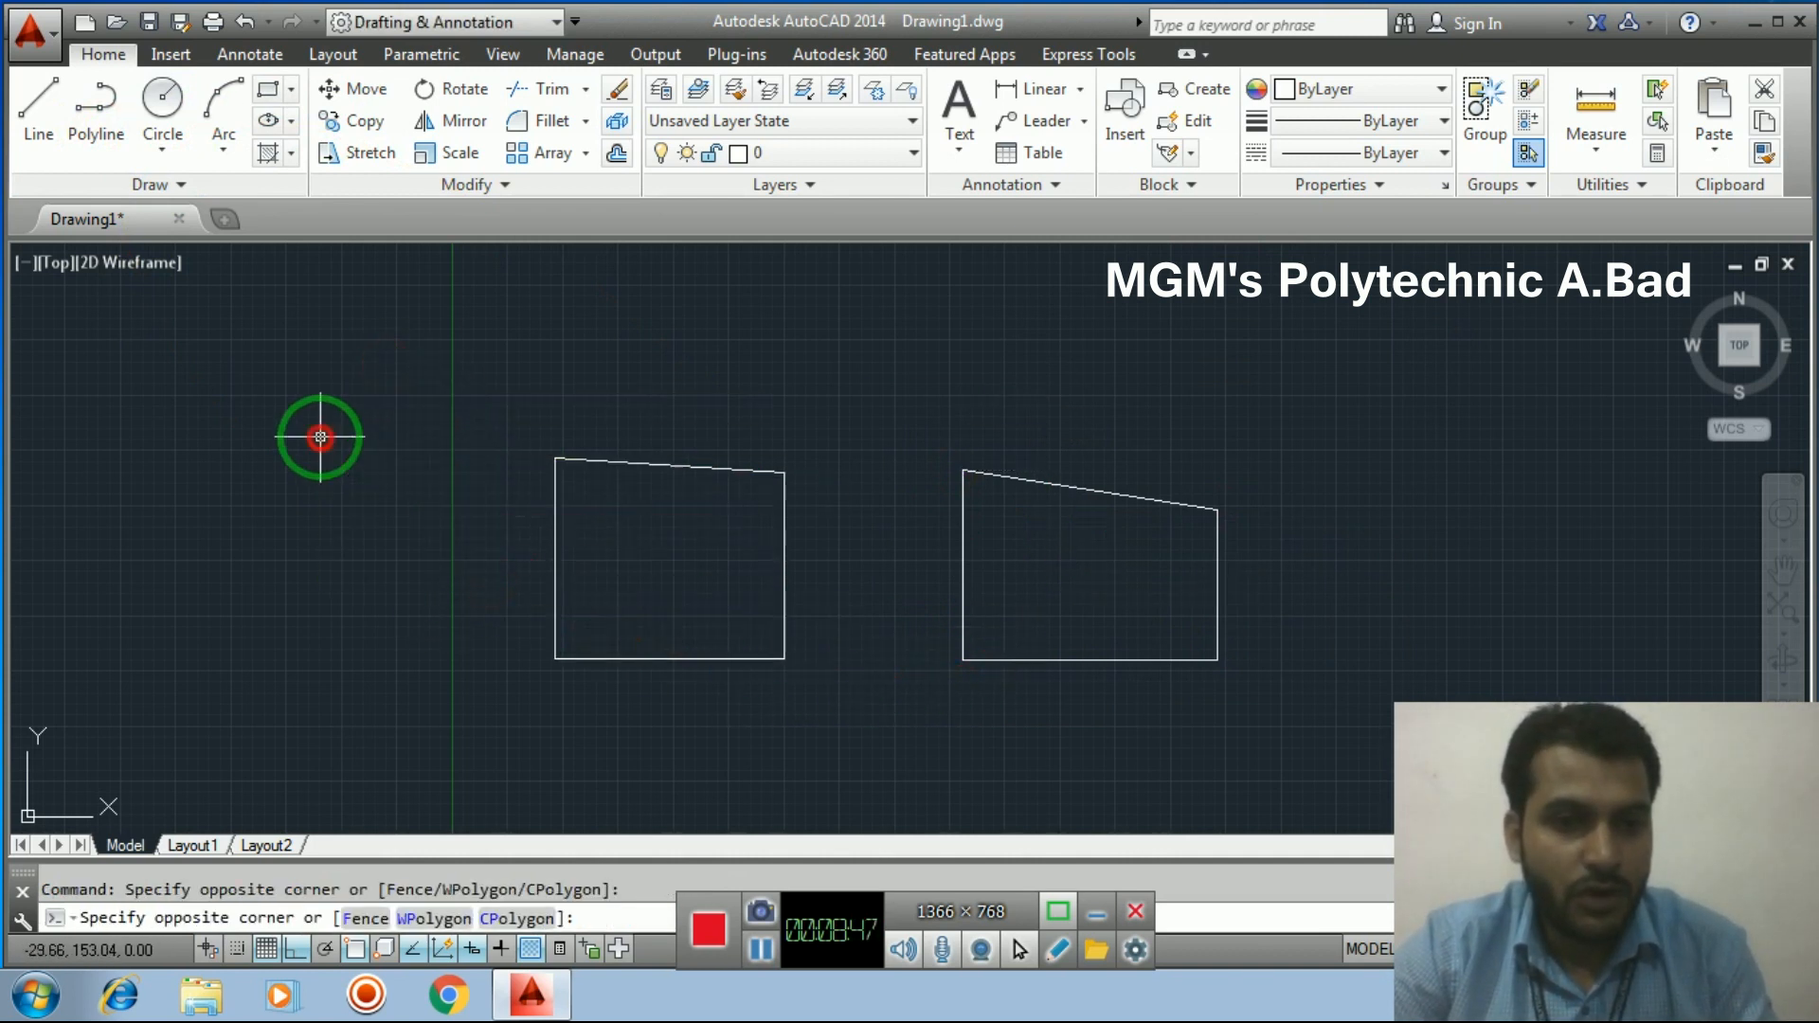
left_click(471, 375)
left_click(704, 612)
left_click(901, 378)
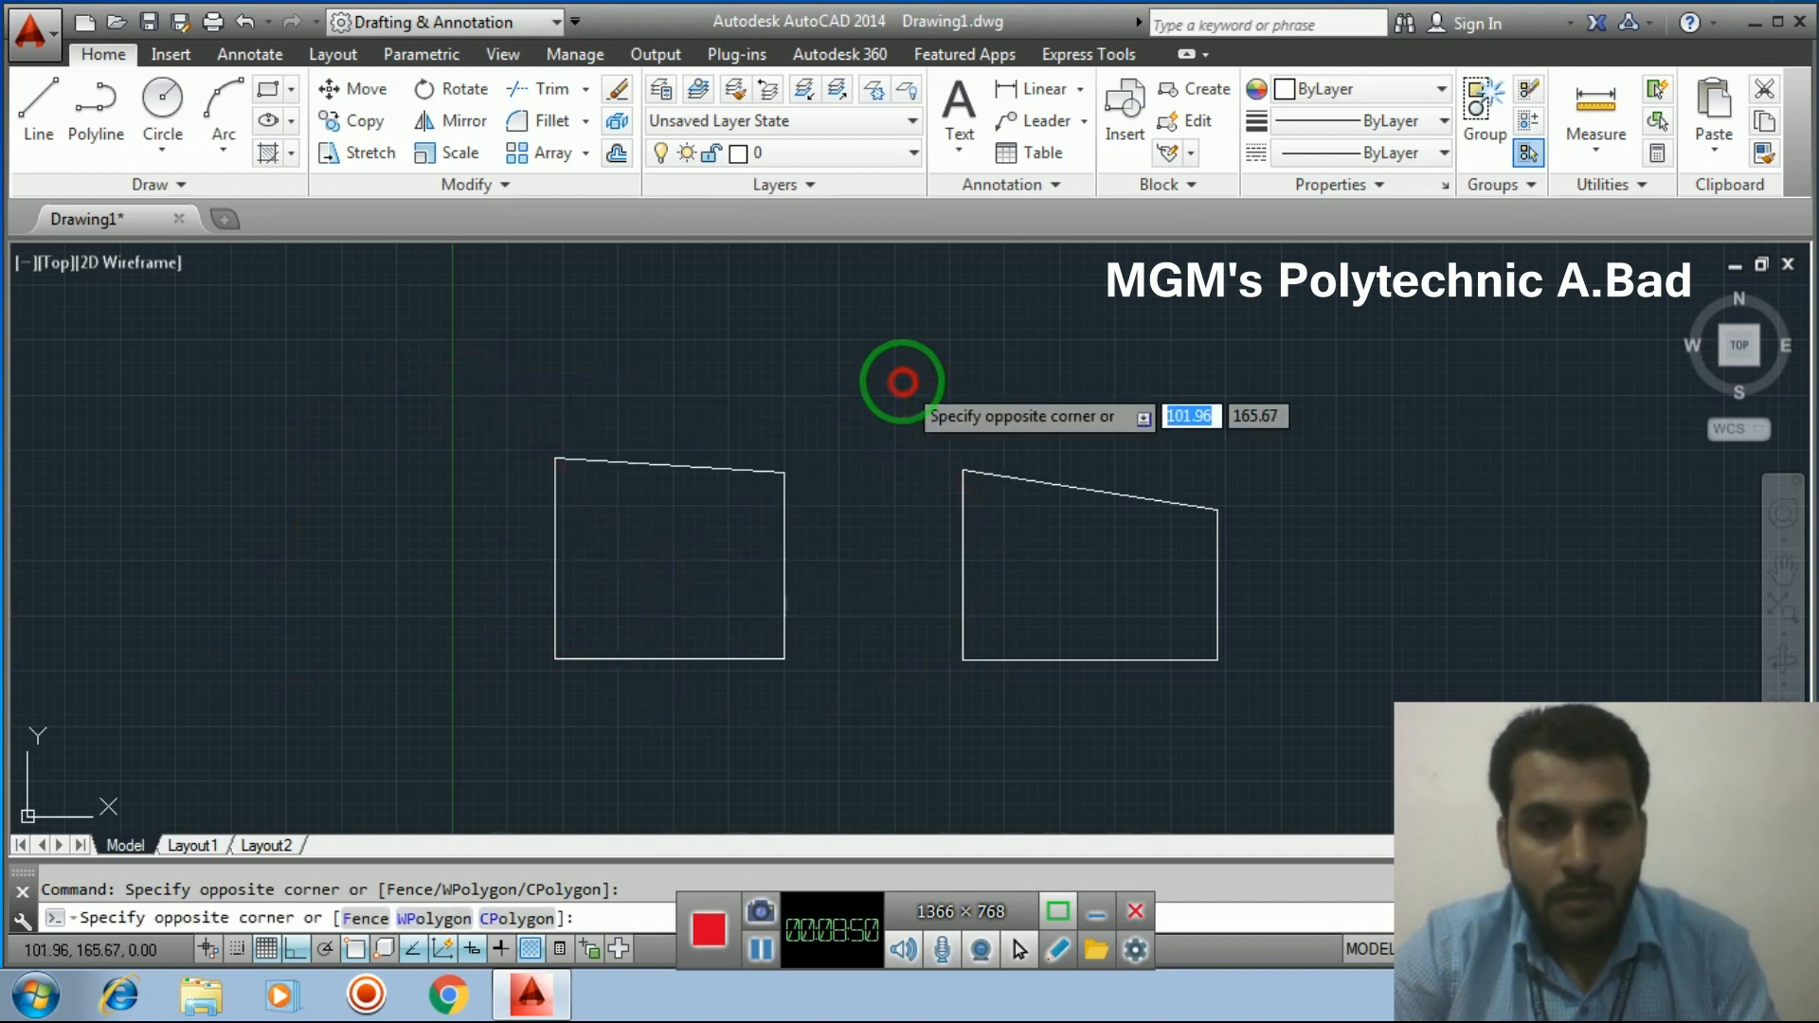
left_click(1040, 545)
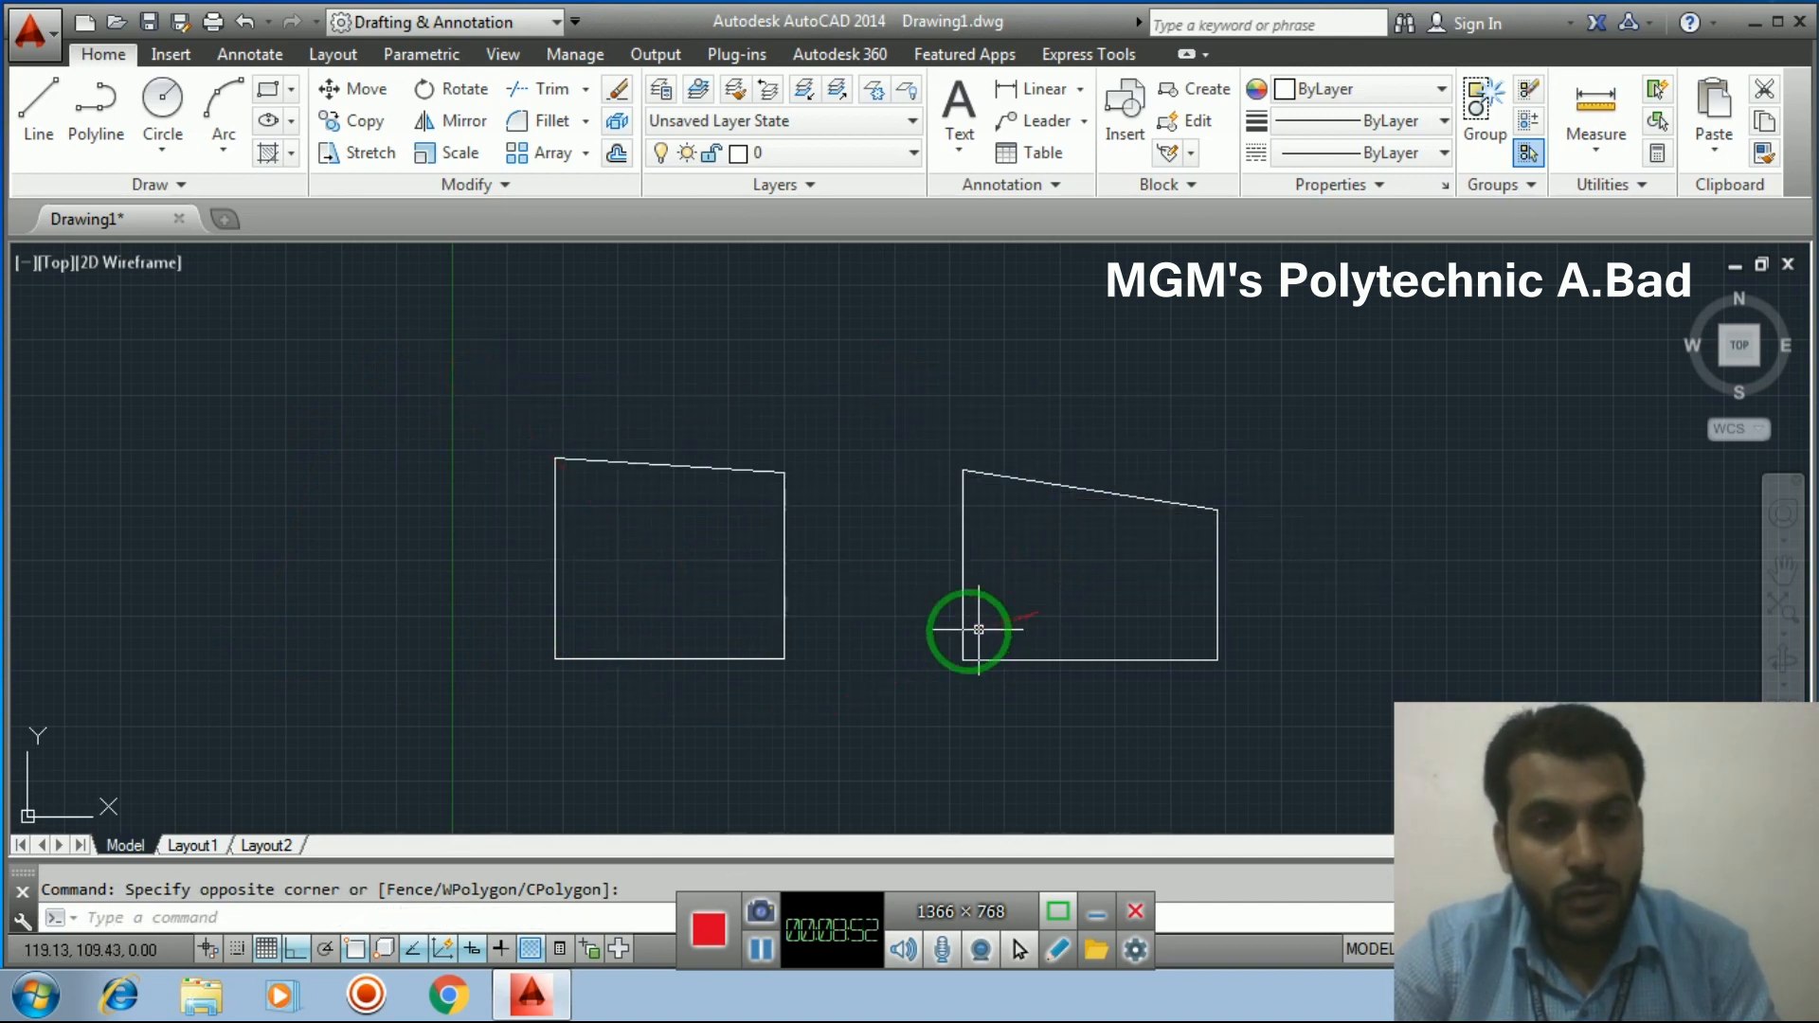
Select the lower and right lines of the line shape and the whole polyline with right-to-left crossing windows
left_click(872, 717)
left_click(736, 609)
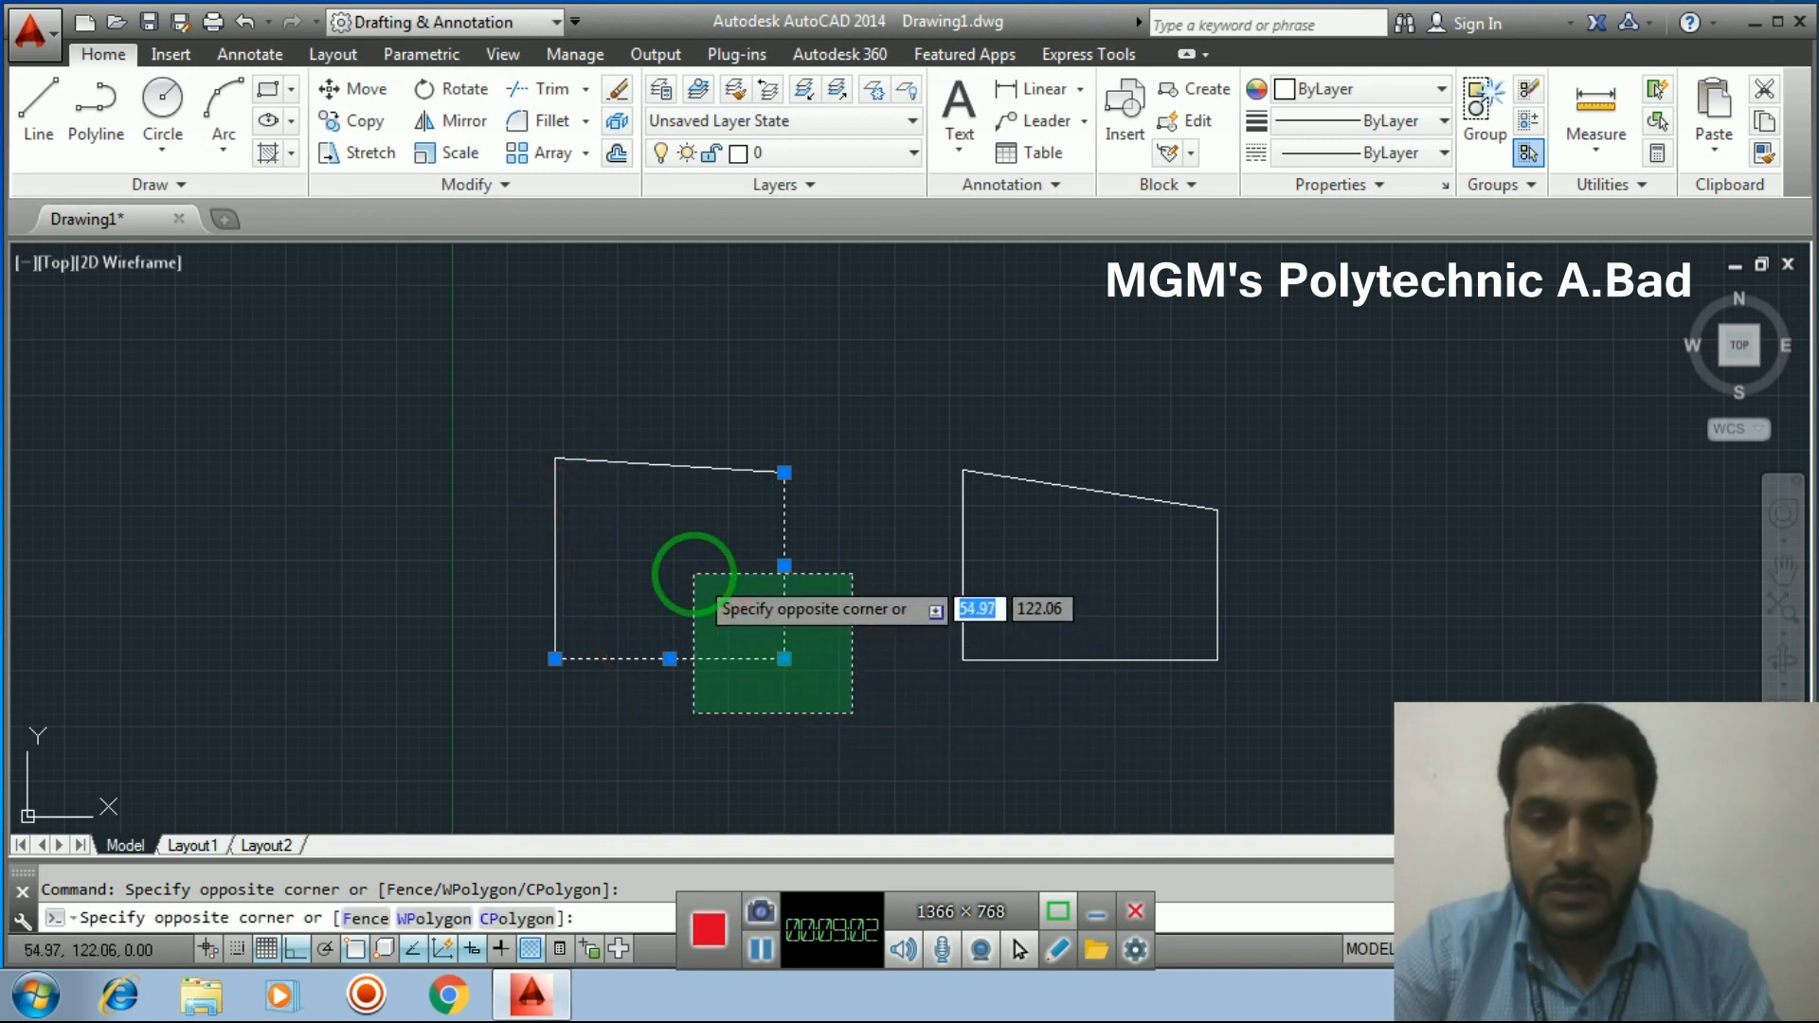
left_click(694, 574)
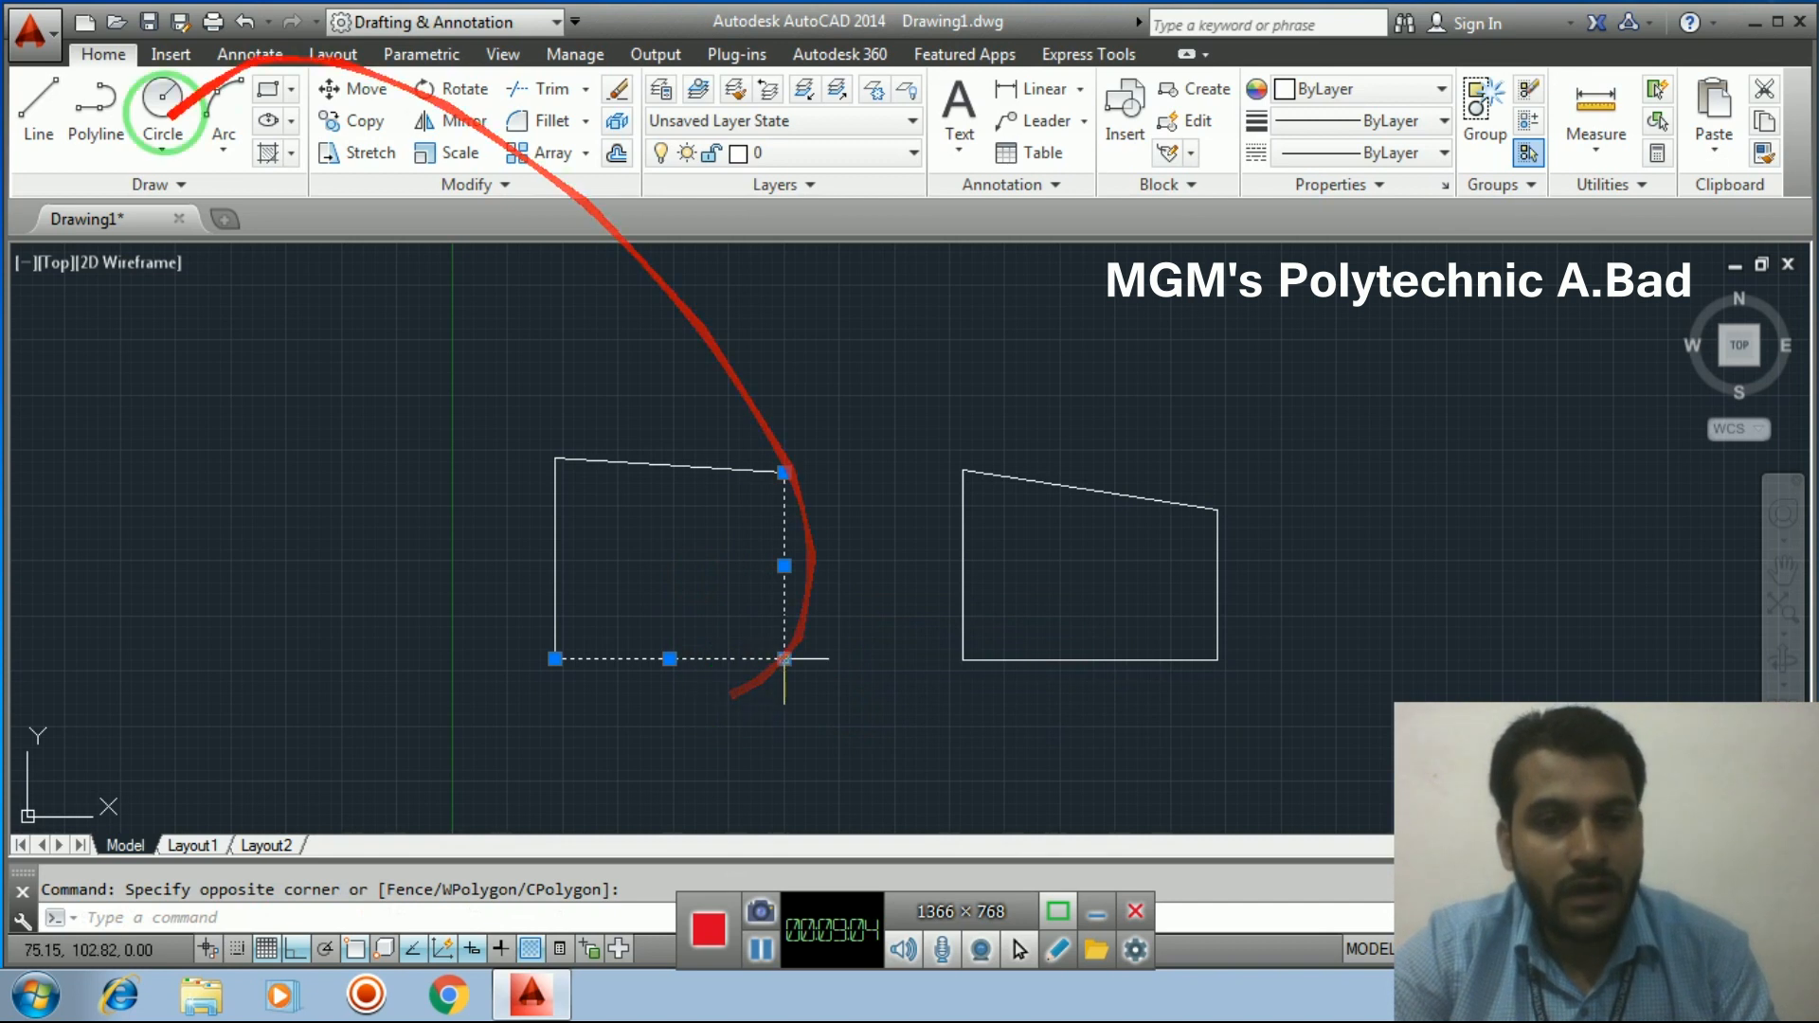
left_click(1300, 708)
left_click(1088, 577)
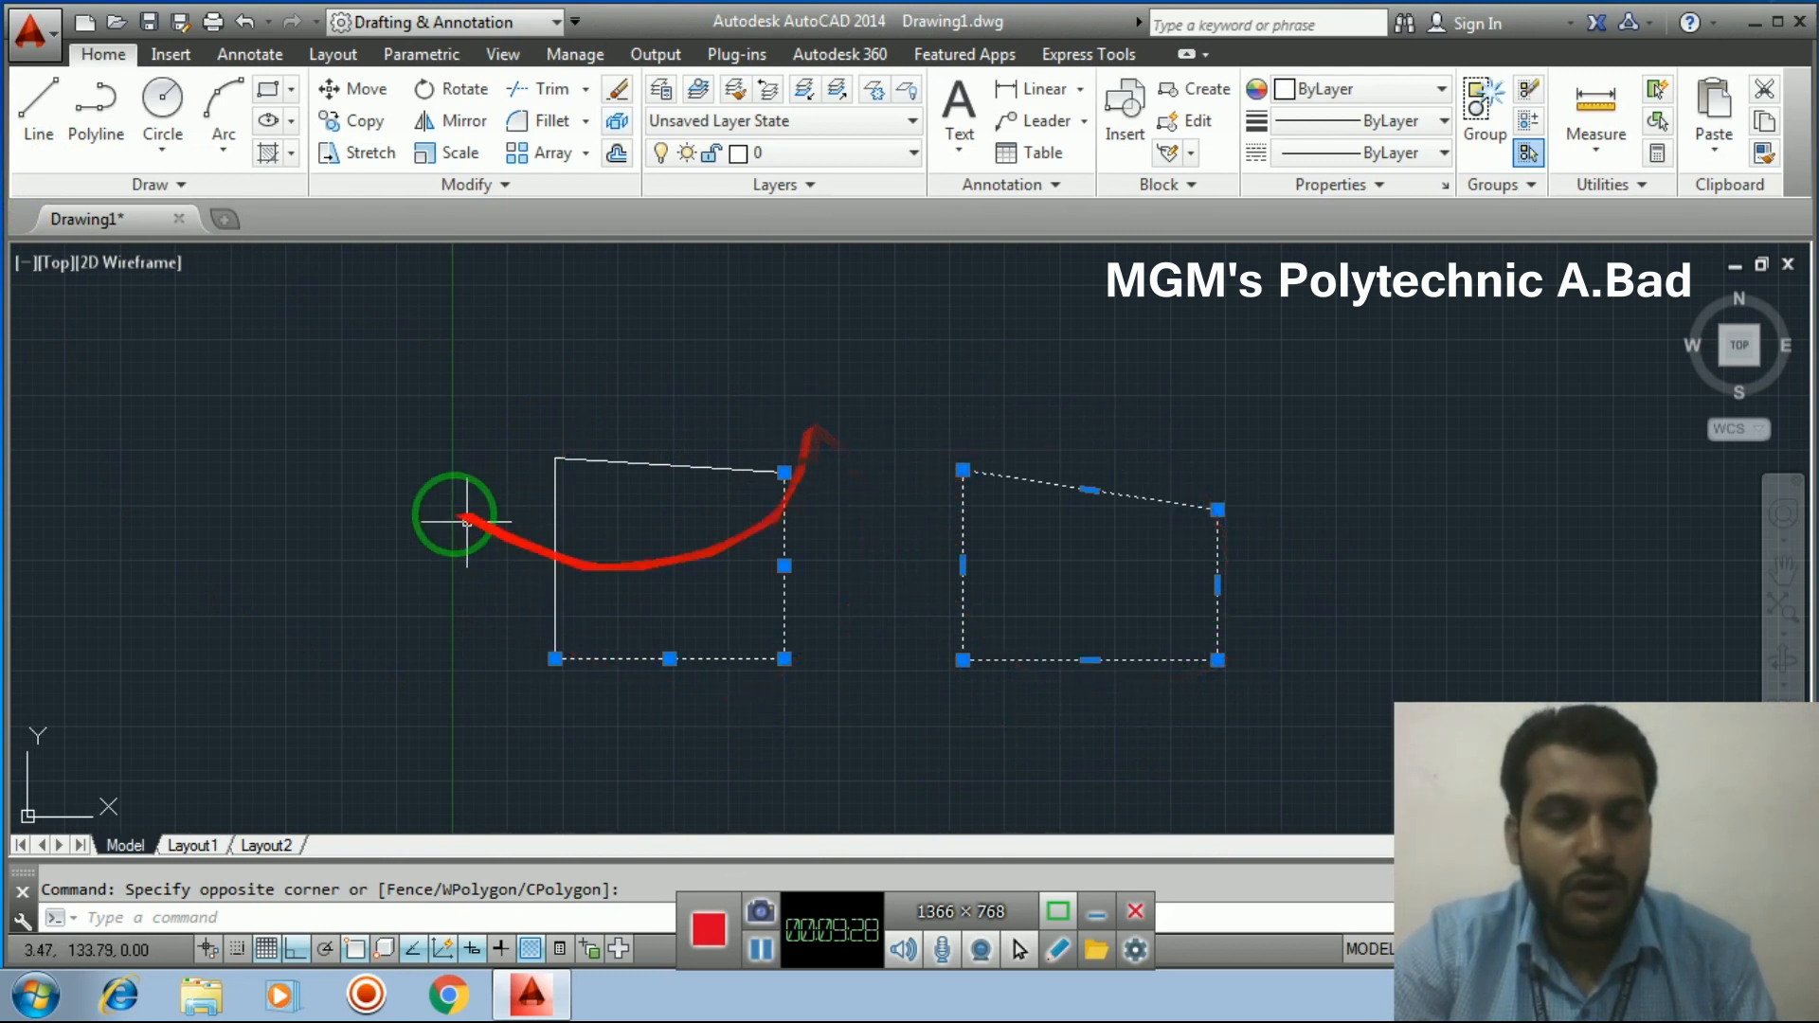
Enclose both four-sided shapes completely in one selection window and delete them
left_click(464, 380)
left_click(1284, 742)
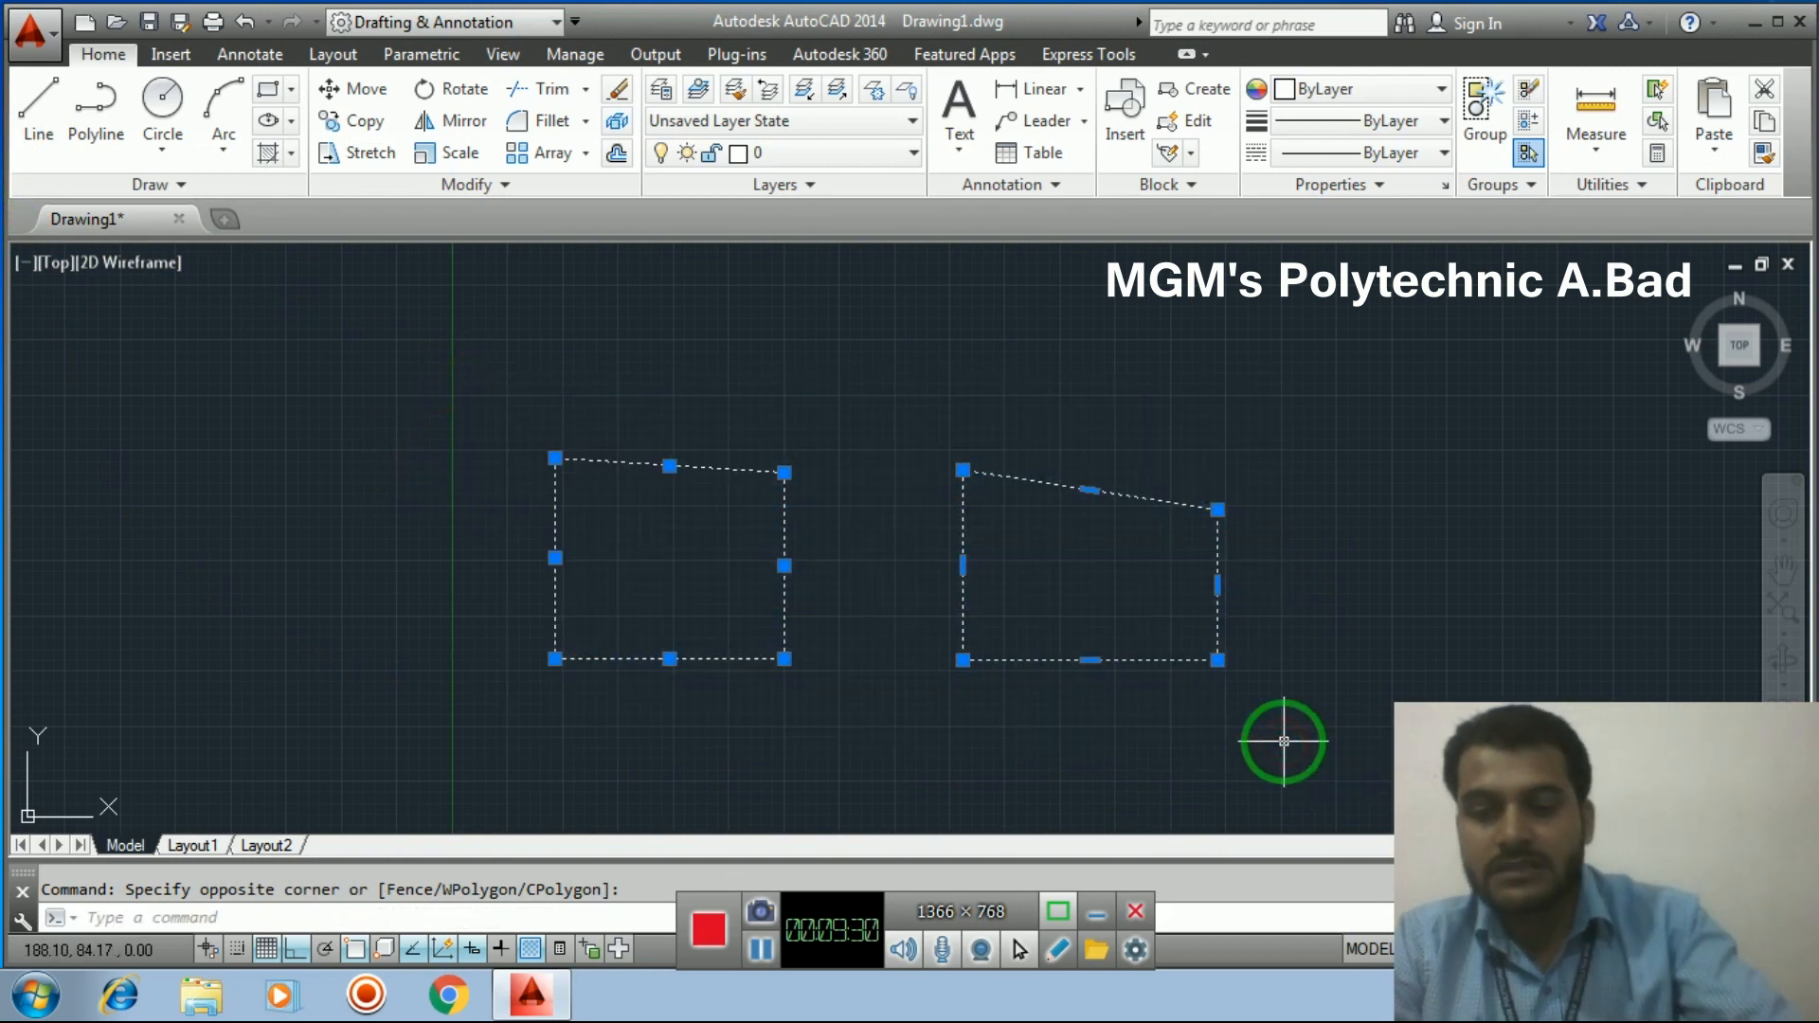
key("Delete")
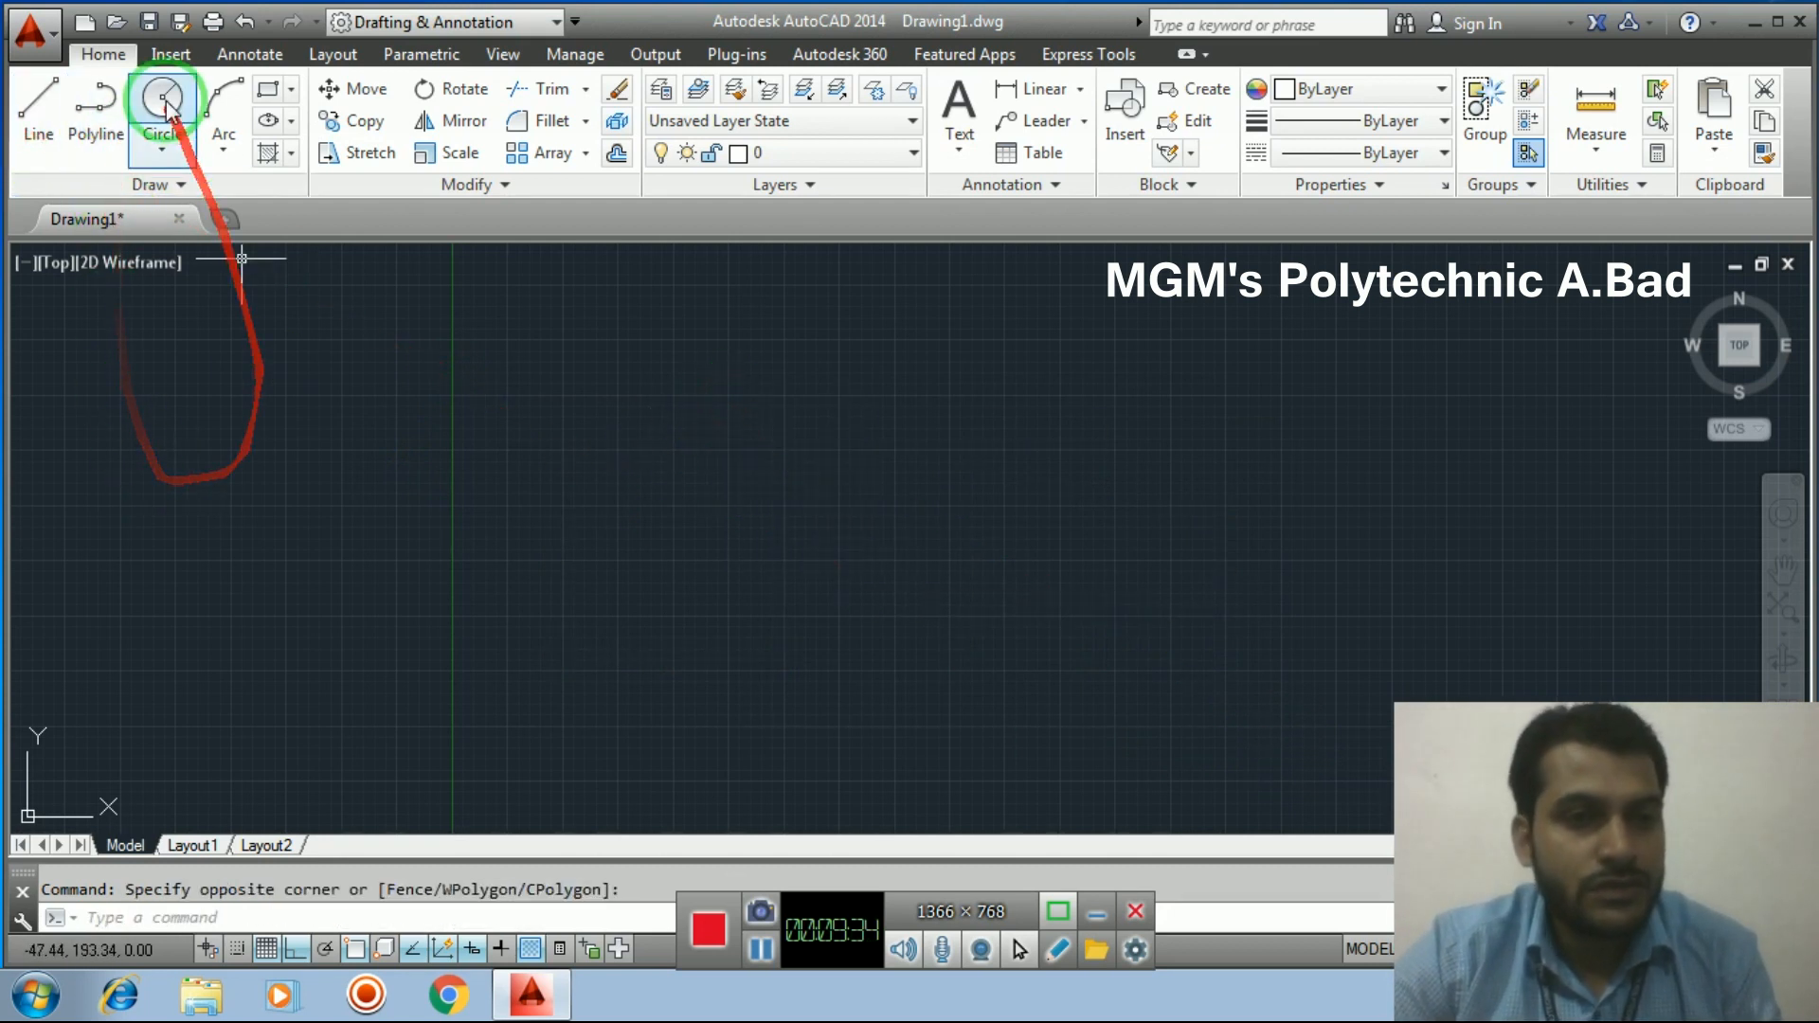
Draw a horizontal line 80 units long to the right of the Y axis with the Line tool
left_click(163, 152)
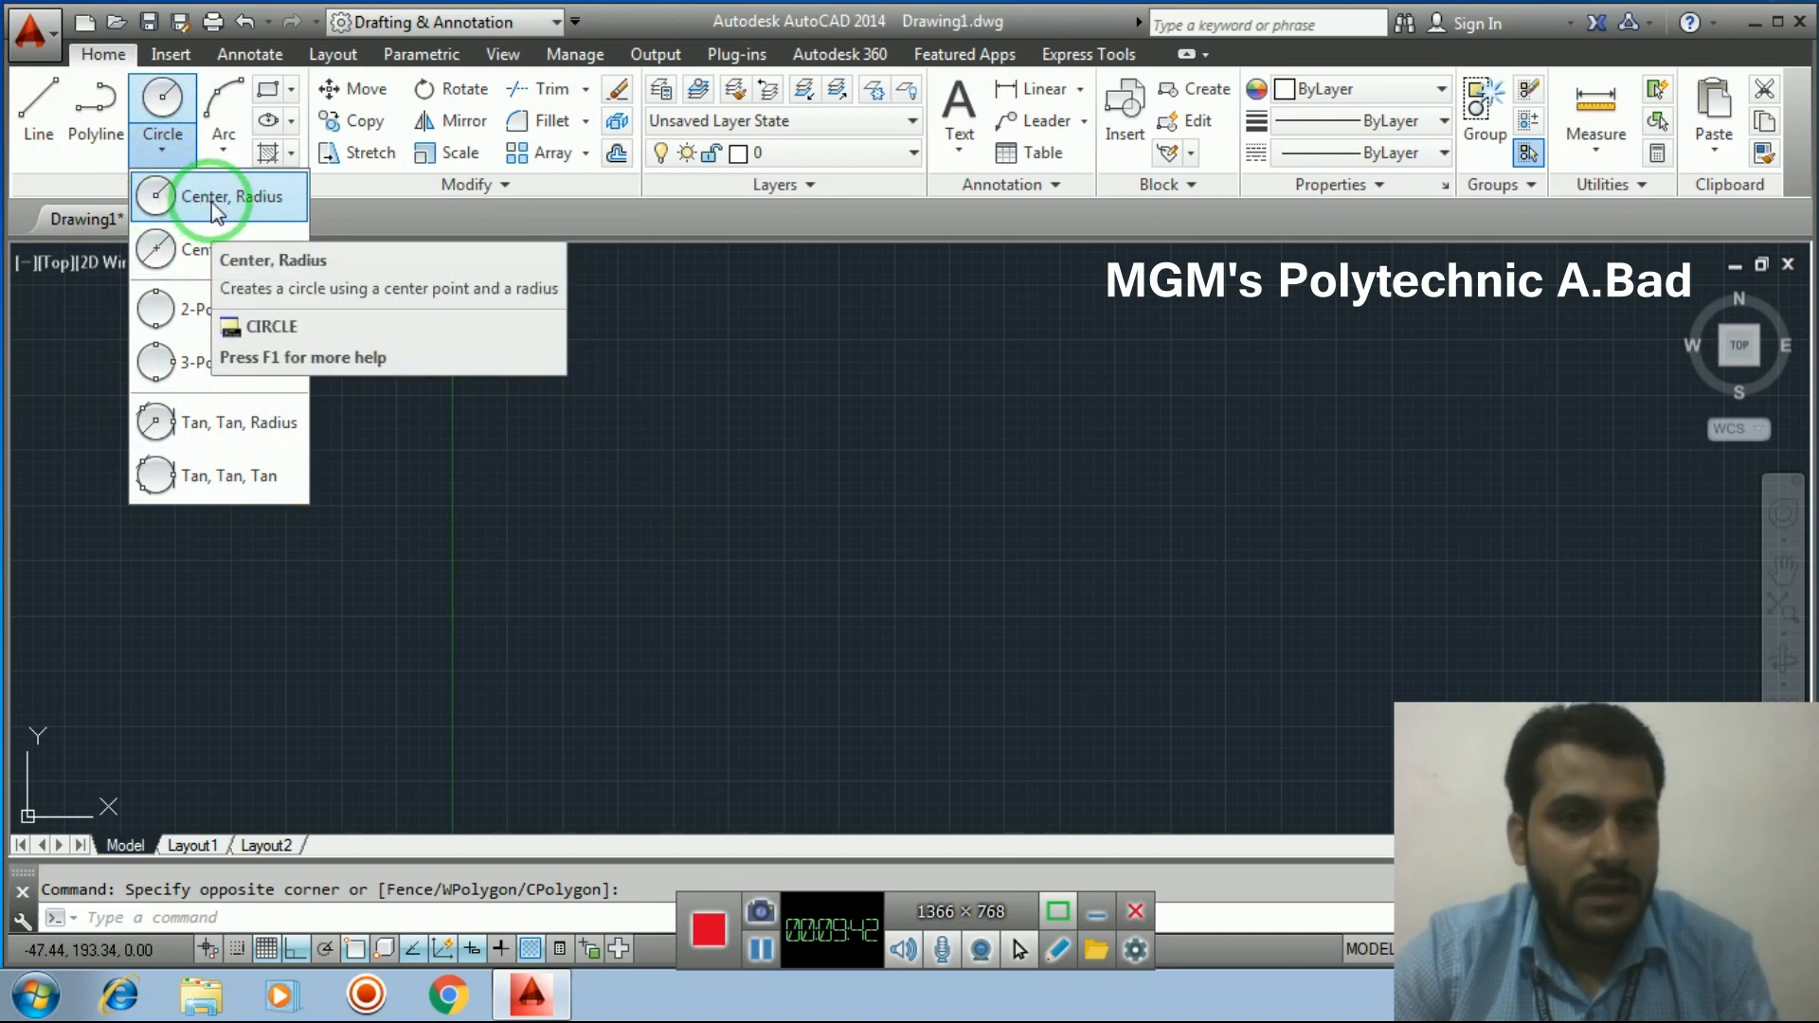
left_click(35, 114)
left_click(659, 547)
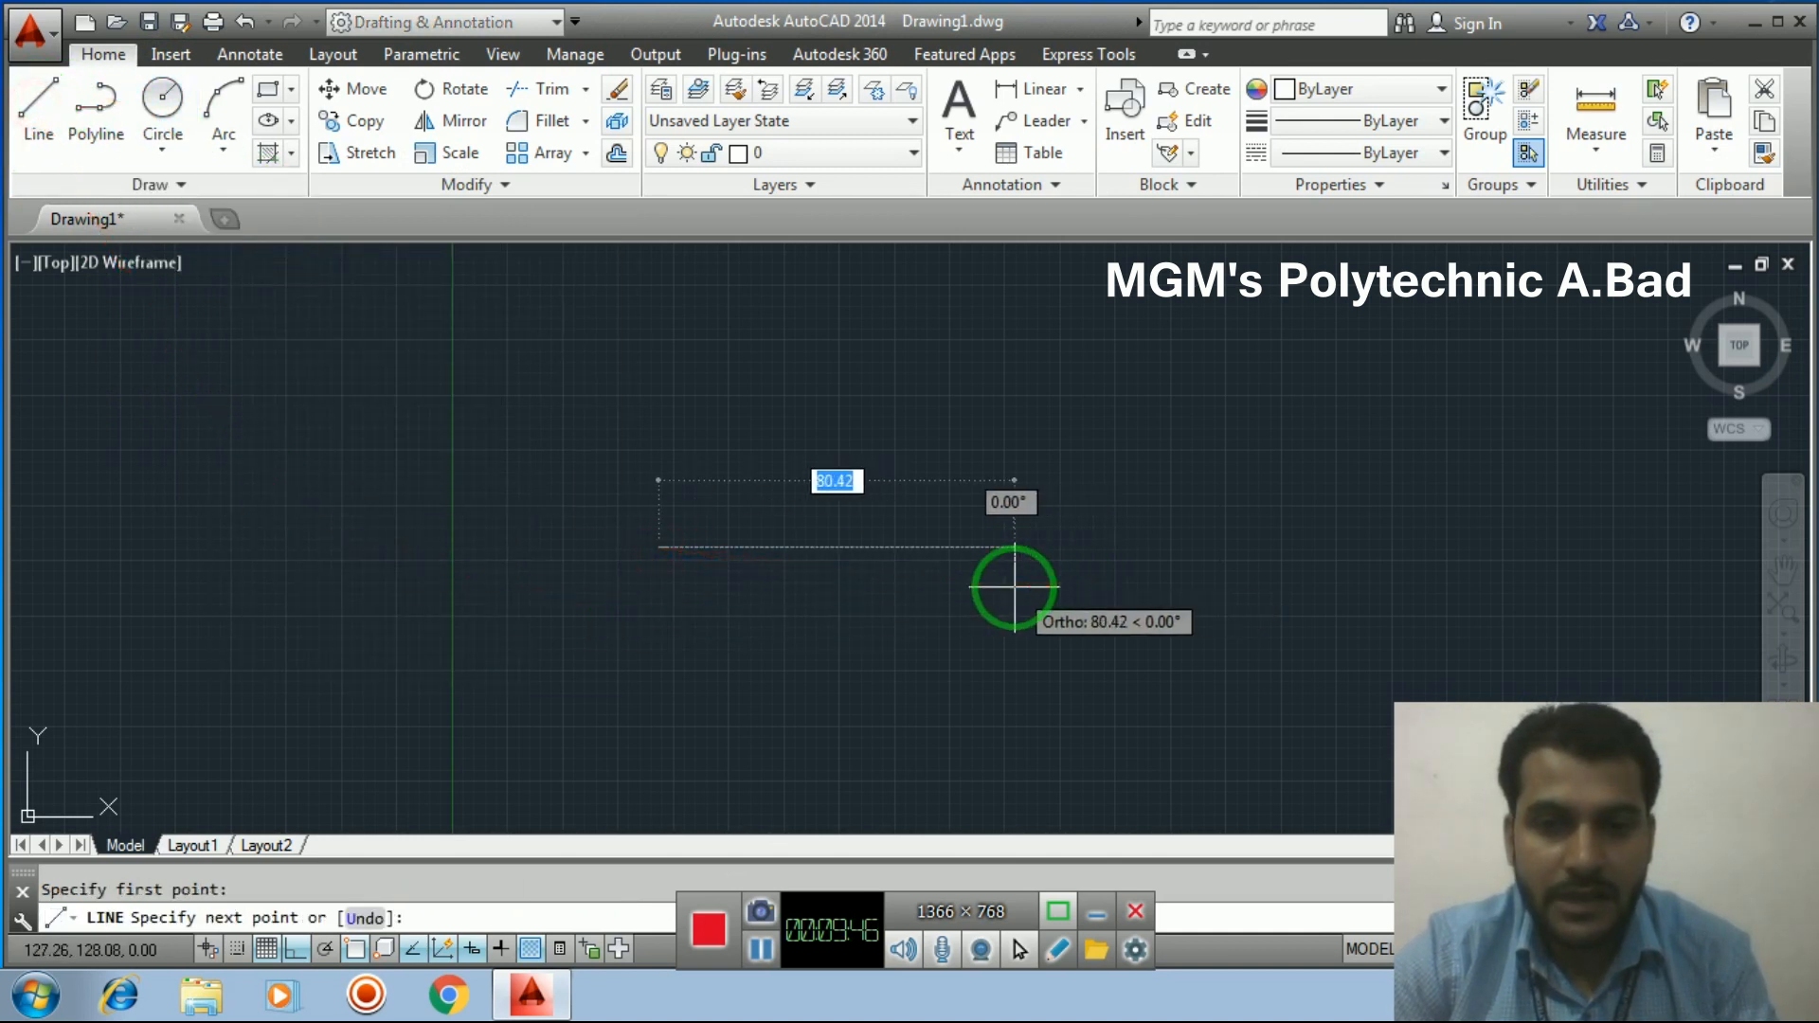
type("80")
key("Return")
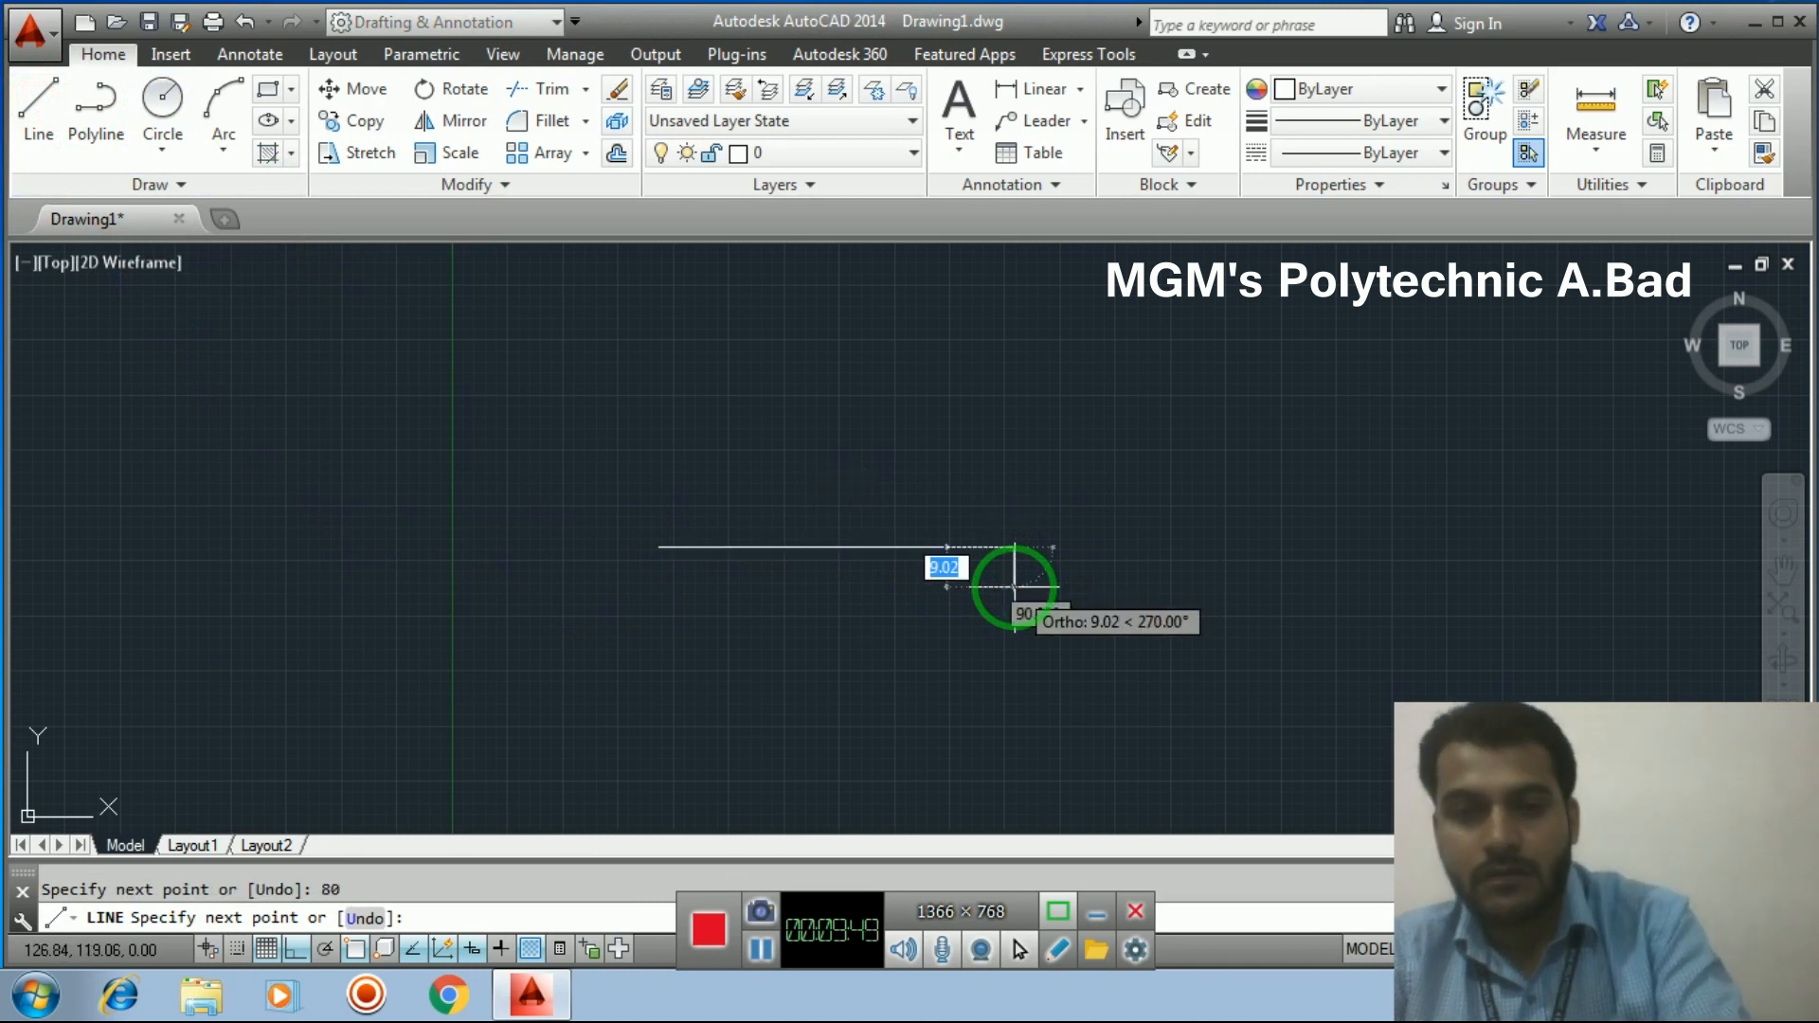
key("Escape")
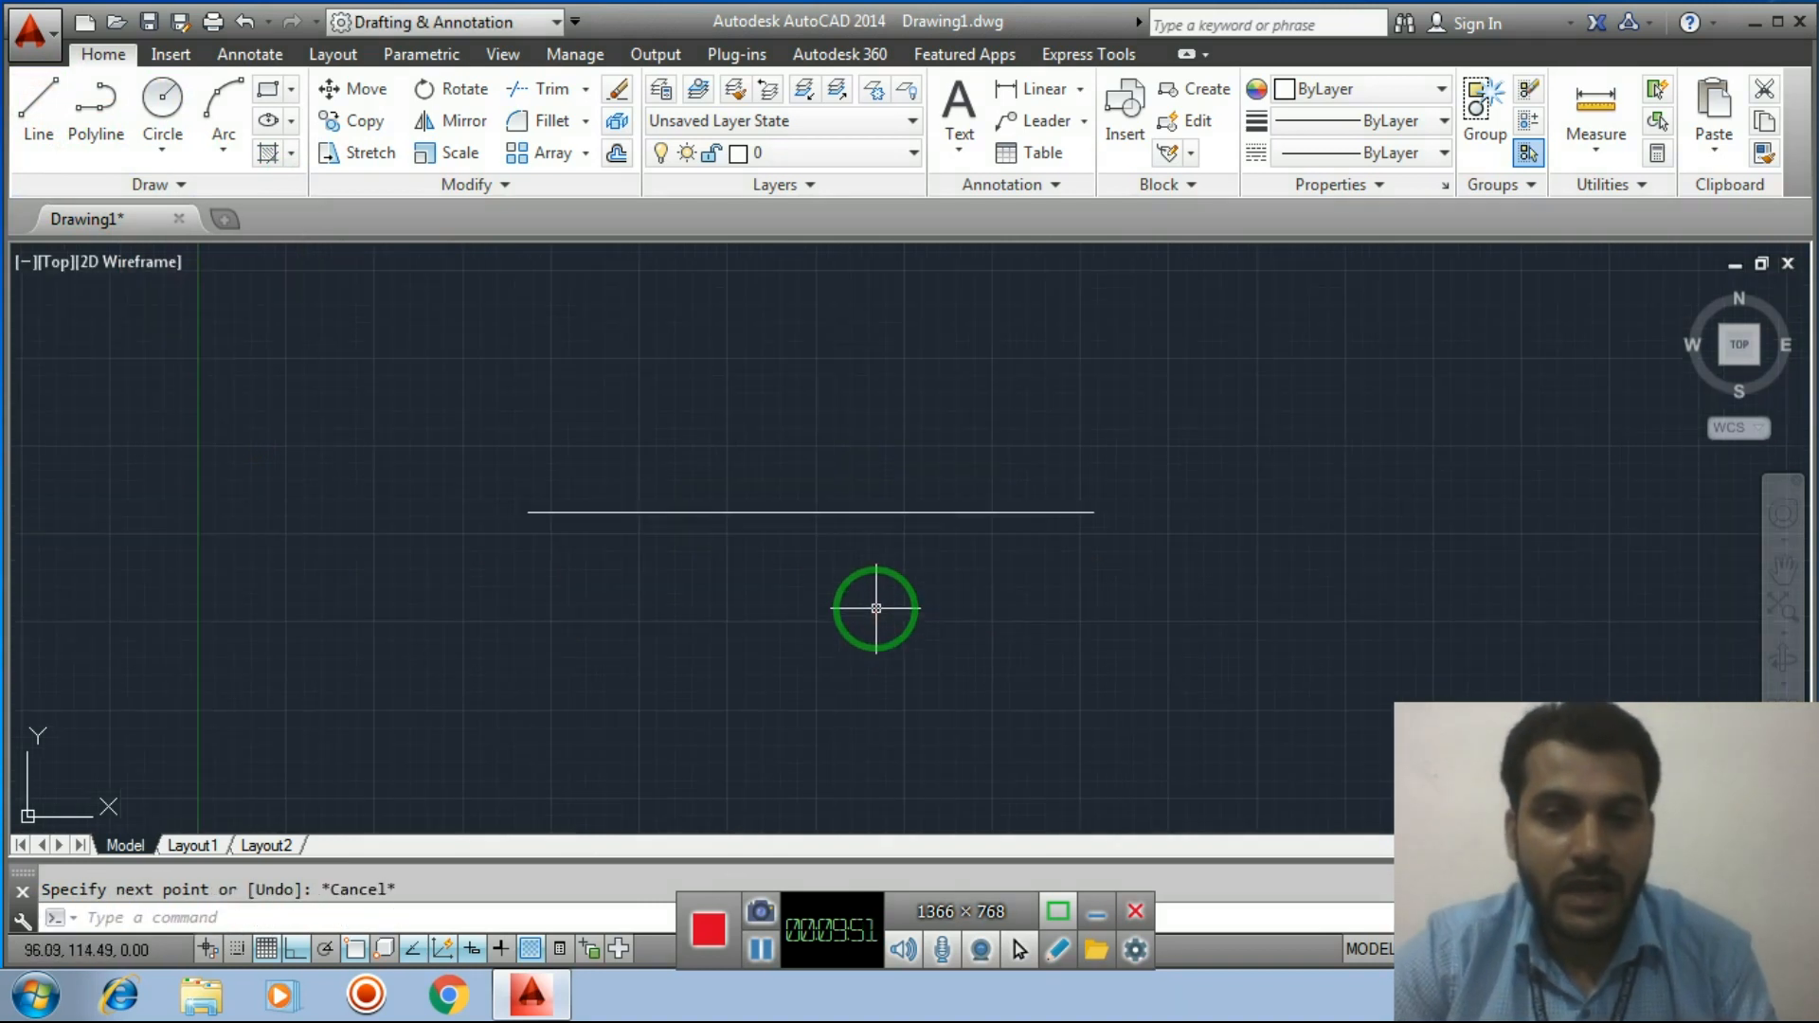
Draw a Center, Radius circle with a radius of 20 centred on the horizontal line's left endpoint
middle_click_drag(876, 608, 904, 628)
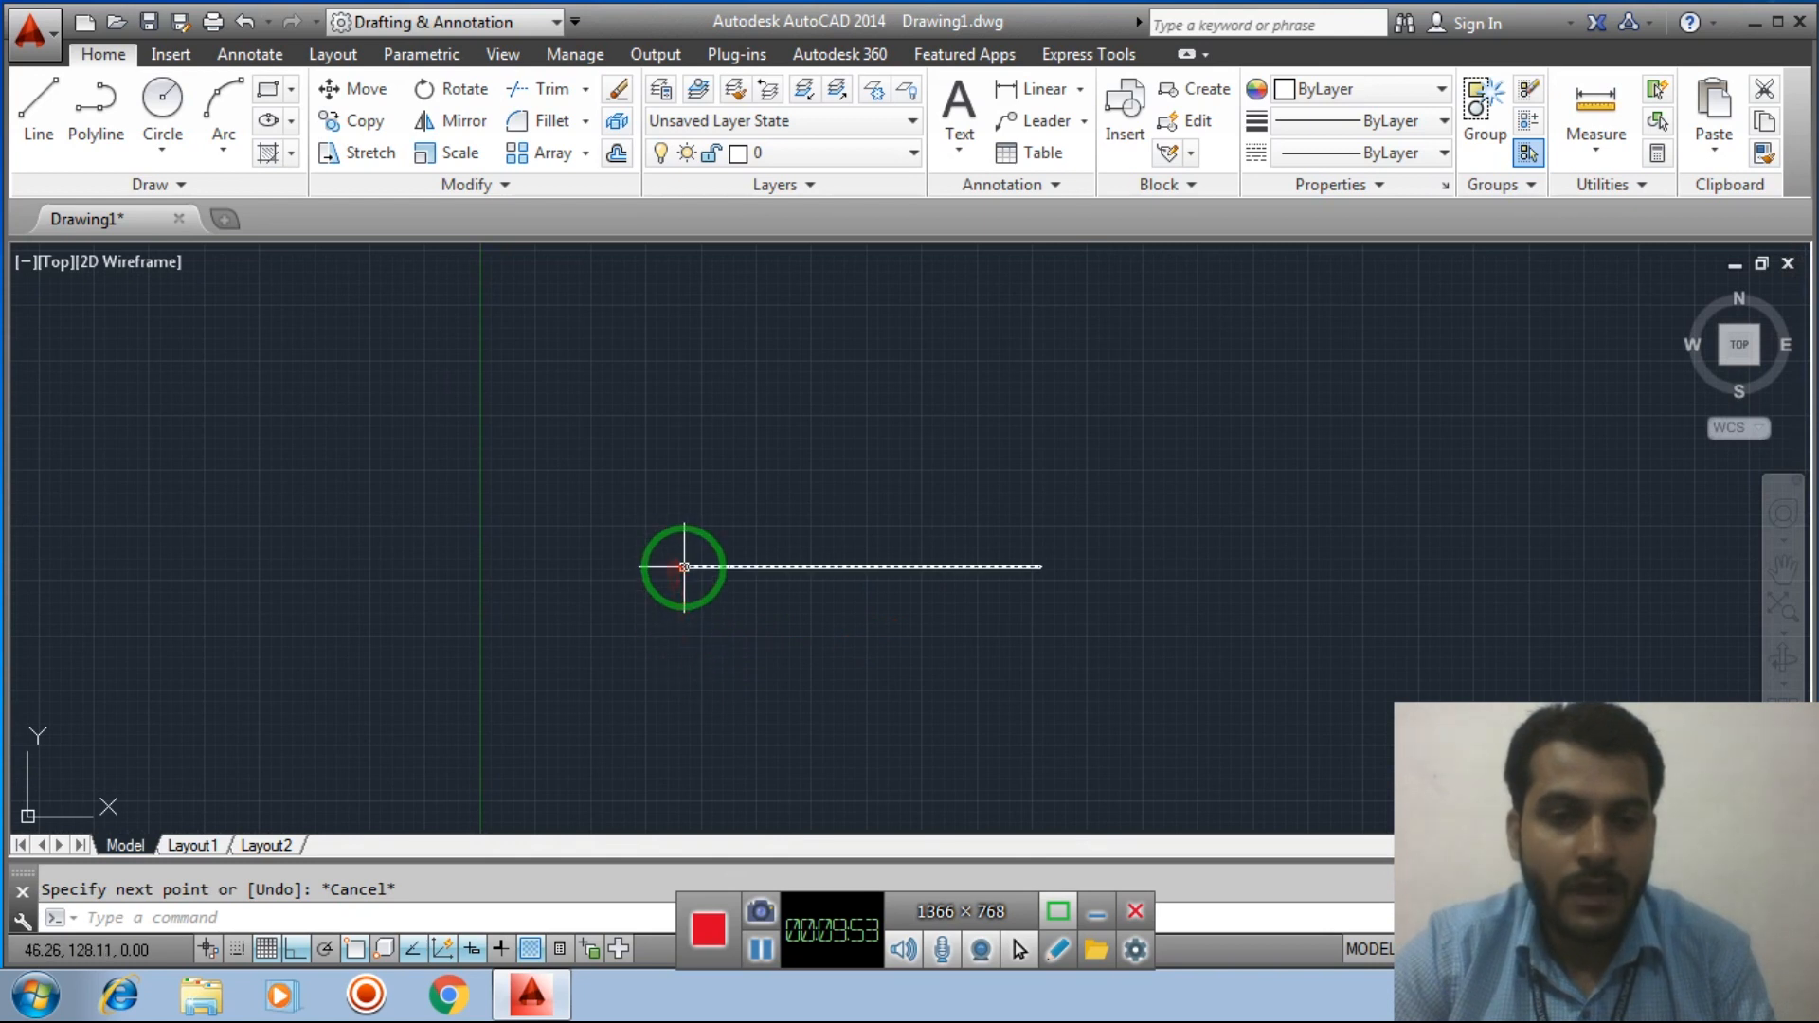
left_click(162, 151)
left_click(180, 194)
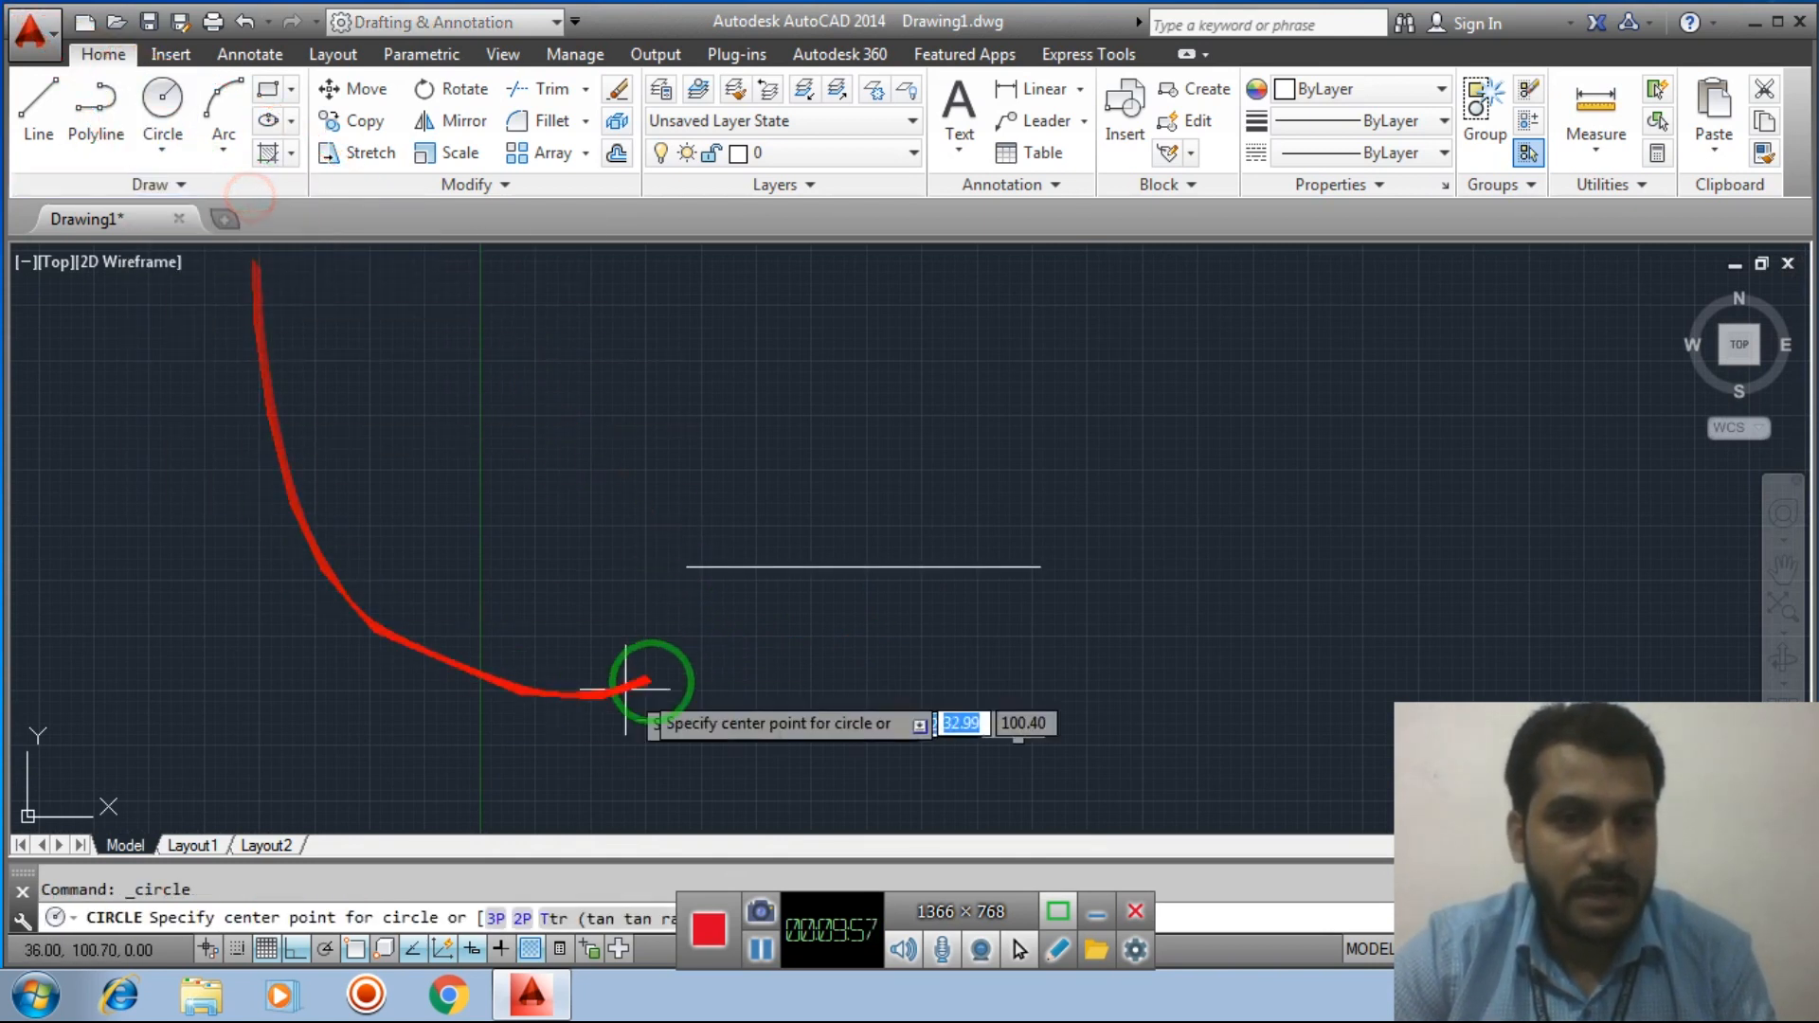
left_click(686, 566)
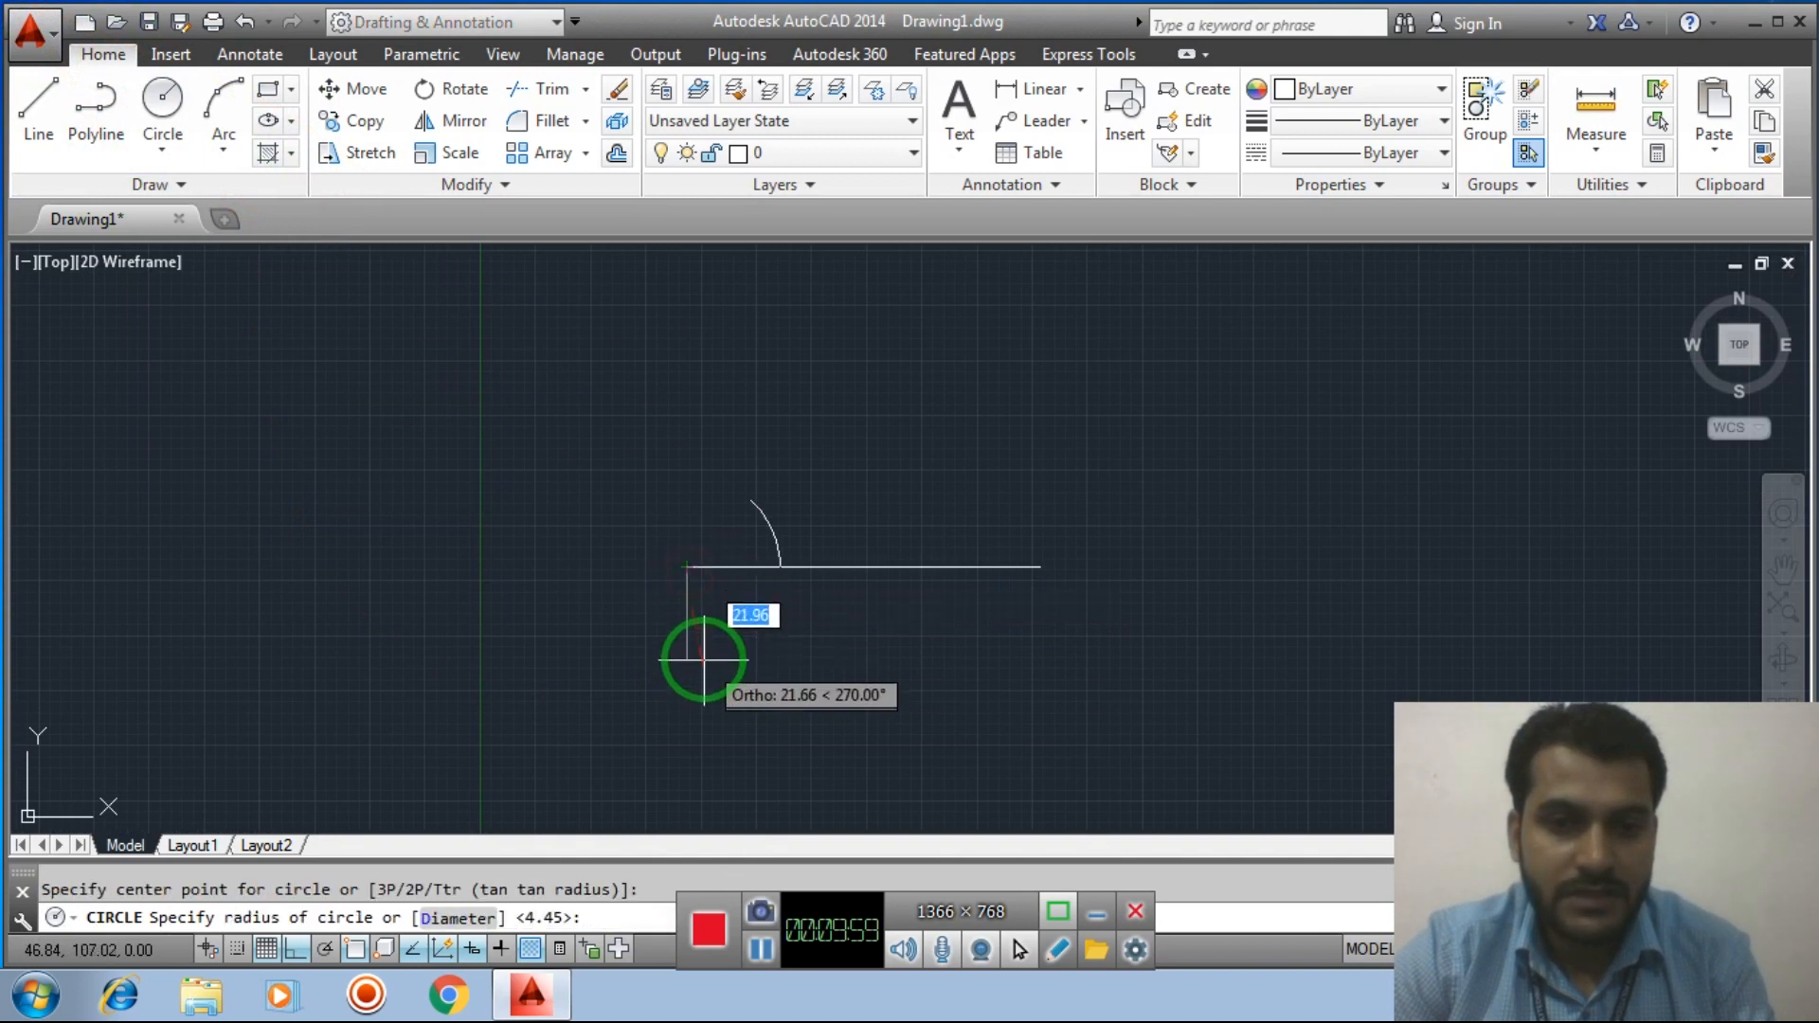
type("20")
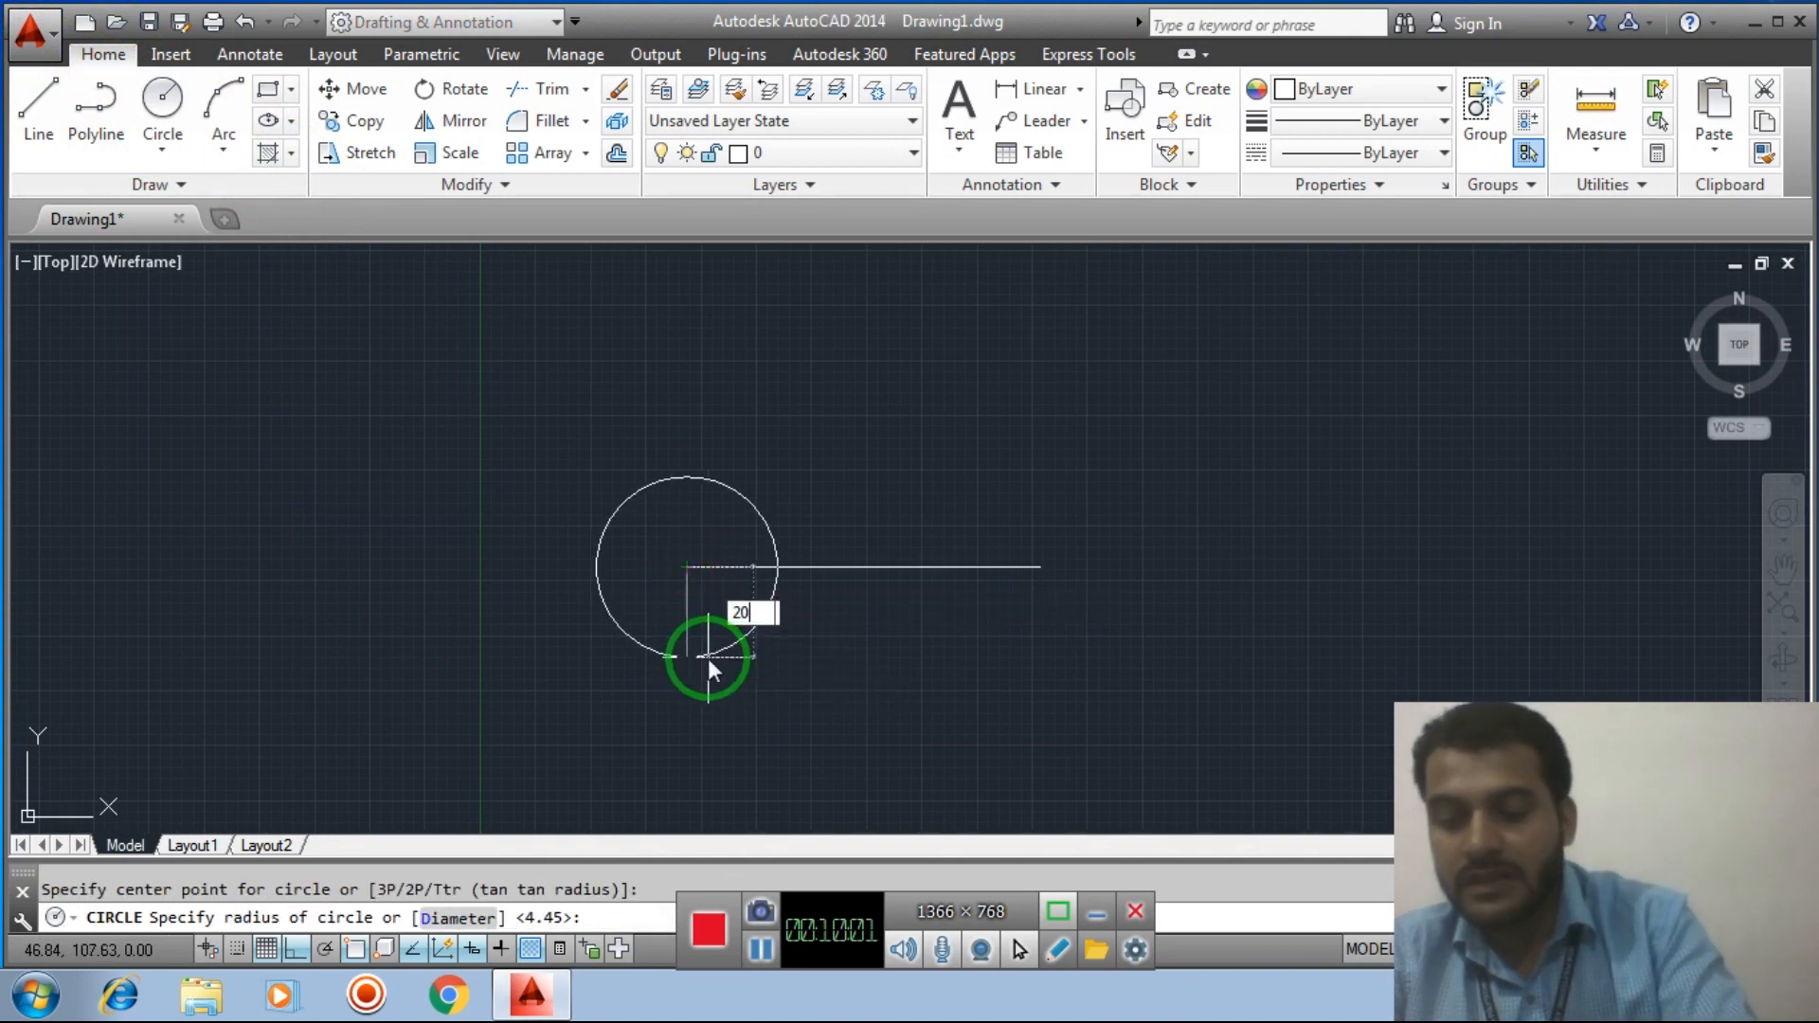
key("Return")
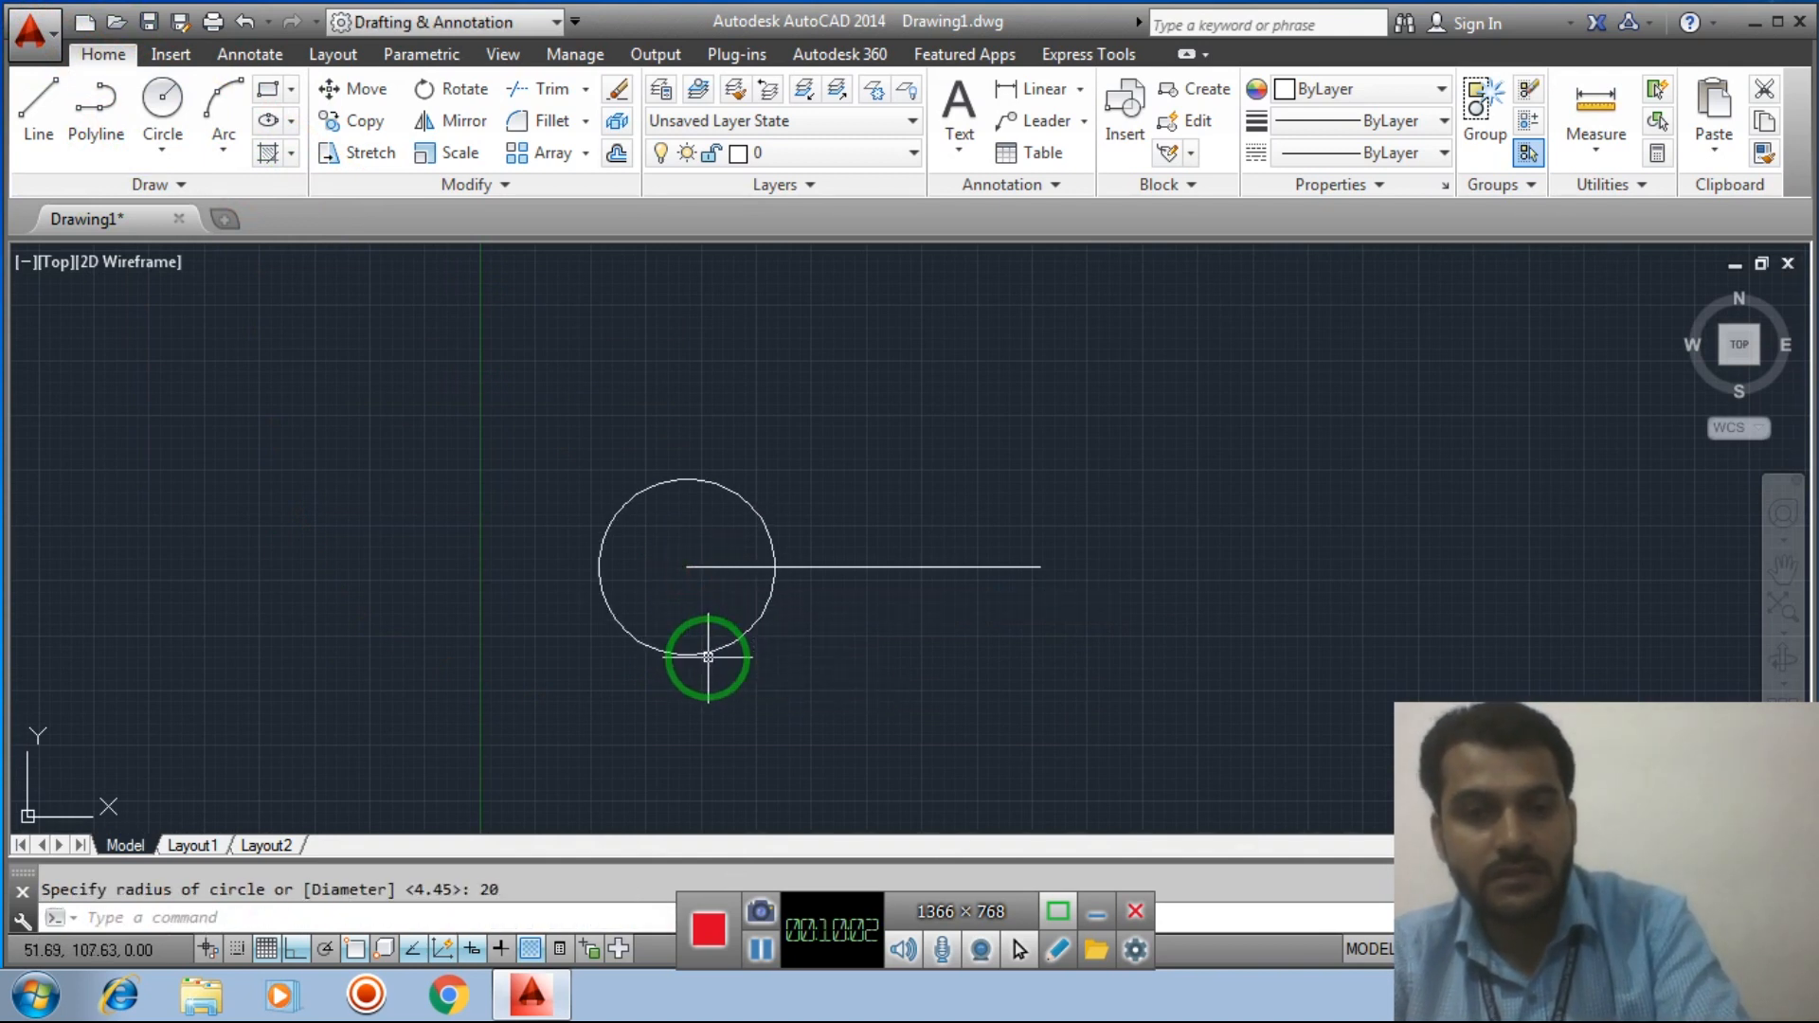
Draw a Center, Diameter circle with a diameter of 40 centred on the horizontal line's right endpoint
left_click(161, 138)
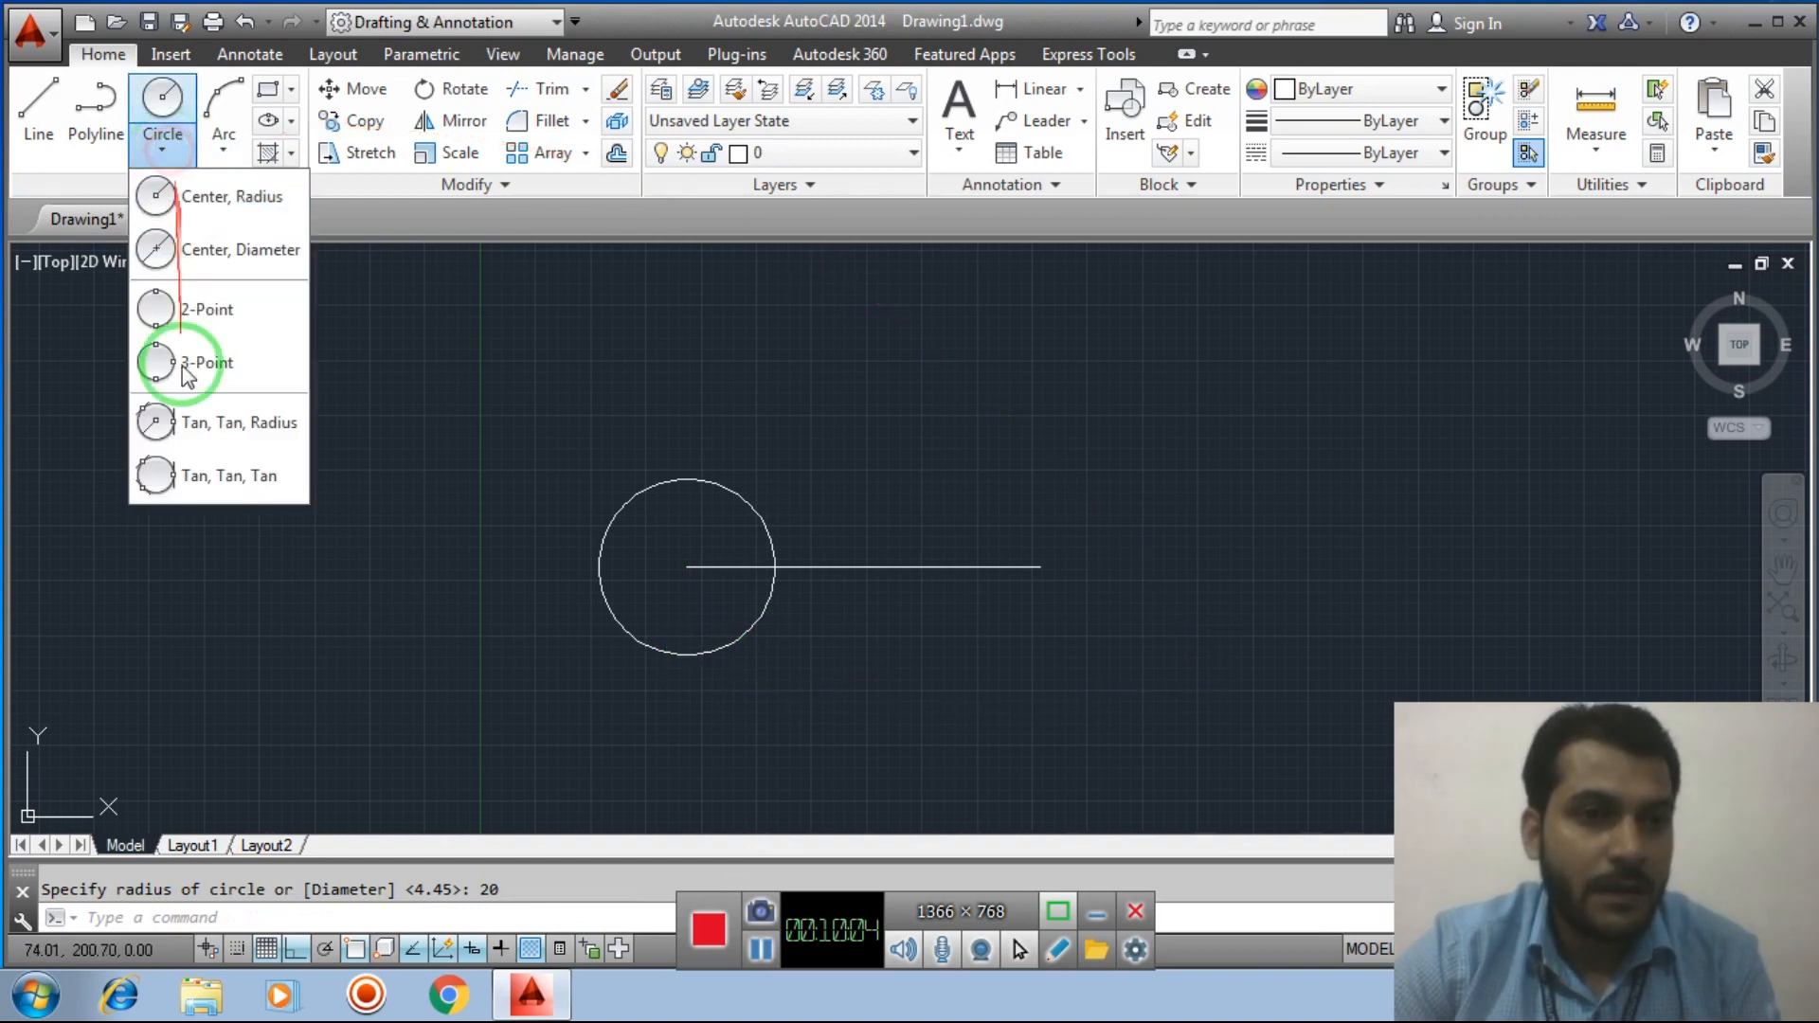
left_click(212, 266)
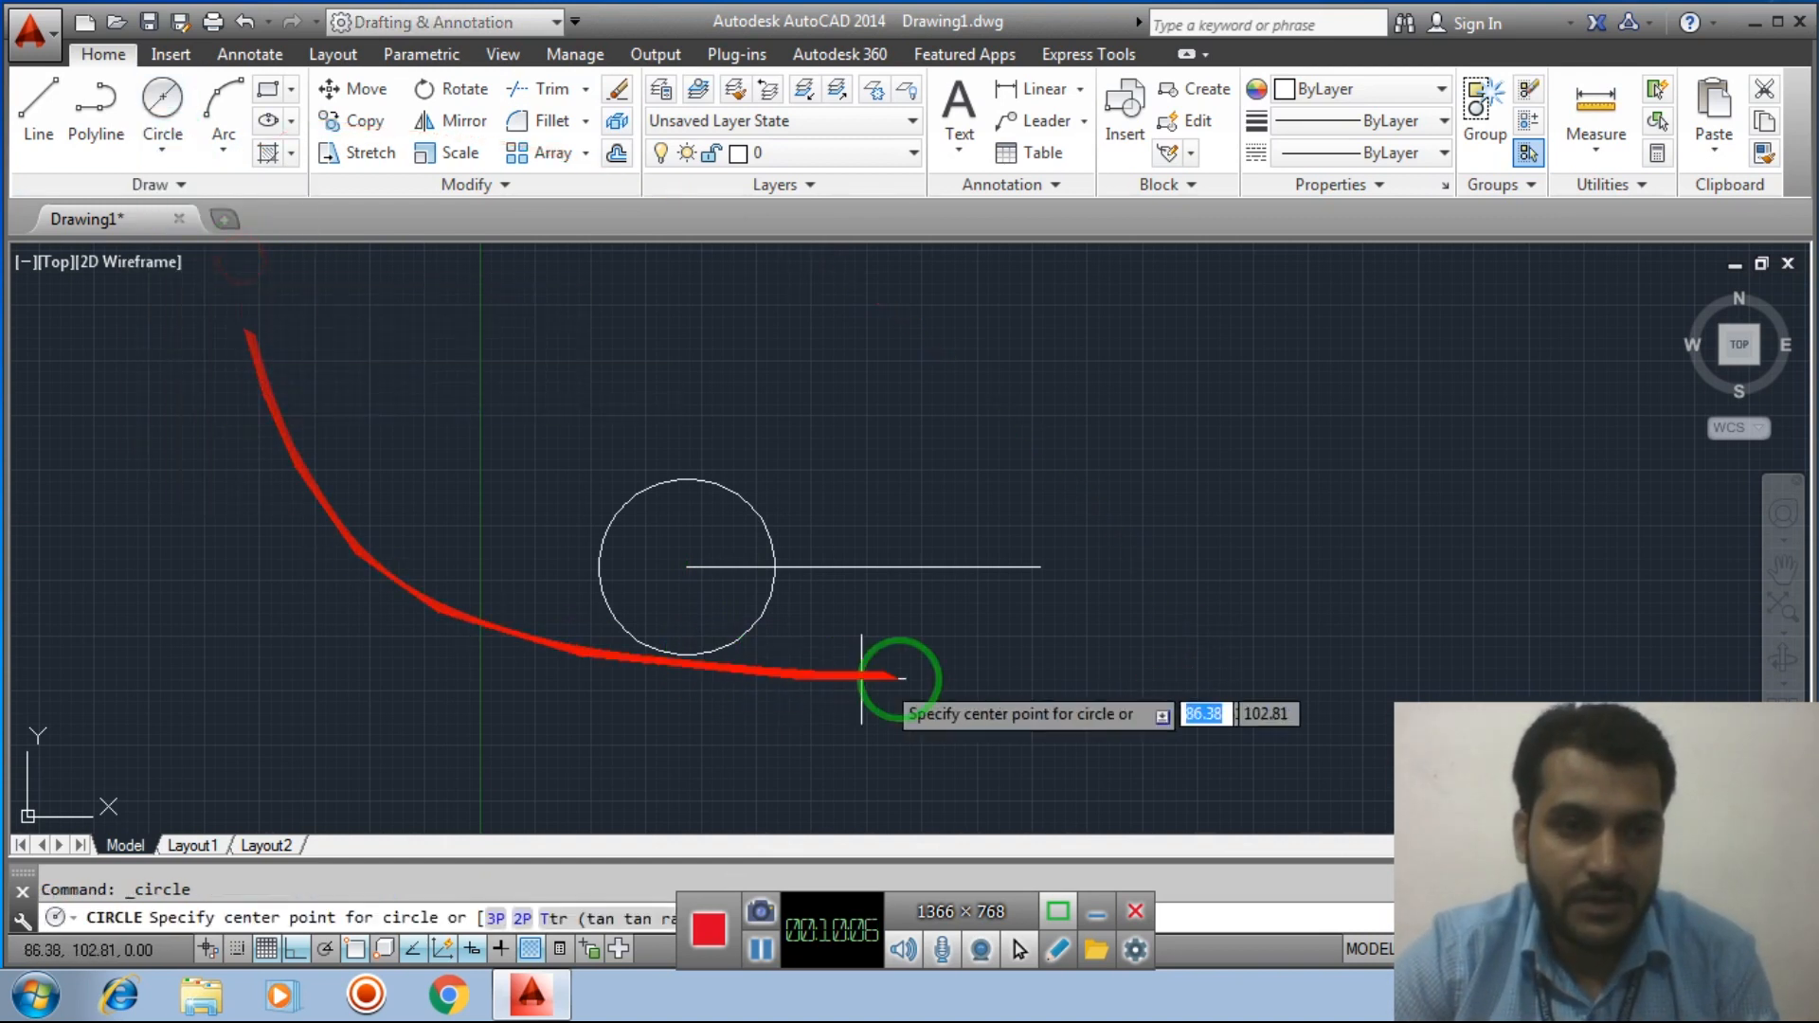
left_click(1044, 572)
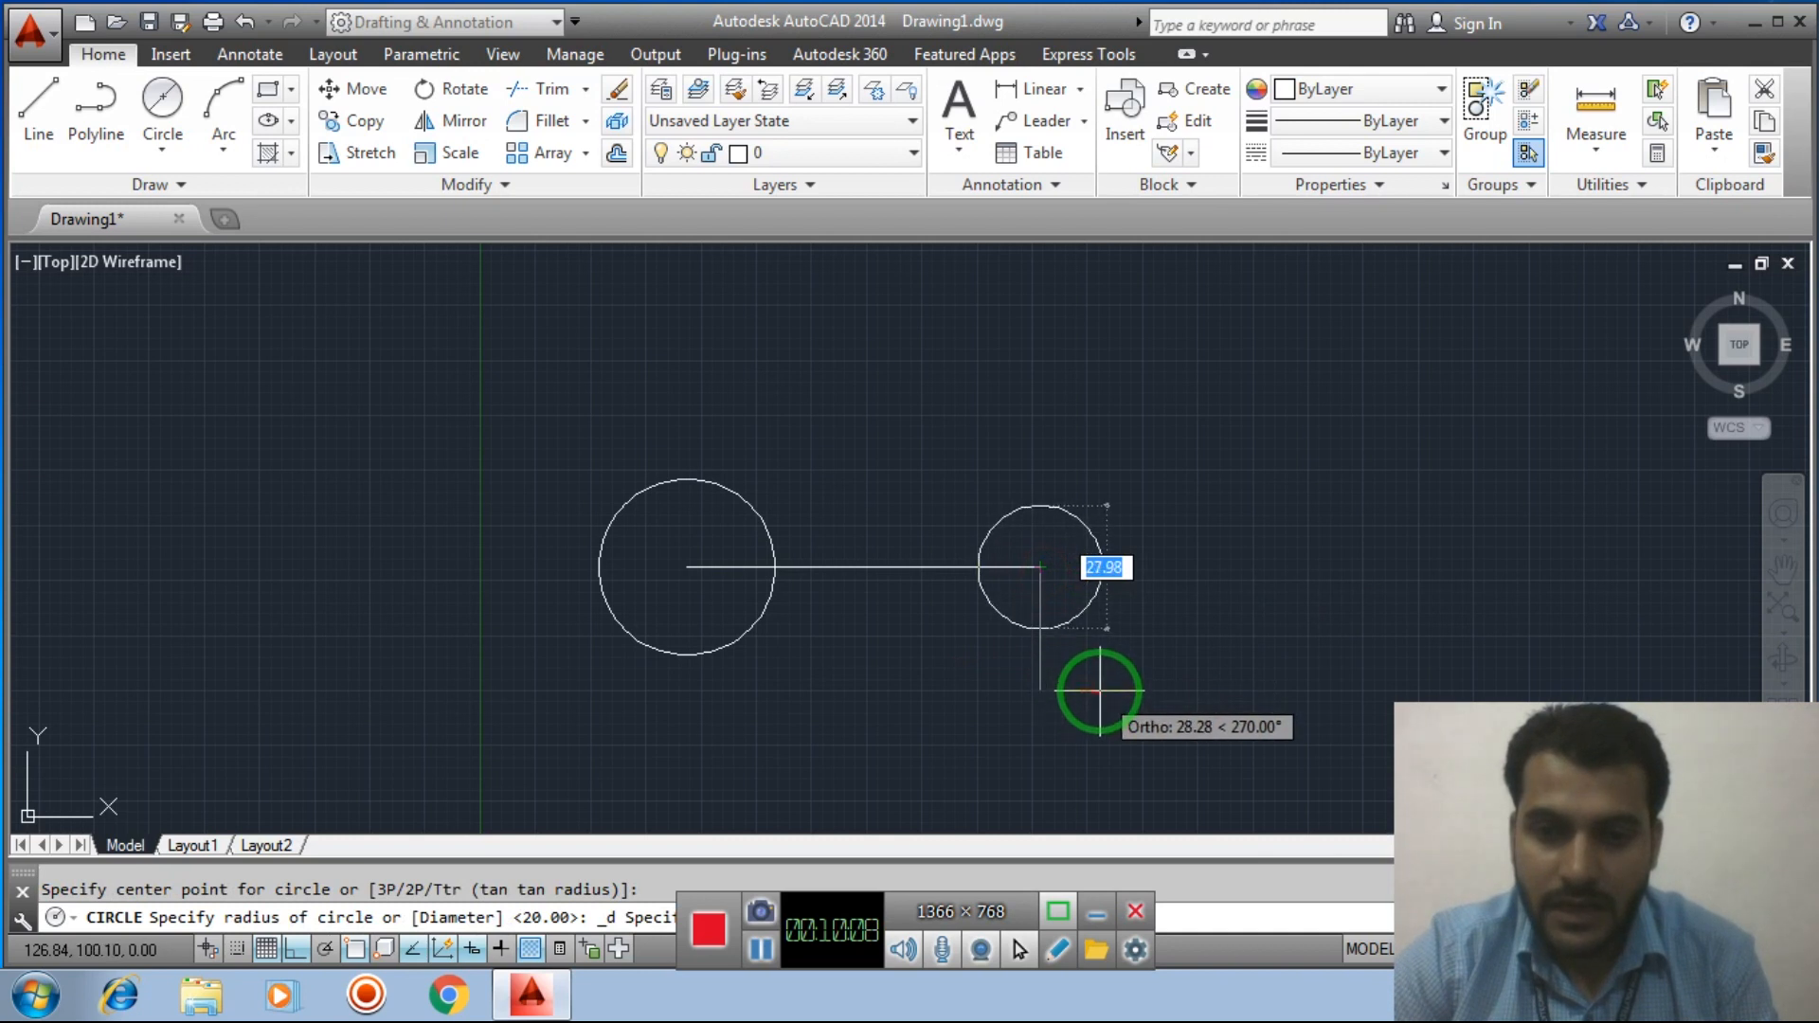
key("Return")
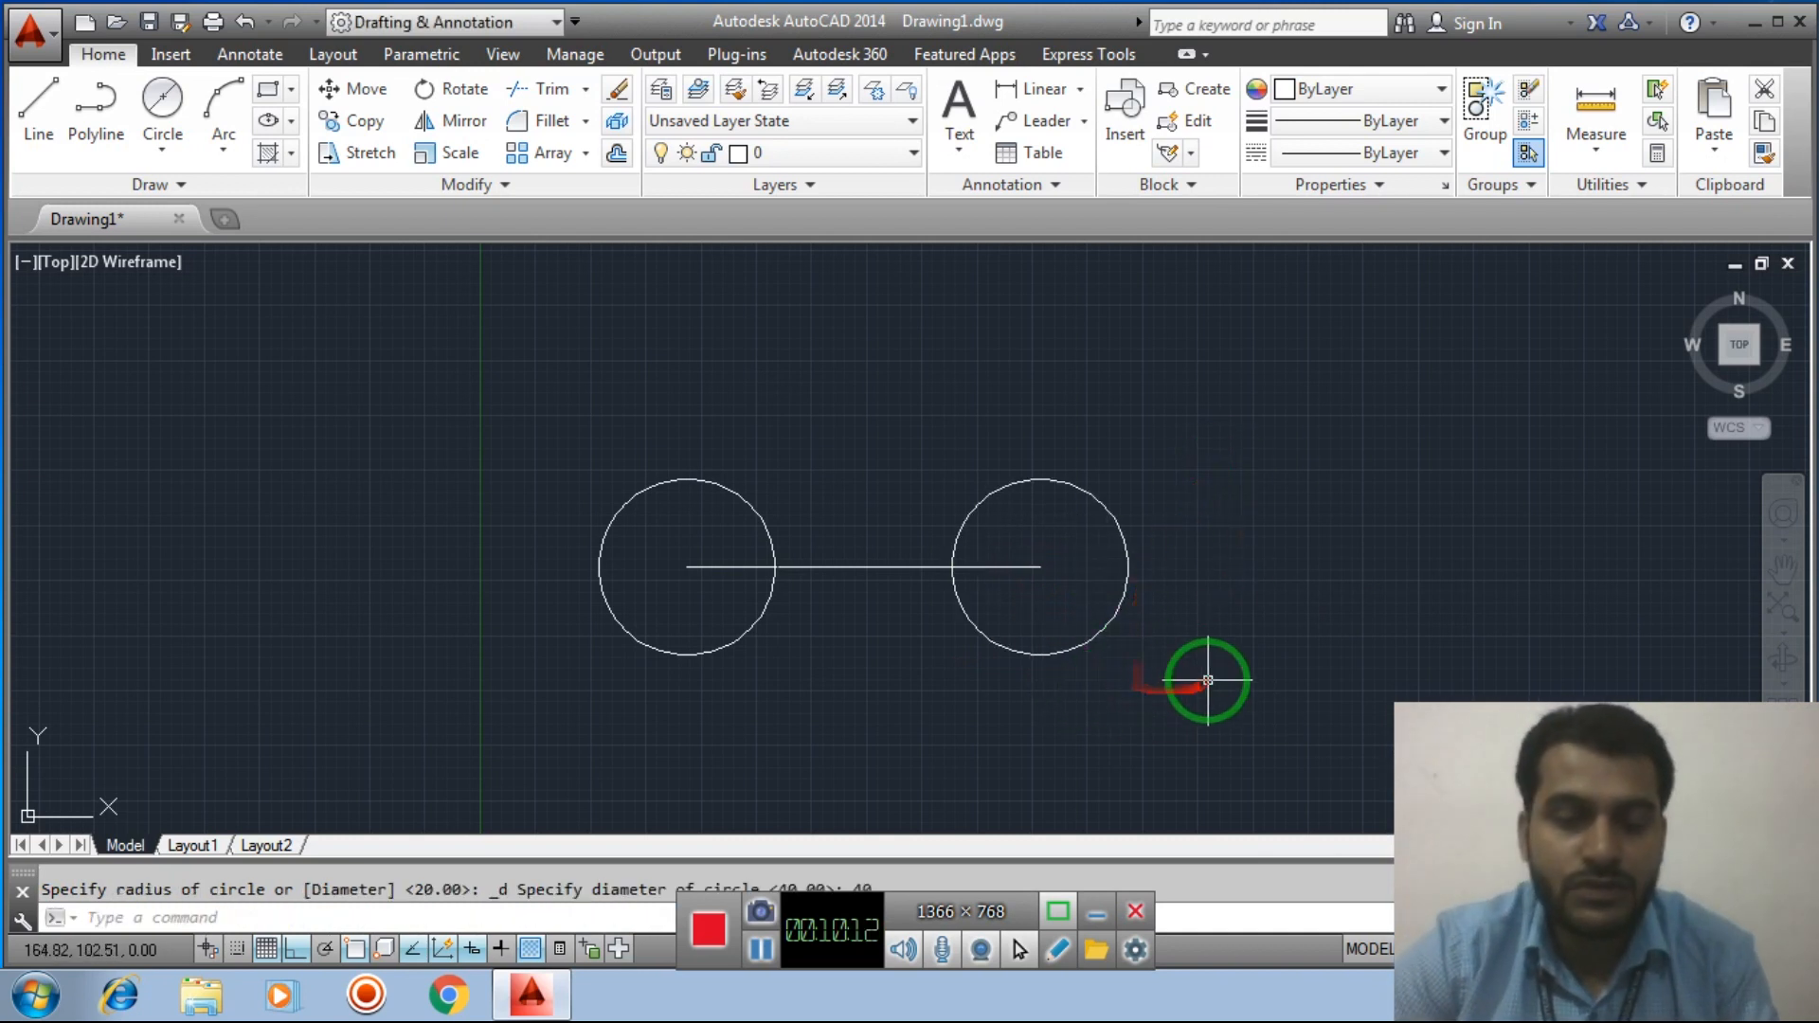
Delete the circles at both ends of the horizontal line, selecting each with a crossing window and keeping the line
left_click(1201, 673)
left_click(1037, 540)
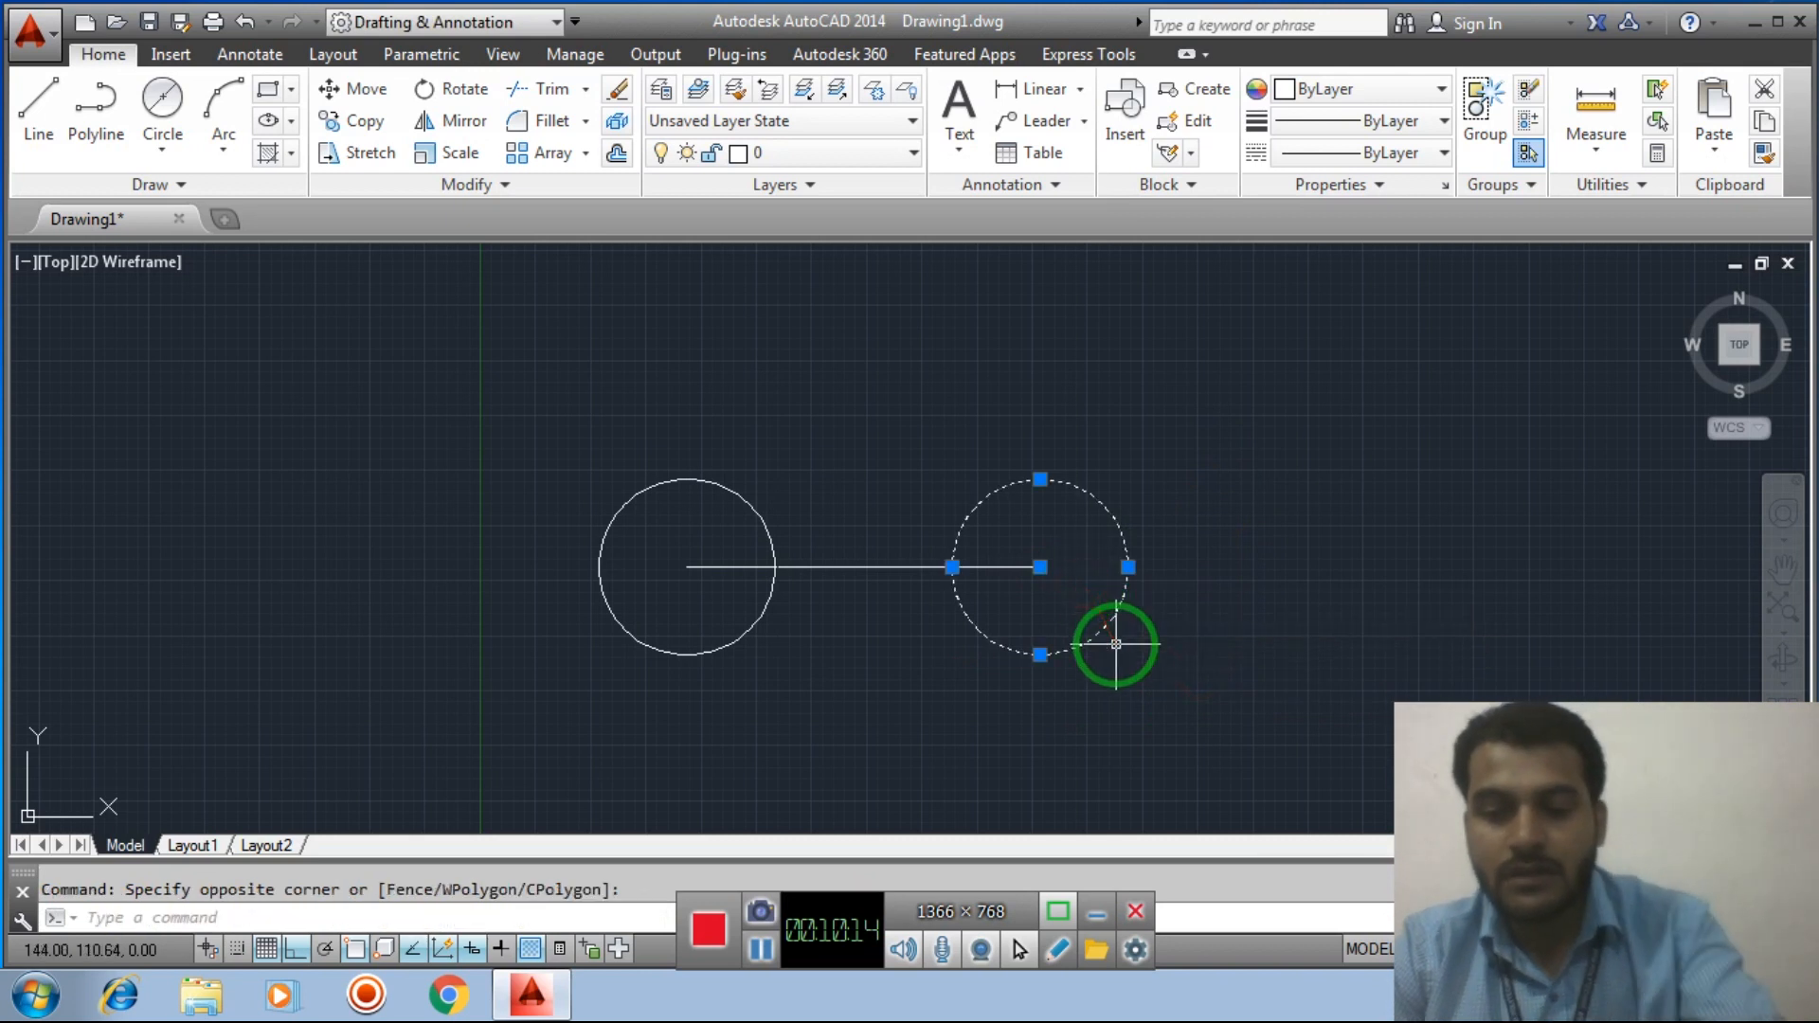
key("Delete")
left_click(806, 673)
left_click(745, 599)
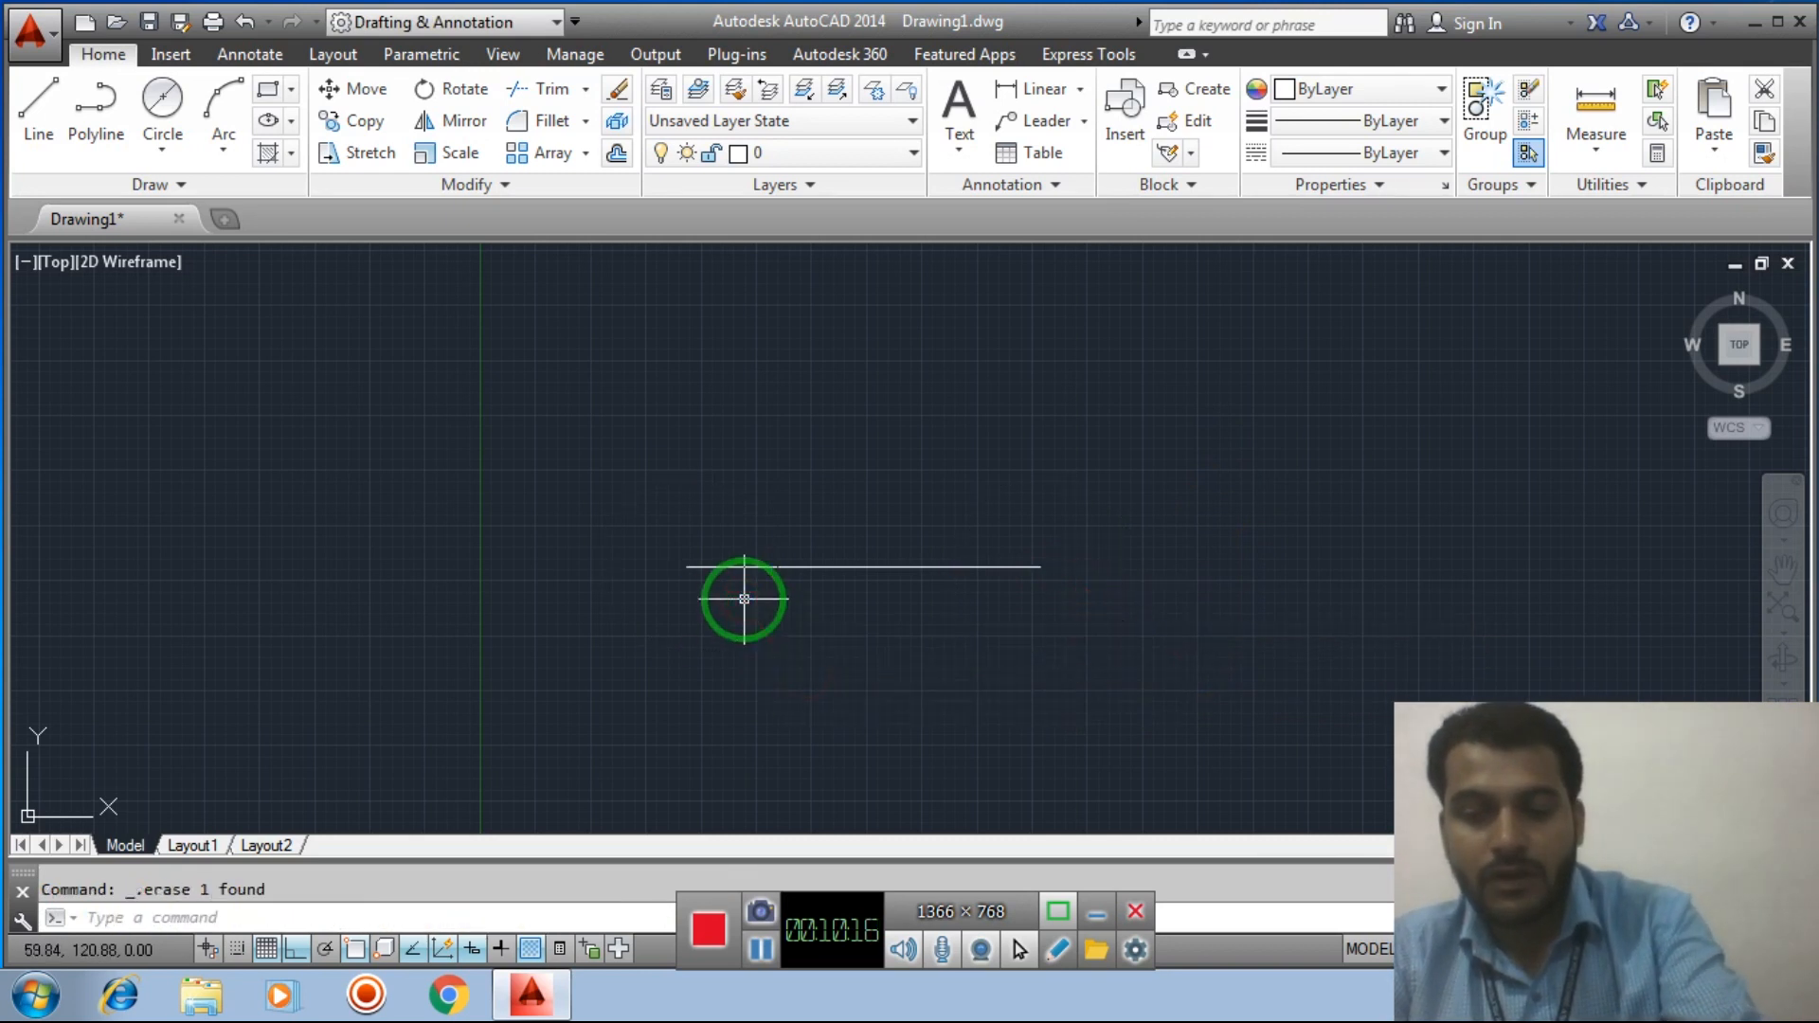
Draw a 2-Point circle using the horizontal line's left and right endpoints as the ends of its diameter
left_click(162, 144)
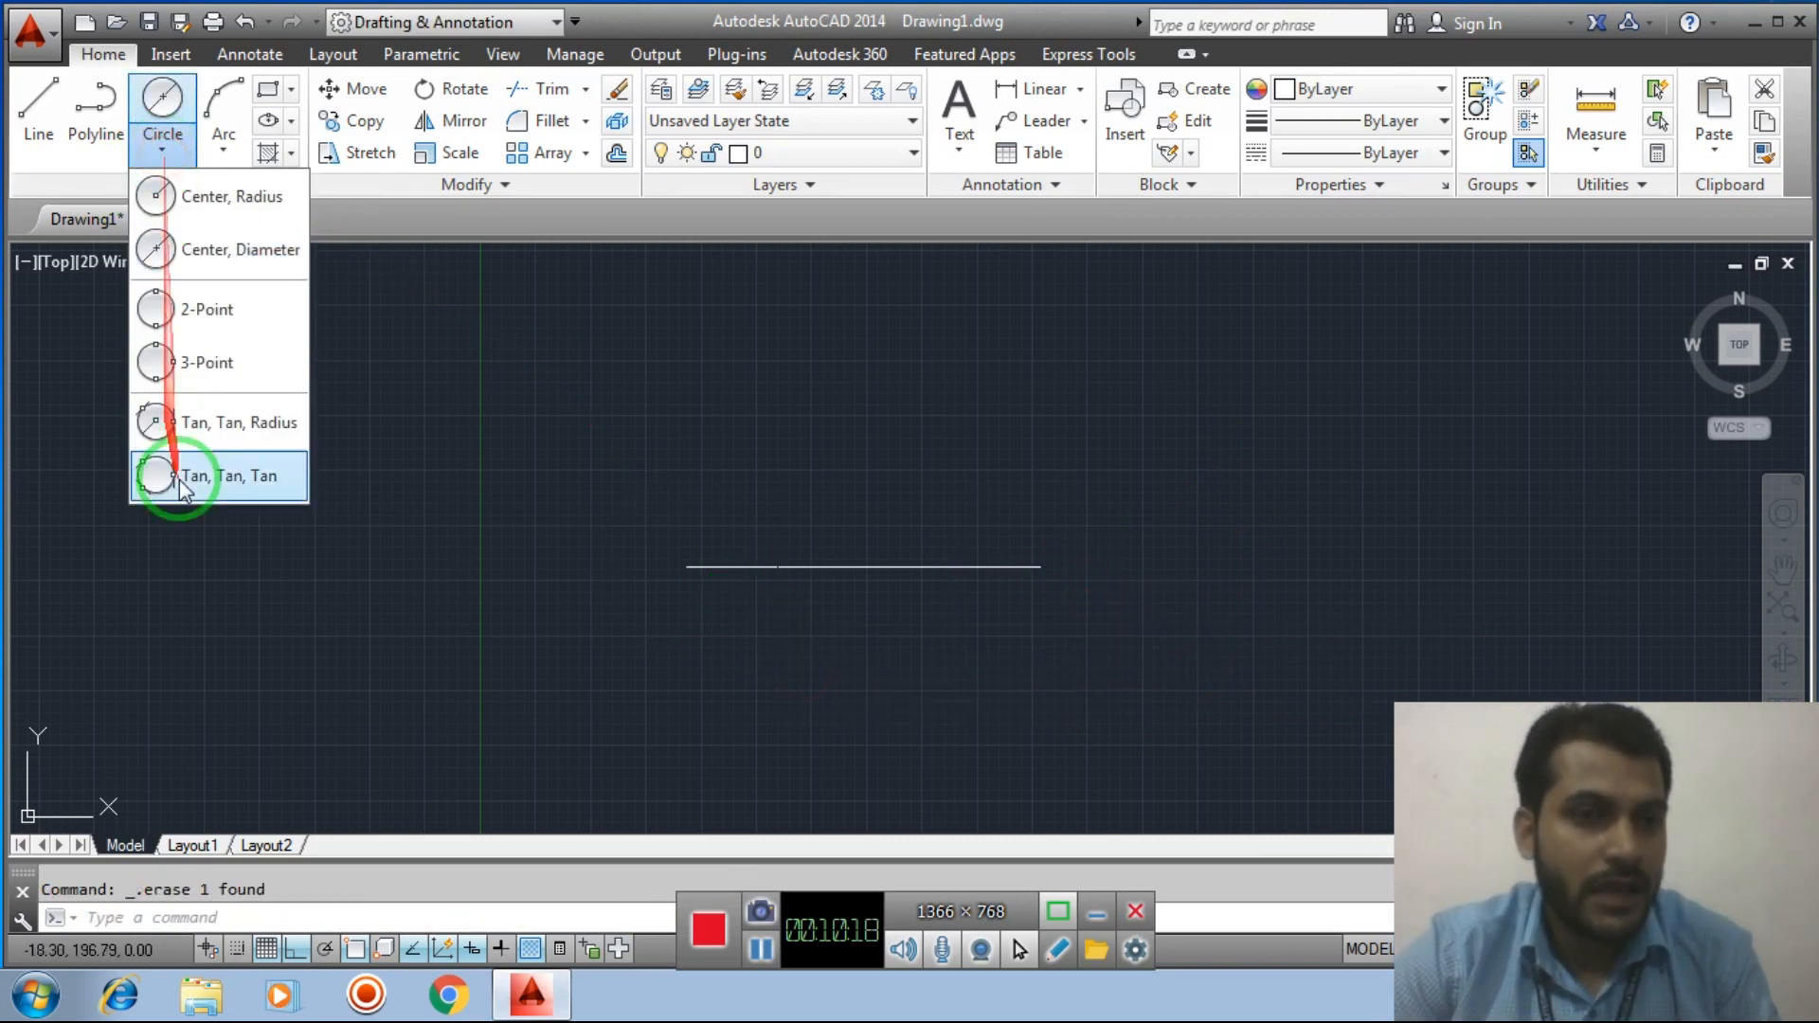
left_click(232, 309)
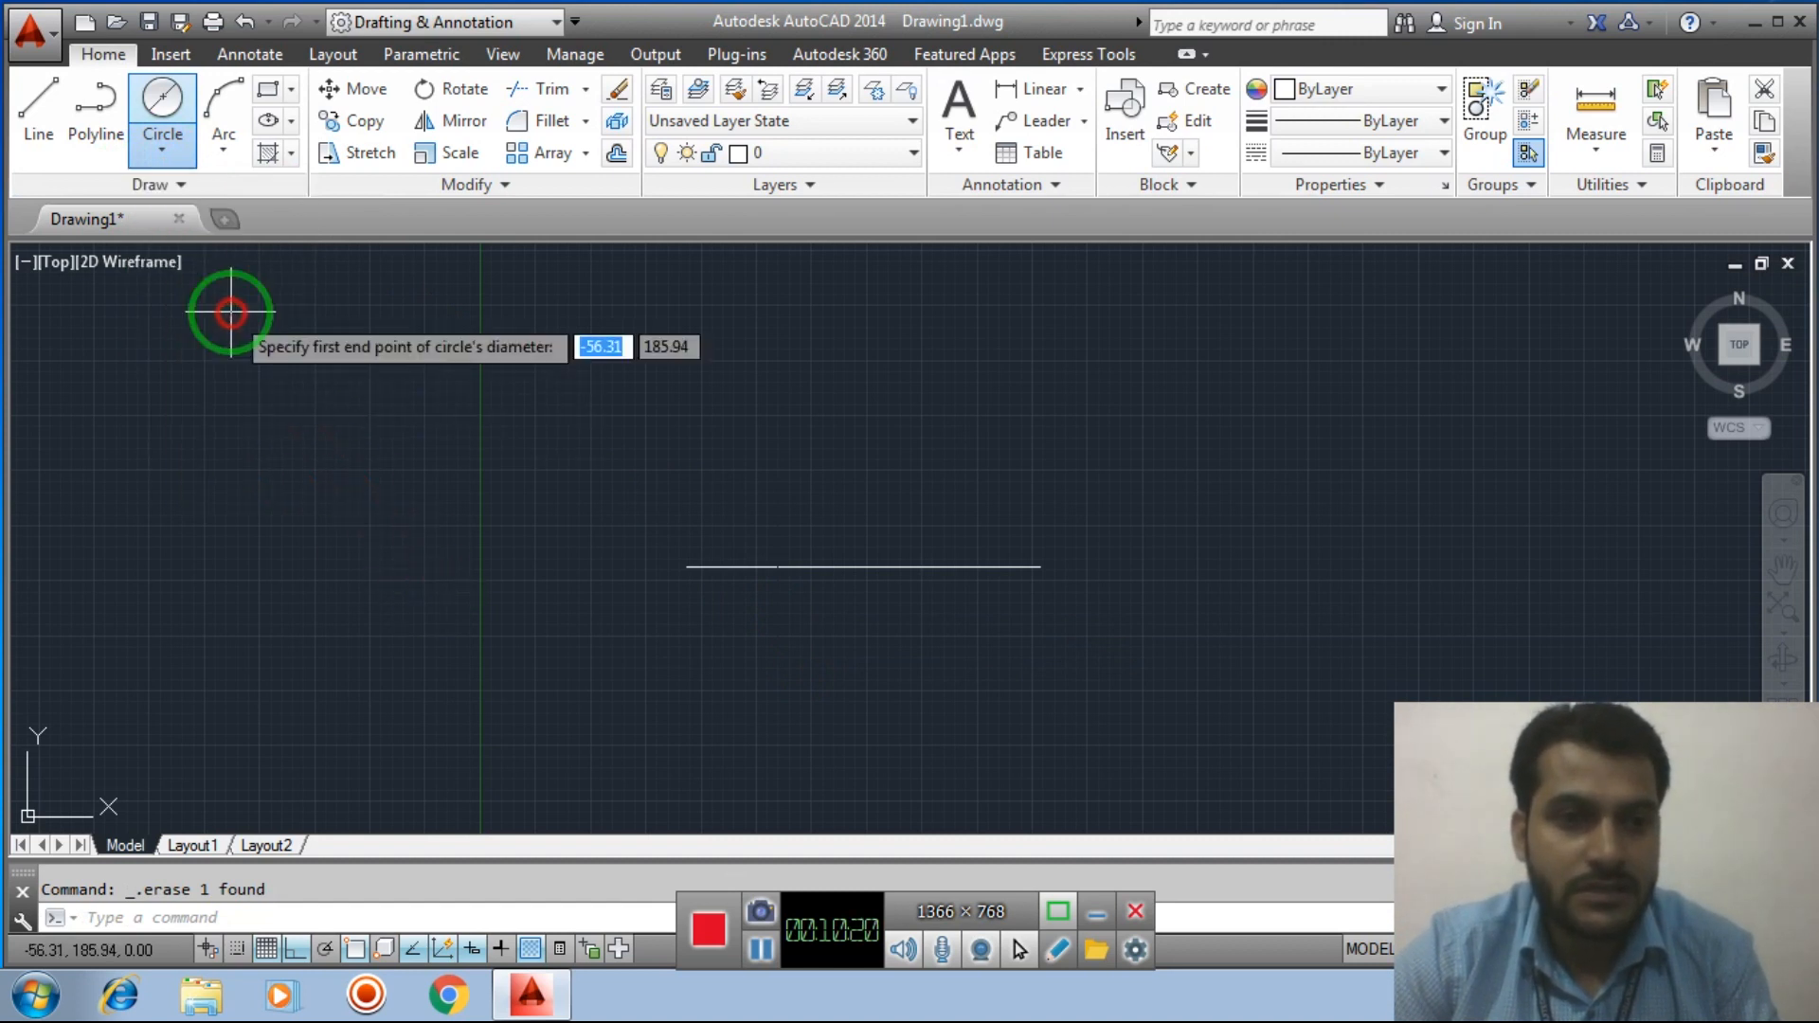
left_click(690, 568)
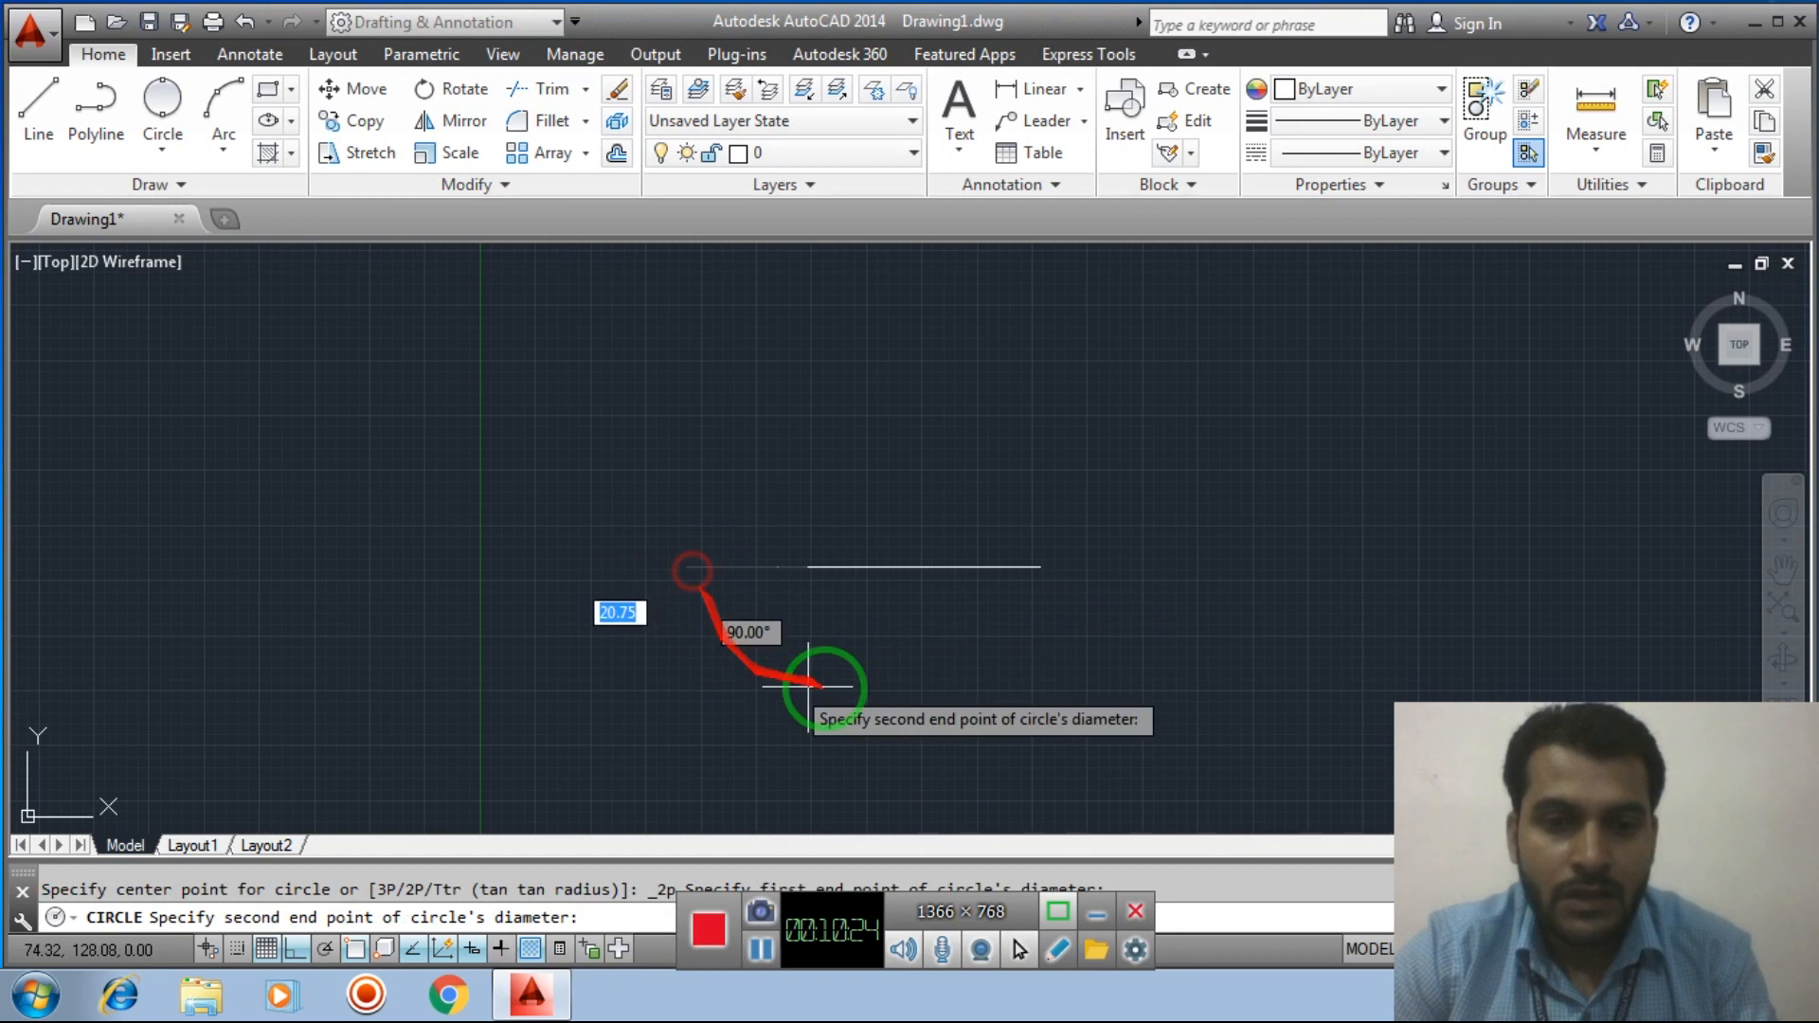
left_click(1039, 567)
Select the 2-Point circle with a crossing window and delete it, keeping the horizontal line
left_click(1172, 694)
left_click(959, 625)
key("Delete")
With Ortho off, draw two connected lines from the horizontal line's left endpoint to an apex above and down to its right endpoint, forming a triangle
middle_click_drag(844, 447, 799, 536)
left_click(39, 104)
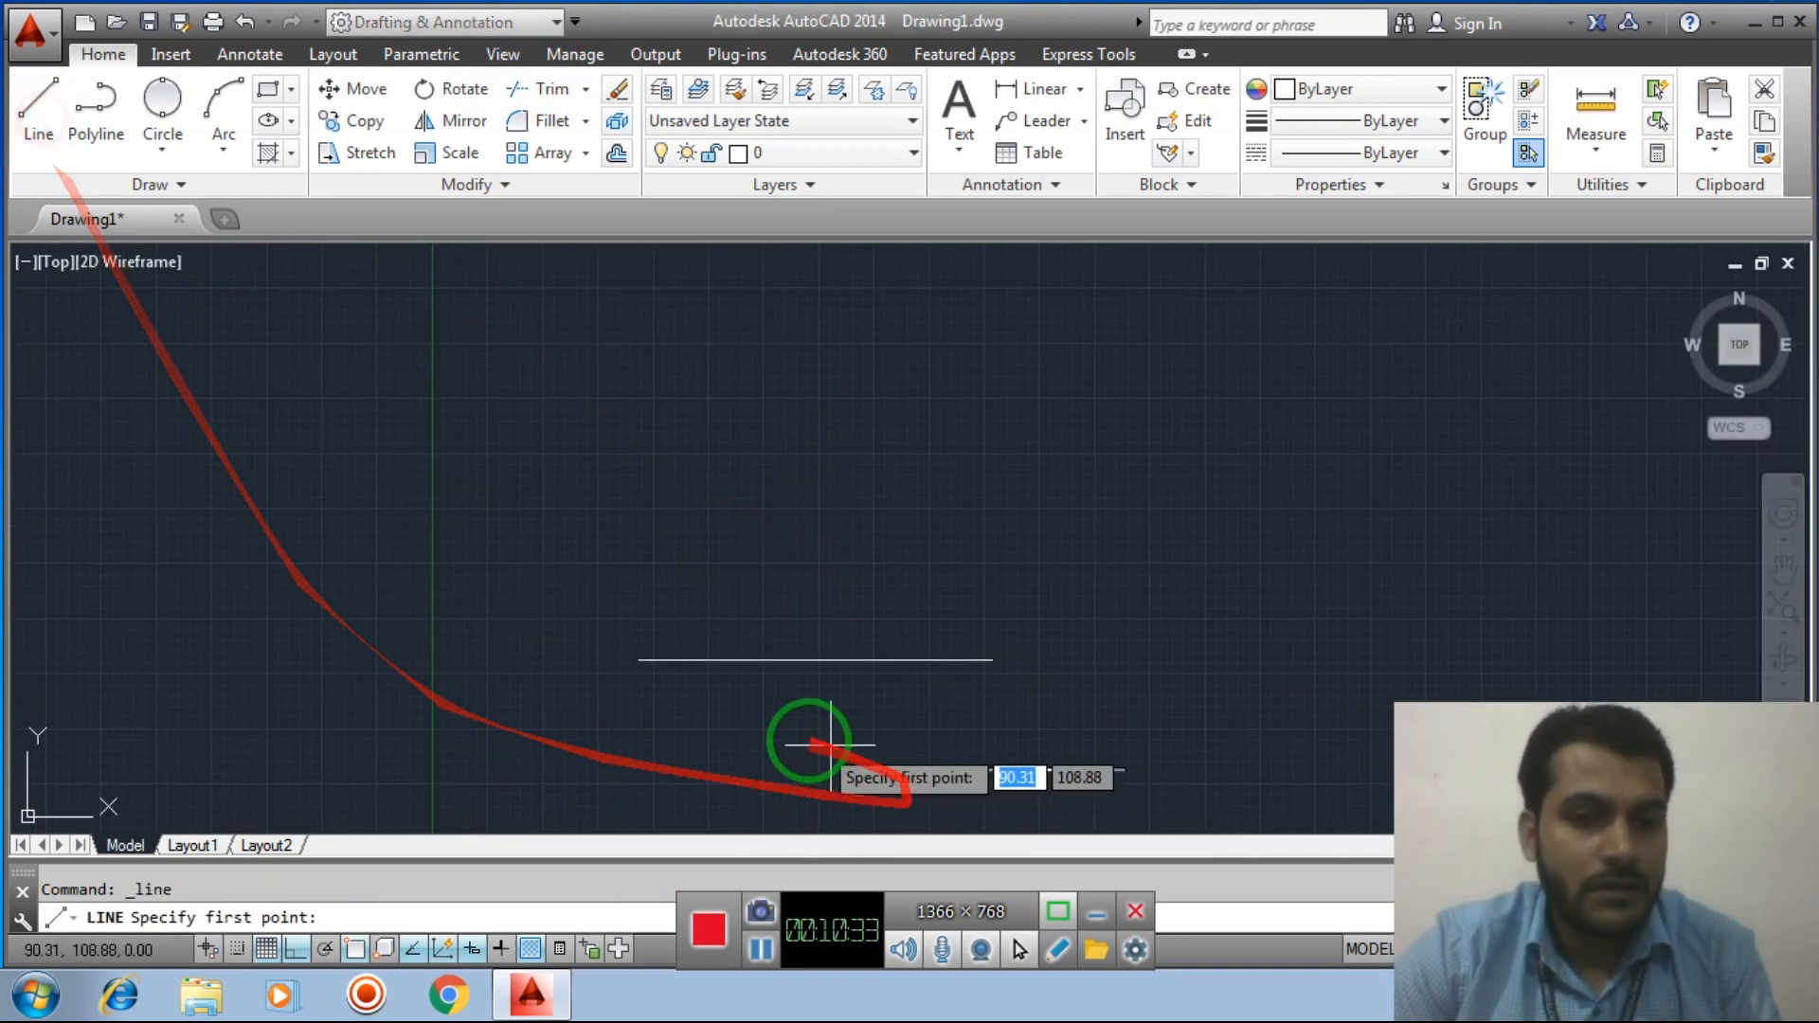
left_click(640, 660)
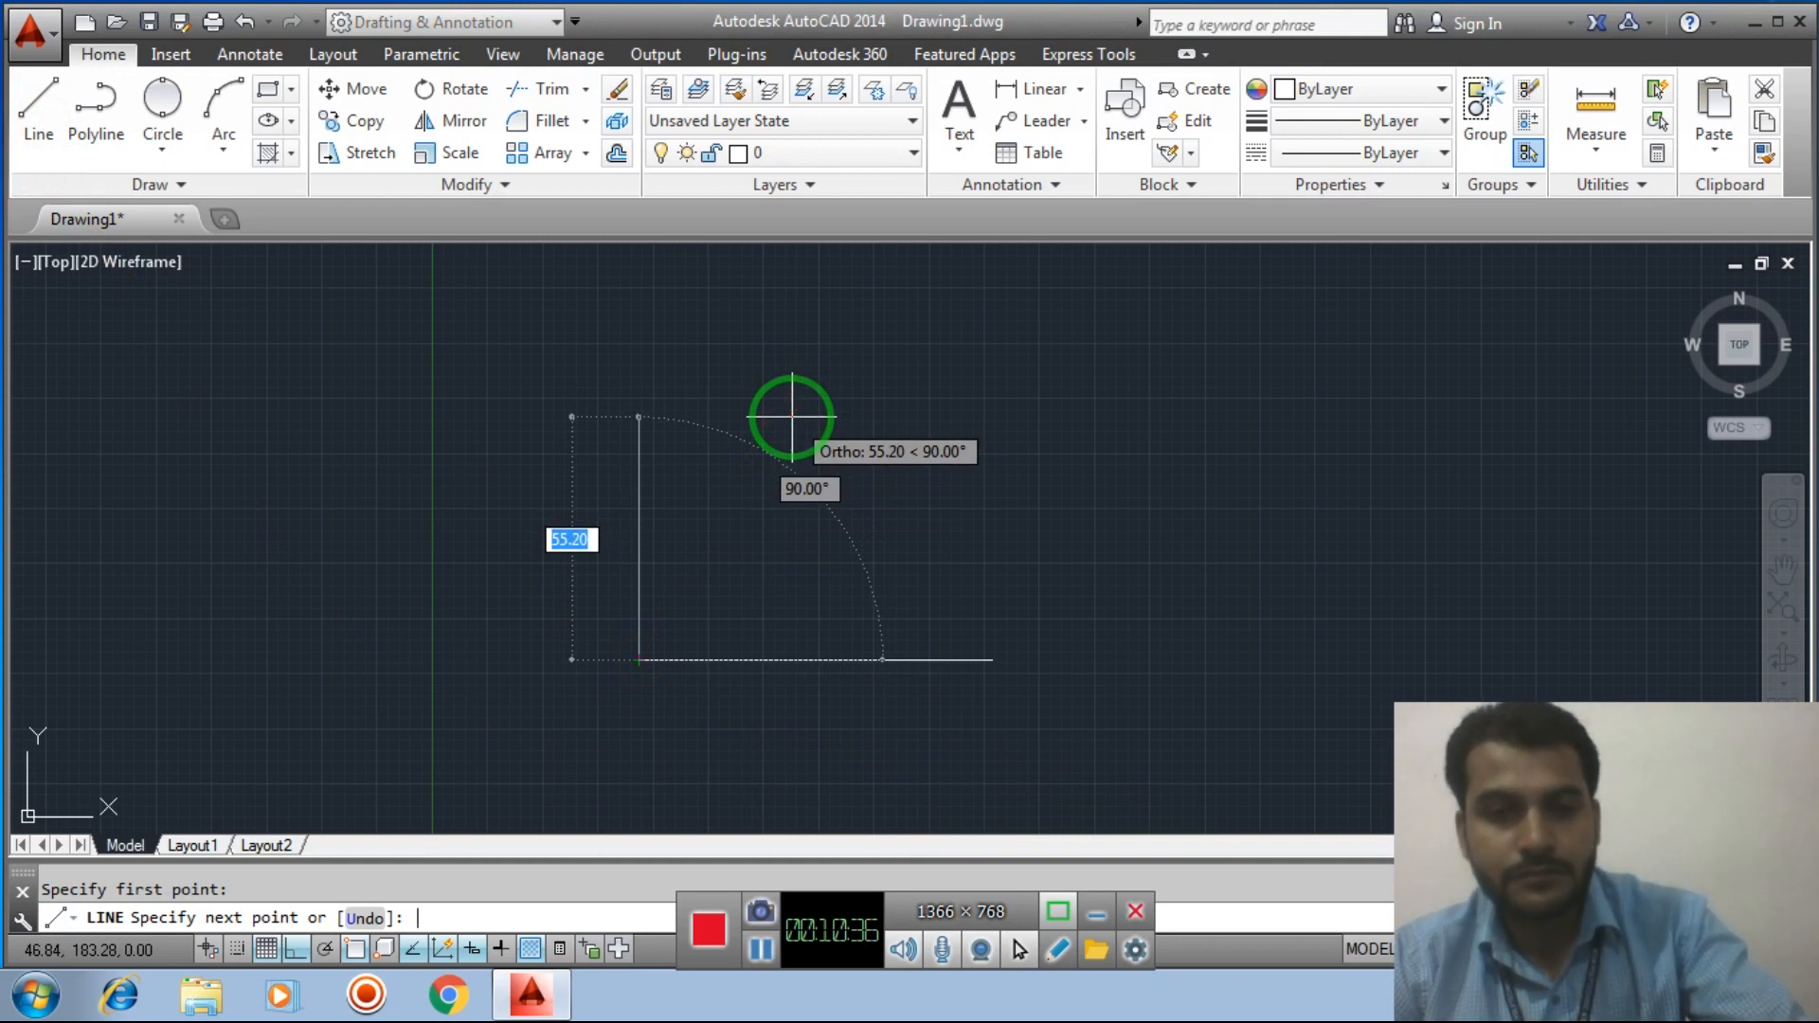
left_click(296, 948)
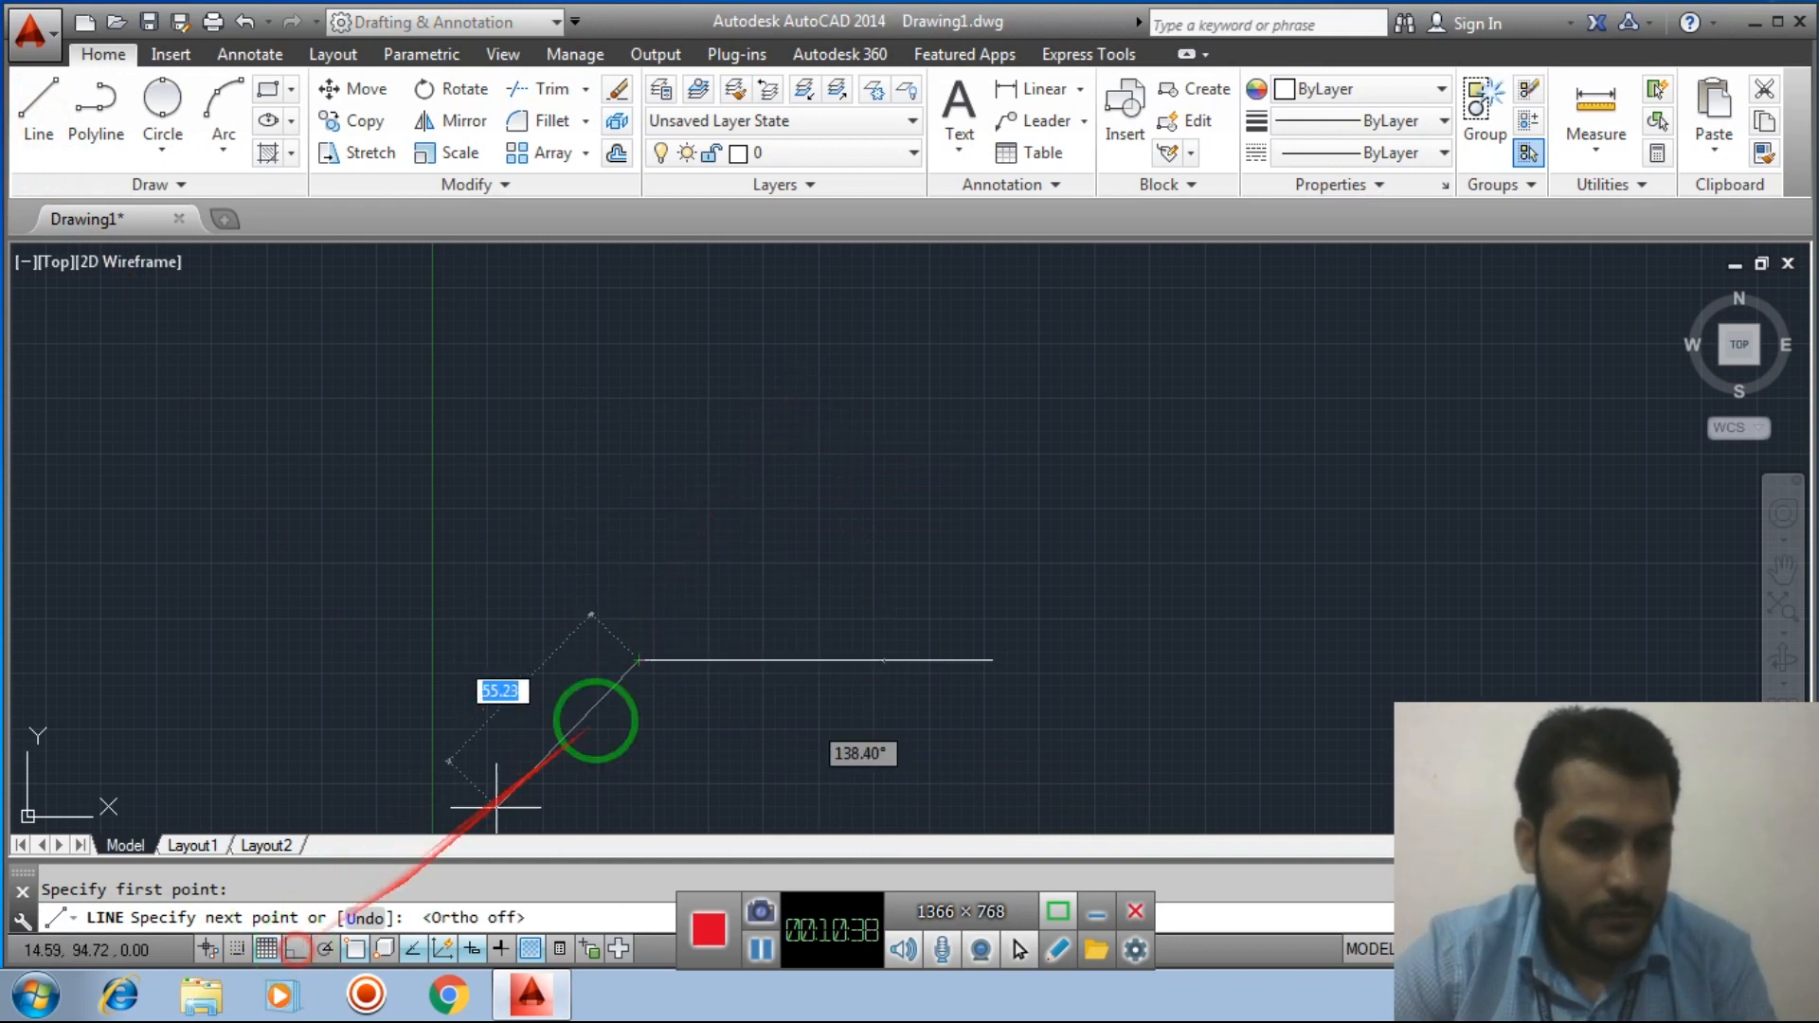
left_click(802, 408)
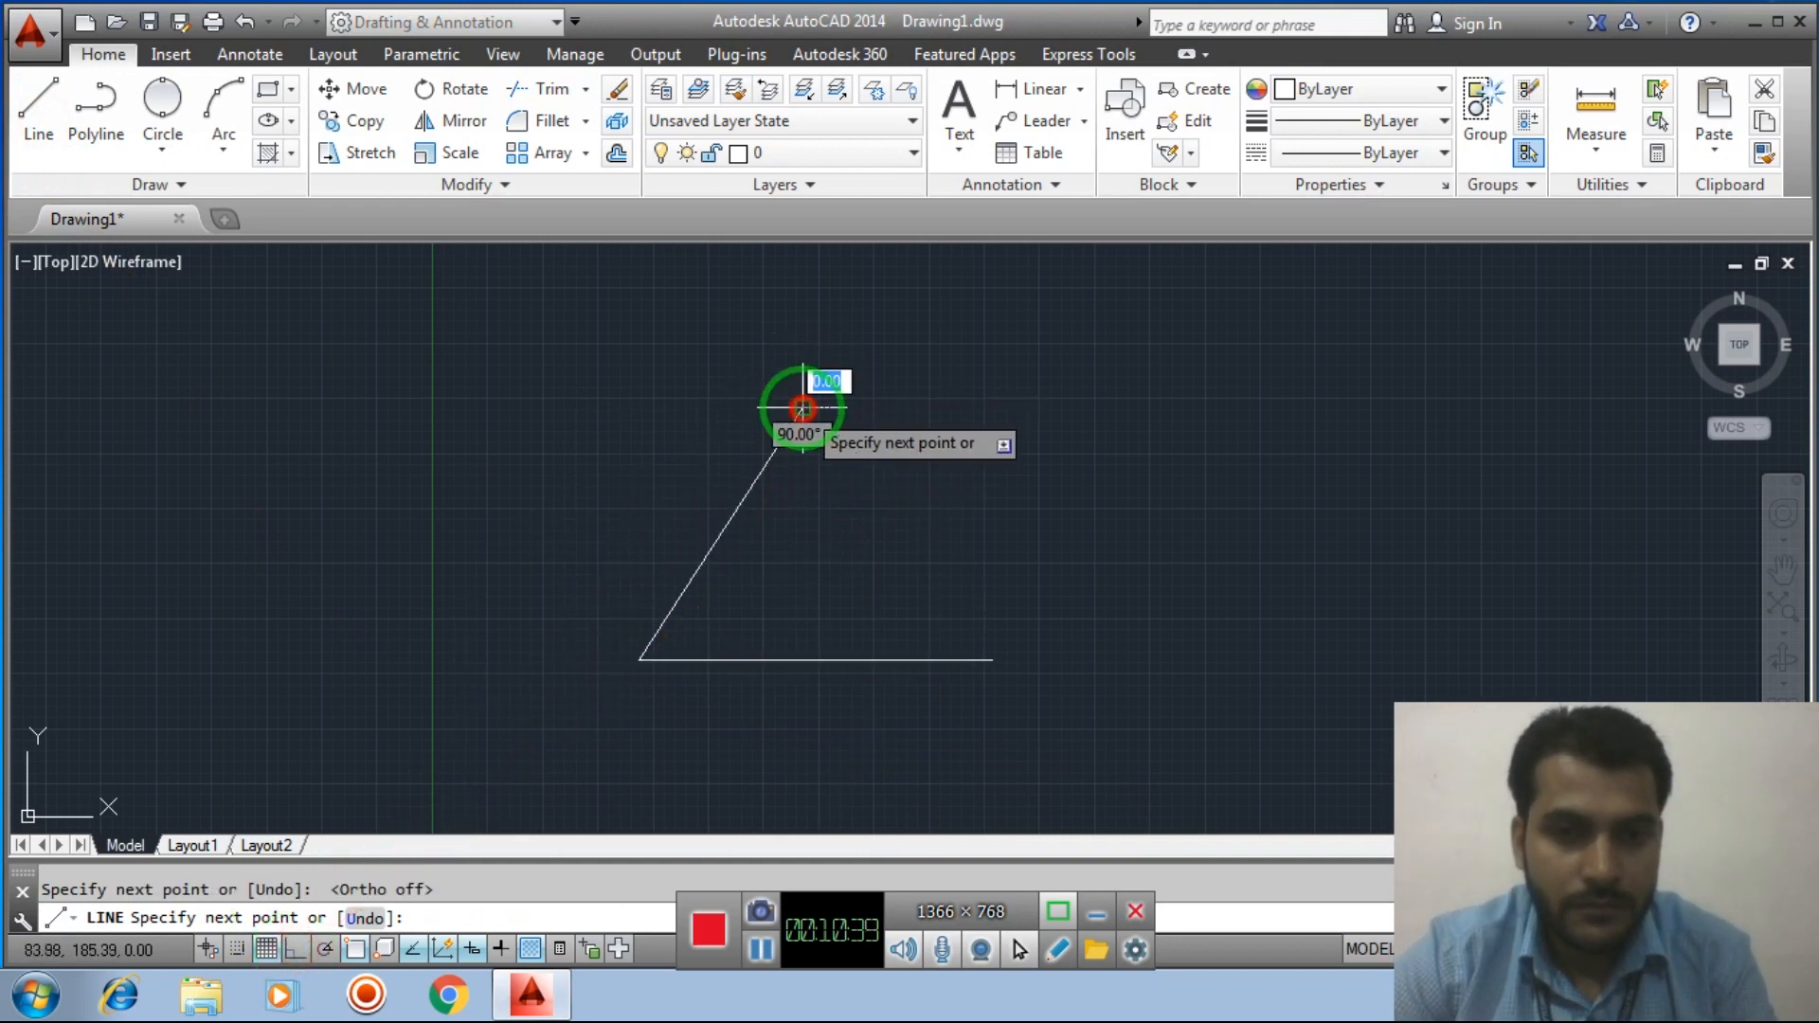
left_click(993, 661)
key("Escape")
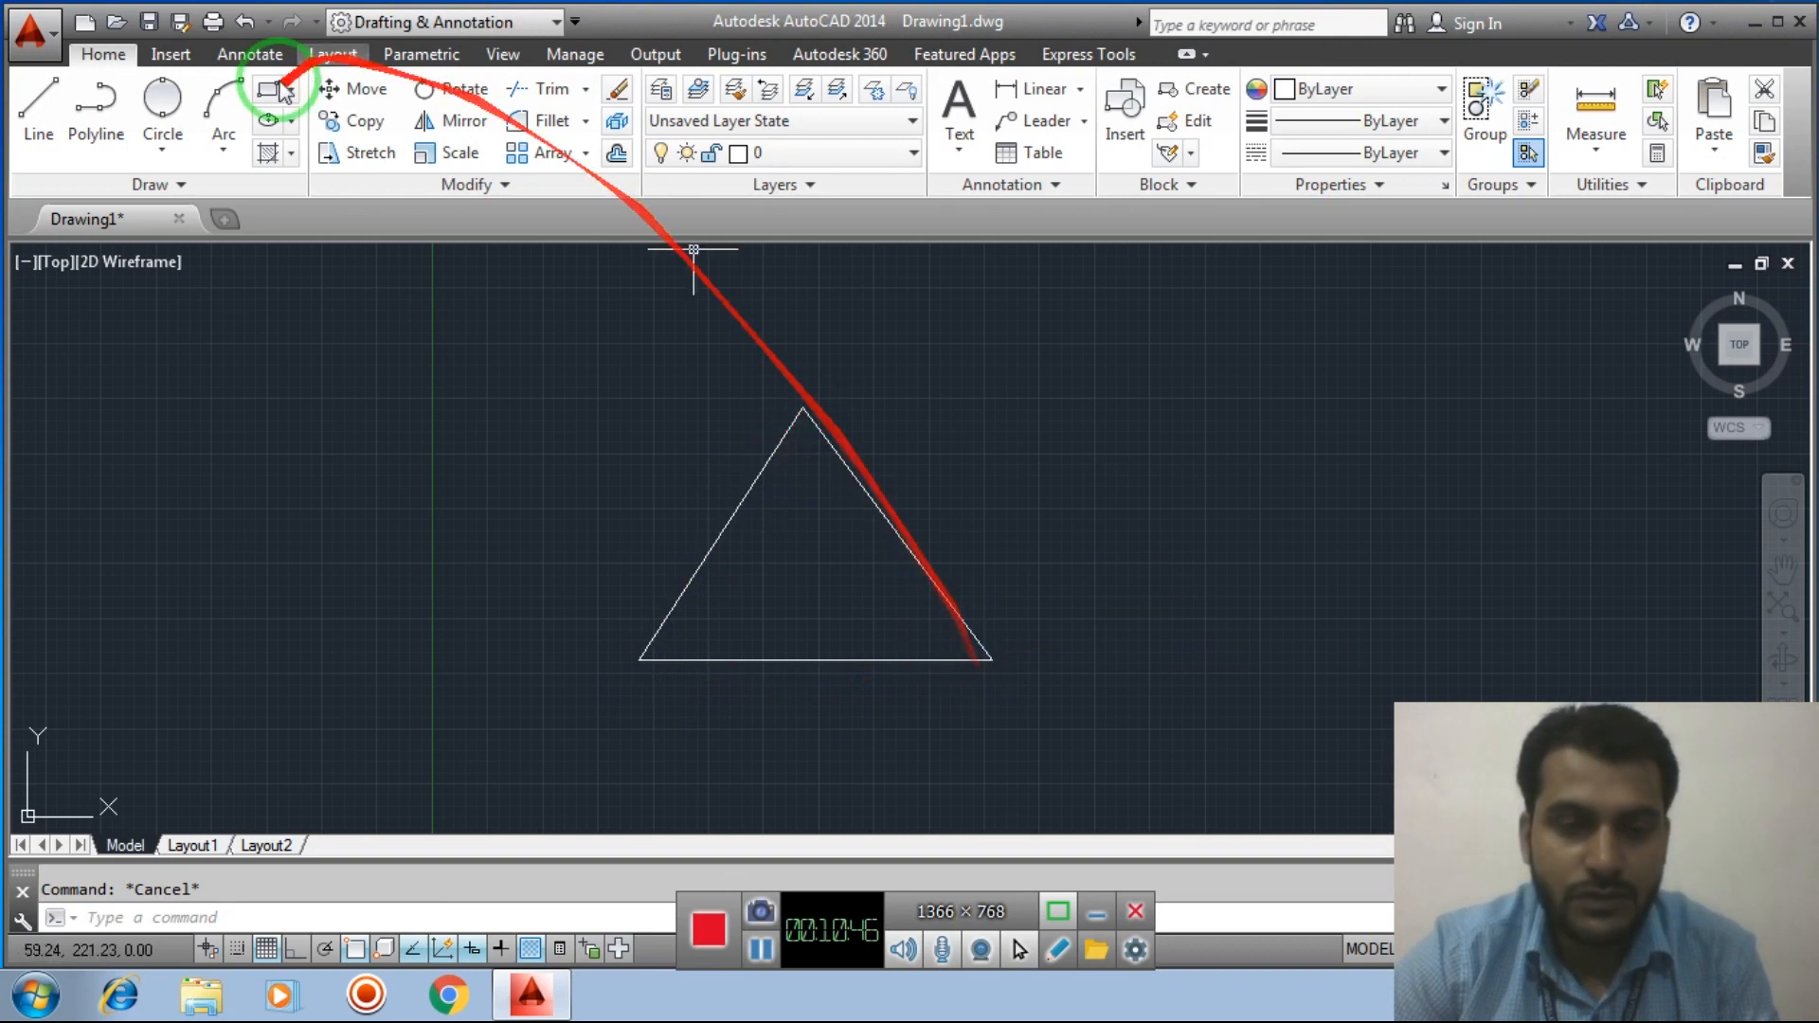
Draw a 3-Point circle through the triangle's left, apex and right vertices
left_click(162, 150)
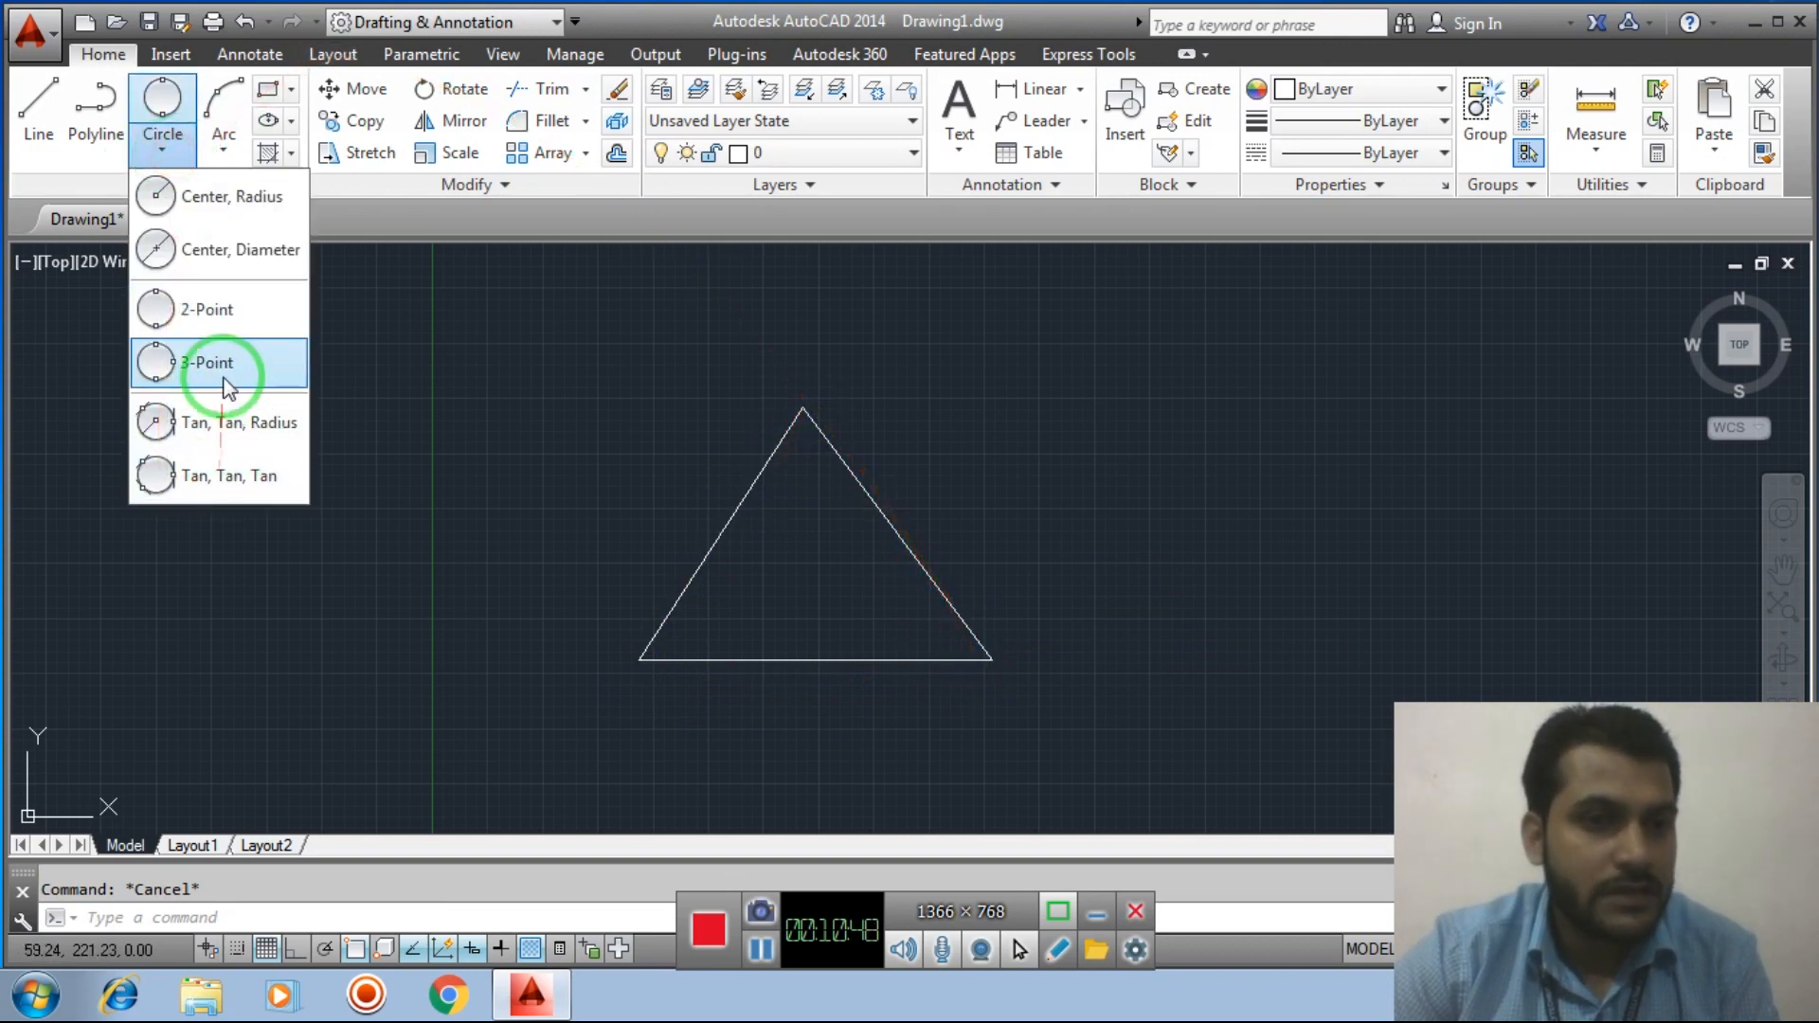
left_click(184, 365)
left_click(637, 656)
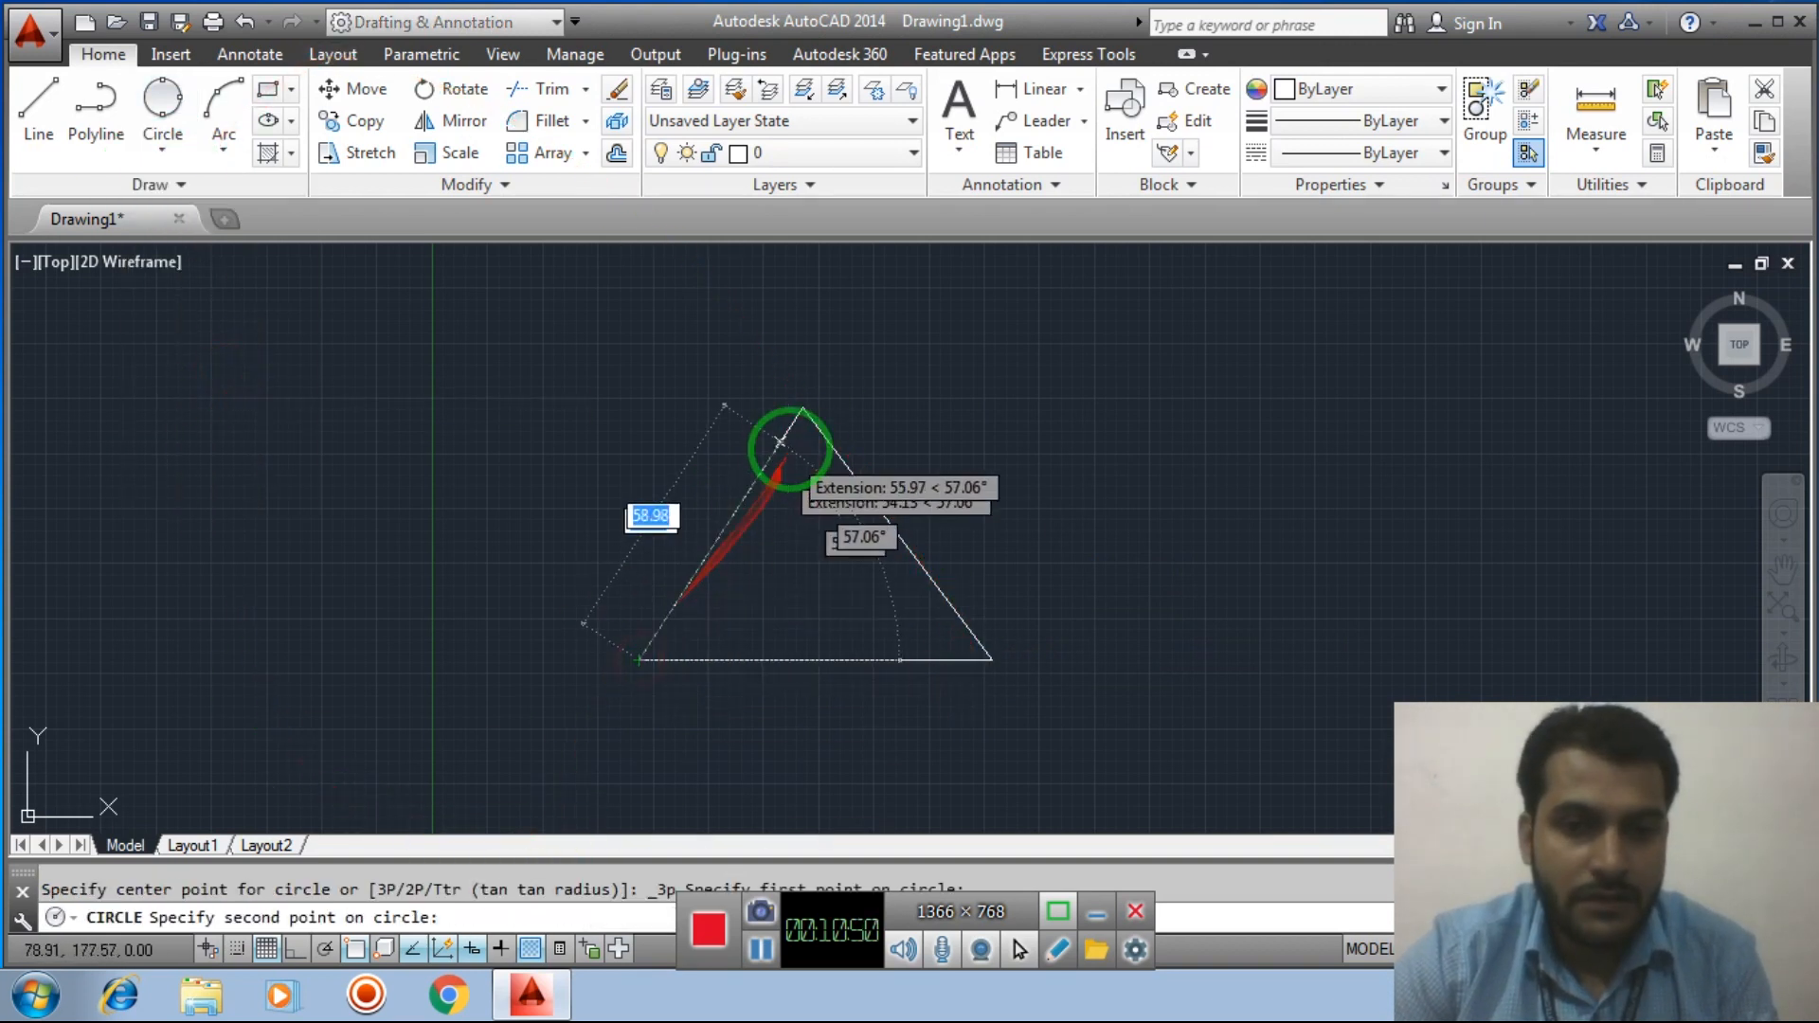
left_click(804, 409)
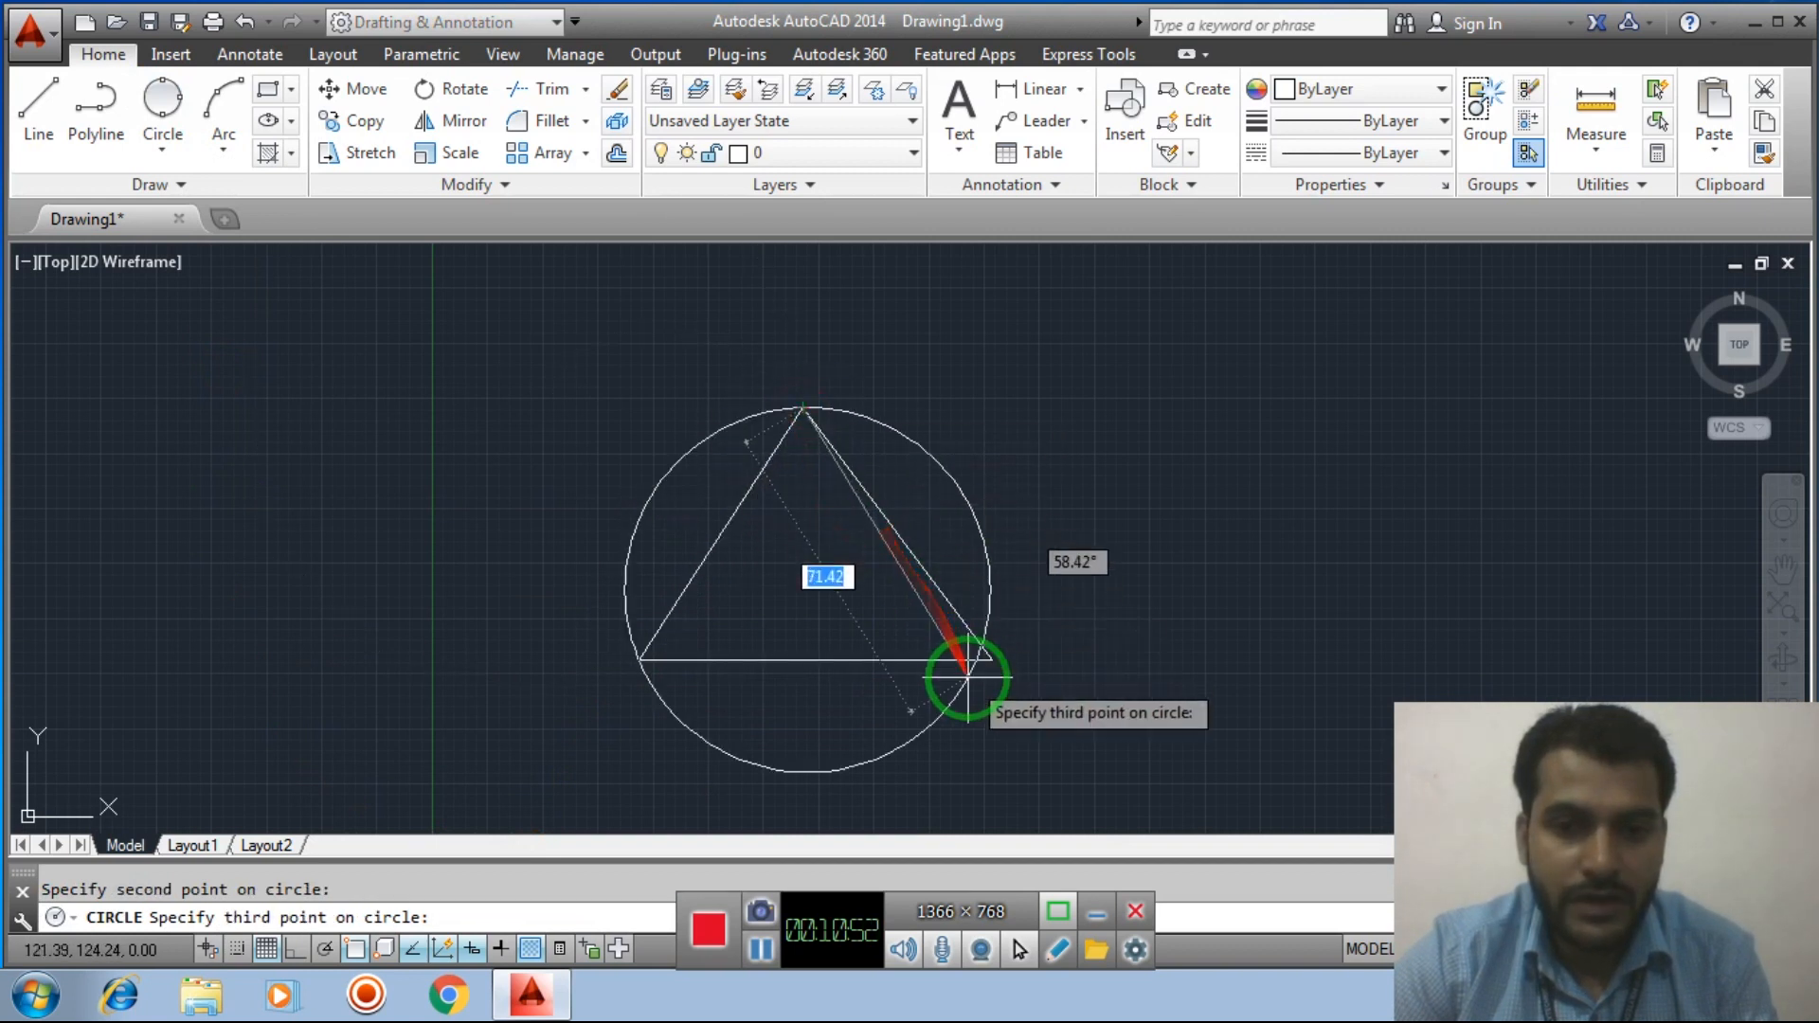
left_click(992, 660)
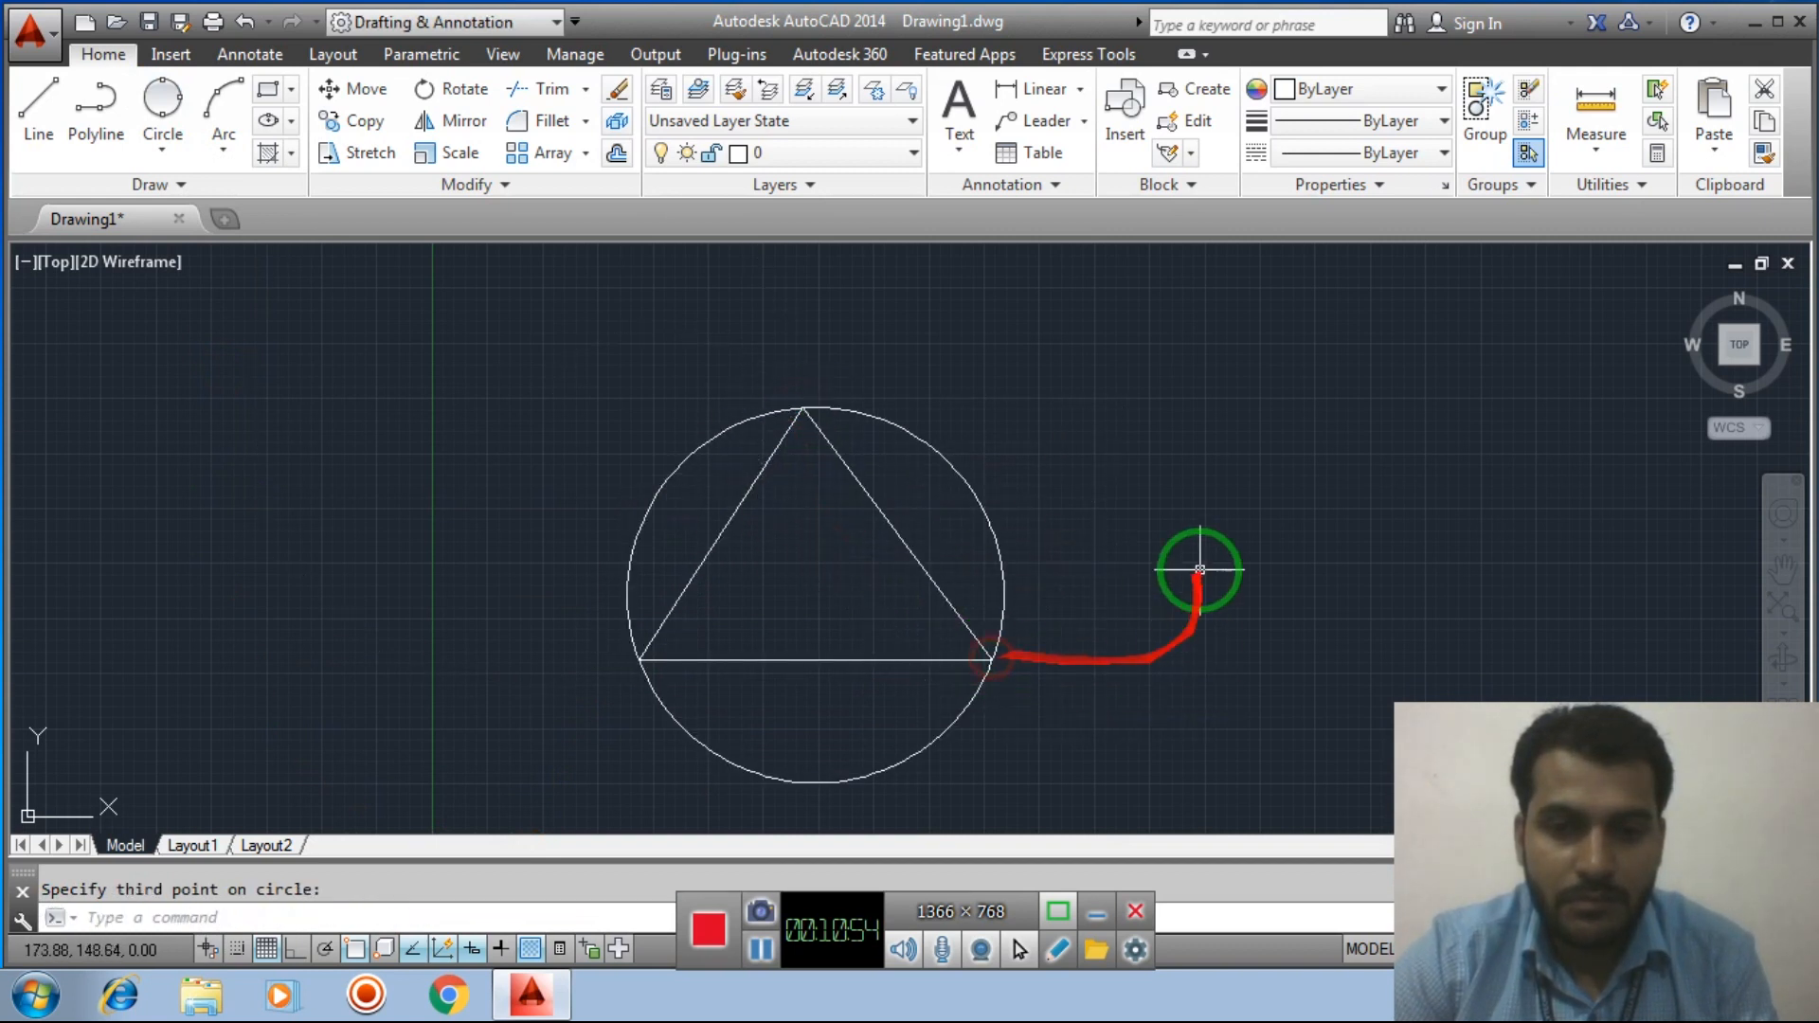
Select the circle around the triangle with a crossing window and delete it, keeping the triangle
left_click(1224, 531)
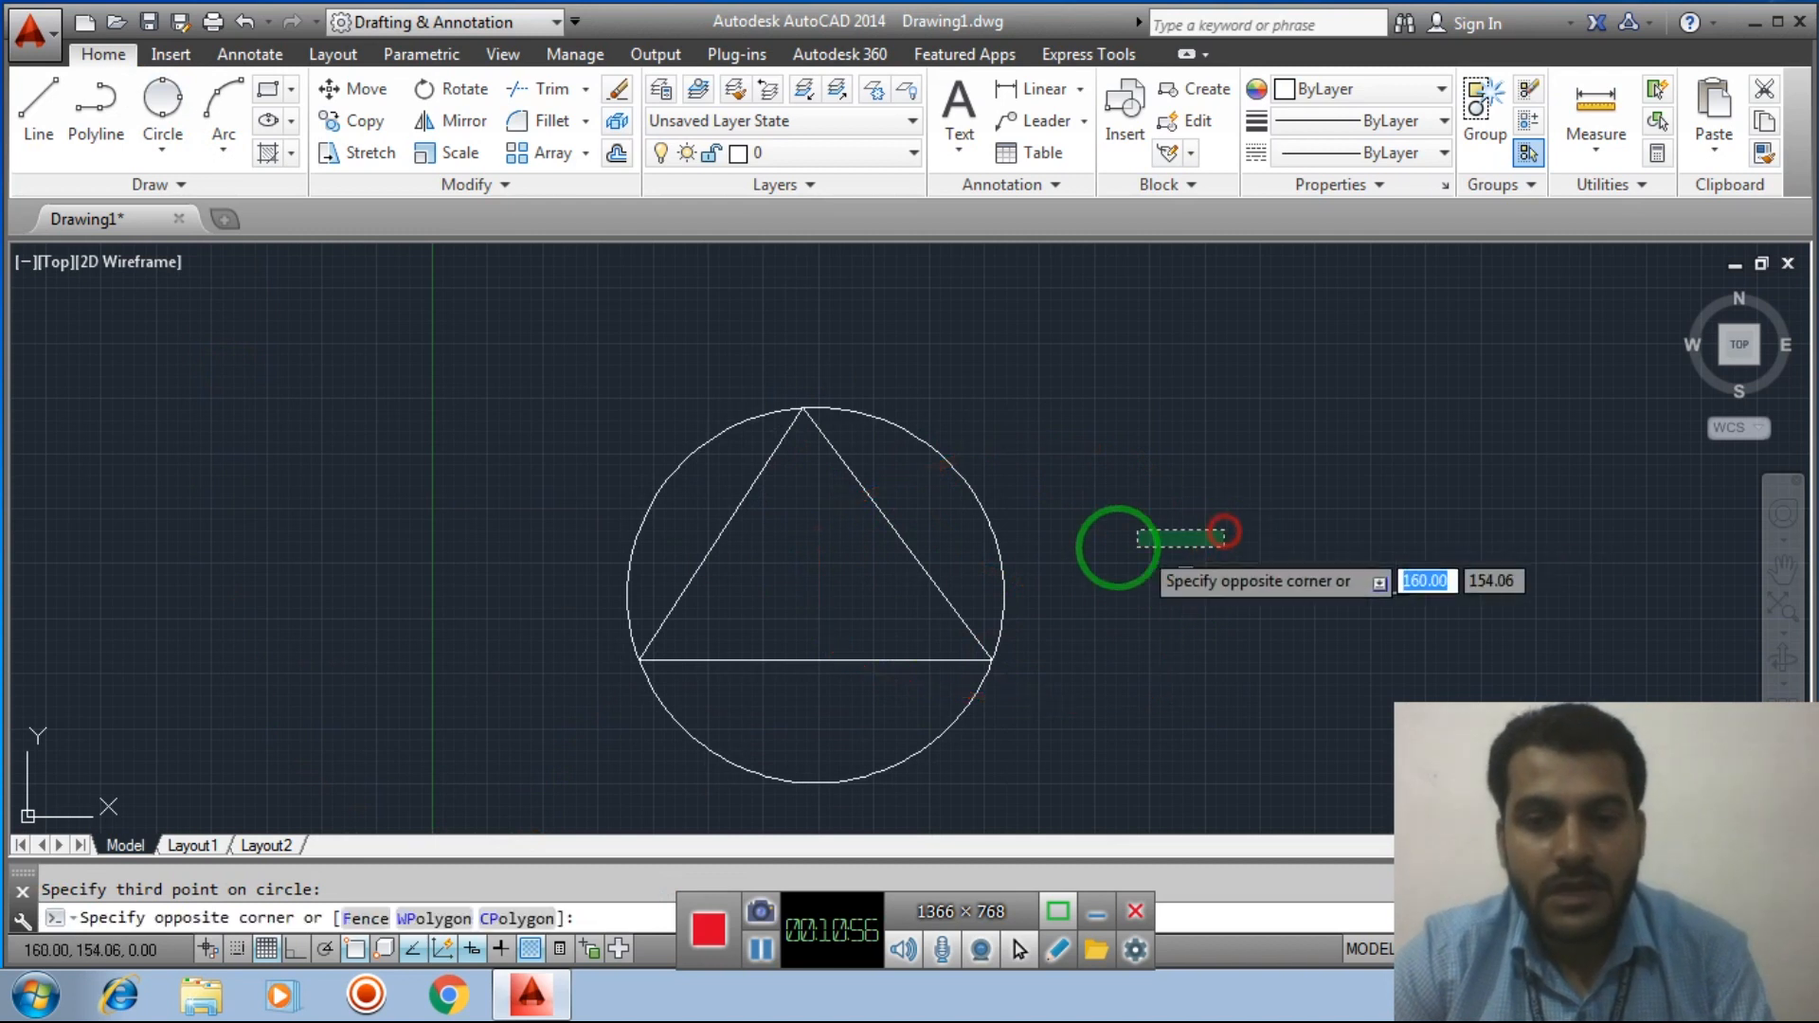
left_click(938, 497)
key("Delete")
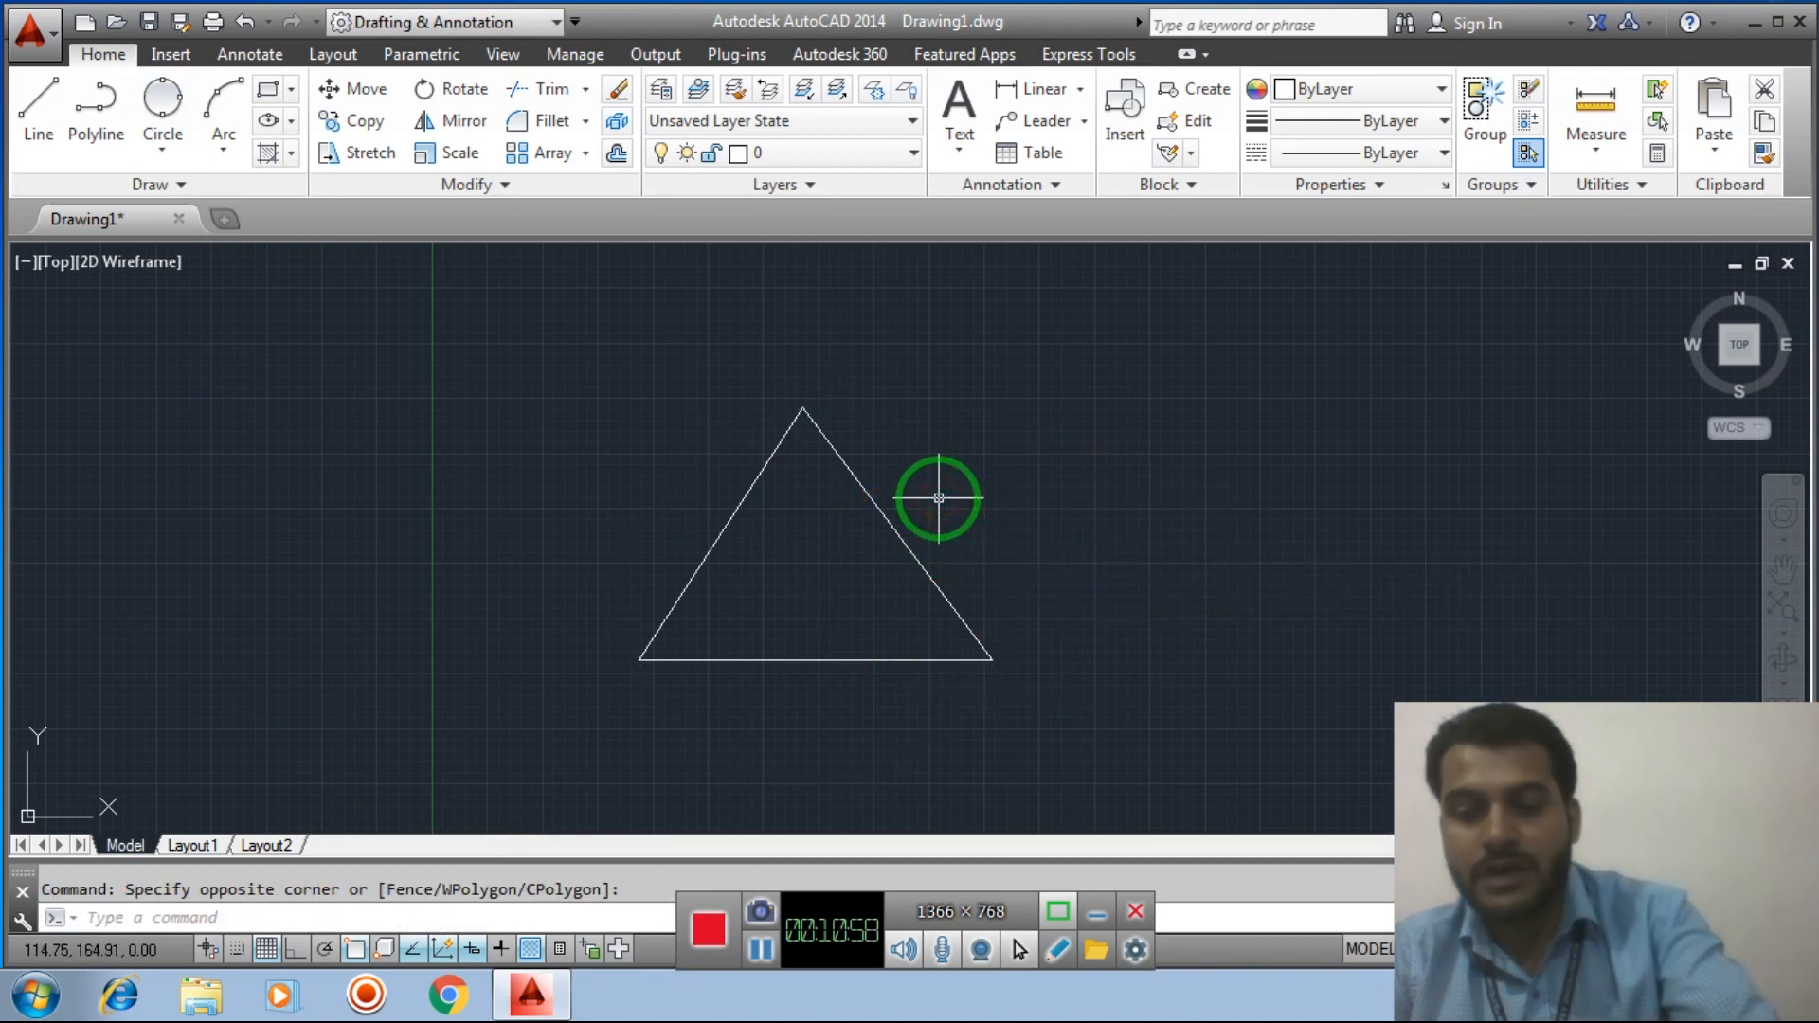
Draw a Tan, Tan, Radius circle tangent to the triangle's left side and base, with a radius of 20
left_click(162, 140)
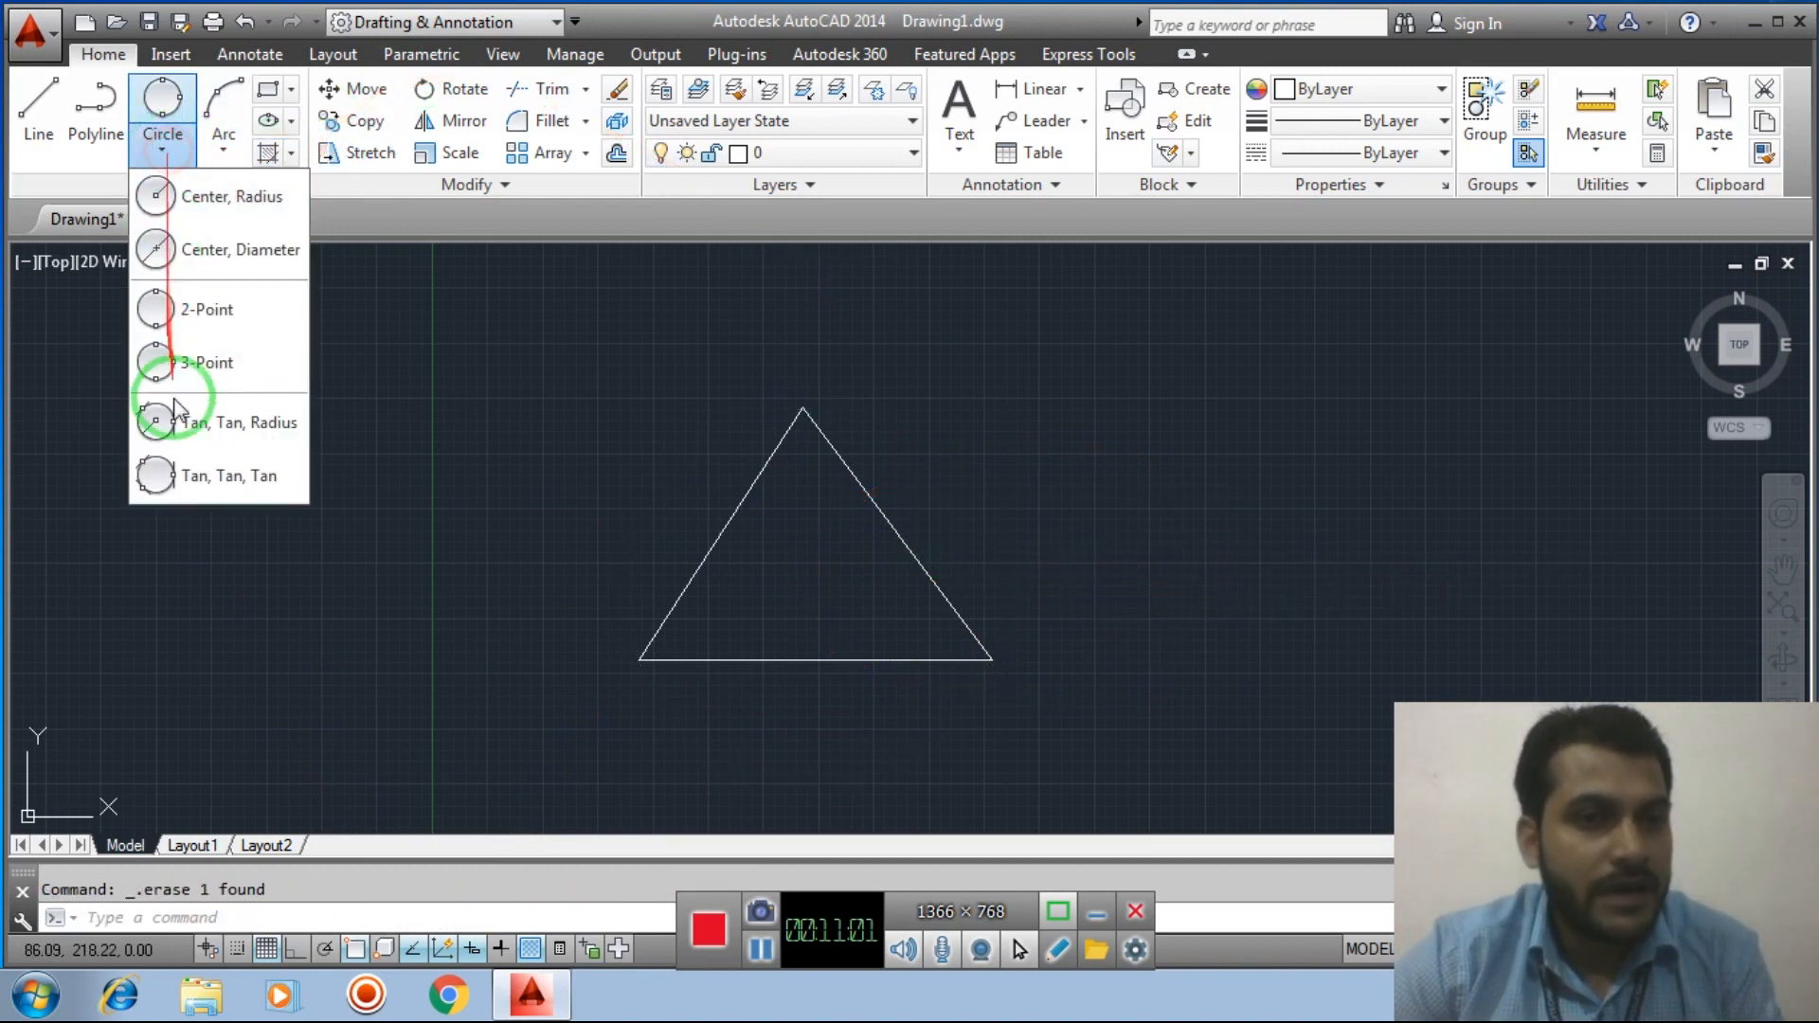
left_click(237, 425)
left_click(715, 543)
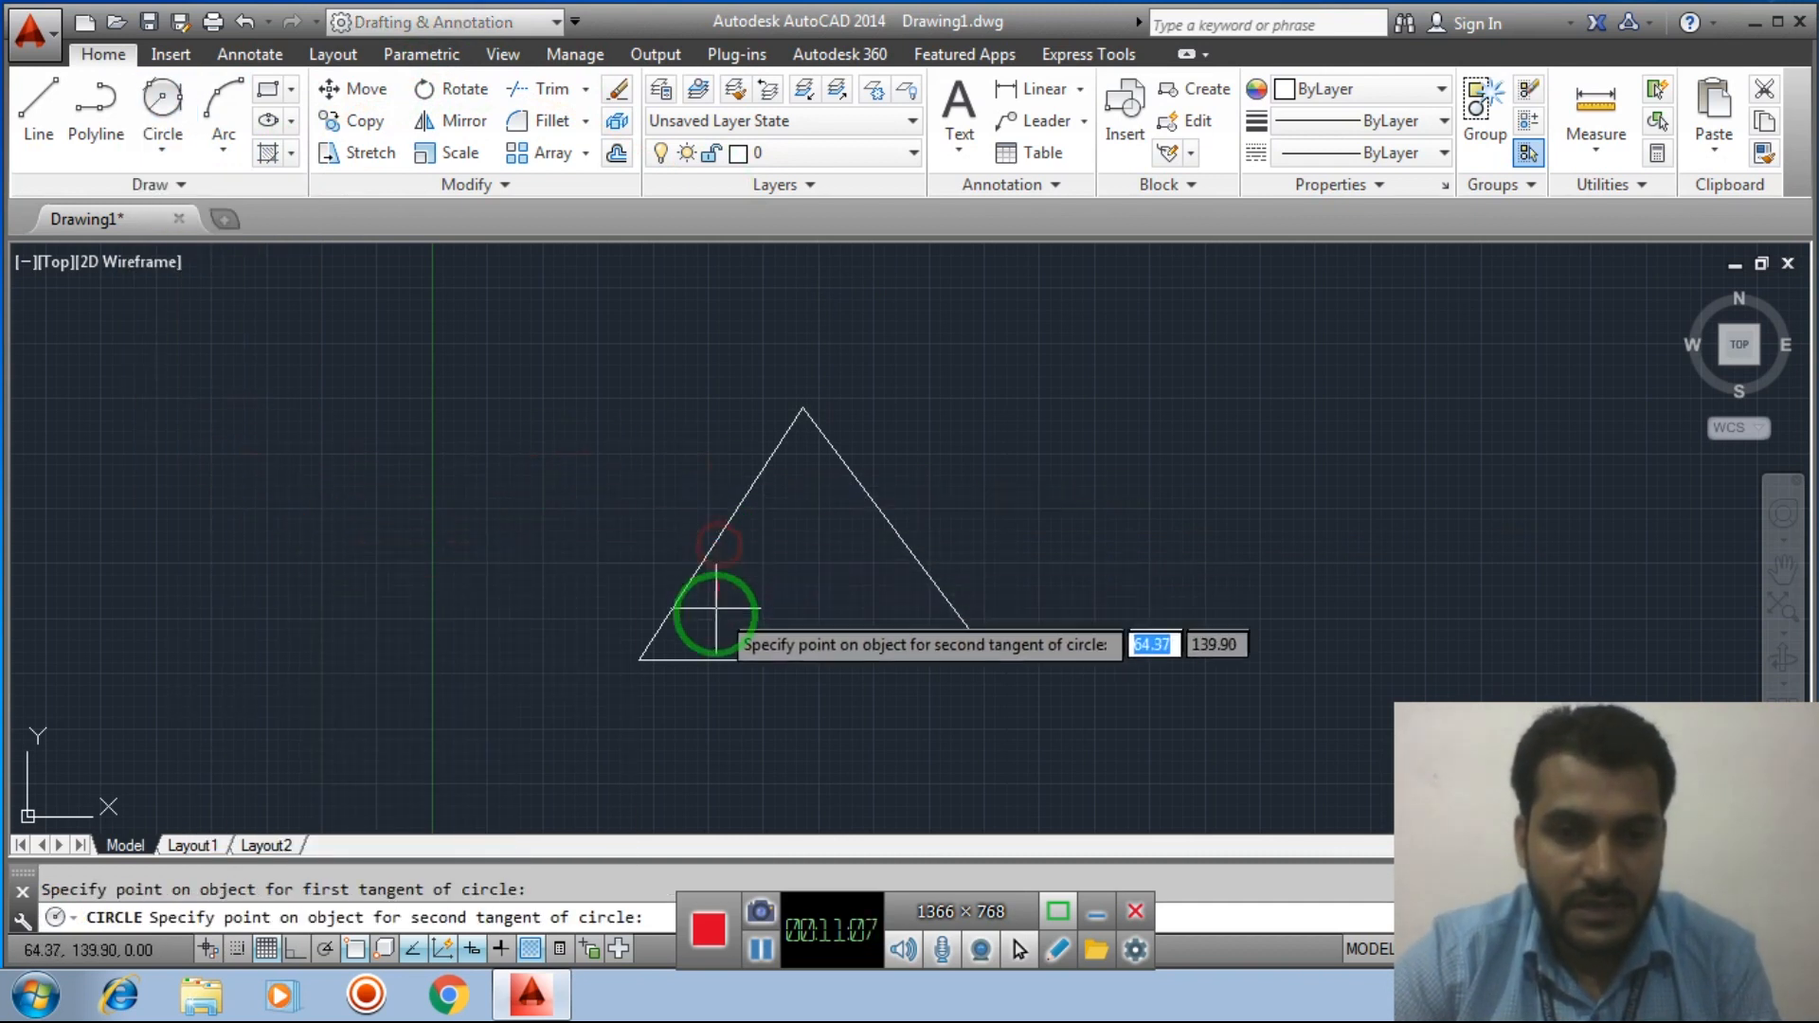
left_click(800, 658)
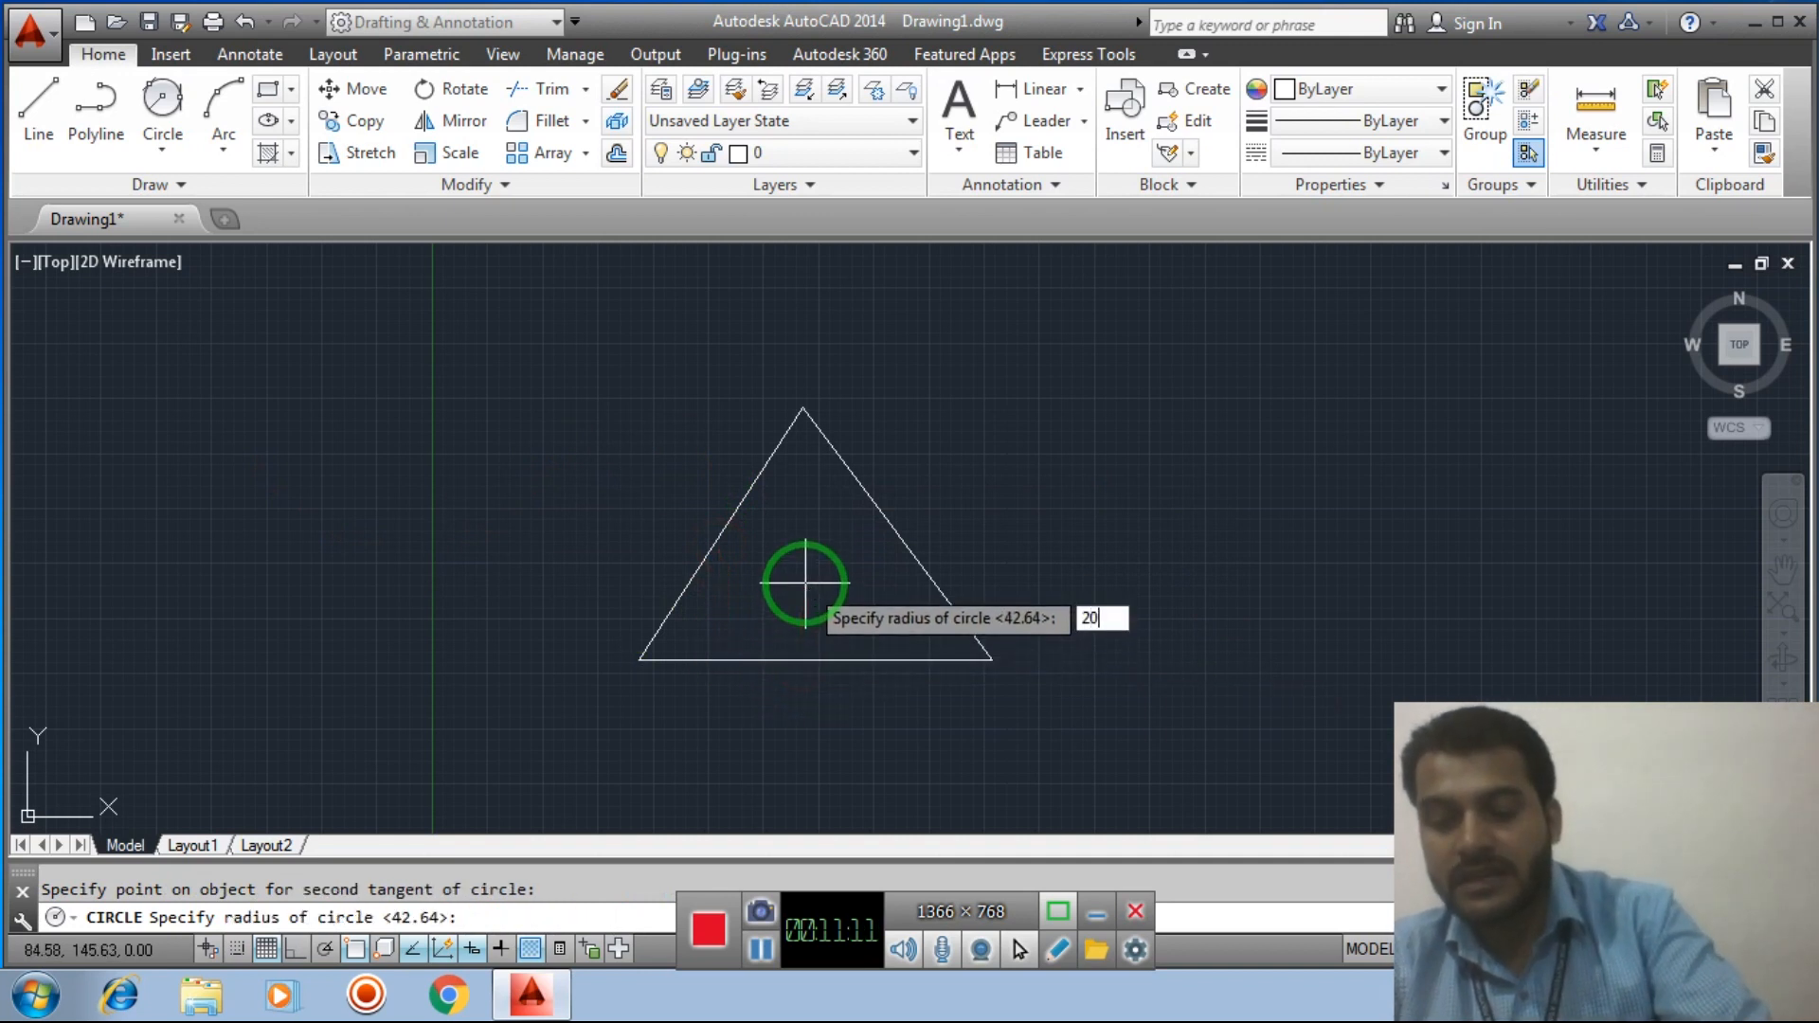
key("Return")
scroll(731, 533, "up", 2)
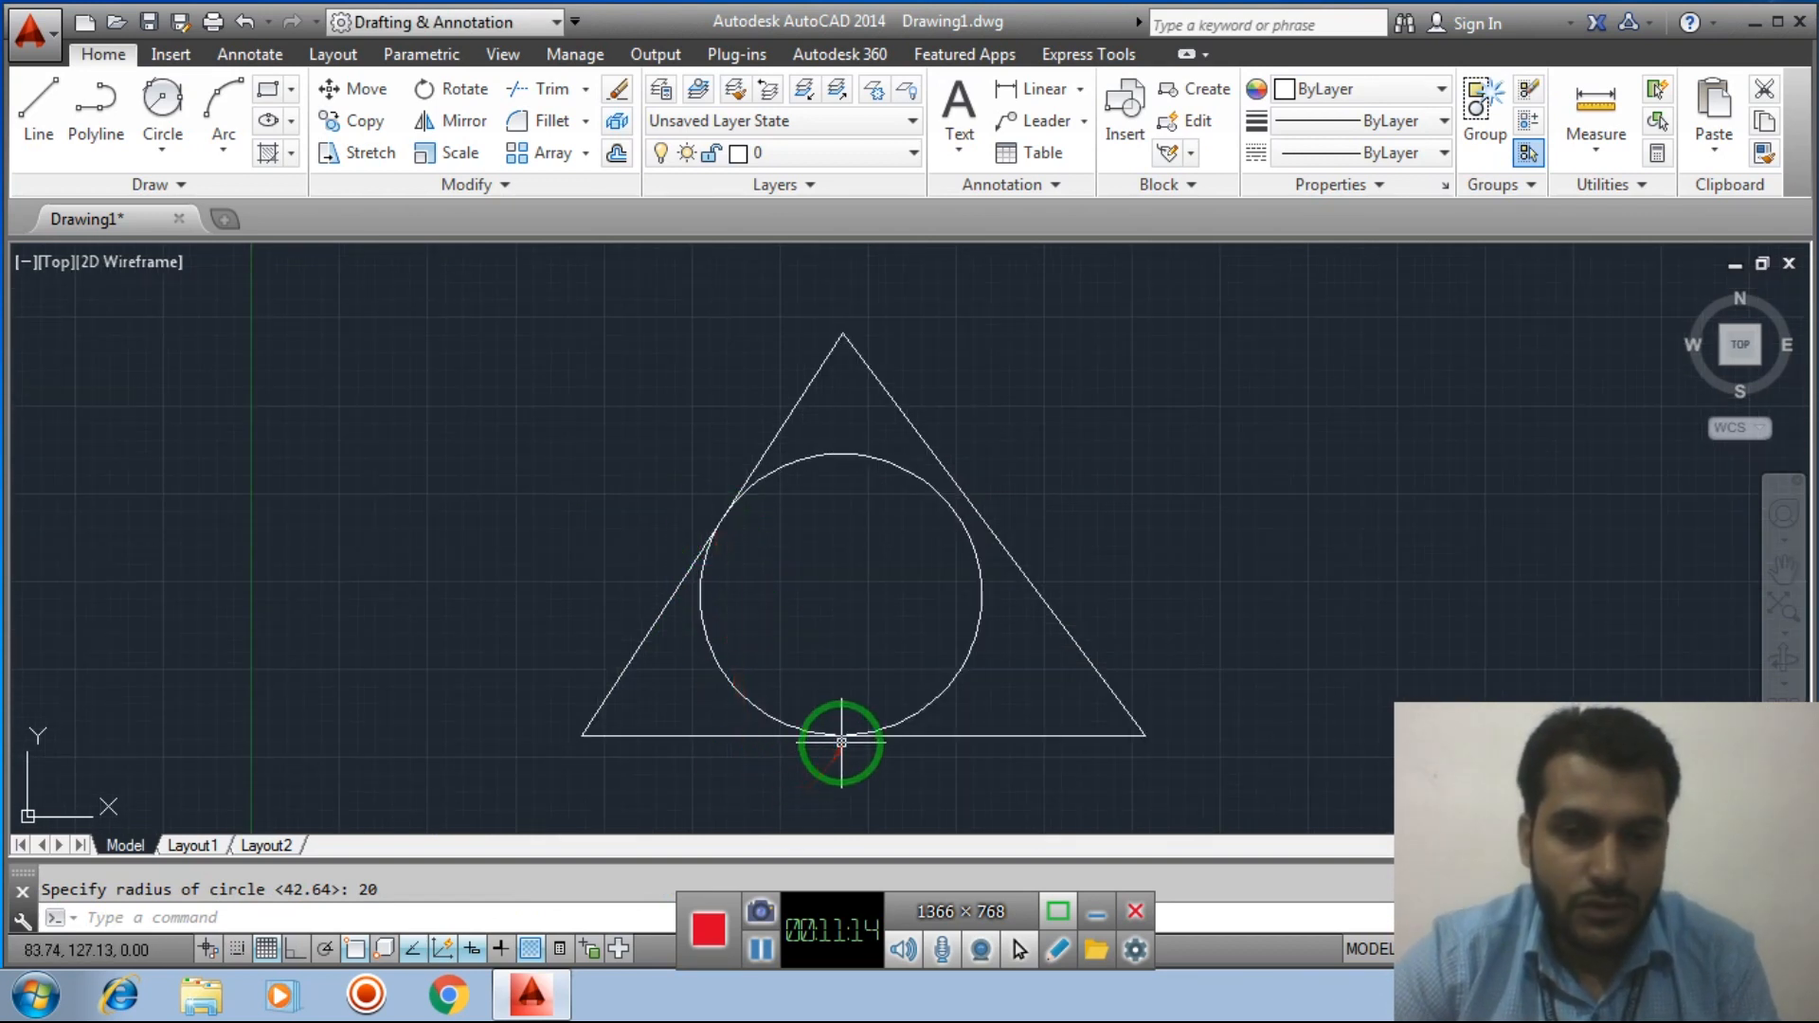
Select the radius 20 circle with a crossing window inside the triangle and delete it
left_click(878, 490)
left_click(824, 418)
key("Delete")
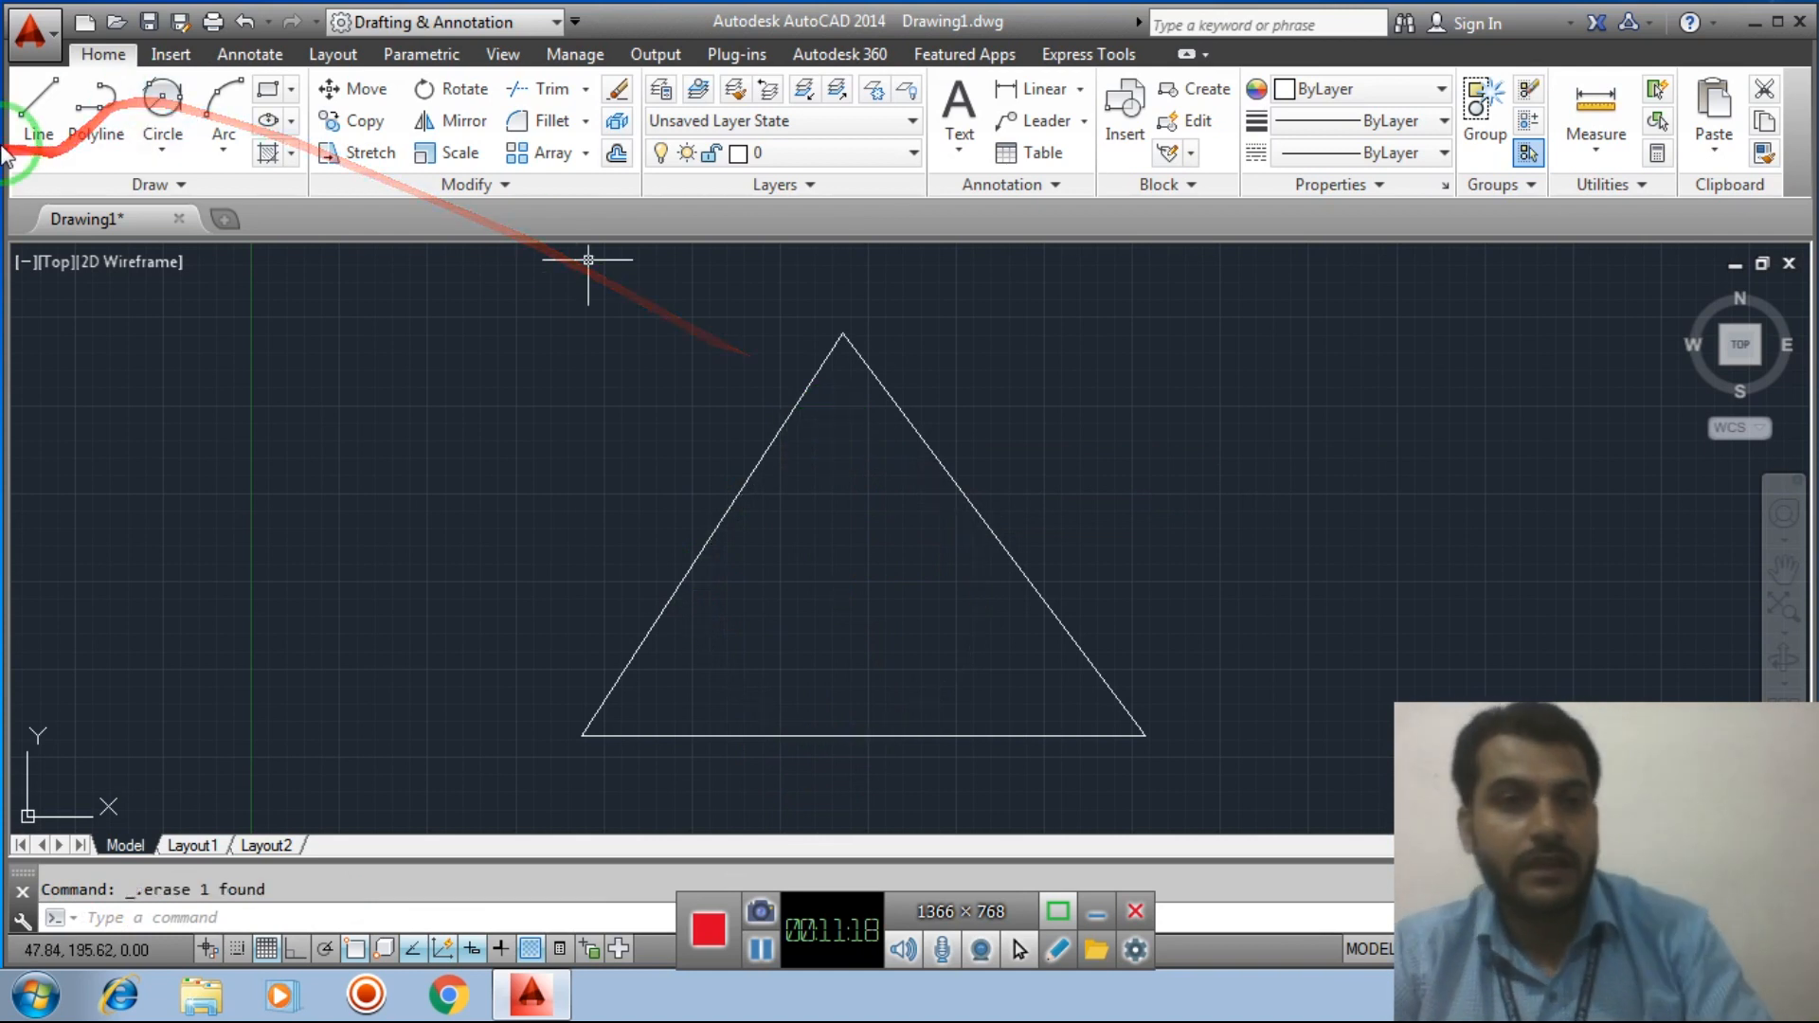
Draw a Tan, Tan, Tan circle inside the triangle, tangent to its left side, right side and base
left_click(162, 149)
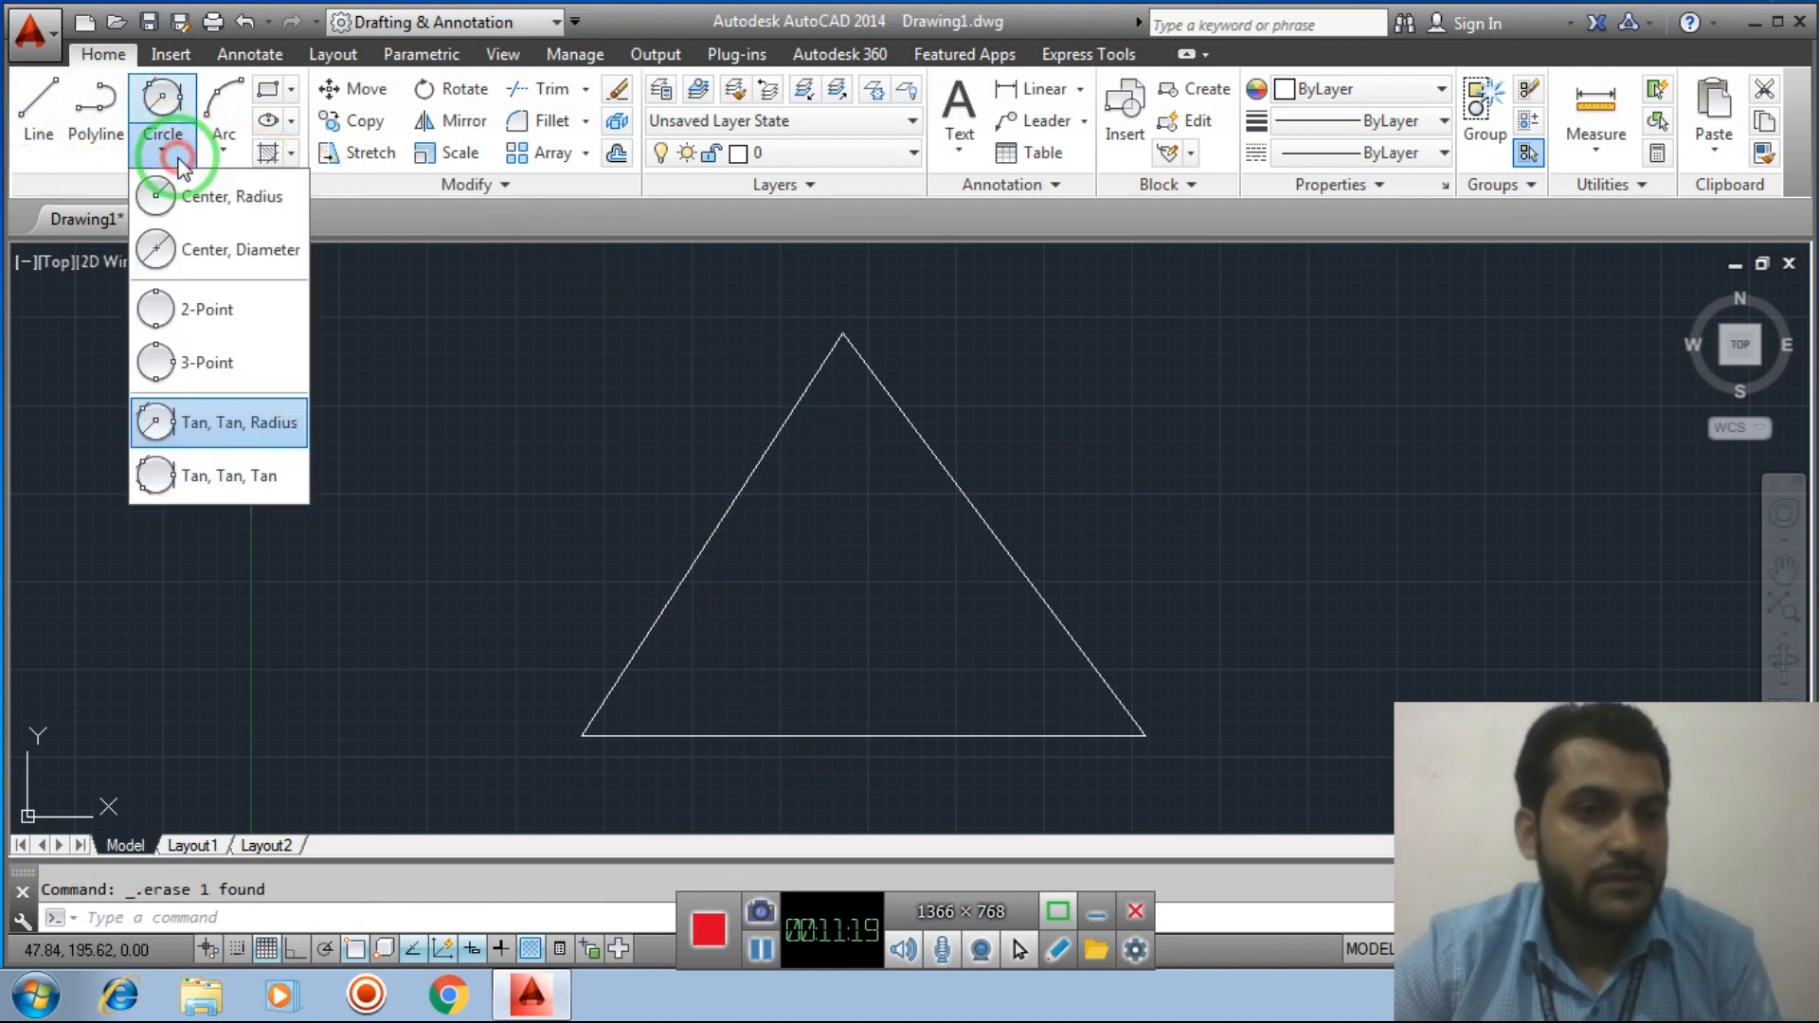
left_click(204, 479)
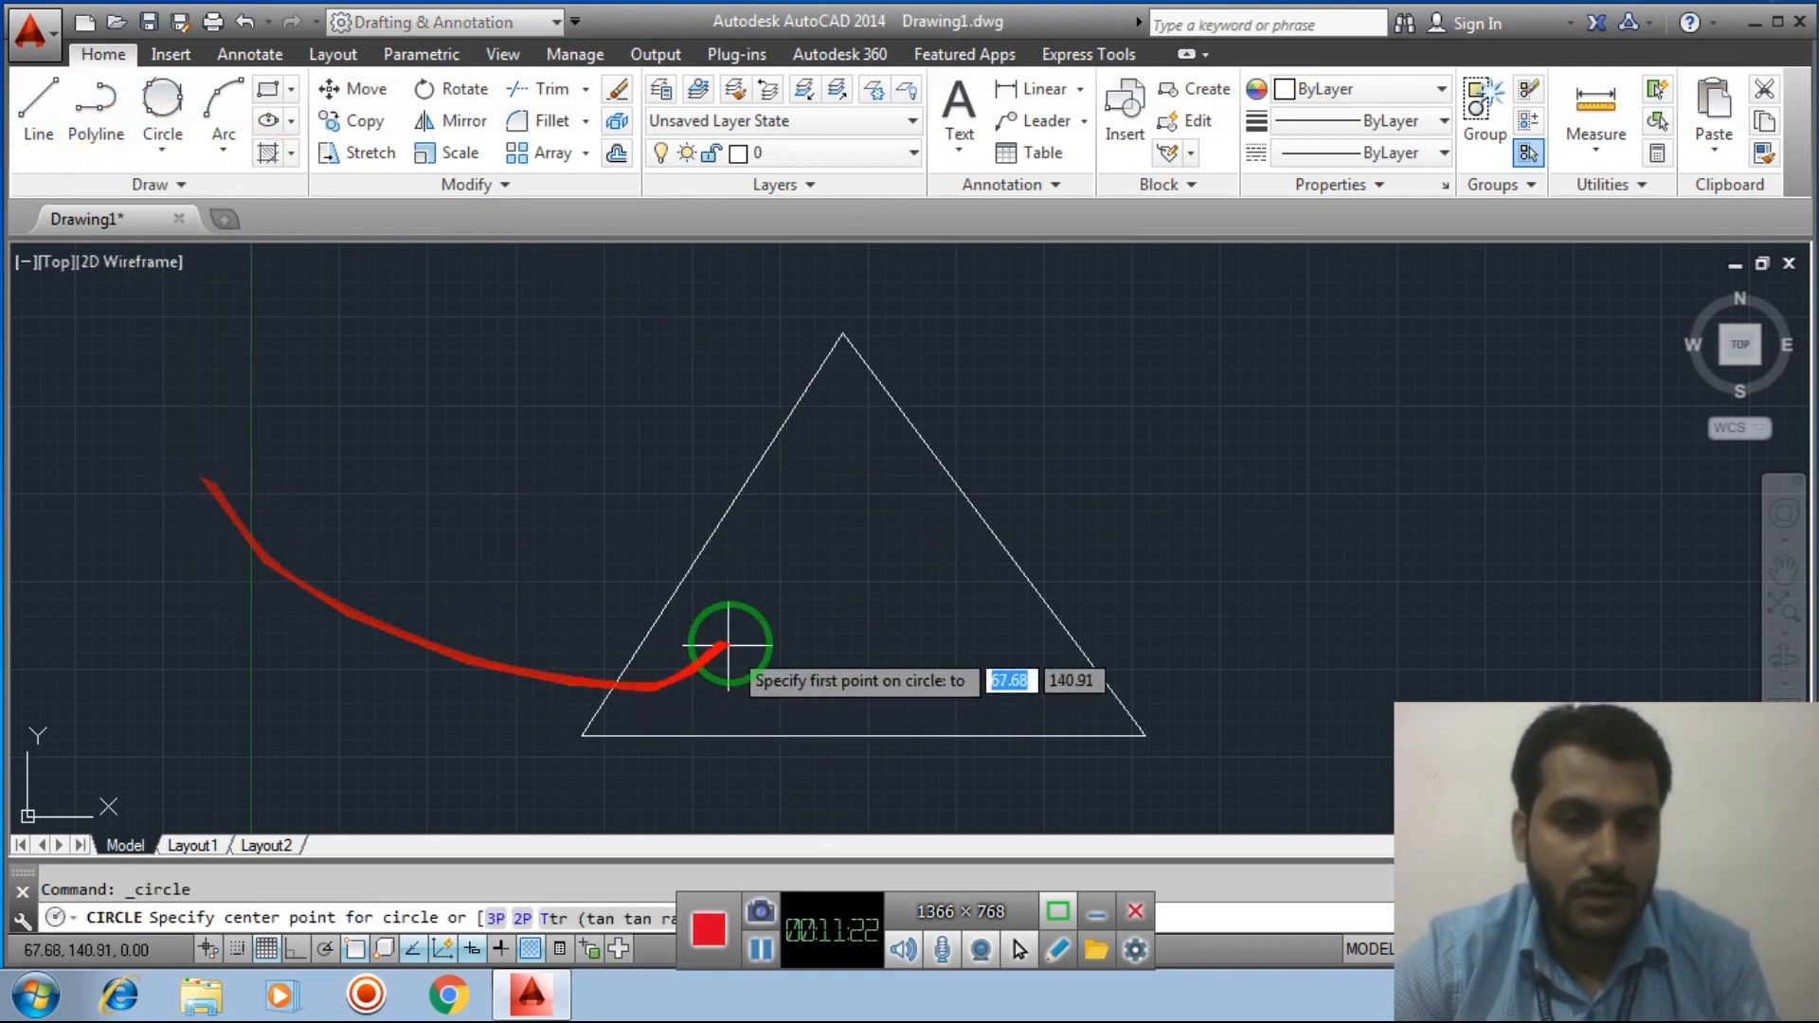
left_click(713, 524)
left_click(966, 504)
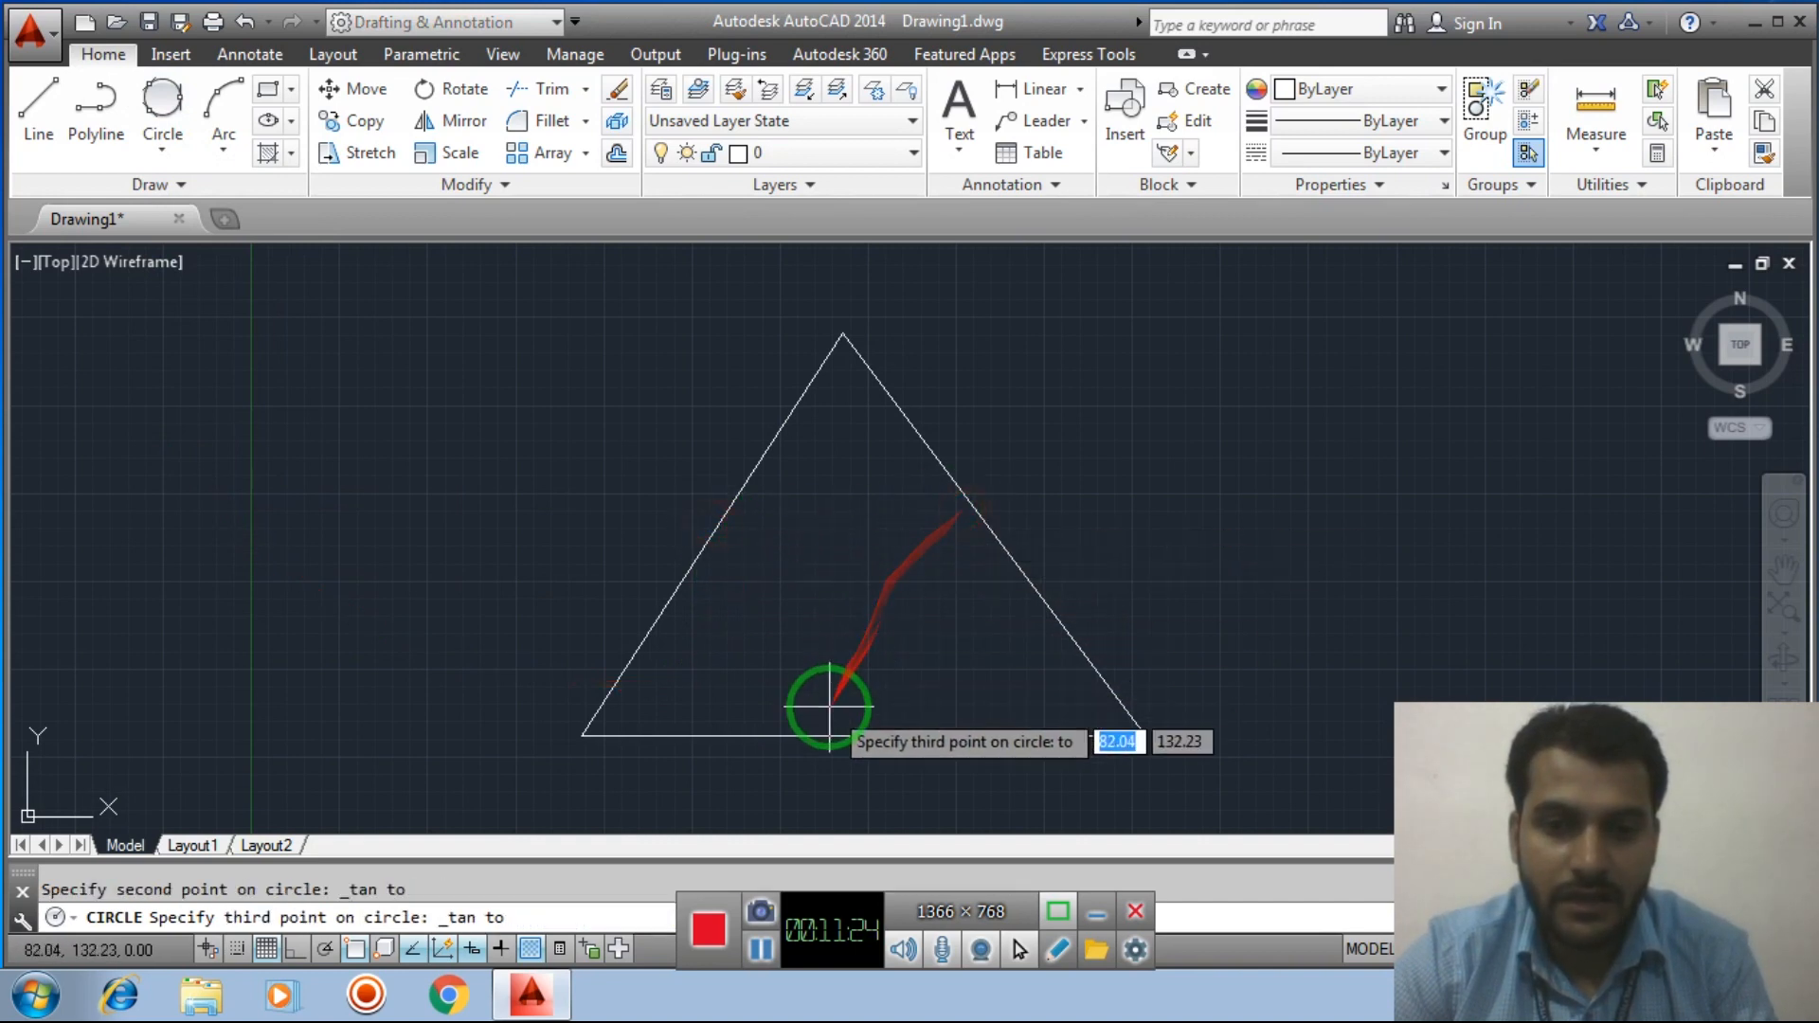
left_click(846, 734)
Select the triangle and its inscribed circle with a window selection and delete them
scroll(1166, 559, "down", 5)
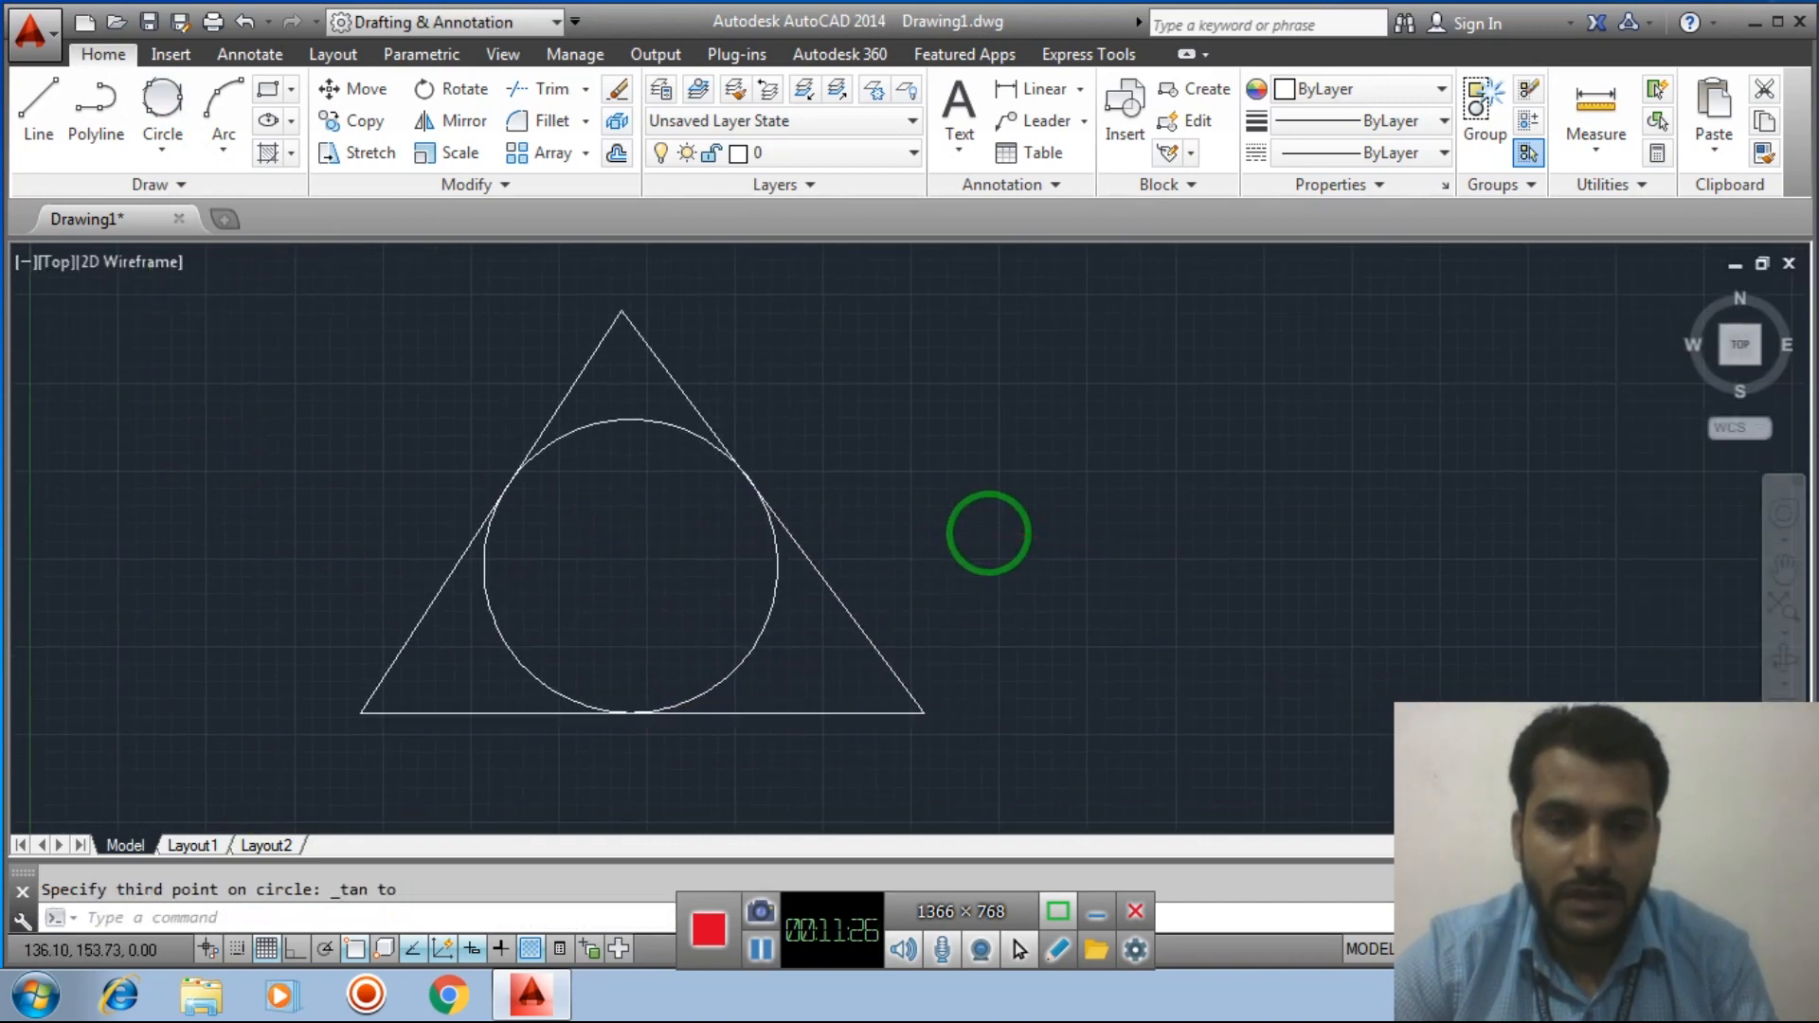
scroll(1028, 516, "up", 3)
scroll(1029, 517, "up", 2)
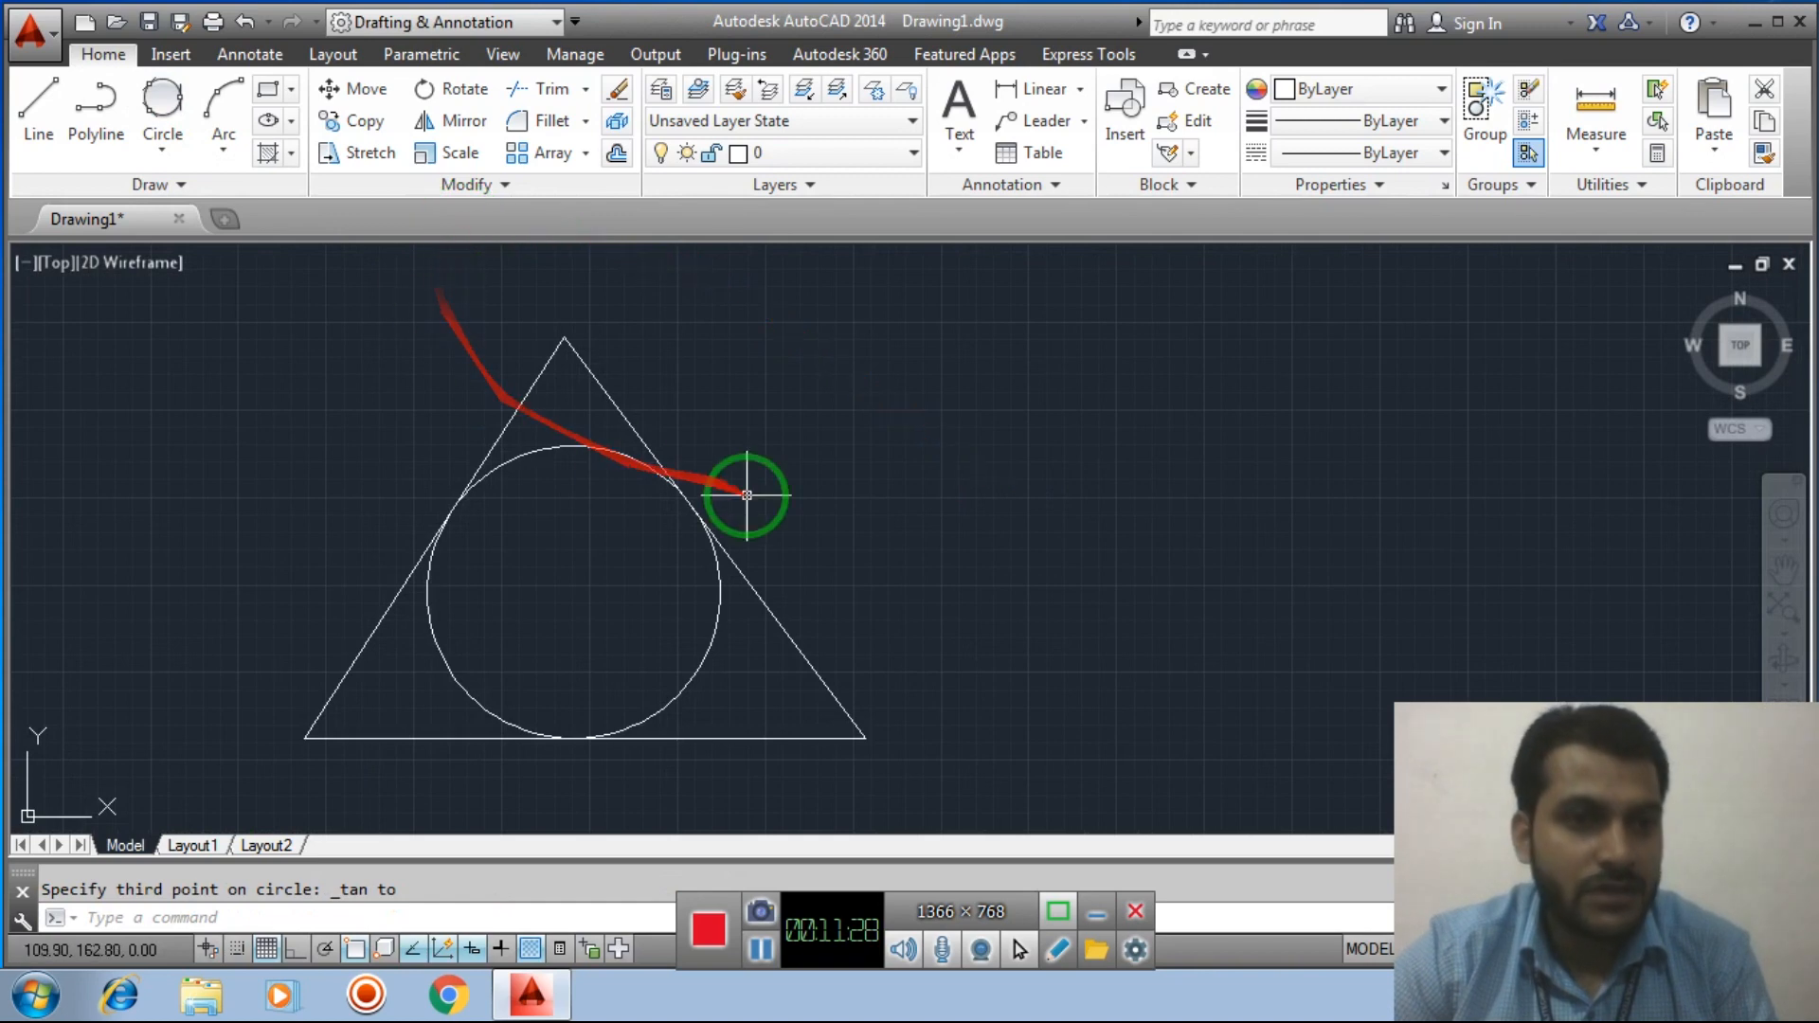
scroll(749, 496, "down", 2)
middle_click_drag(743, 496, 878, 471)
left_click(501, 303)
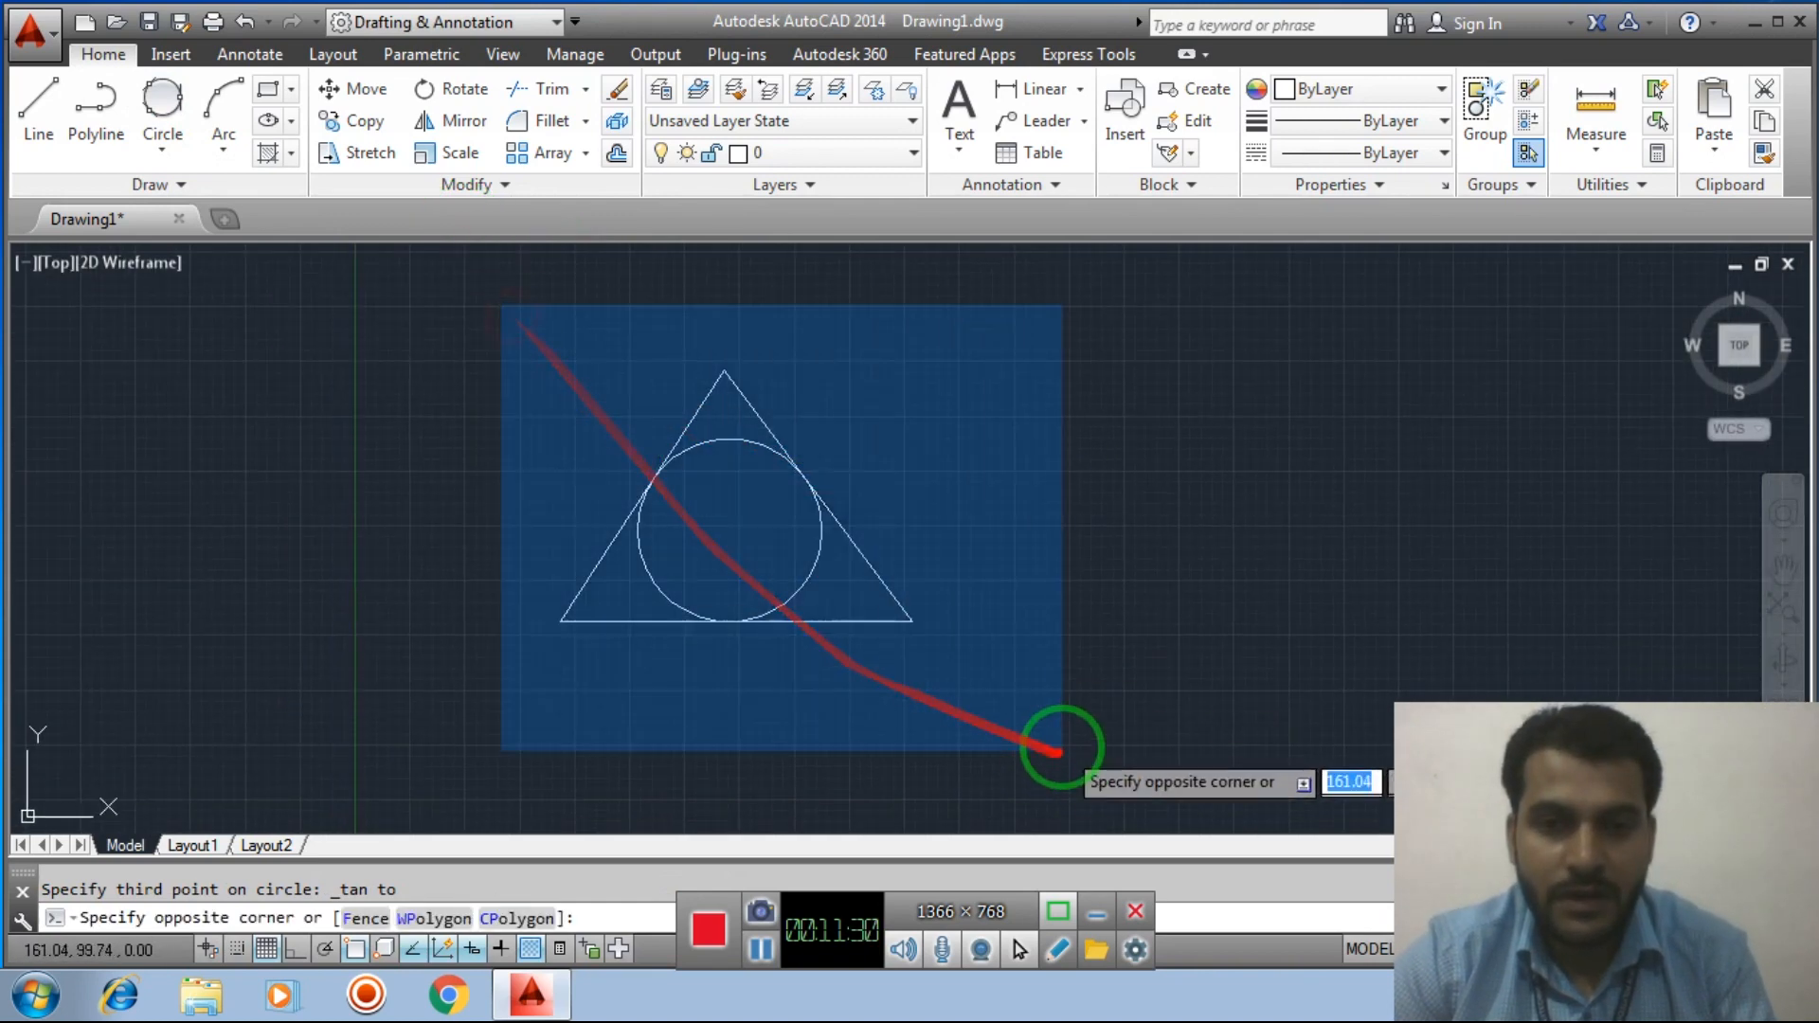
left_click(1063, 747)
key("Delete")
left_click(527, 373)
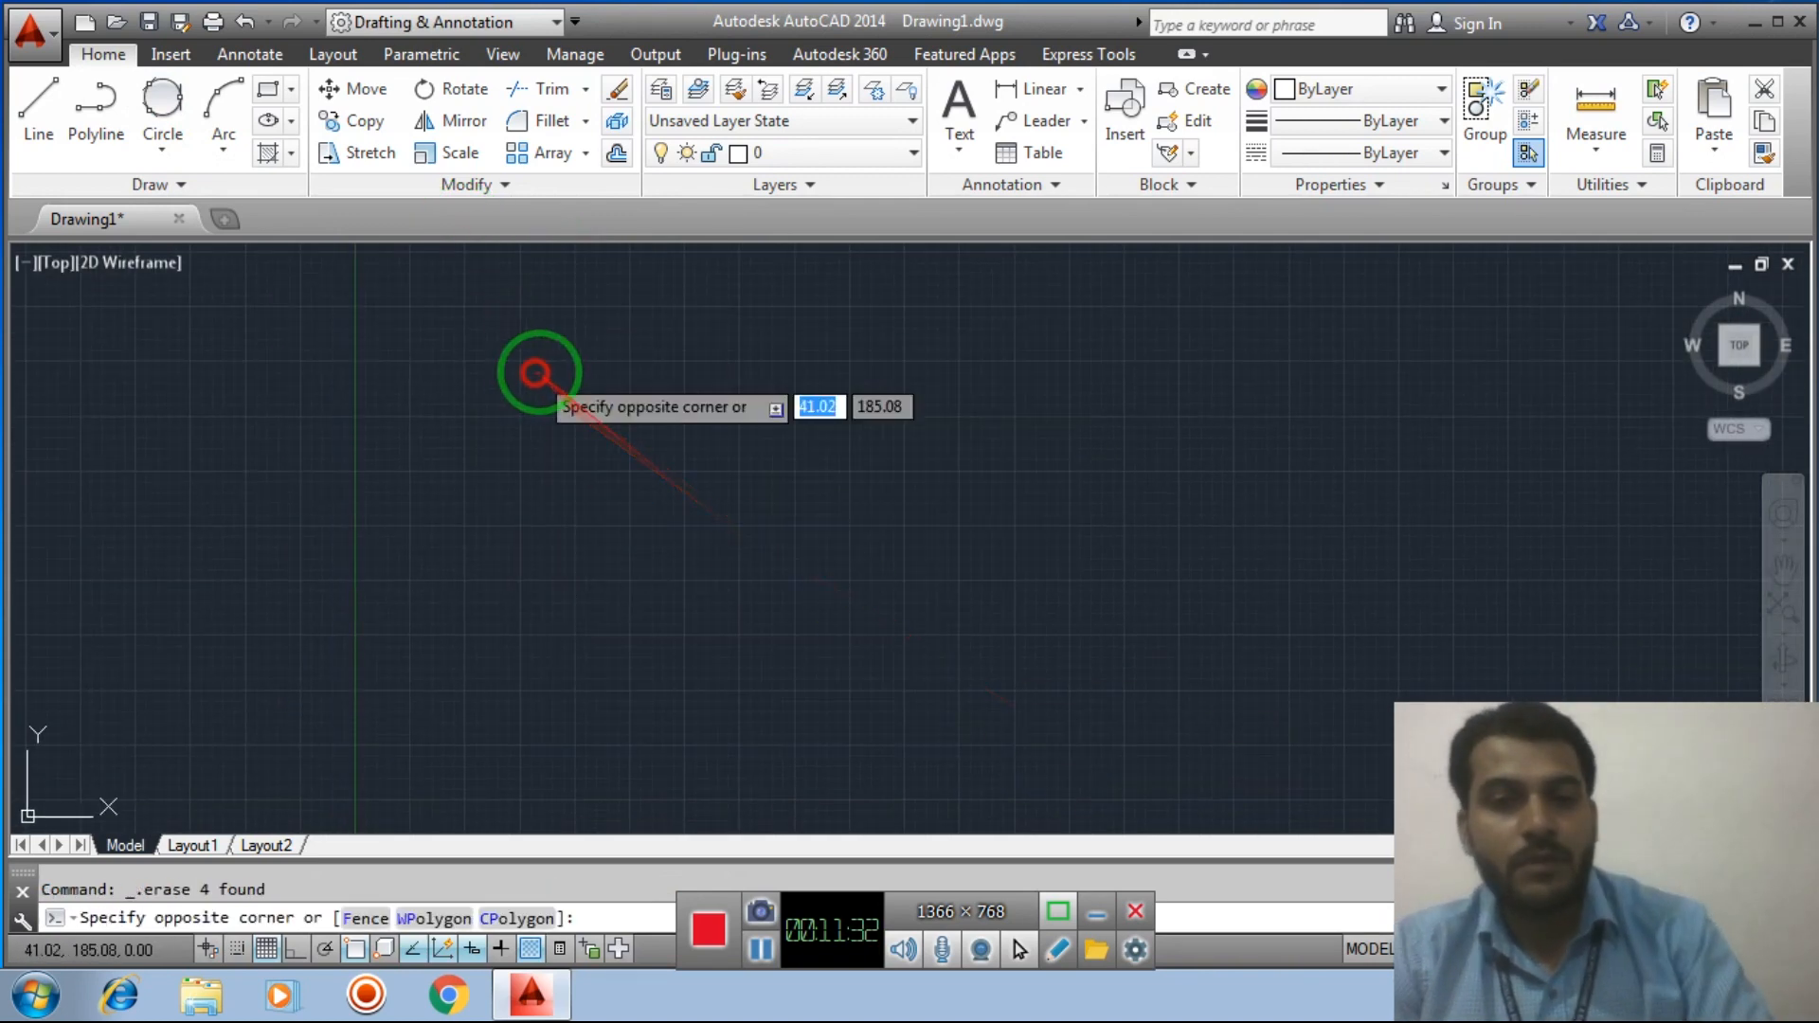
left_click(871, 619)
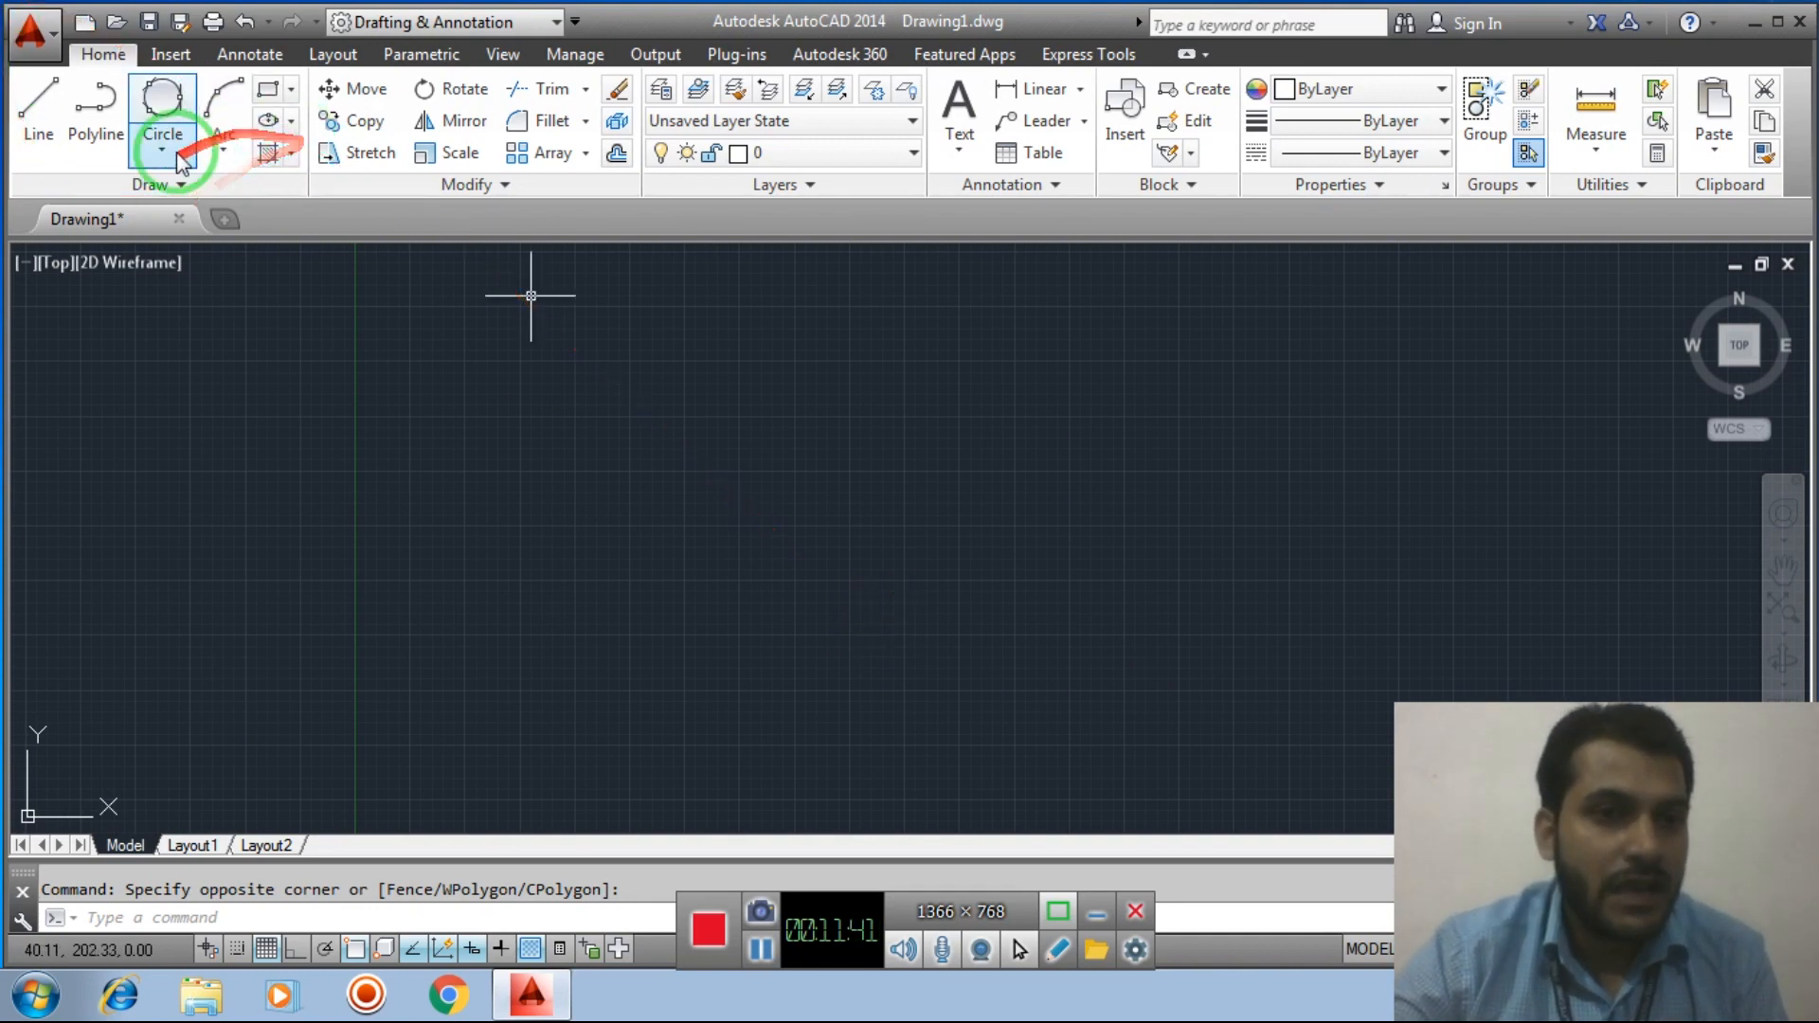
Draw a rectangle from a freely picked first corner, with its opposite corner at the relative offset 100,100
left_click(291, 89)
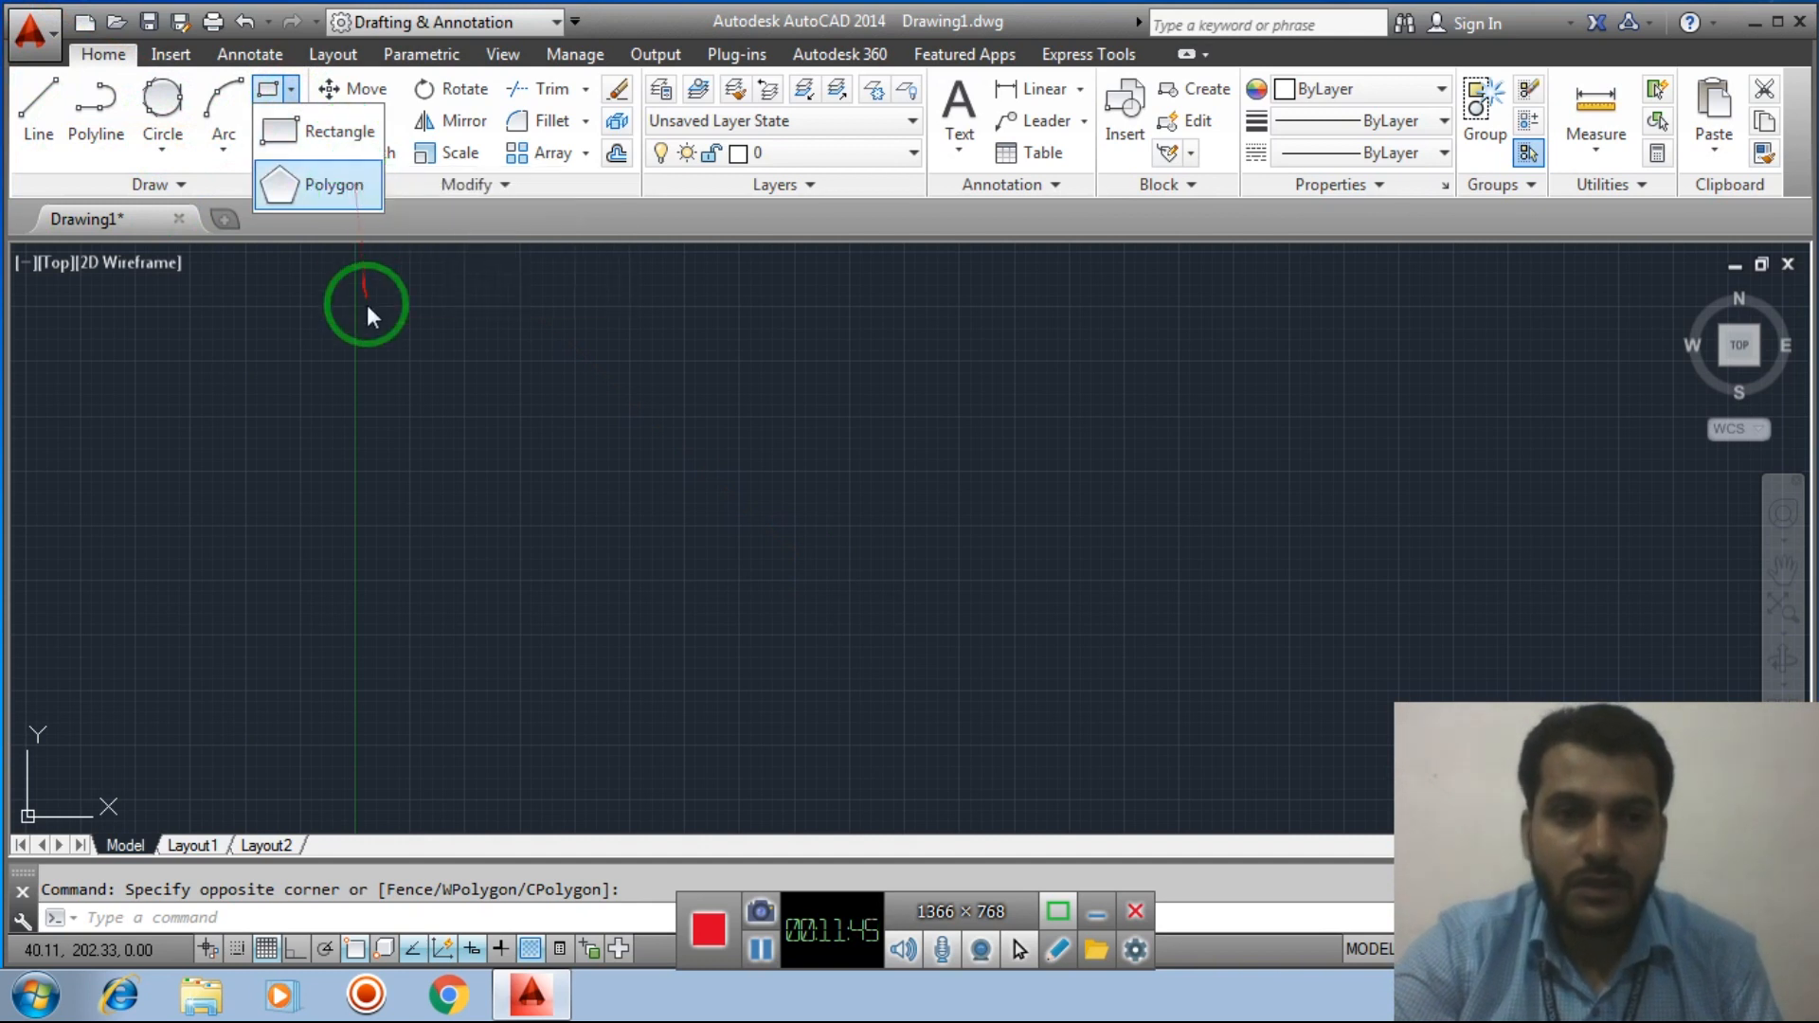
left_click(338, 142)
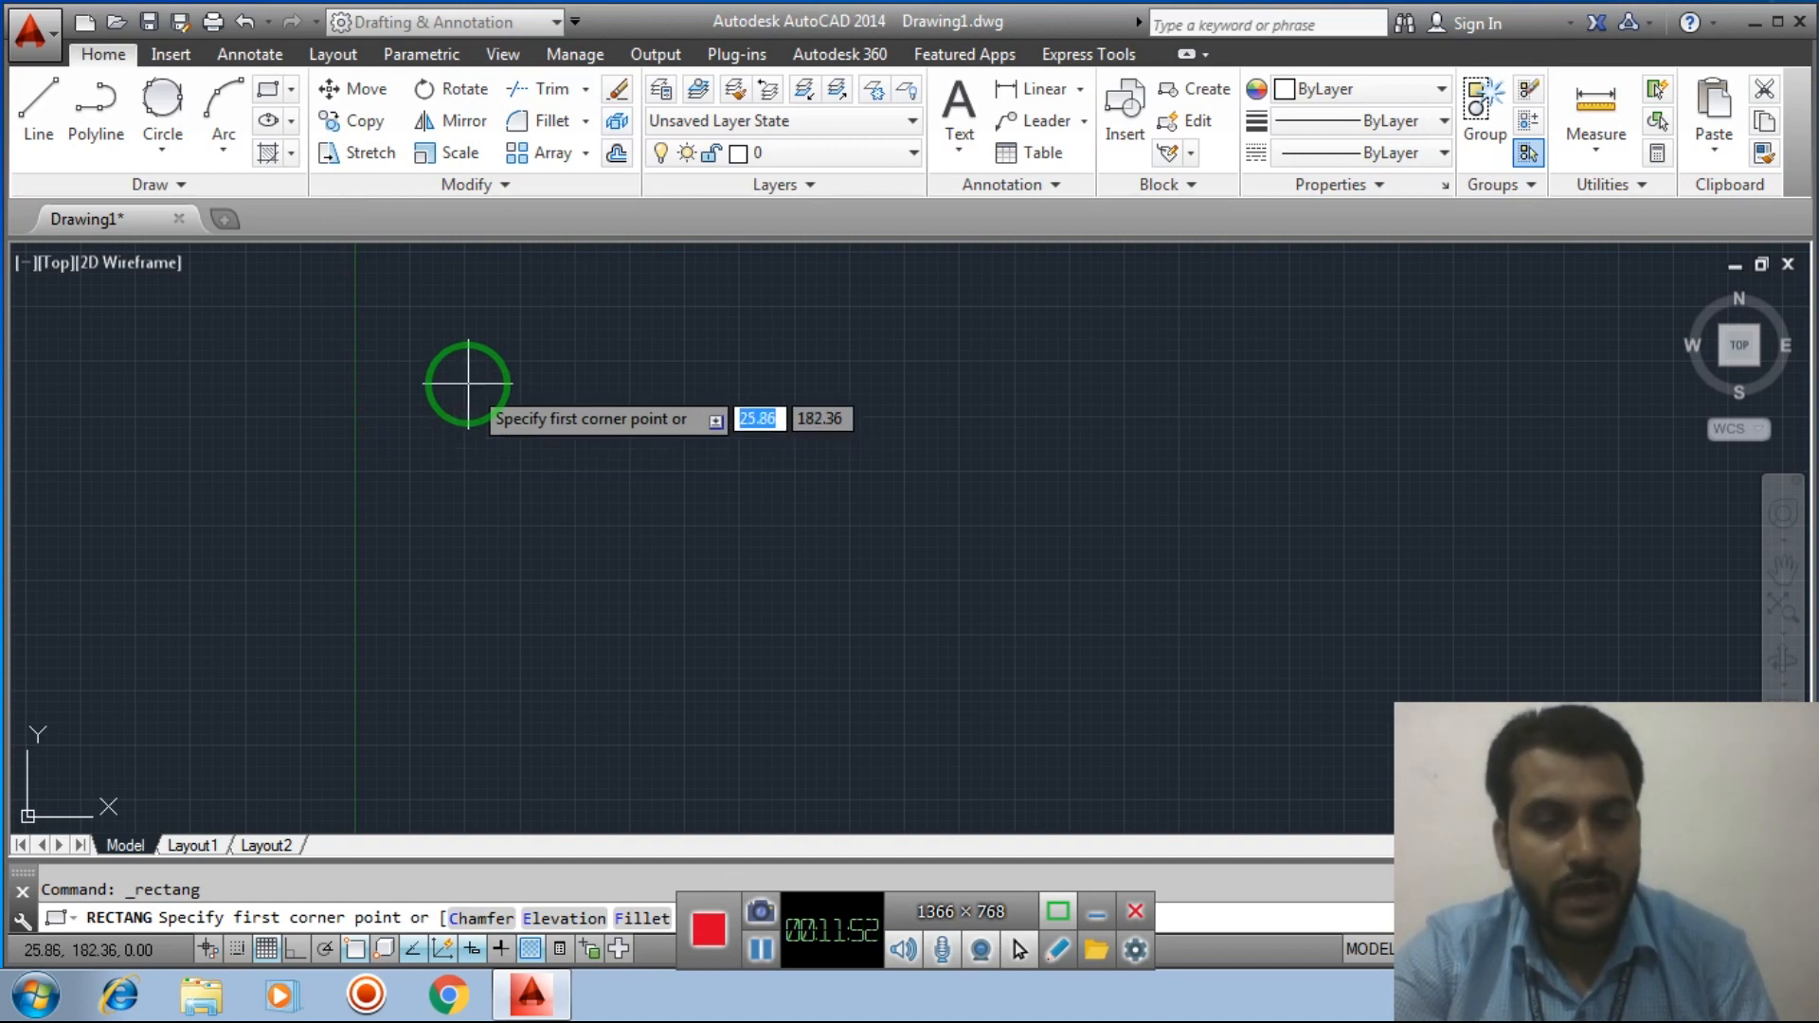
left_click(468, 385)
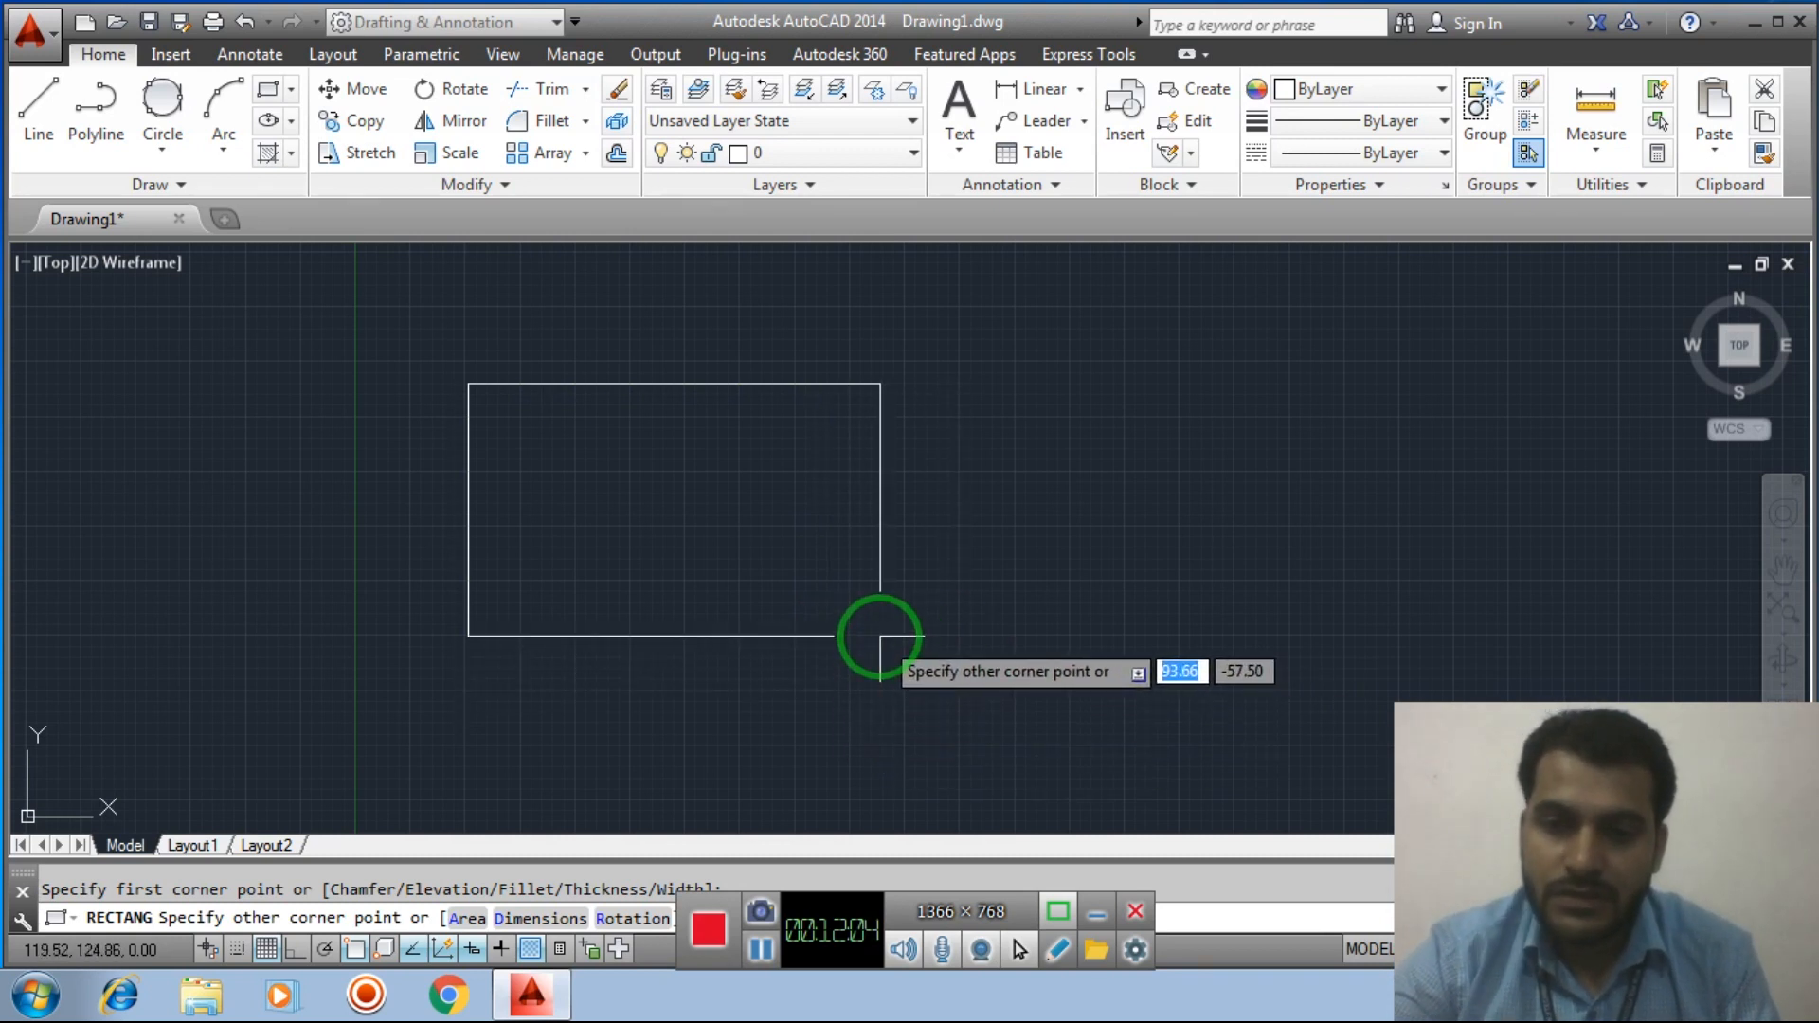
type("00")
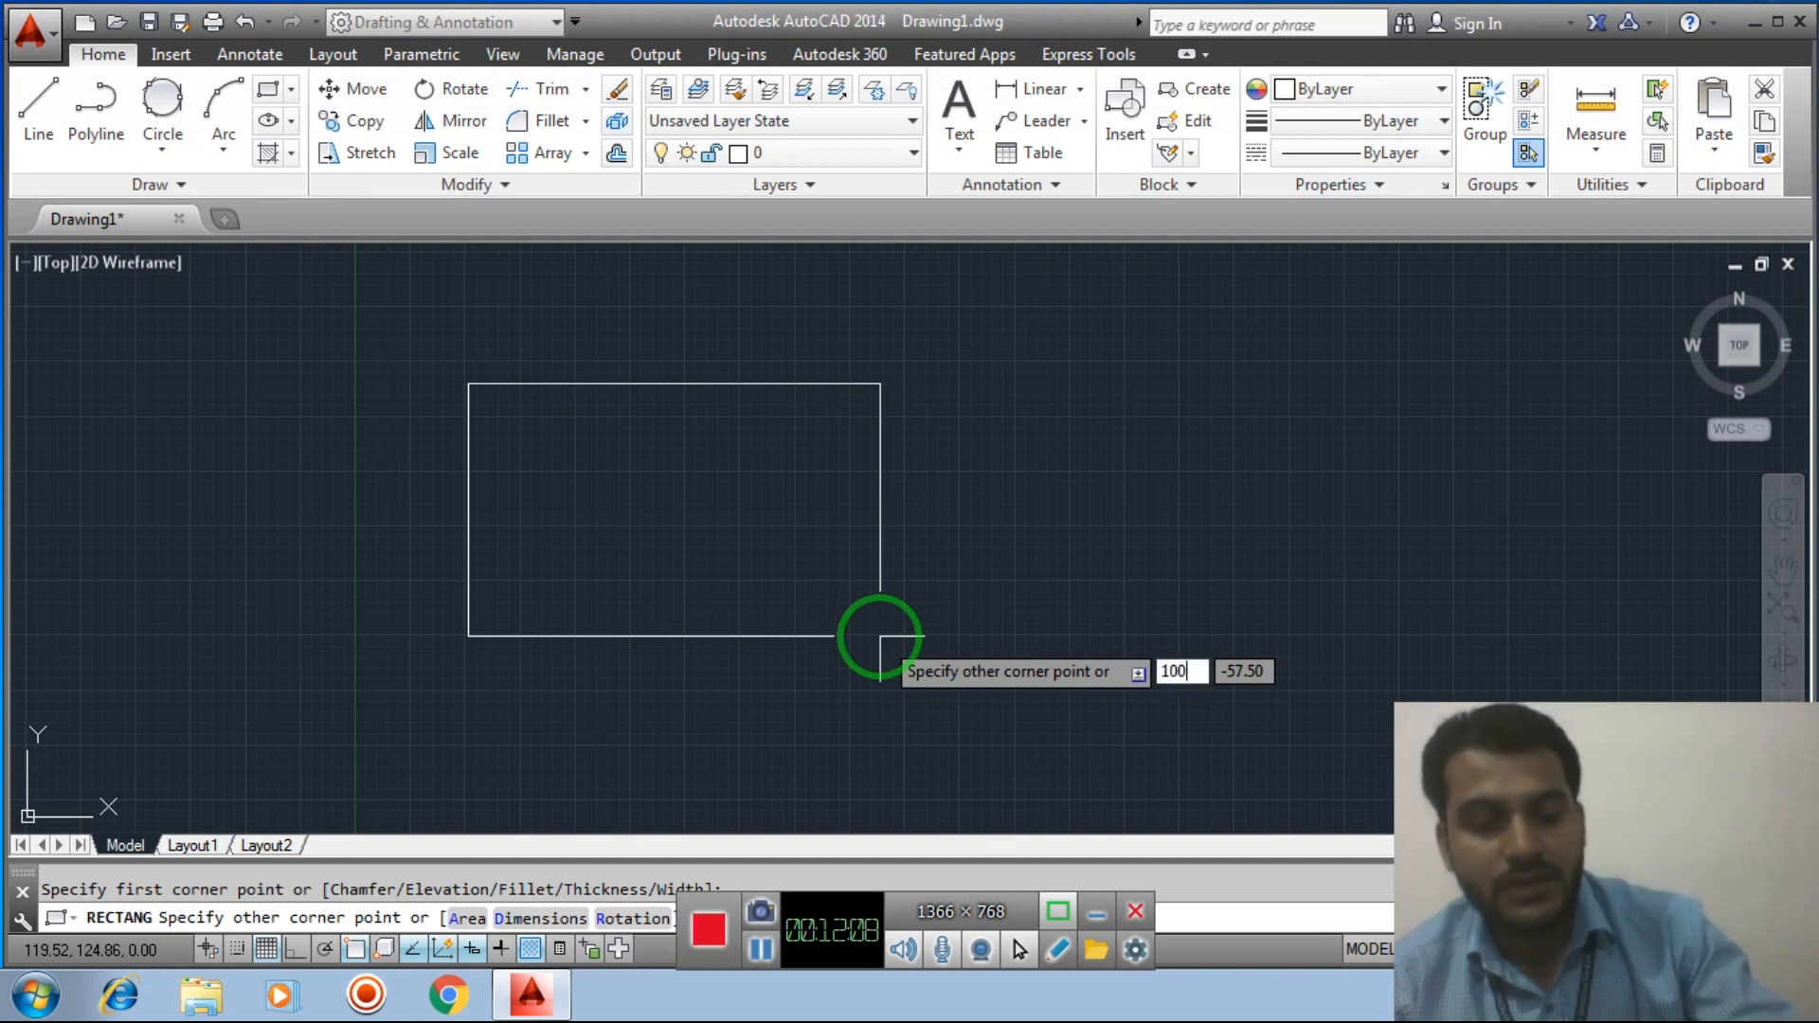
key("Tab")
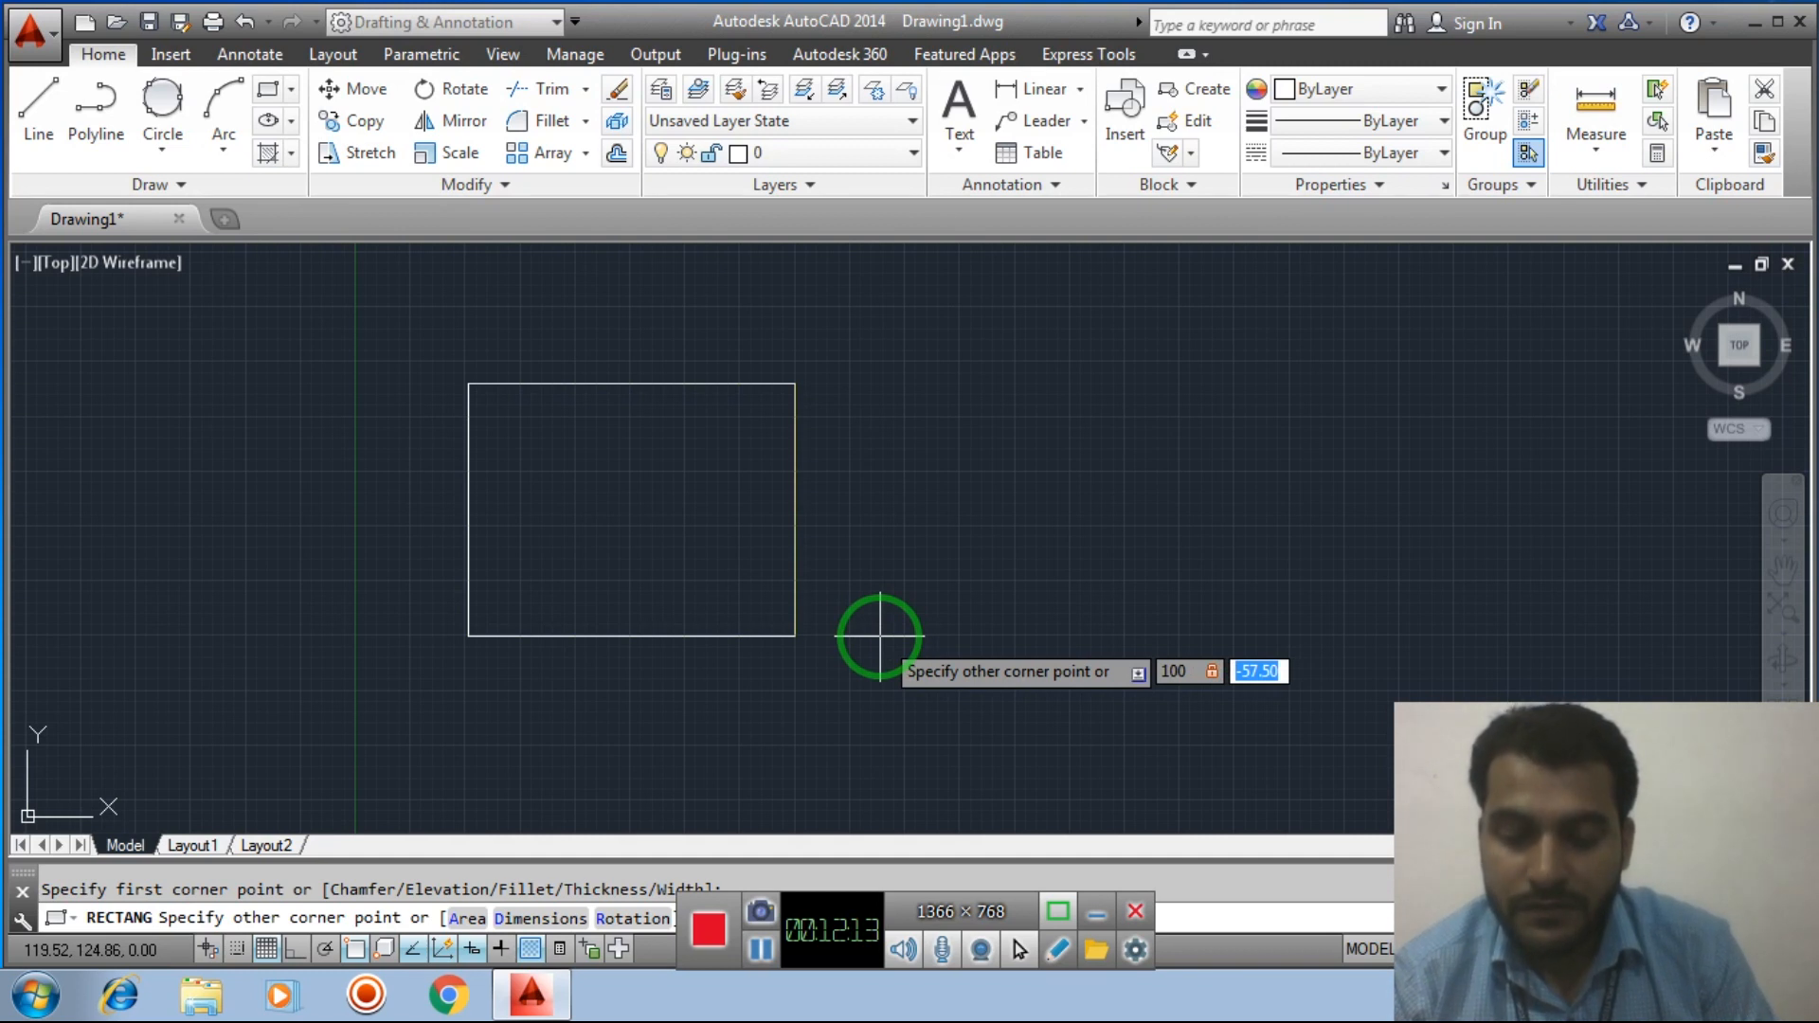
key("Return")
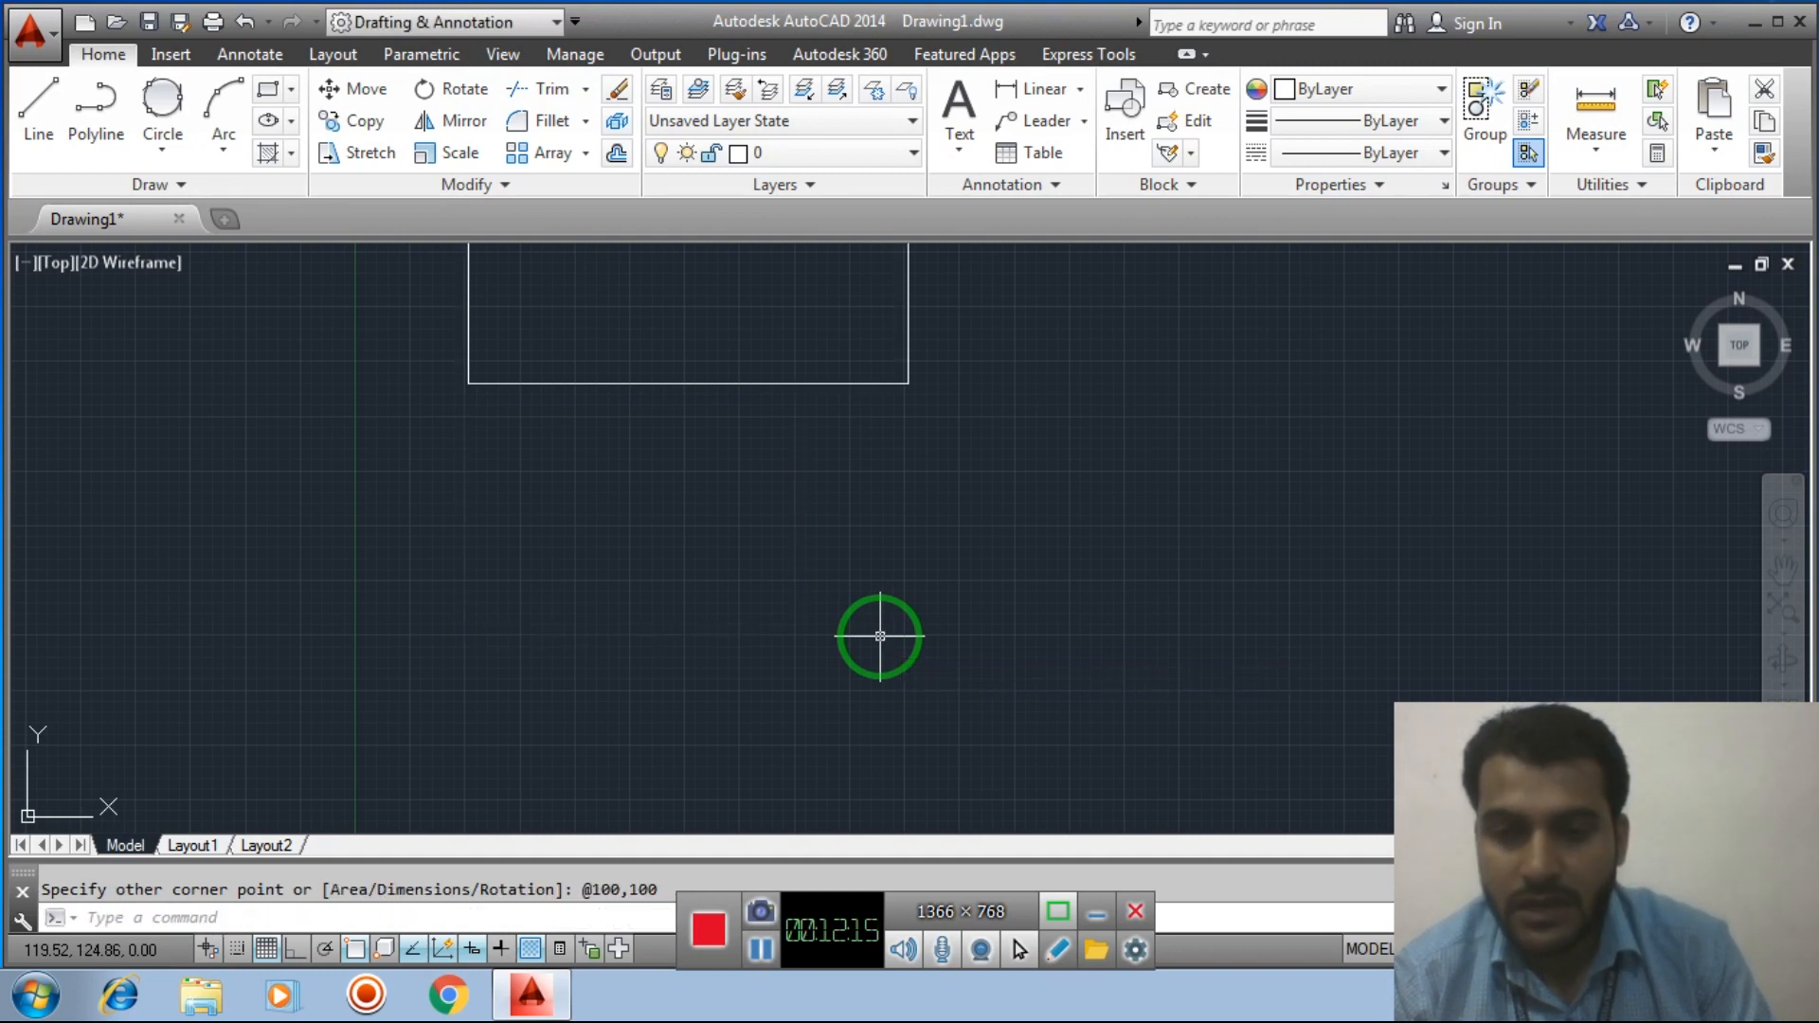
Draw a second rectangle to the right of the first from a freely picked corner, with its opposite corner at the relative offset 150,100
middle_click_drag(1076, 386, 1121, 743)
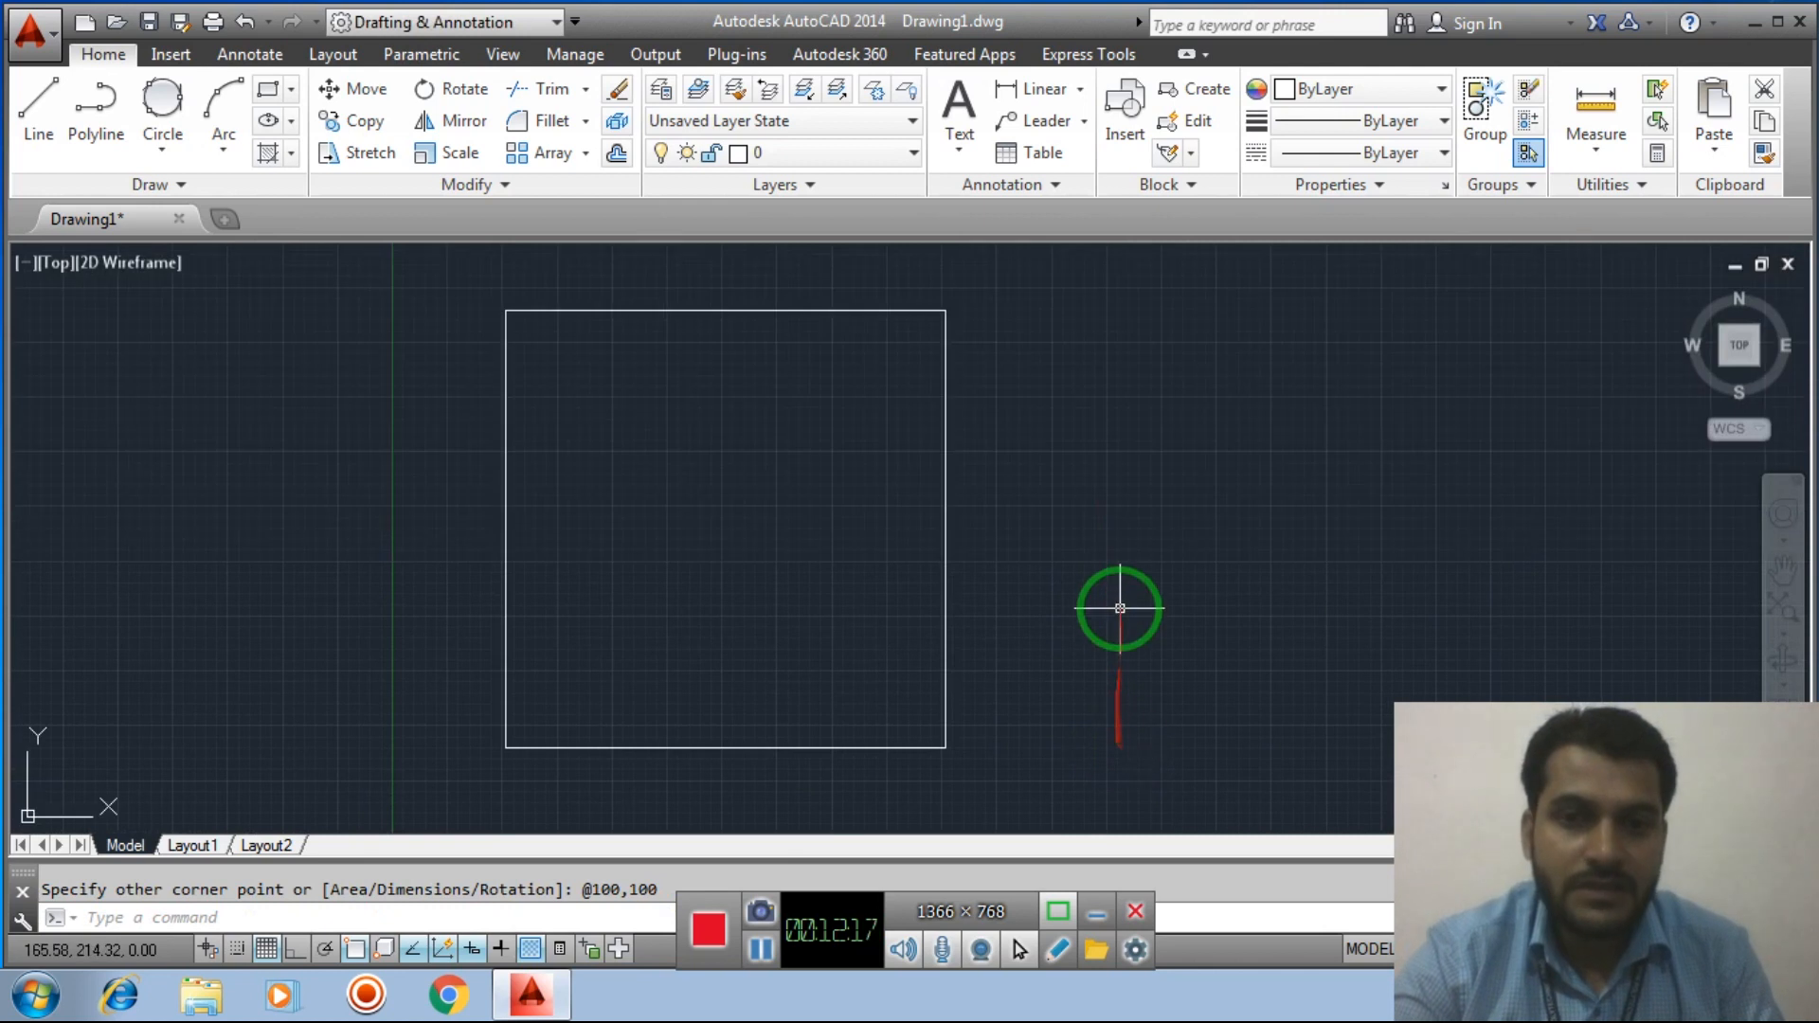
scroll(1120, 608, "down", 2)
mouse_move(1154, 549)
middle_mouse_down()
mouse_move(1007, 560)
mouse_move(979, 540)
middle_mouse_up()
left_click_drag(948, 532, 5, 161)
left_click(291, 89)
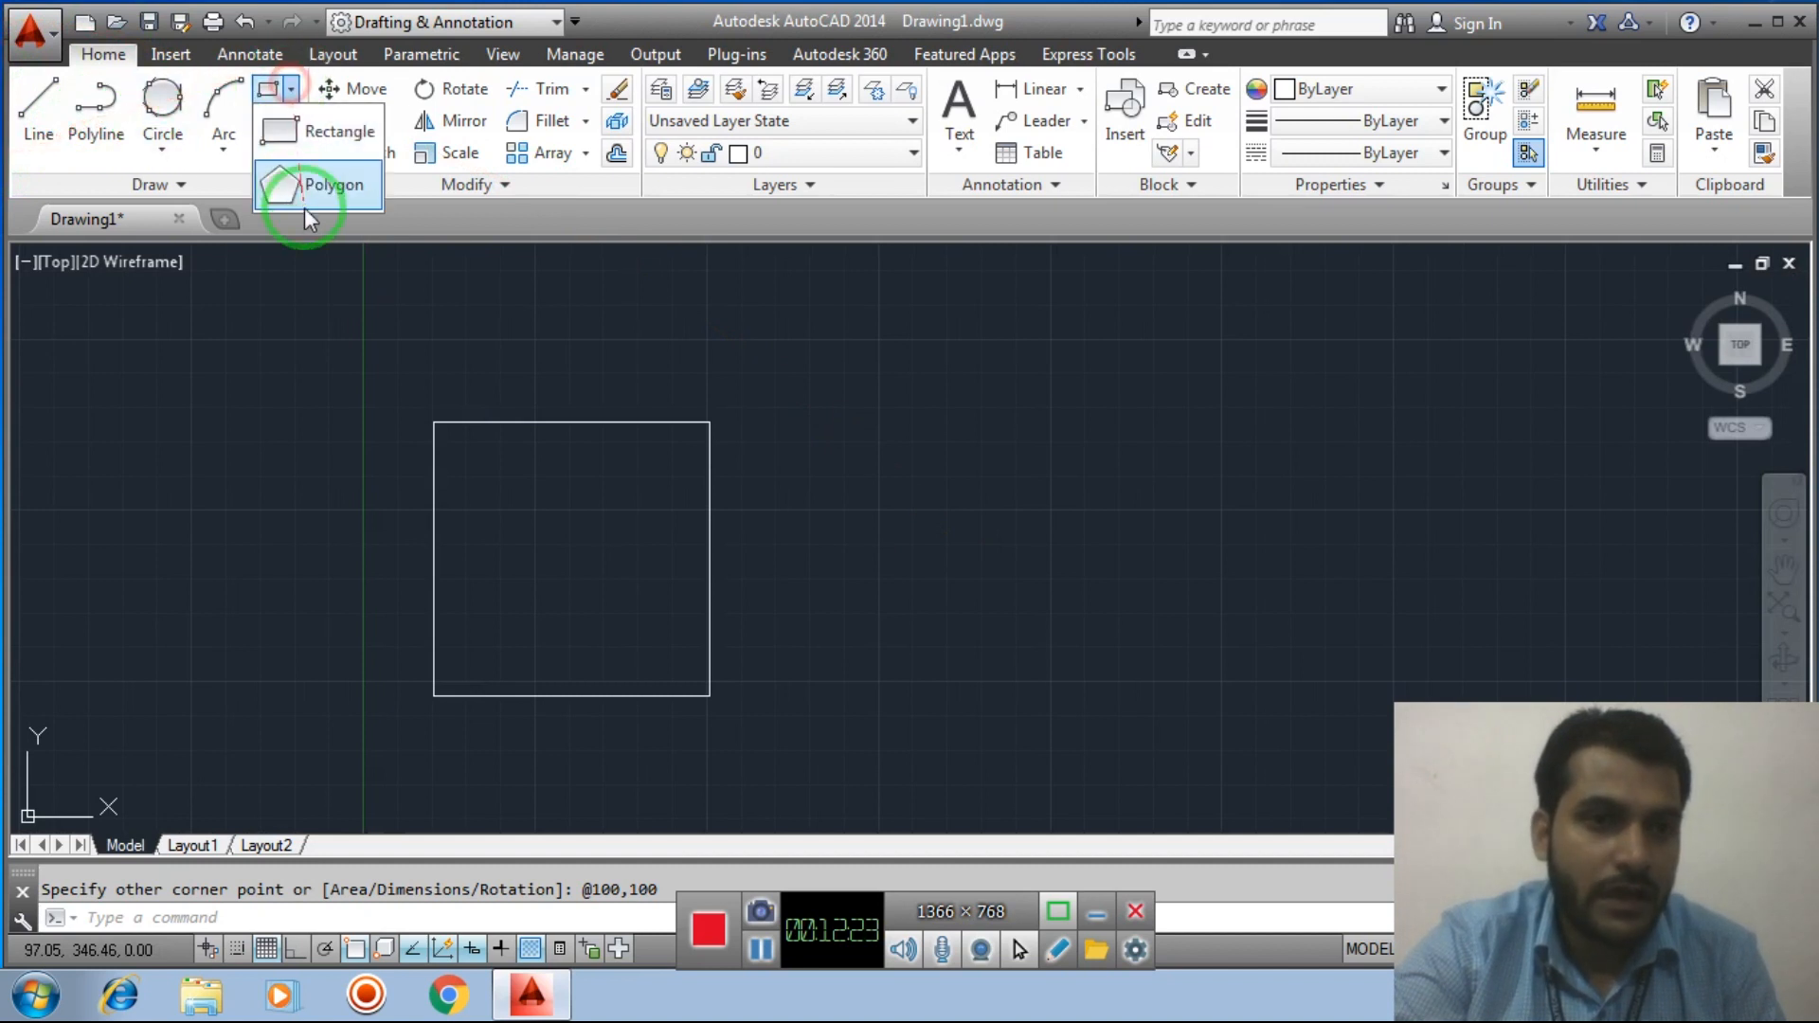
left_click(329, 140)
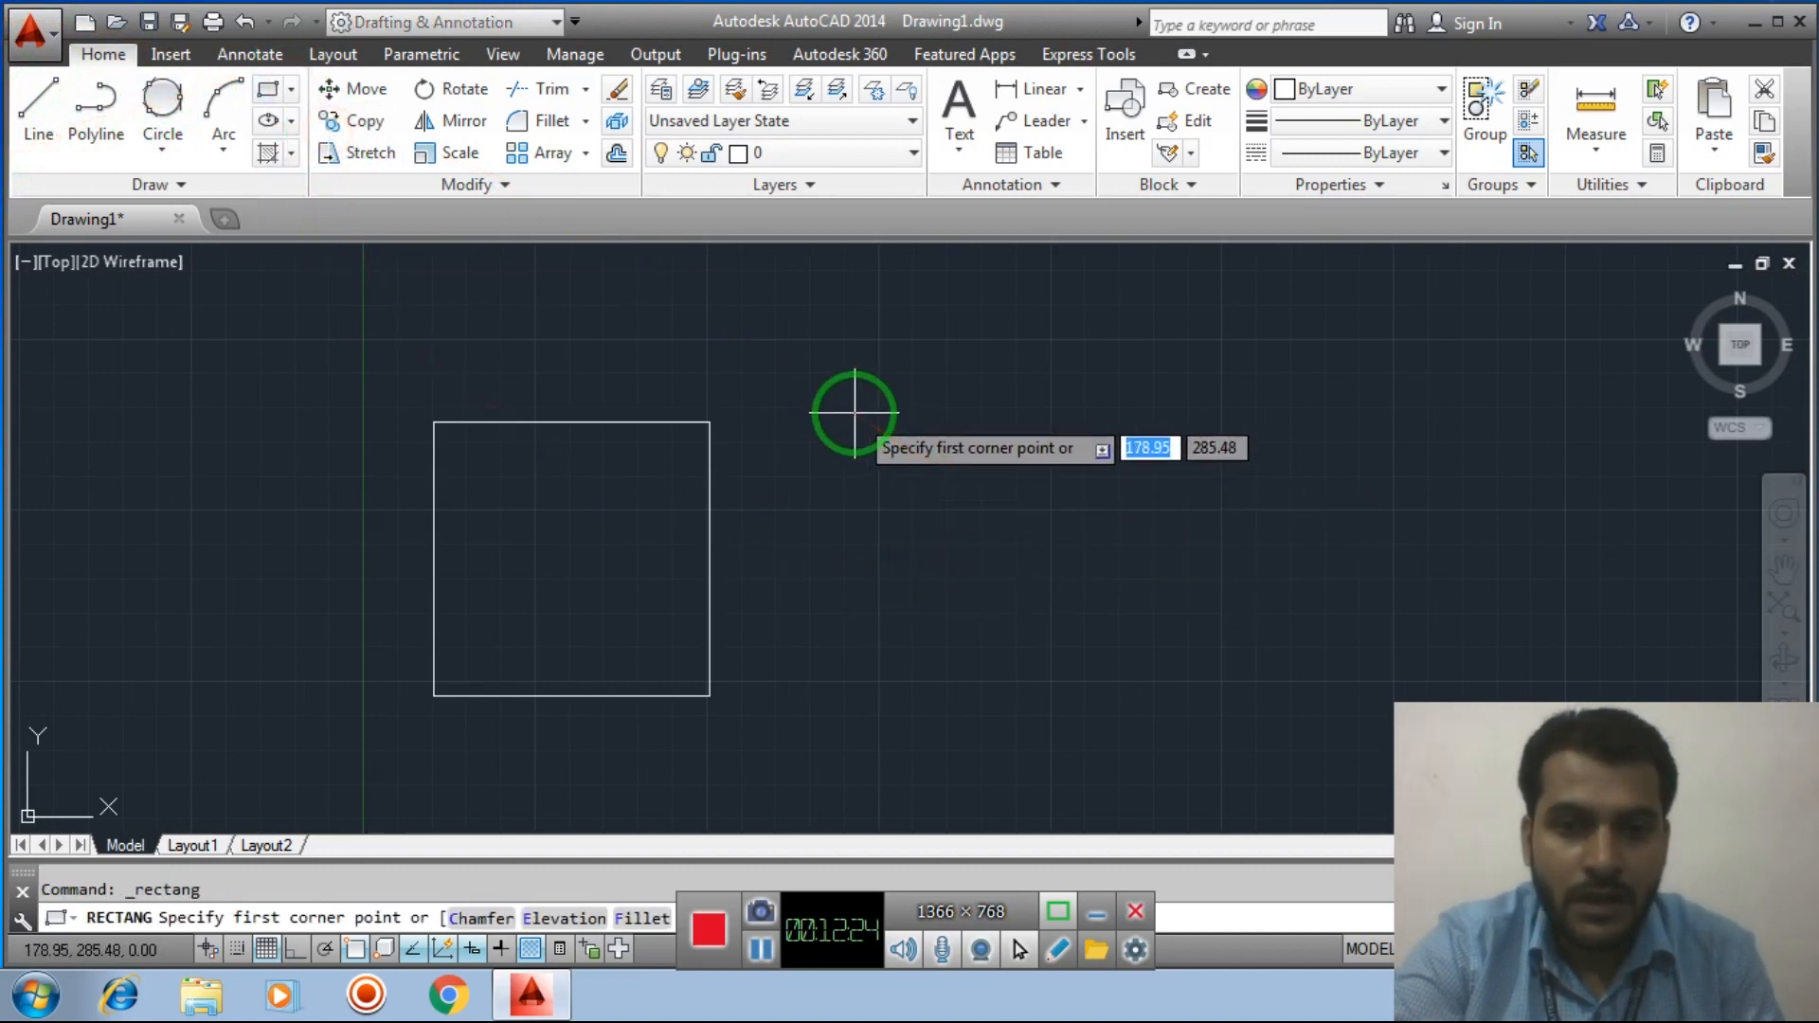
left_click(855, 414)
mouse_move(1253, 633)
middle_mouse_down()
mouse_move(1129, 663)
mouse_move(1090, 631)
middle_mouse_up()
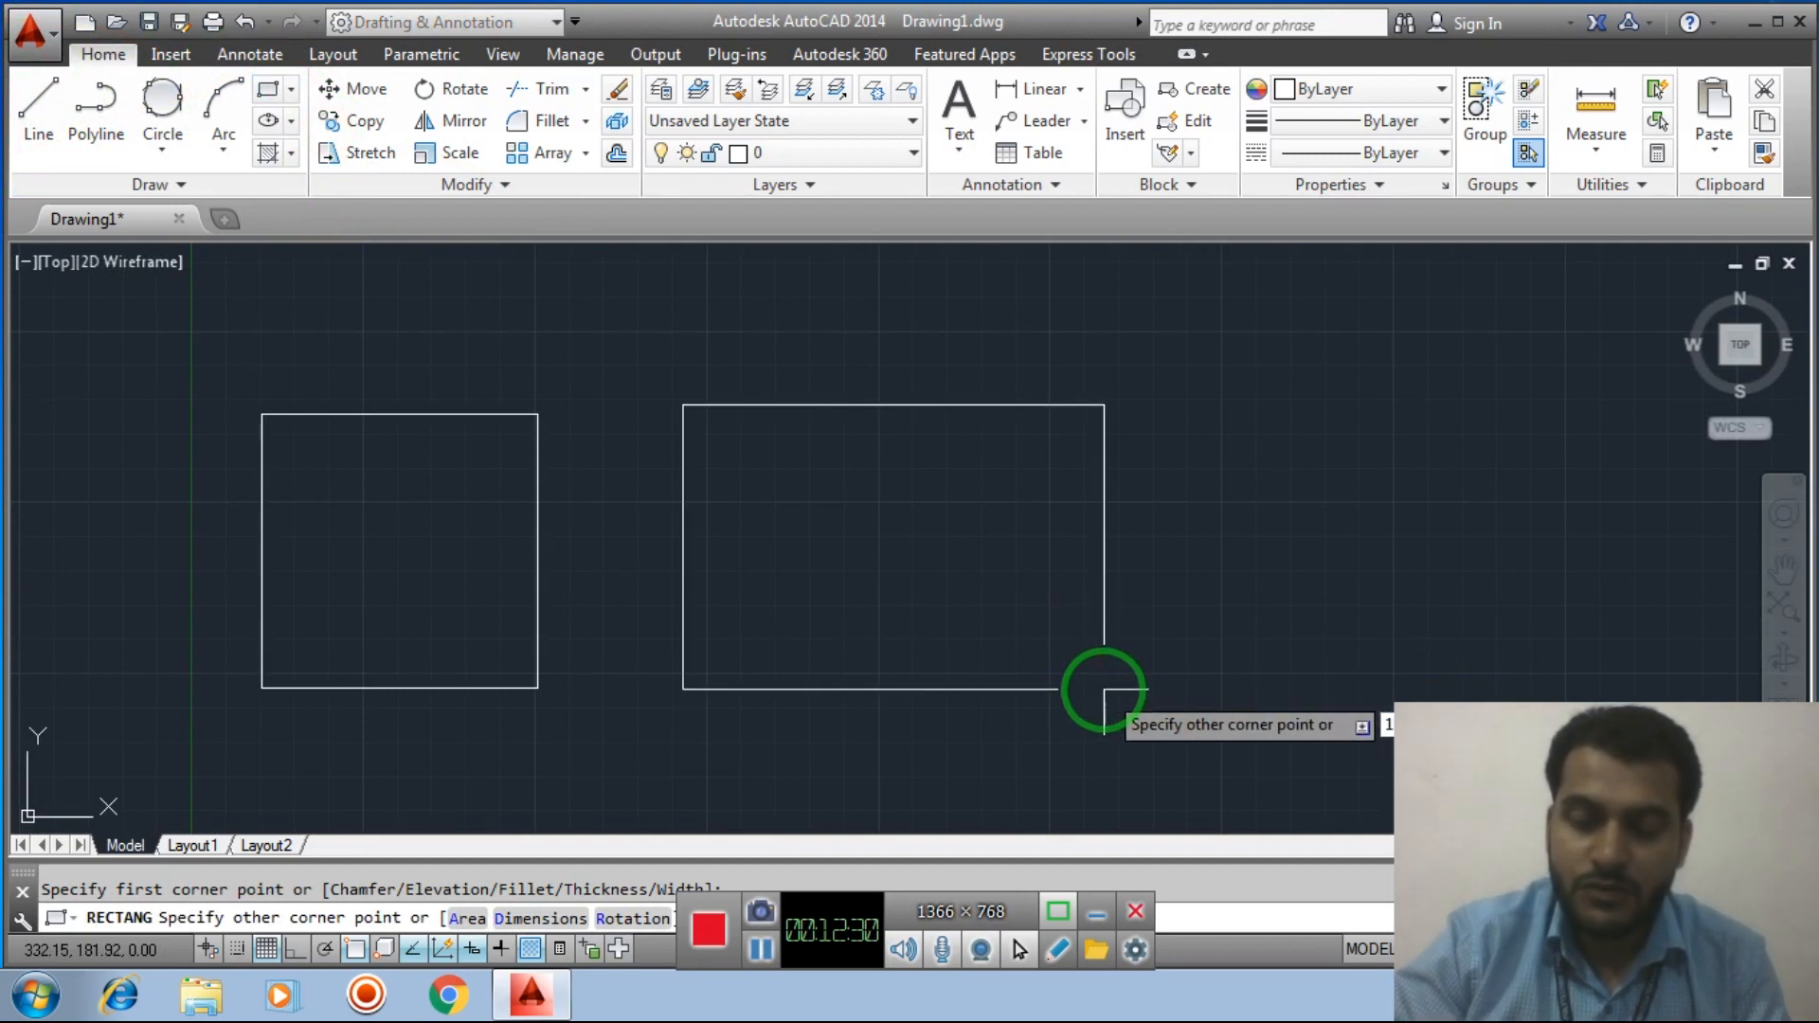
type("150,")
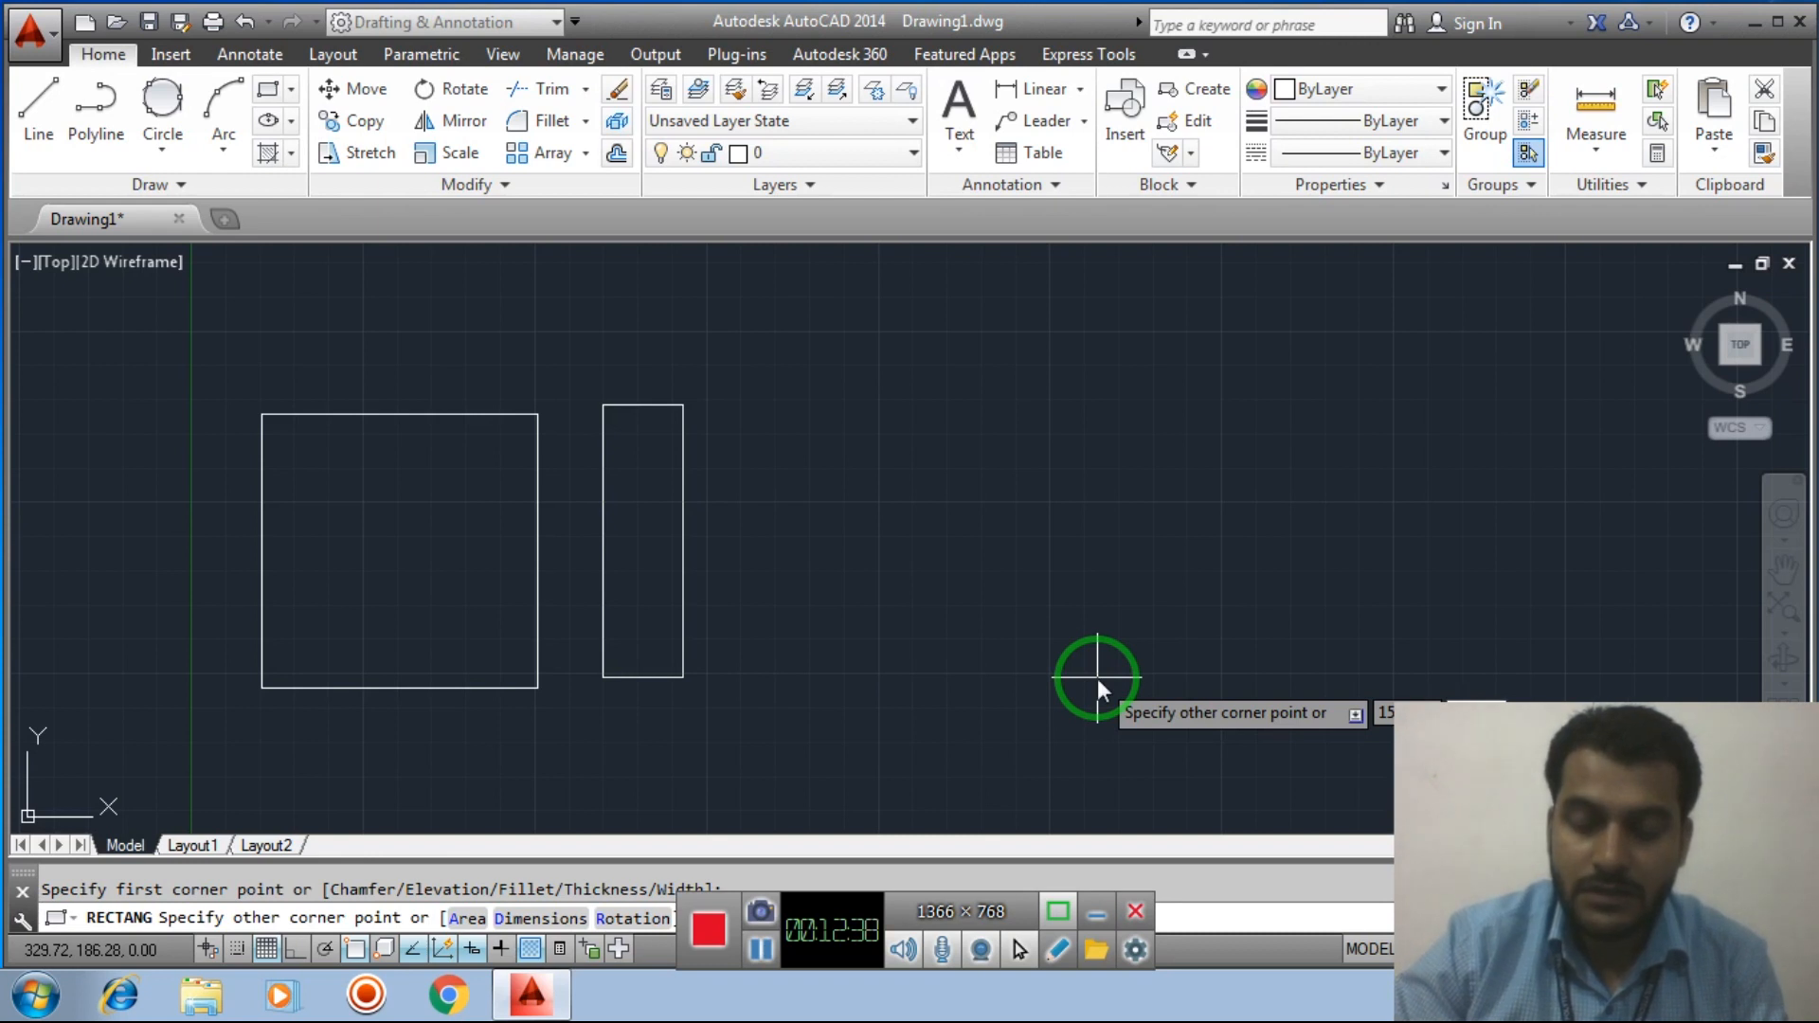
type("100")
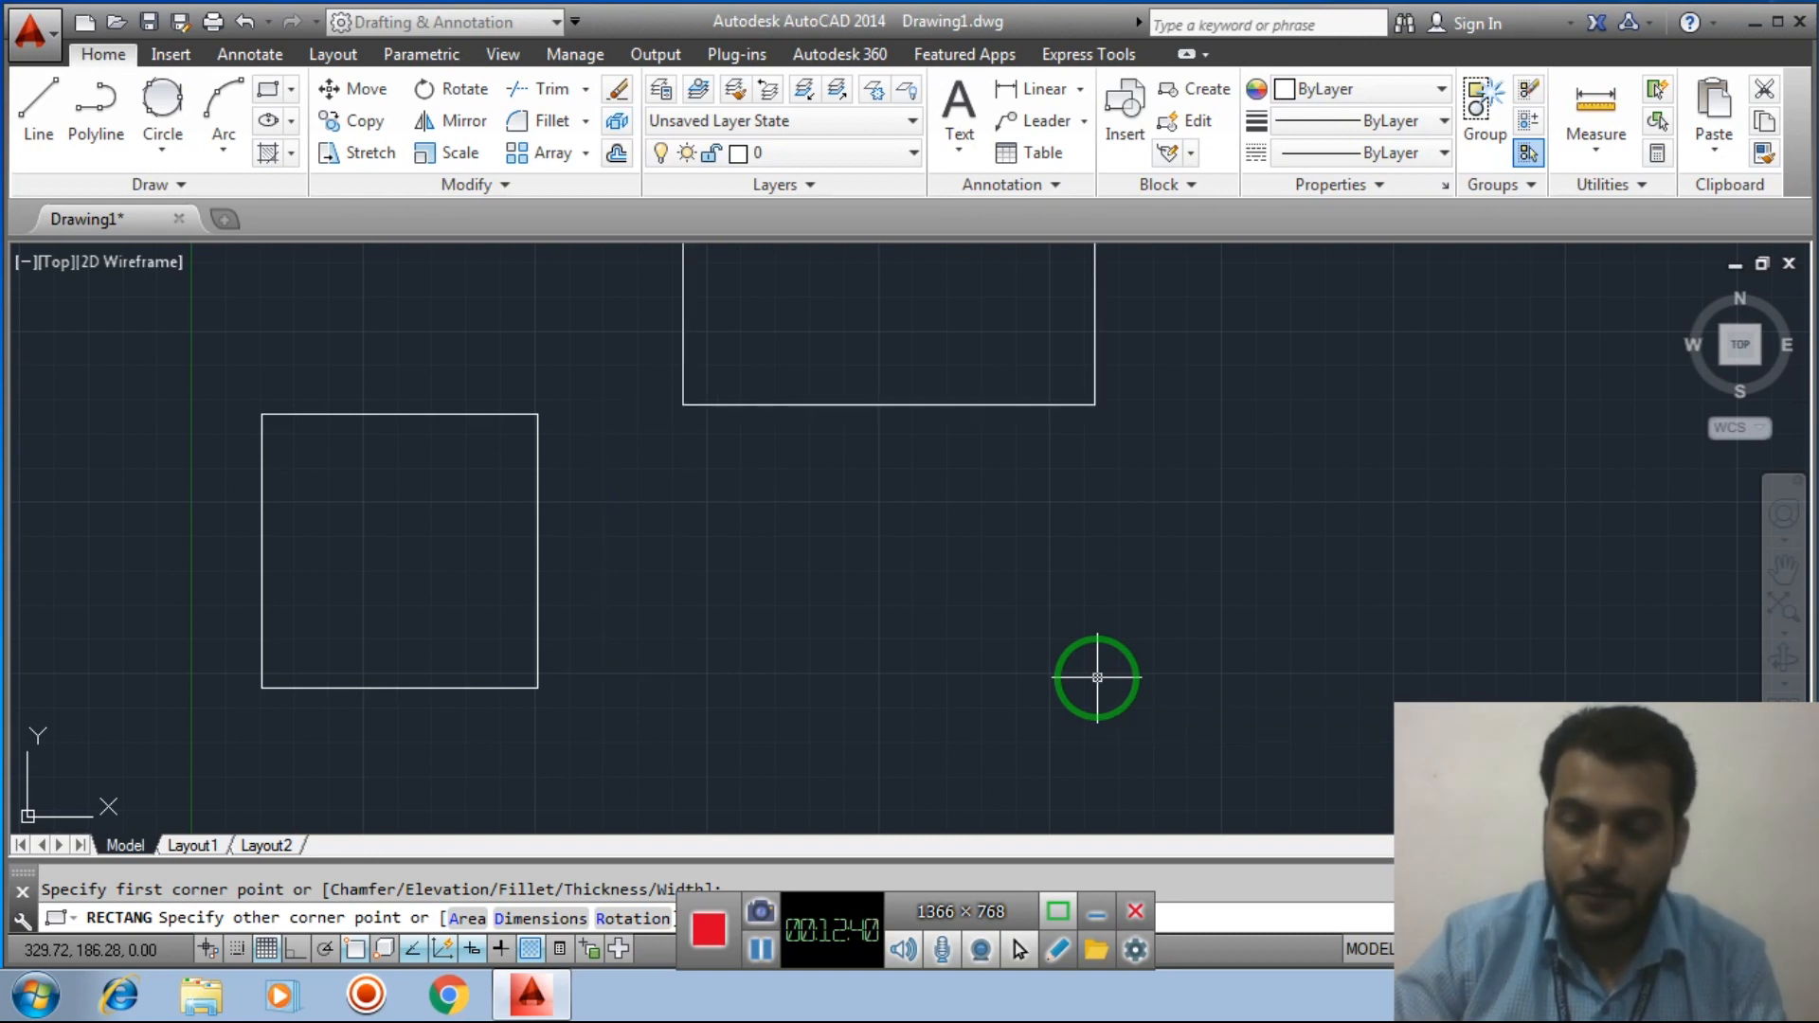
key("Return")
Select both rectangles with a window selection and delete them
middle_click_drag(1287, 440, 1229, 635)
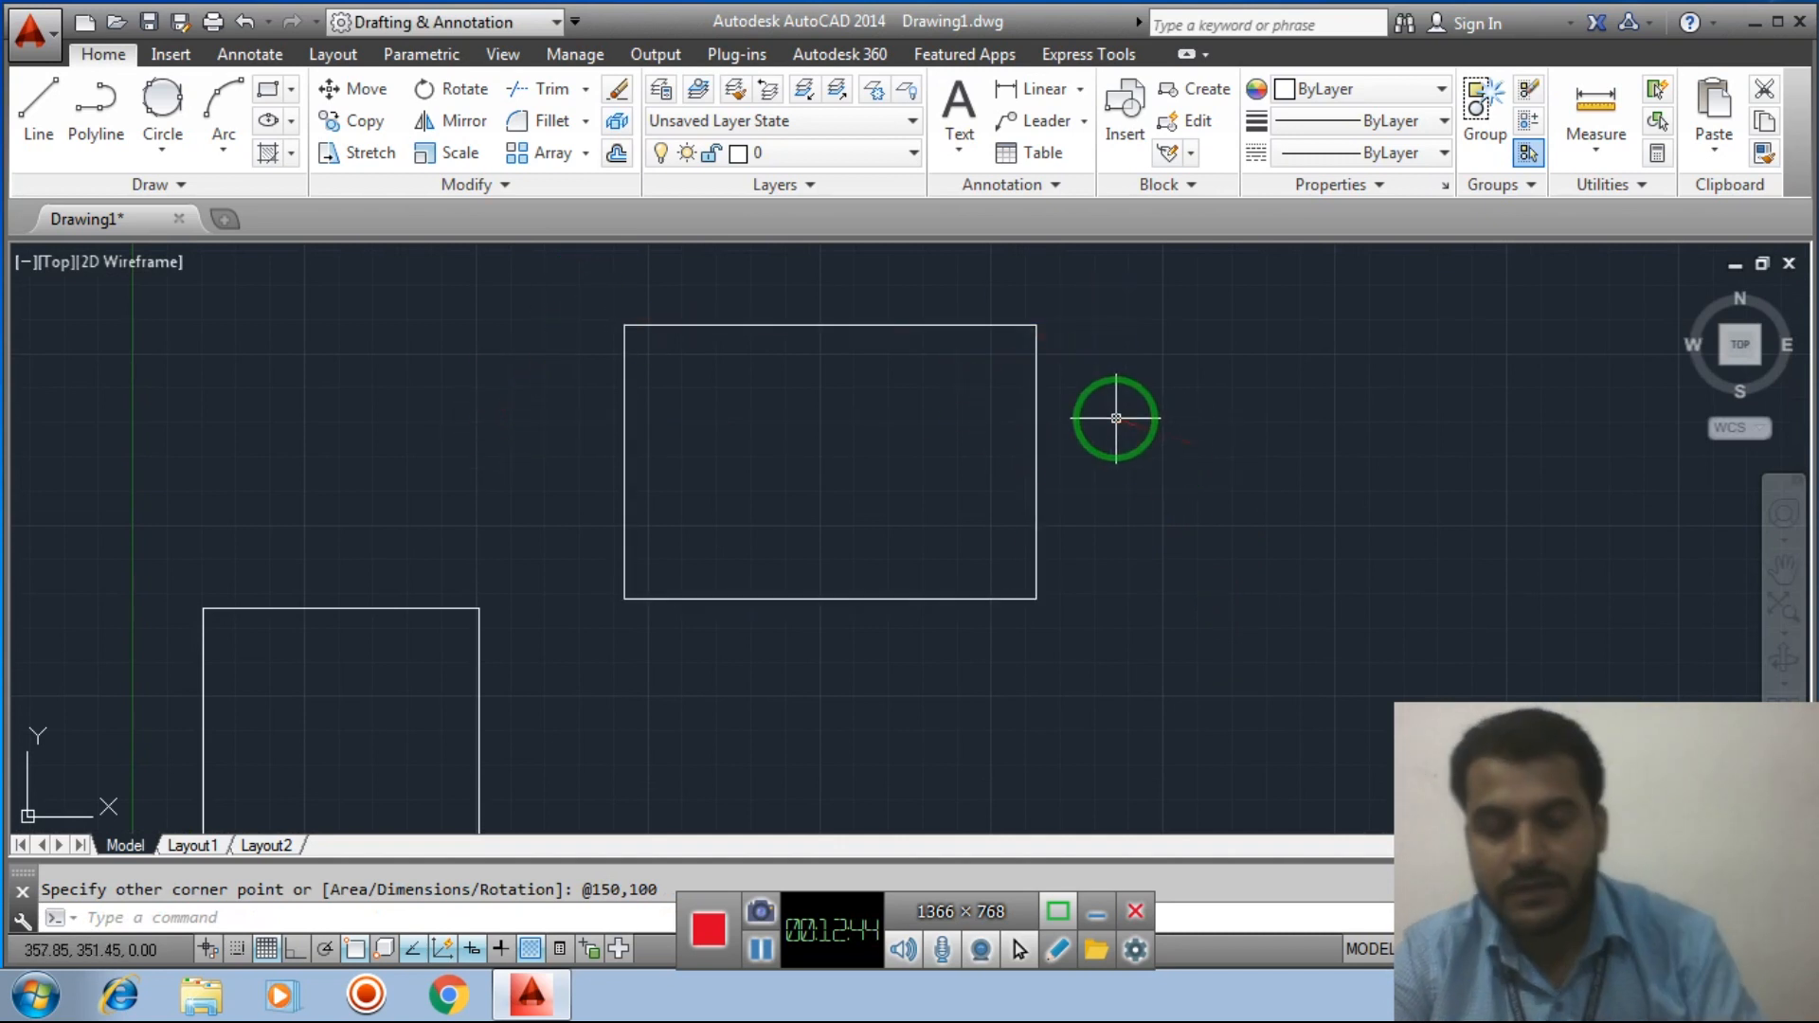
mouse_move(934, 423)
middle_mouse_down()
mouse_move(995, 451)
mouse_move(898, 407)
middle_mouse_up()
scroll(1004, 453, "down", 4)
scroll(1005, 453, "up", 2)
left_click(264, 282)
left_click(981, 720)
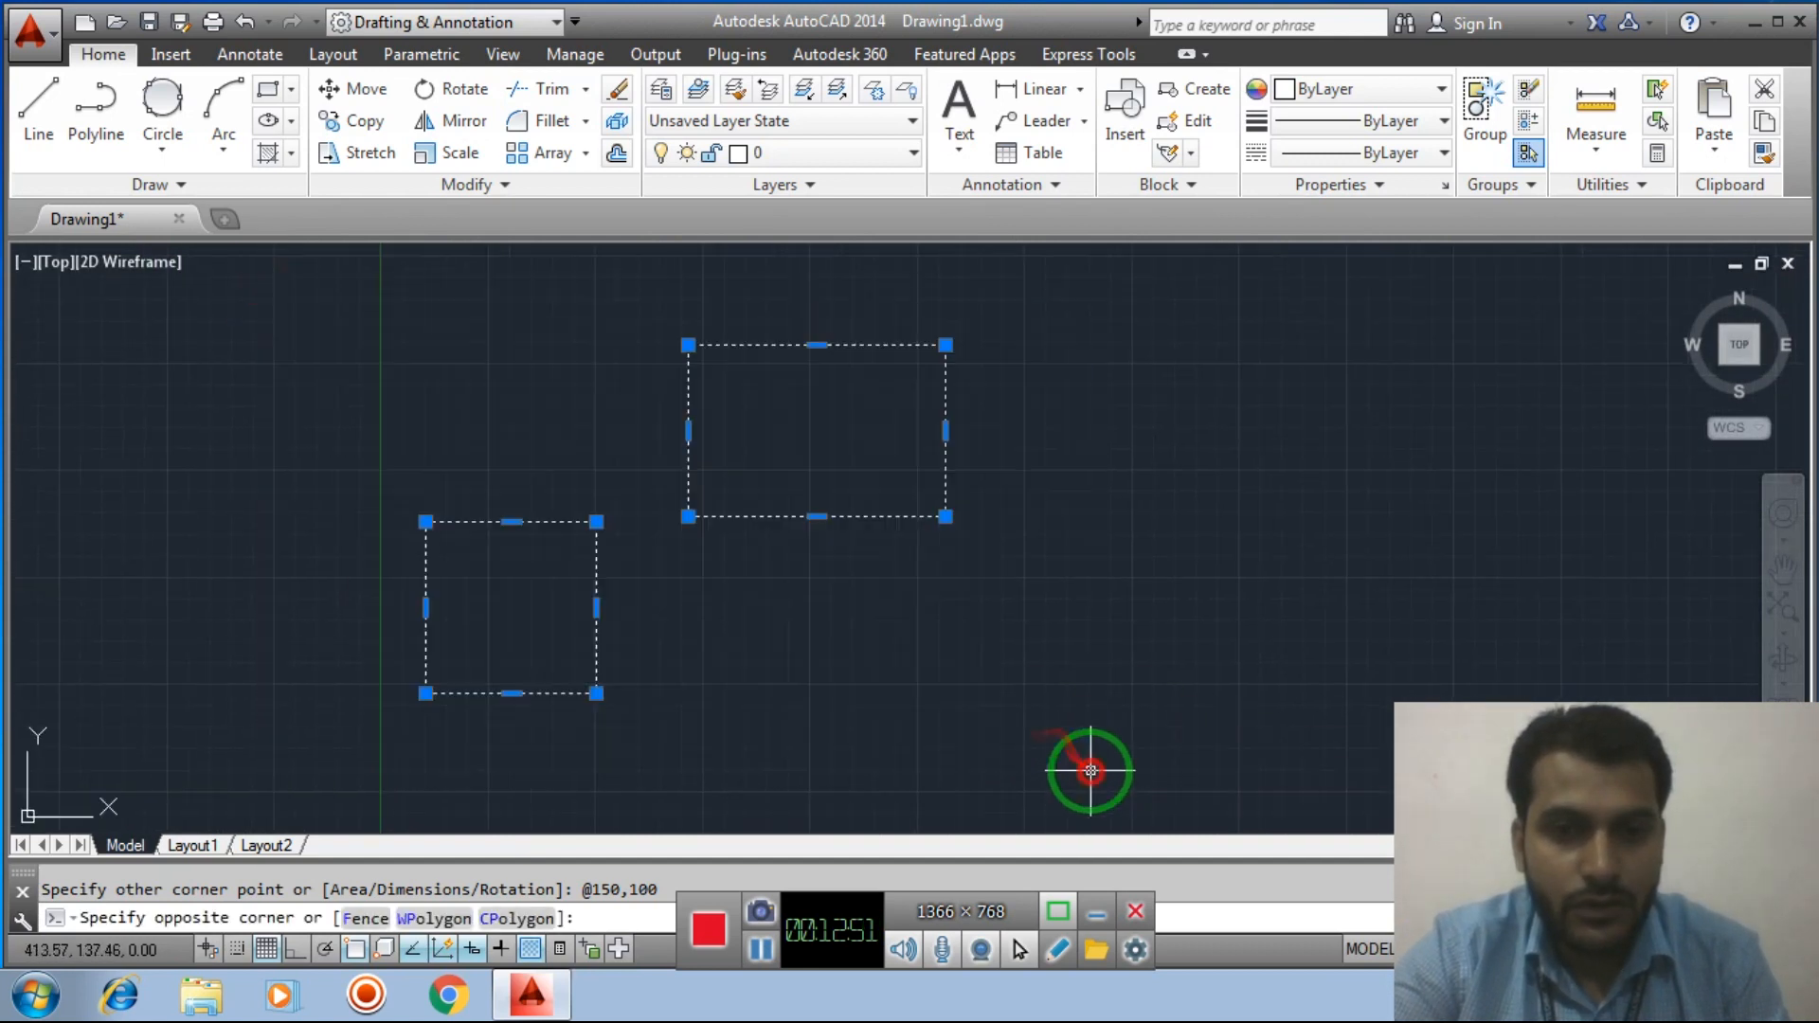
key("Delete")
left_click(715, 438)
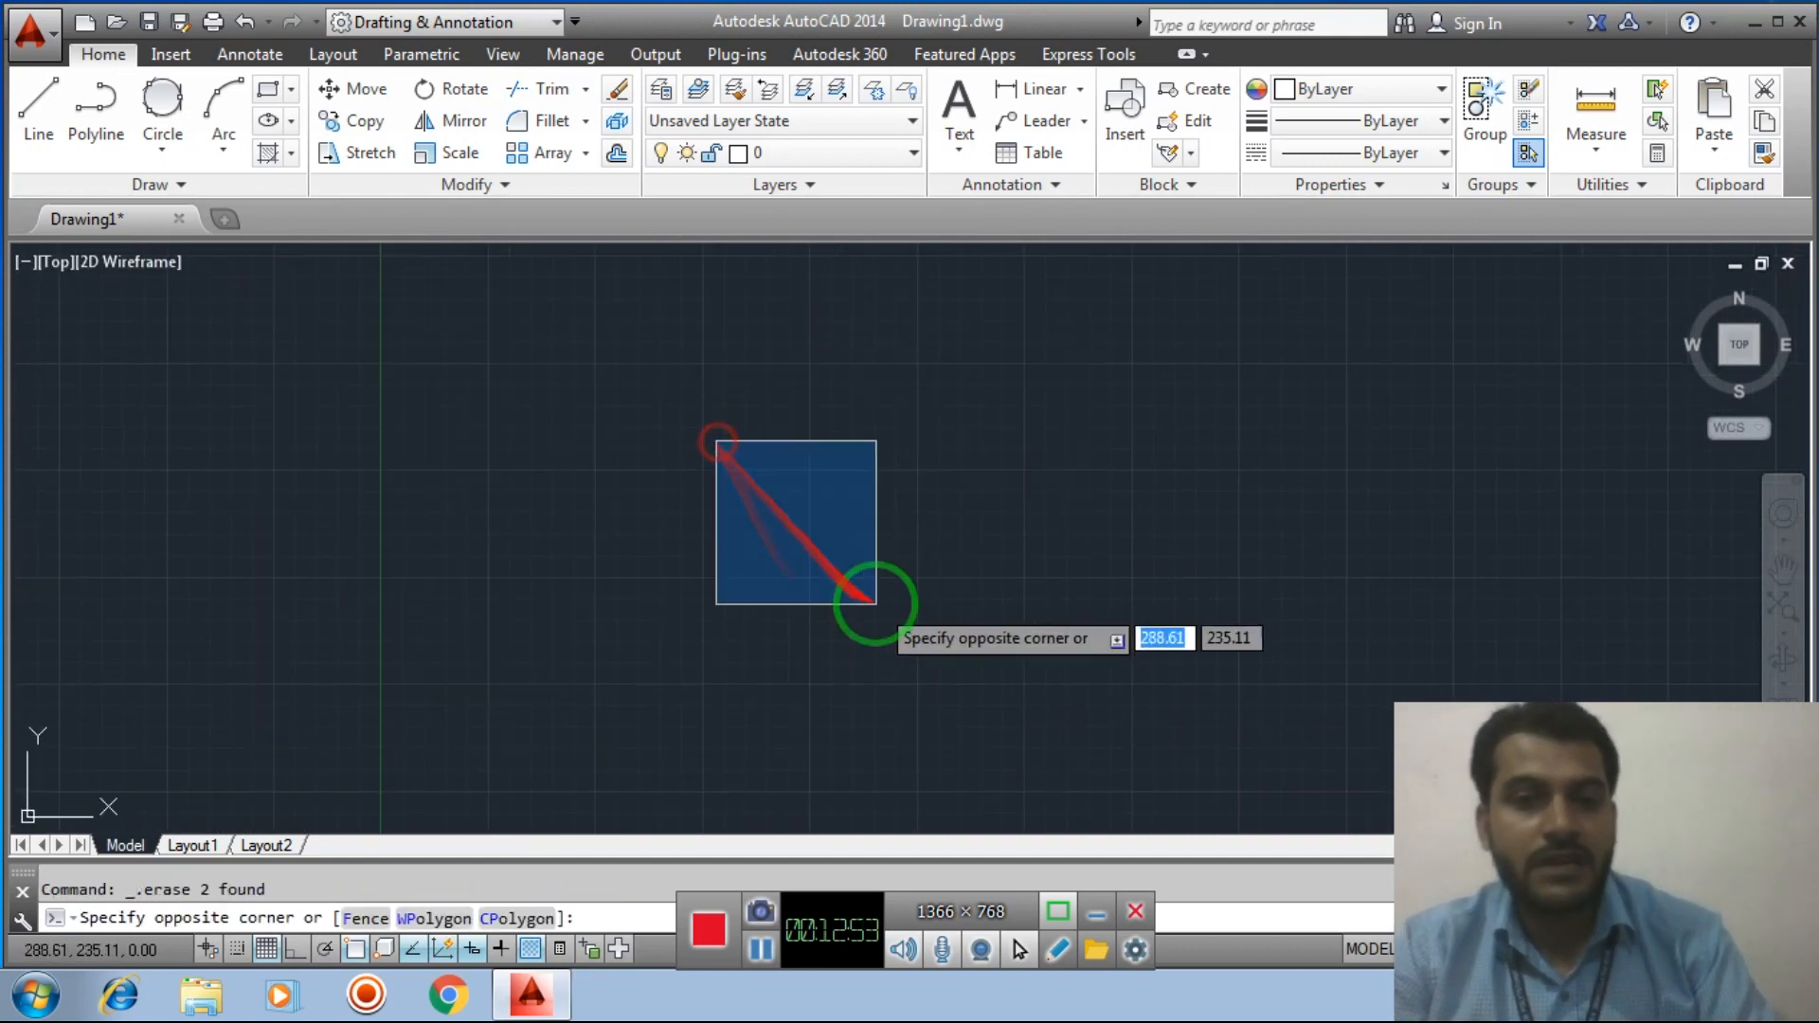
left_click(292, 92)
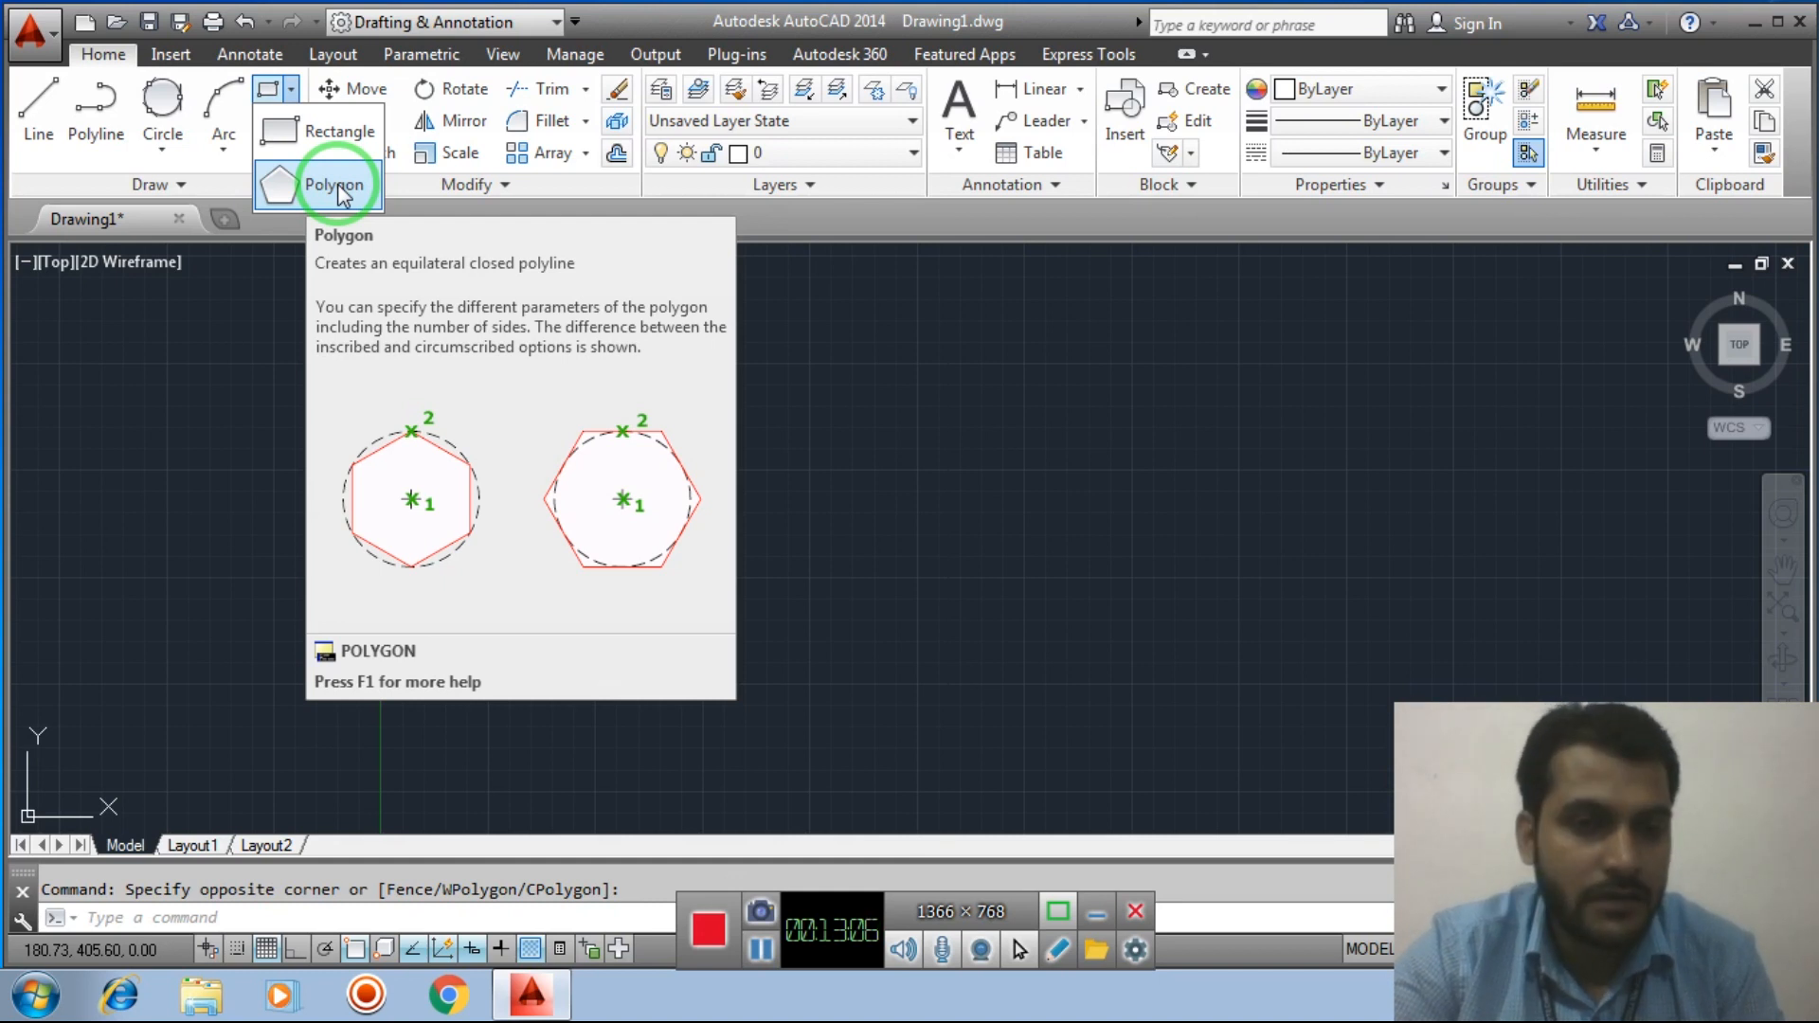
left_click(335, 192)
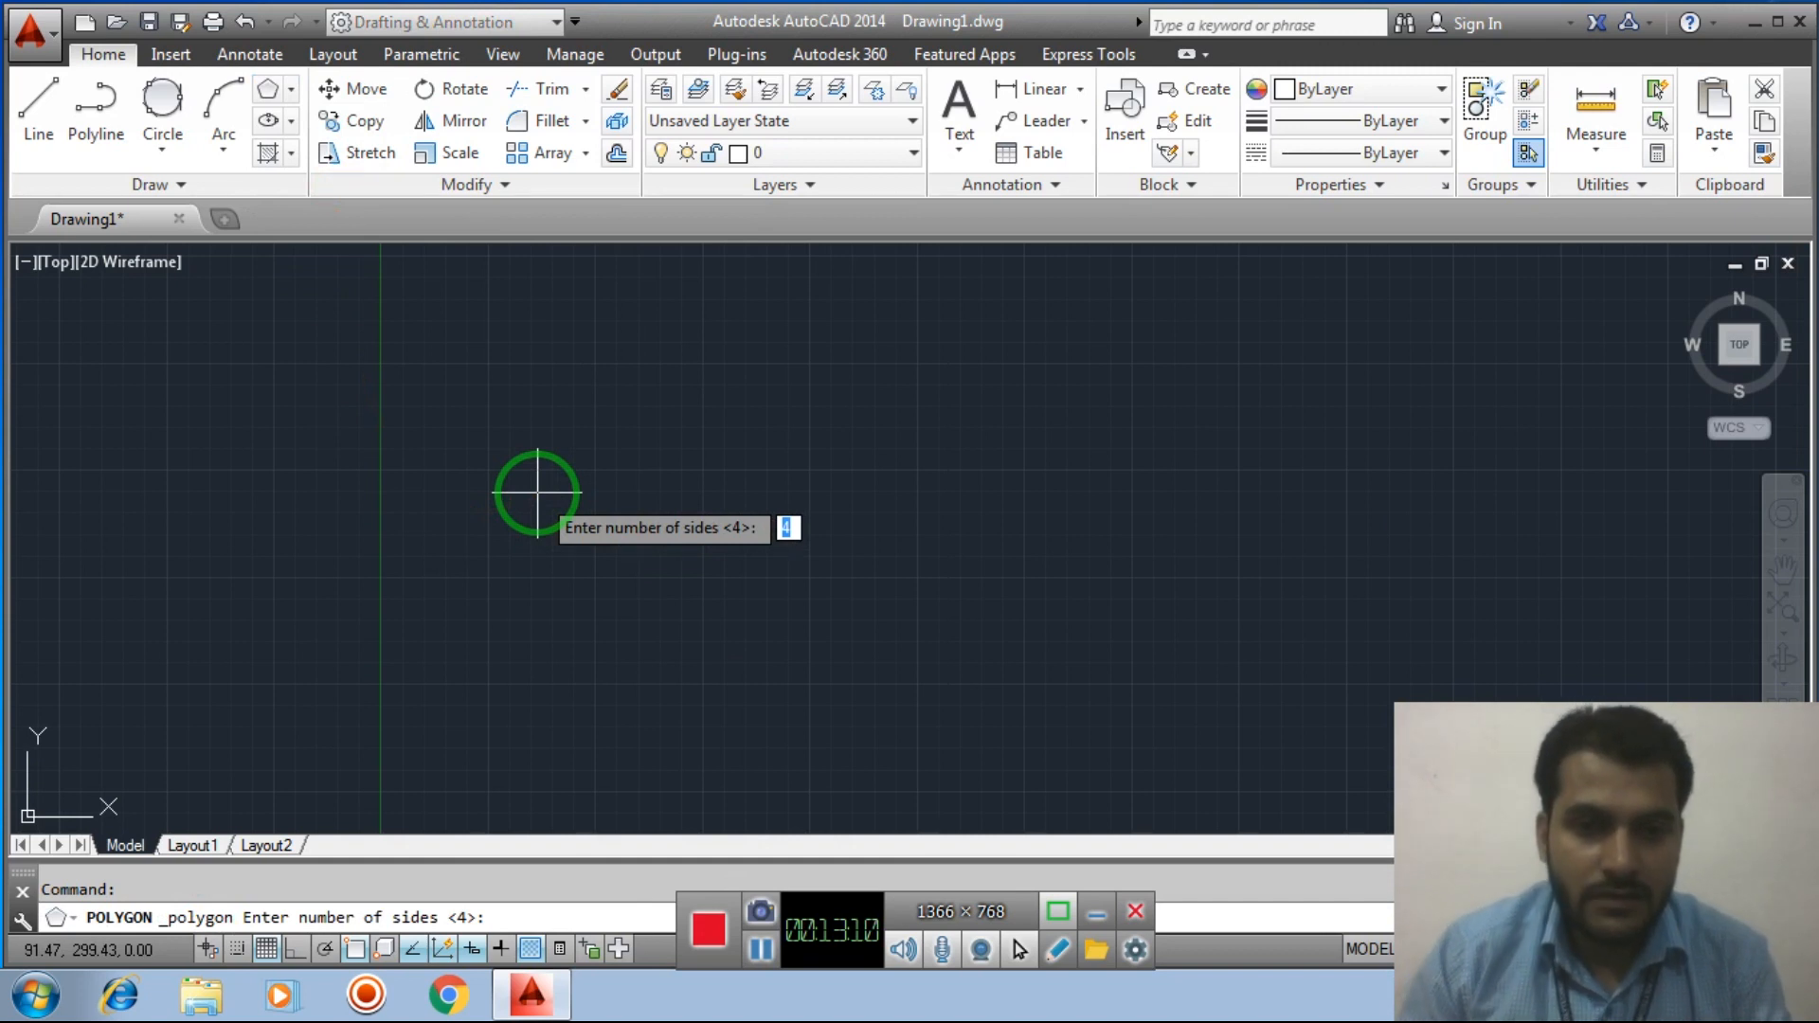
type("4")
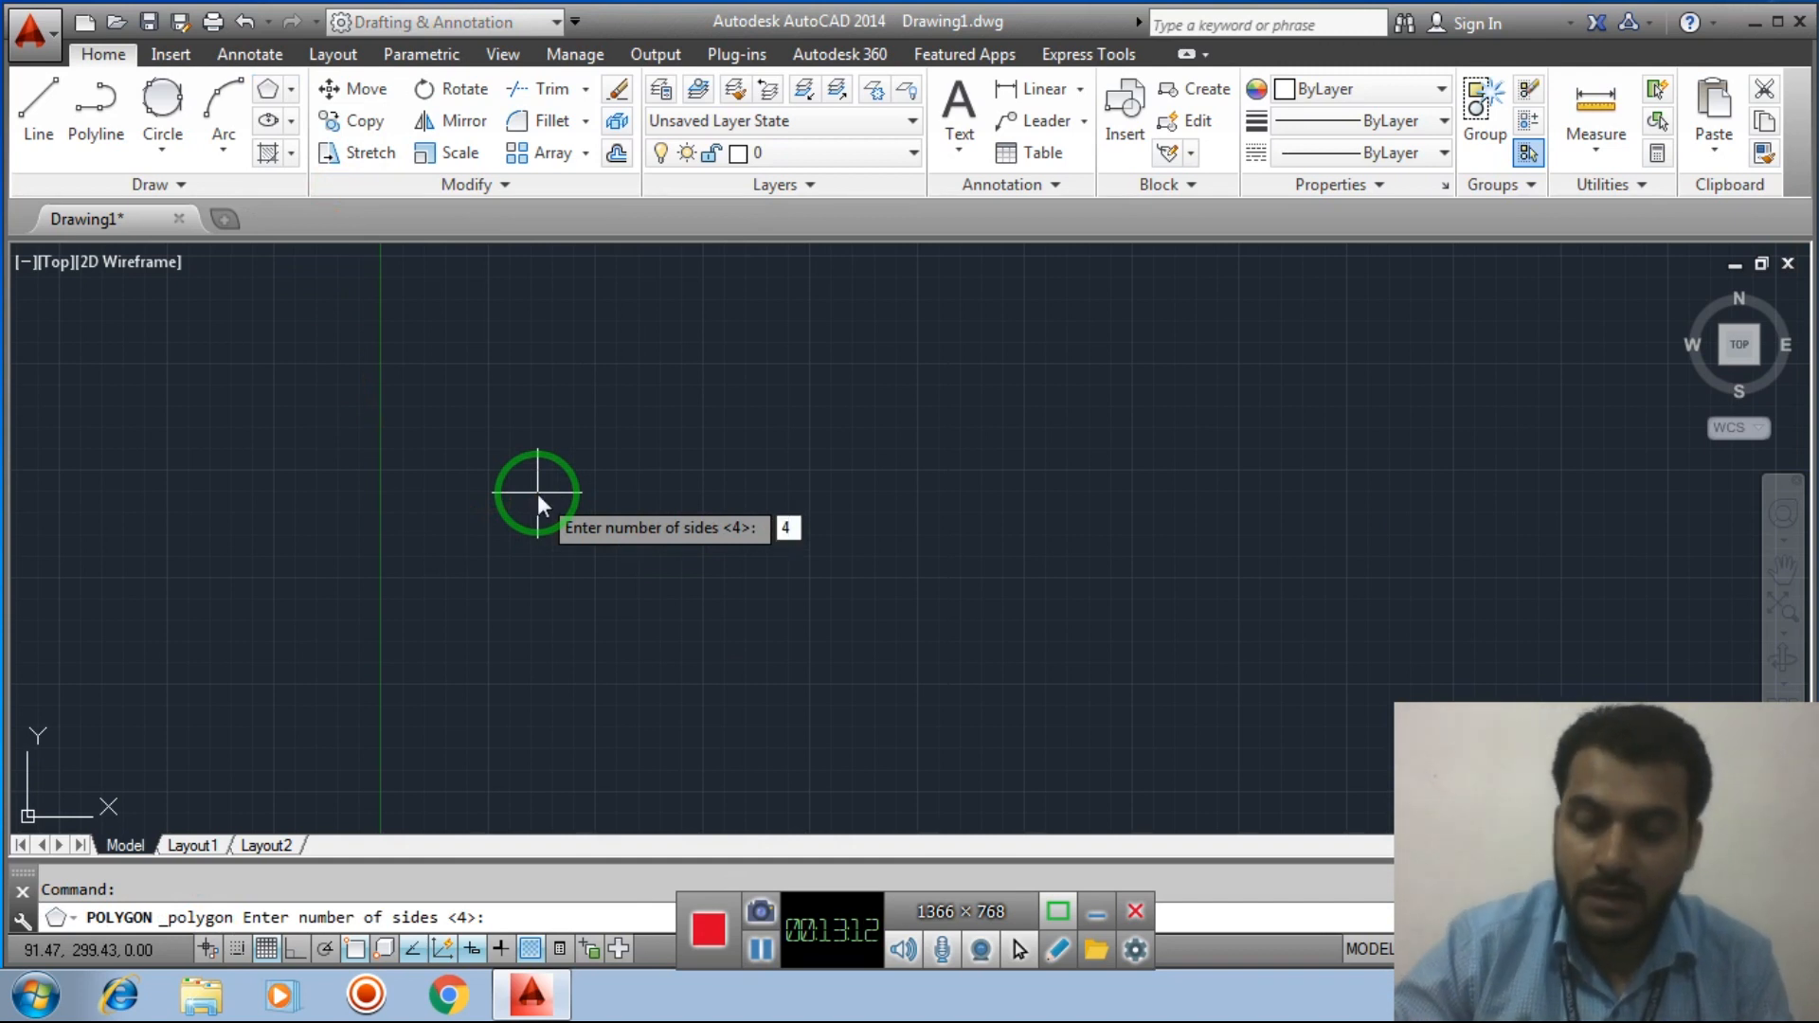
key("Return")
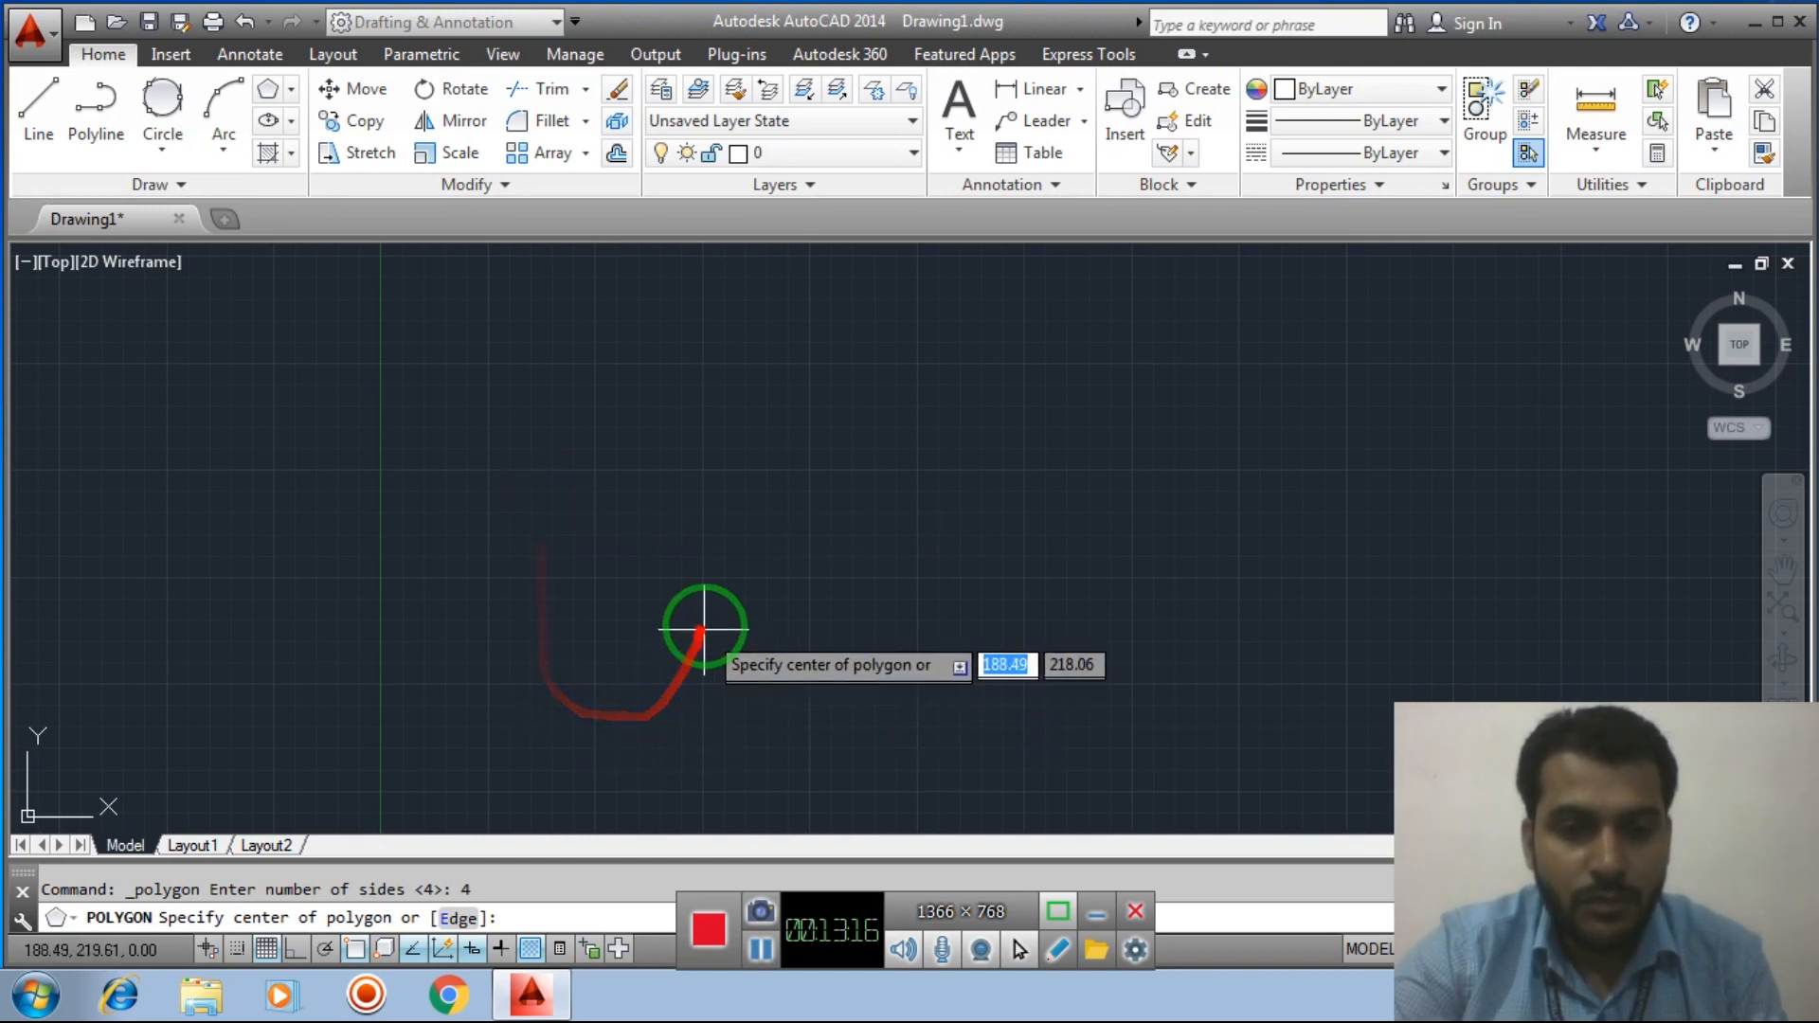
left_click(743, 536)
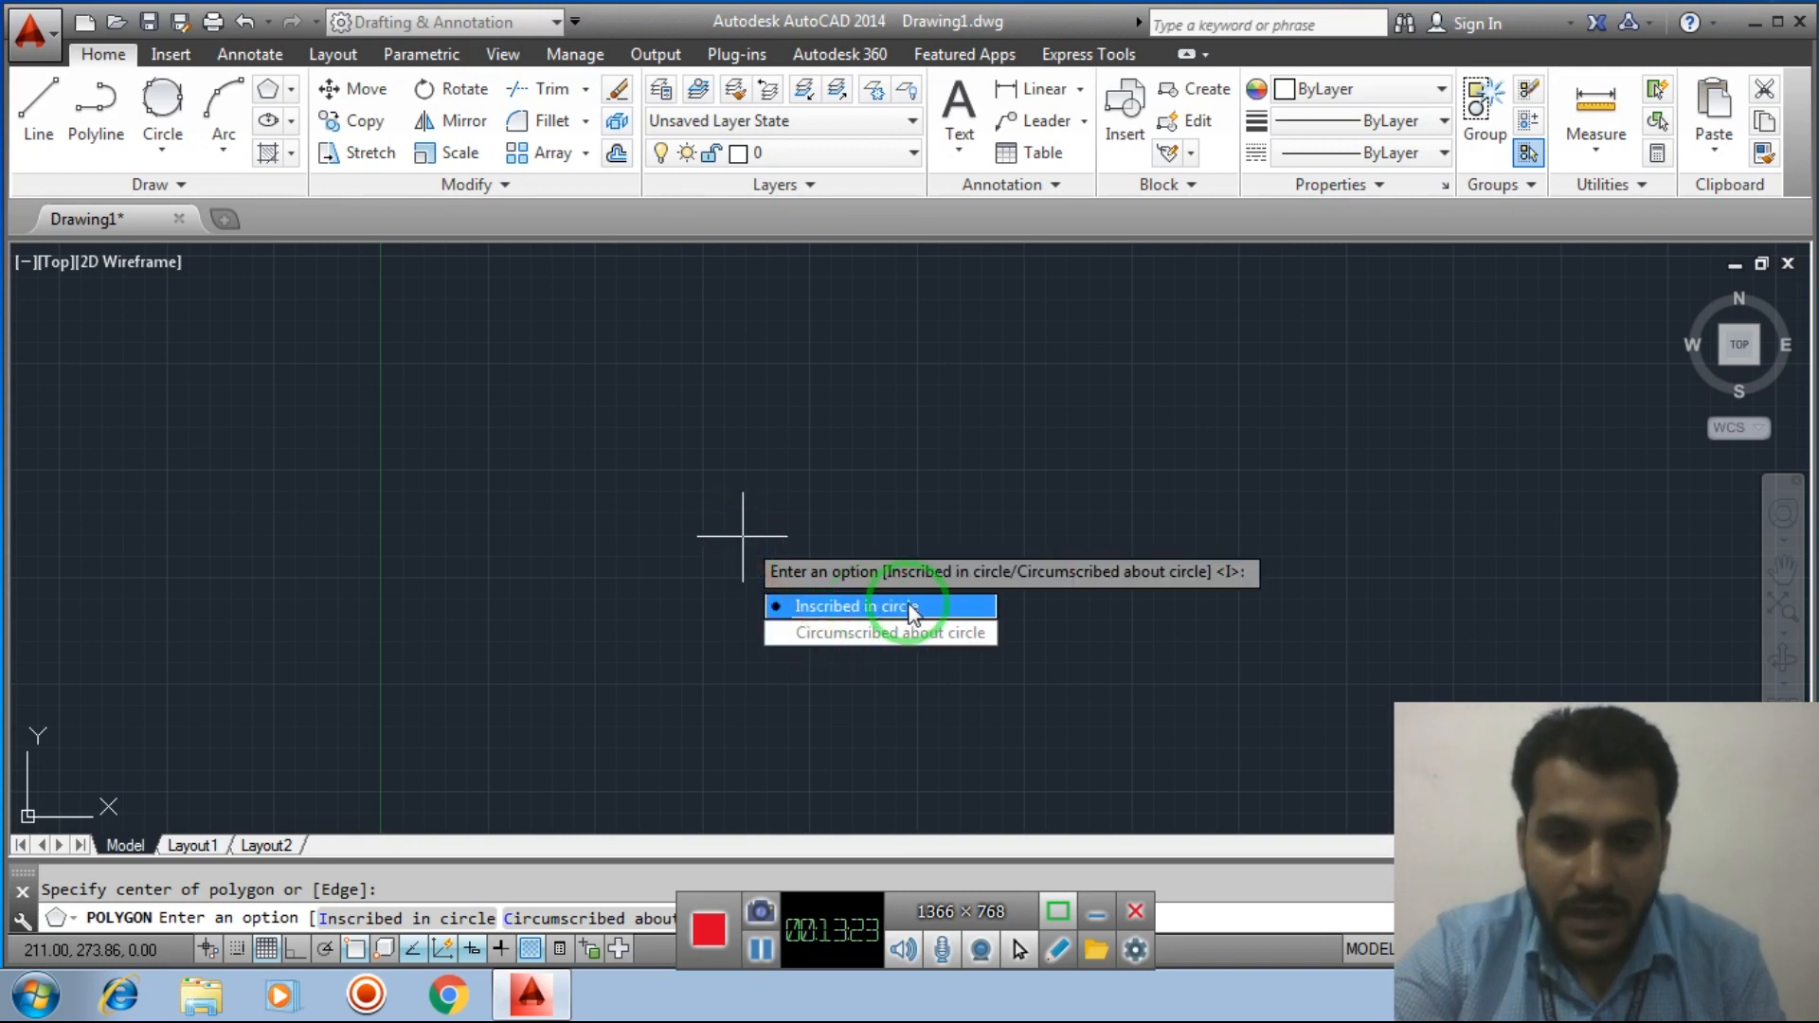
left_click(873, 637)
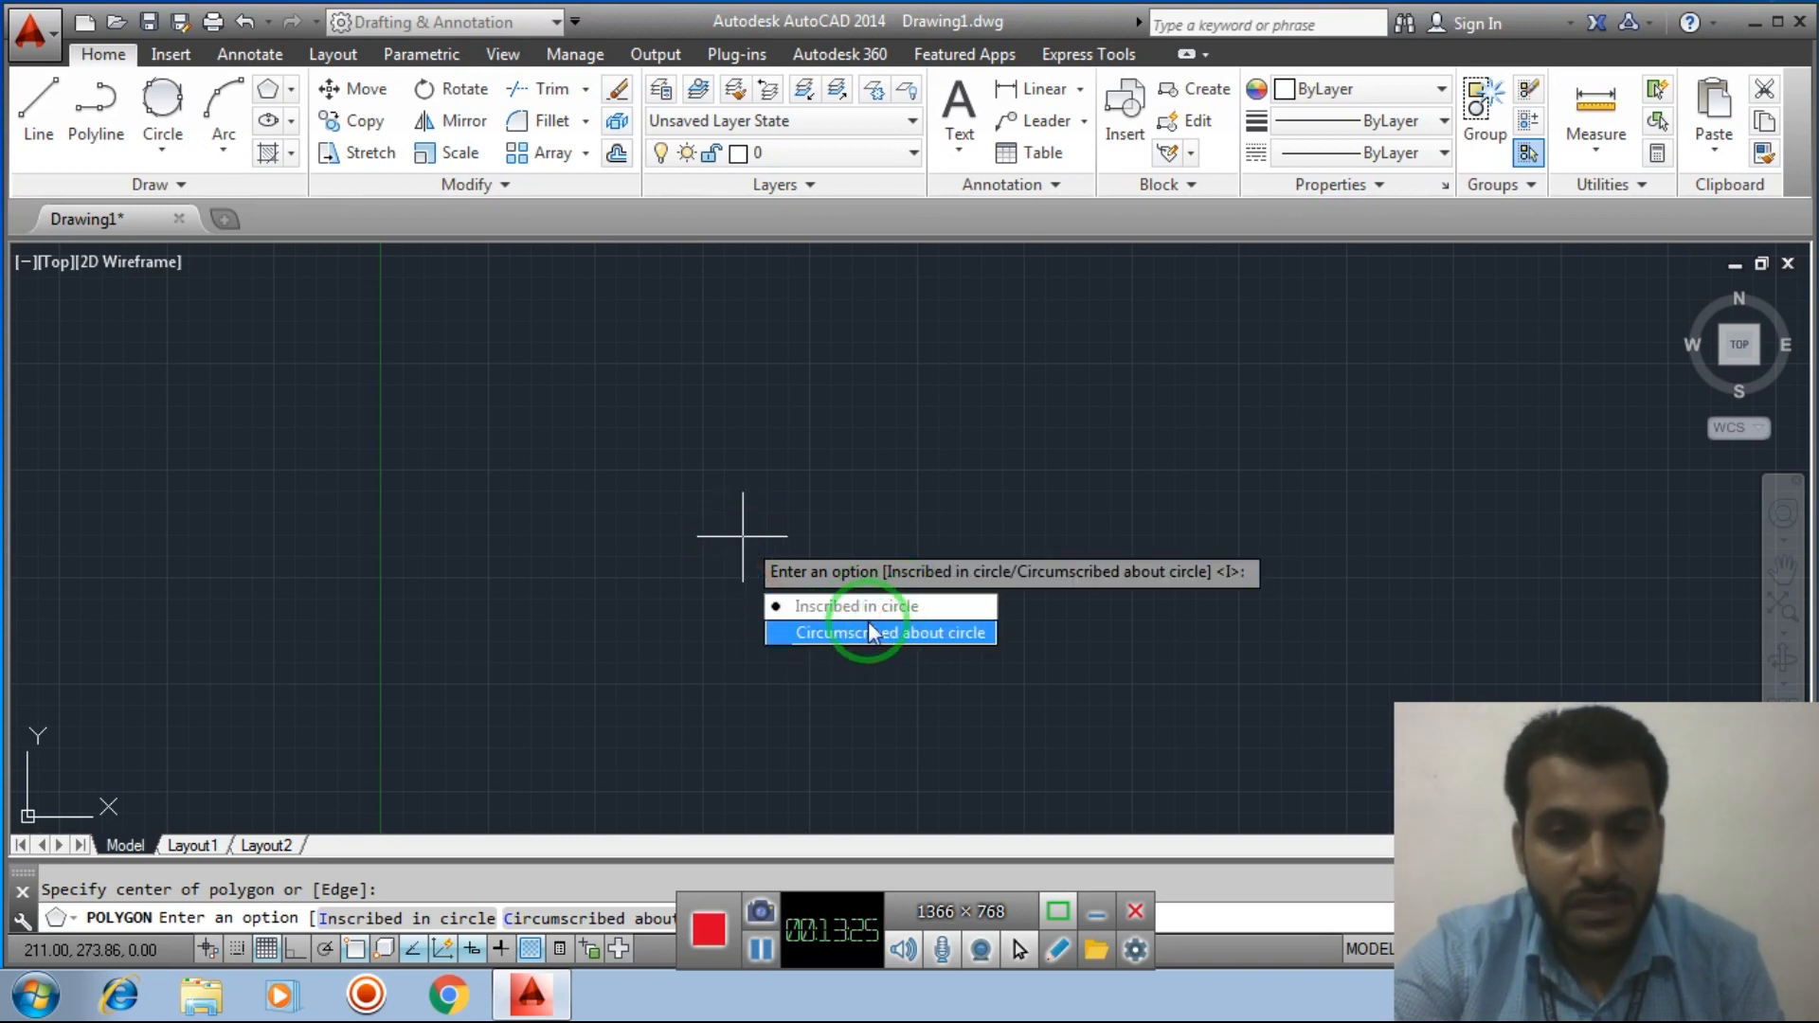
left_click(857, 607)
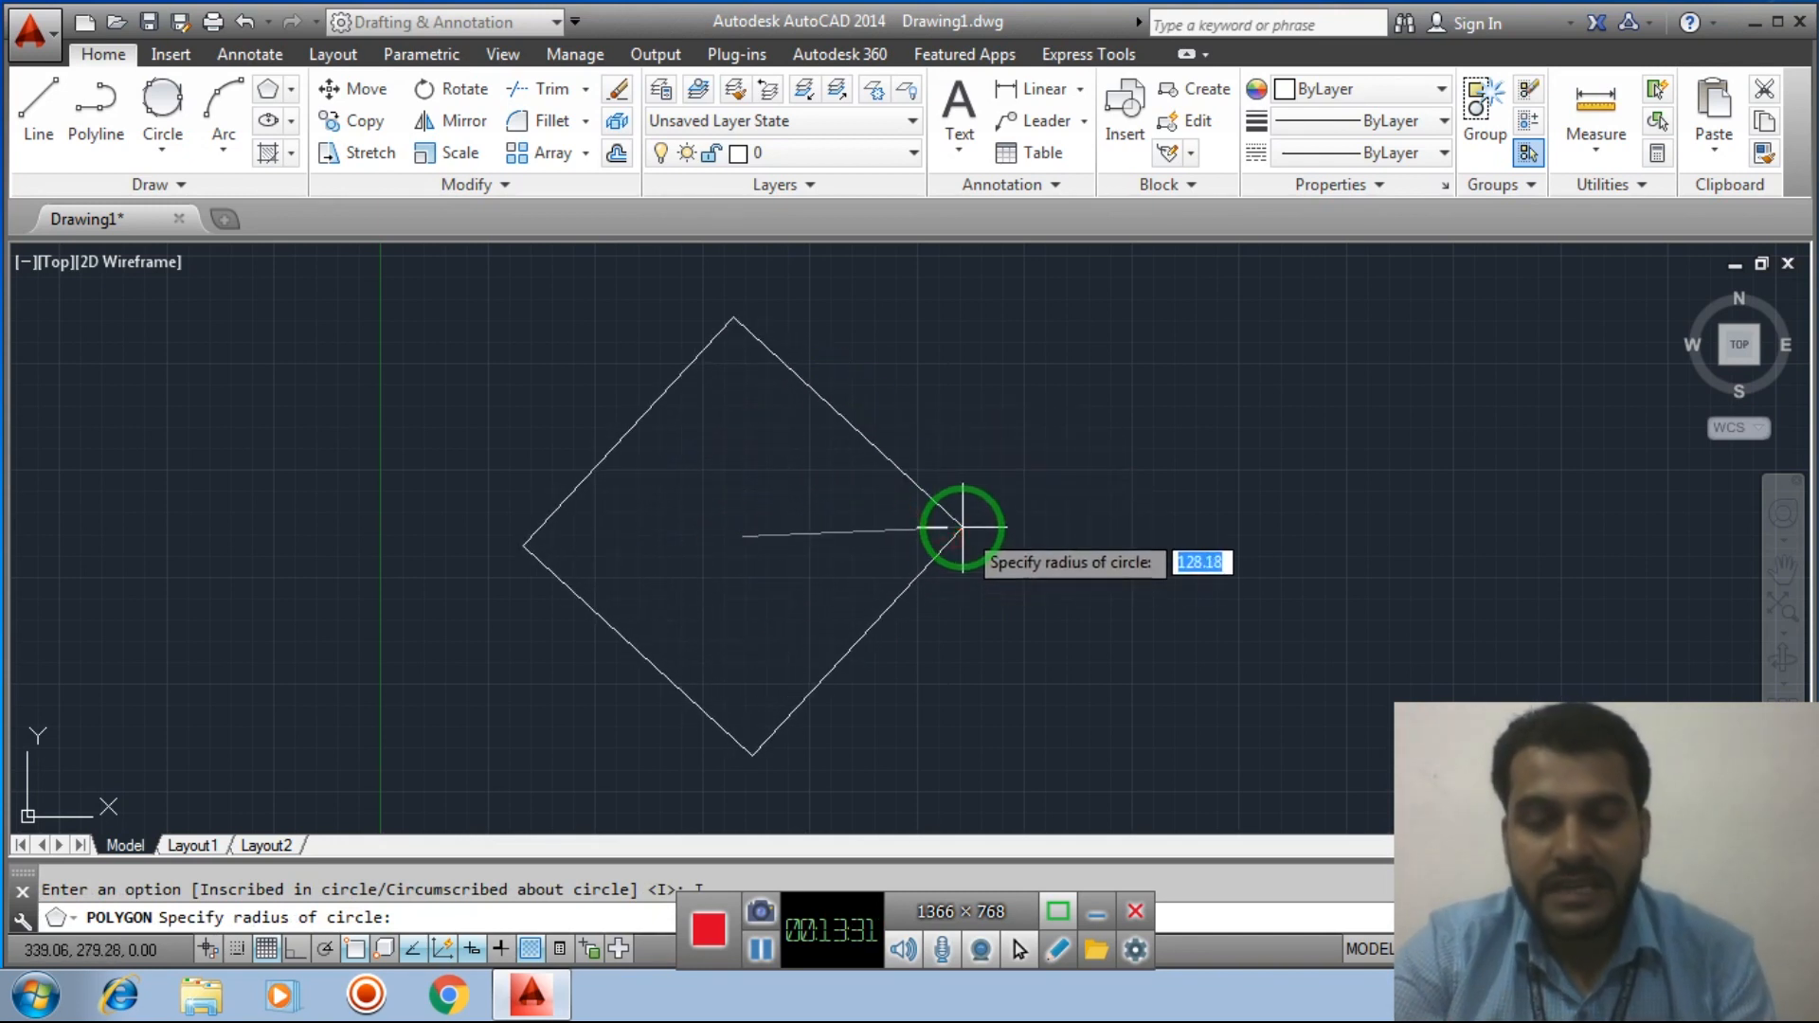
key("Escape")
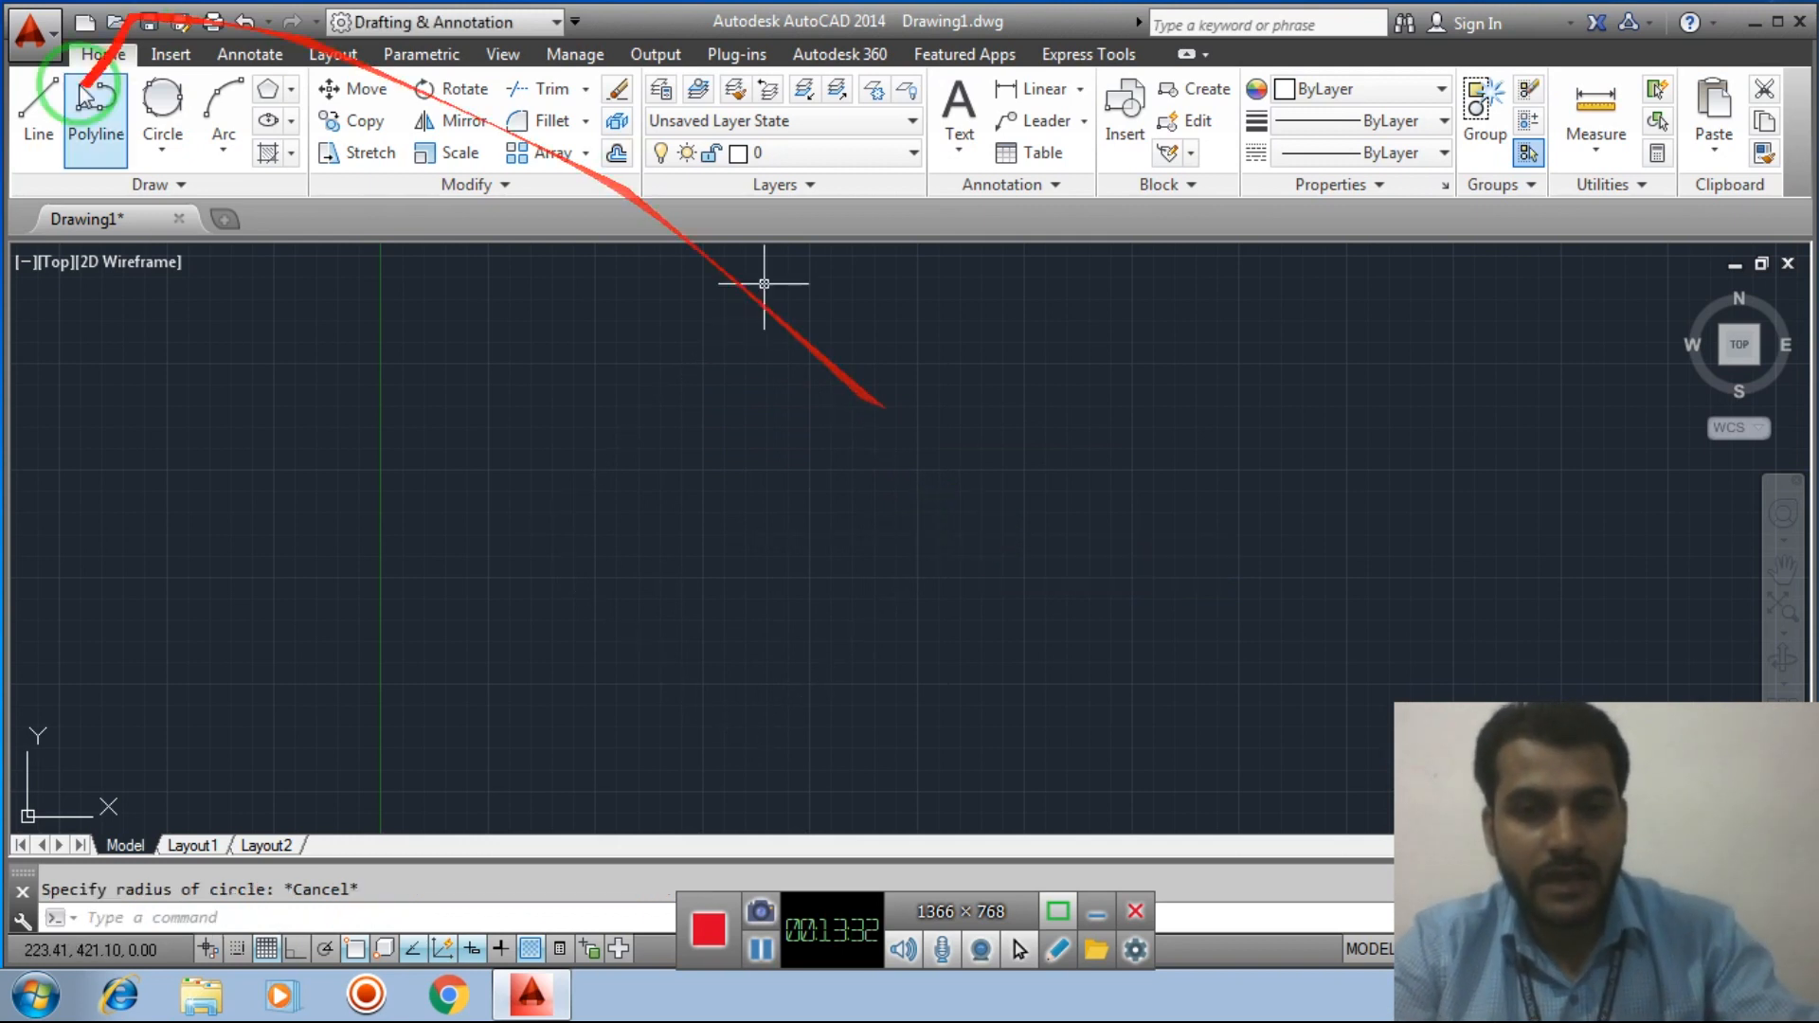
Draw a 5-sided polygon inscribed in a circle of radius 120 around a freely picked center
left_click(292, 89)
left_click(339, 186)
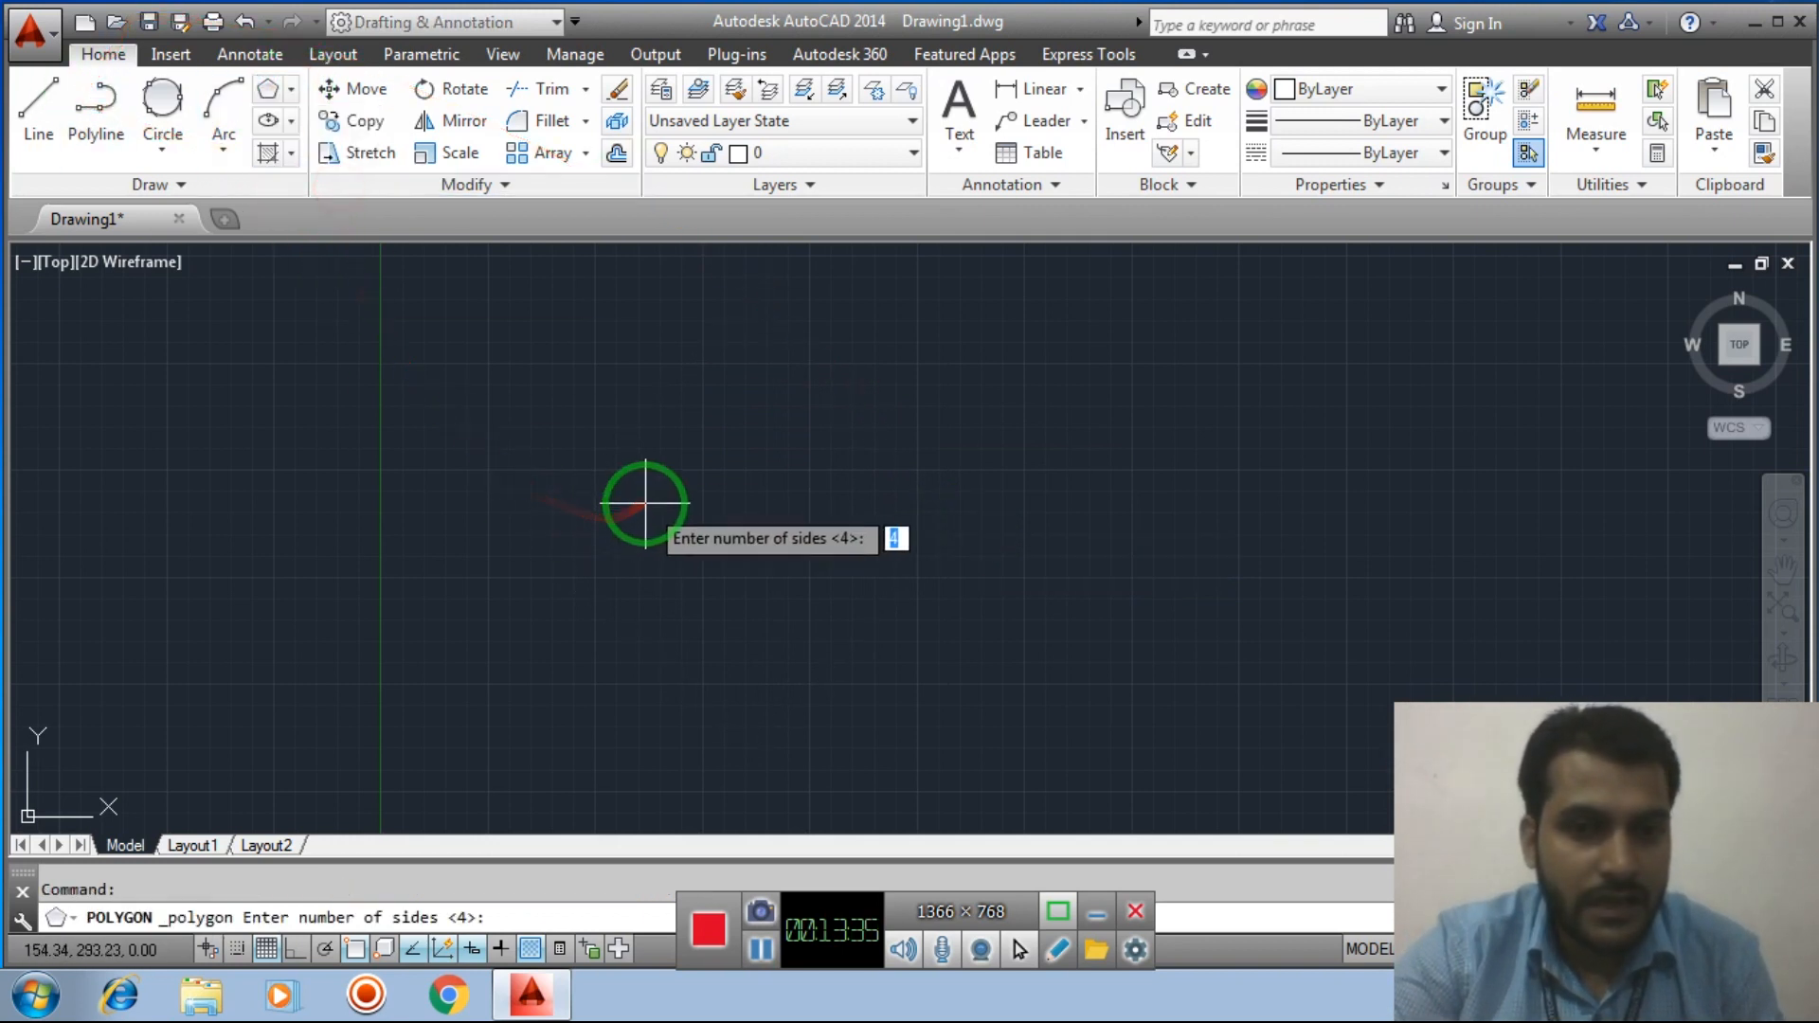
key("Return")
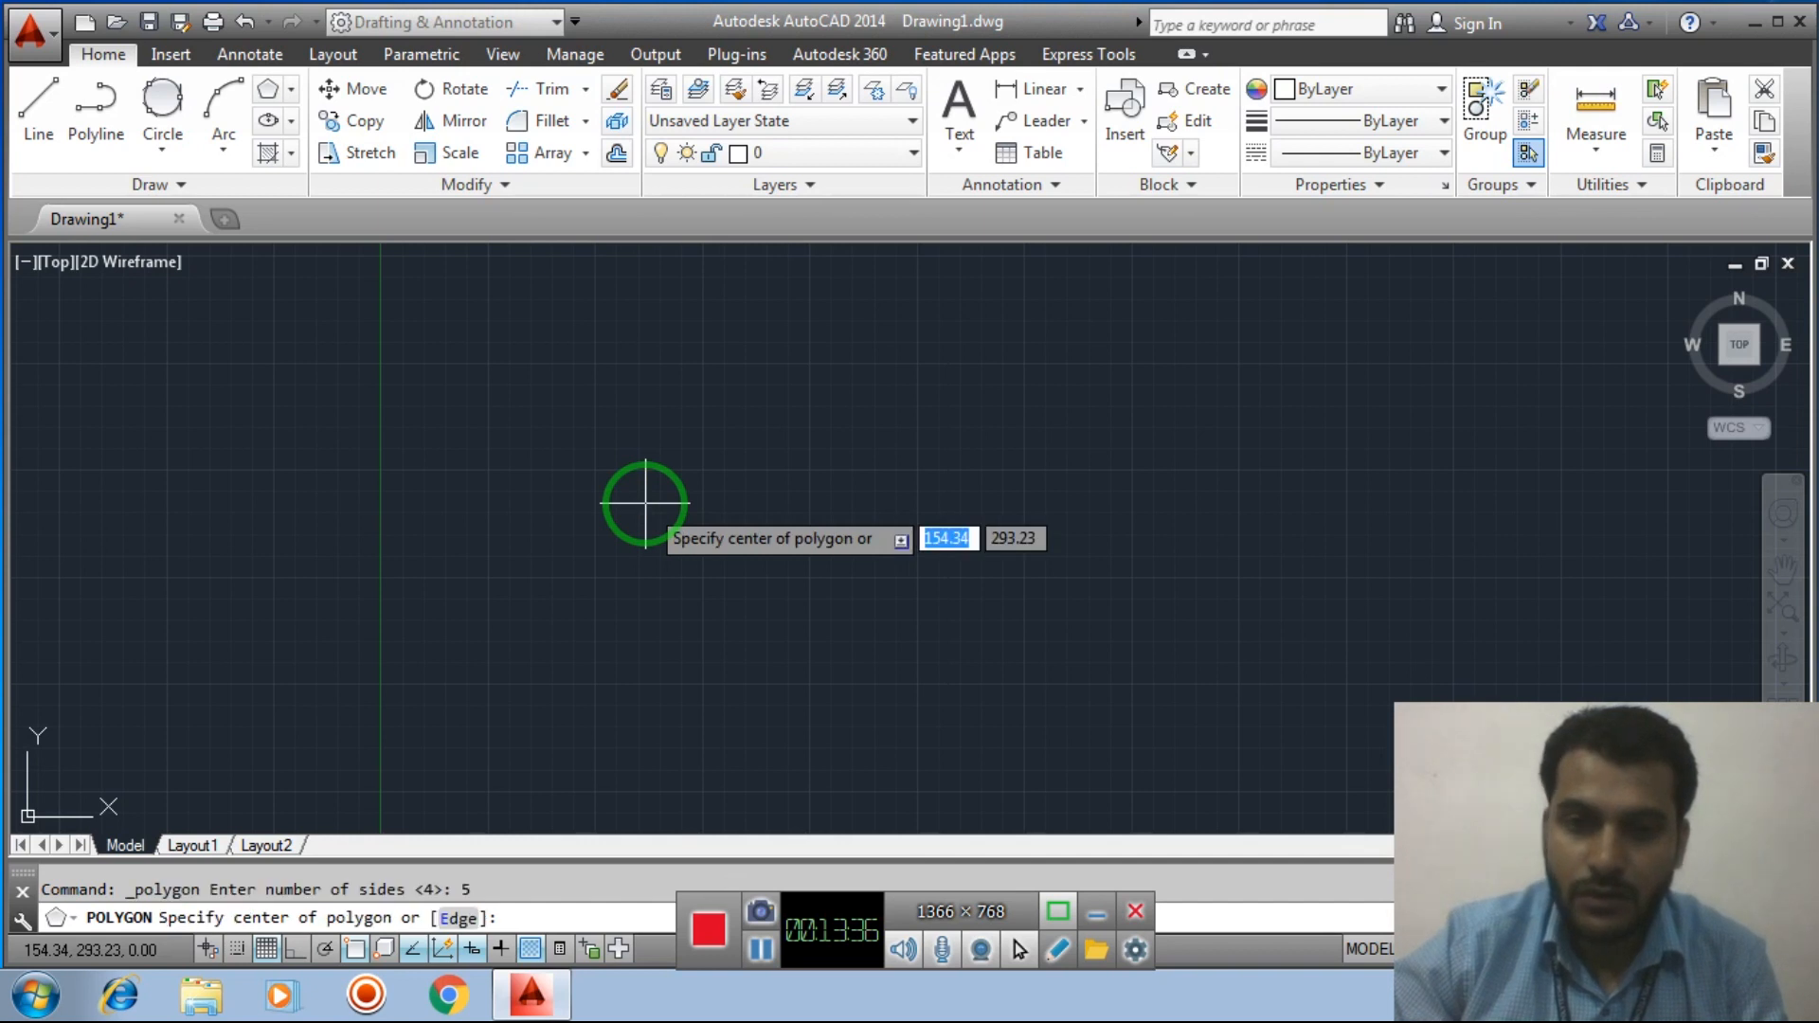
left_click(749, 565)
key("Down")
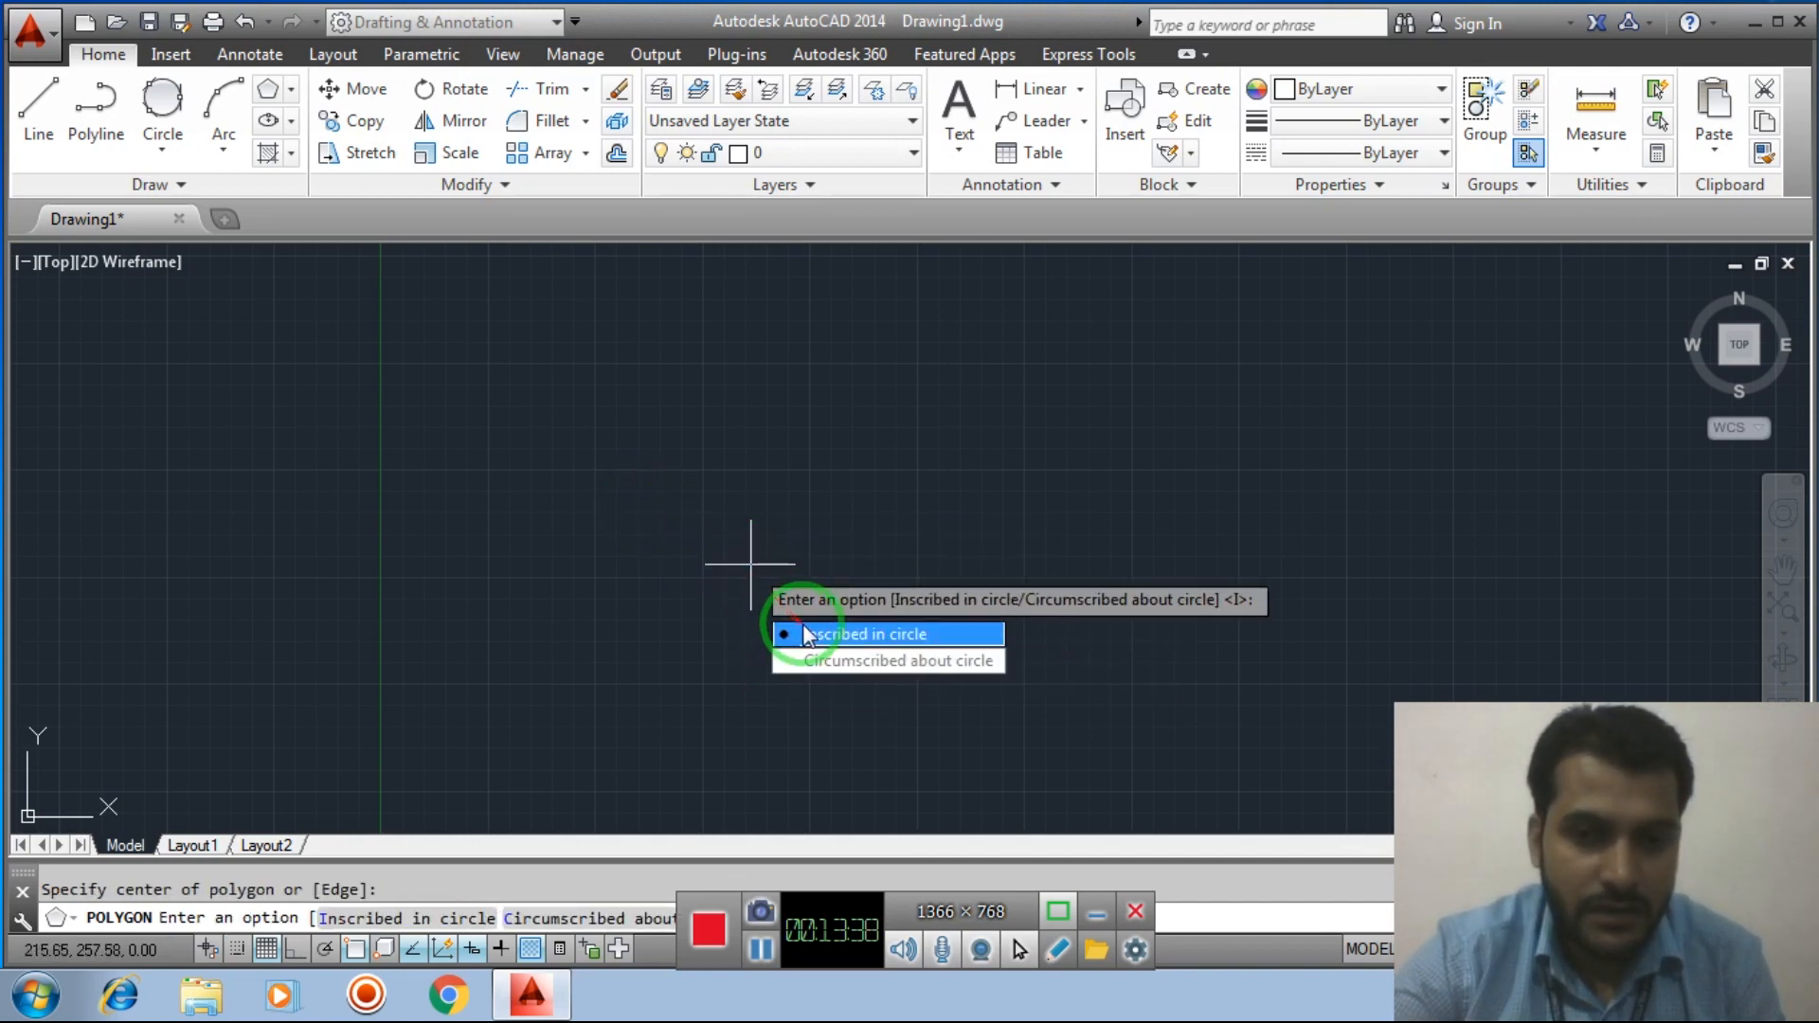
key("Return")
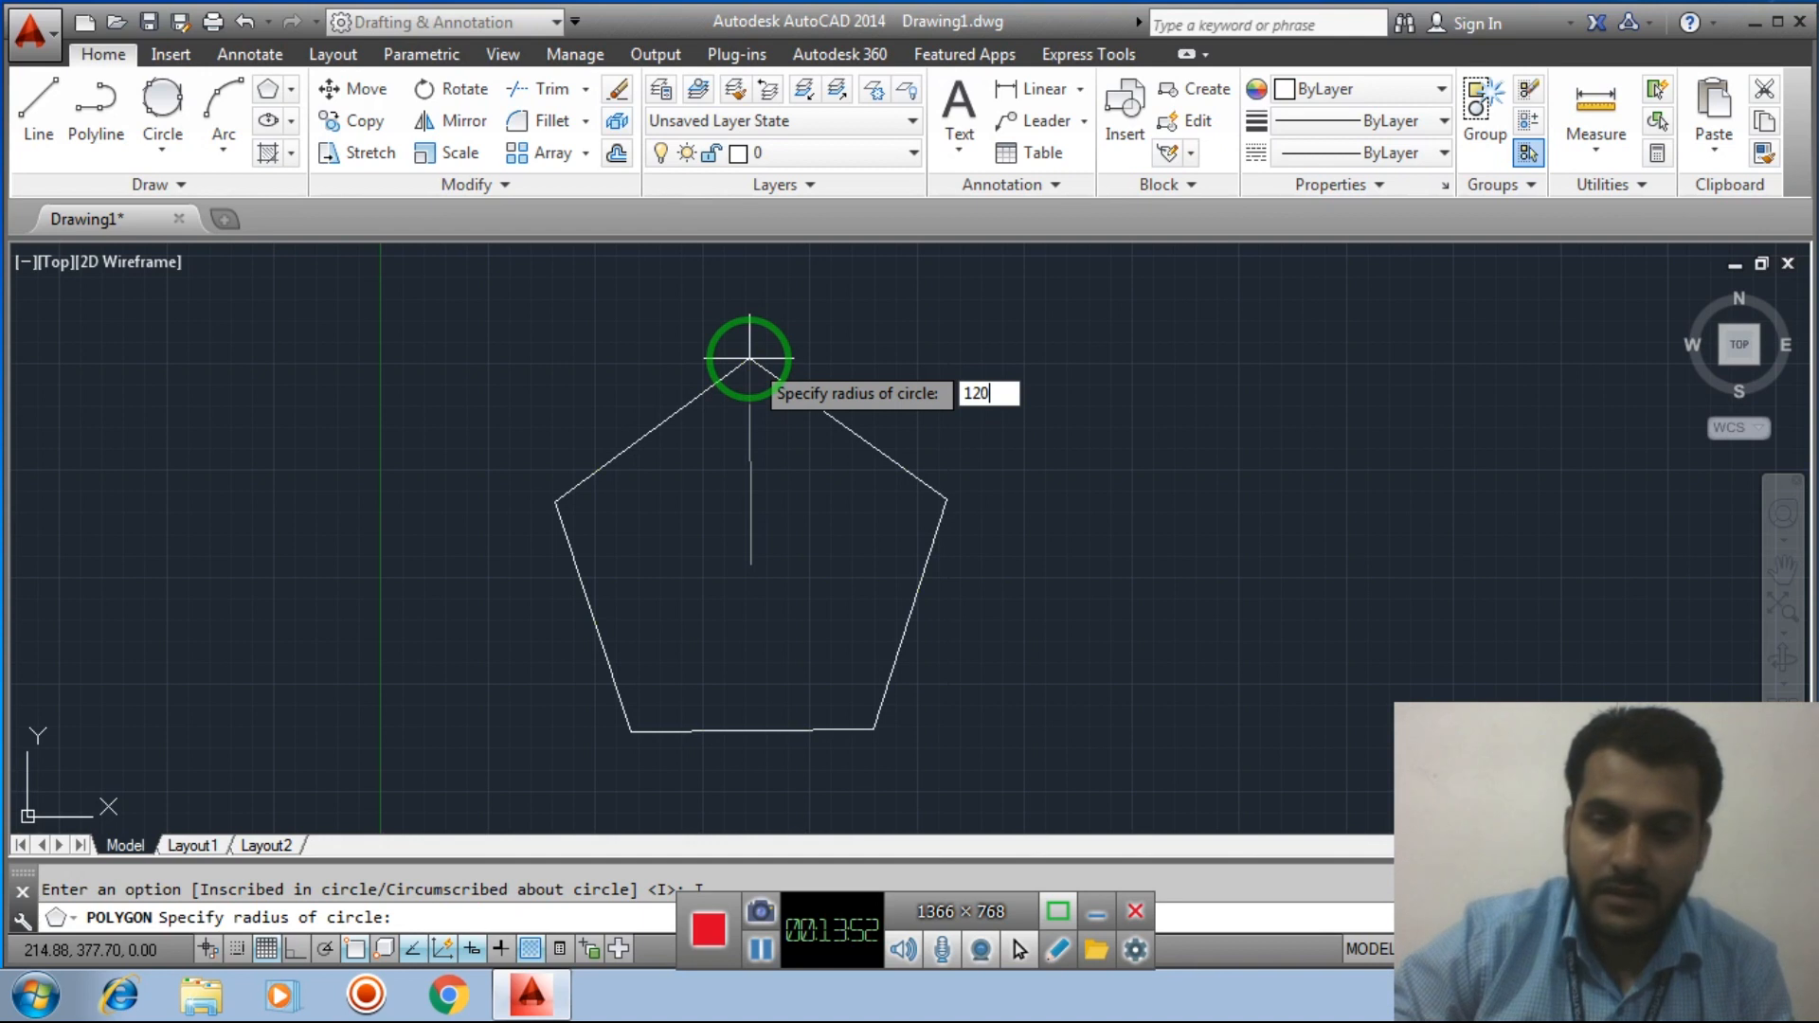
key("Return")
Draw a second 5-sided polygon to the right of the first, circumscribed about a circle around a freely picked center
left_click(289, 95)
left_click(332, 202)
middle_click_drag(1185, 498, 891, 502)
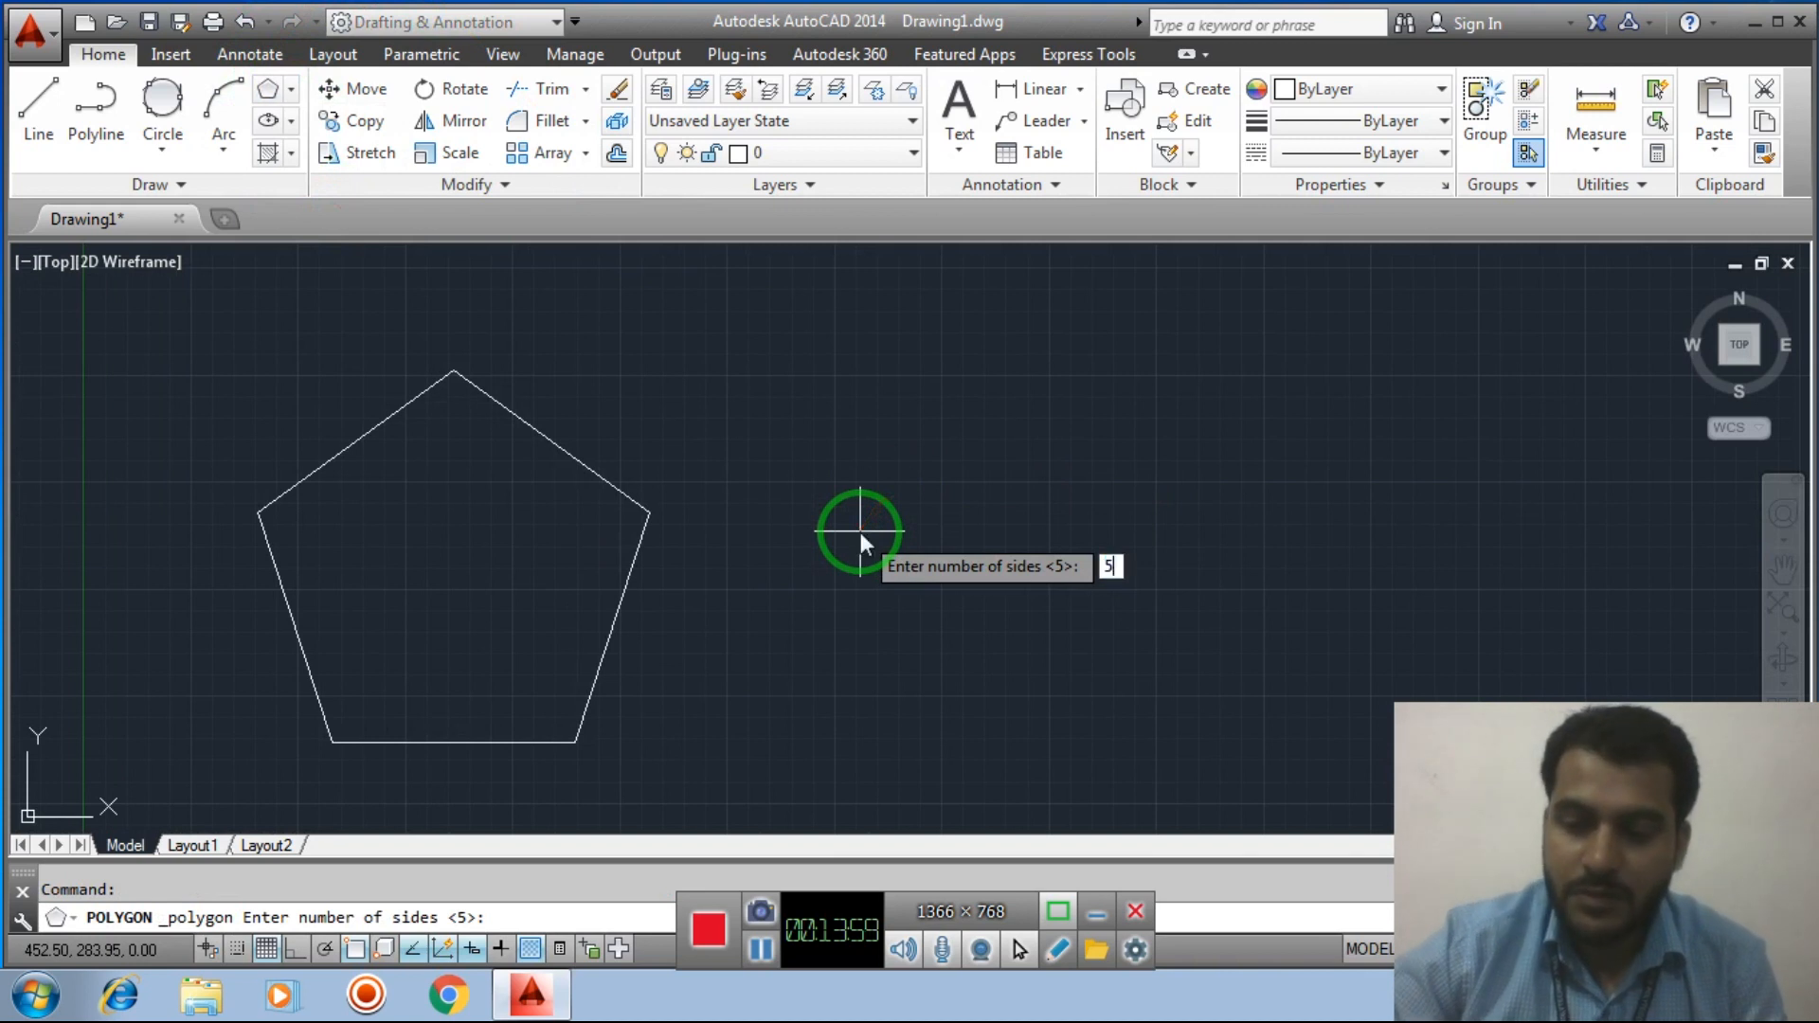
key("Return")
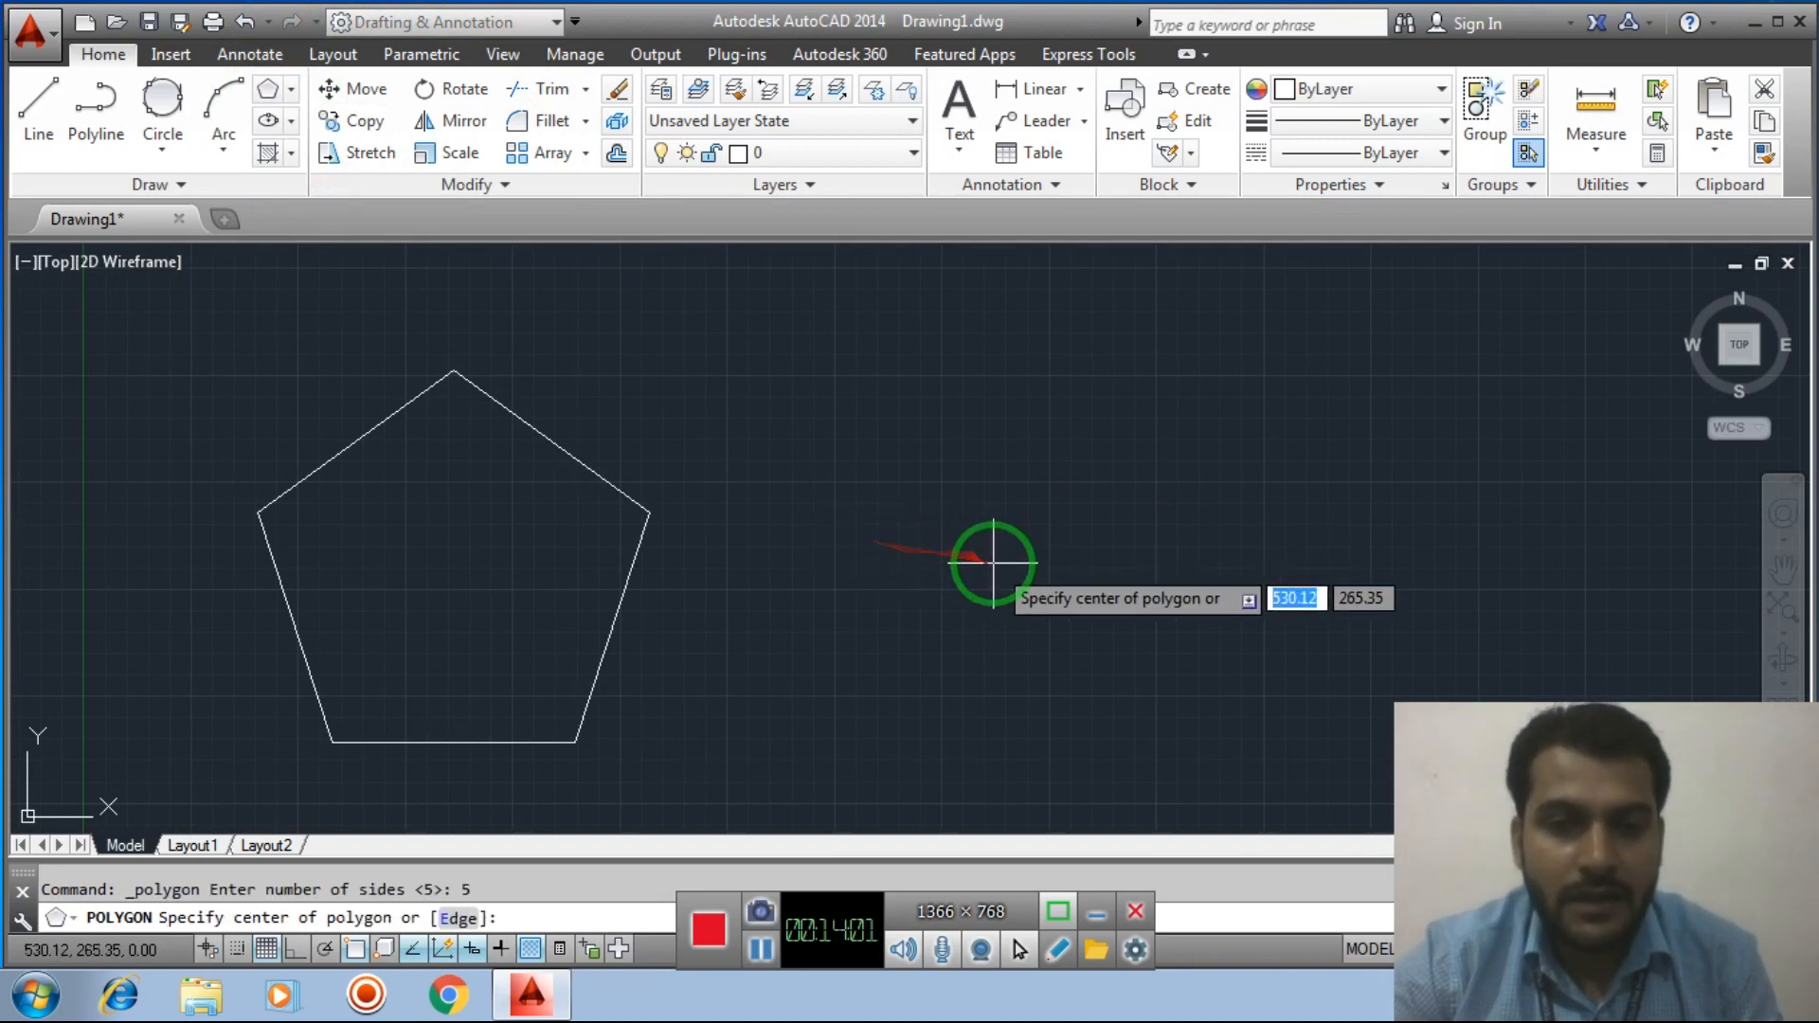
left_click(1001, 564)
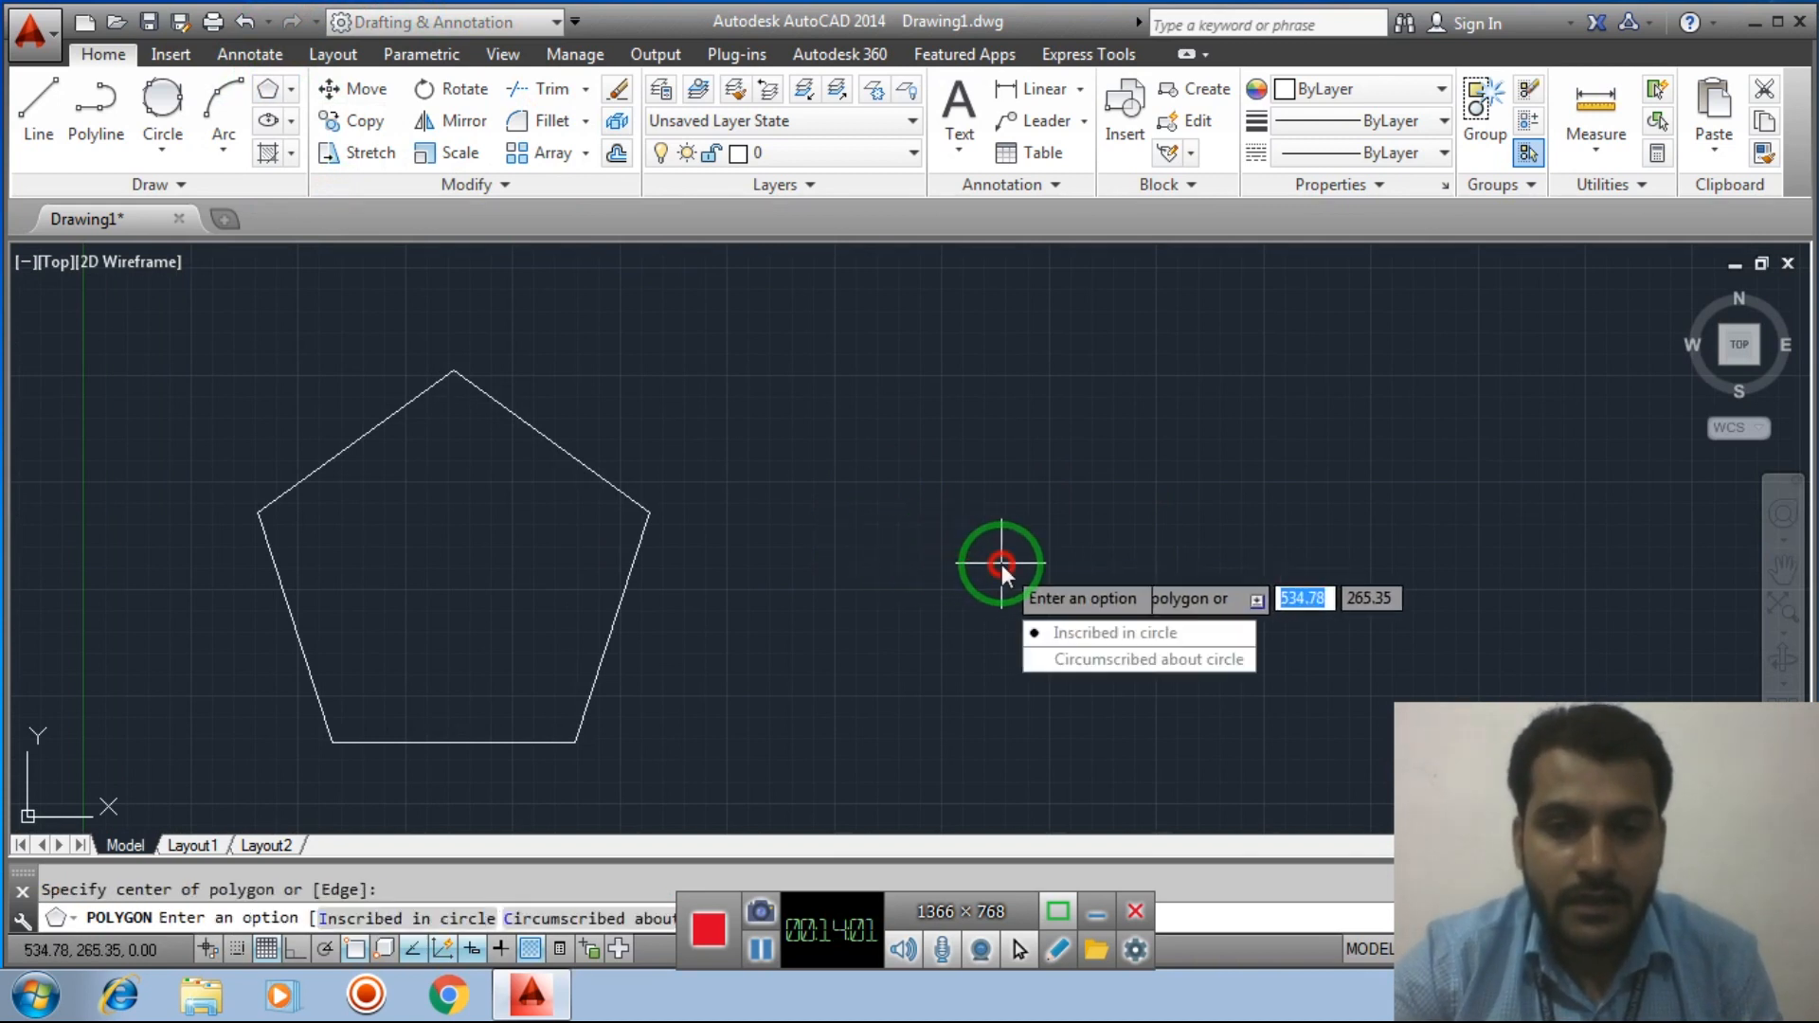
left_click(1083, 659)
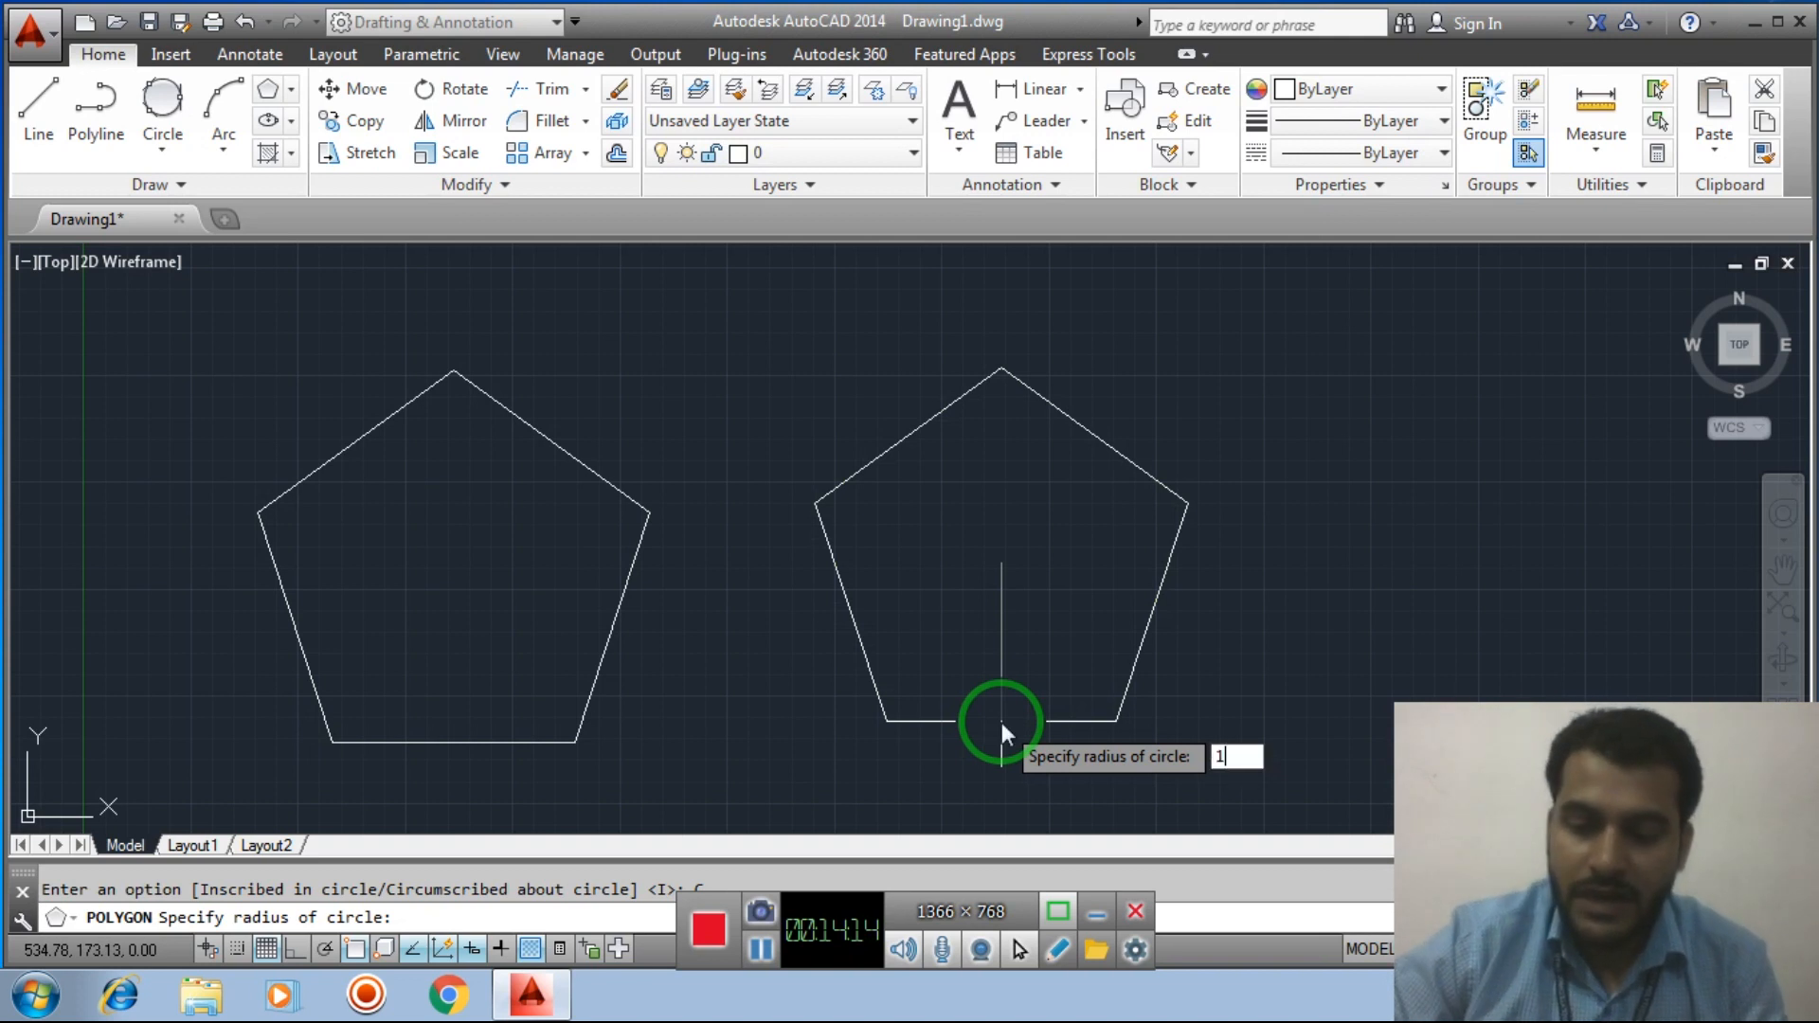
key("Return")
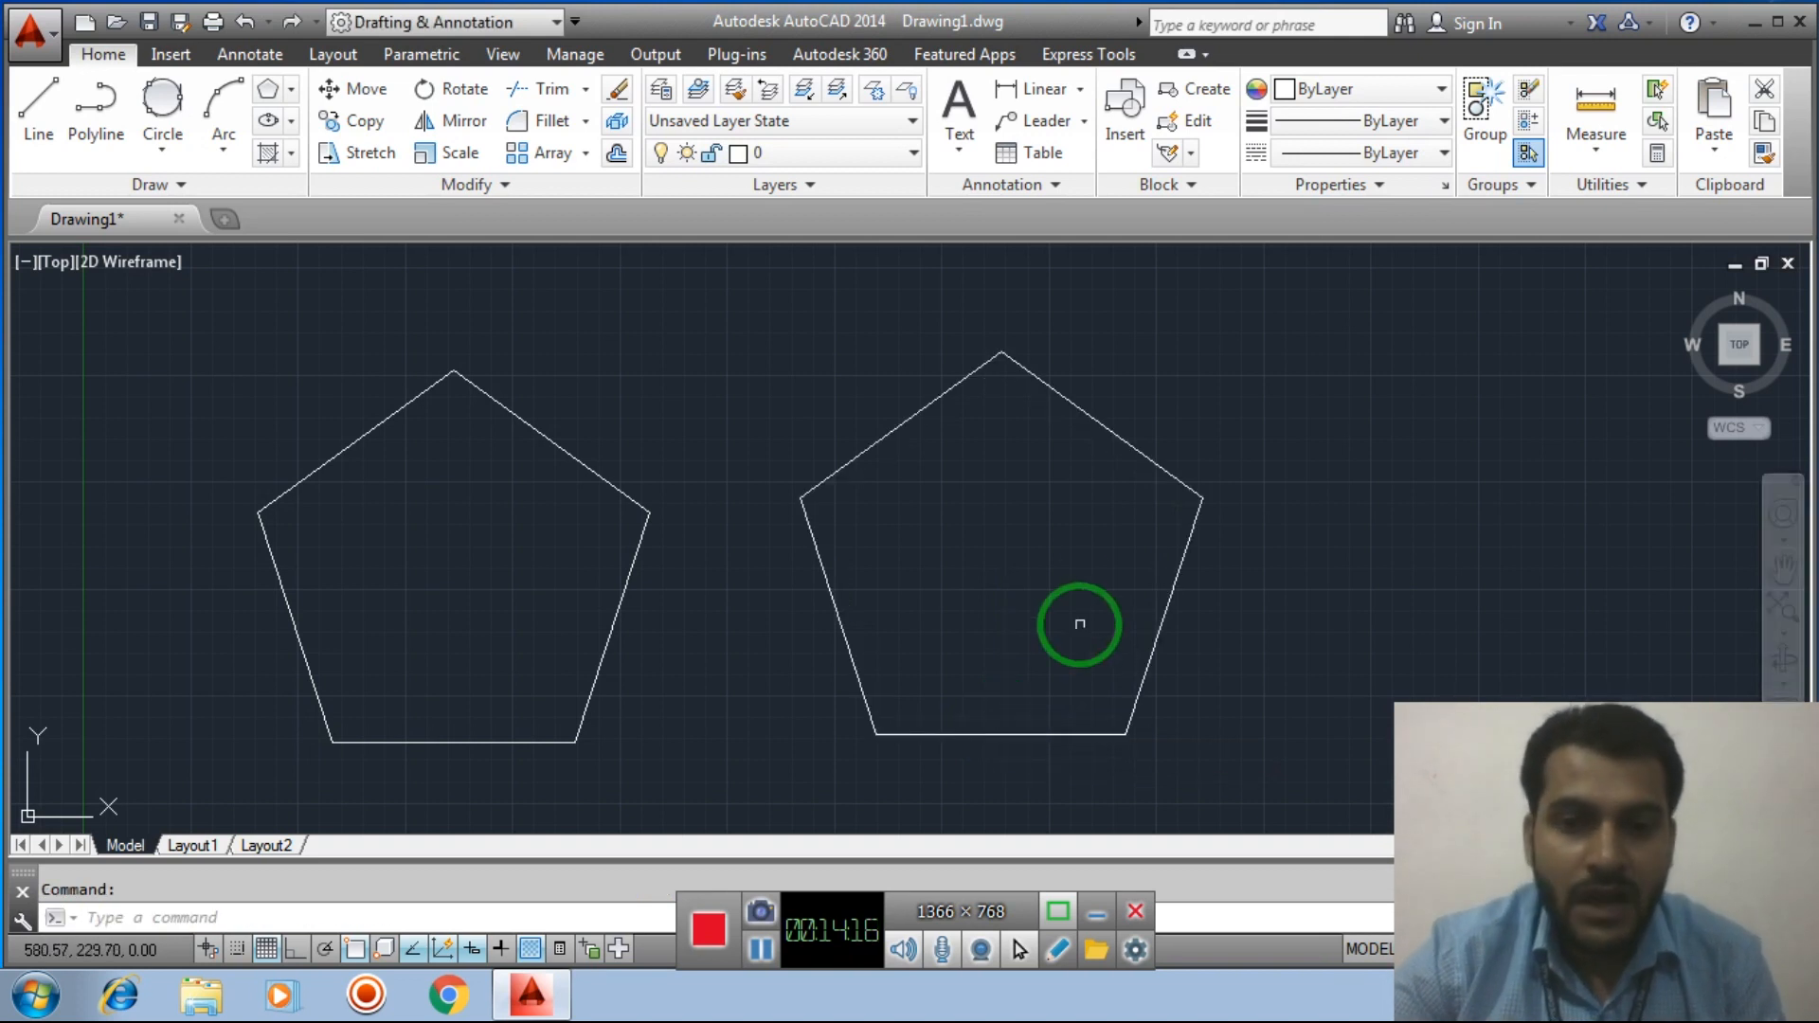
Select both pentagons with a window selection and delete them
scroll(1083, 571, "down", 2)
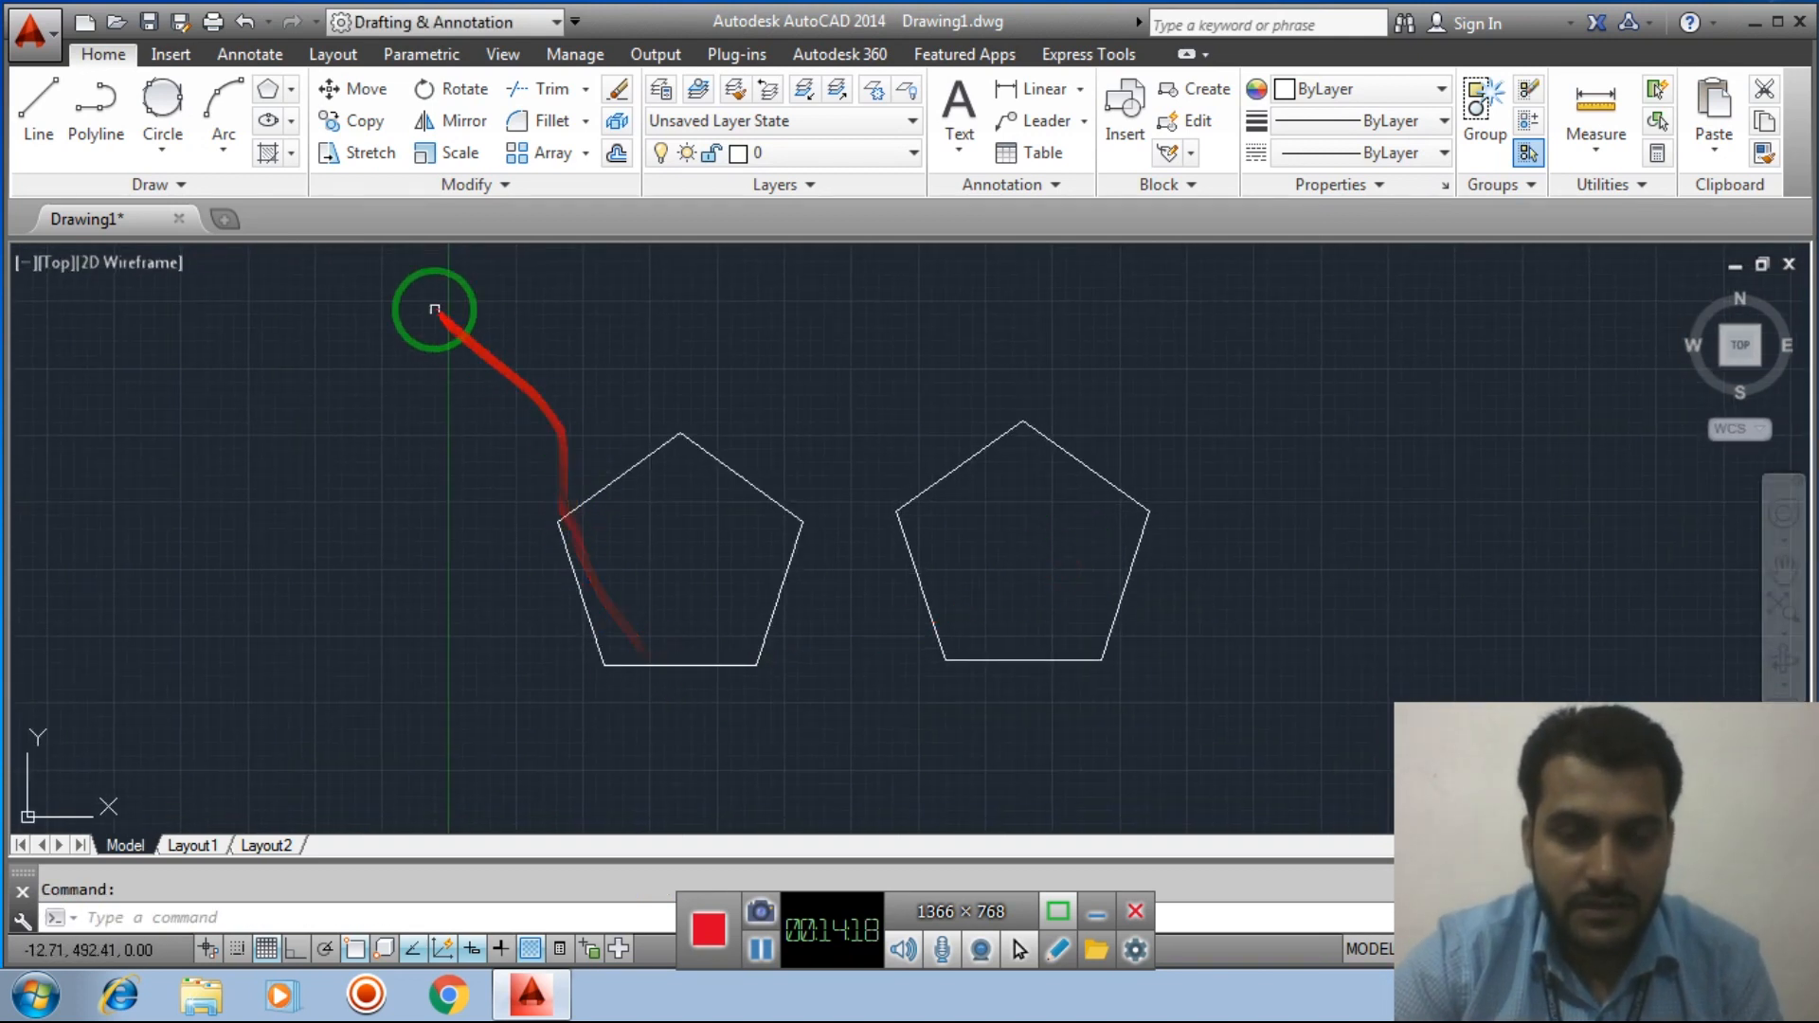
left_click(520, 435)
left_click(1208, 758)
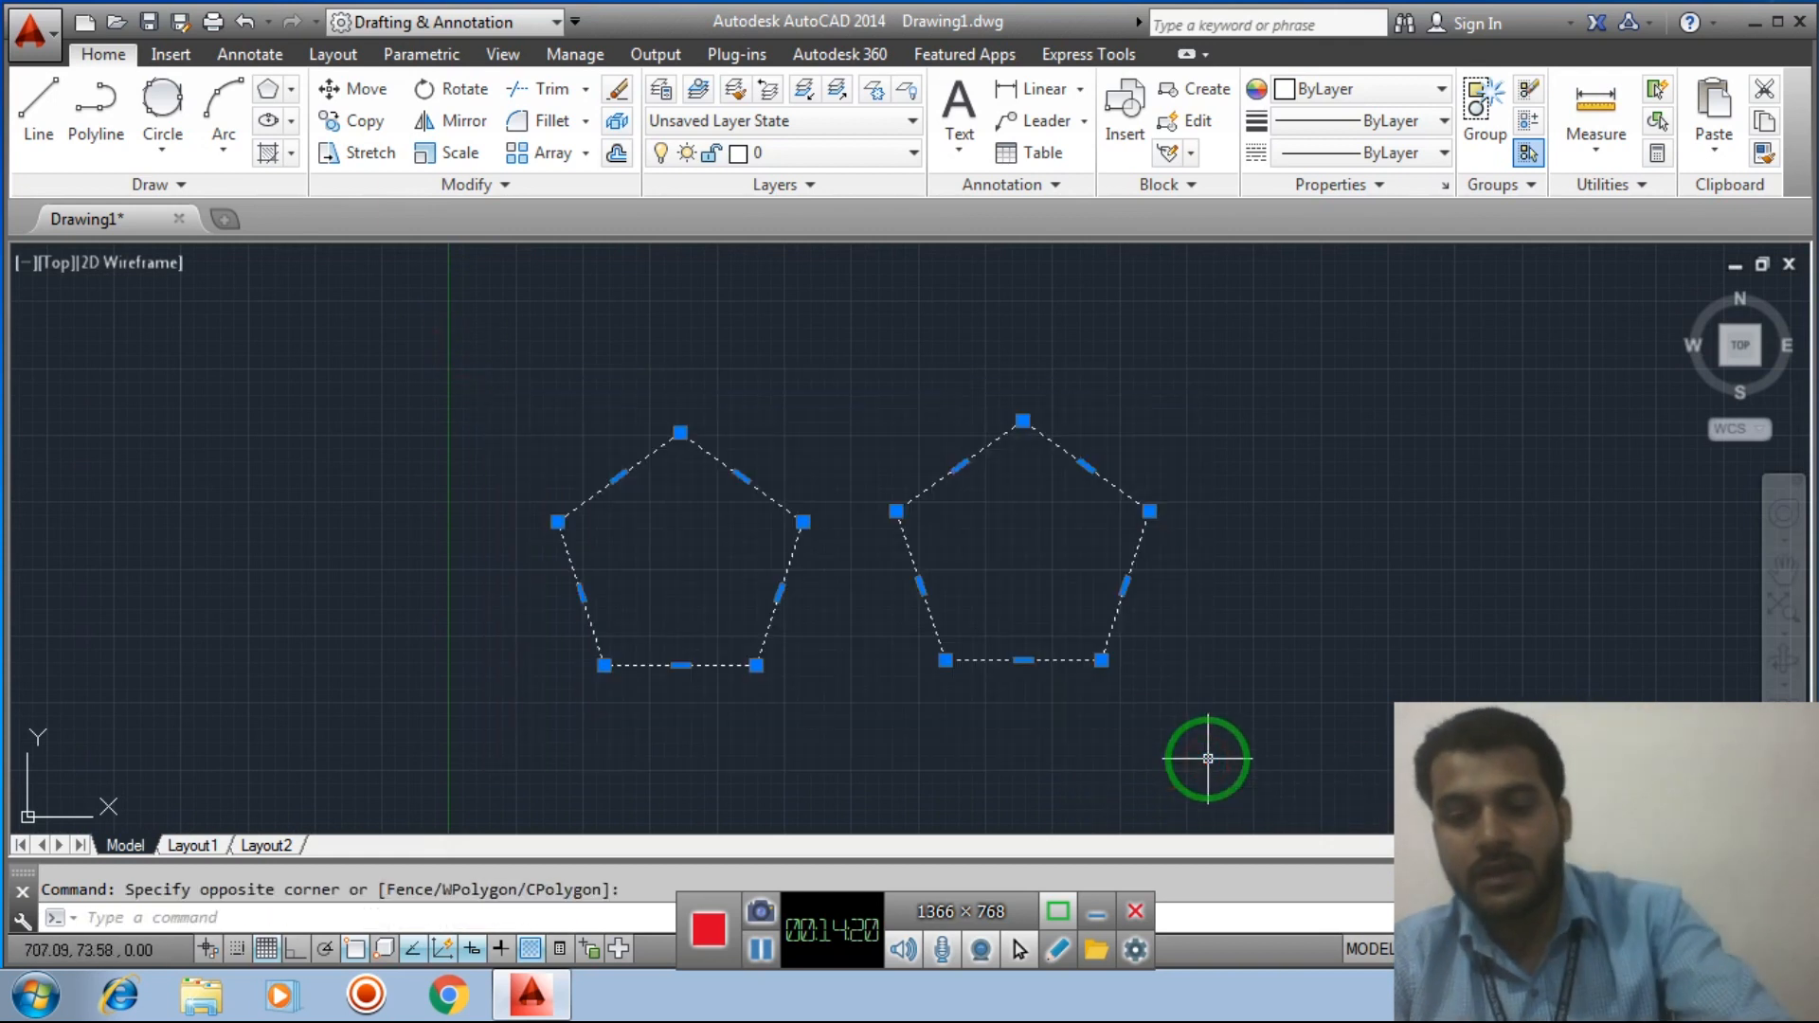
key("Delete")
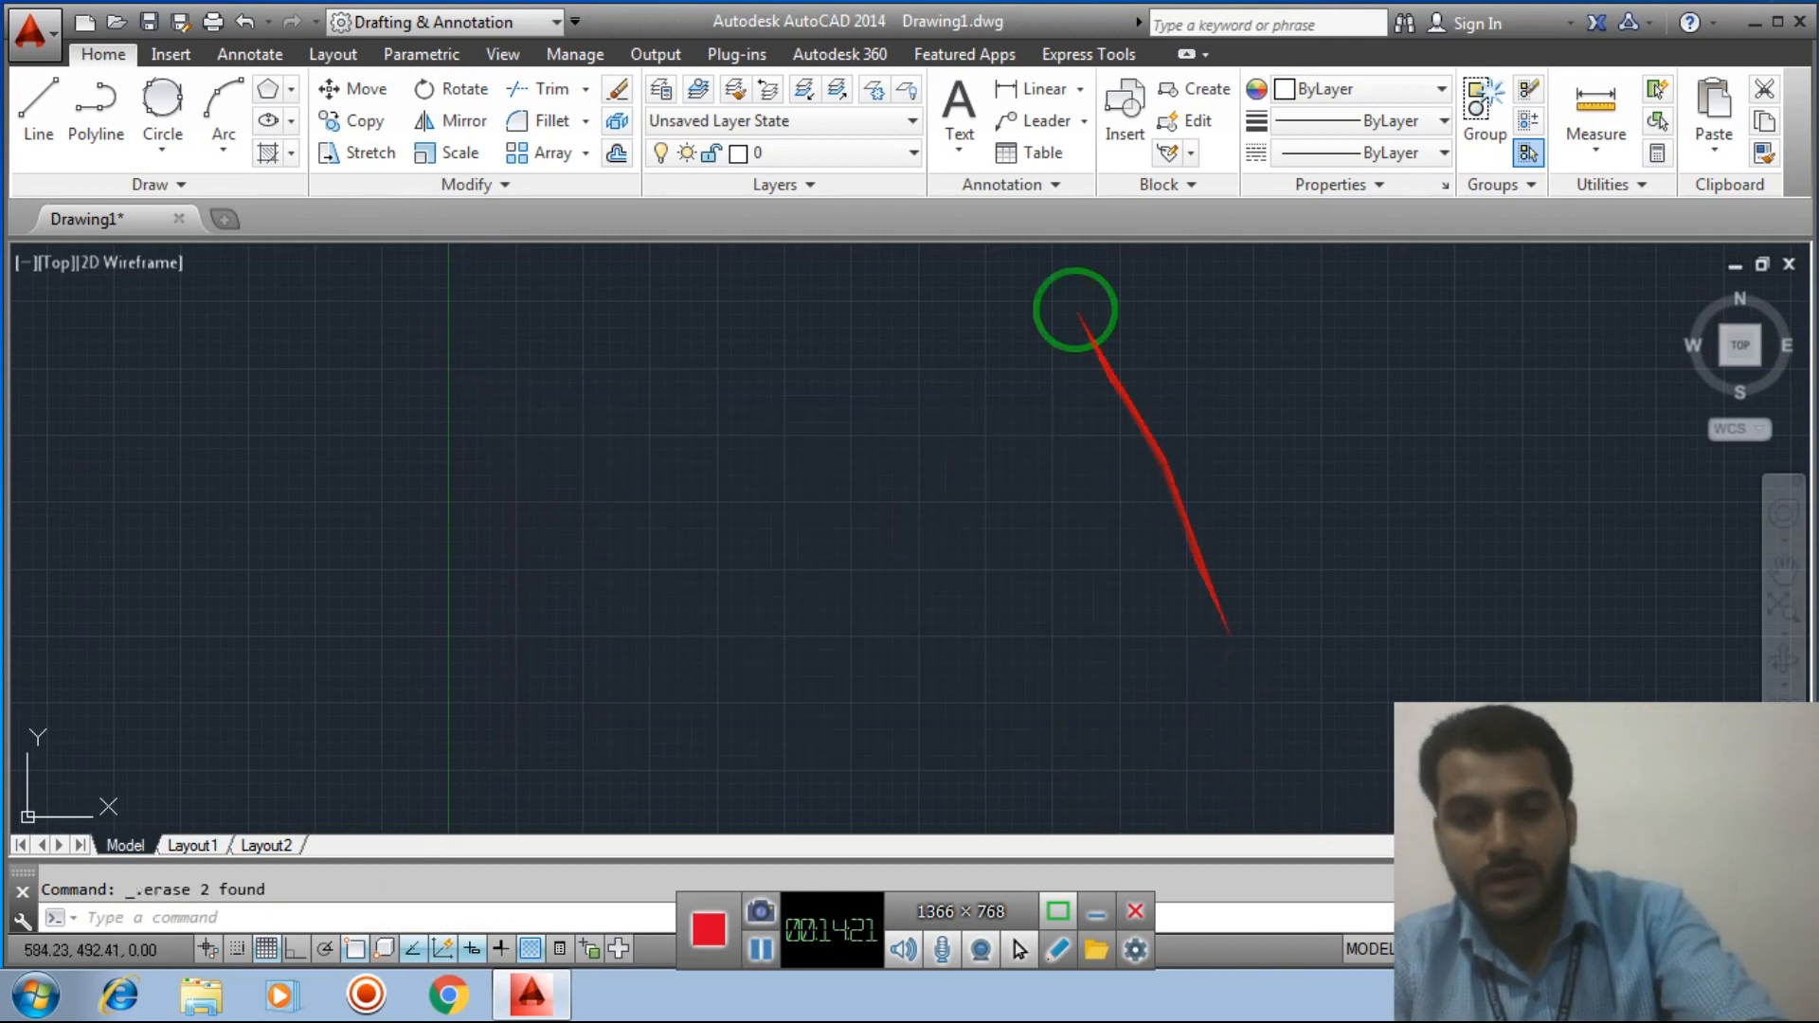
Draw a 6-sided polygon inscribed in a circle around a freely picked center, with a freely picked radius of about 201
left_click(292, 90)
left_click(306, 190)
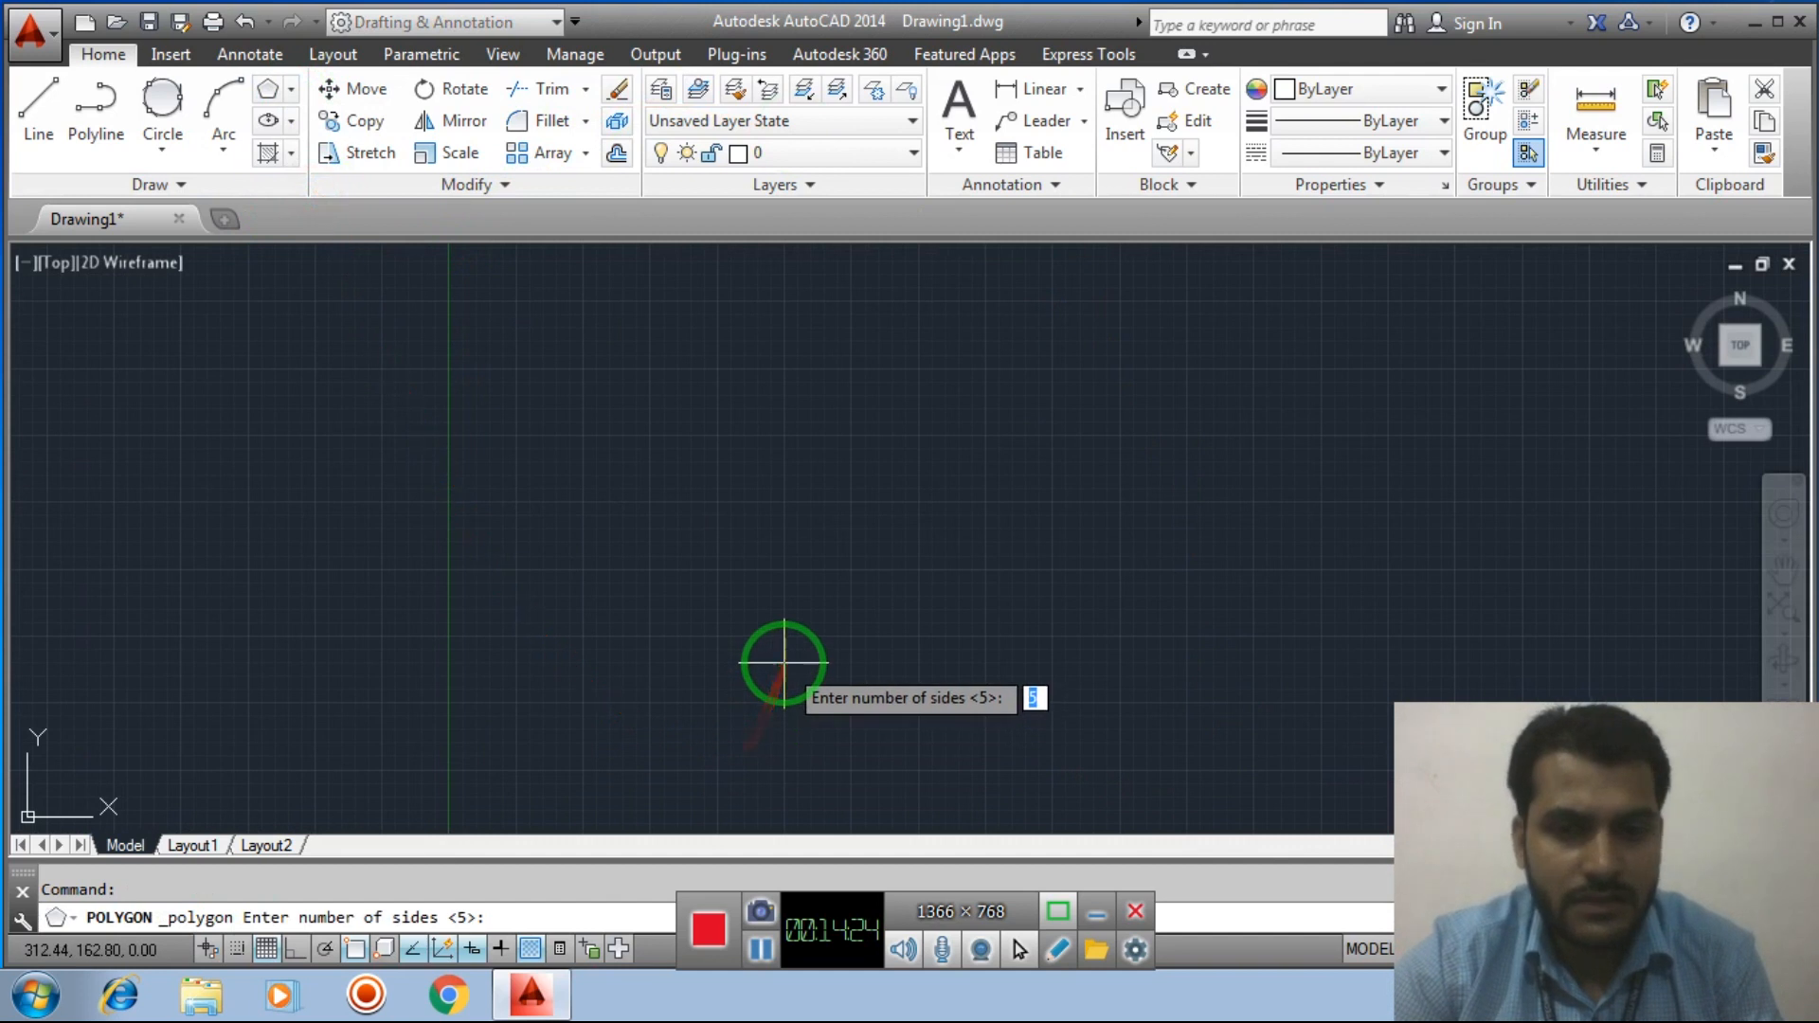
type("6")
key("Return")
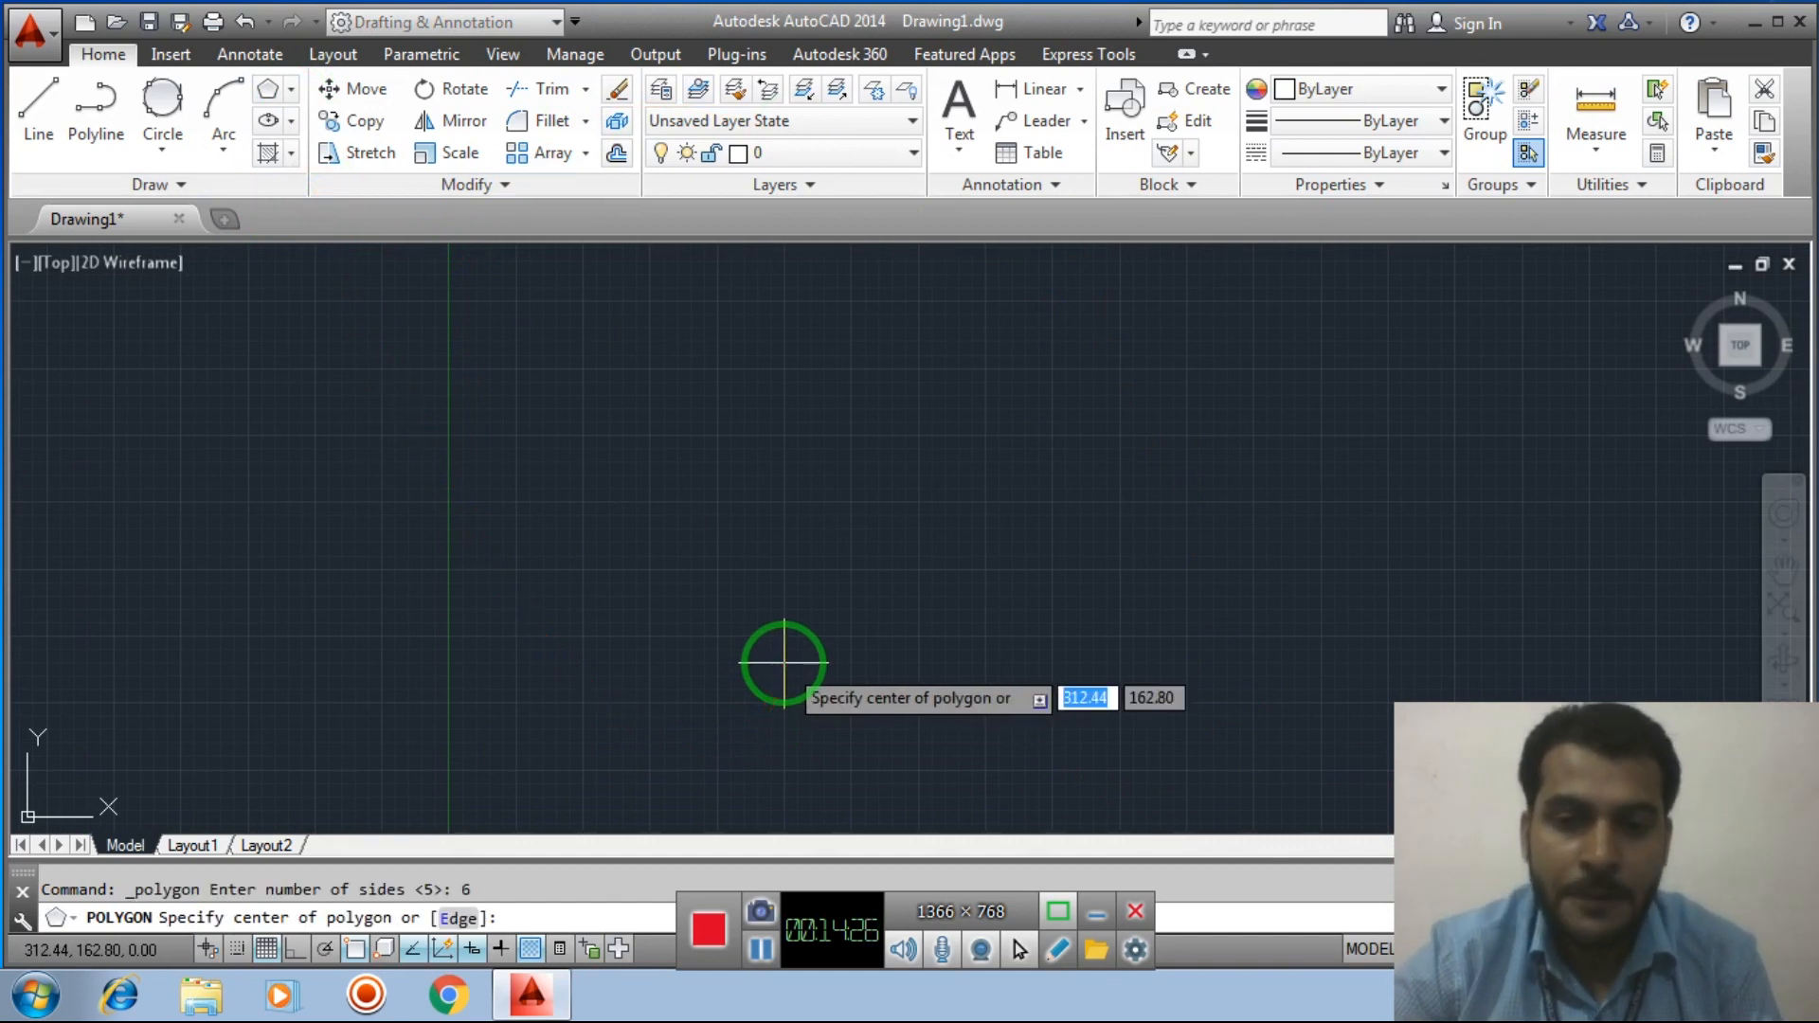
left_click(684, 562)
key("Down")
key("Return")
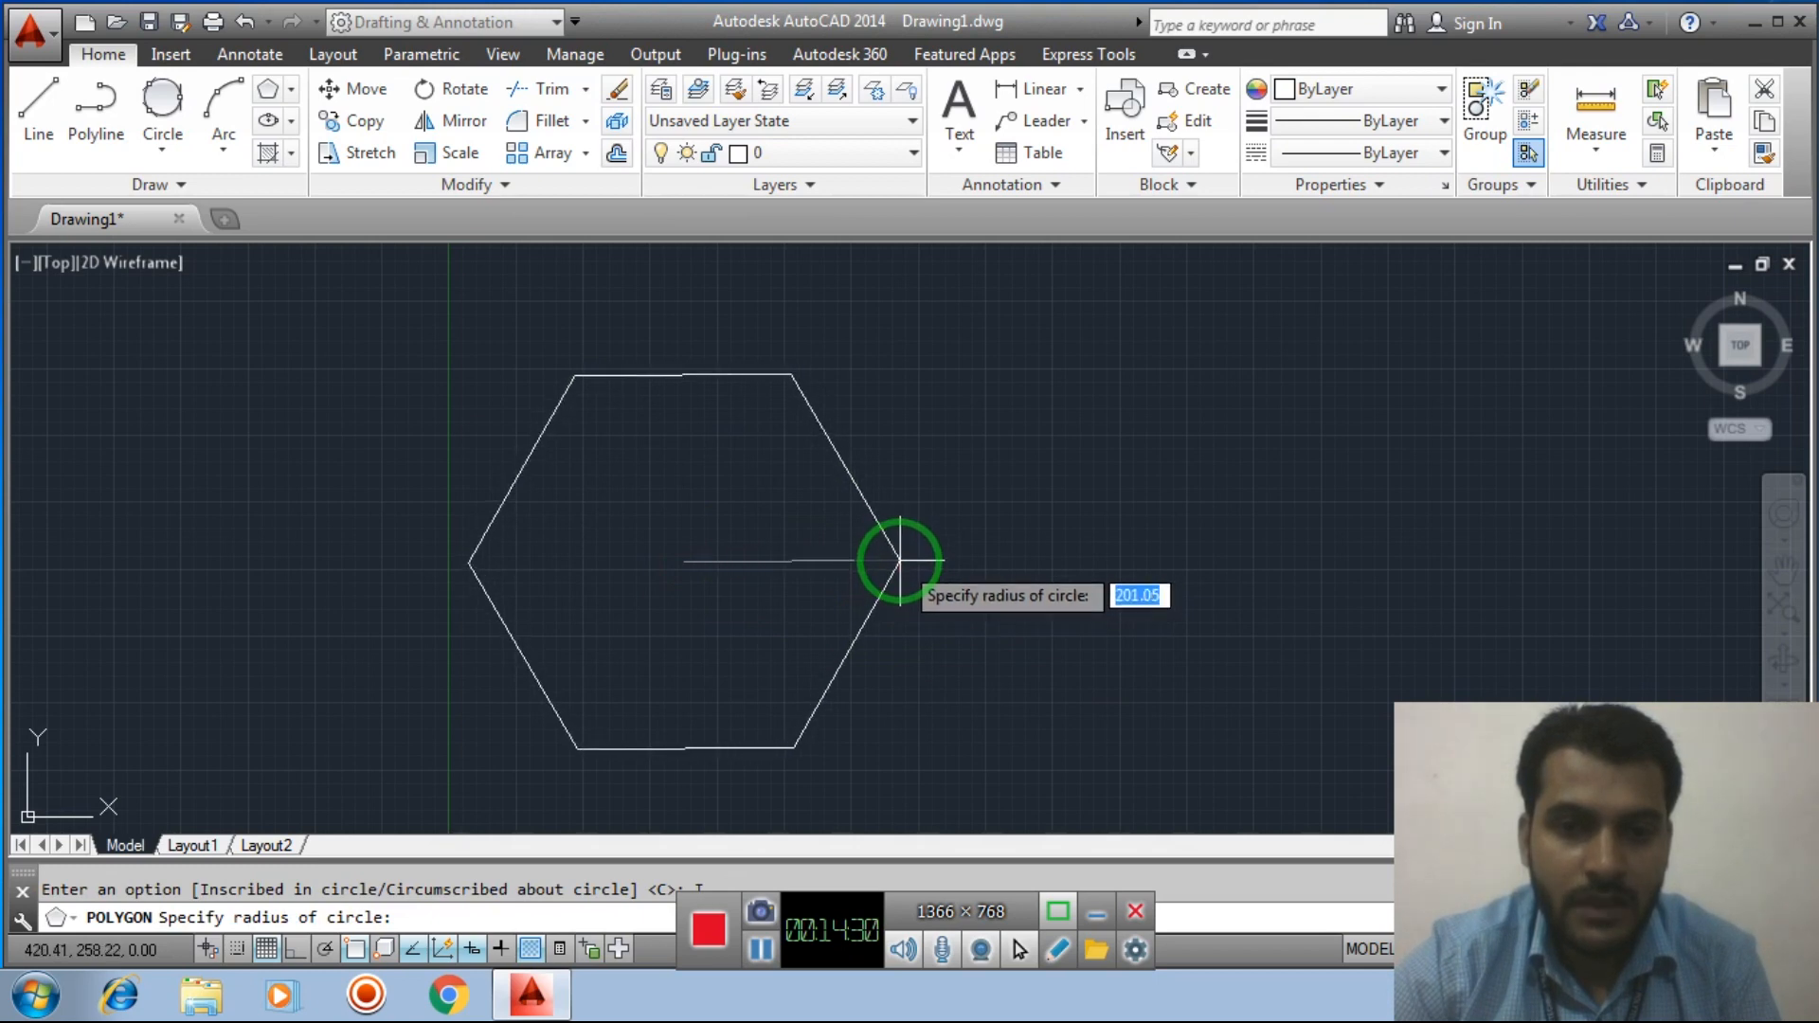
left_click(900, 561)
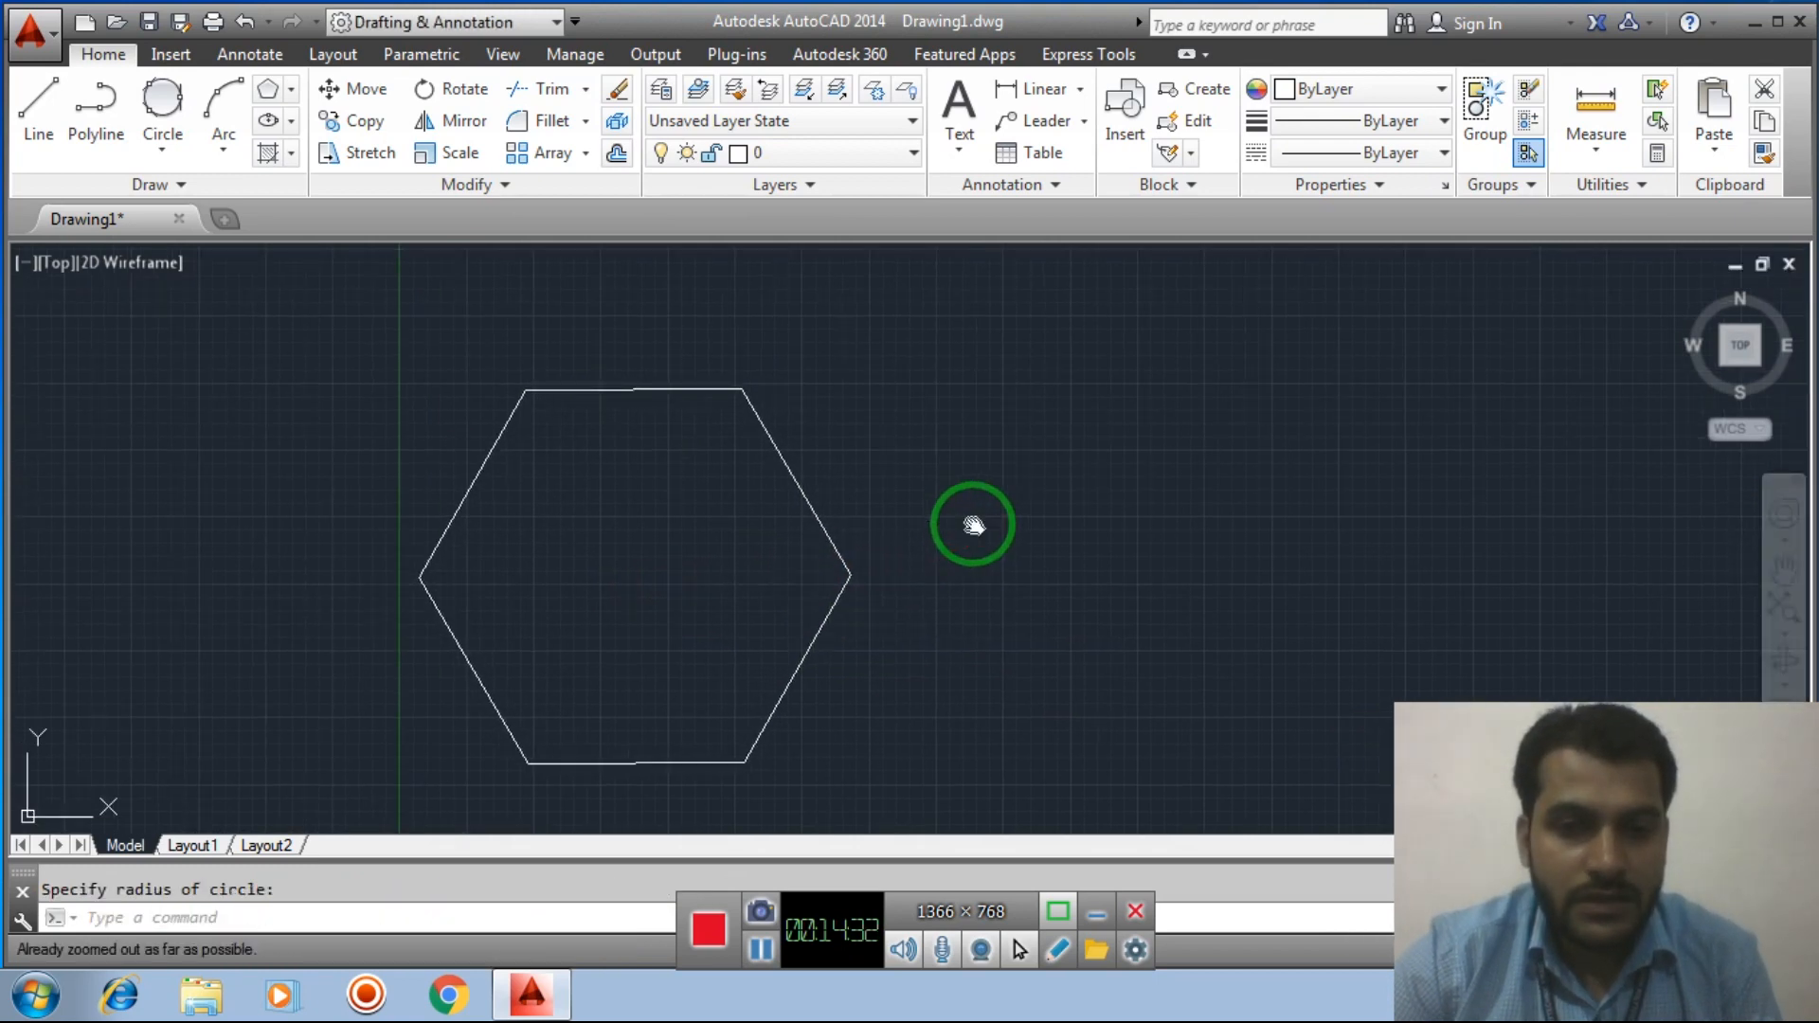
scroll(973, 523, "up", 6)
scroll(974, 523, "down", 5)
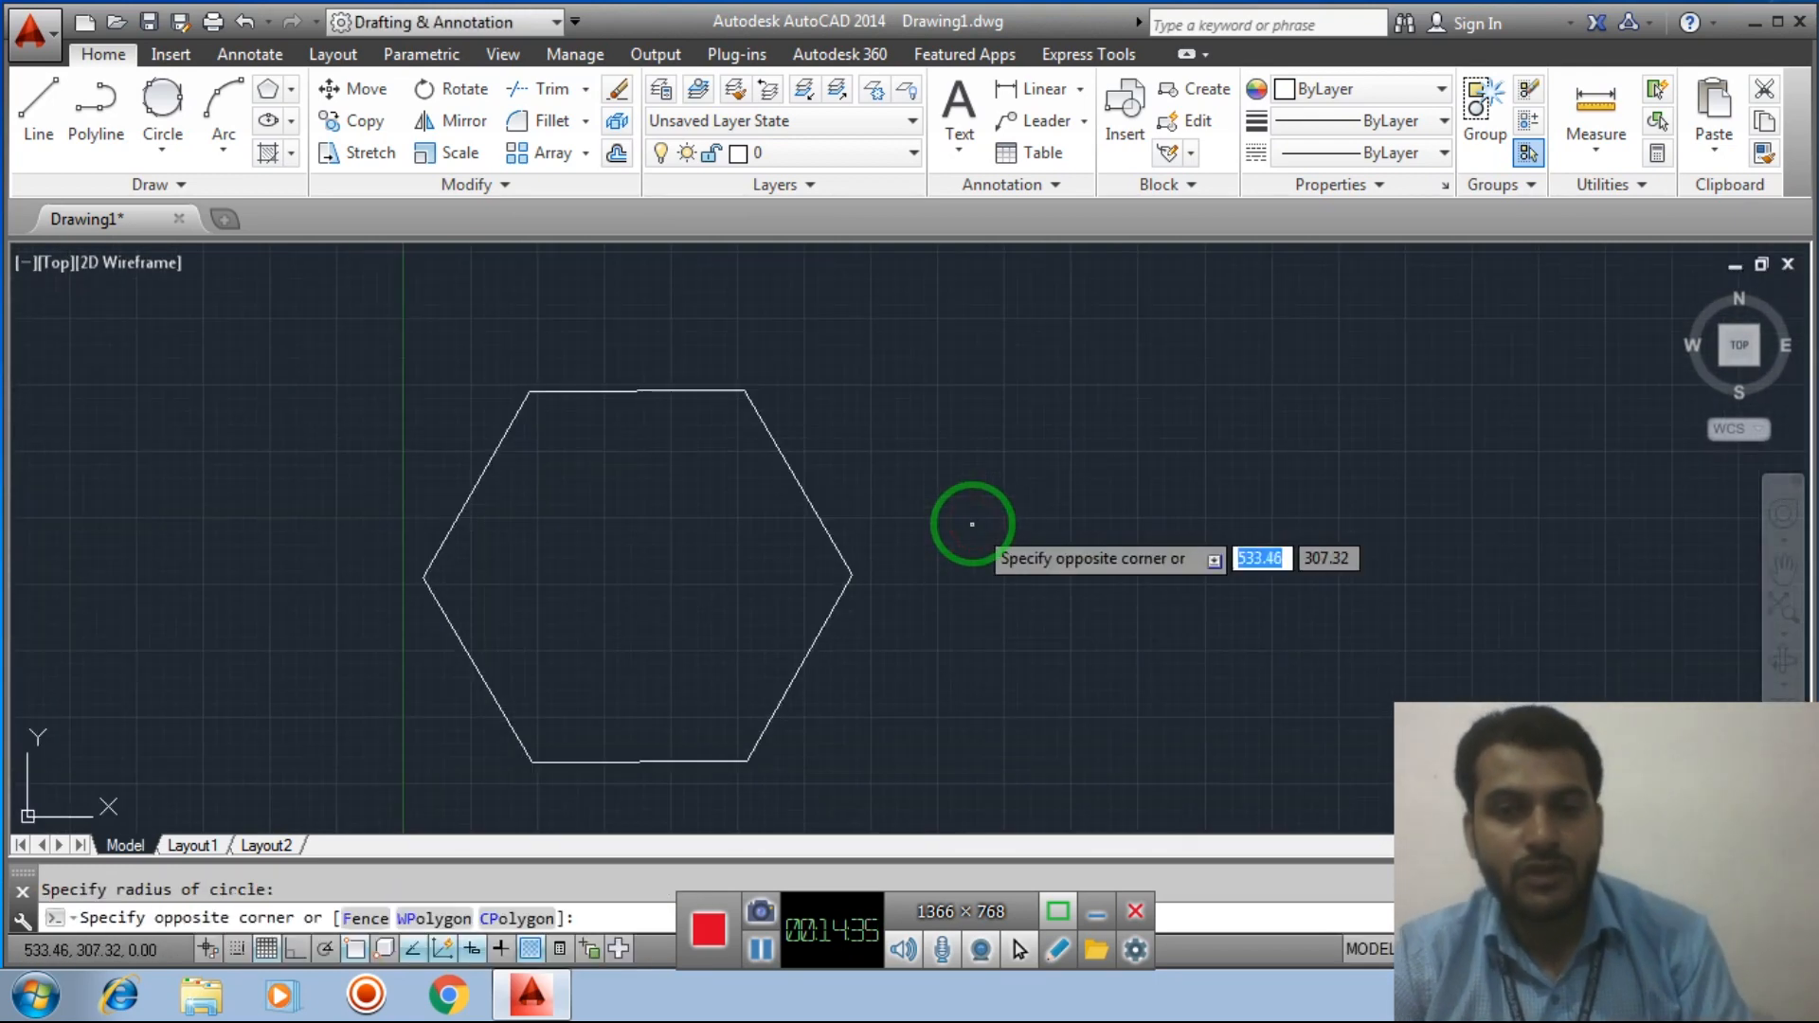
key("Escape")
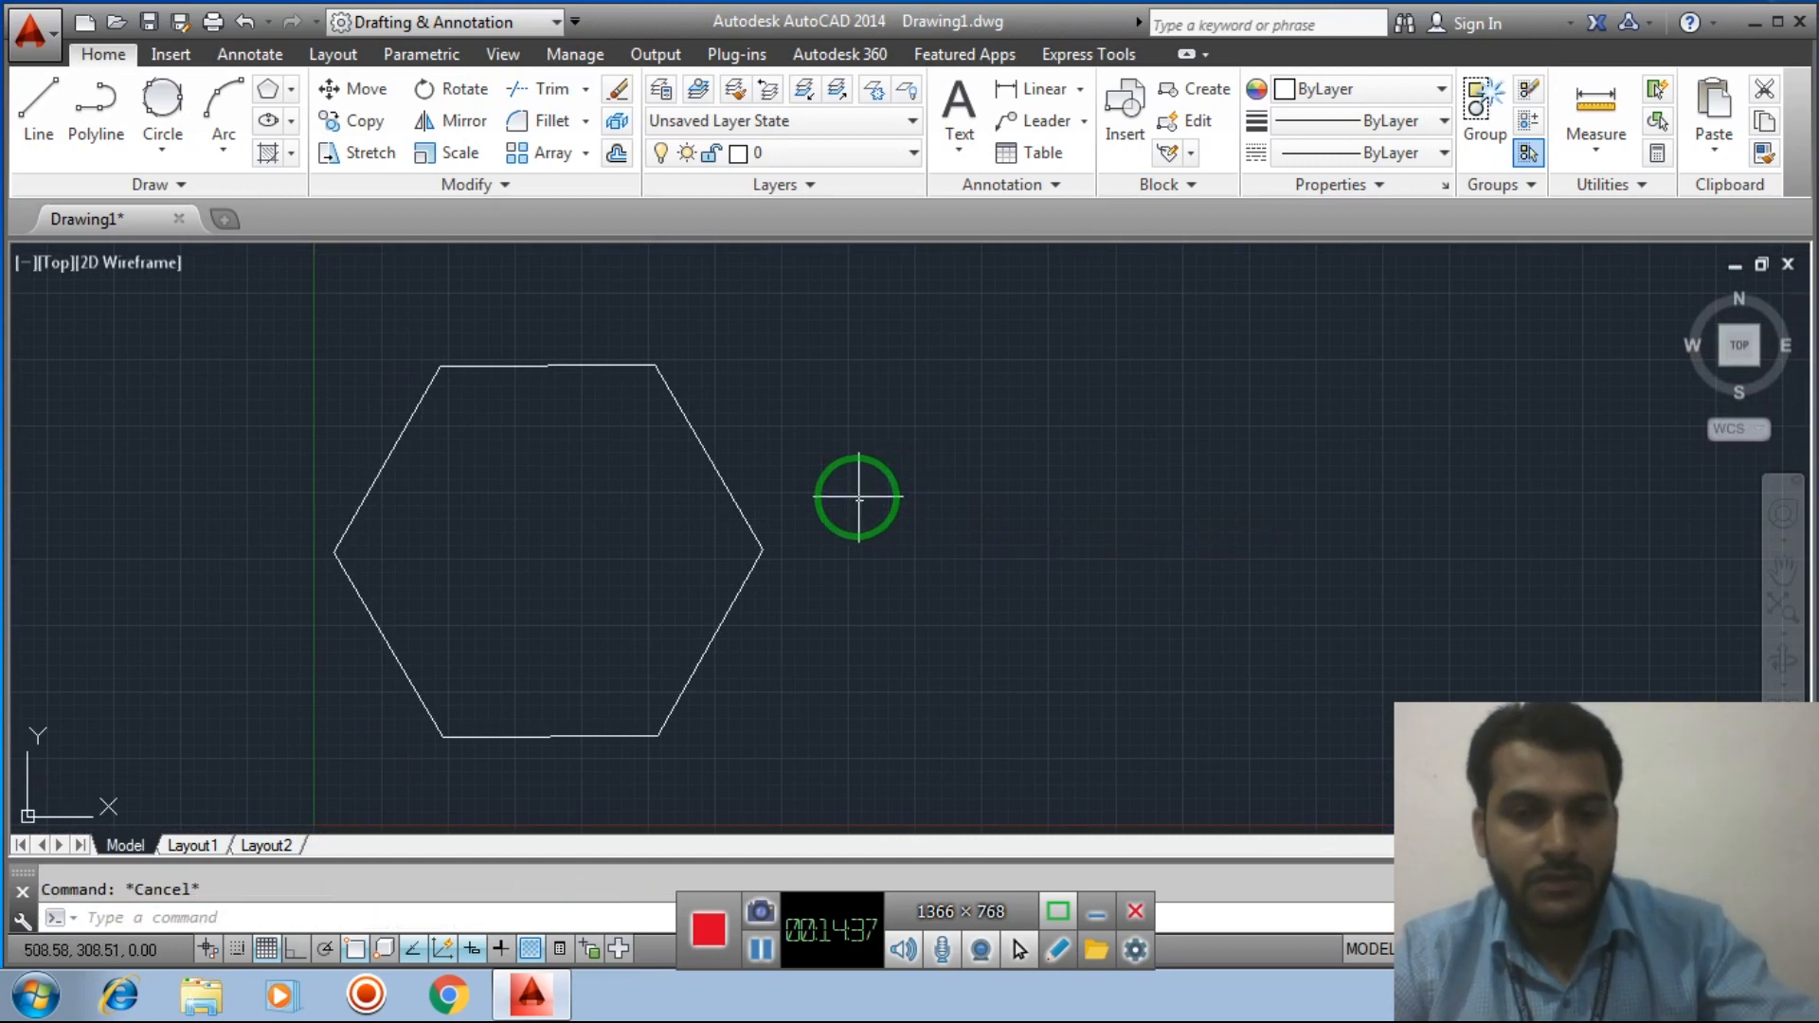
Select the hexagon with a window selection and delete it
left_click(218, 300)
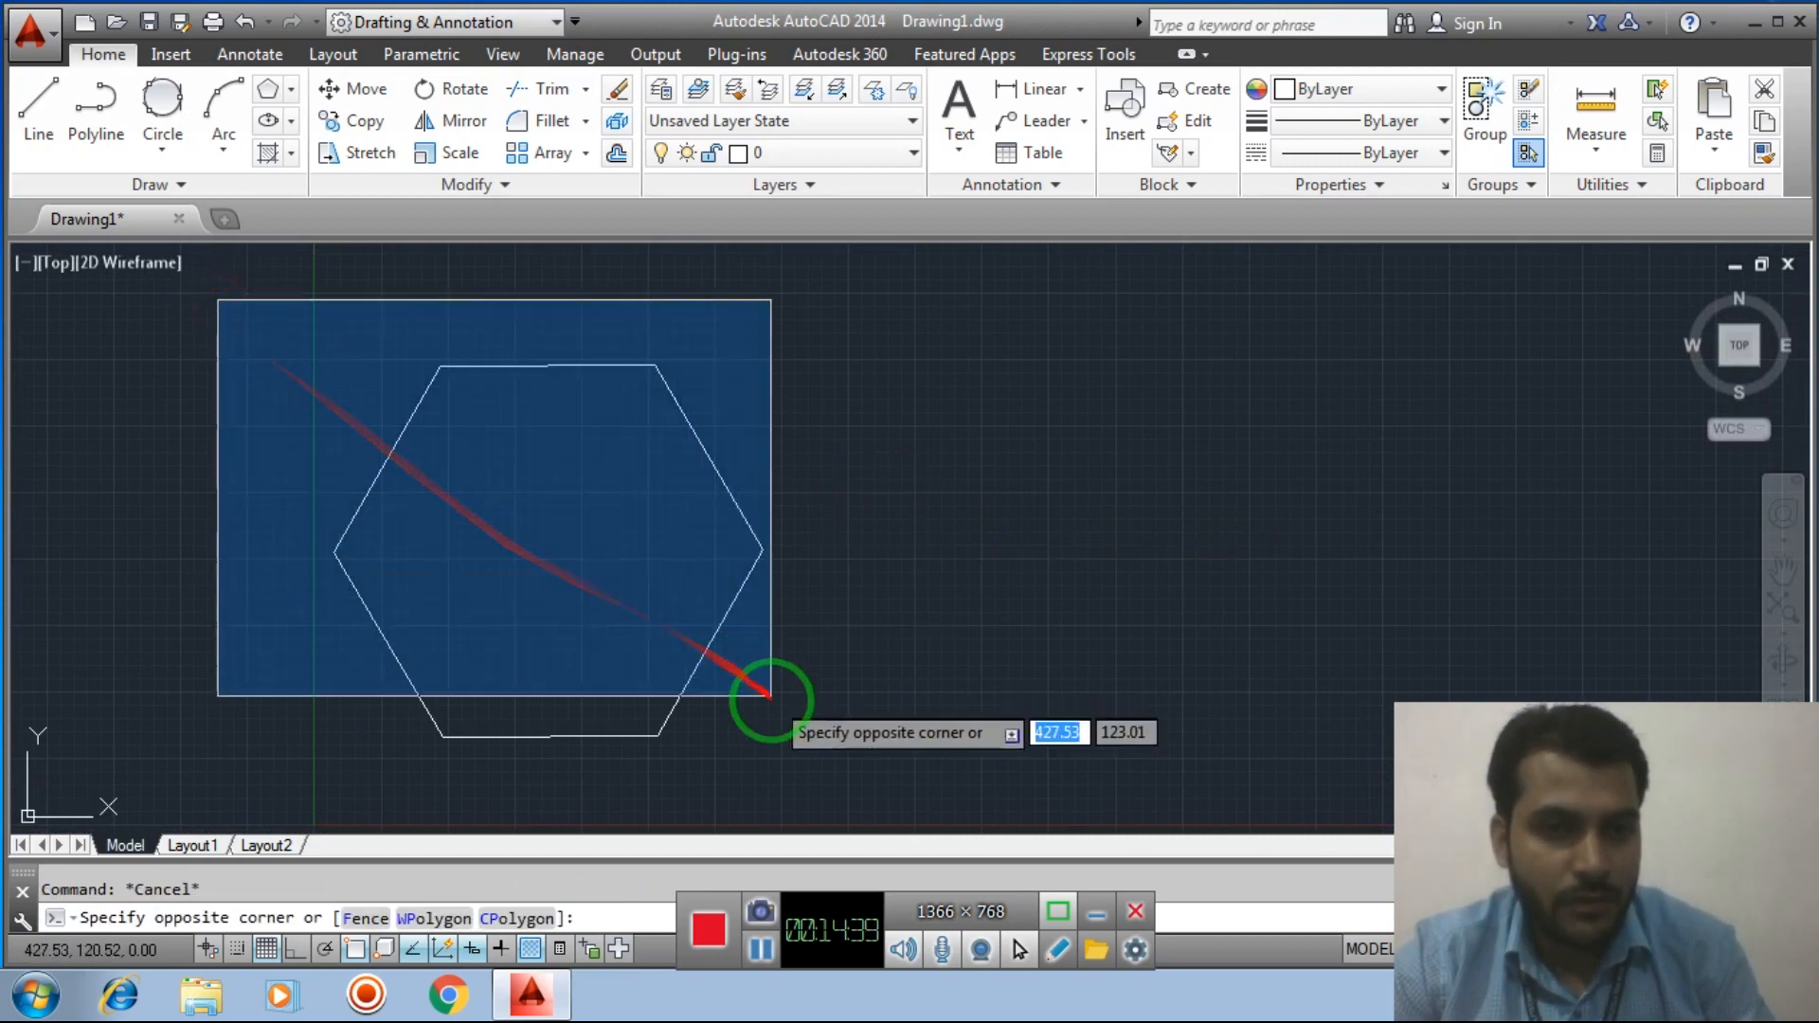
left_click(828, 784)
key("Delete")
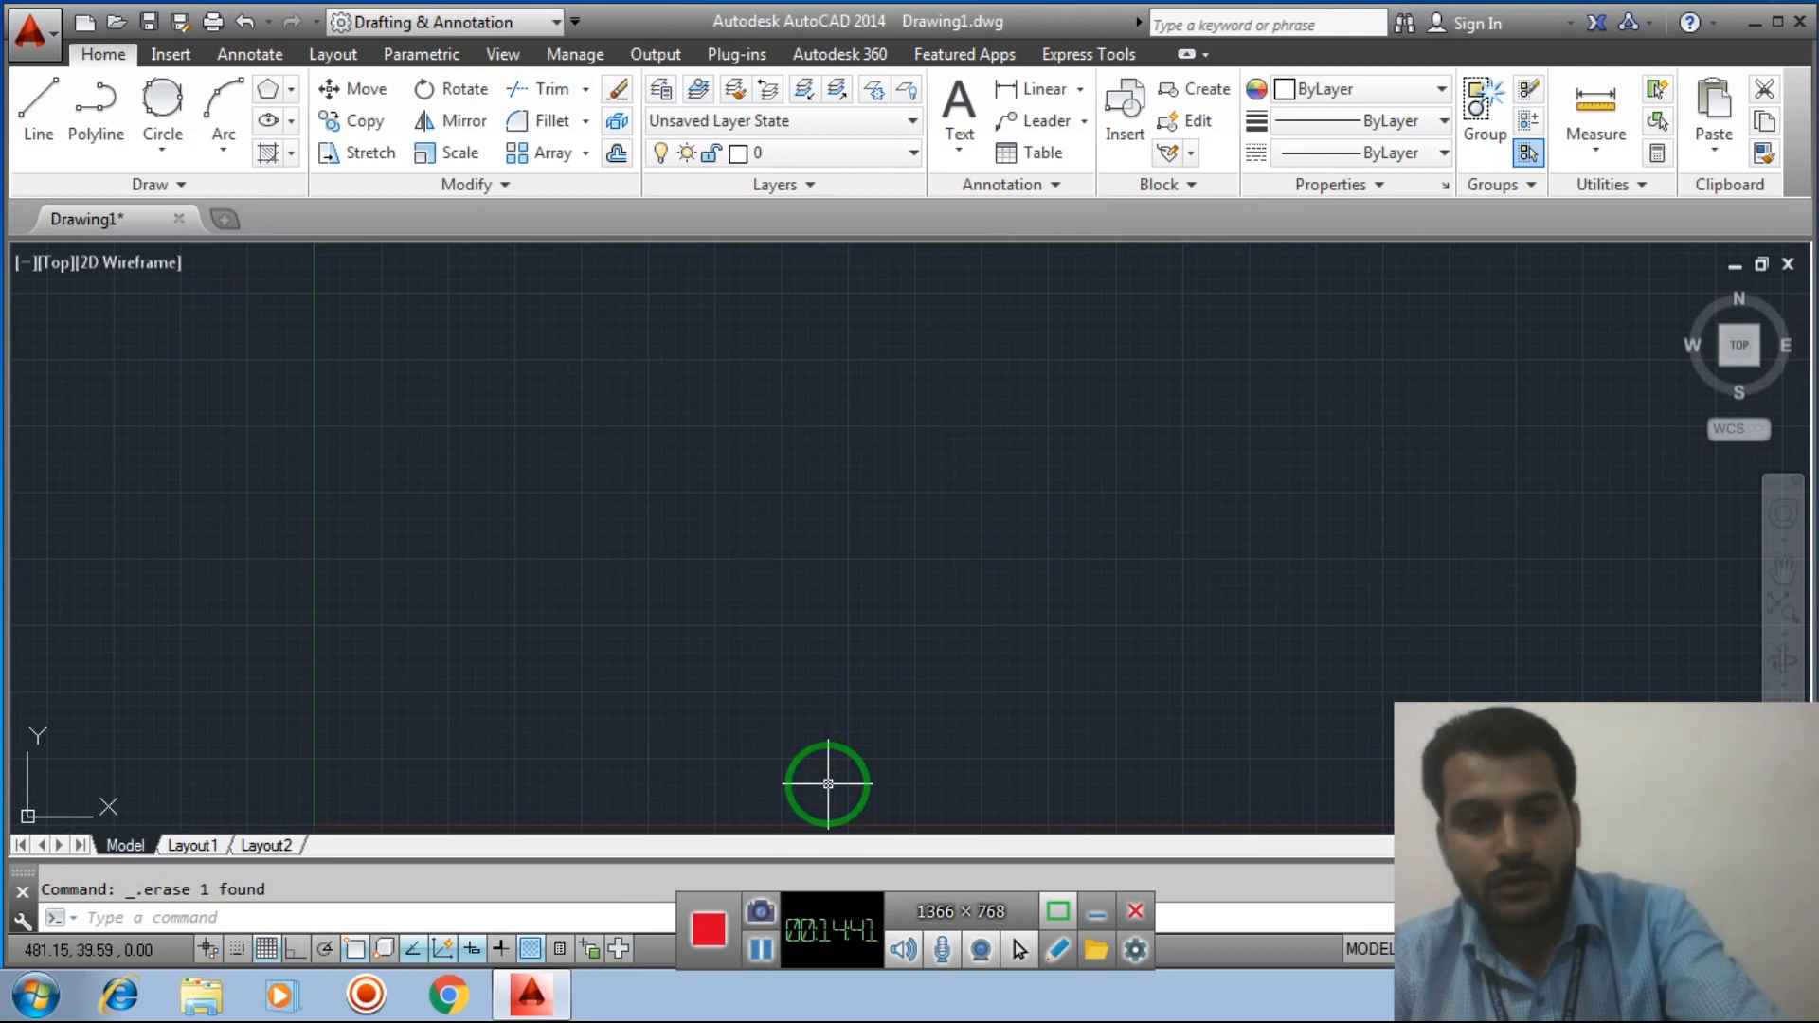
left_click(553, 373)
left_click(710, 518)
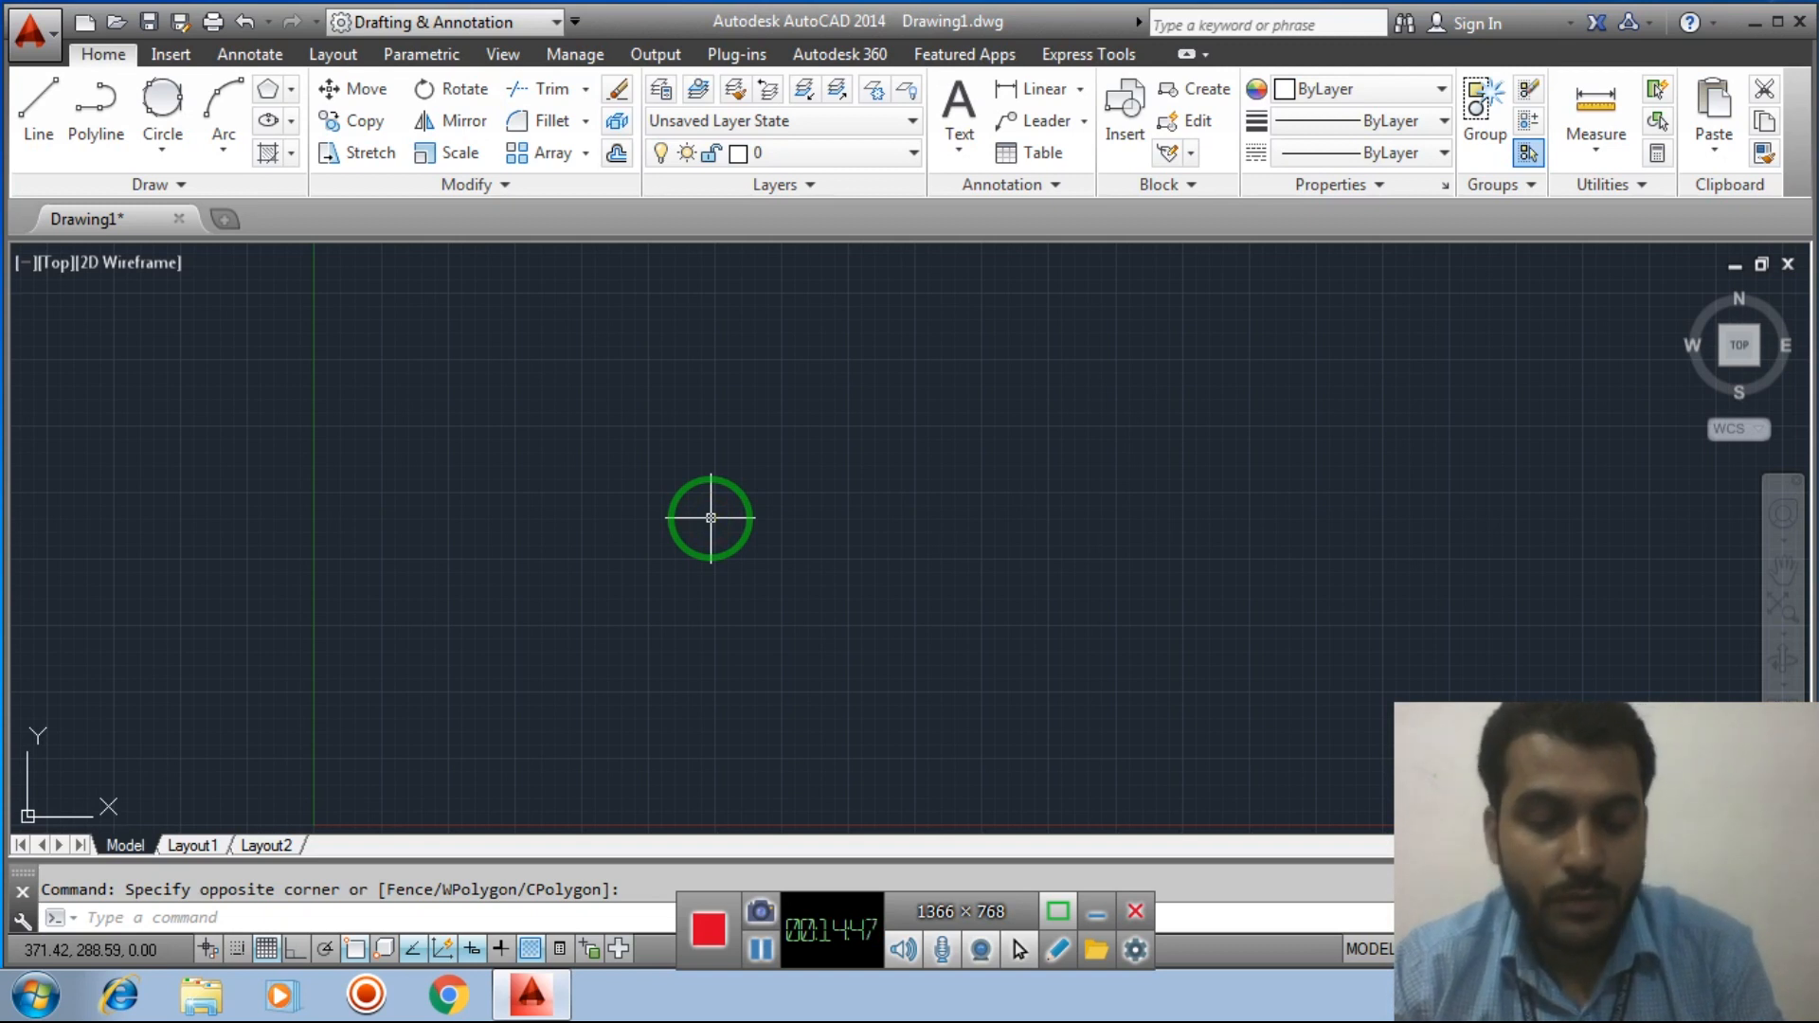
left_click(593, 413)
left_click(782, 596)
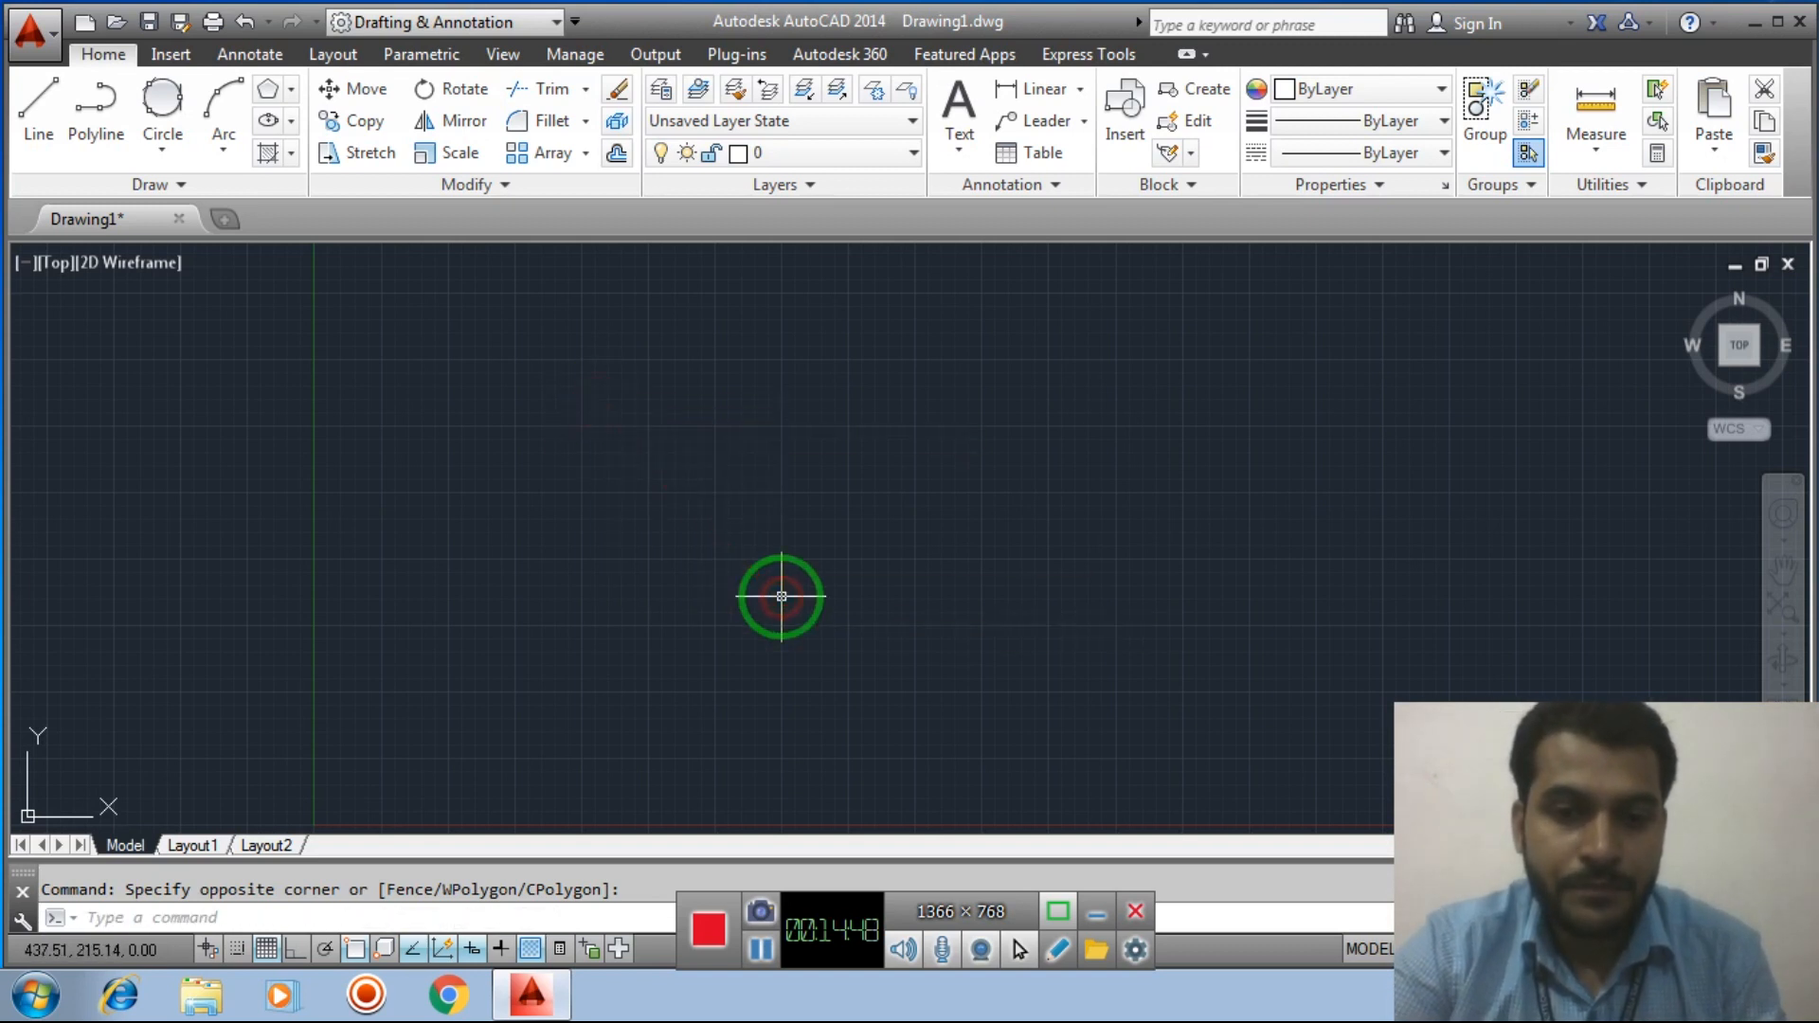
left_click(716, 948)
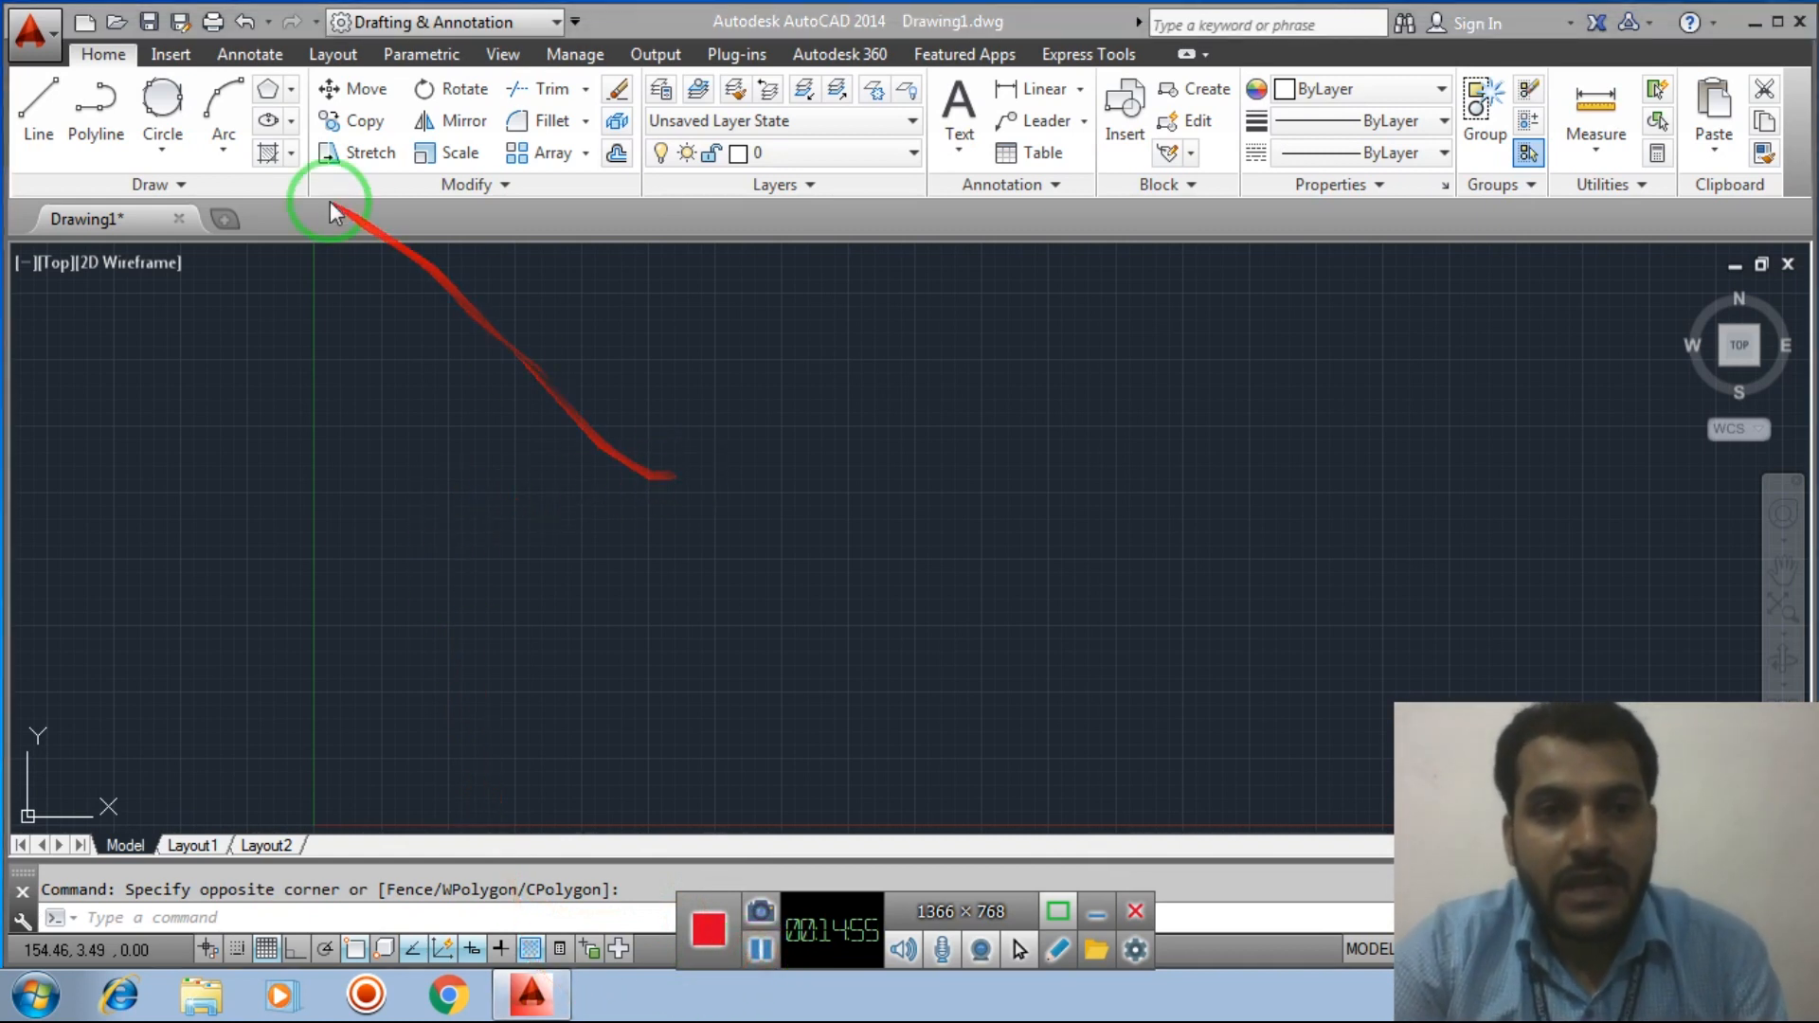
left_click(295, 121)
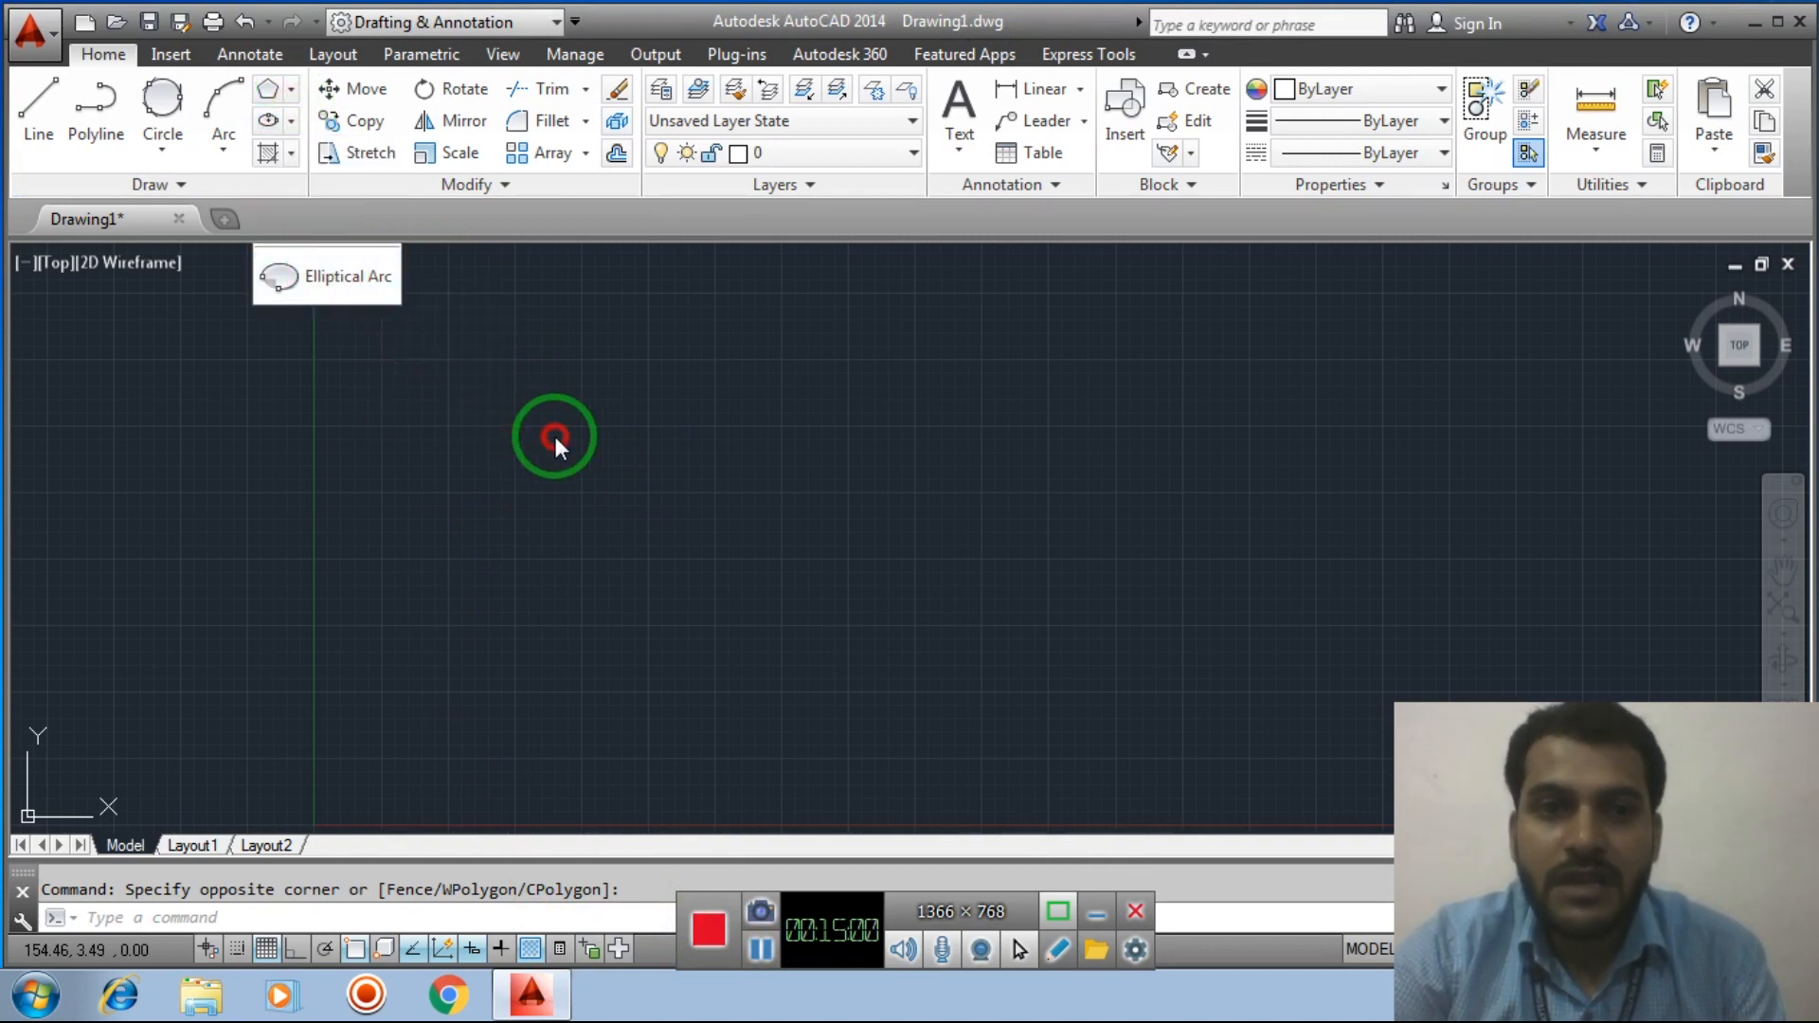
Draw a circle by center and radius around a freely picked center
left_click(166, 167)
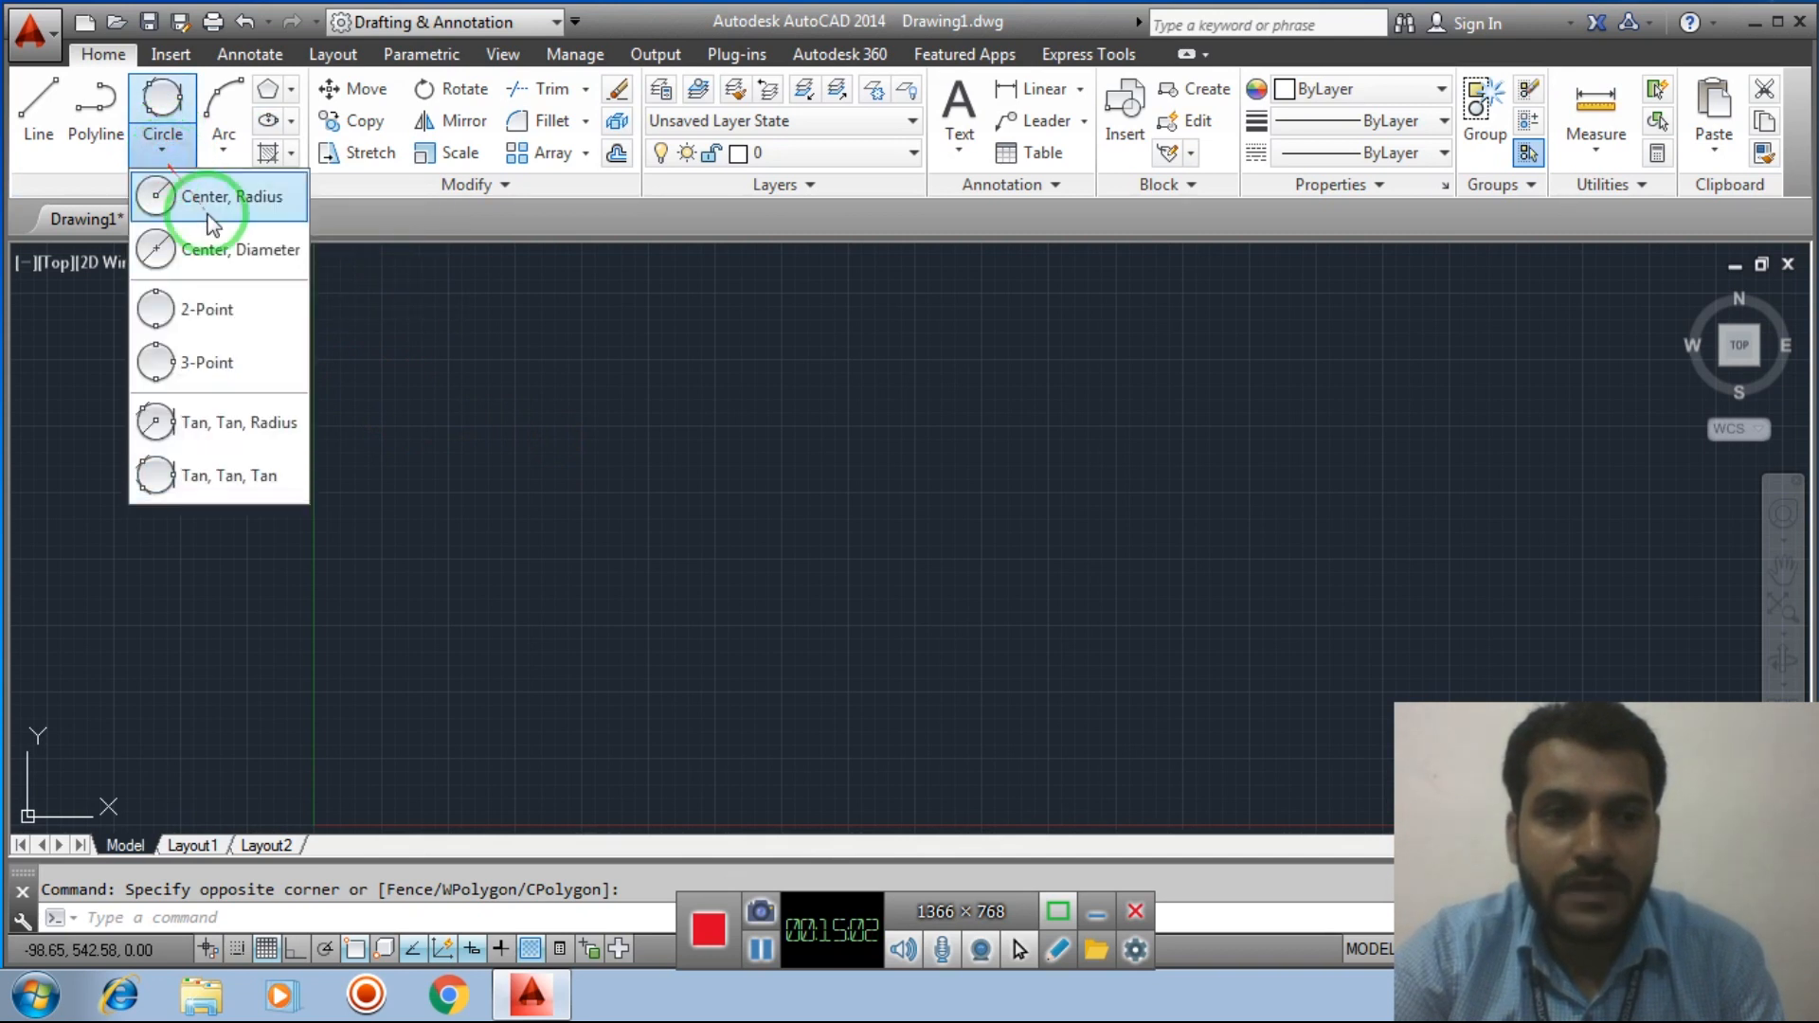
left_click(228, 197)
left_click(486, 485)
left_click(552, 559)
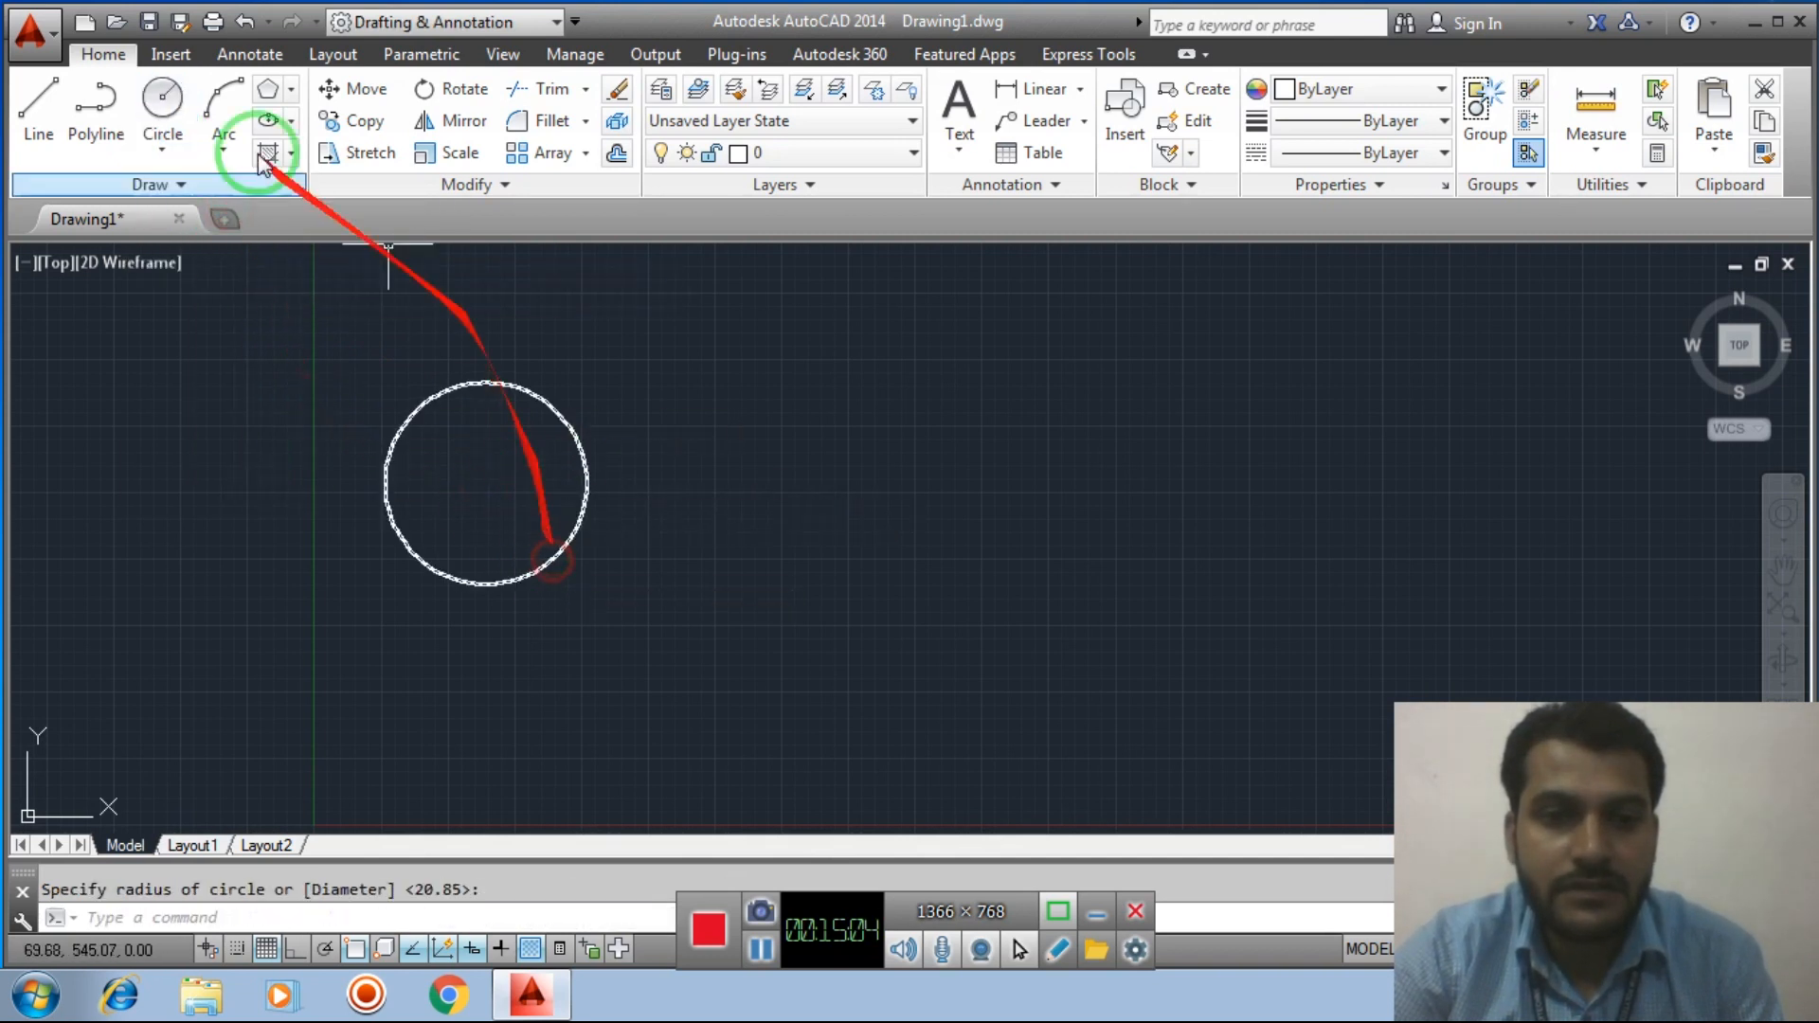
Draw a horizontal ellipse by its center to the right of the circle, with a freely picked second-axis distance of about 80
left_click(291, 121)
left_click(301, 177)
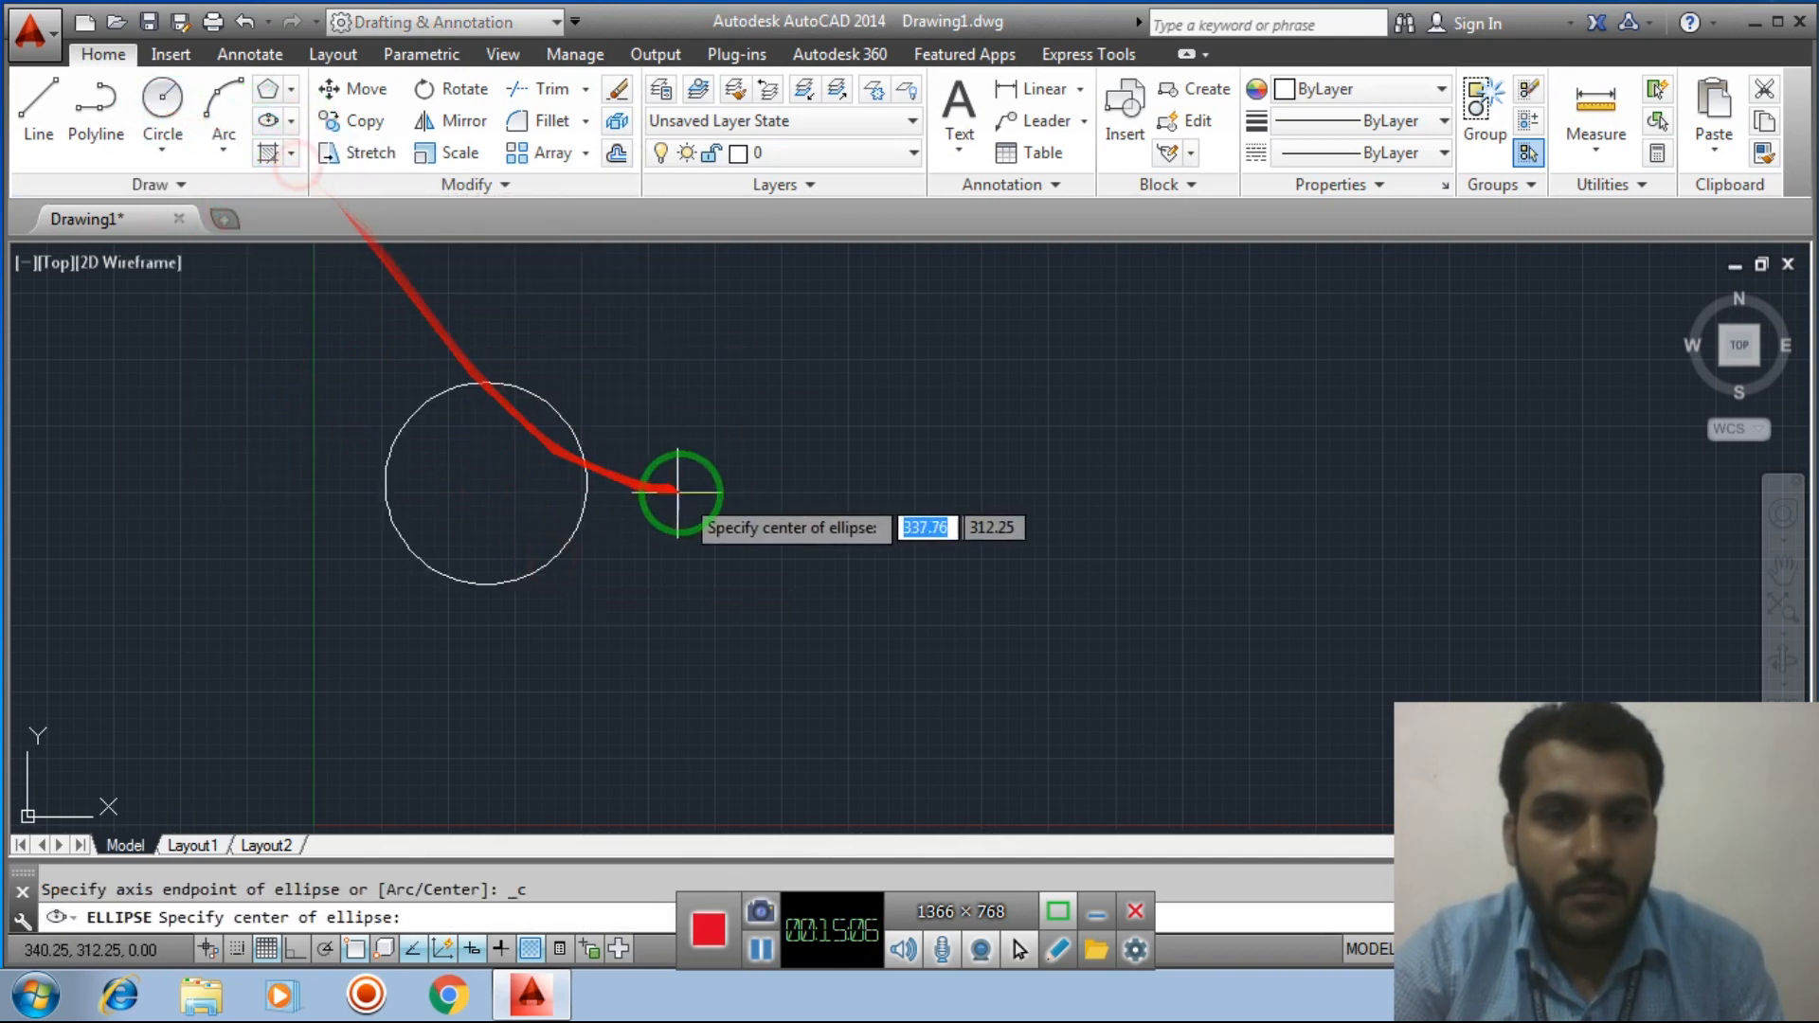
left_click(812, 480)
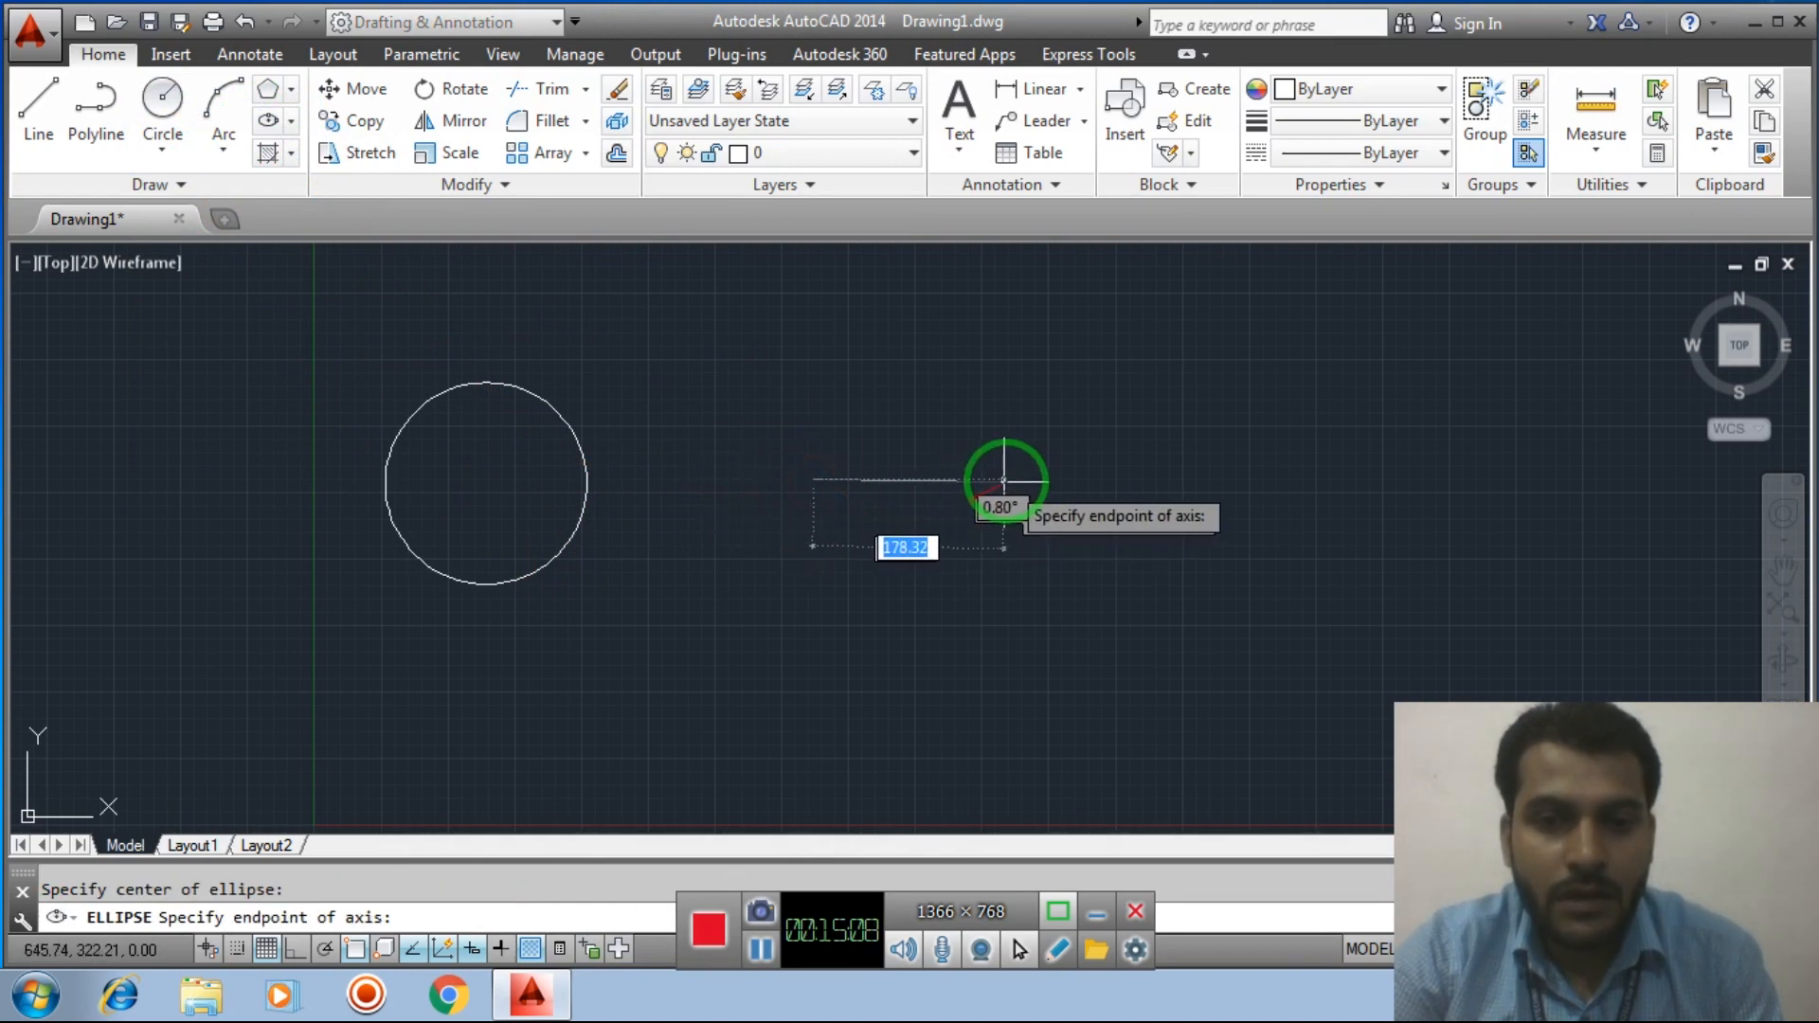
left_click(1055, 476)
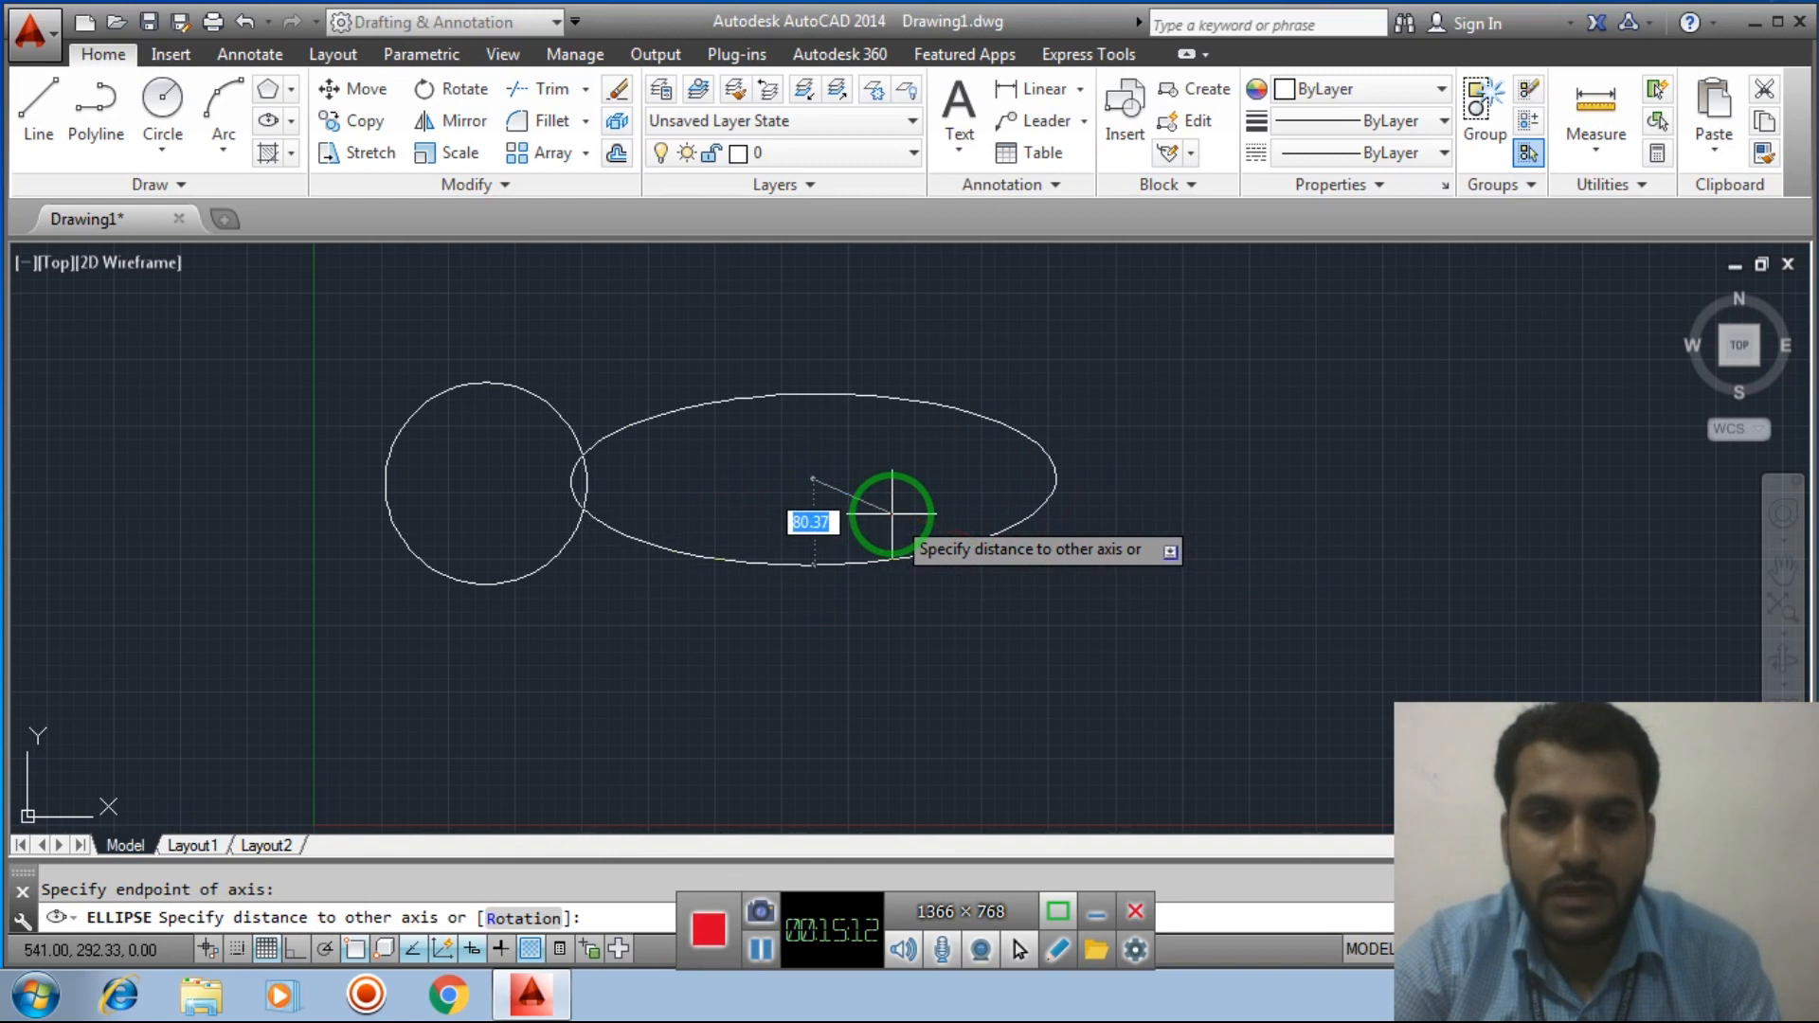
left_click(891, 516)
left_click(558, 622)
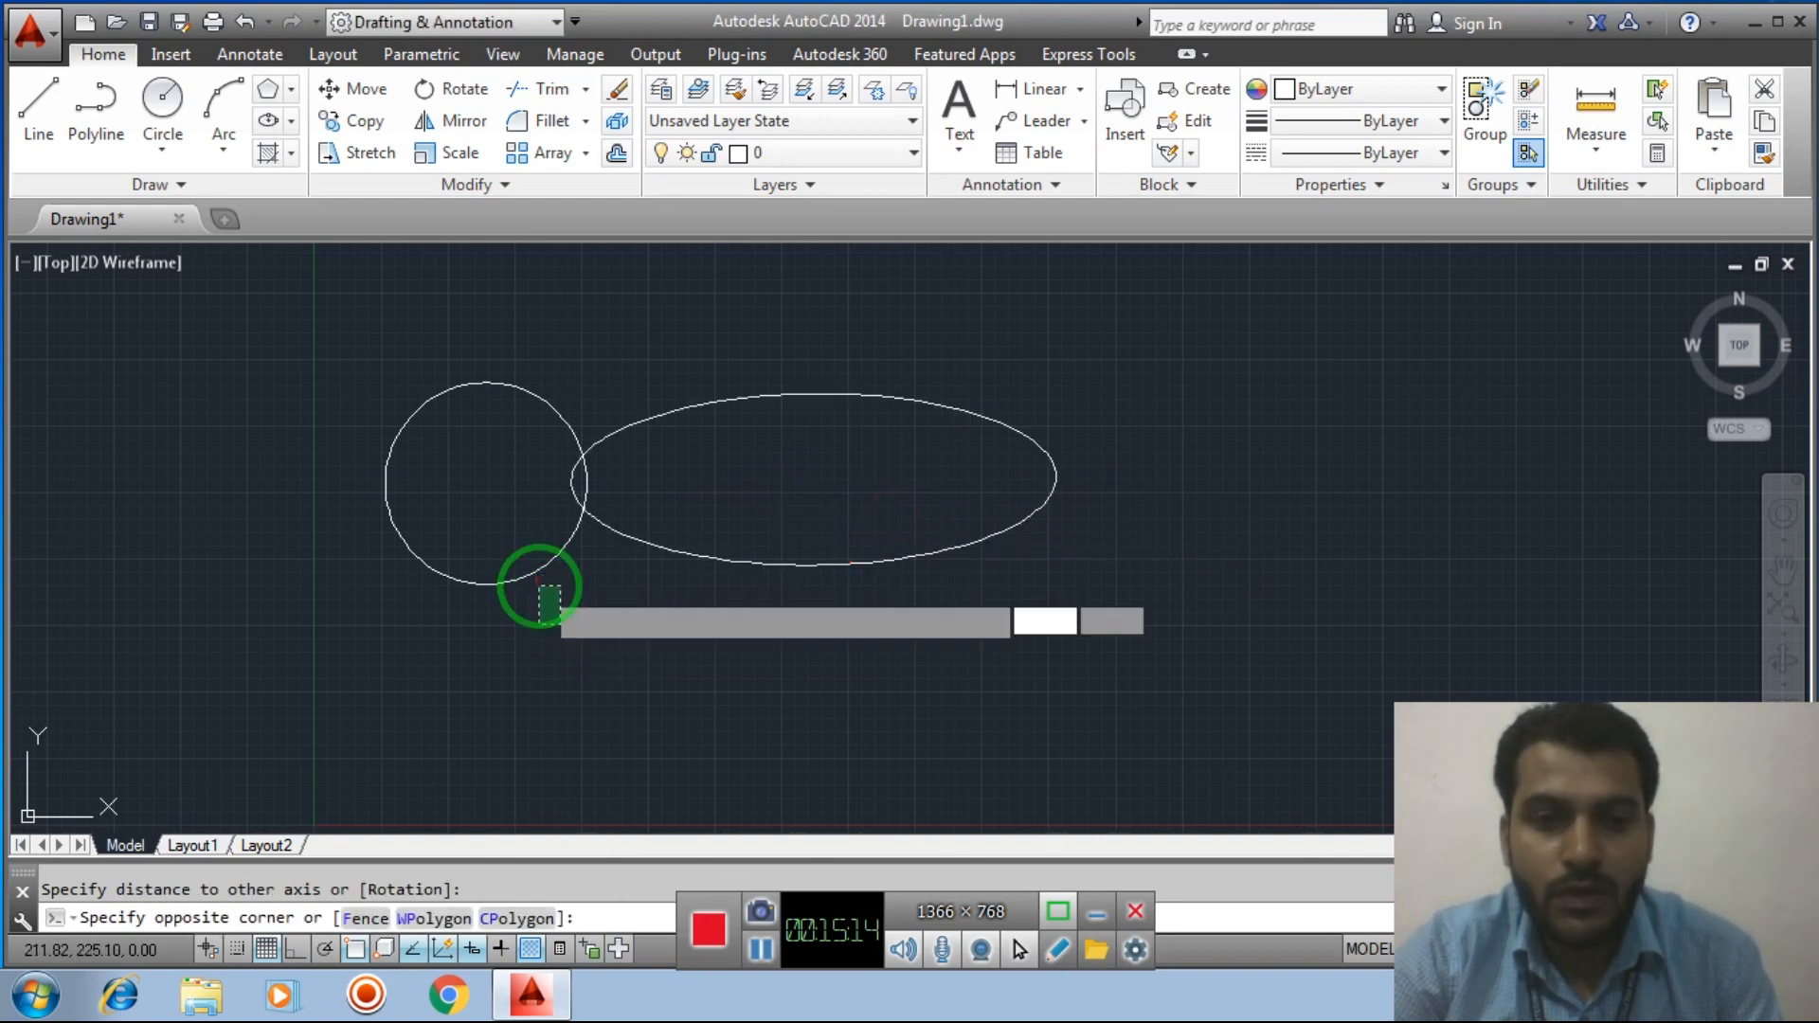
left_click(539, 587)
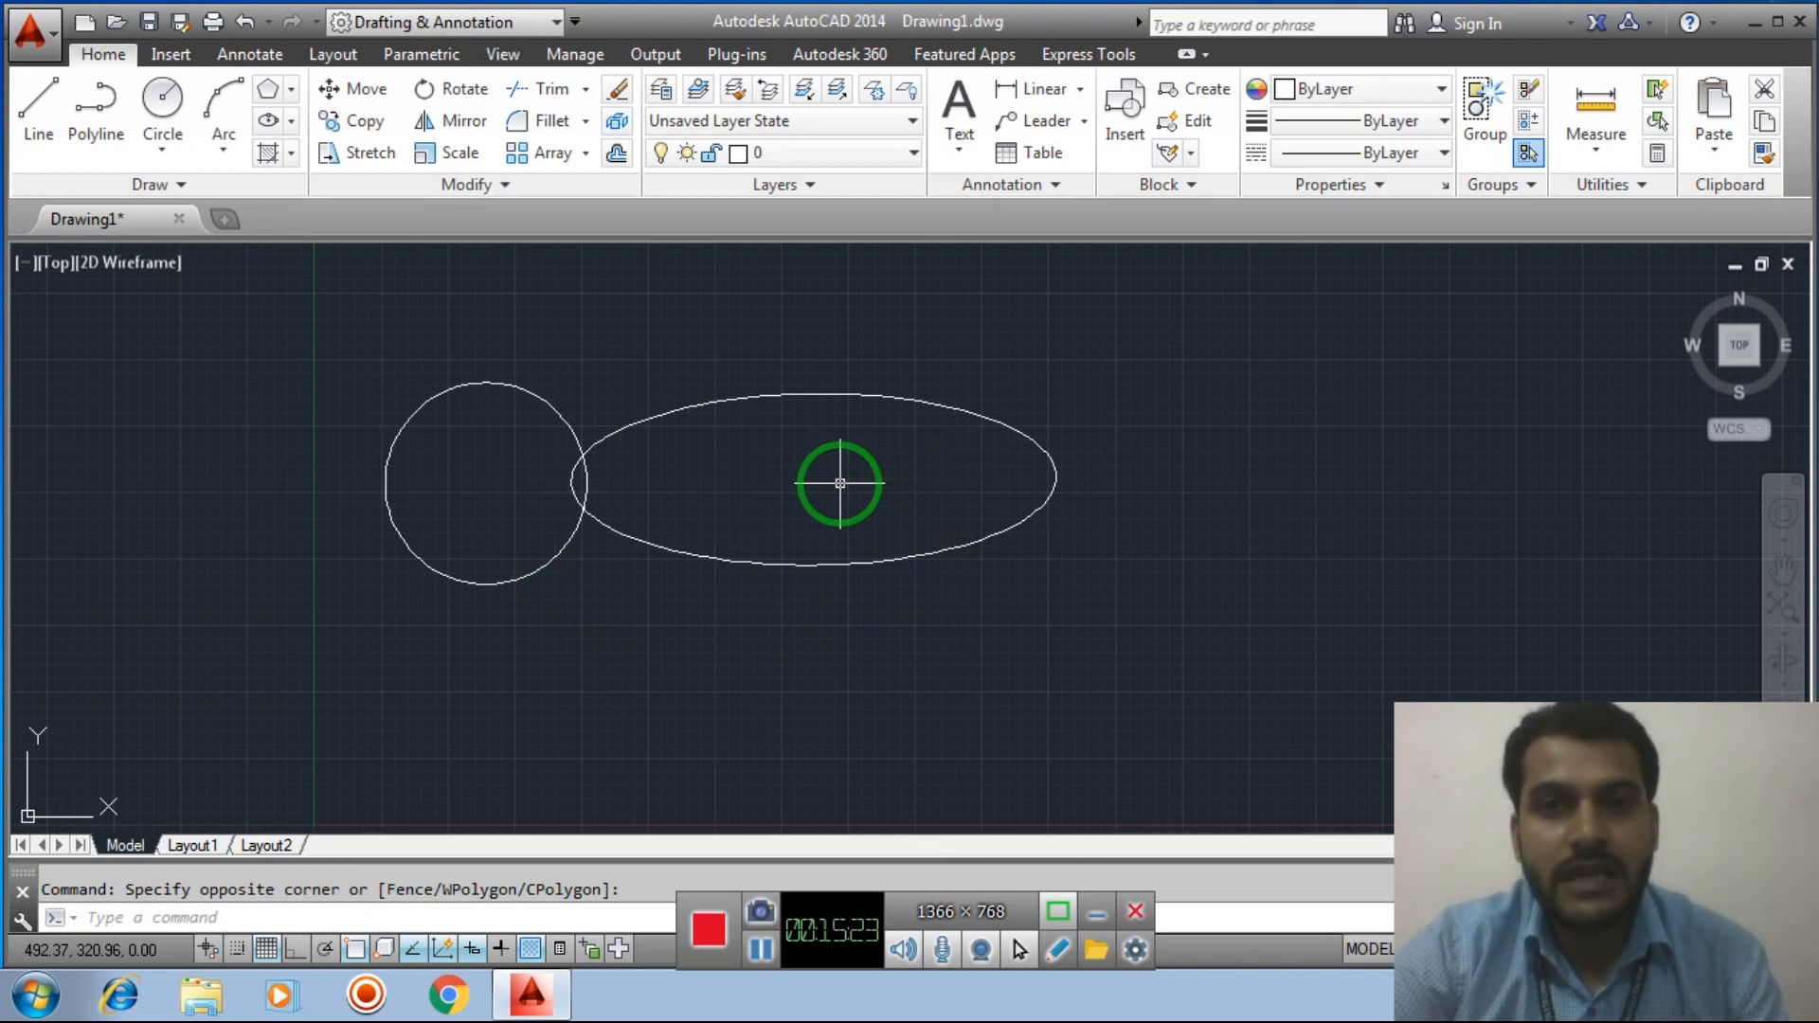
Delete the ellipse and the circle
left_click_drag(983, 622, 893, 521)
left_click(894, 522)
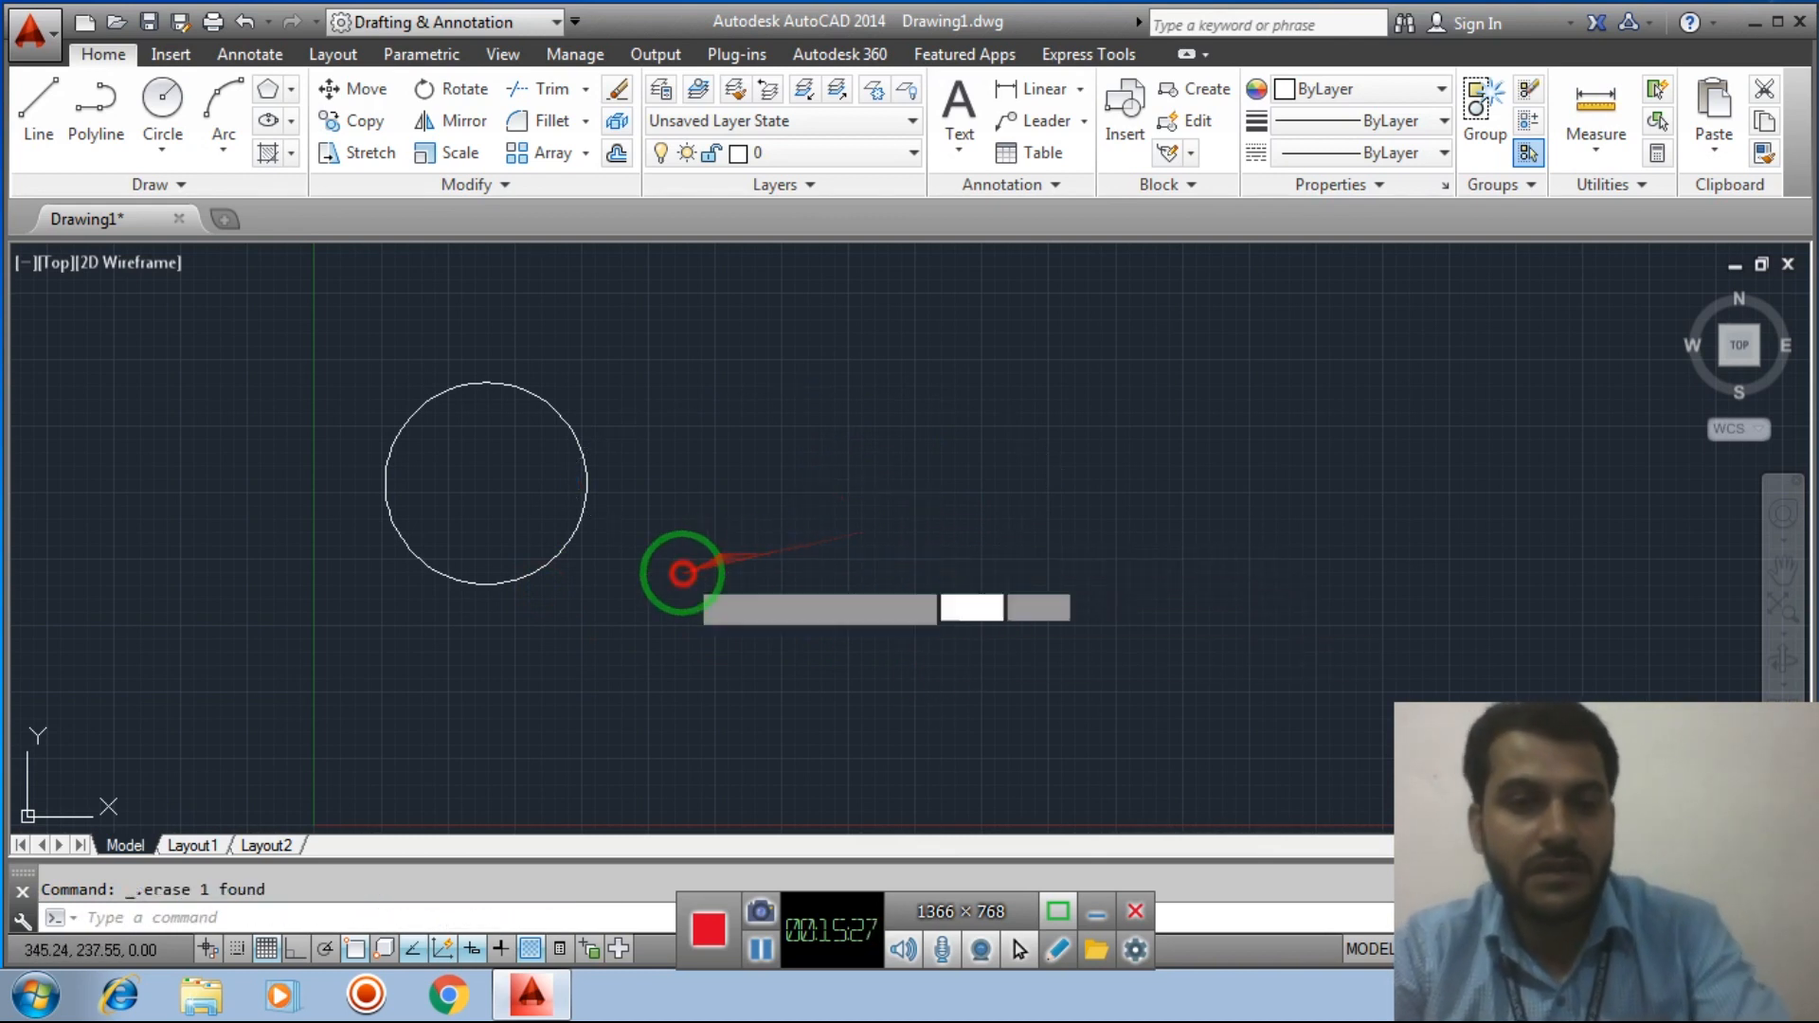
left_click(542, 502)
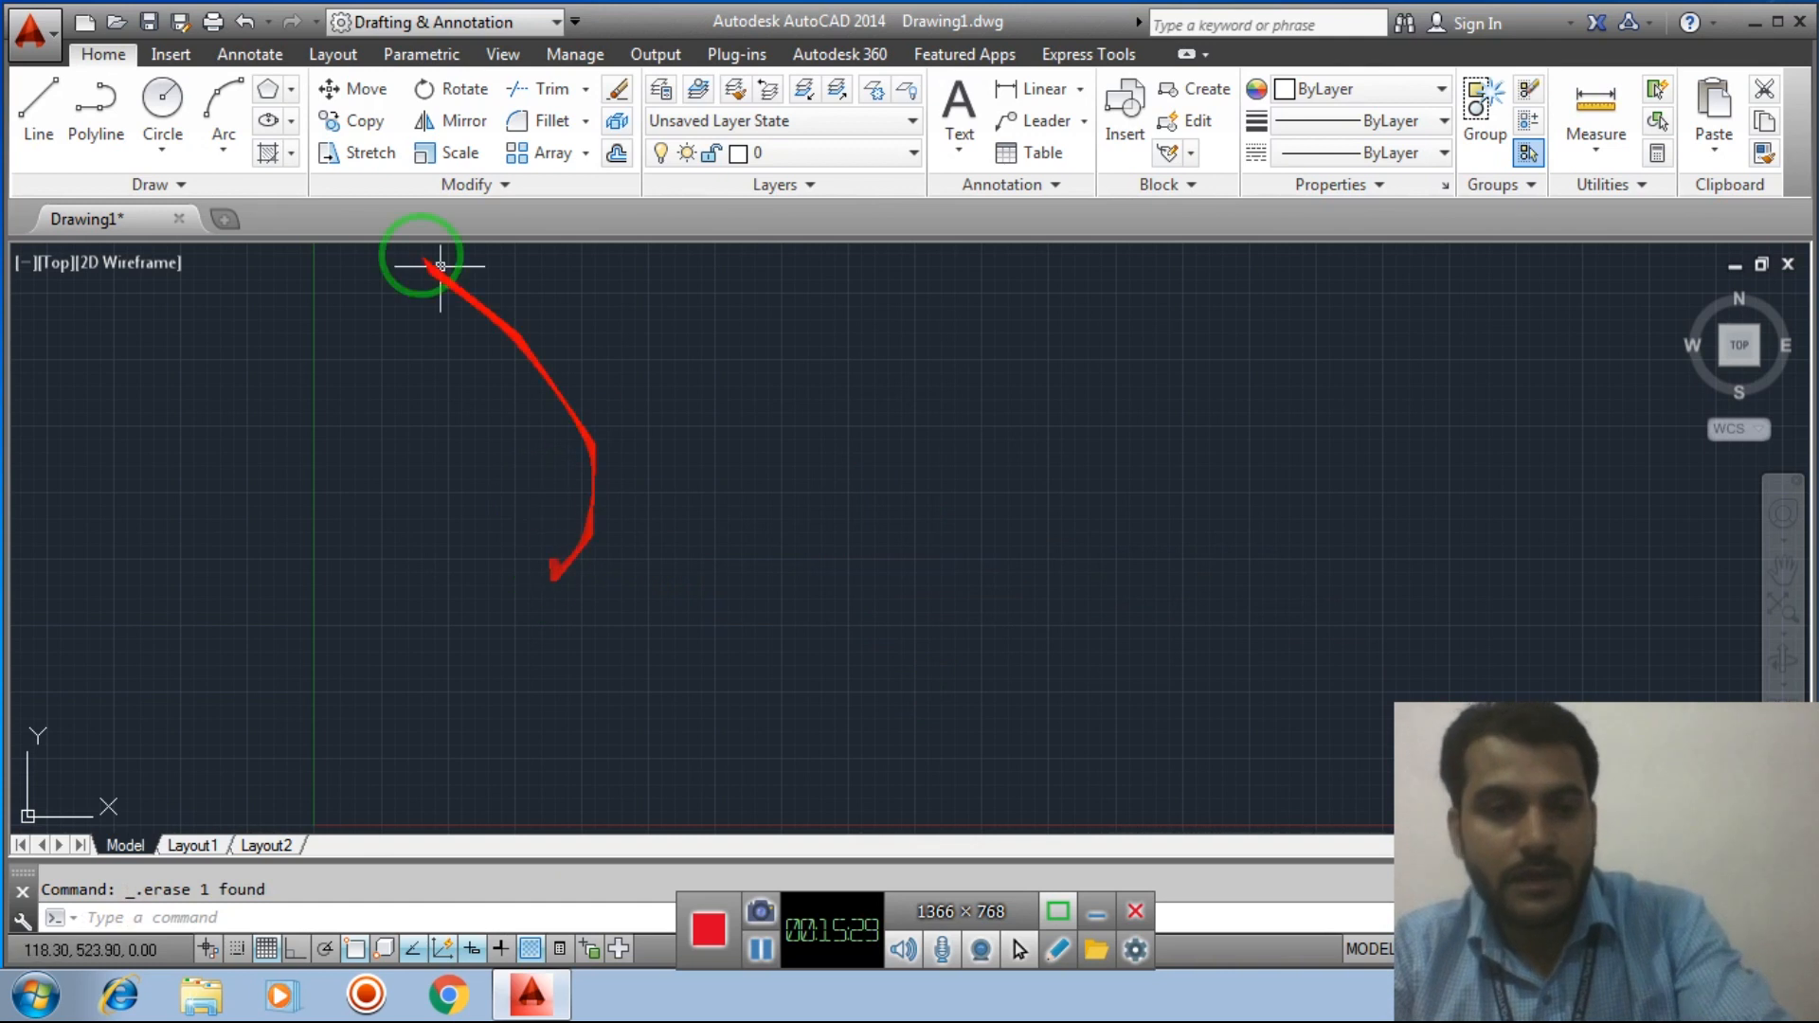
left_click(296, 118)
left_click(467, 345)
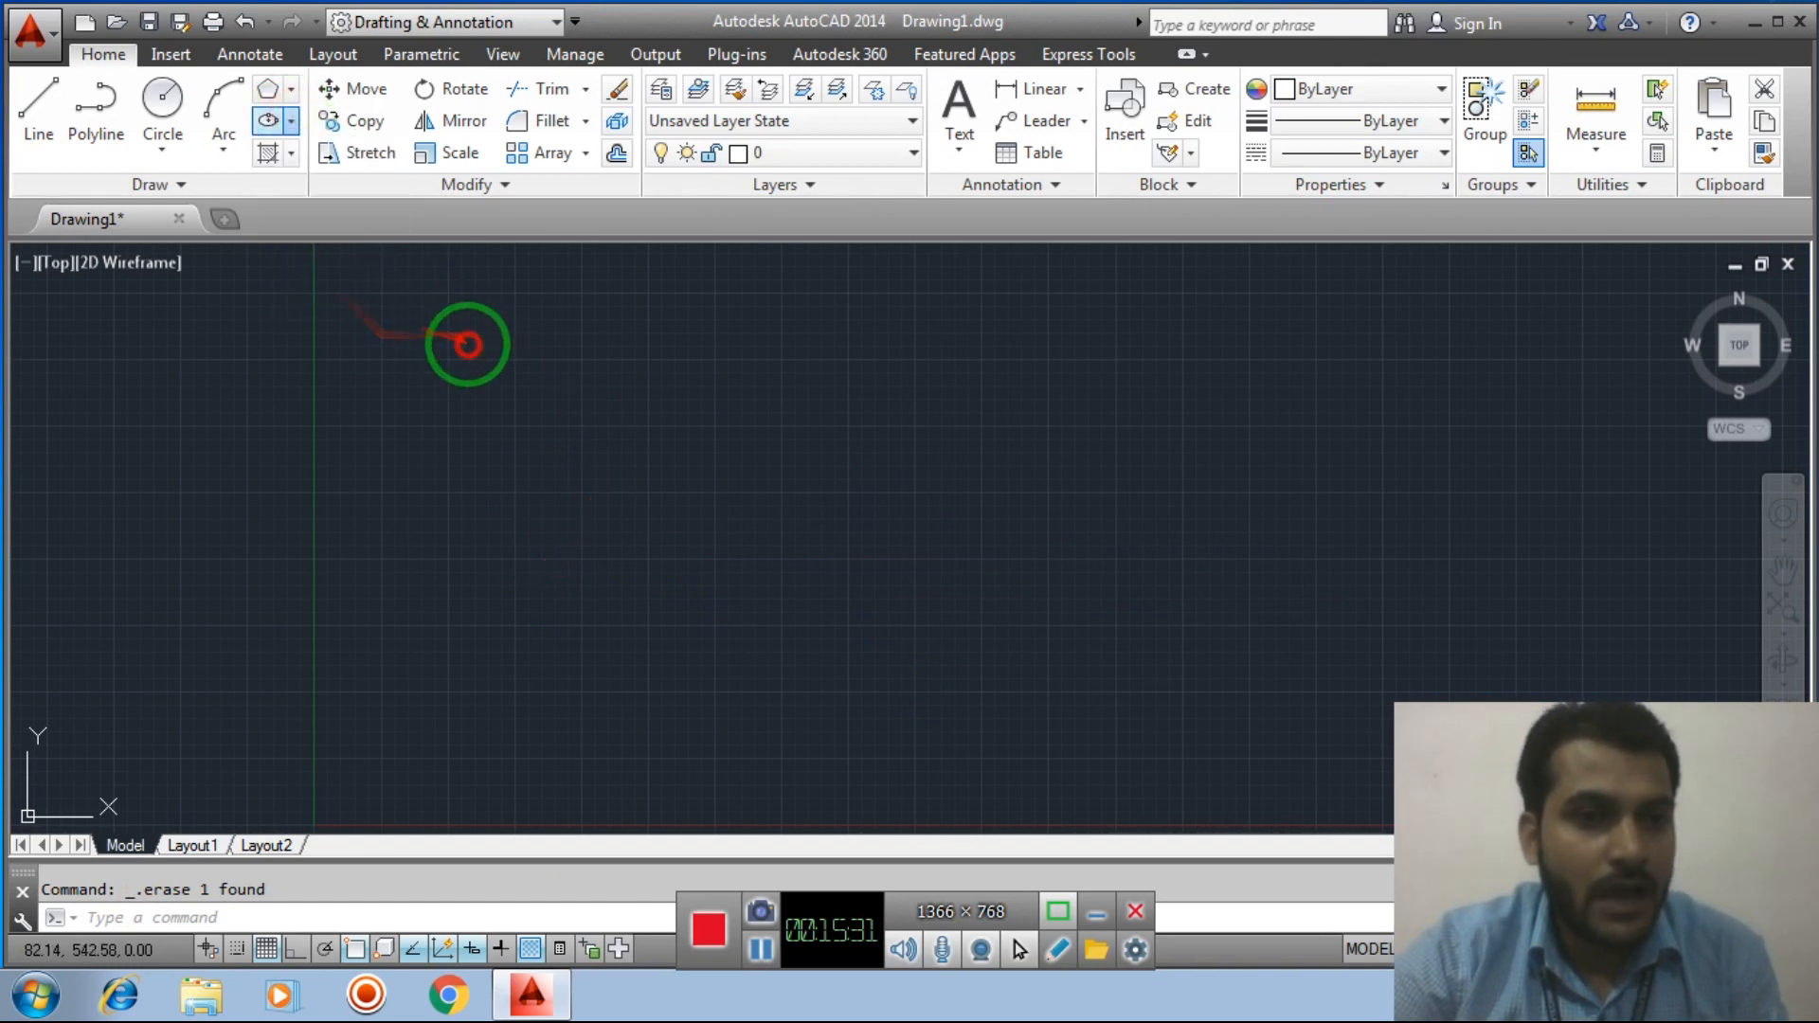
left_click(566, 555)
Draw a horizontal line across the middle of the drawing area with Ortho mode turned on
left_click(29, 132)
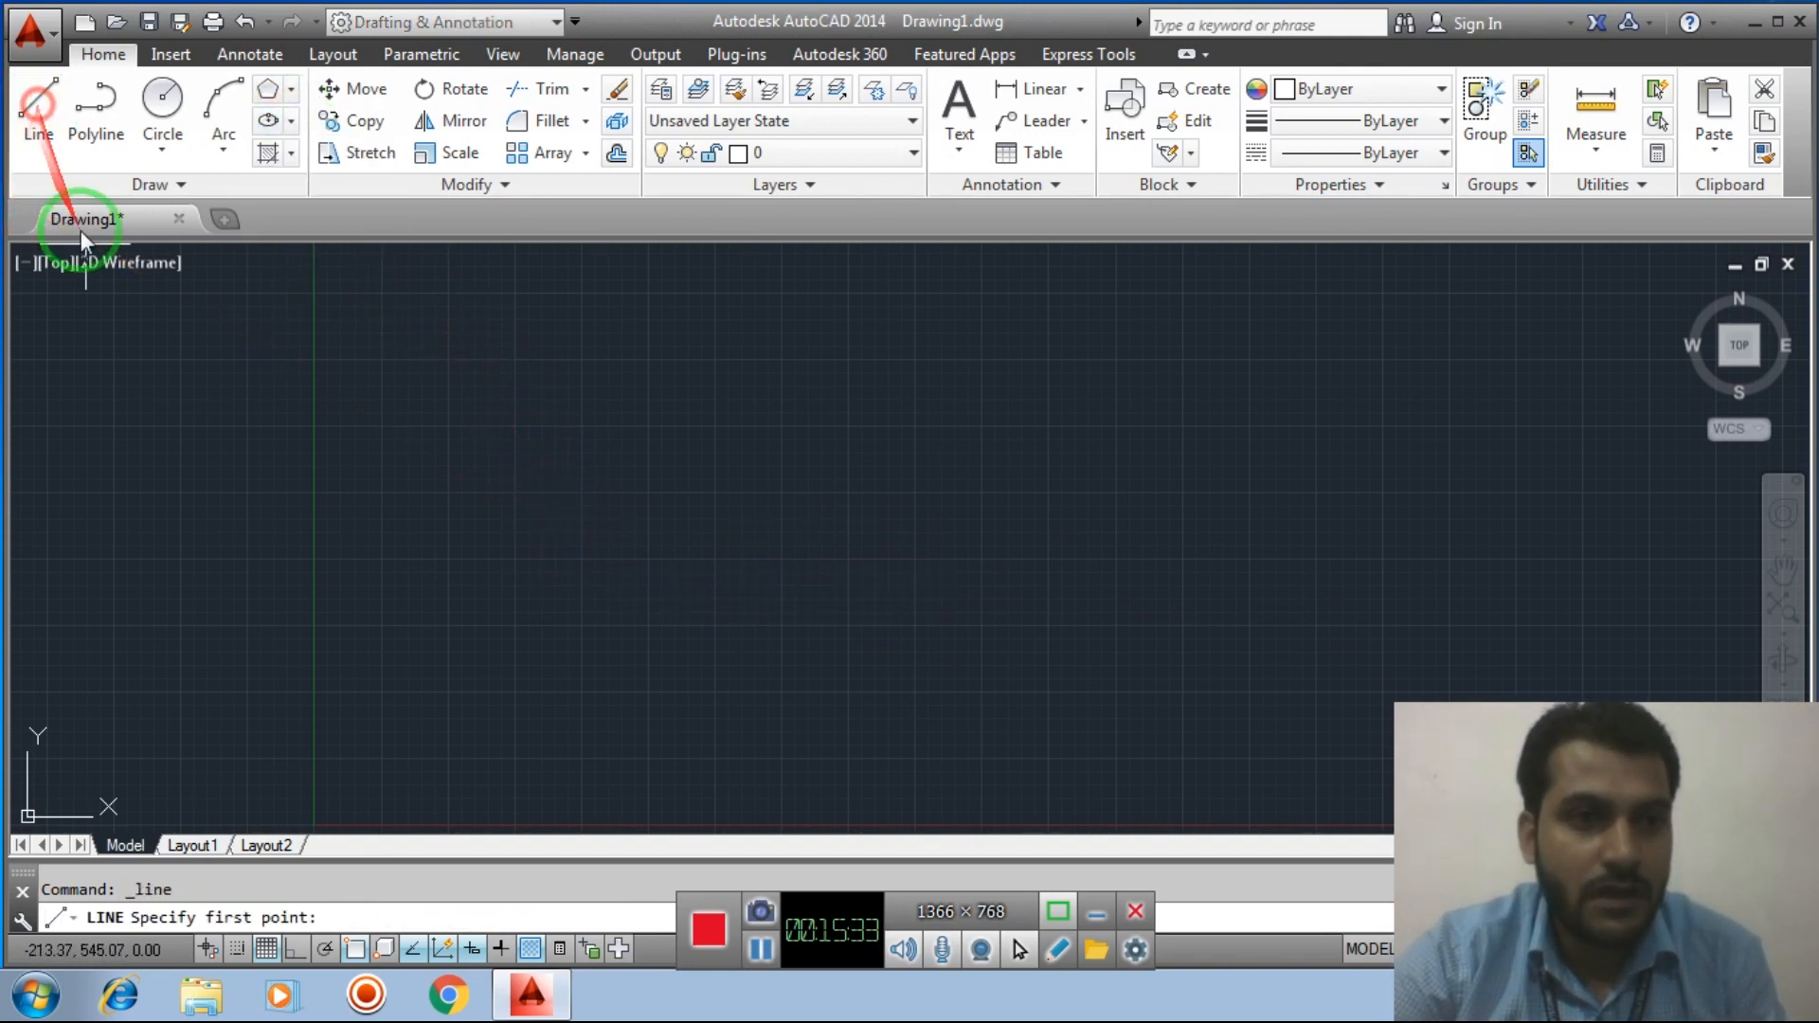
left_click(573, 533)
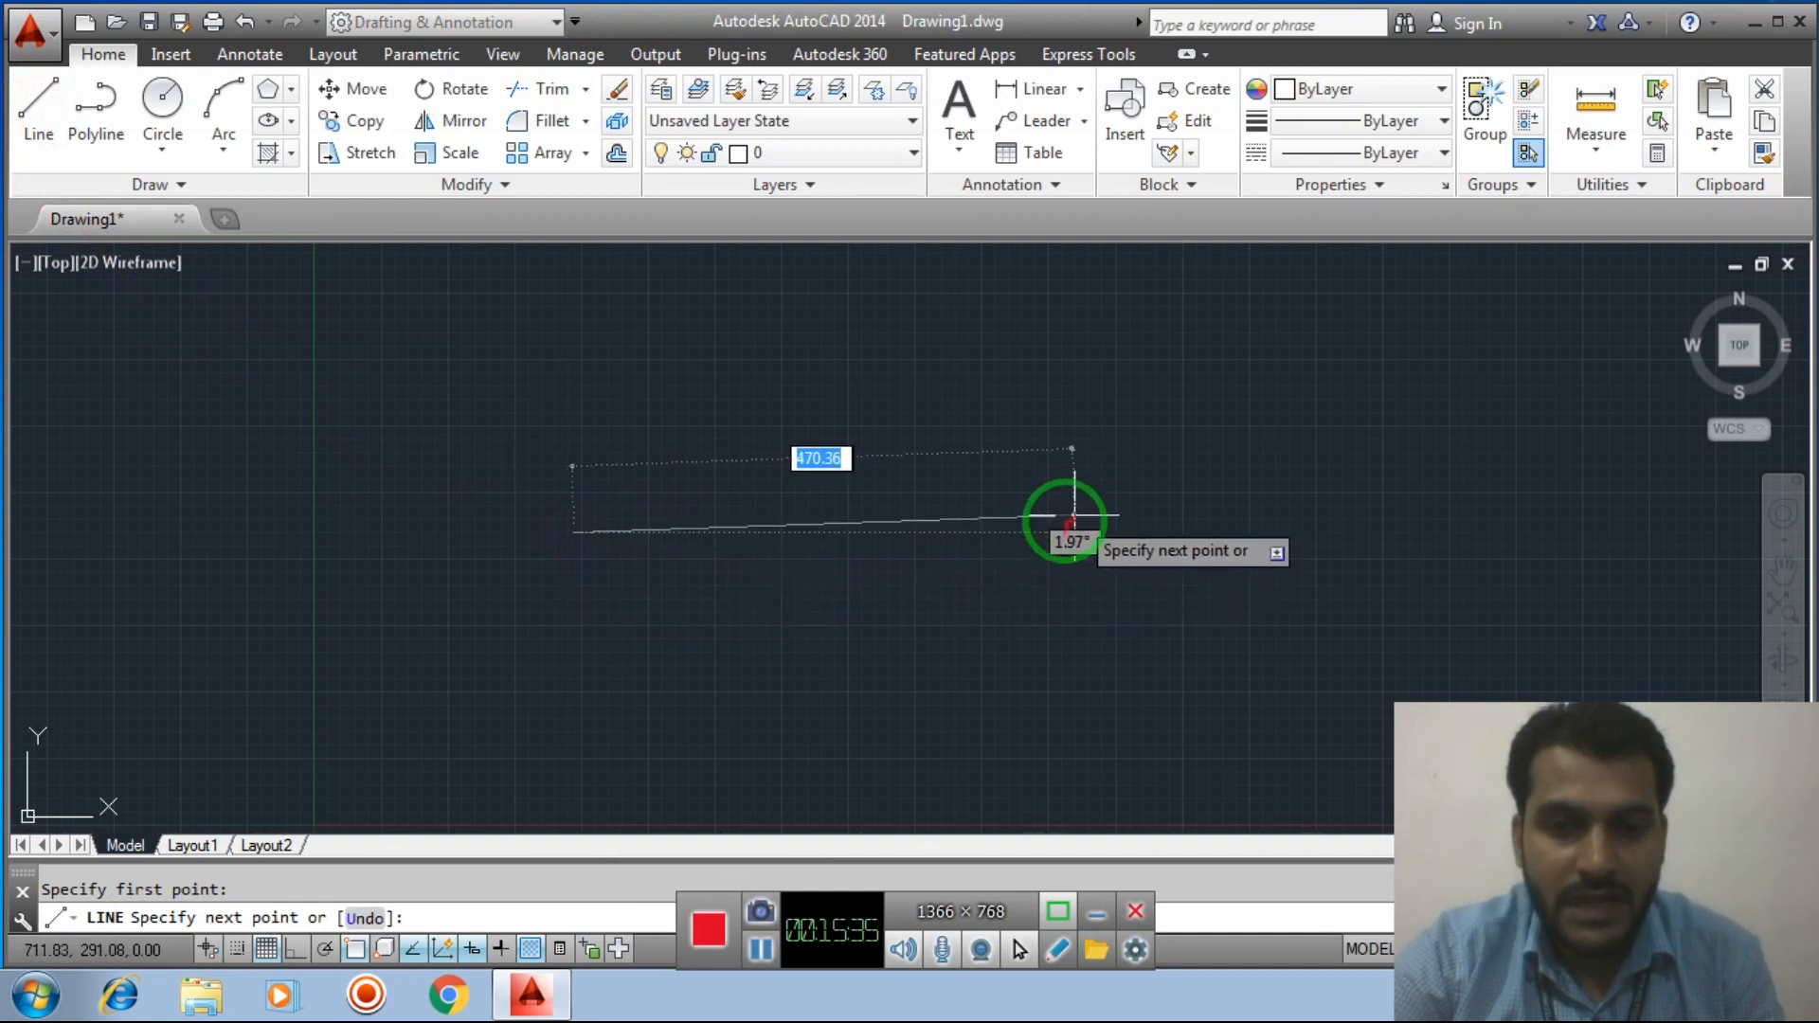
left_click(301, 948)
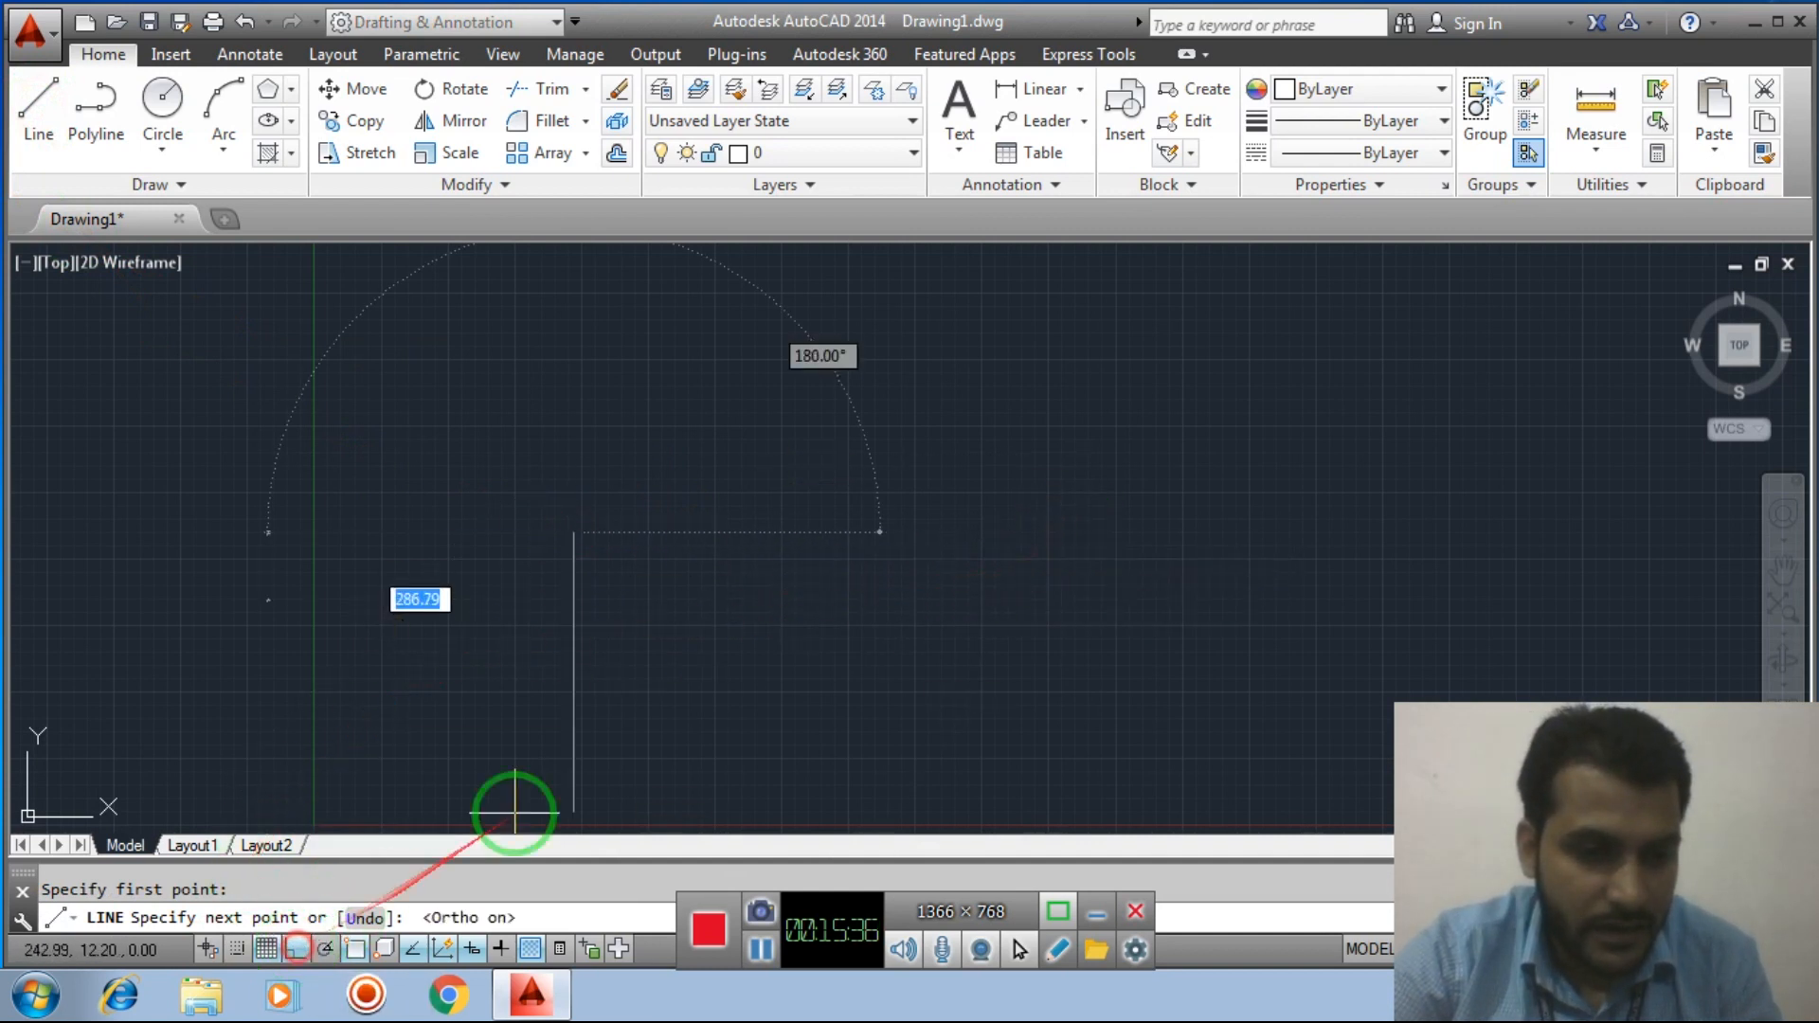
left_click(1167, 554)
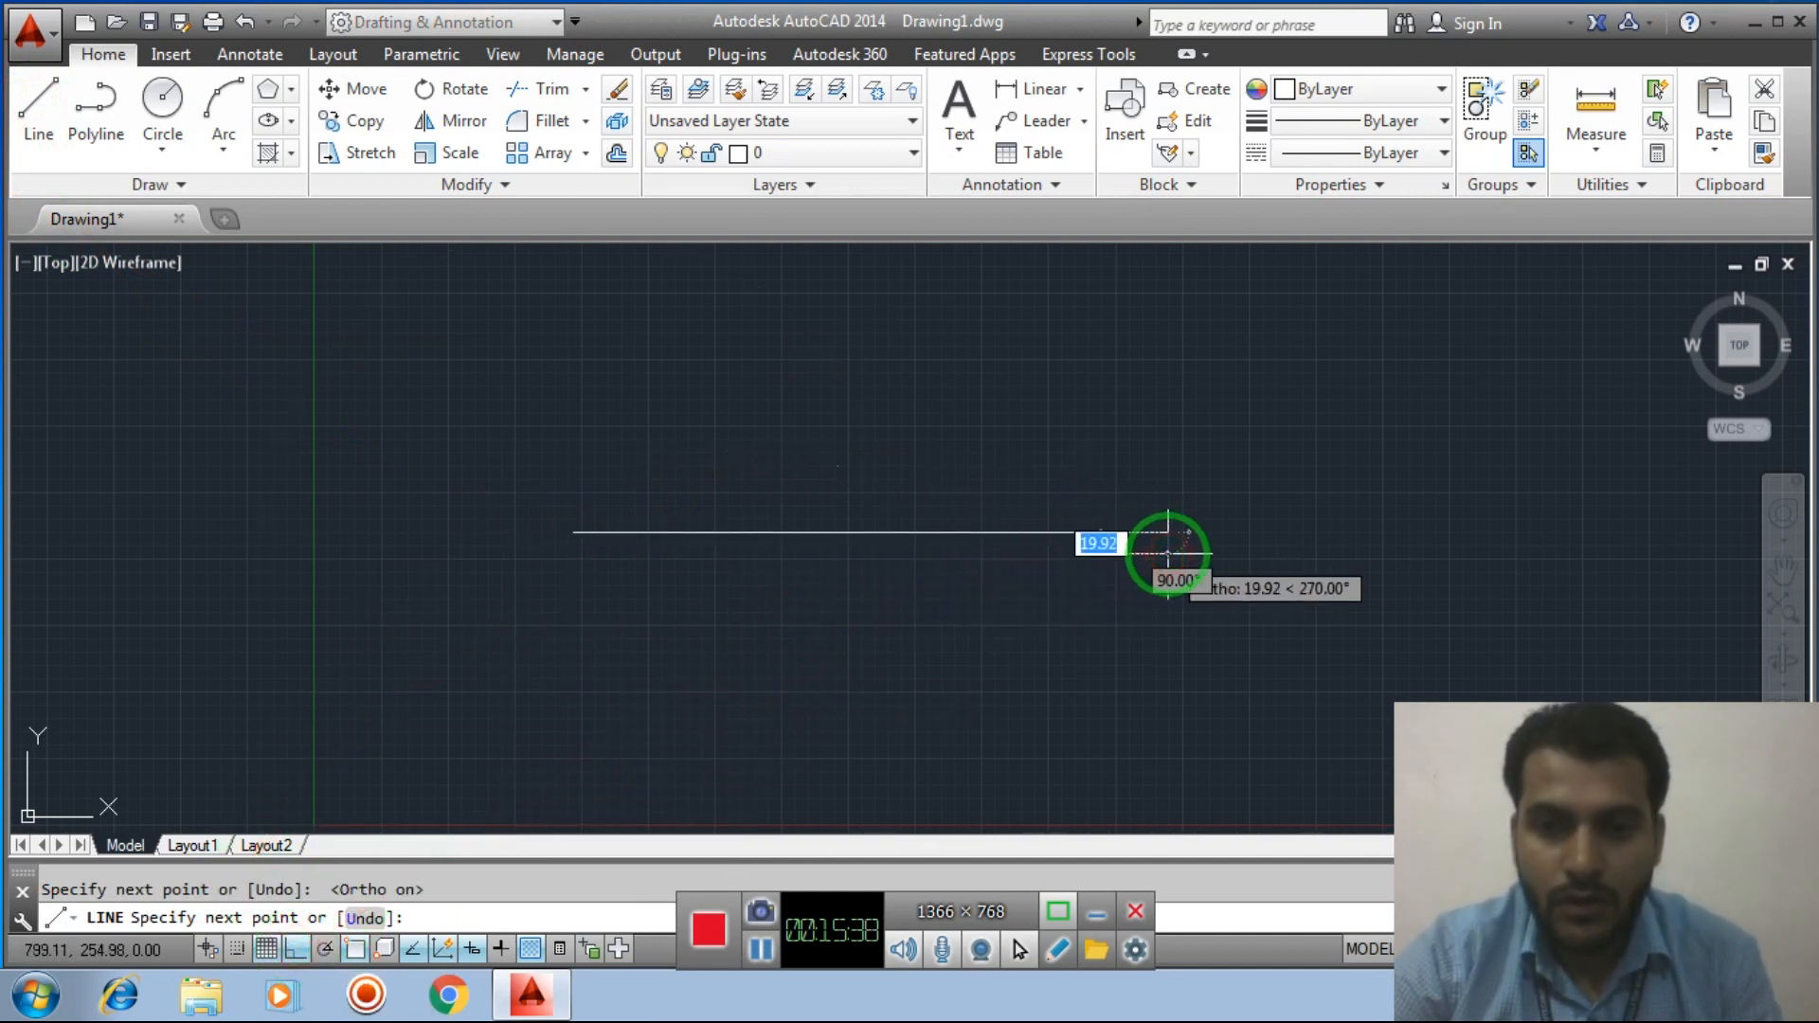
key("Escape")
Draw a vertical line that crosses the horizontal line
left_click(40, 102)
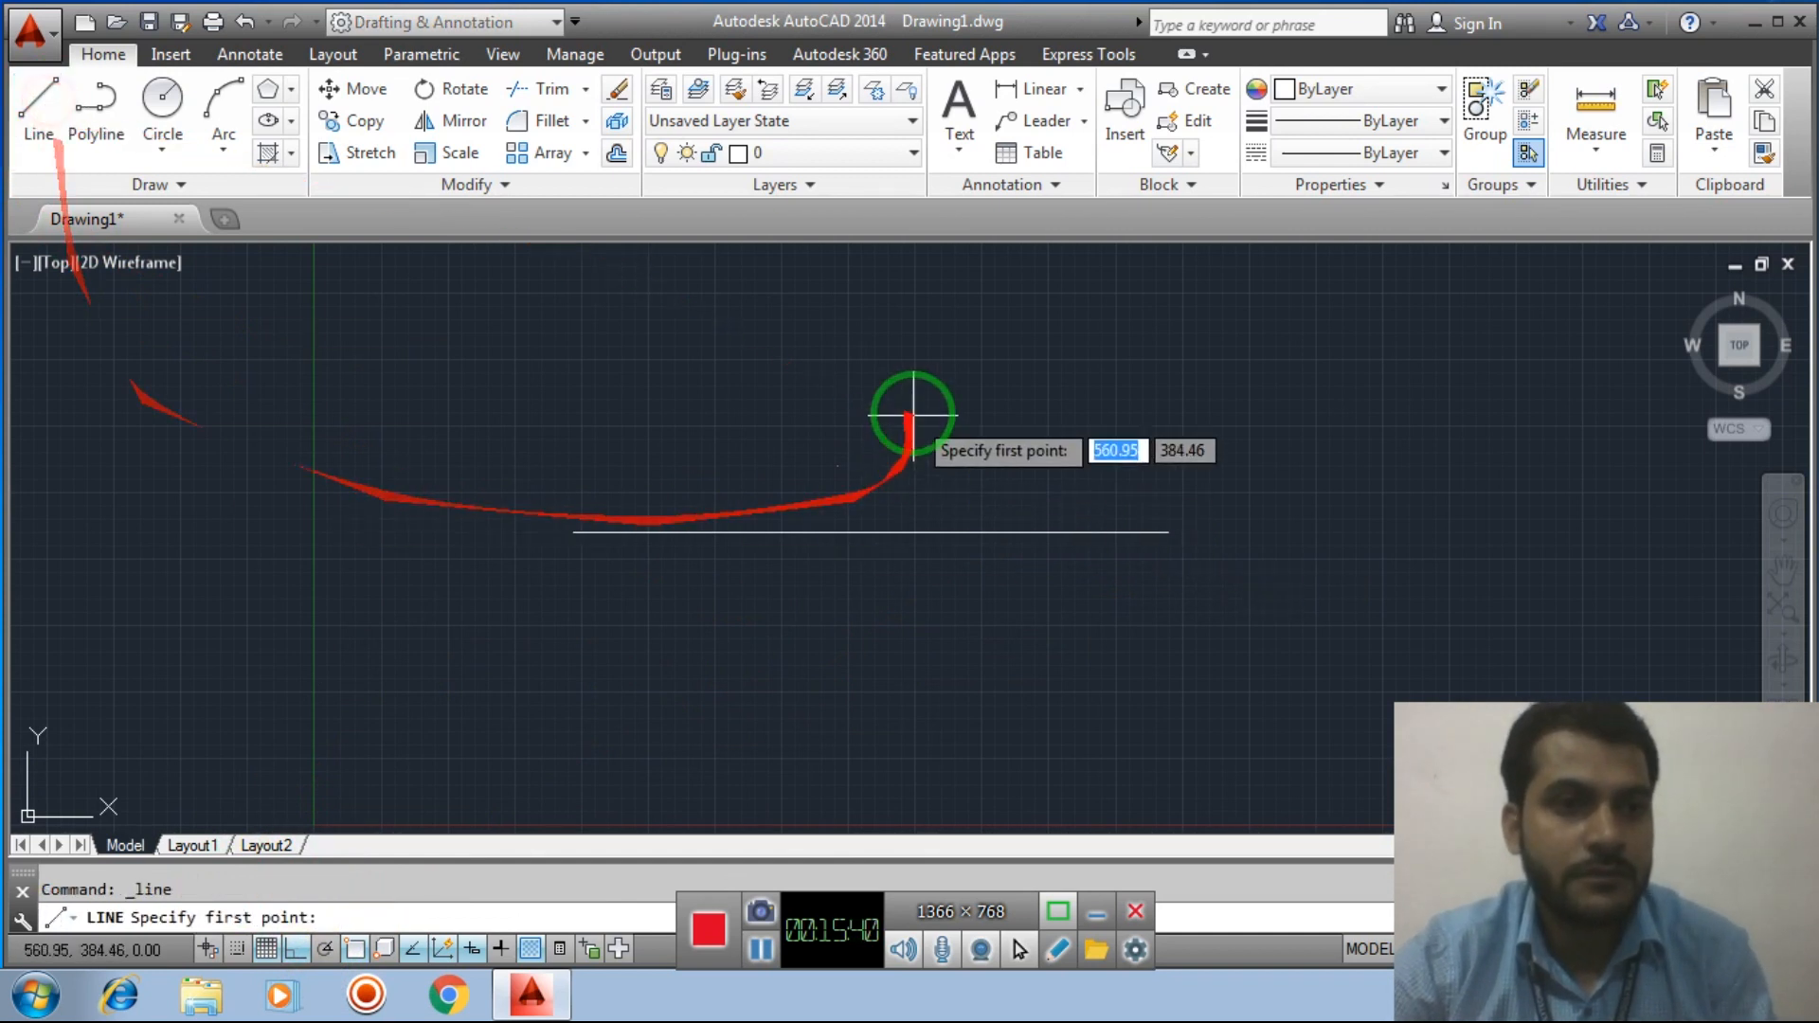
left_click(821, 327)
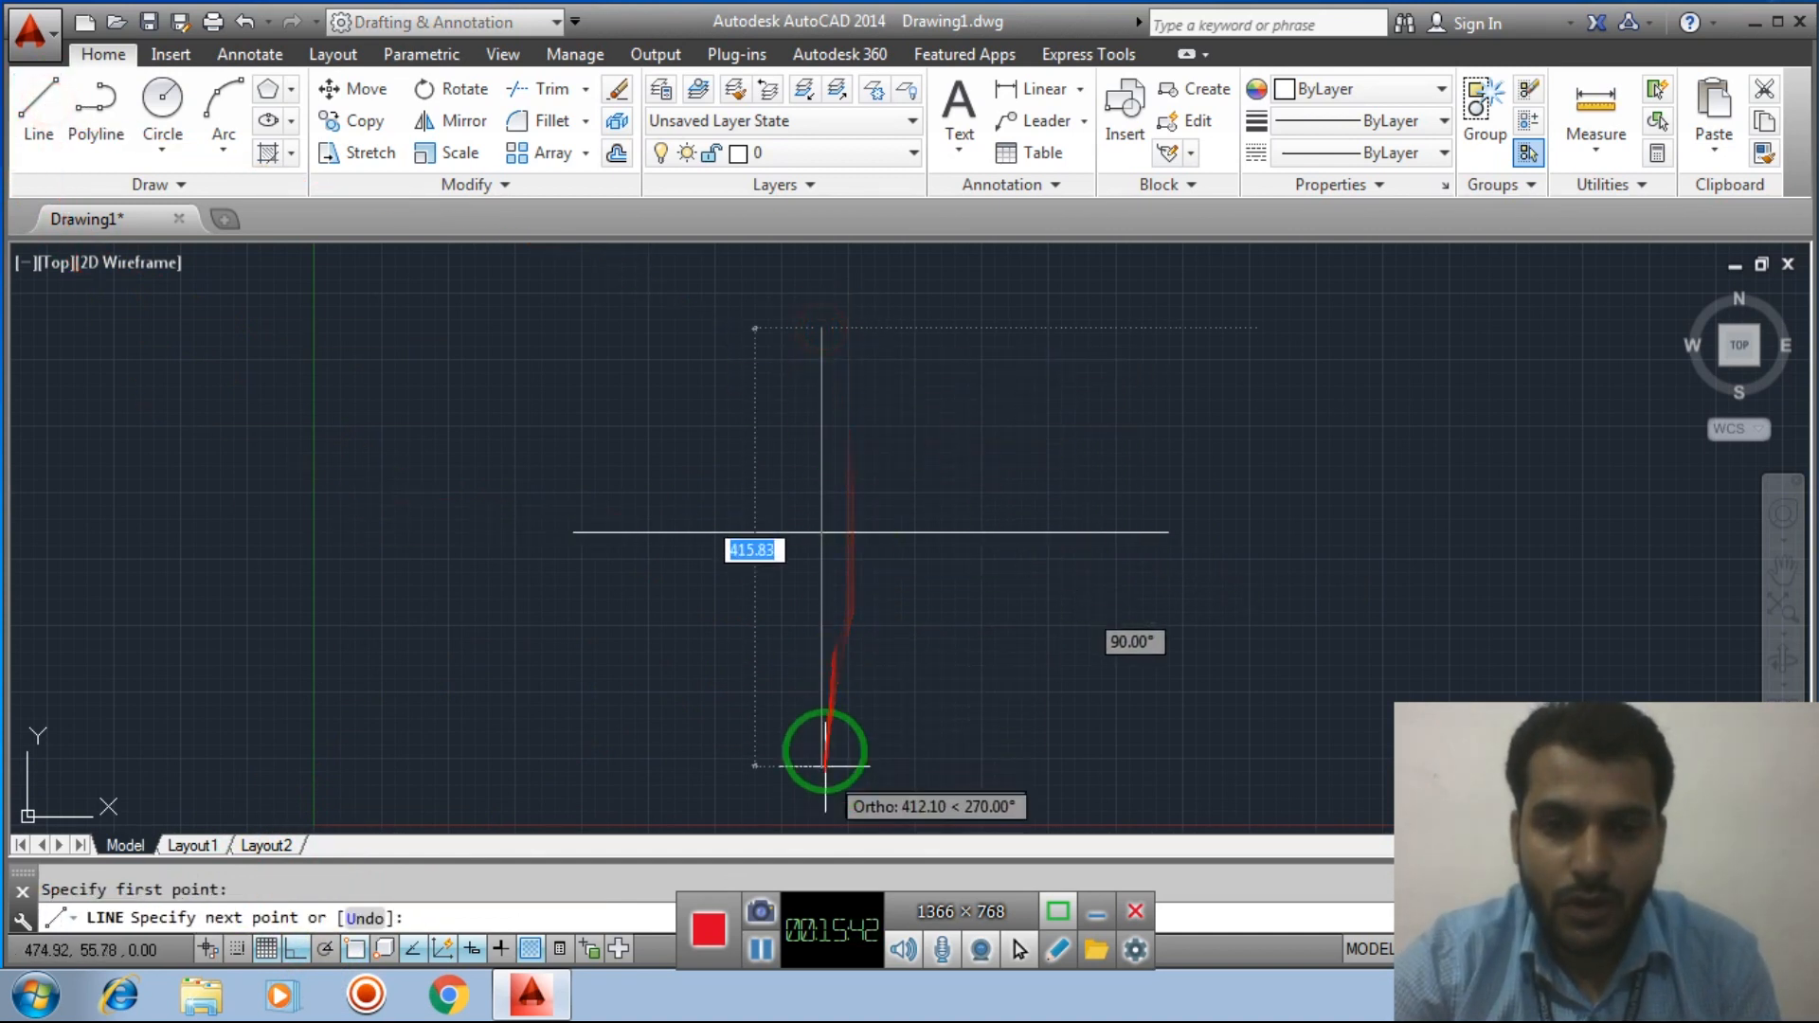
left_click(824, 701)
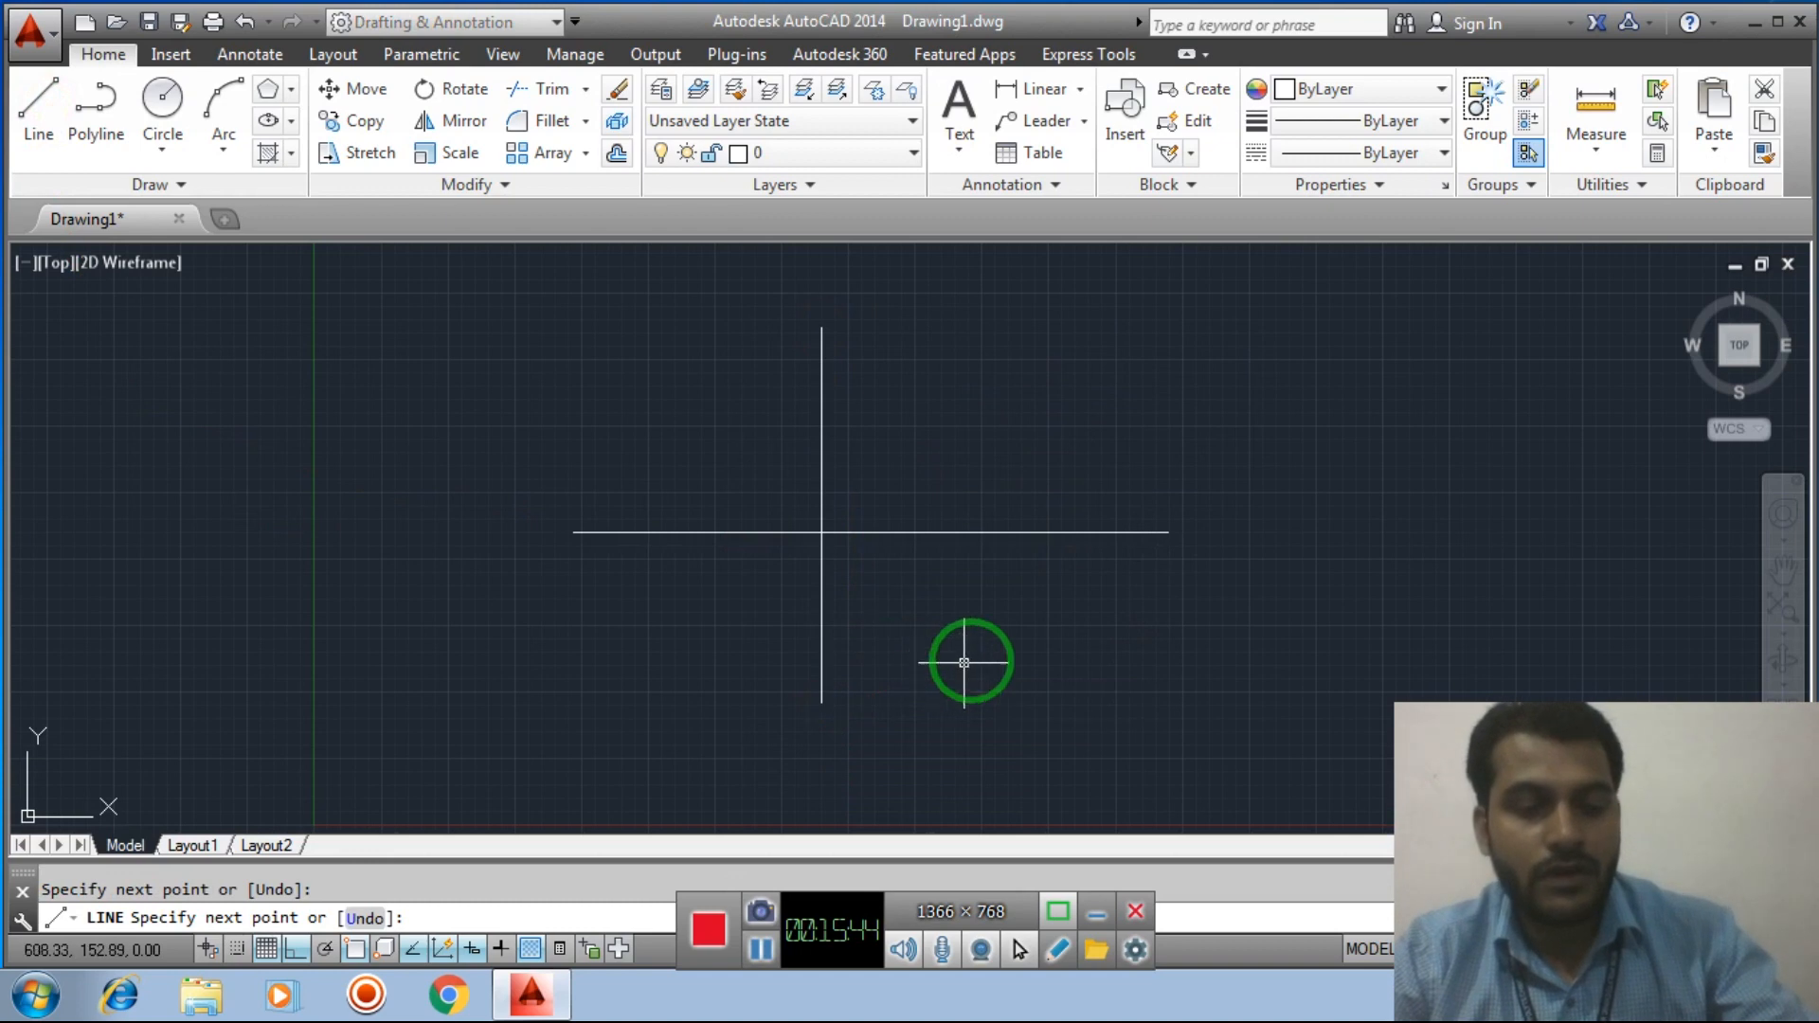
key("Escape")
middle_click_drag(1104, 611, 997, 590)
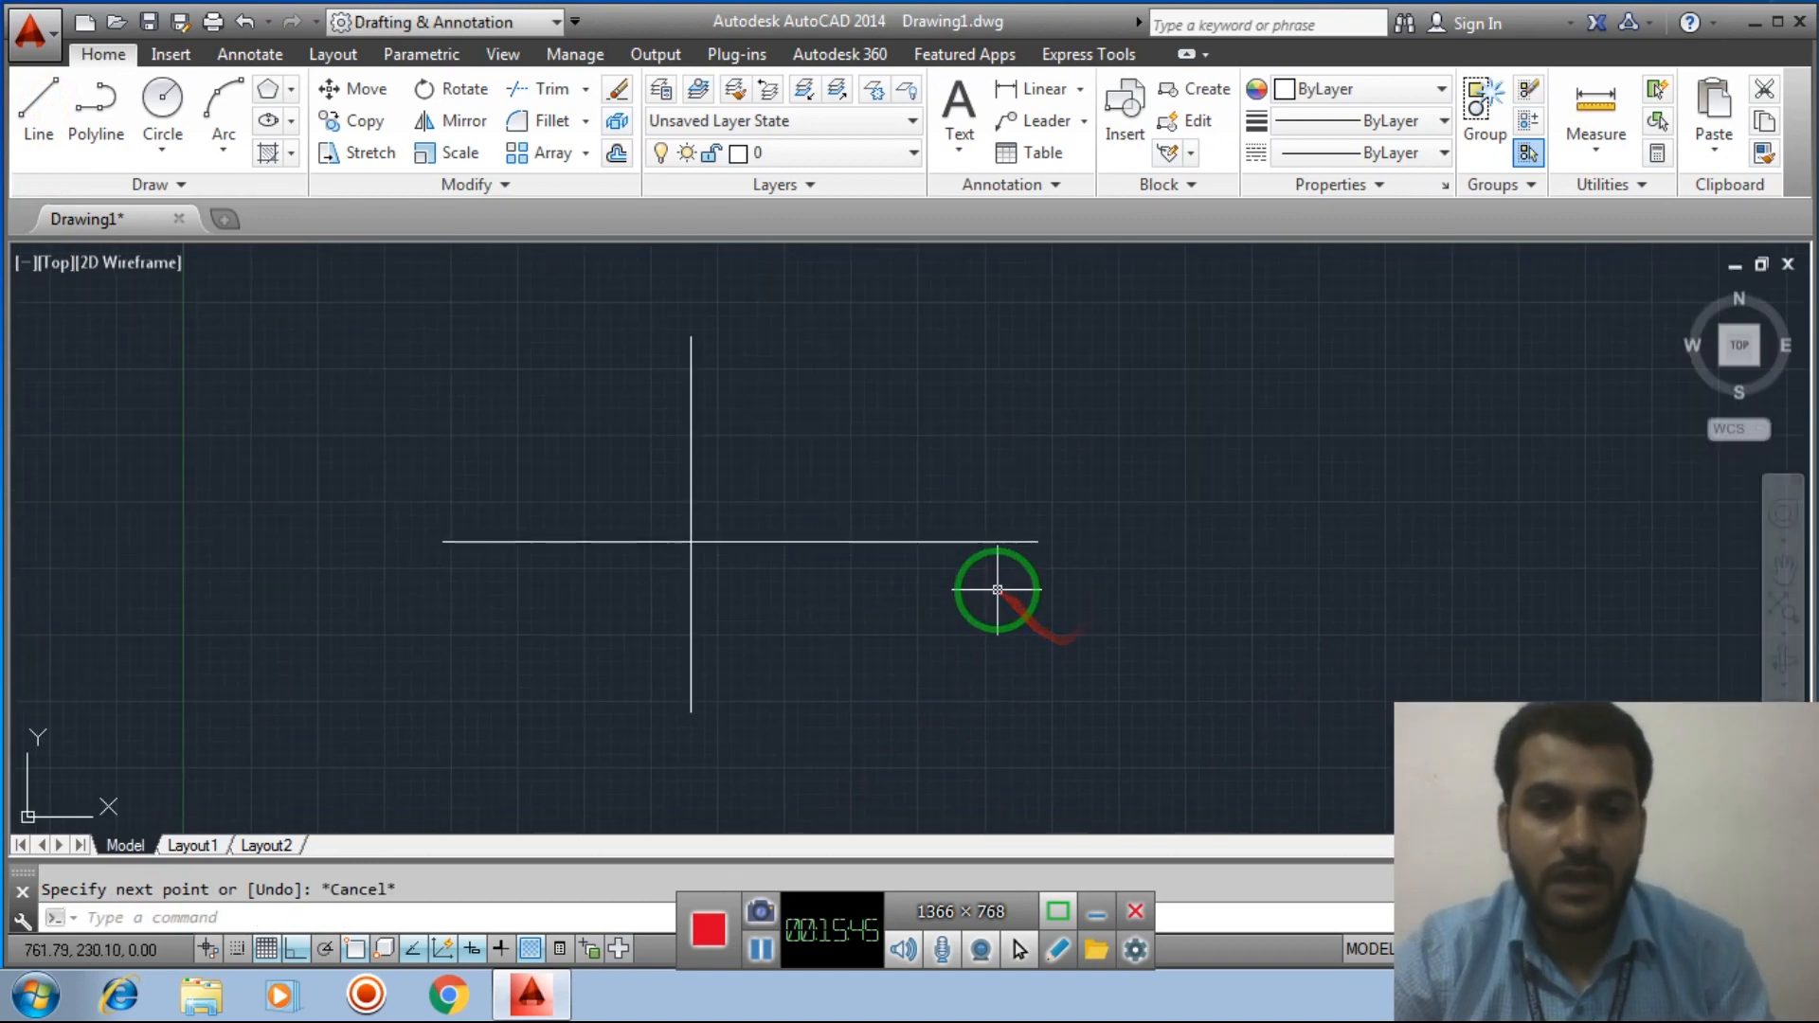
Draw an ellipse centered on the lines' intersection, with its axis endpoint at the horizontal line's right end and an other-axis distance of 80
left_click(290, 121)
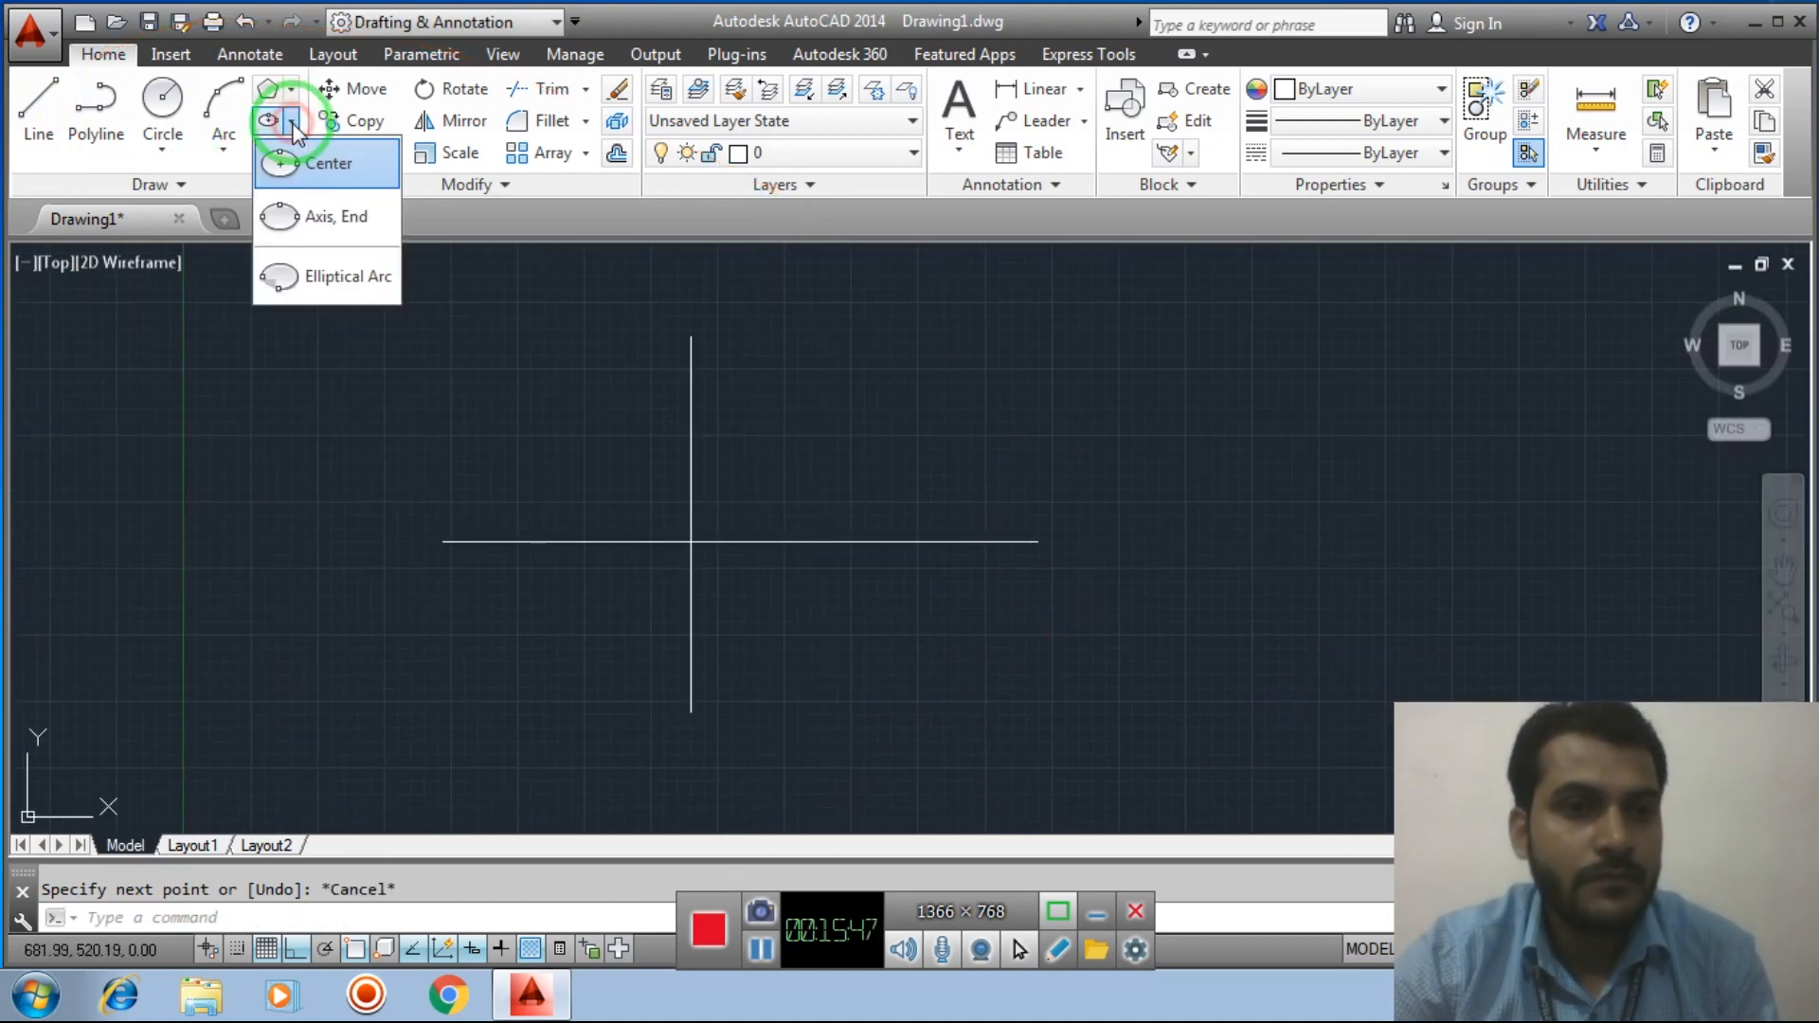
left_click(325, 163)
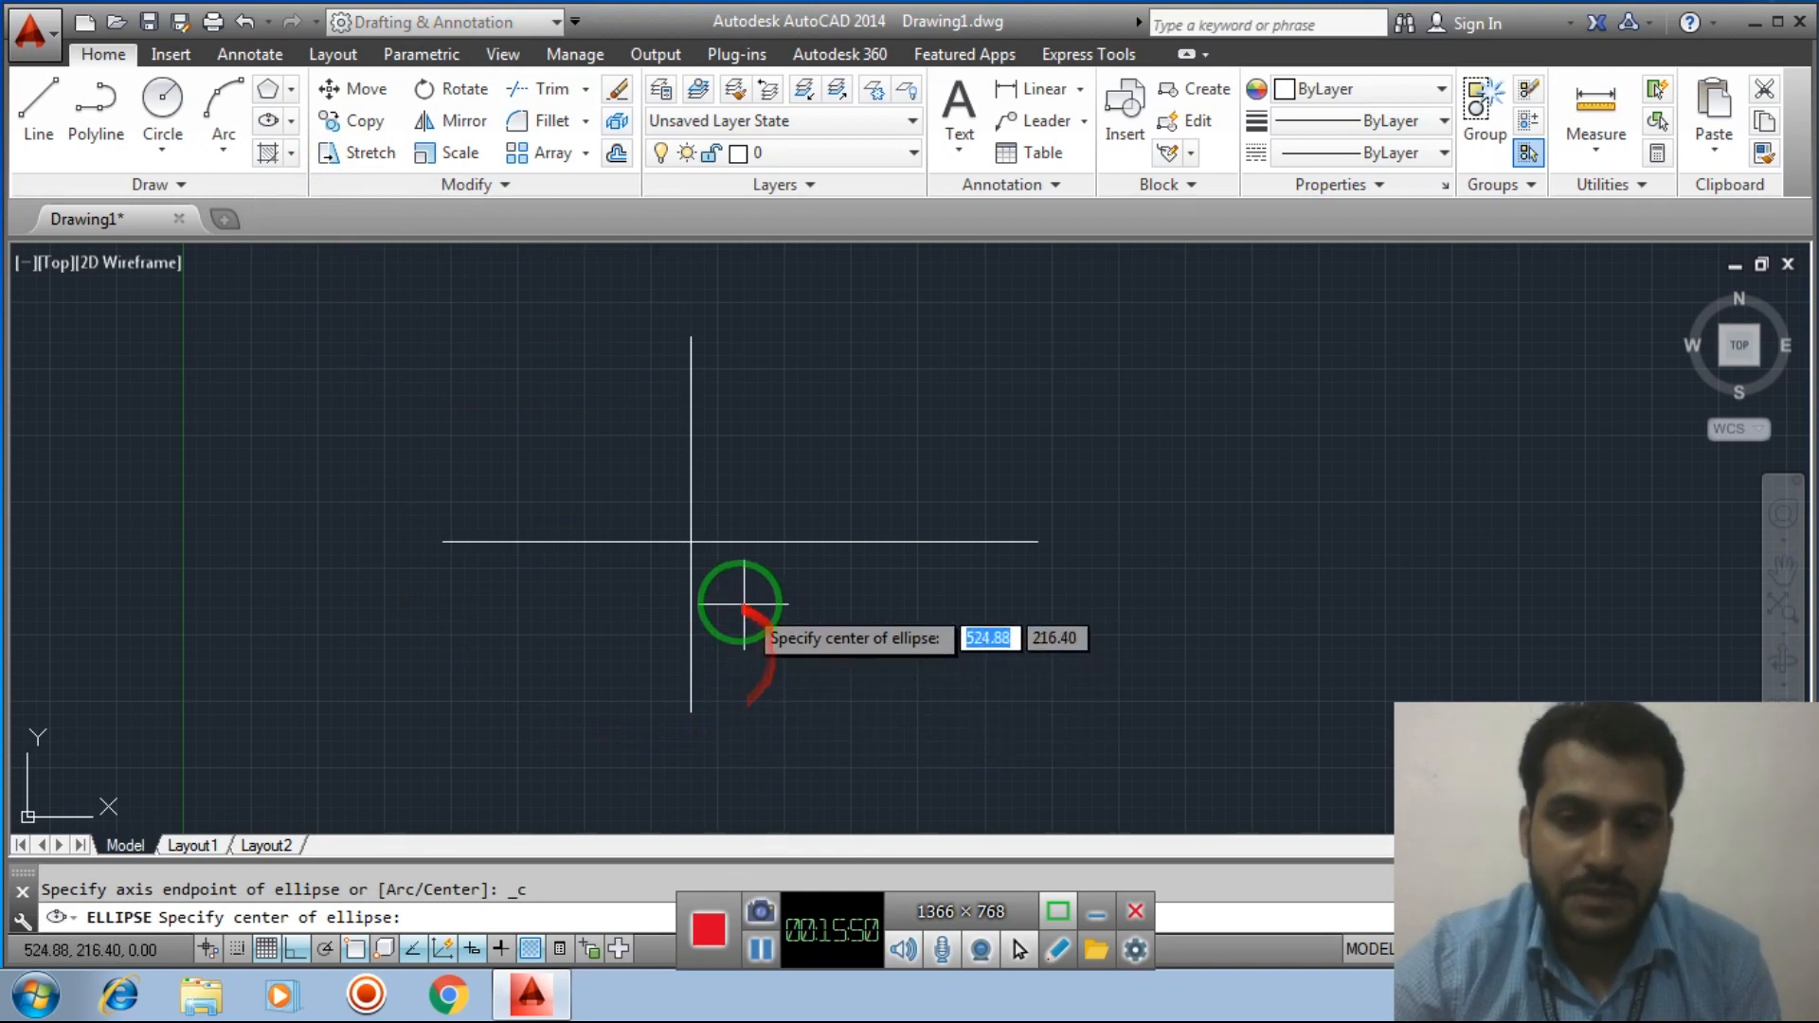
left_click(691, 542)
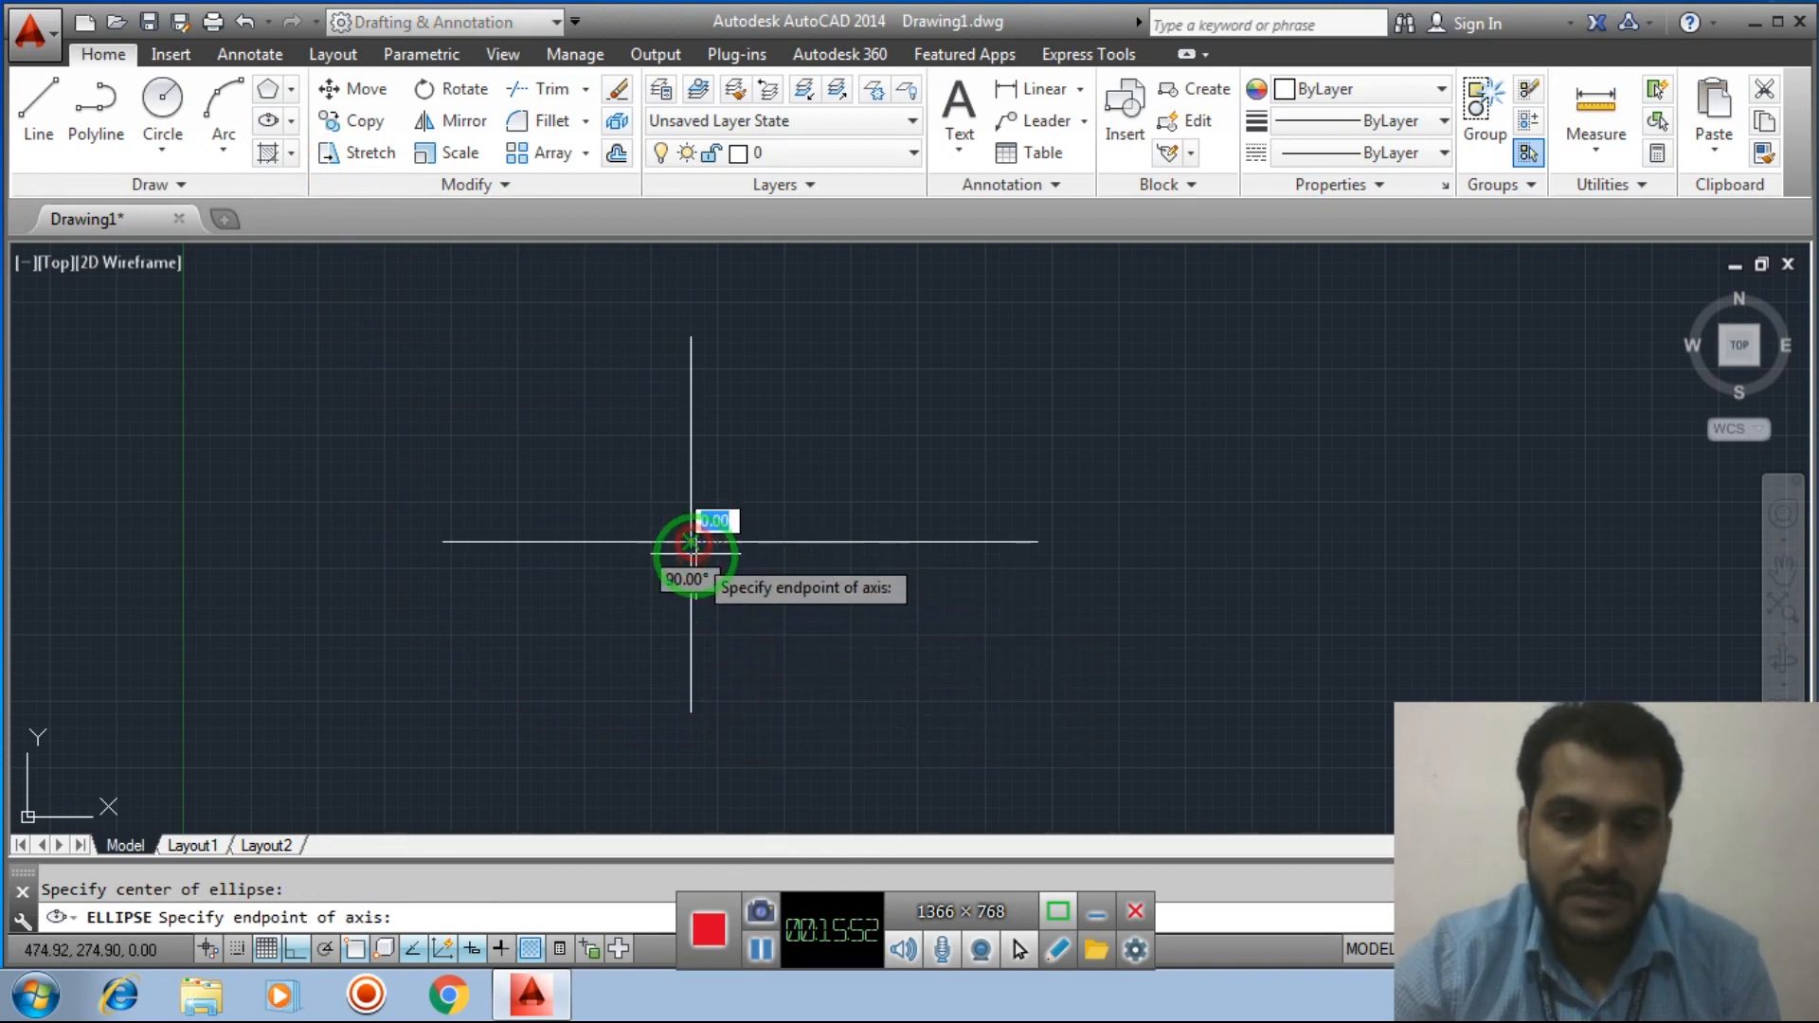
left_click(866, 542)
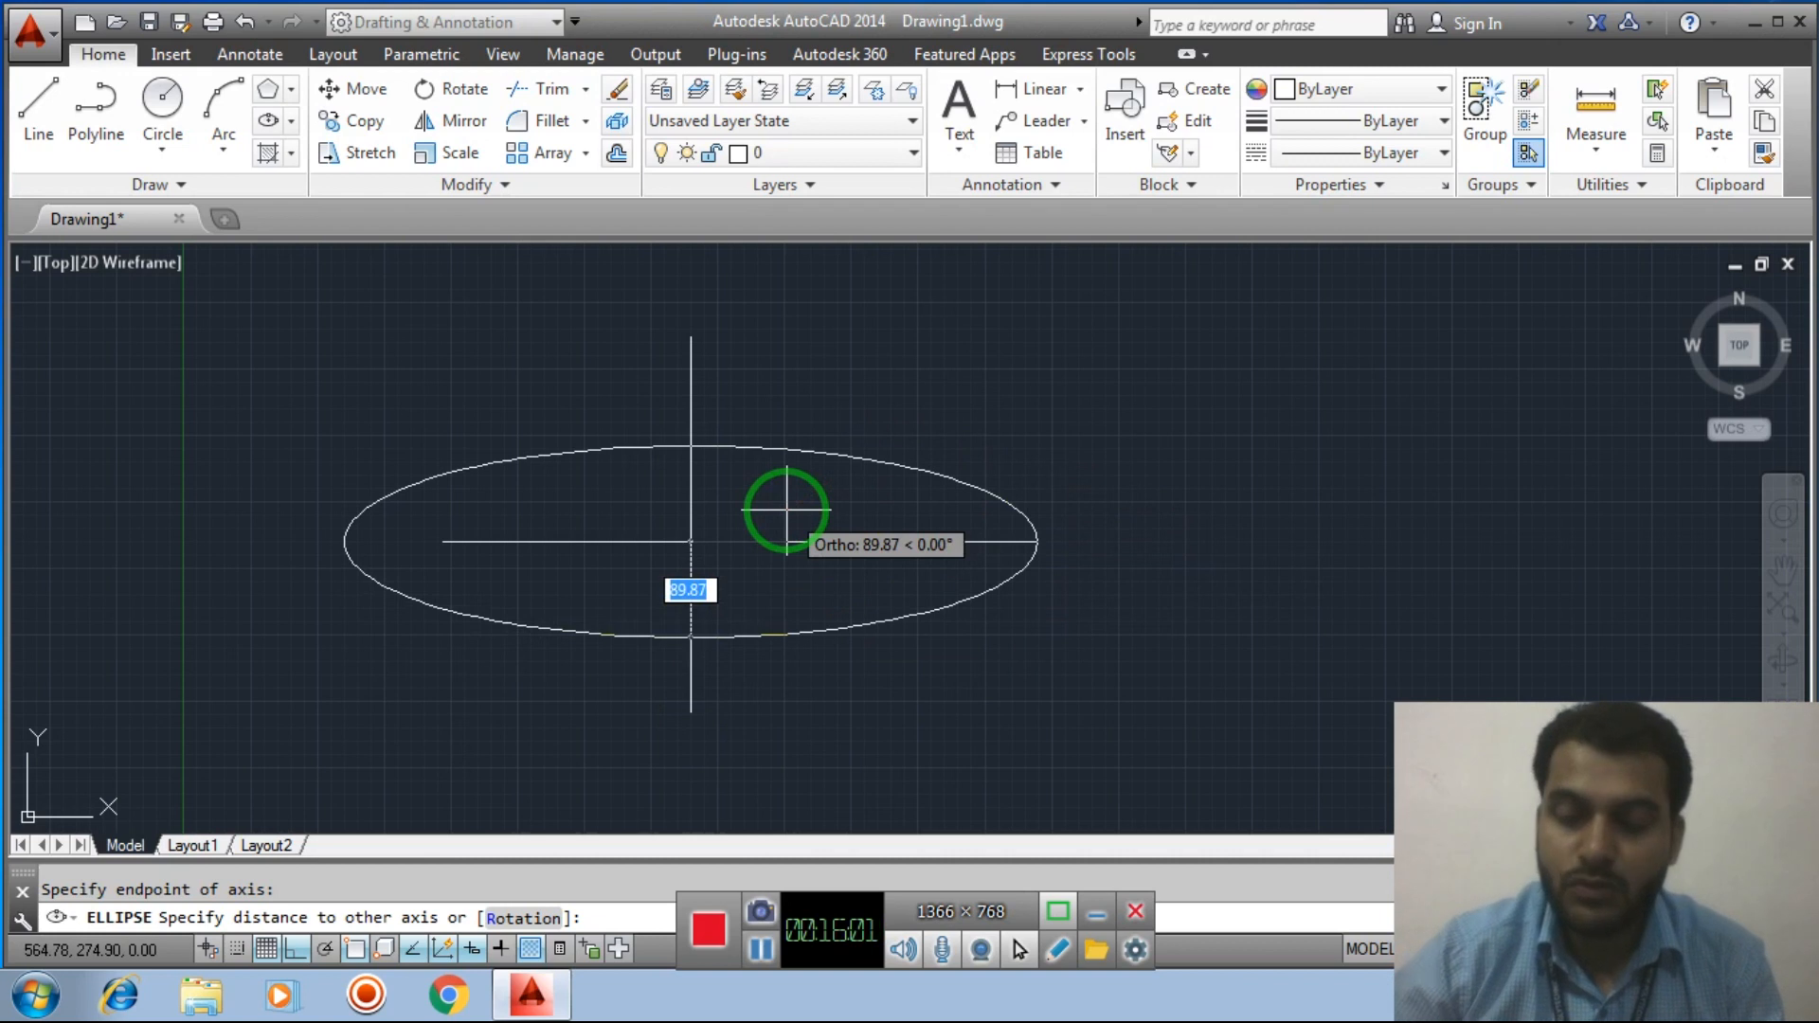
type("80")
key("Return")
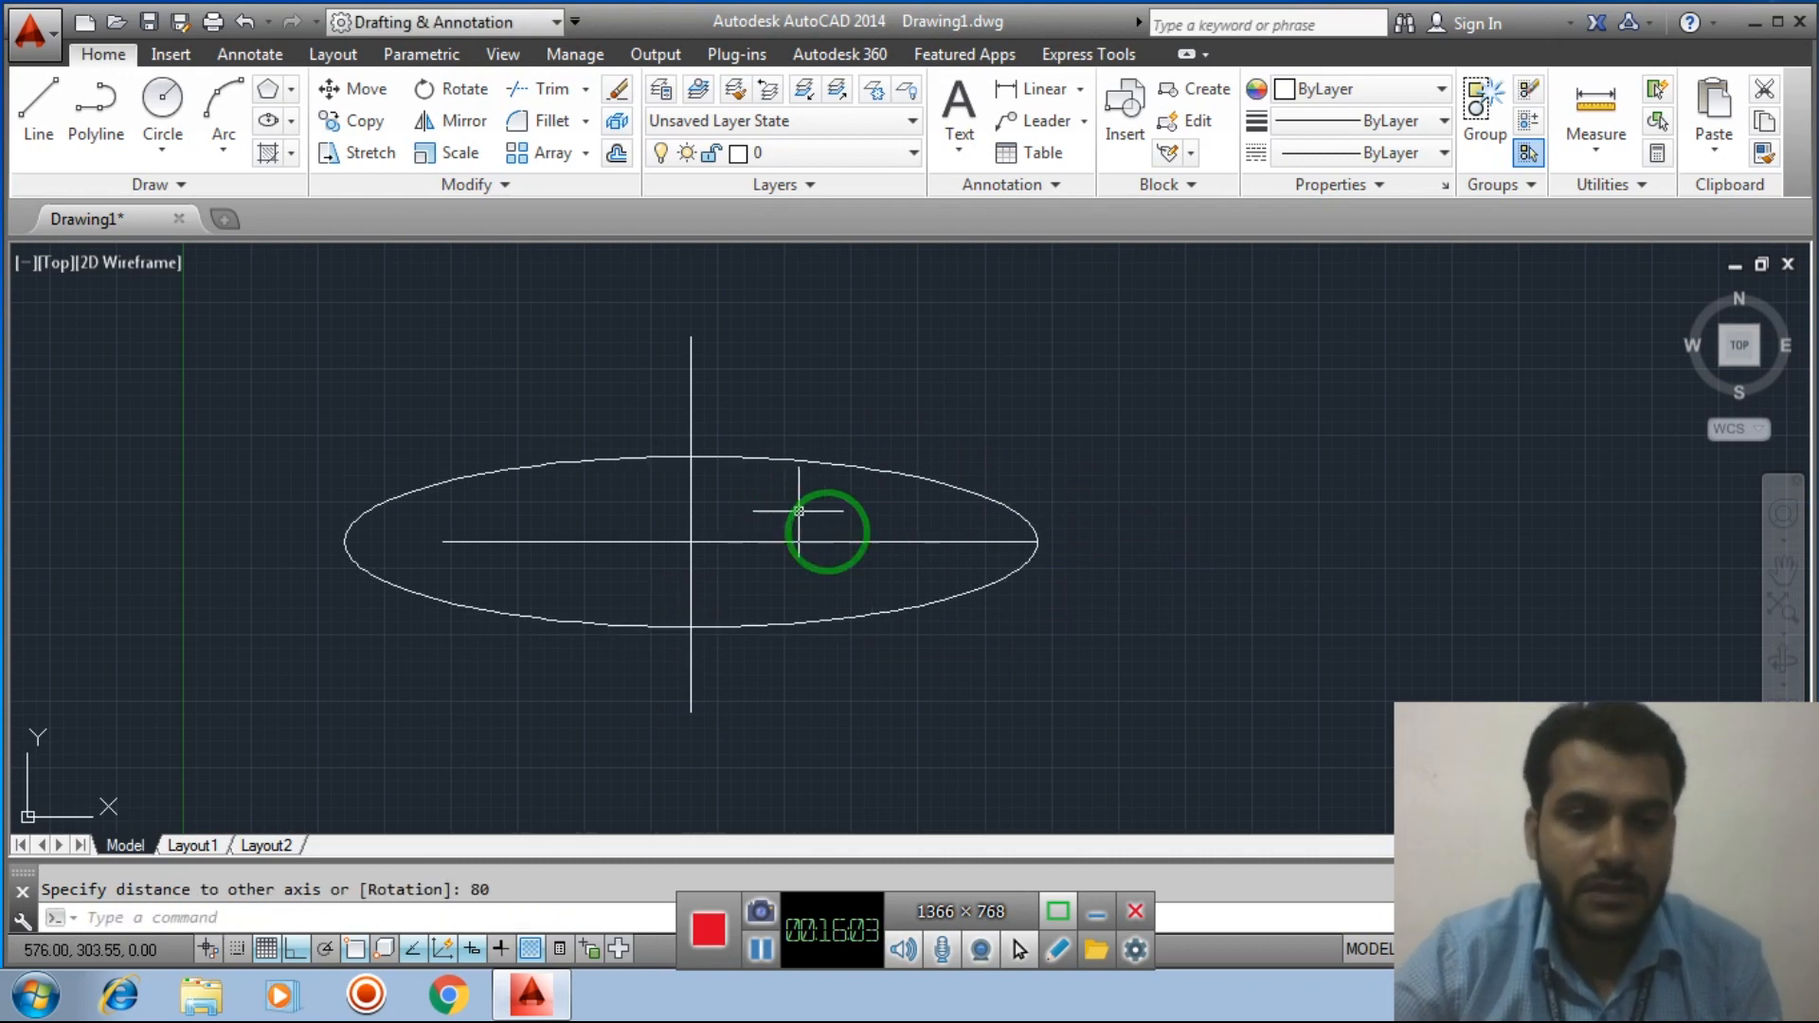
Select the ellipse centered on the crossing lines and delete it
left_click(939, 631)
left_click(910, 580)
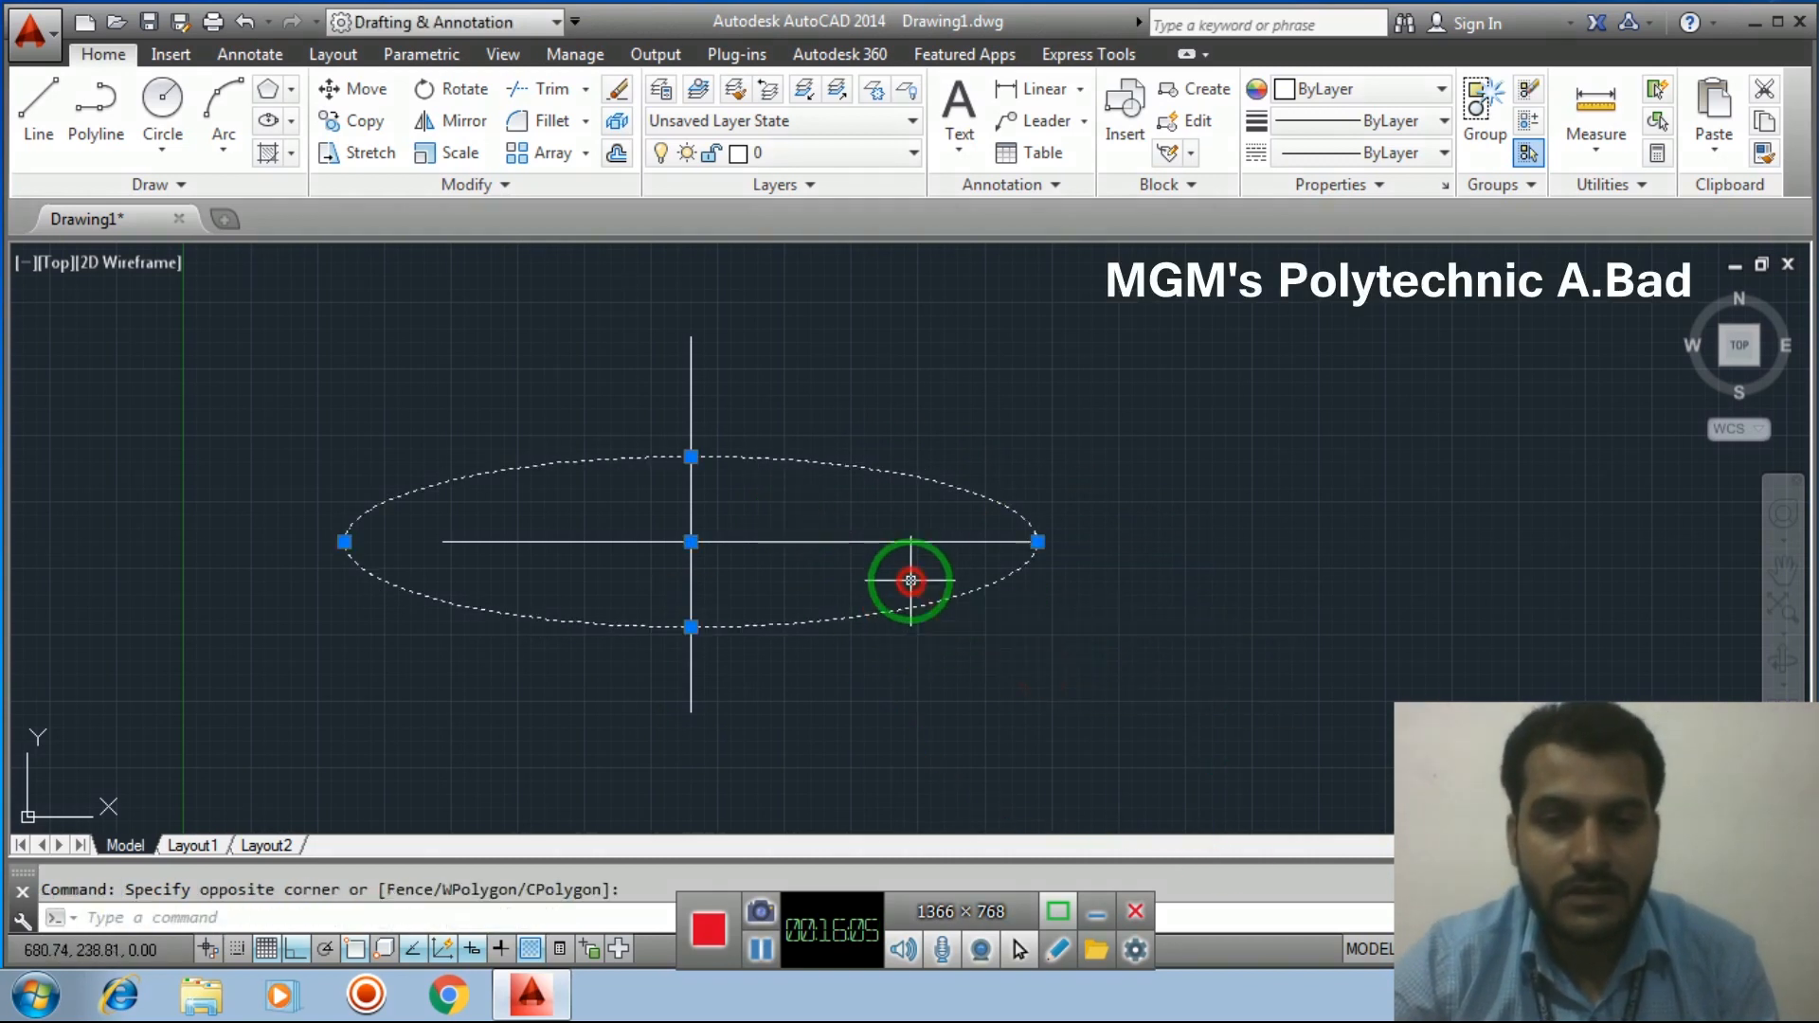
key("Delete")
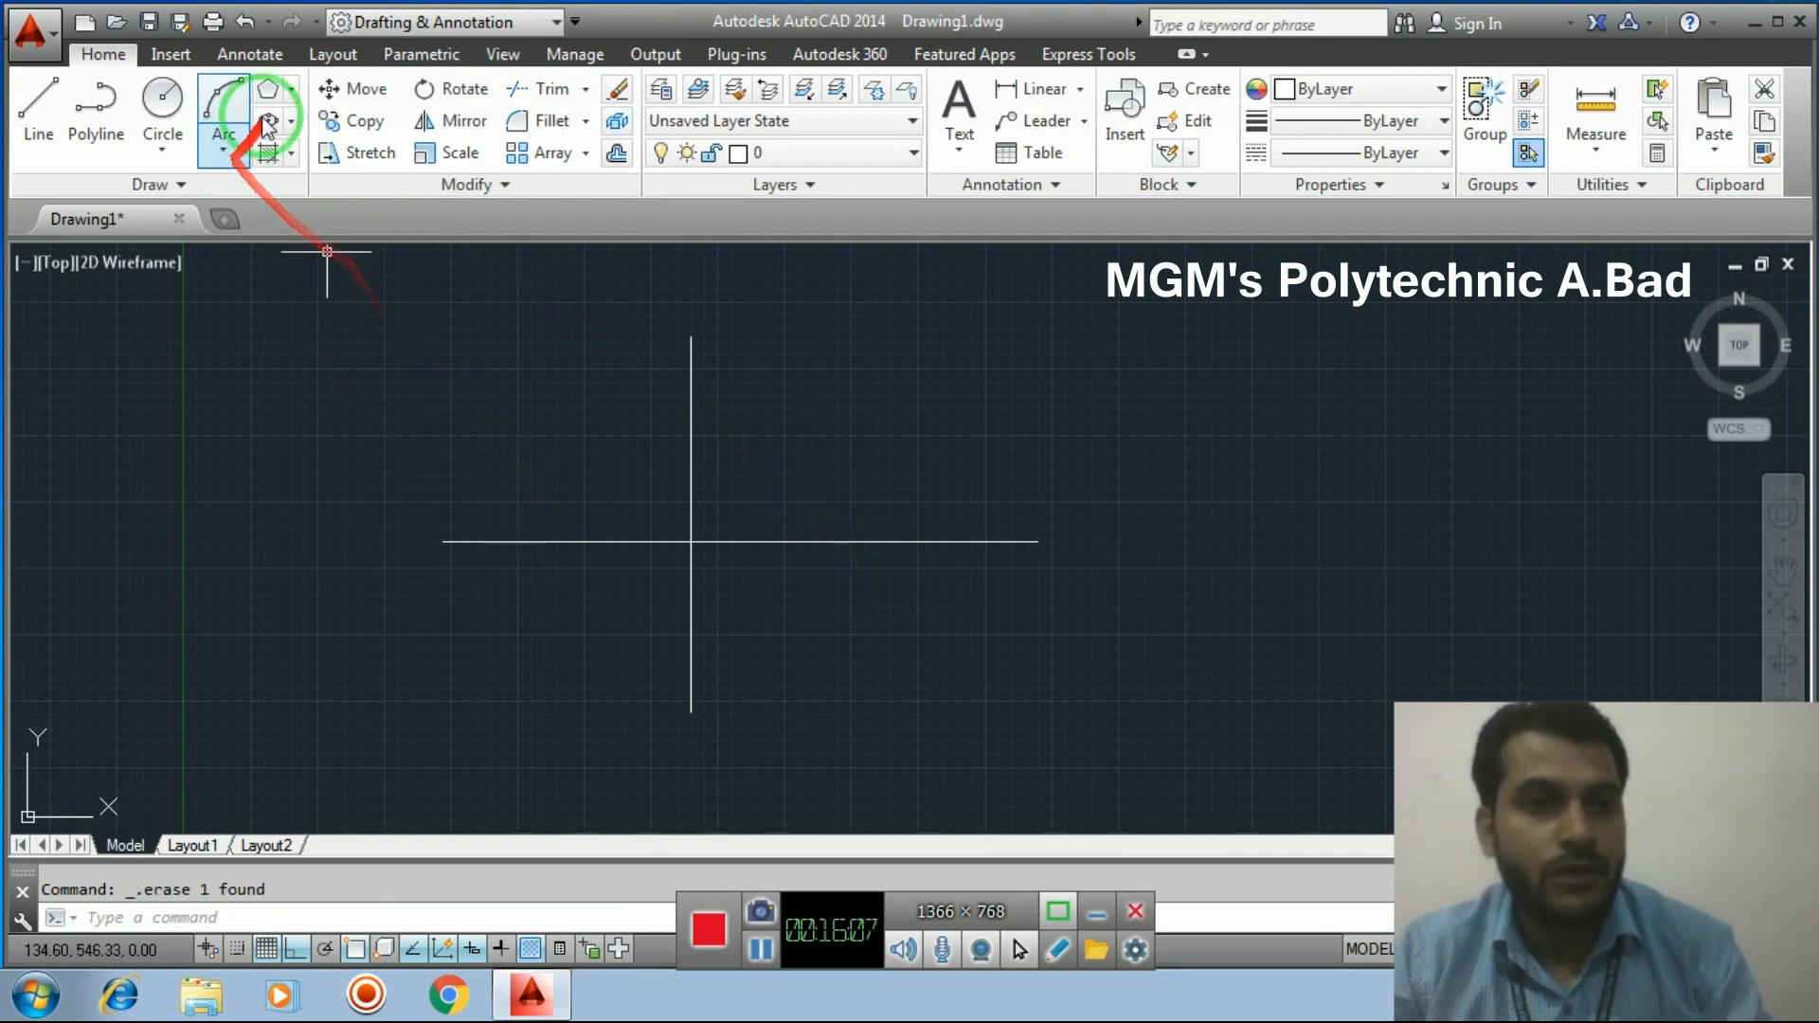
Draw an Axis, End ellipse from the lines' intersection to the horizontal line's right end, with an other-axis distance of 50
left_click(294, 121)
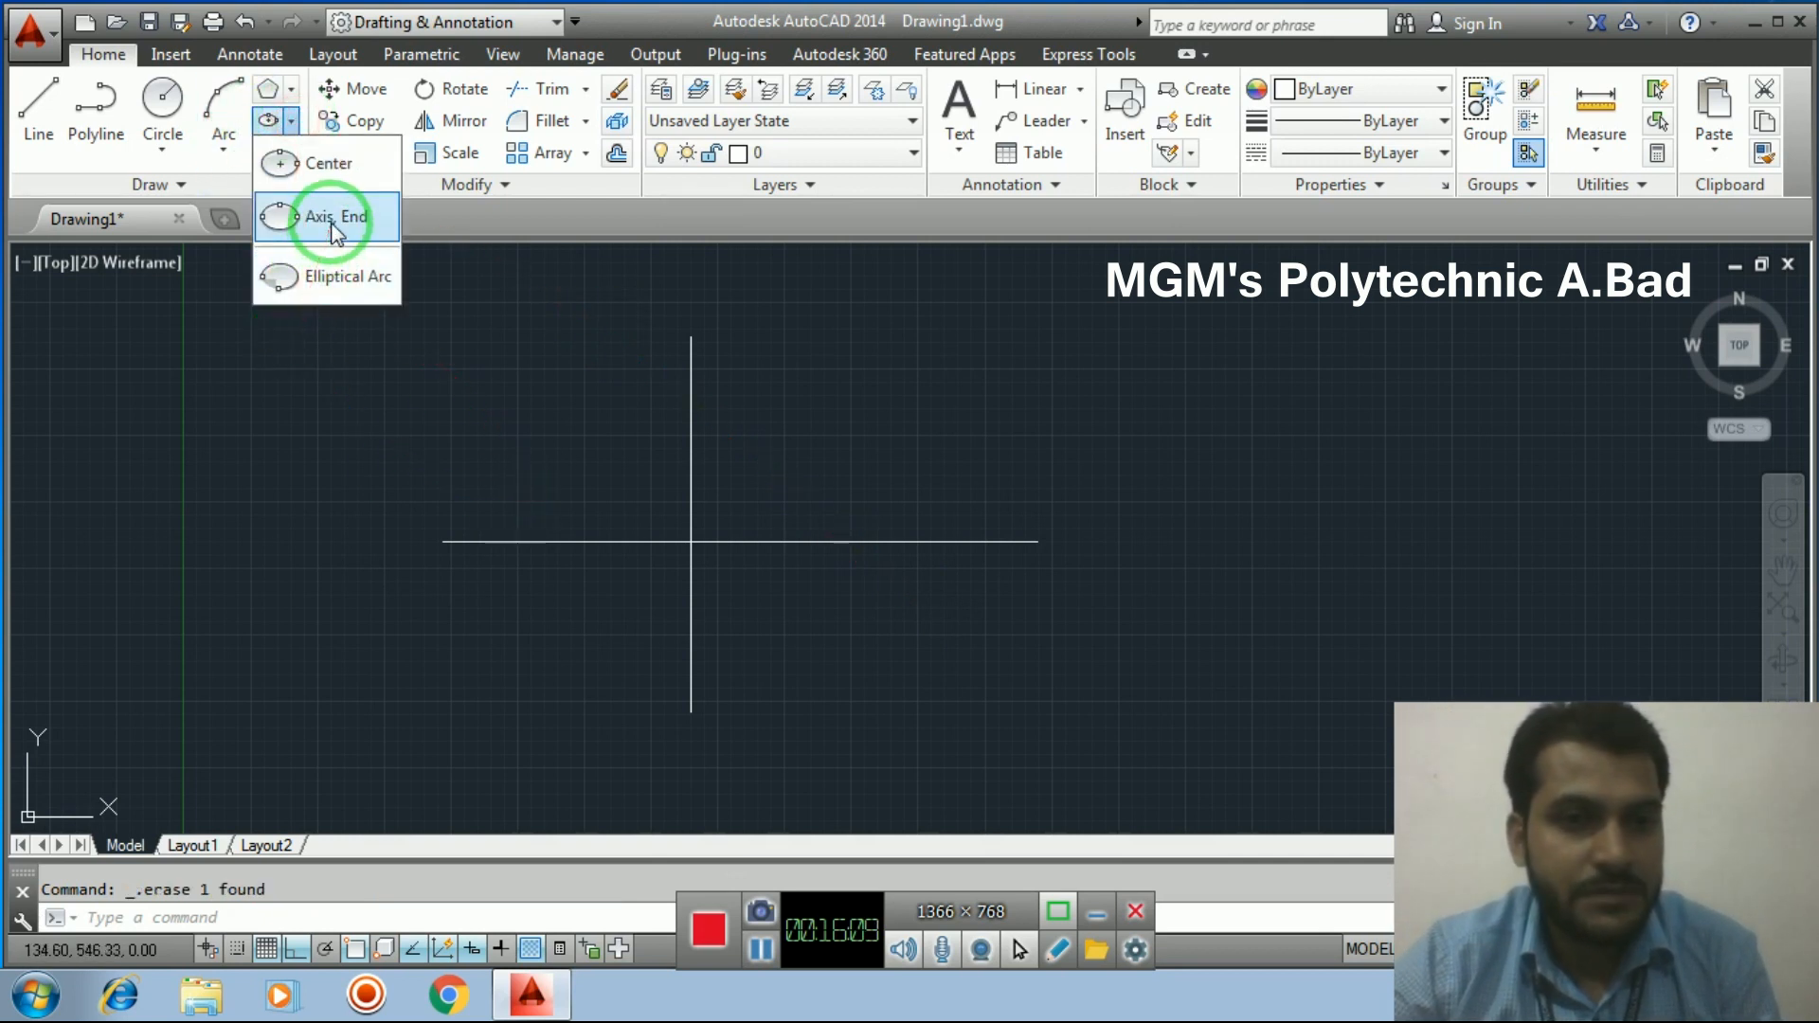
left_click(332, 220)
left_click(690, 542)
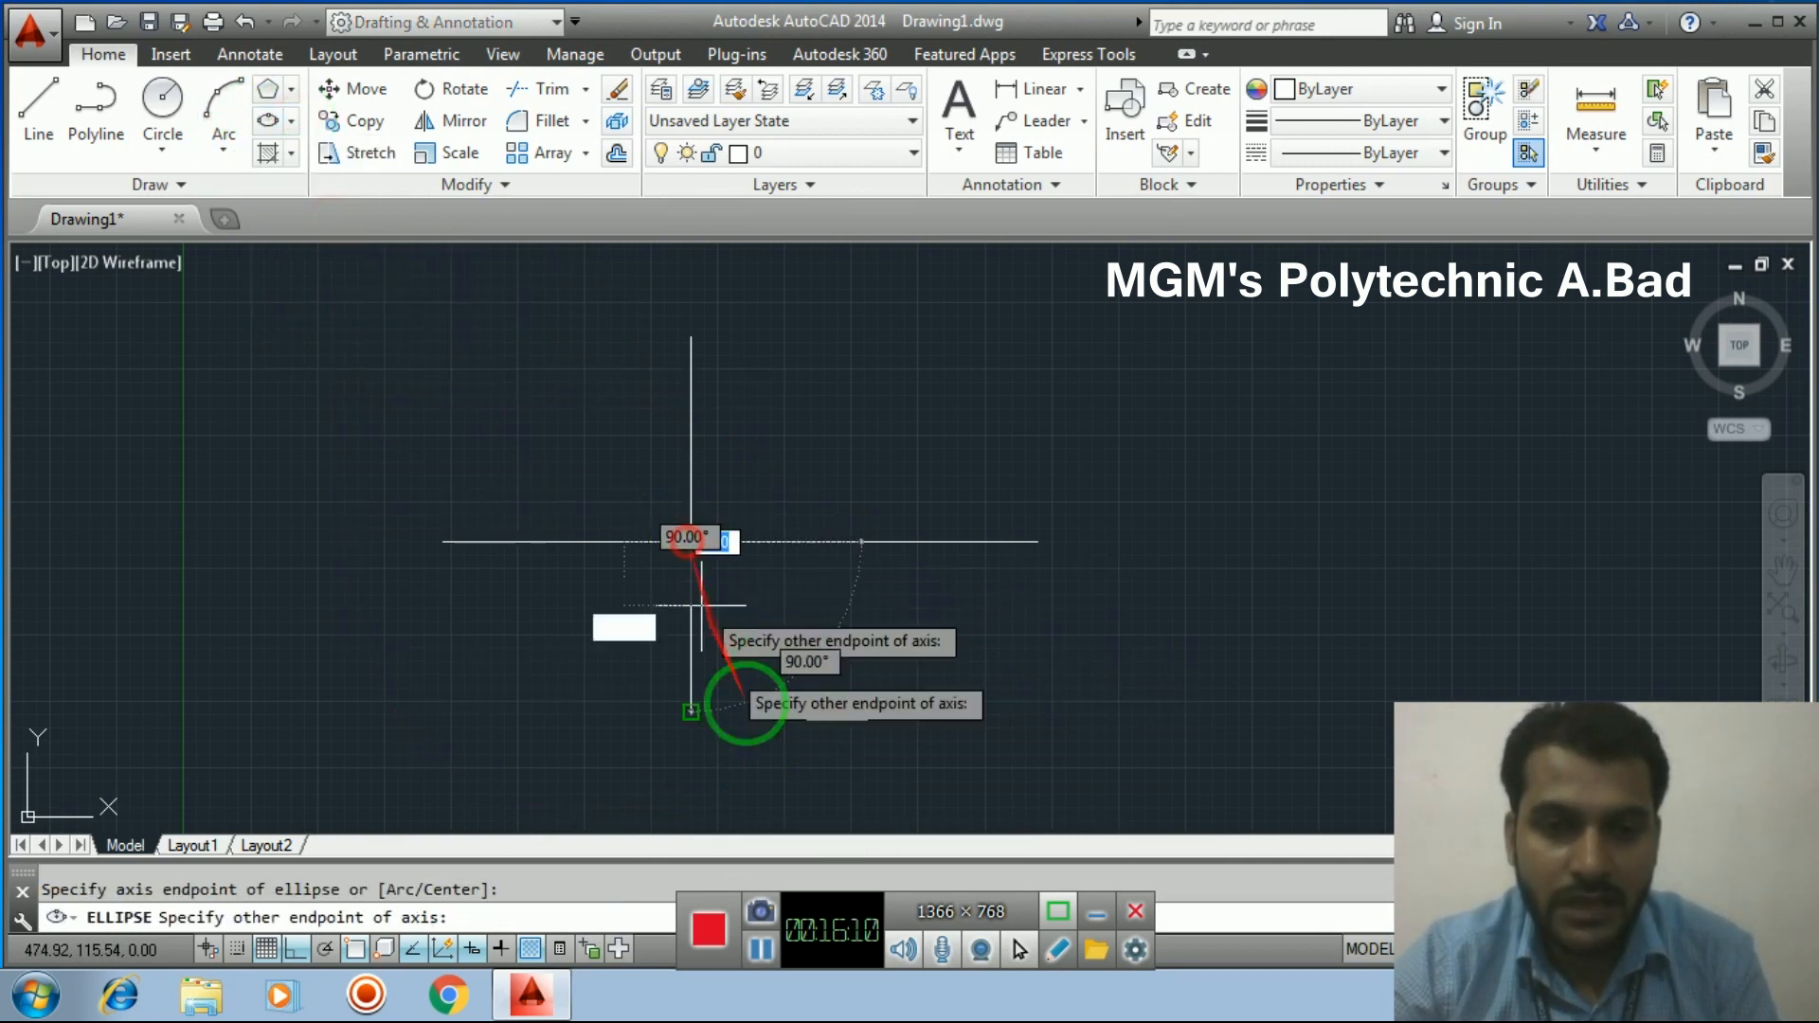
left_click(1036, 542)
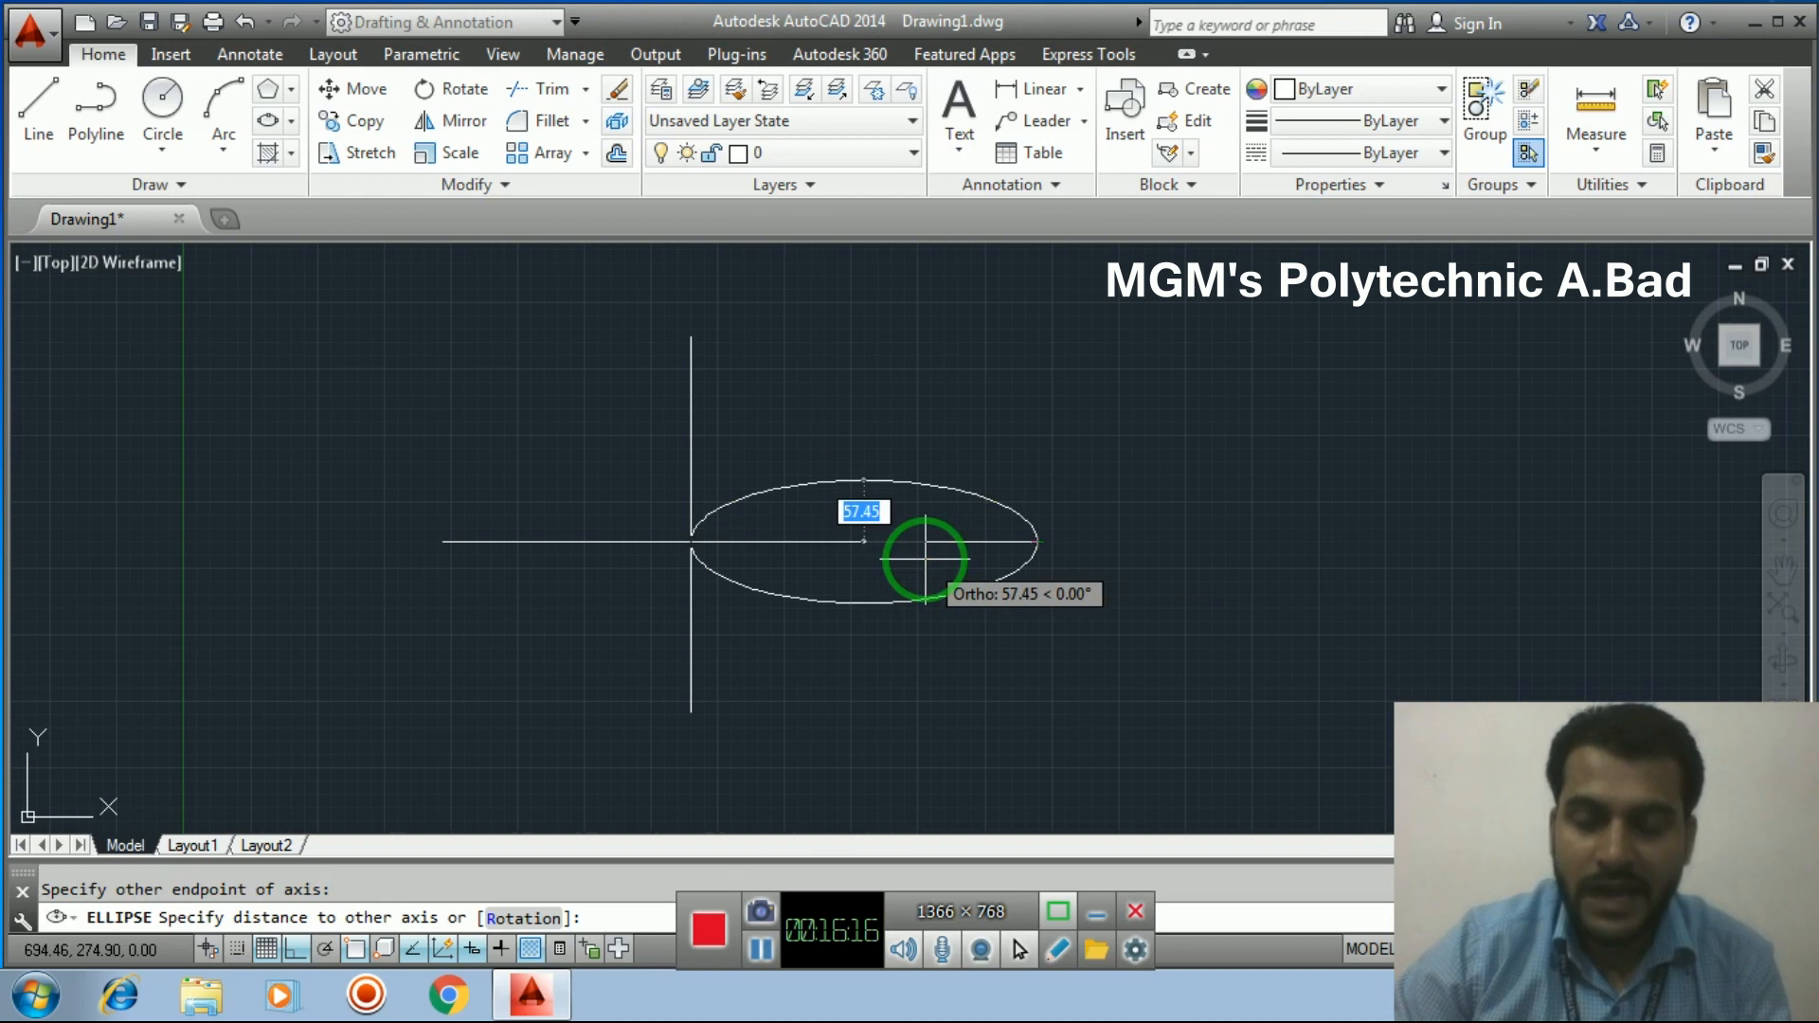
type("50")
key("Return")
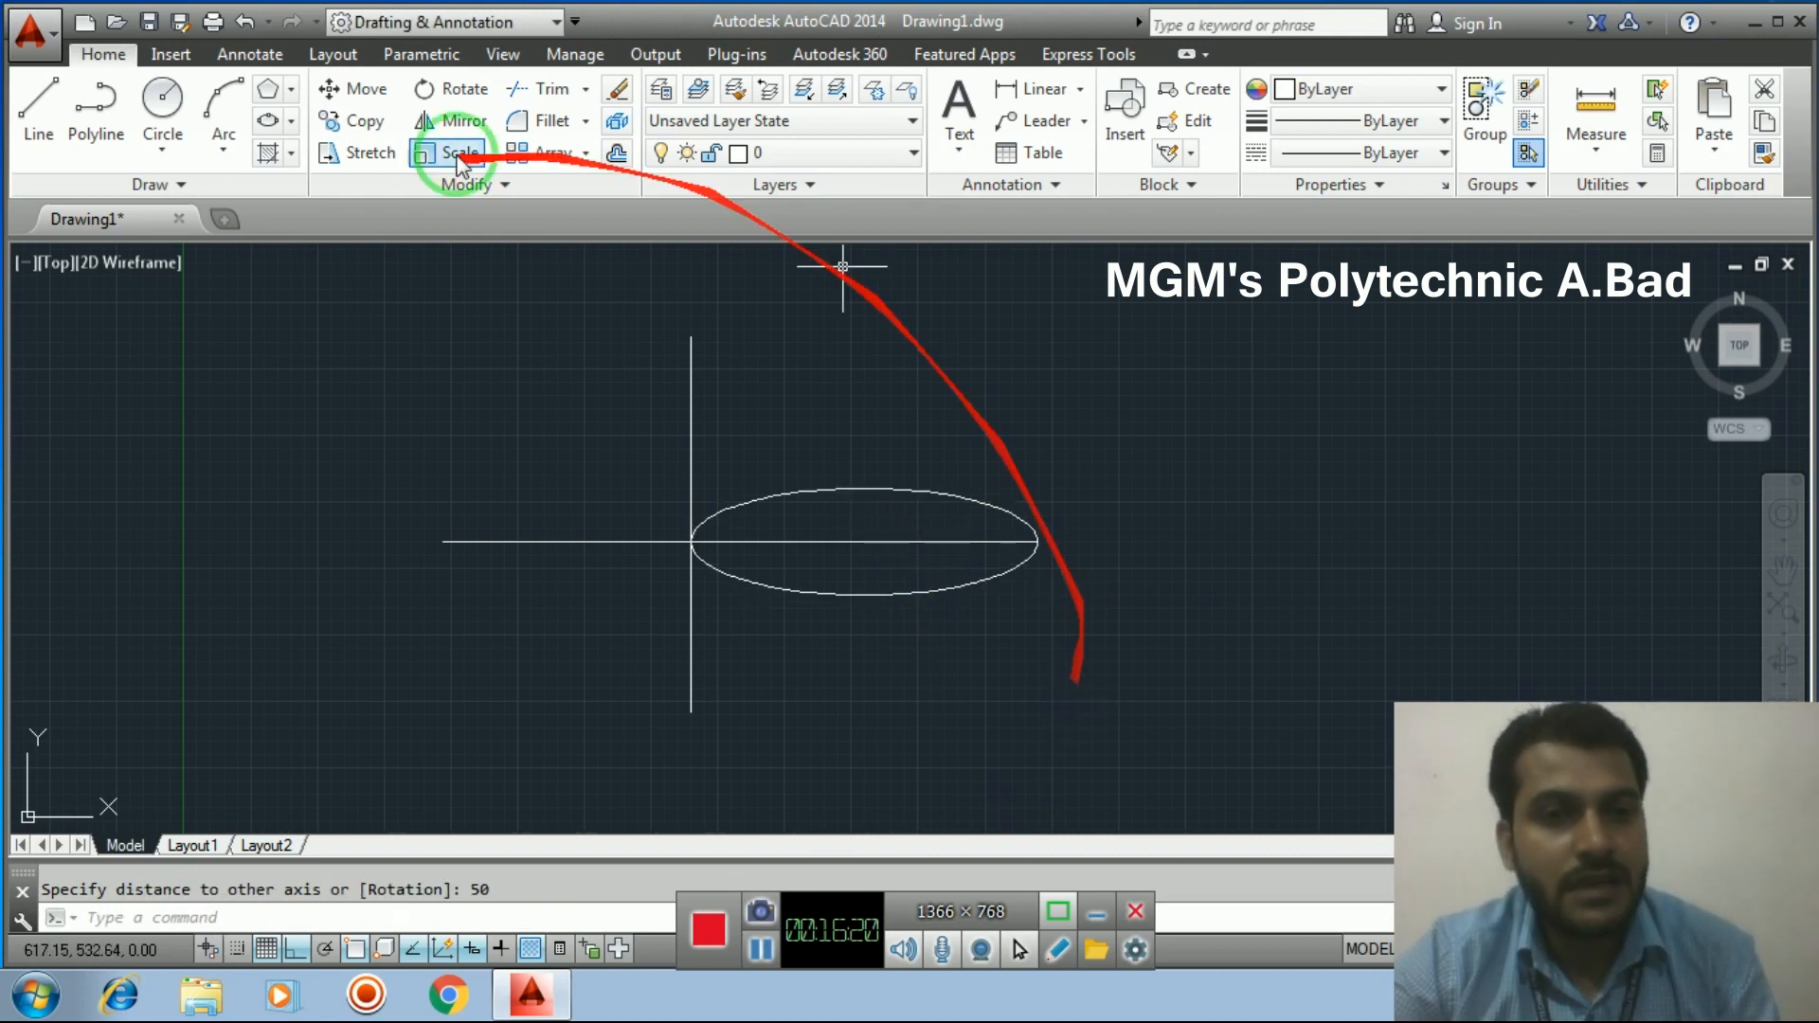
Select the ellipse that spans from the lines' intersection to the horizontal line's right end and delete it
left_click(1033, 608)
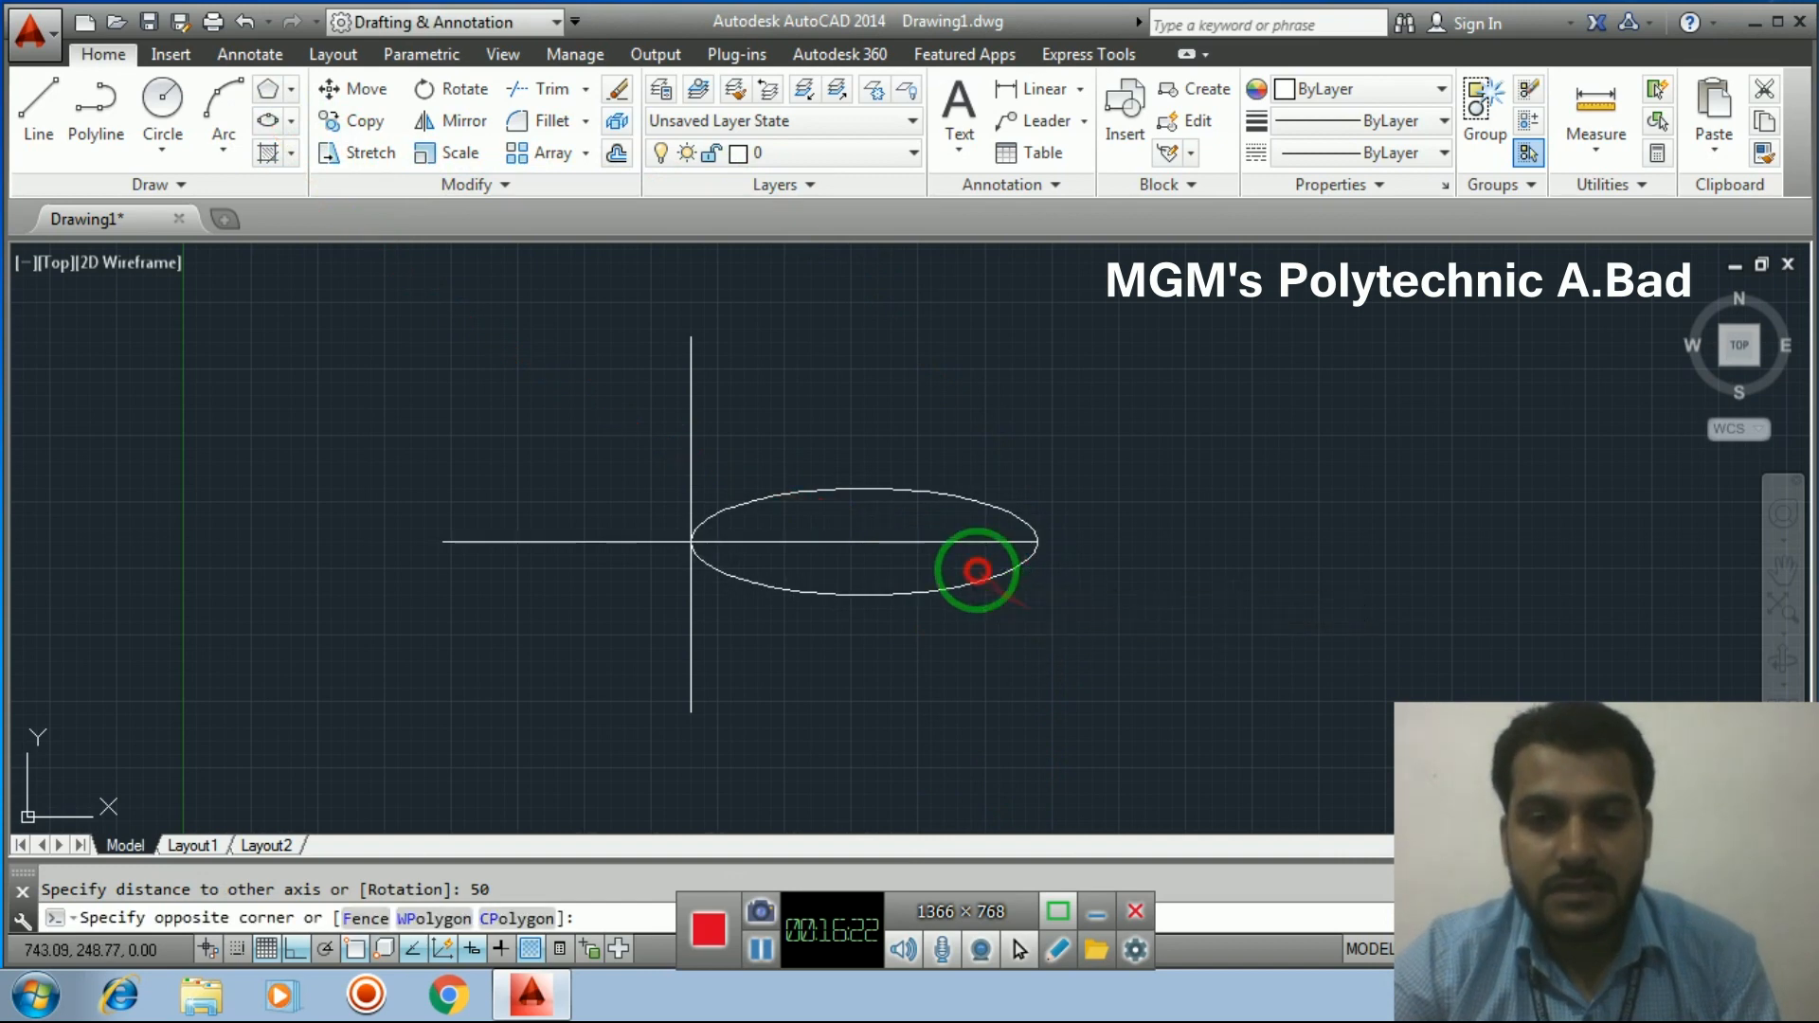
left_click(995, 641)
key("Delete")
Draw an Elliptical Arc to the right of the crossing lines, with a horizontal first axis, Ortho off for the other axis, and an open lower side
middle_click_drag(1074, 547, 894, 574)
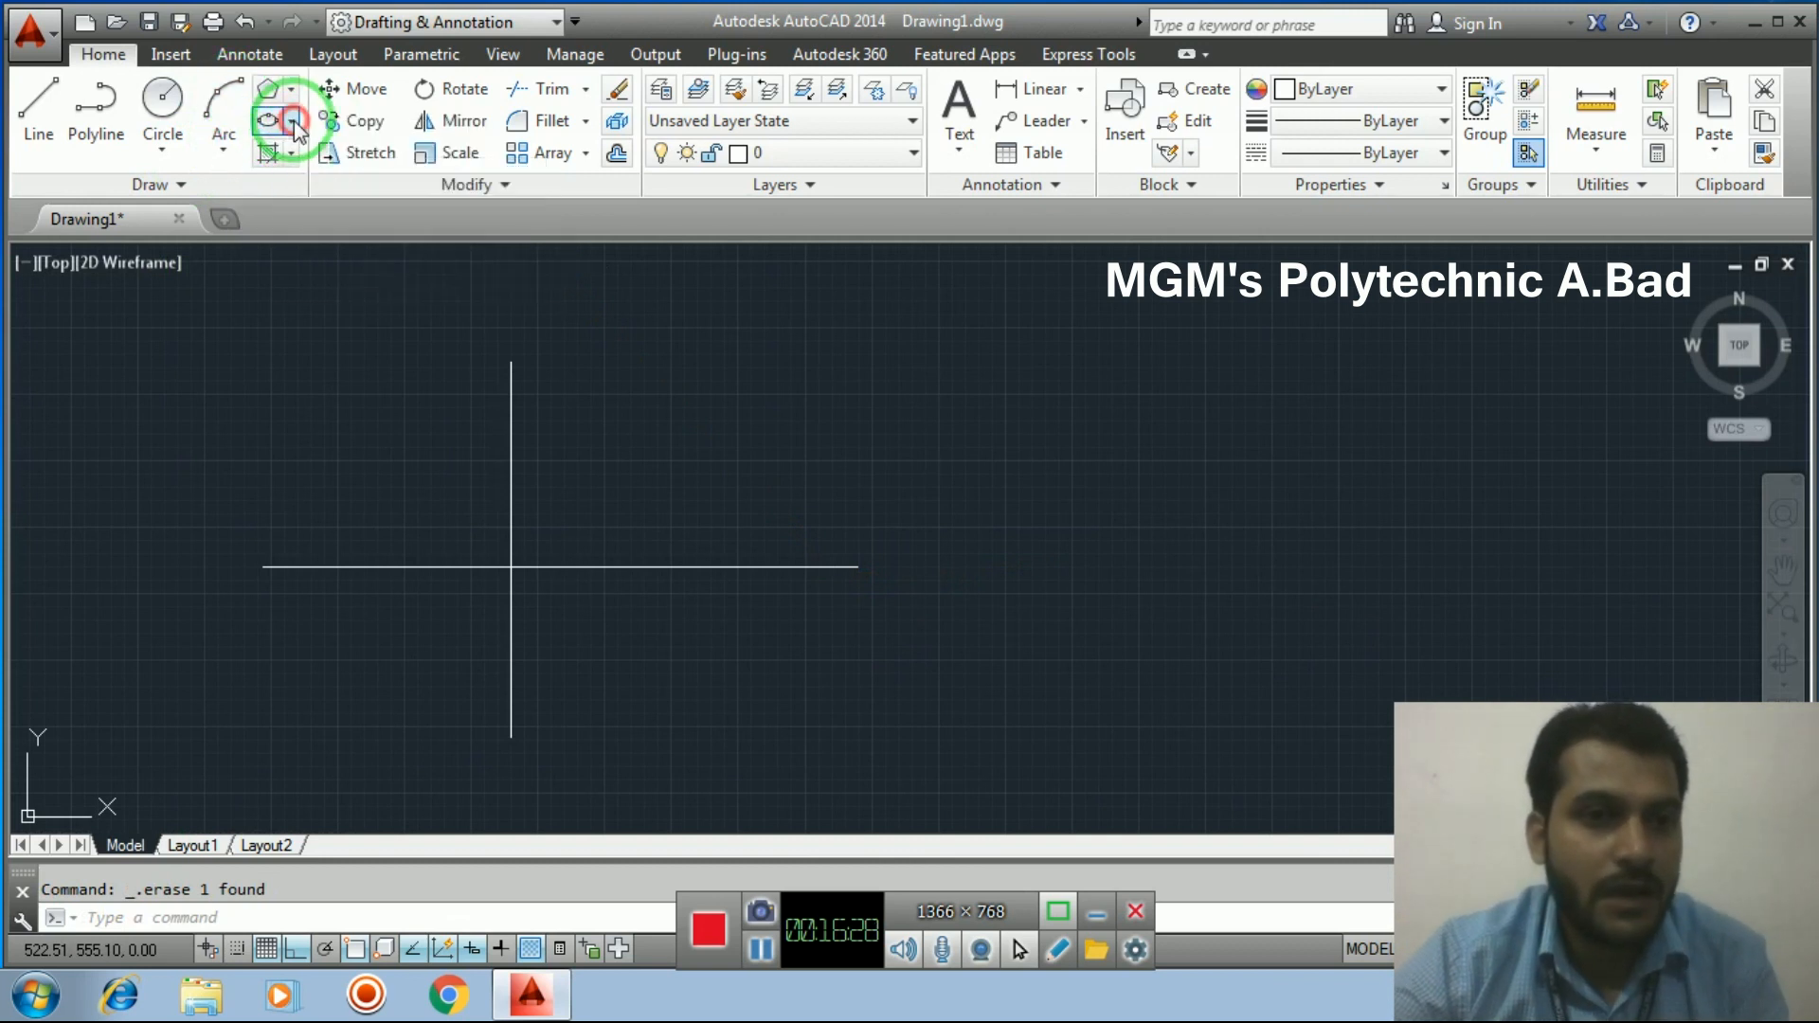
left_click(290, 120)
left_click(344, 278)
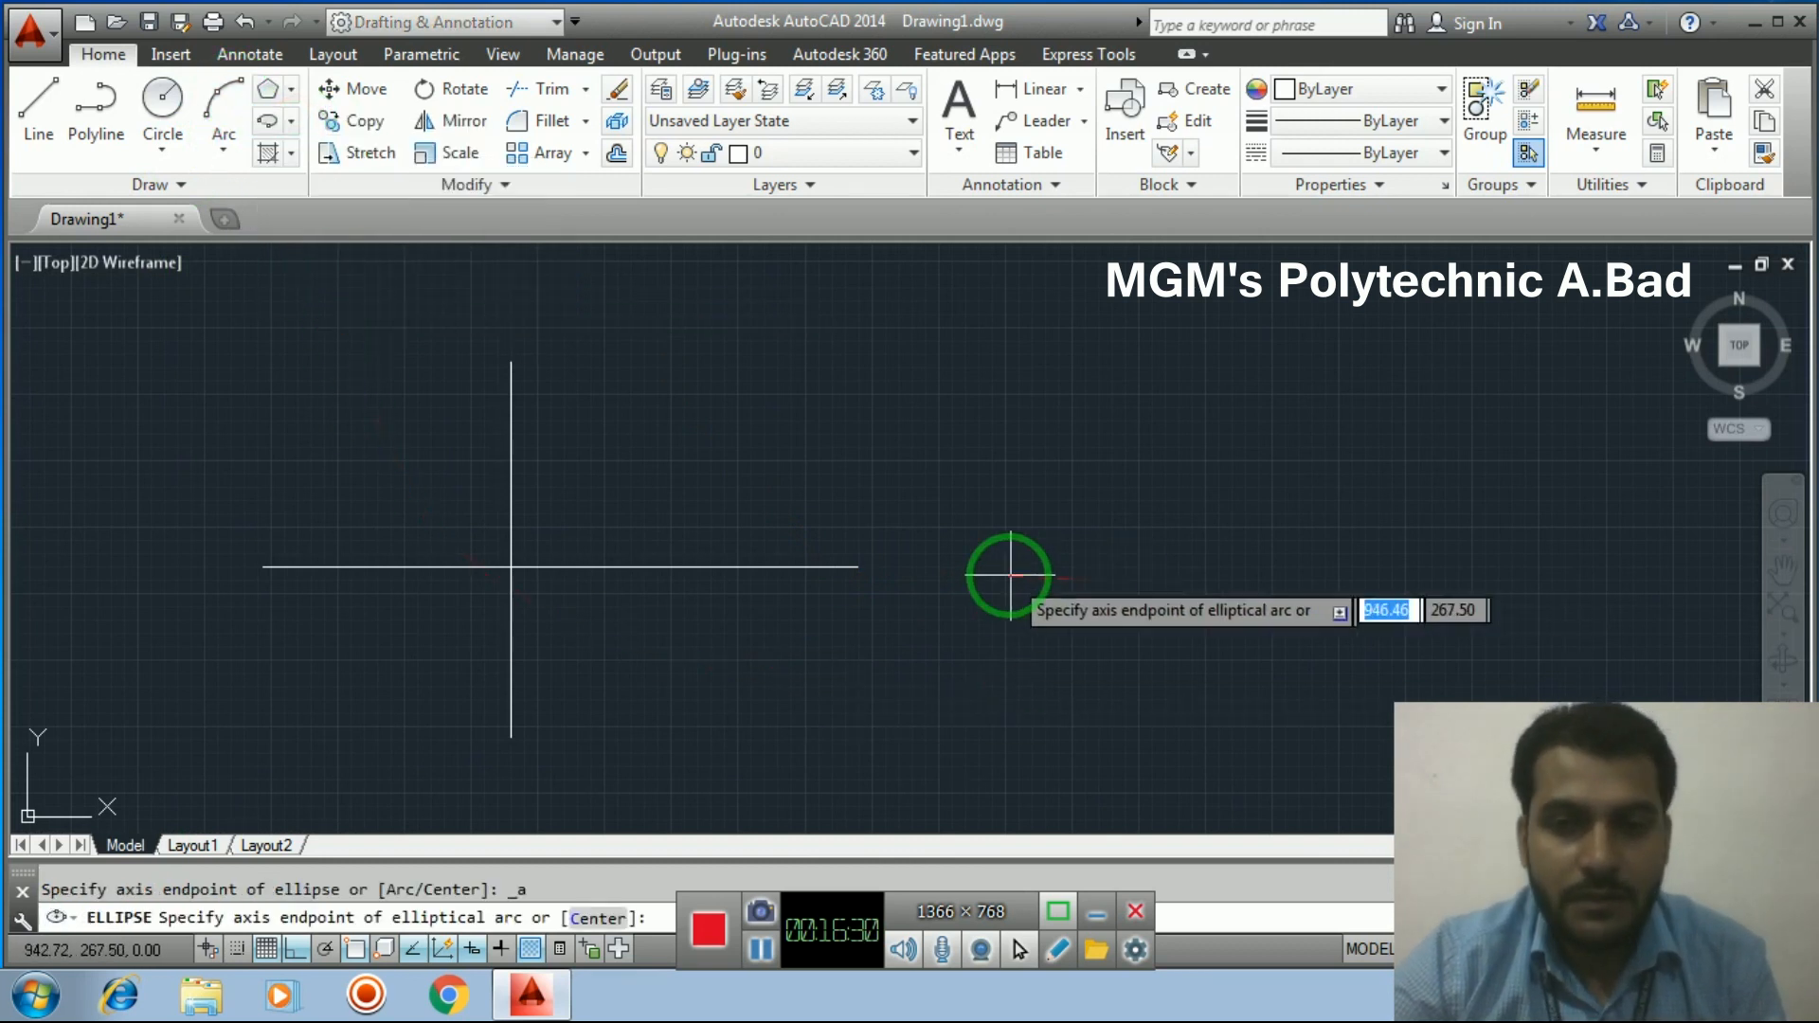
middle_click_drag(915, 544, 820, 567)
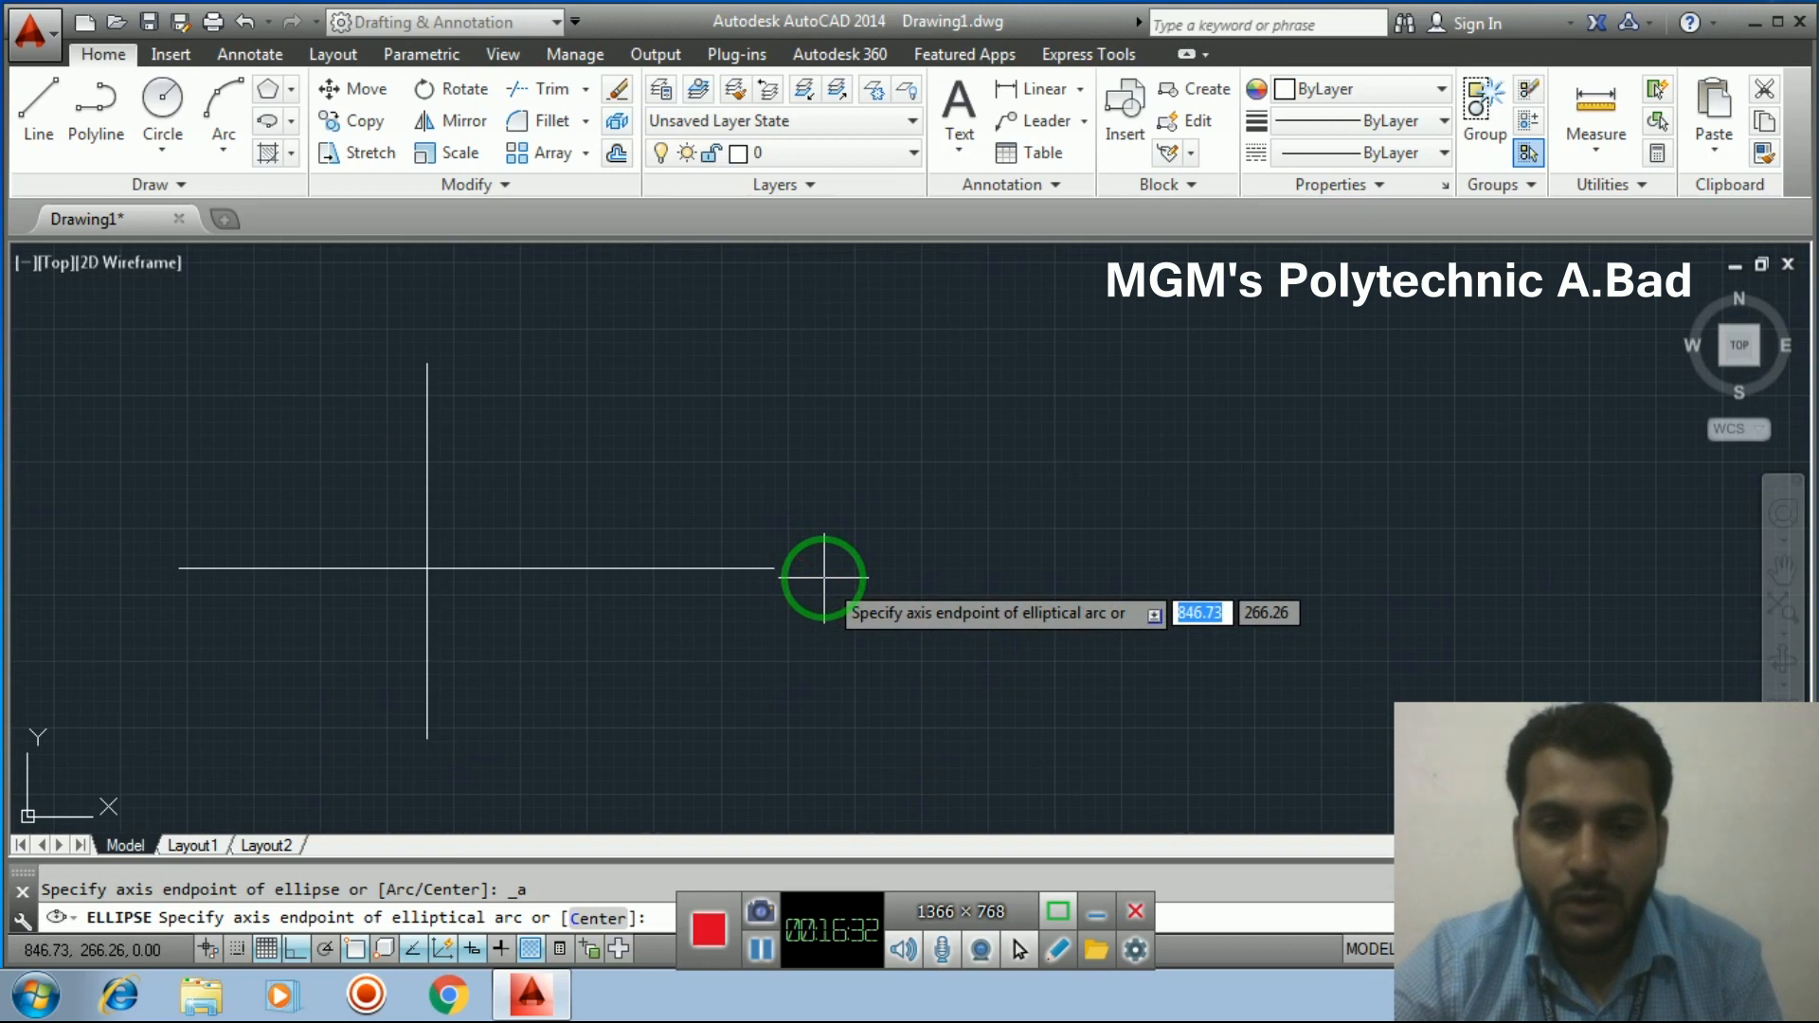
left_click(882, 586)
left_click(1356, 596)
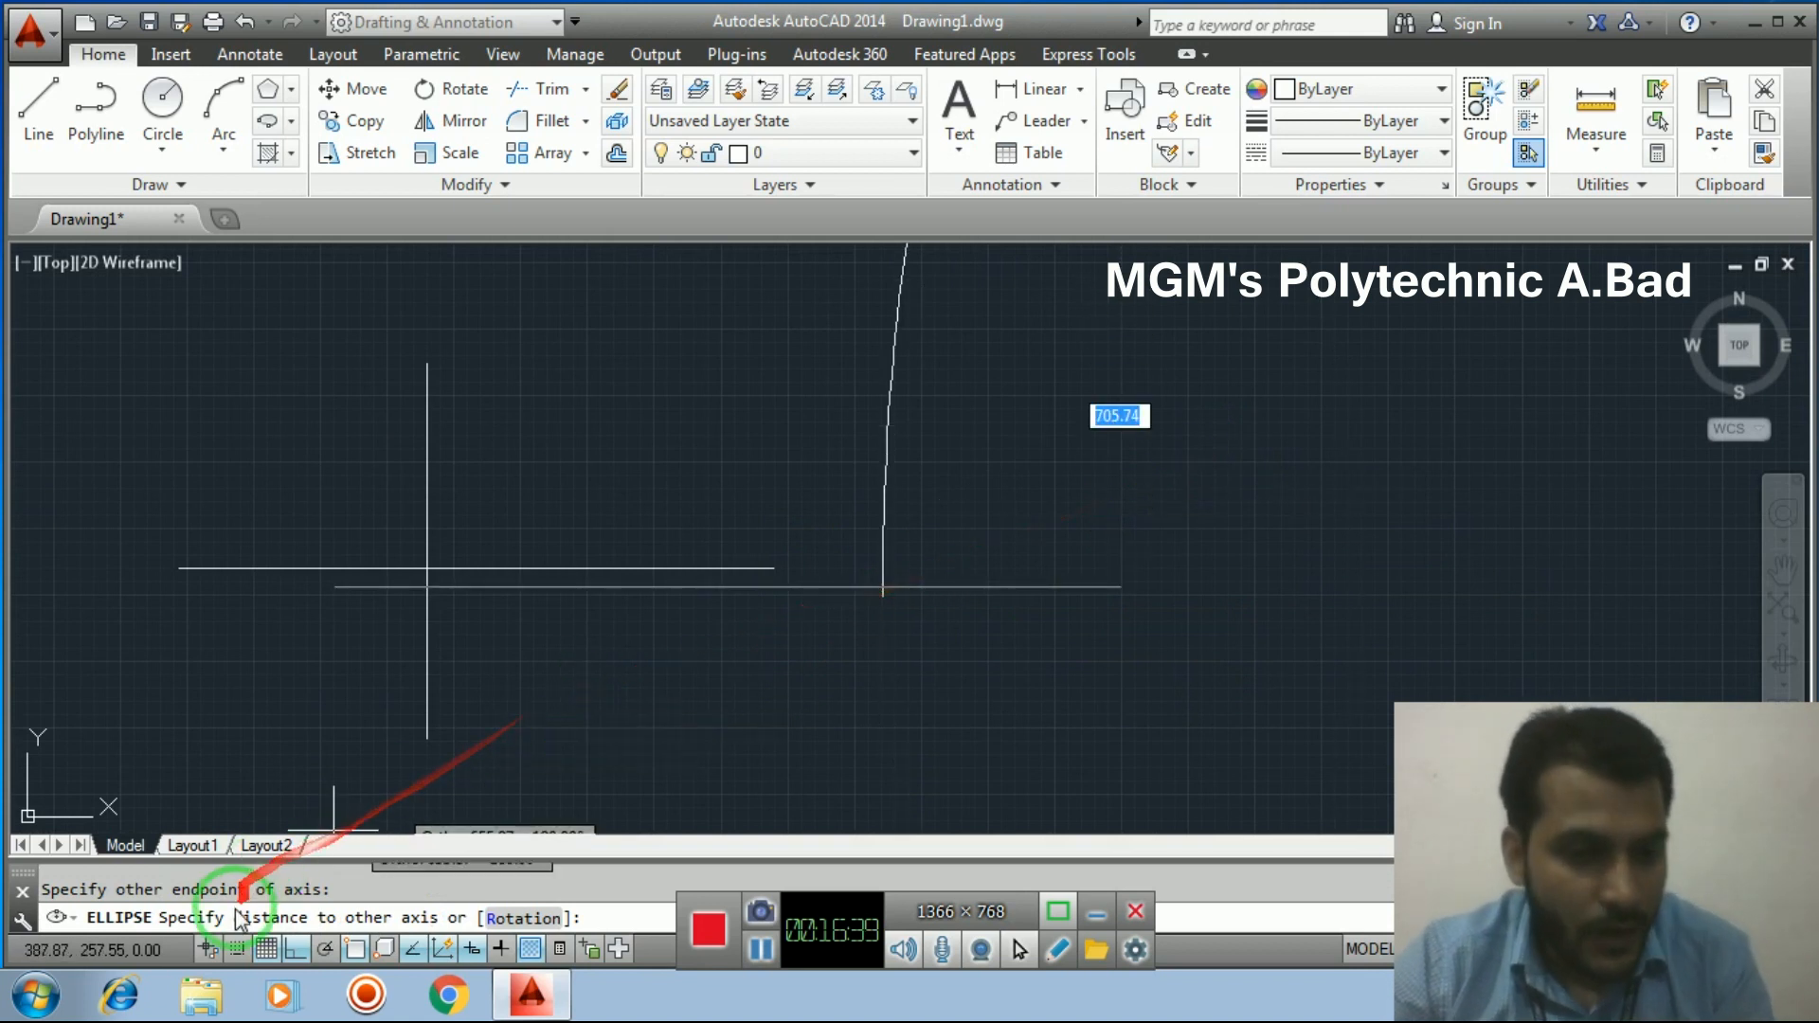
left_click(294, 948)
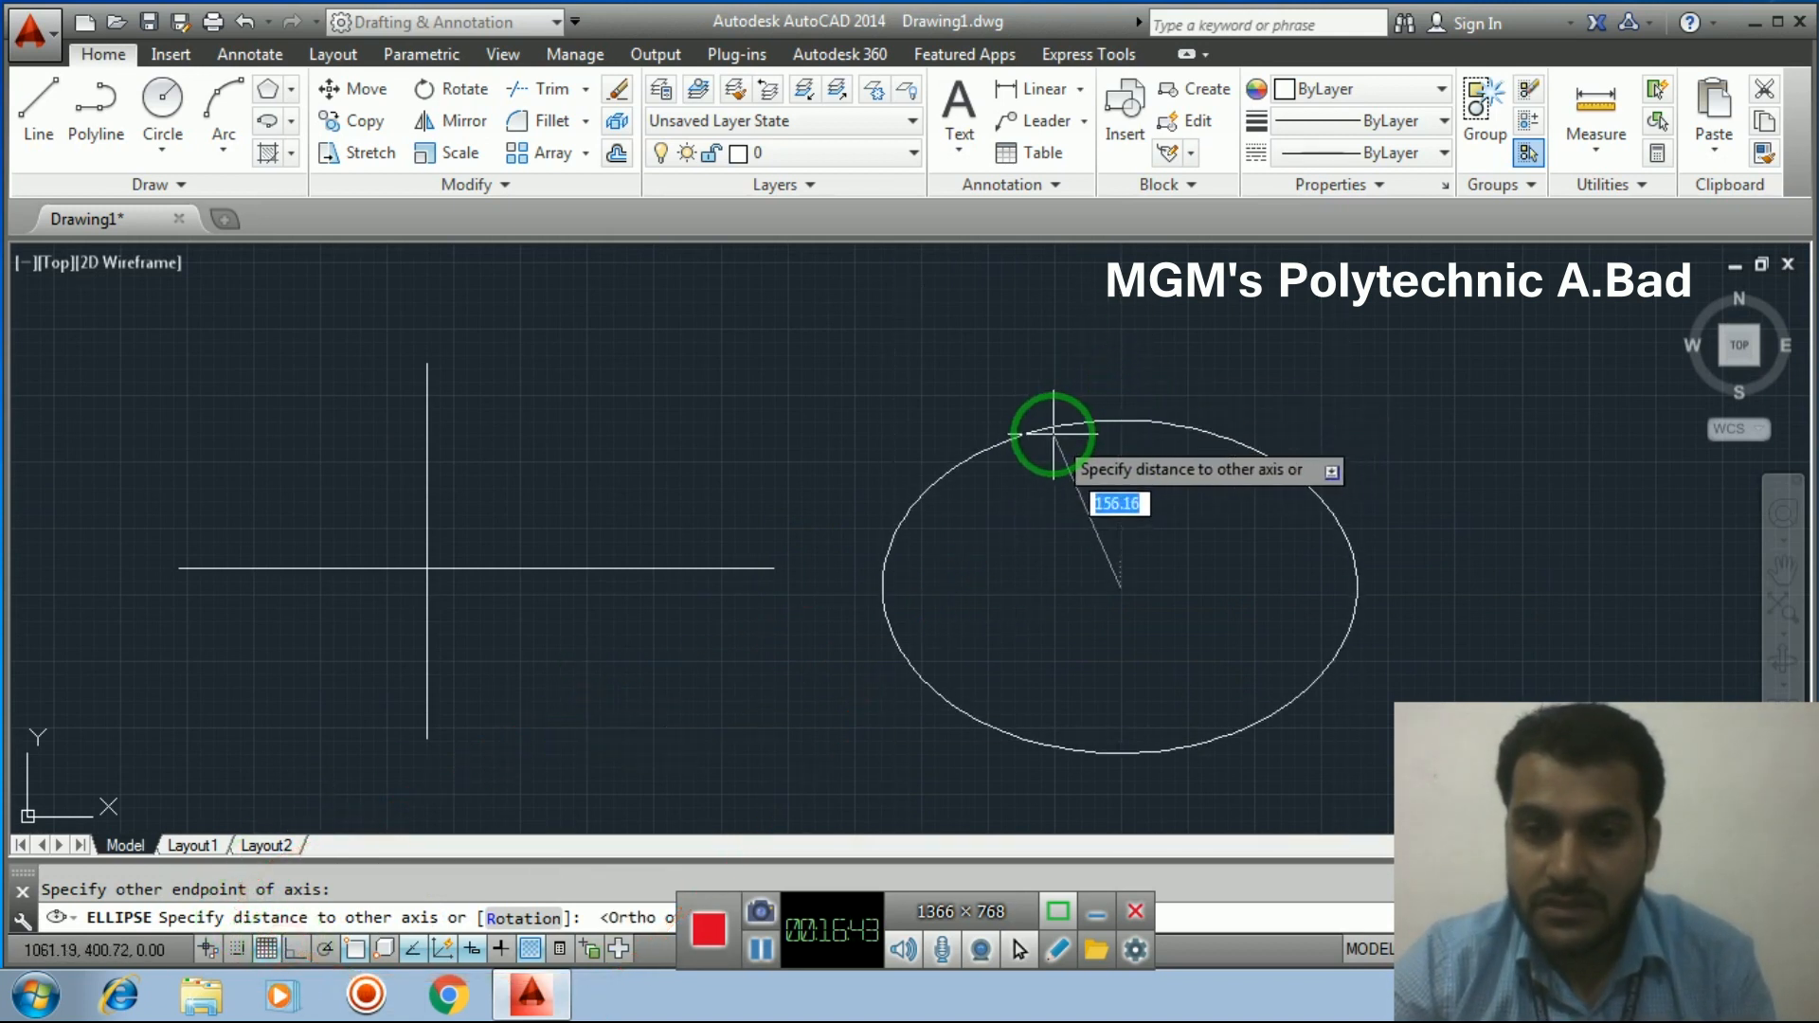
left_click(997, 419)
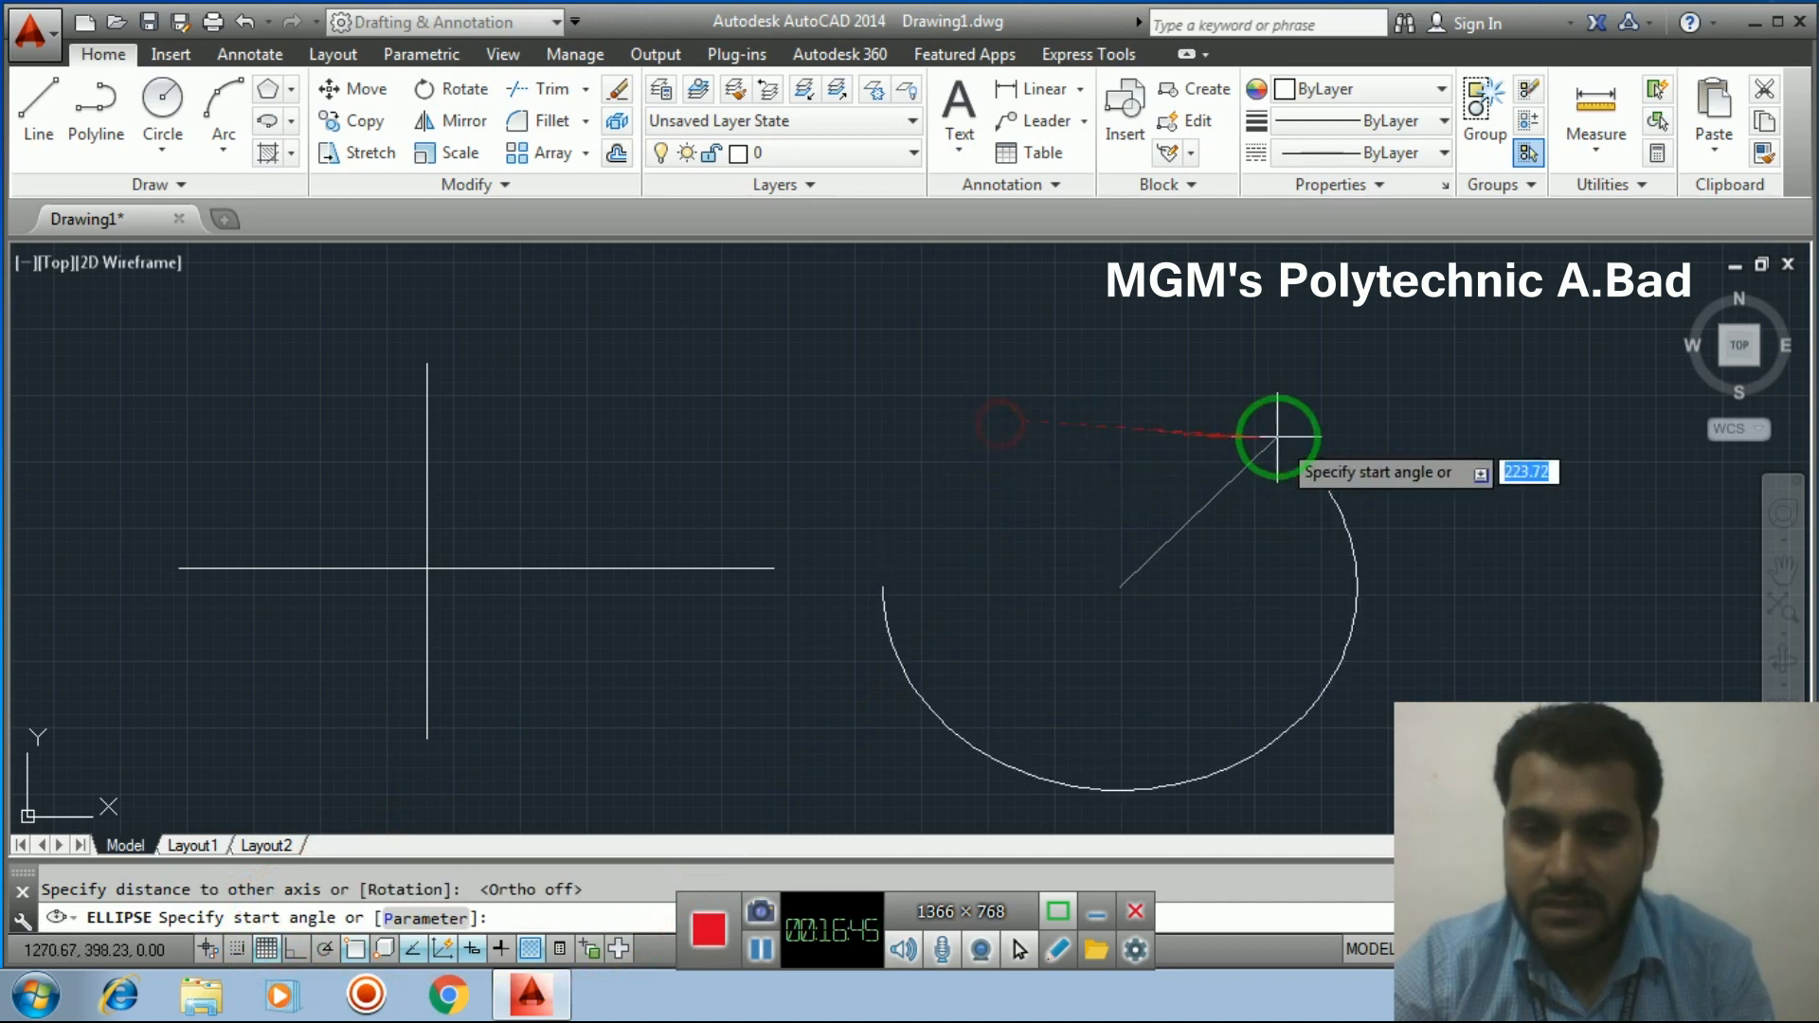
left_click(1392, 642)
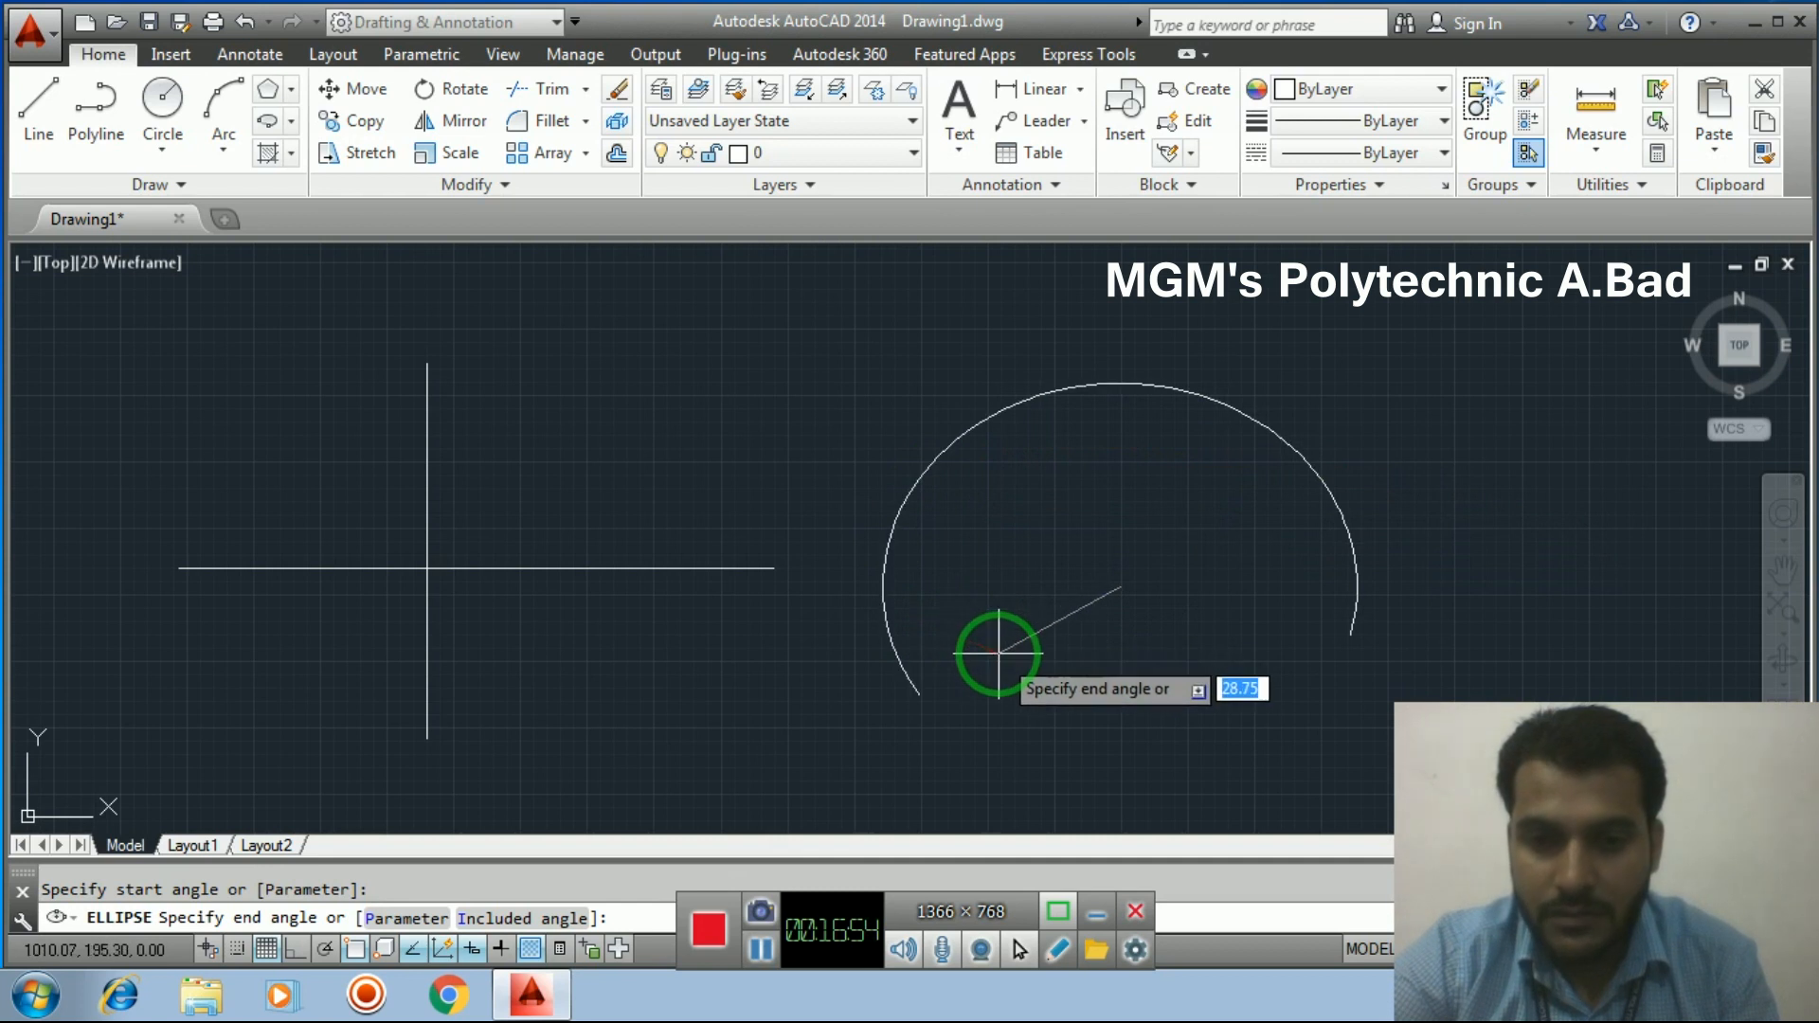
left_click(999, 654)
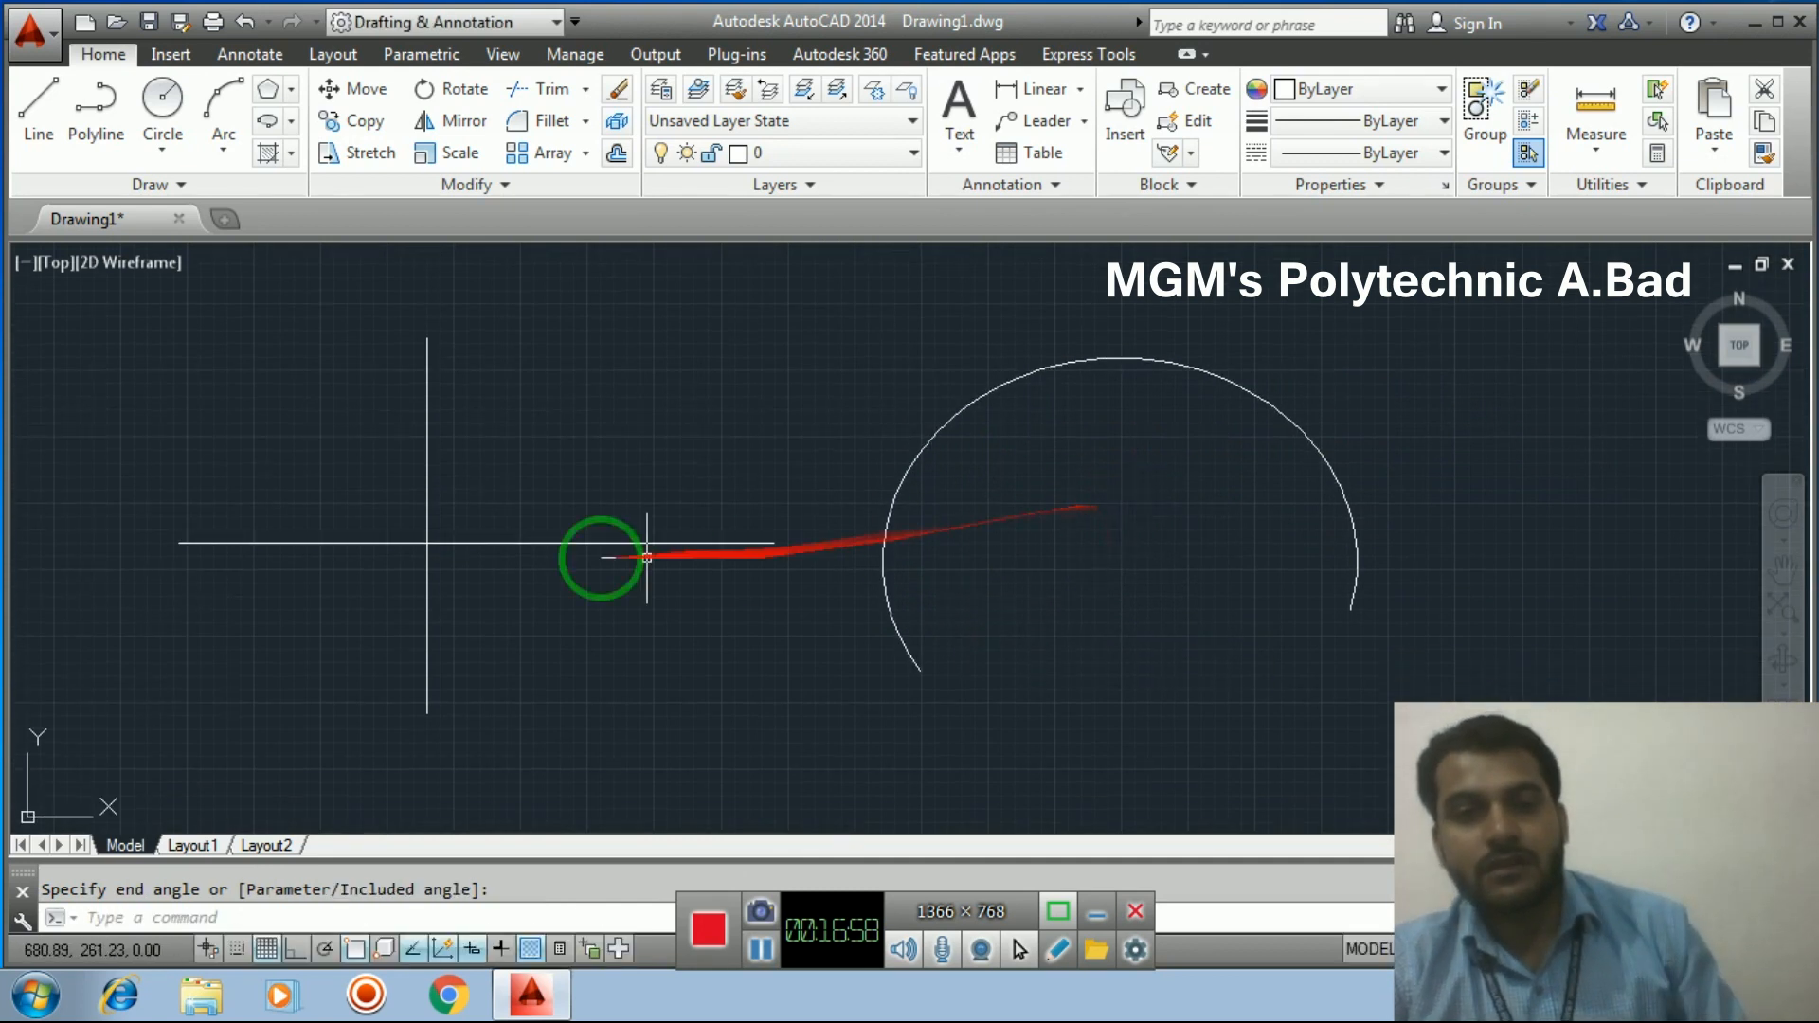
Select both crossing lines and the elliptical arc together and delete them
left_click(97, 308)
left_click(1360, 749)
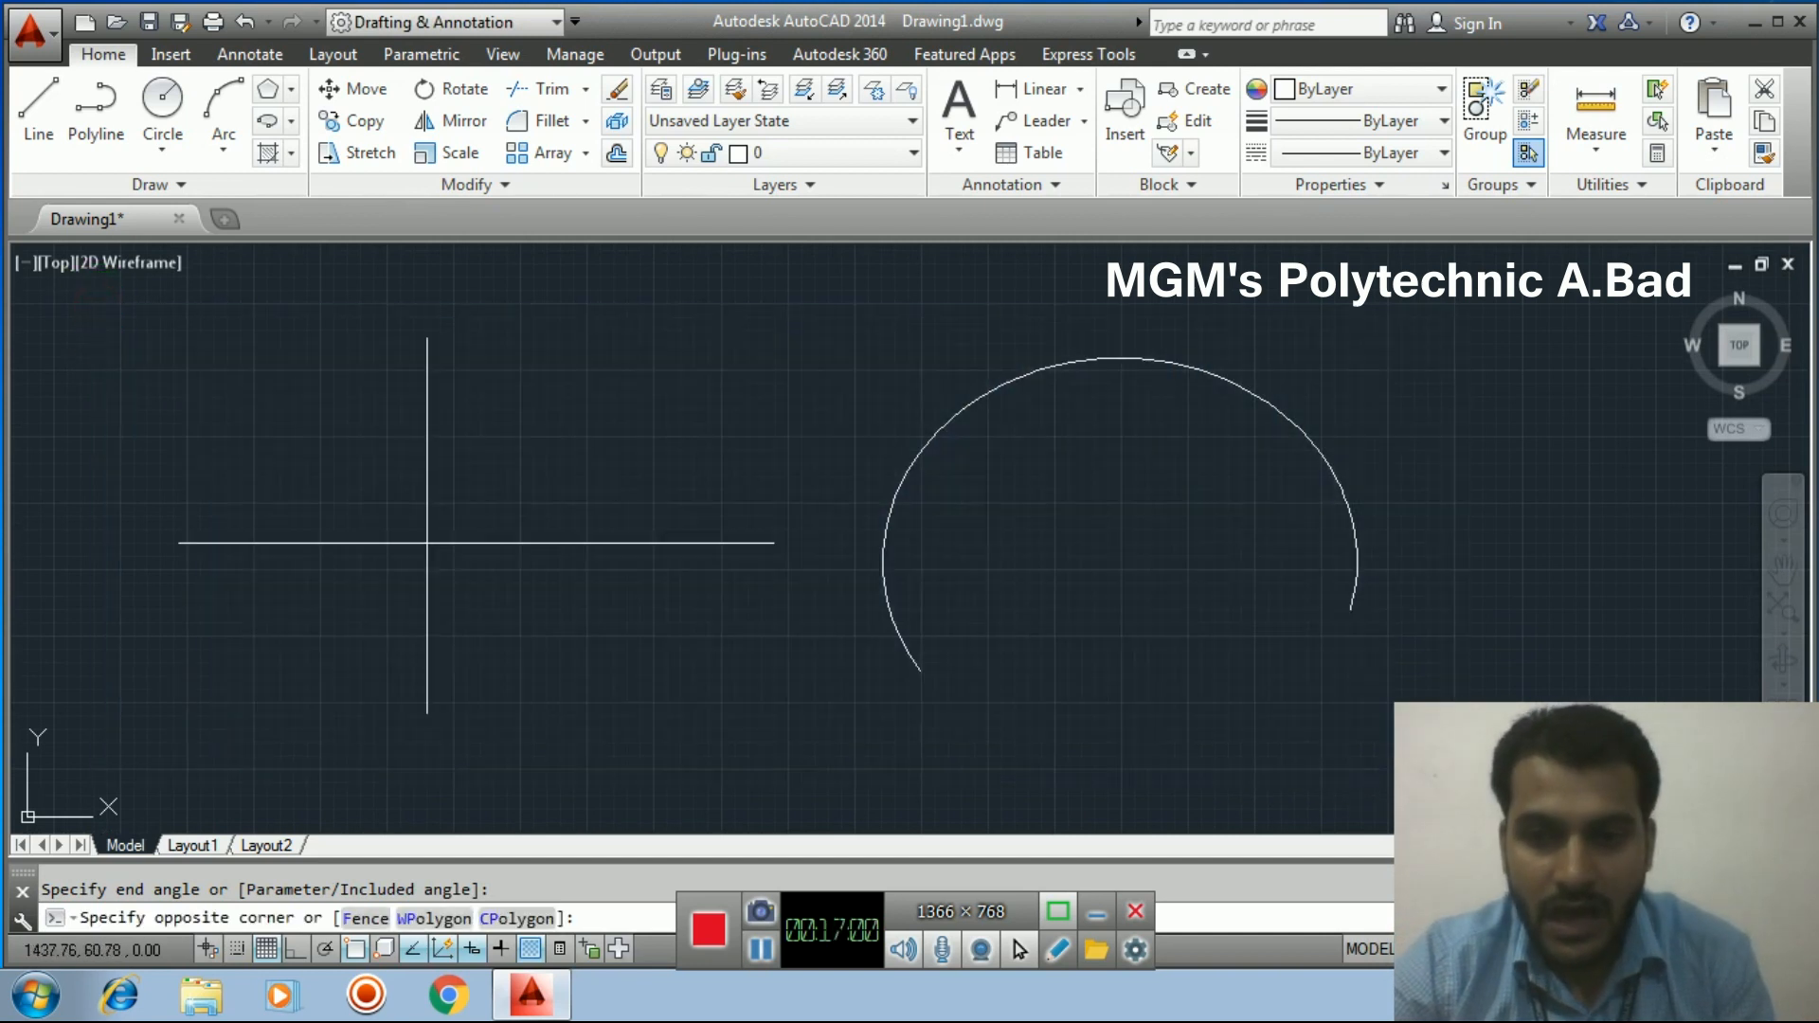
key("Delete")
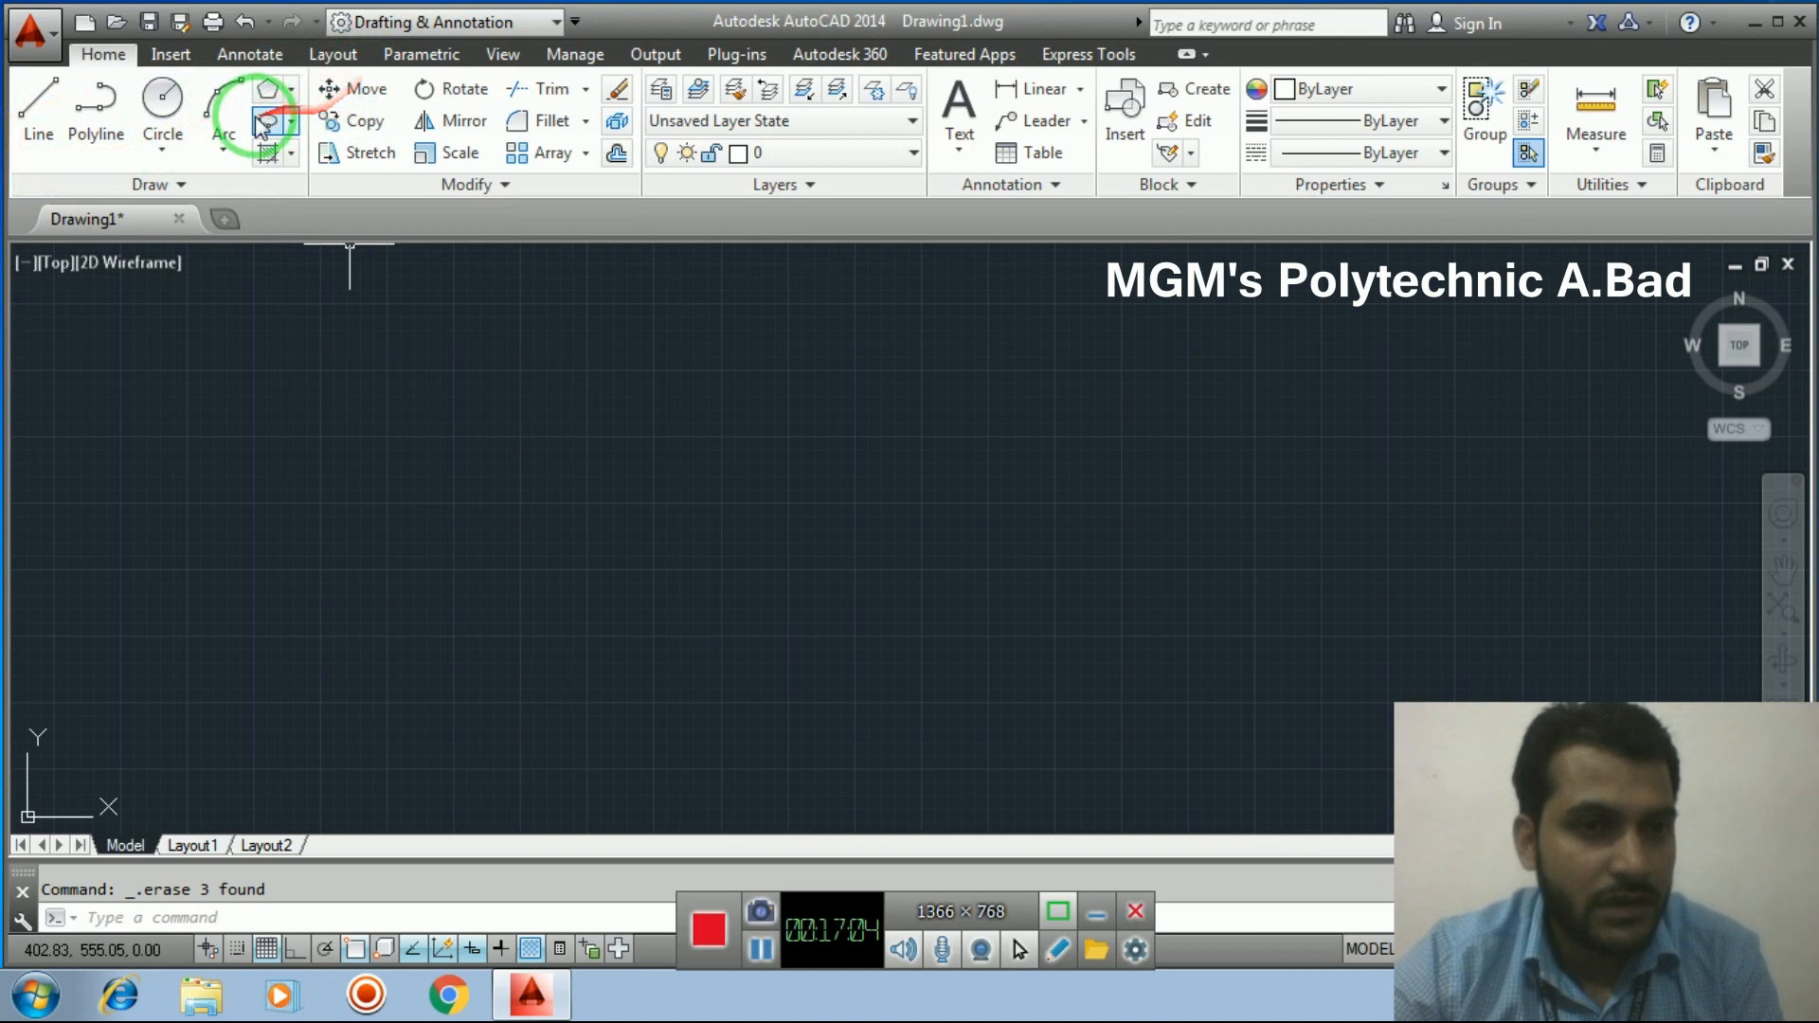
left_click(381, 434)
left_click(563, 571)
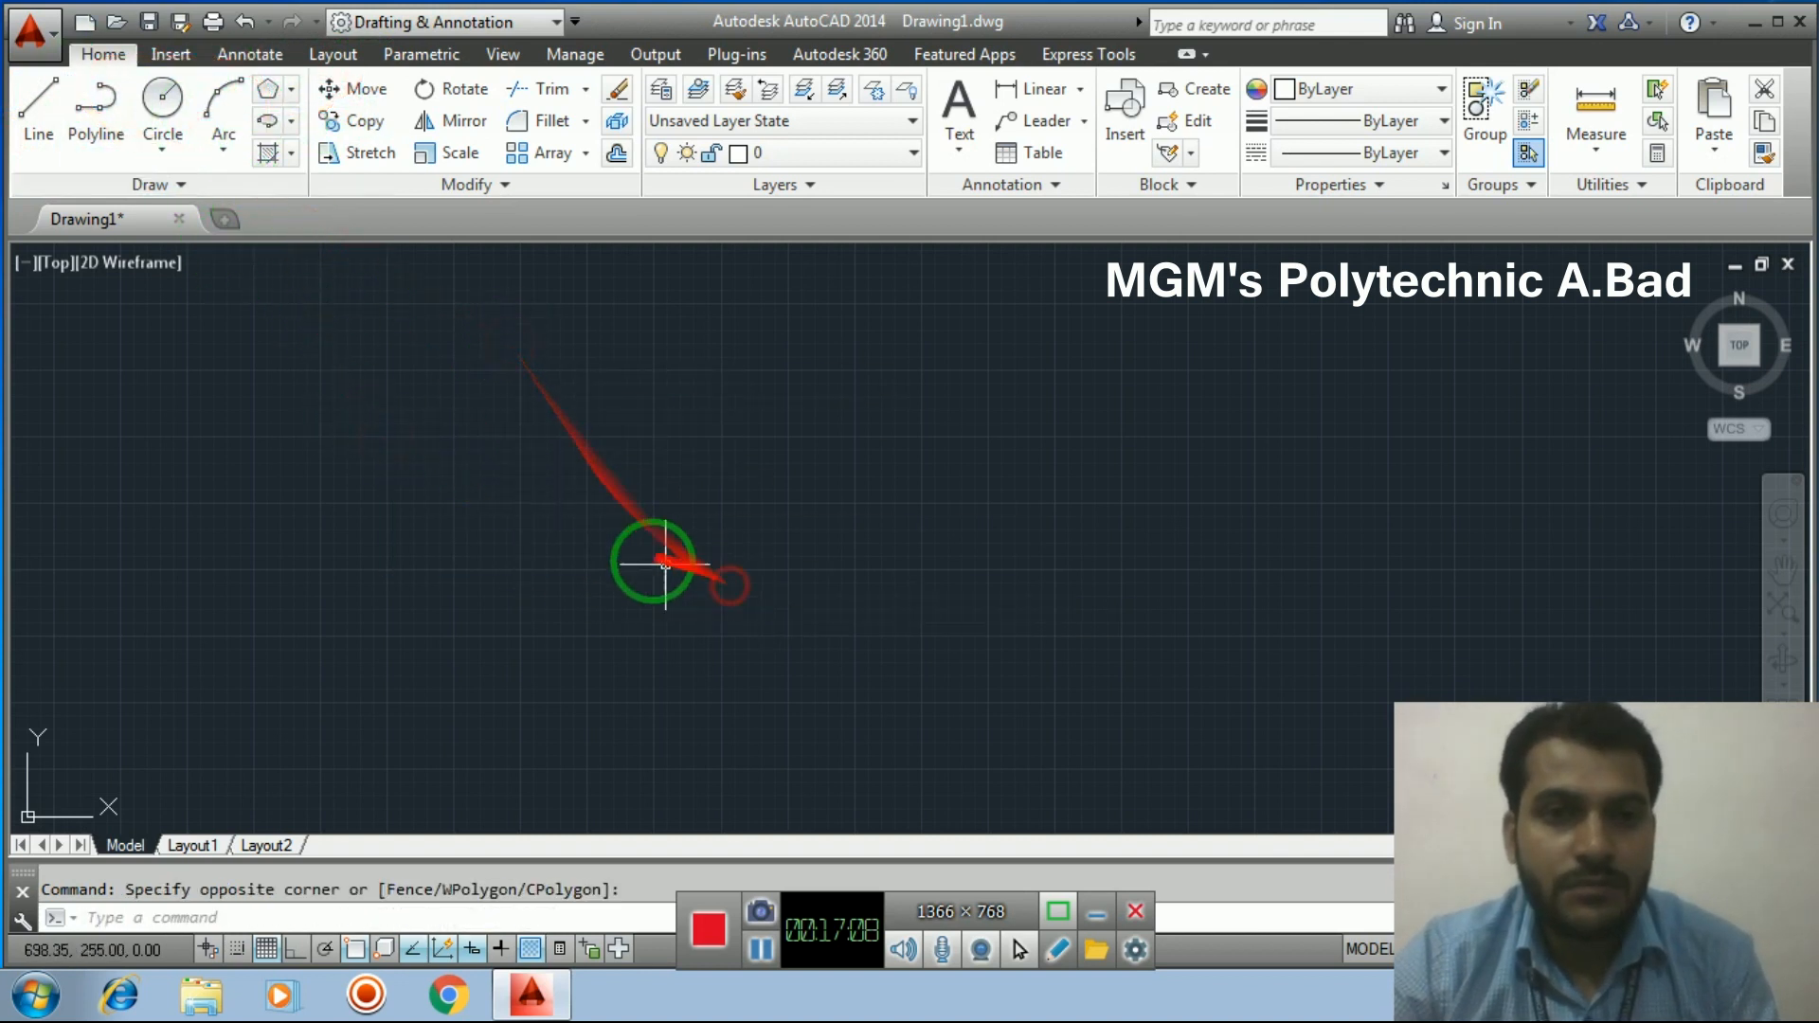
left_click(224, 154)
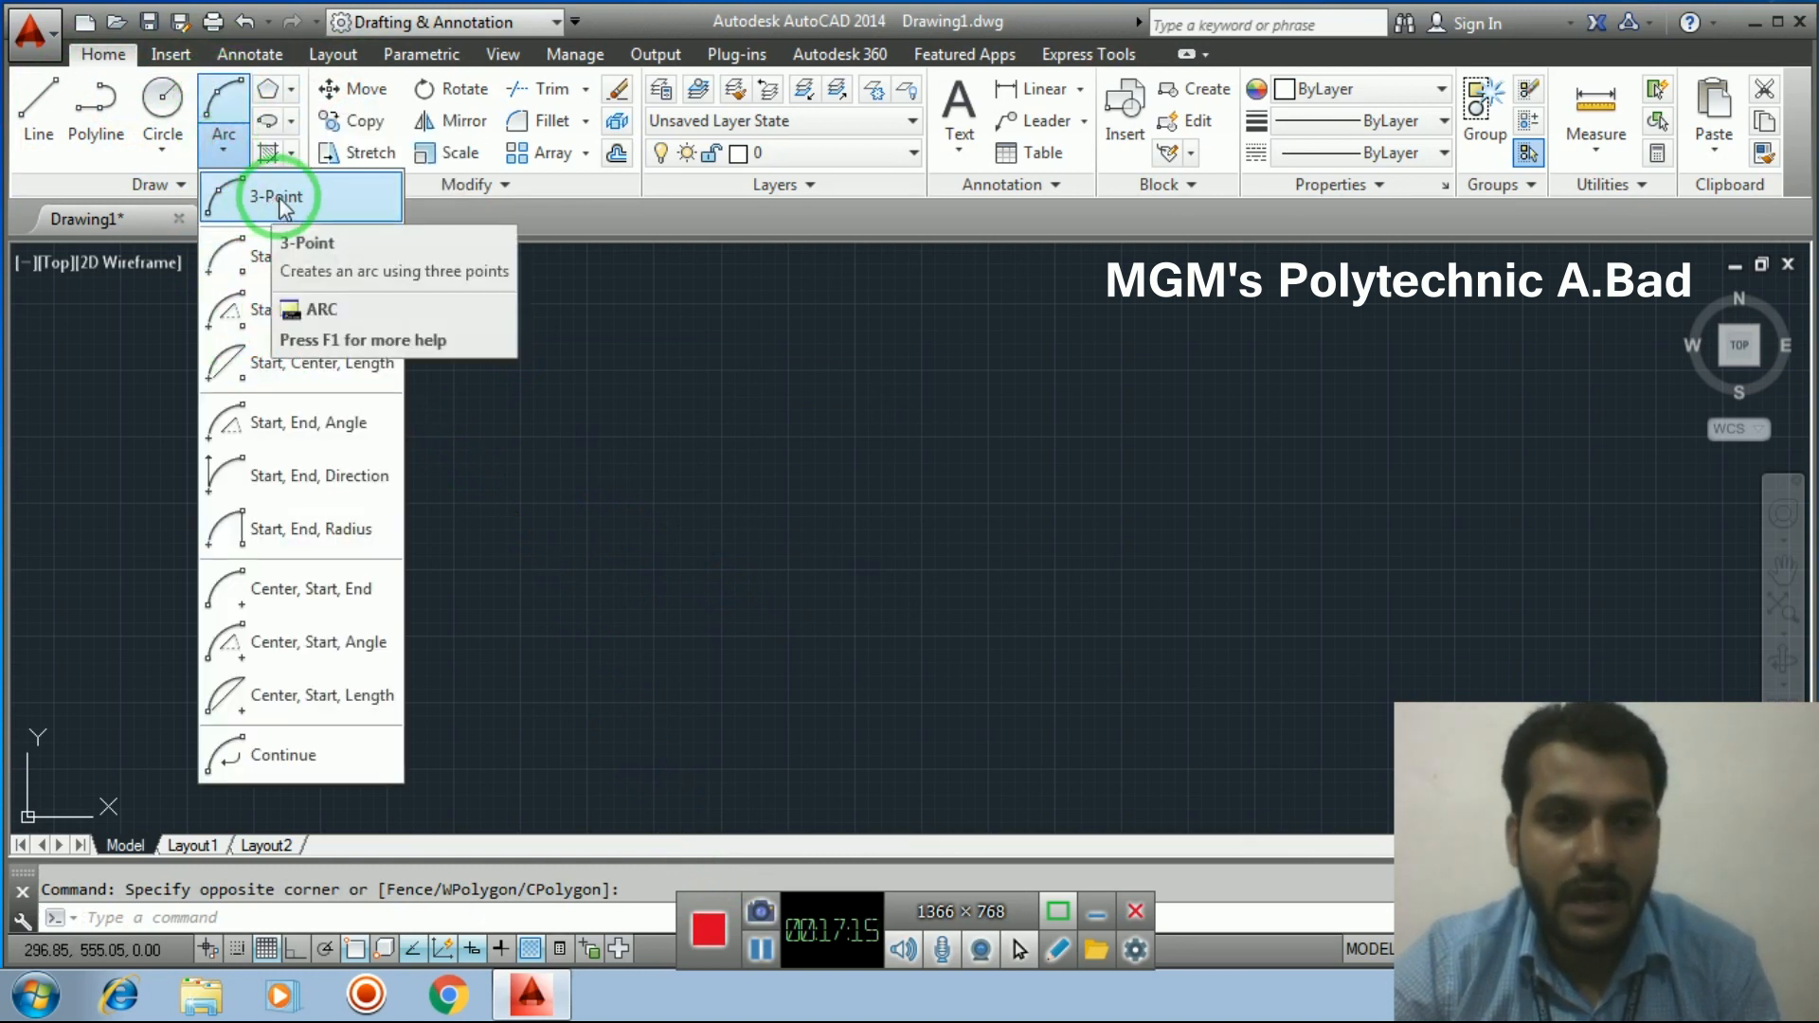
left_click(635, 396)
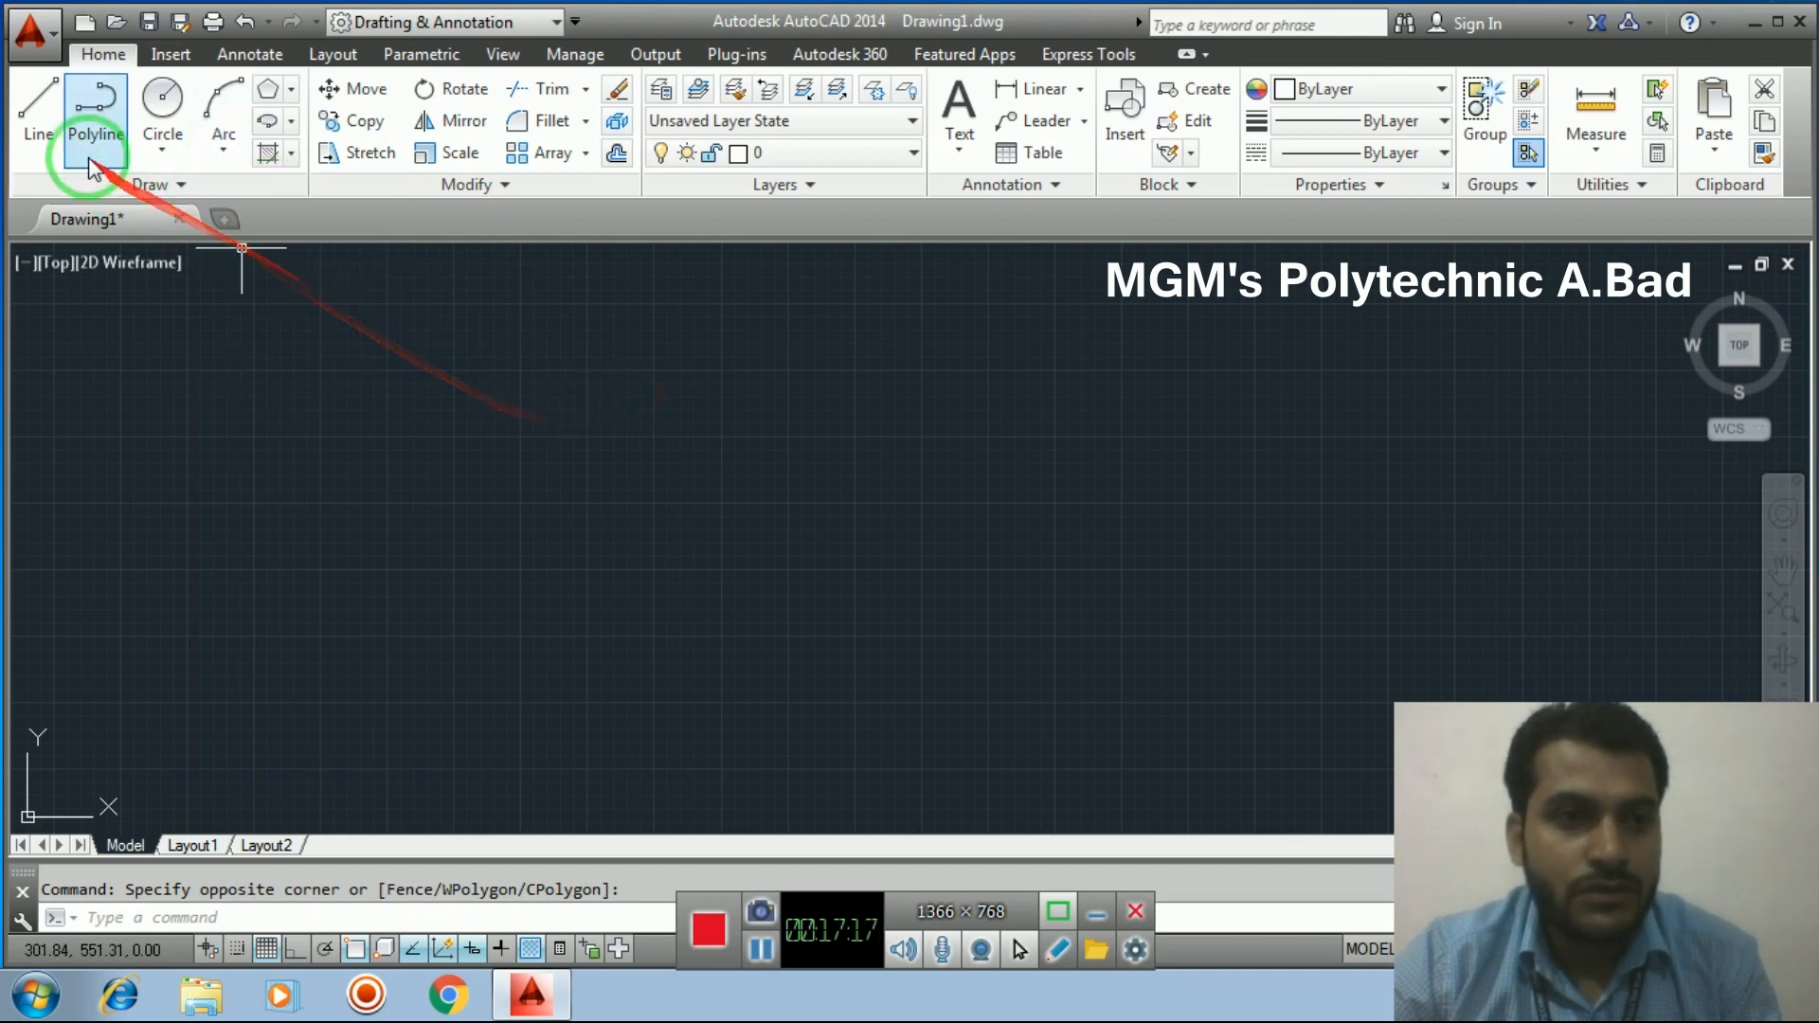
With Ortho on, draw two connected lines forming an L: 200 downward, then 200 to the right
left_click(36, 128)
left_click(716, 390)
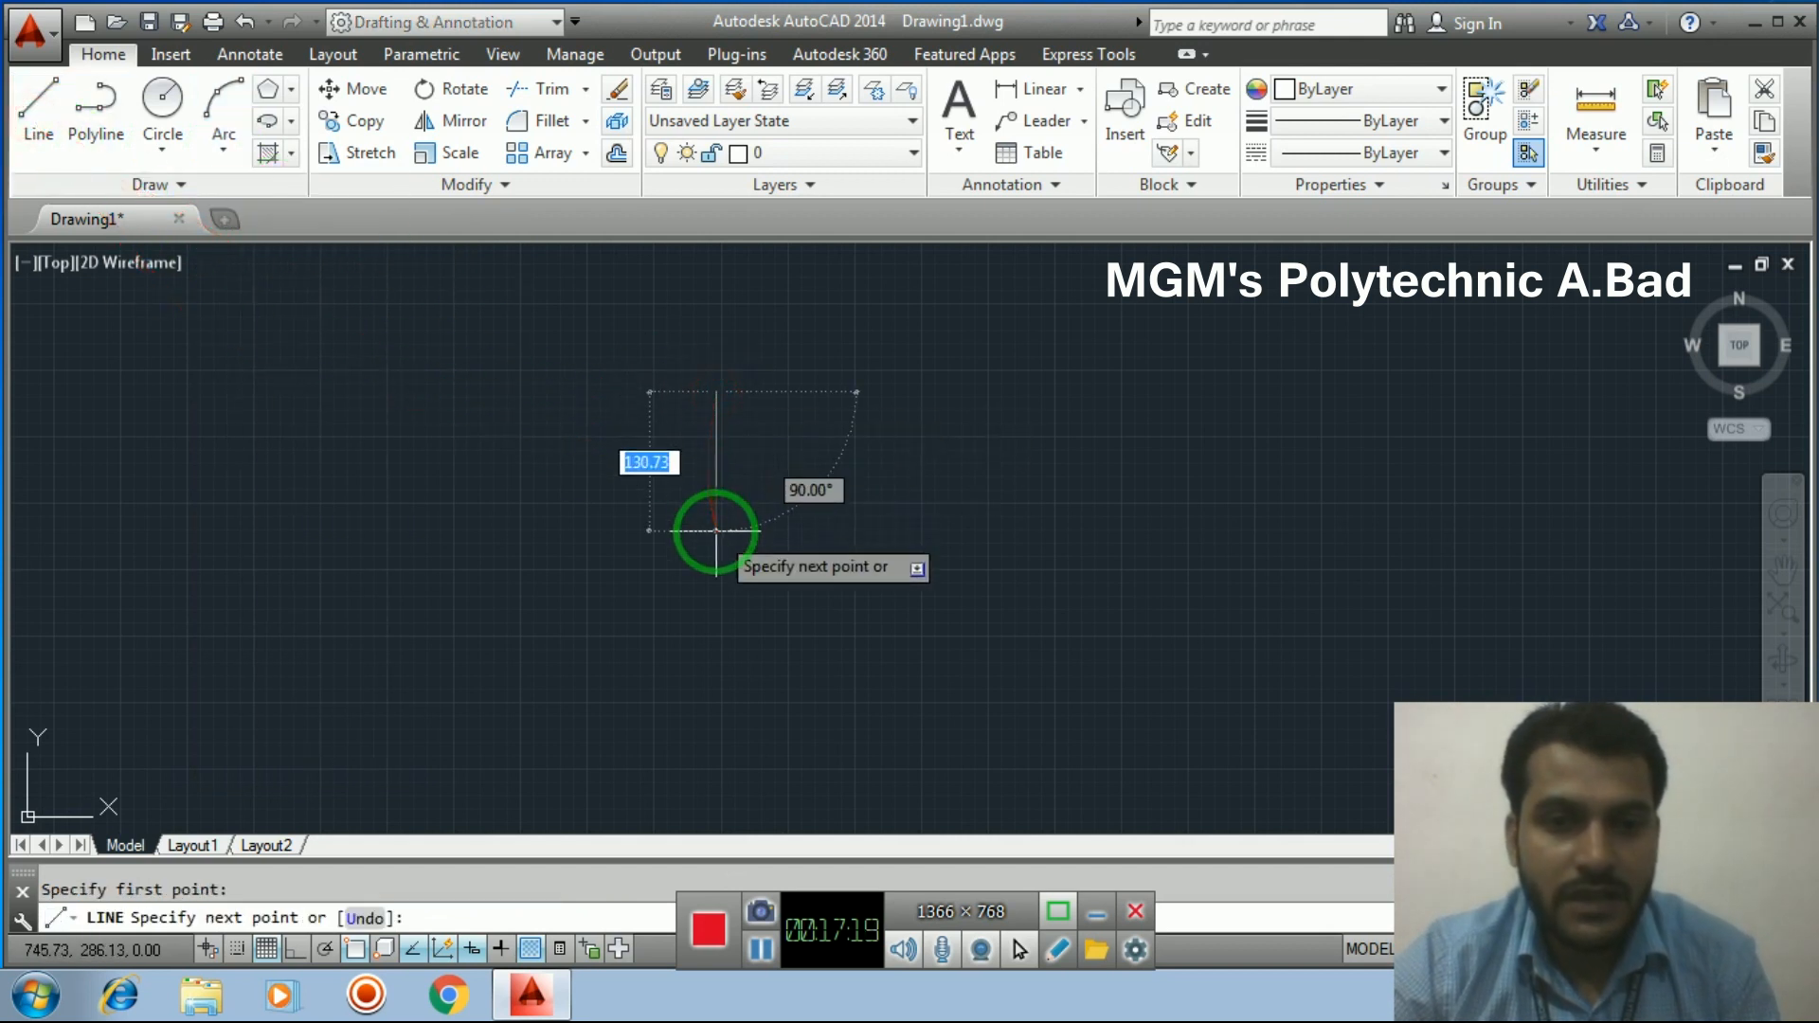
left_click(294, 949)
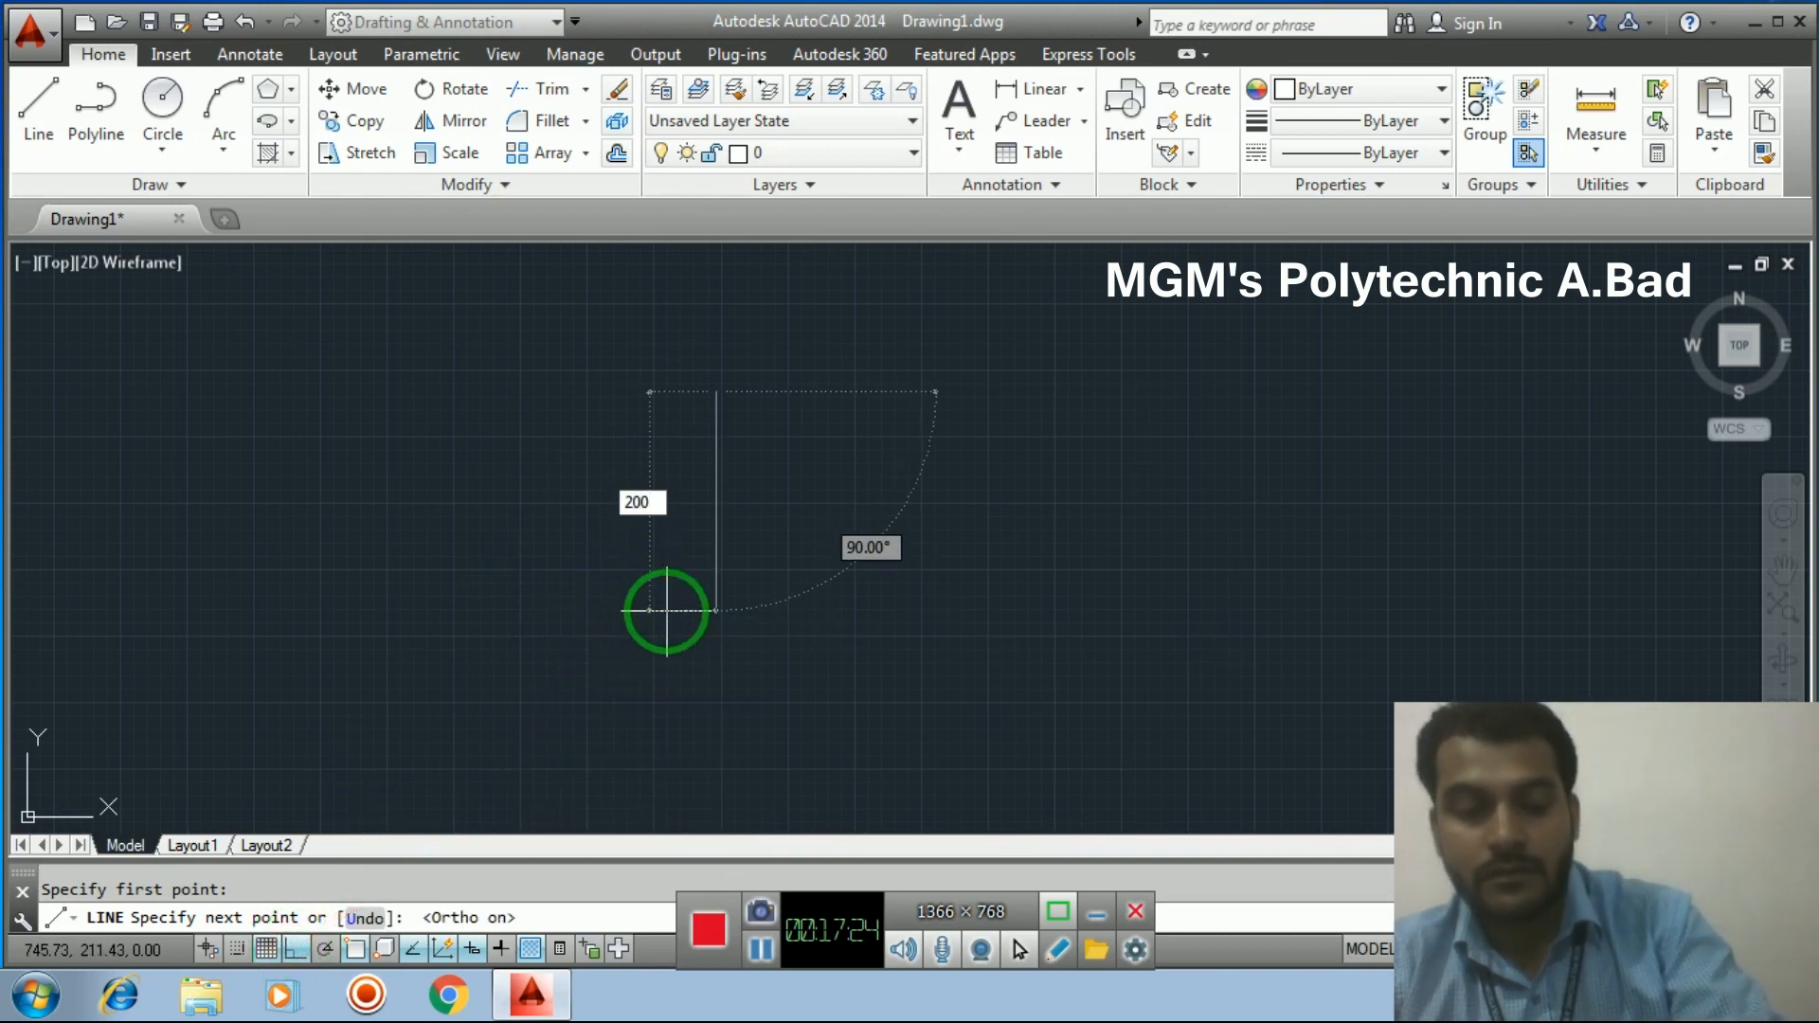
key("Return")
type("200")
key("Return")
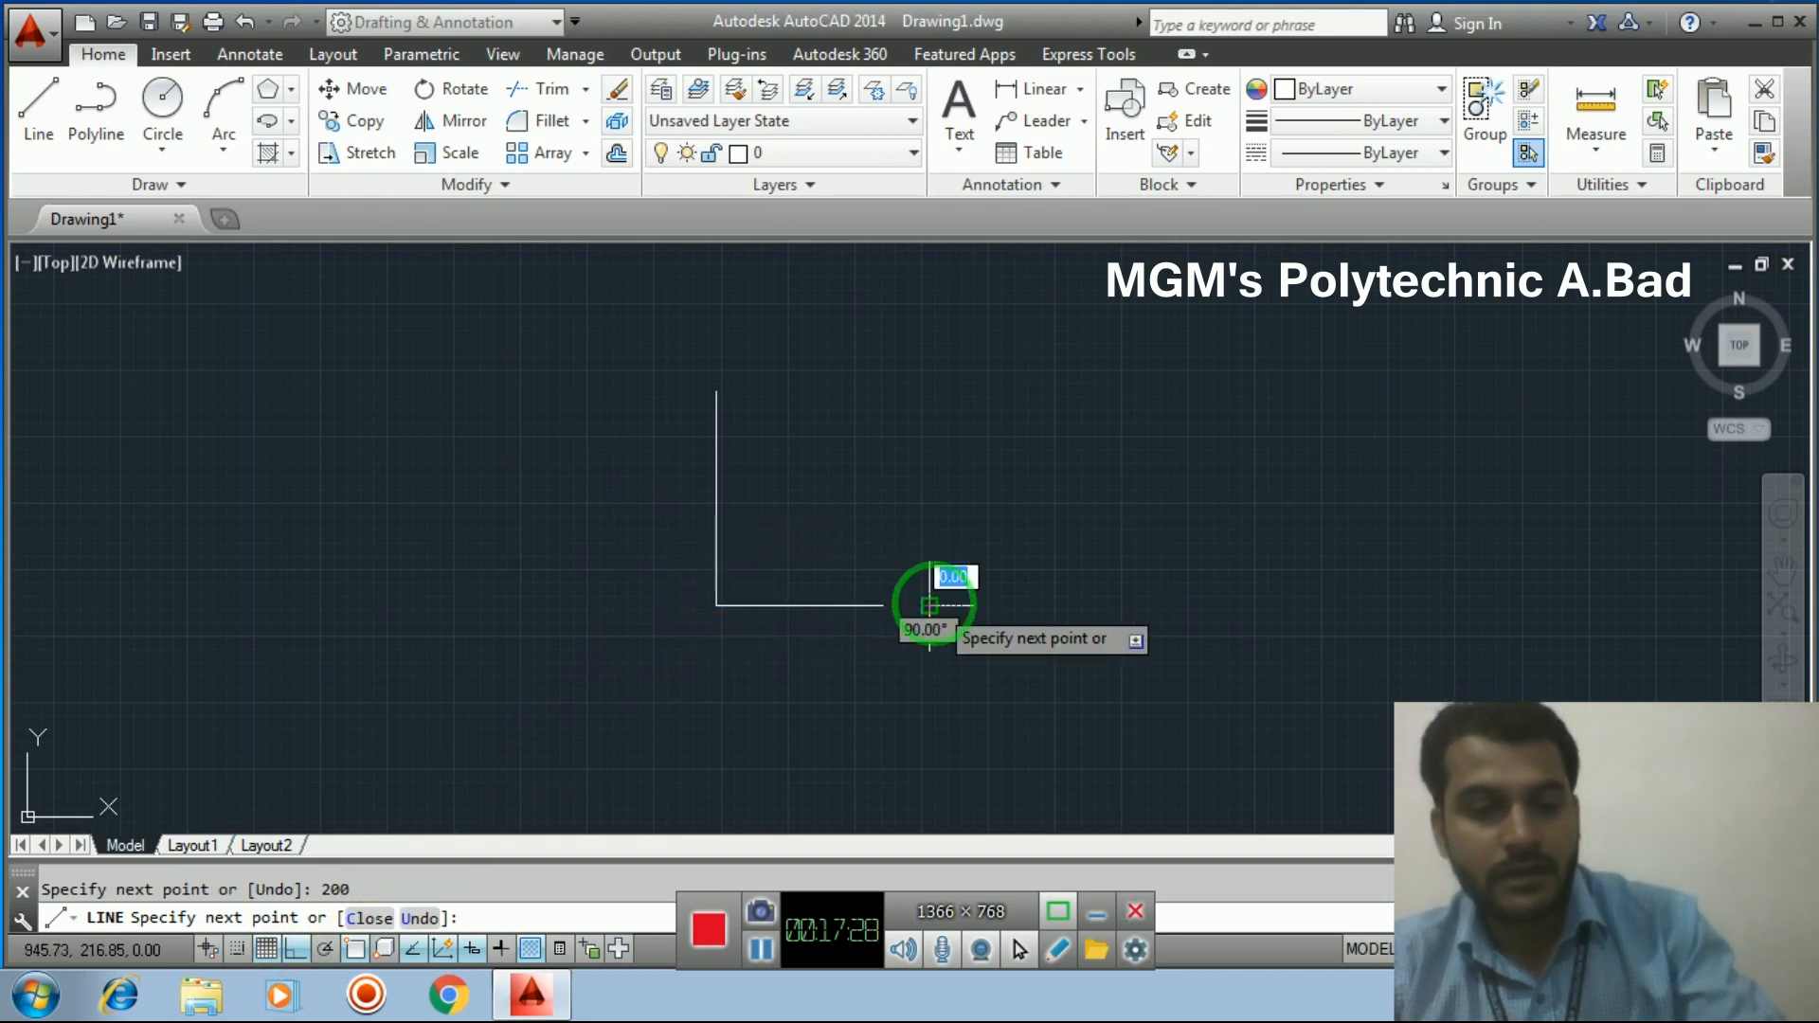
key("Escape")
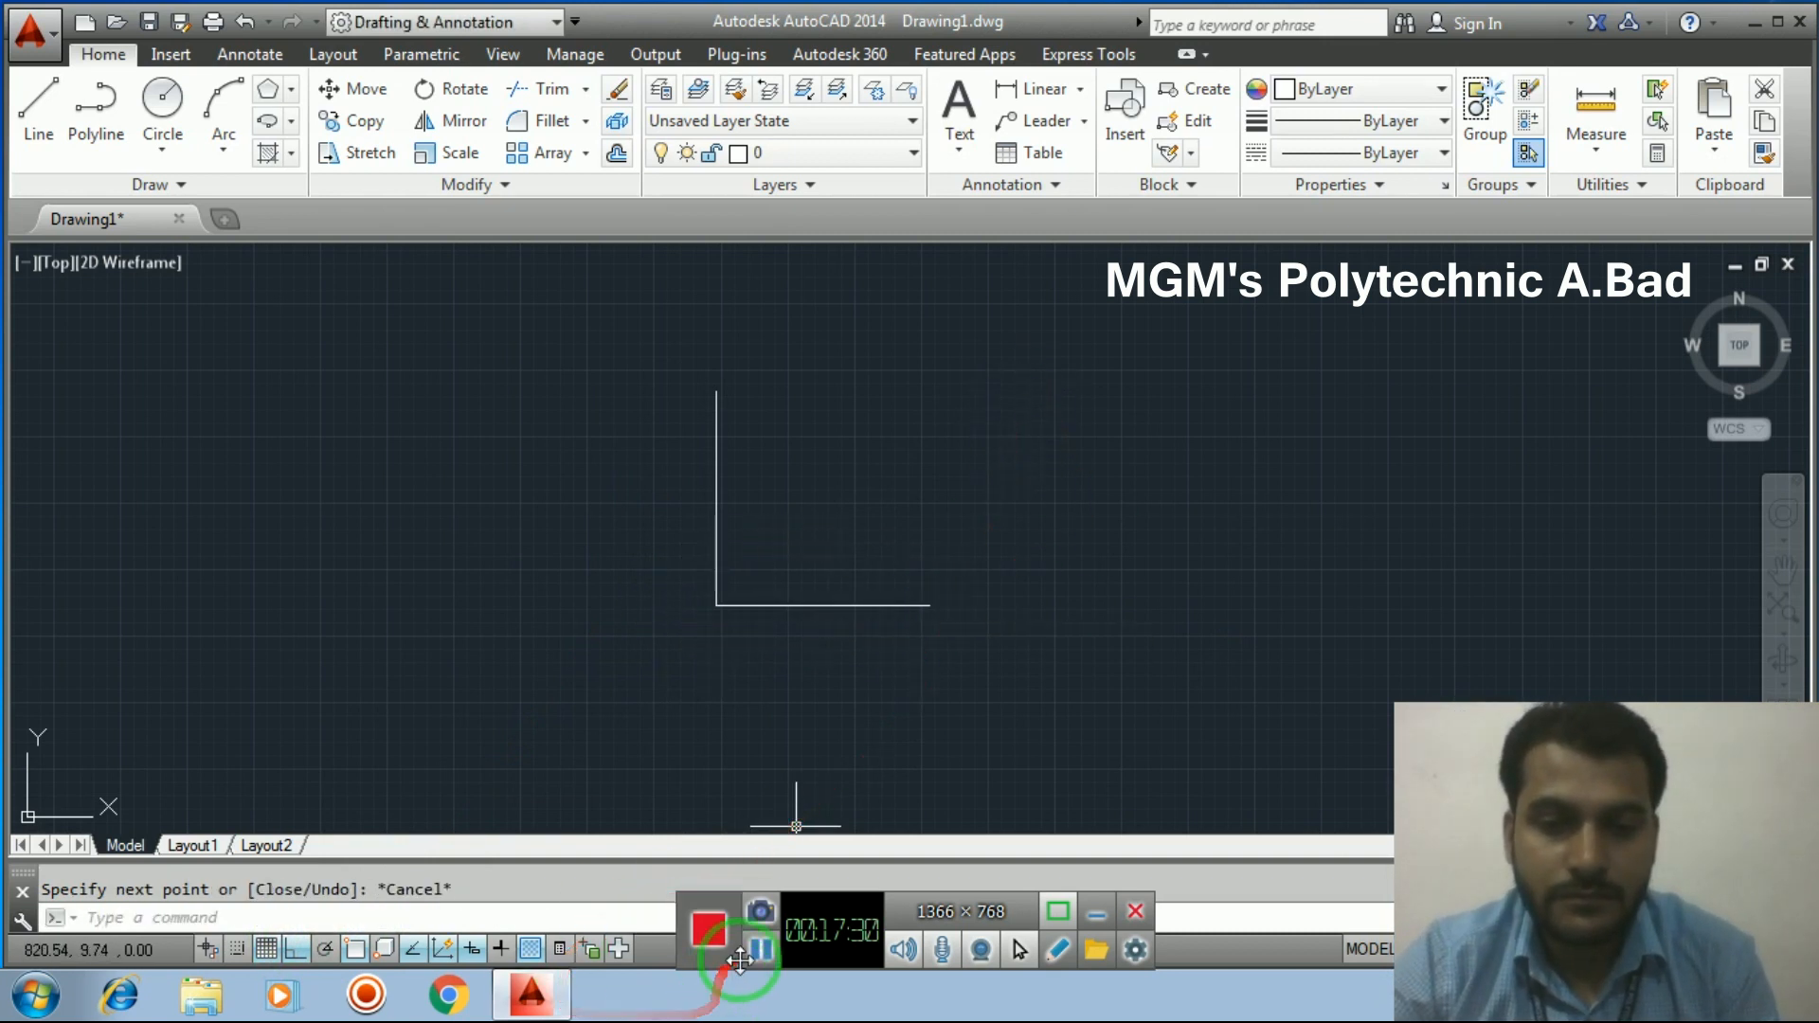
With Ortho off, draw a 3-Point arc from the vertical line's top end through an outward-bulging point to the horizontal line's right end
left_click(983, 521)
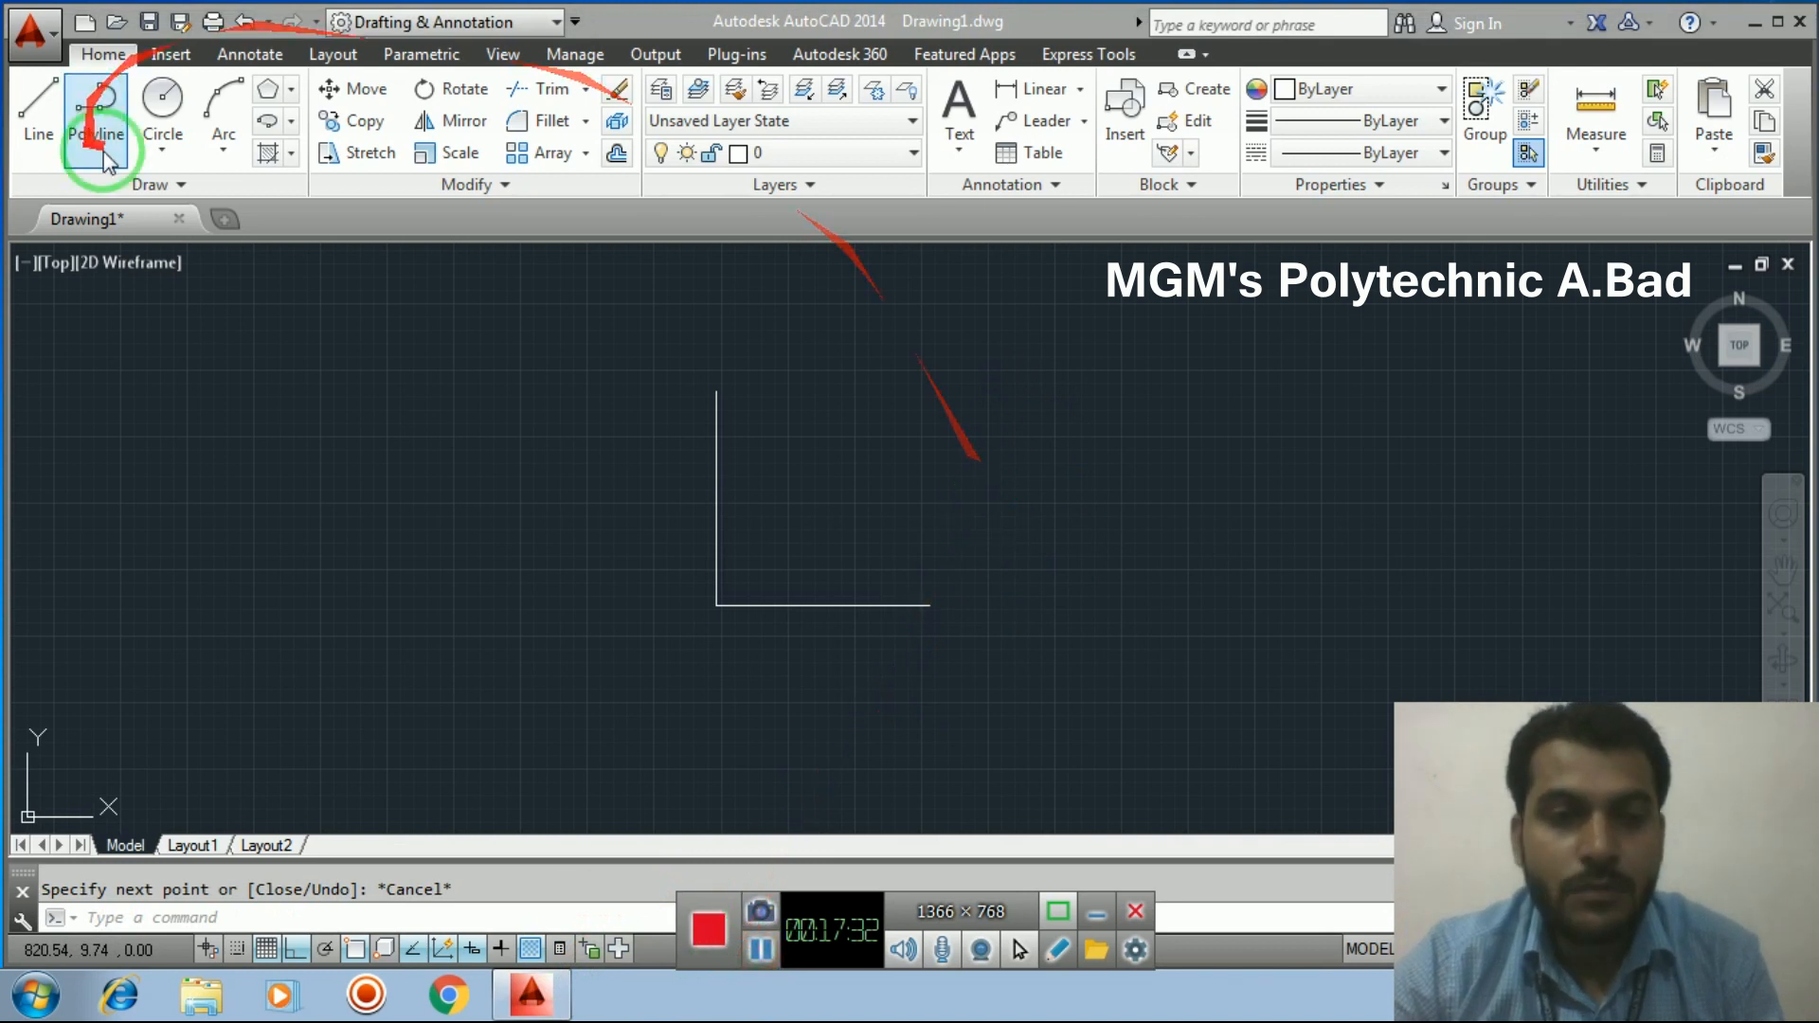
left_click(224, 149)
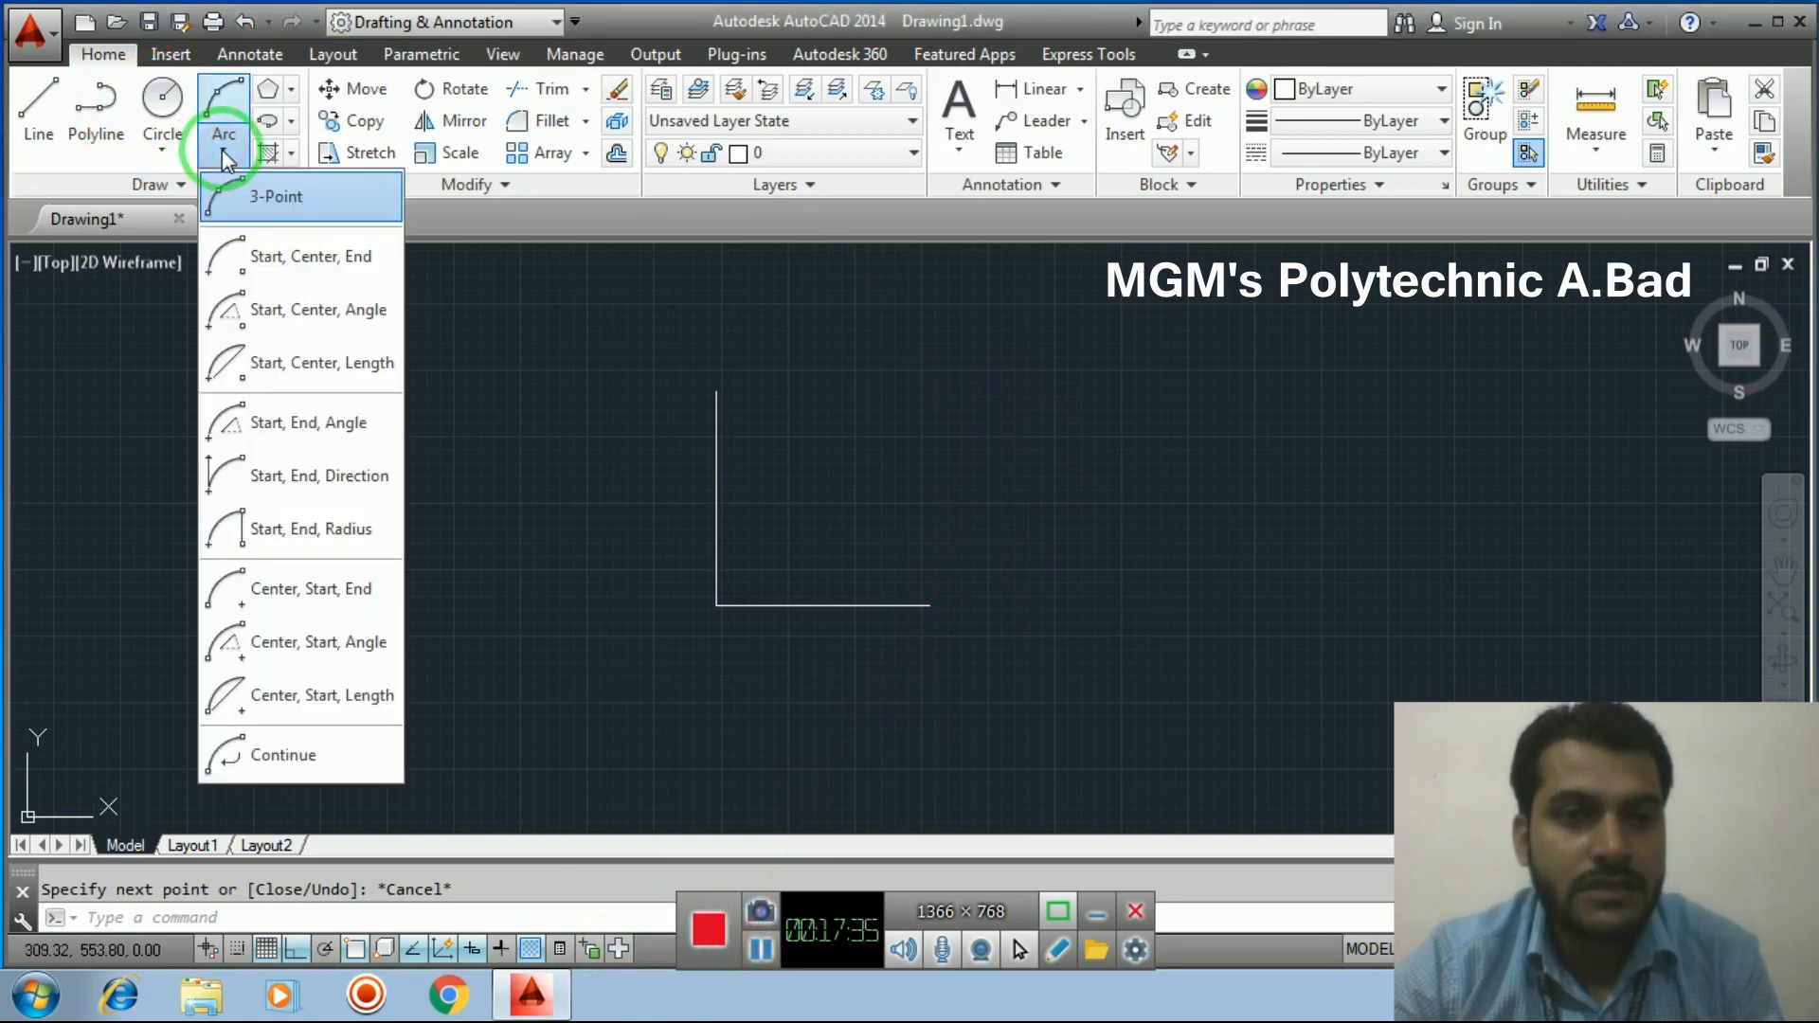
left_click(274, 200)
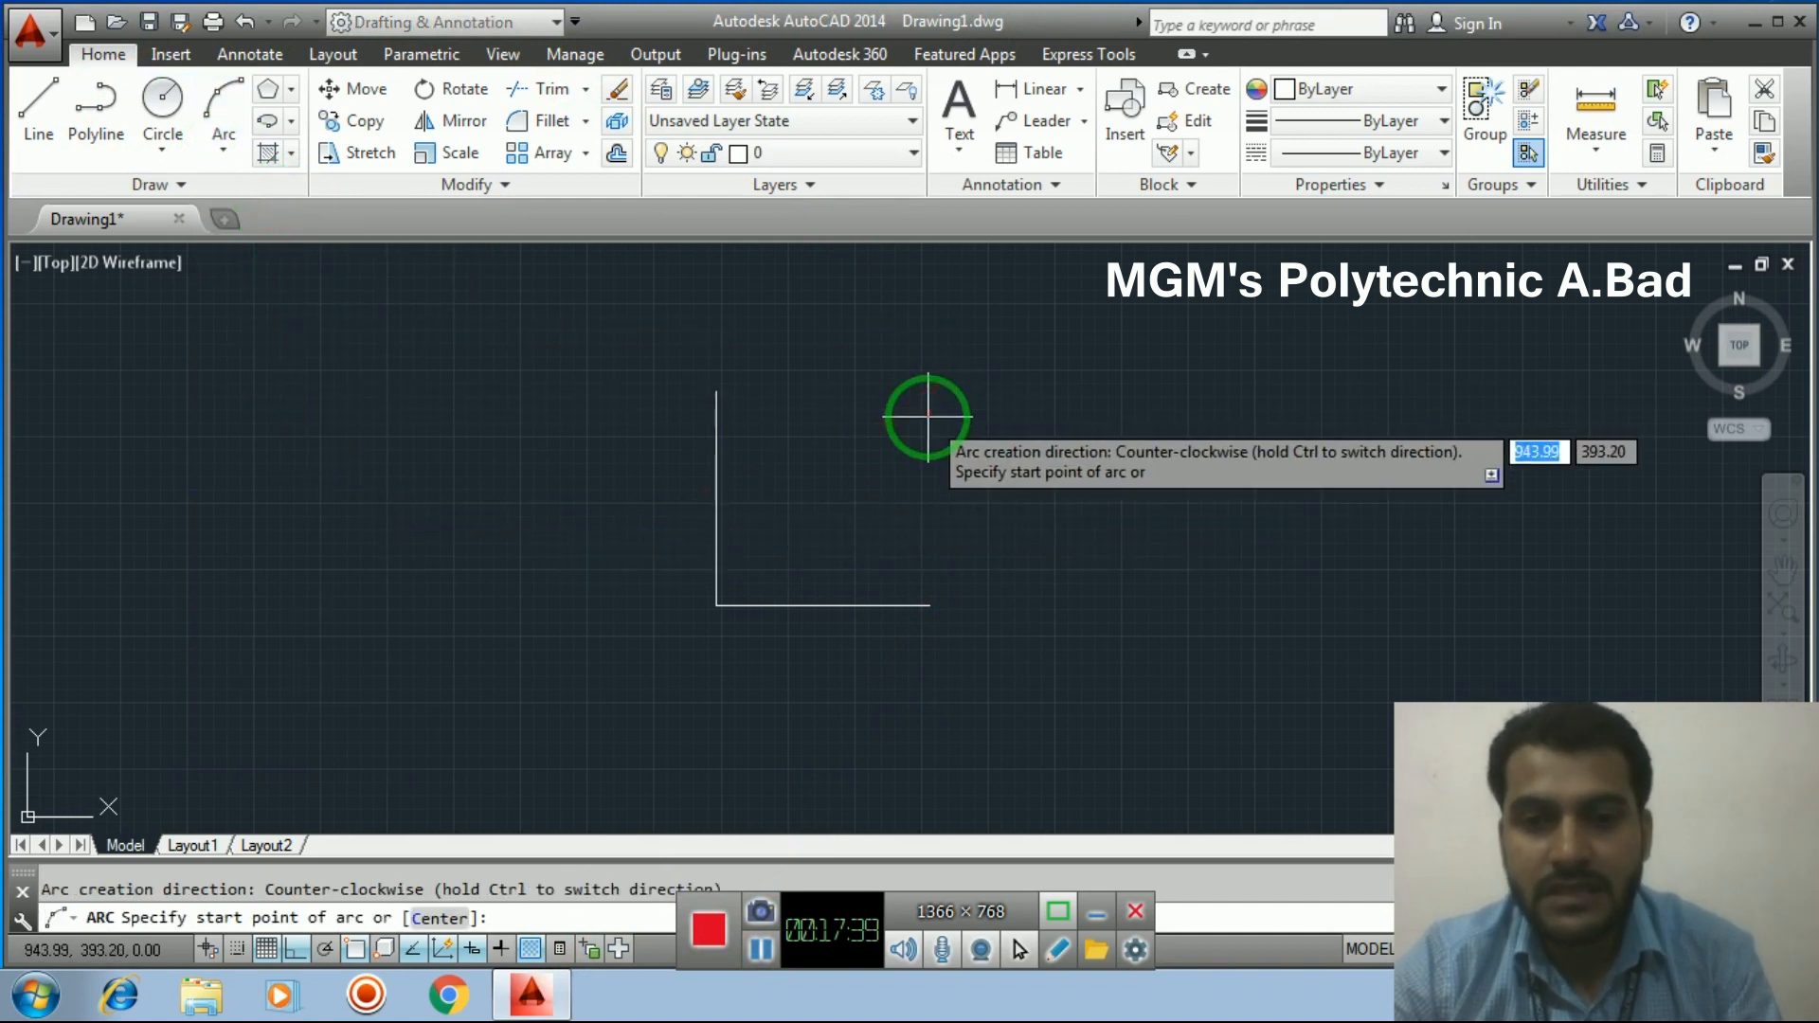
left_click(718, 392)
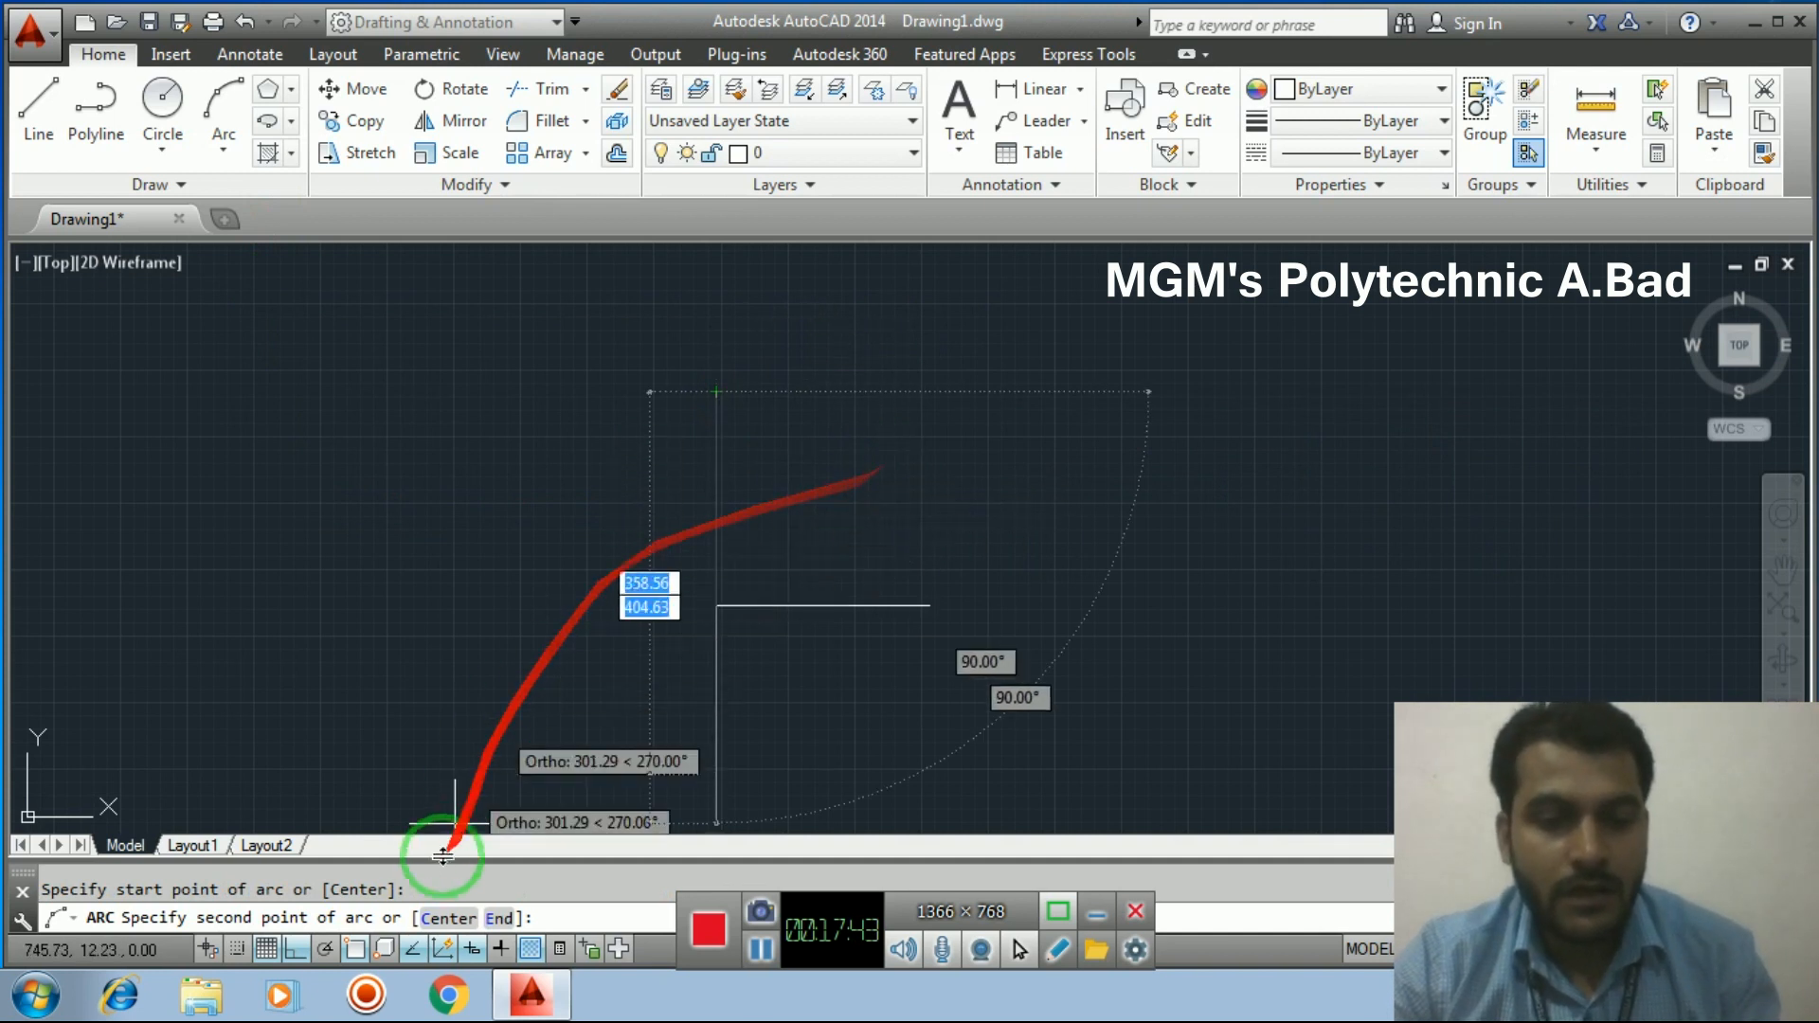
left_click(297, 951)
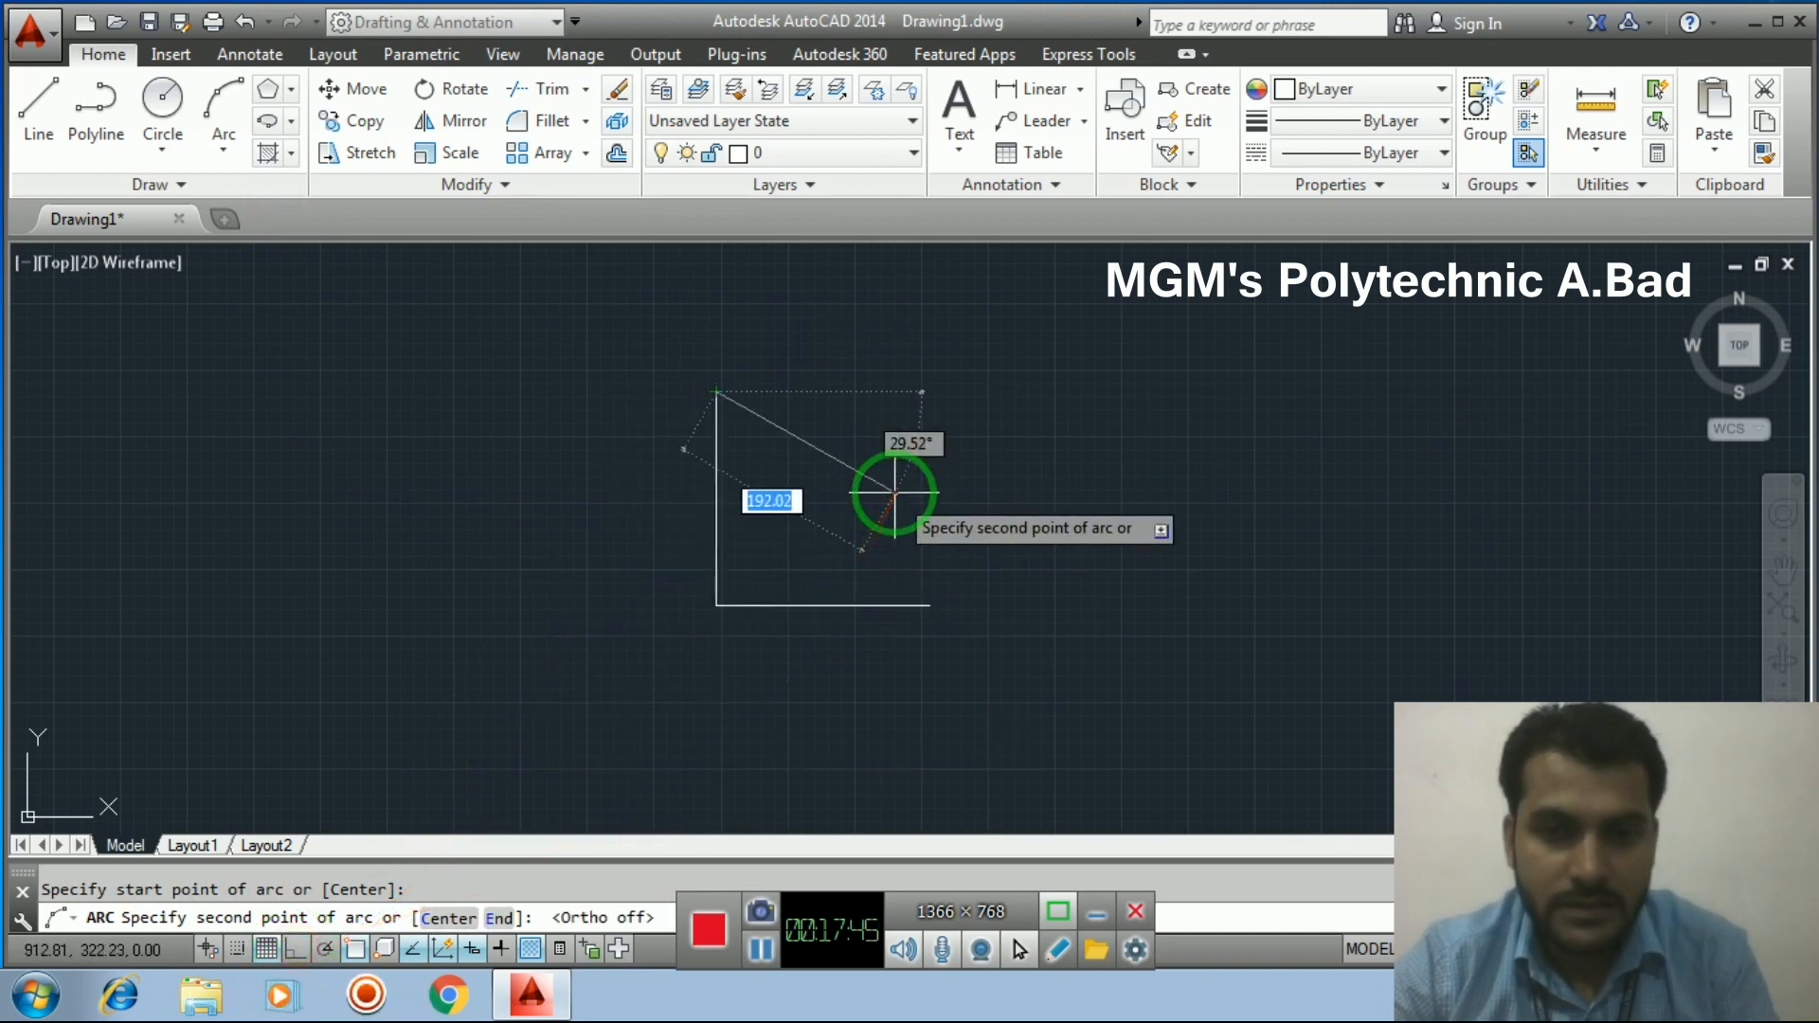
left_click(878, 464)
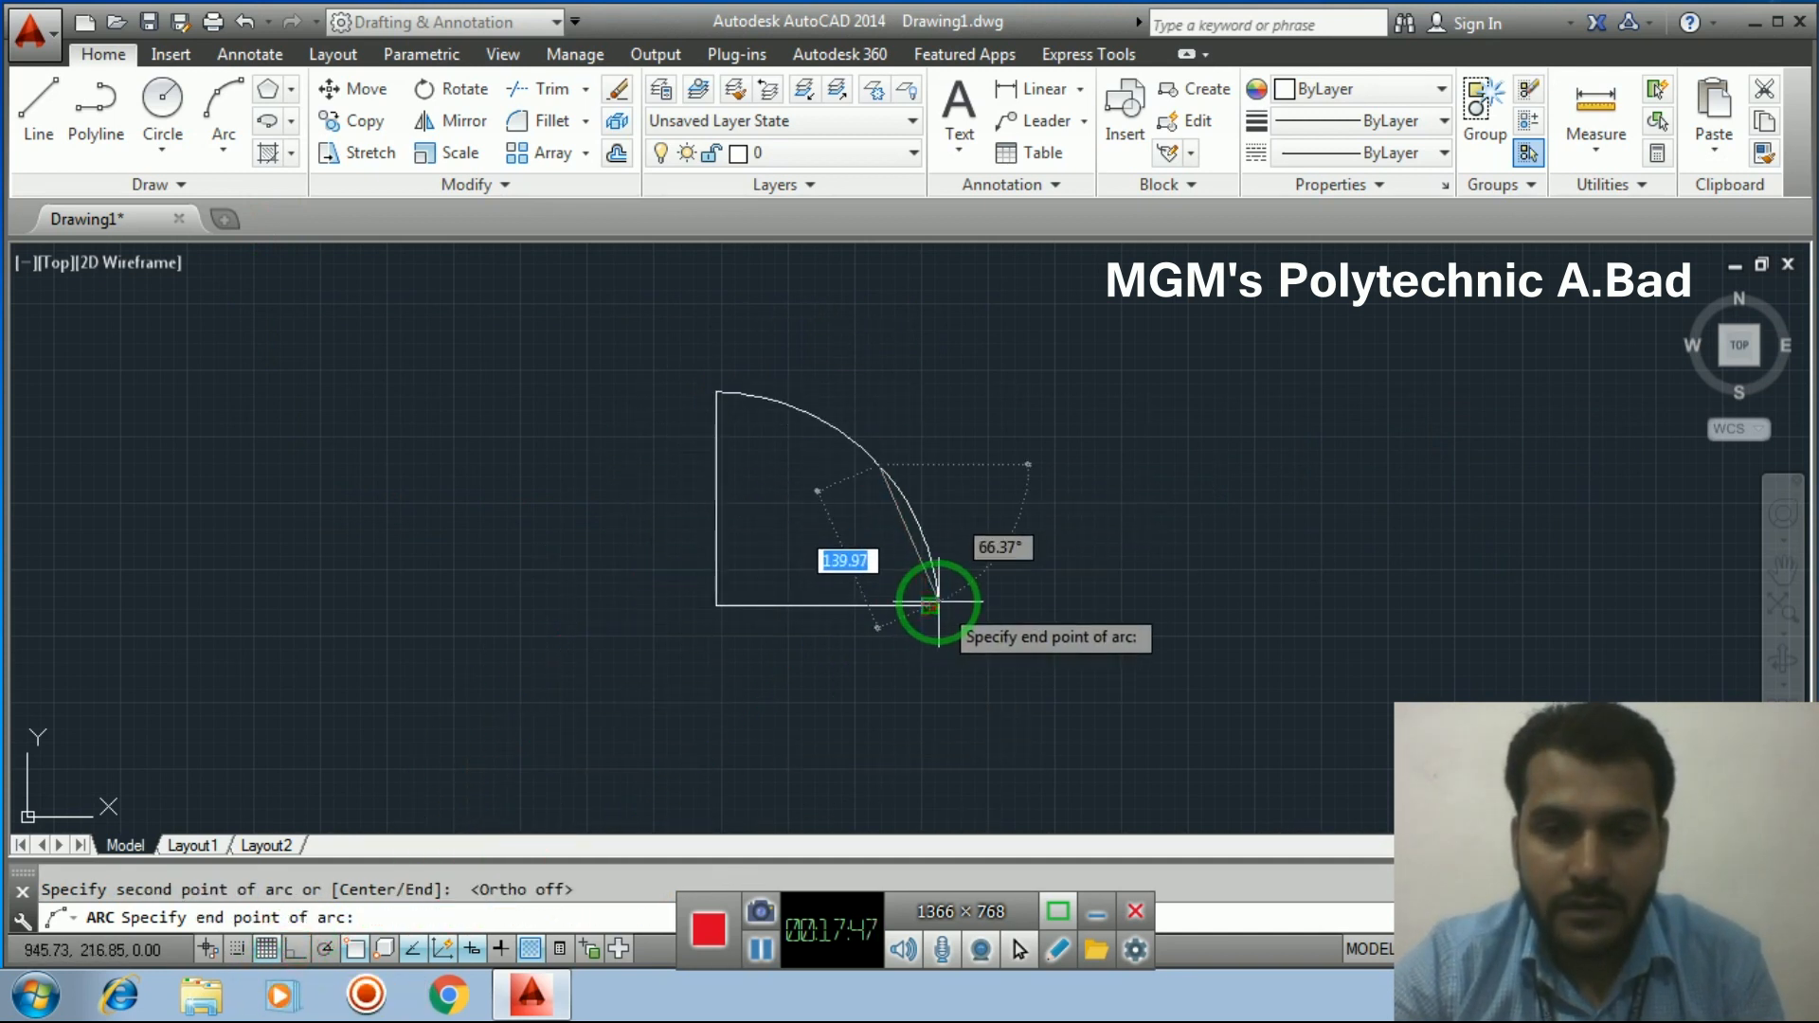
left_click(930, 605)
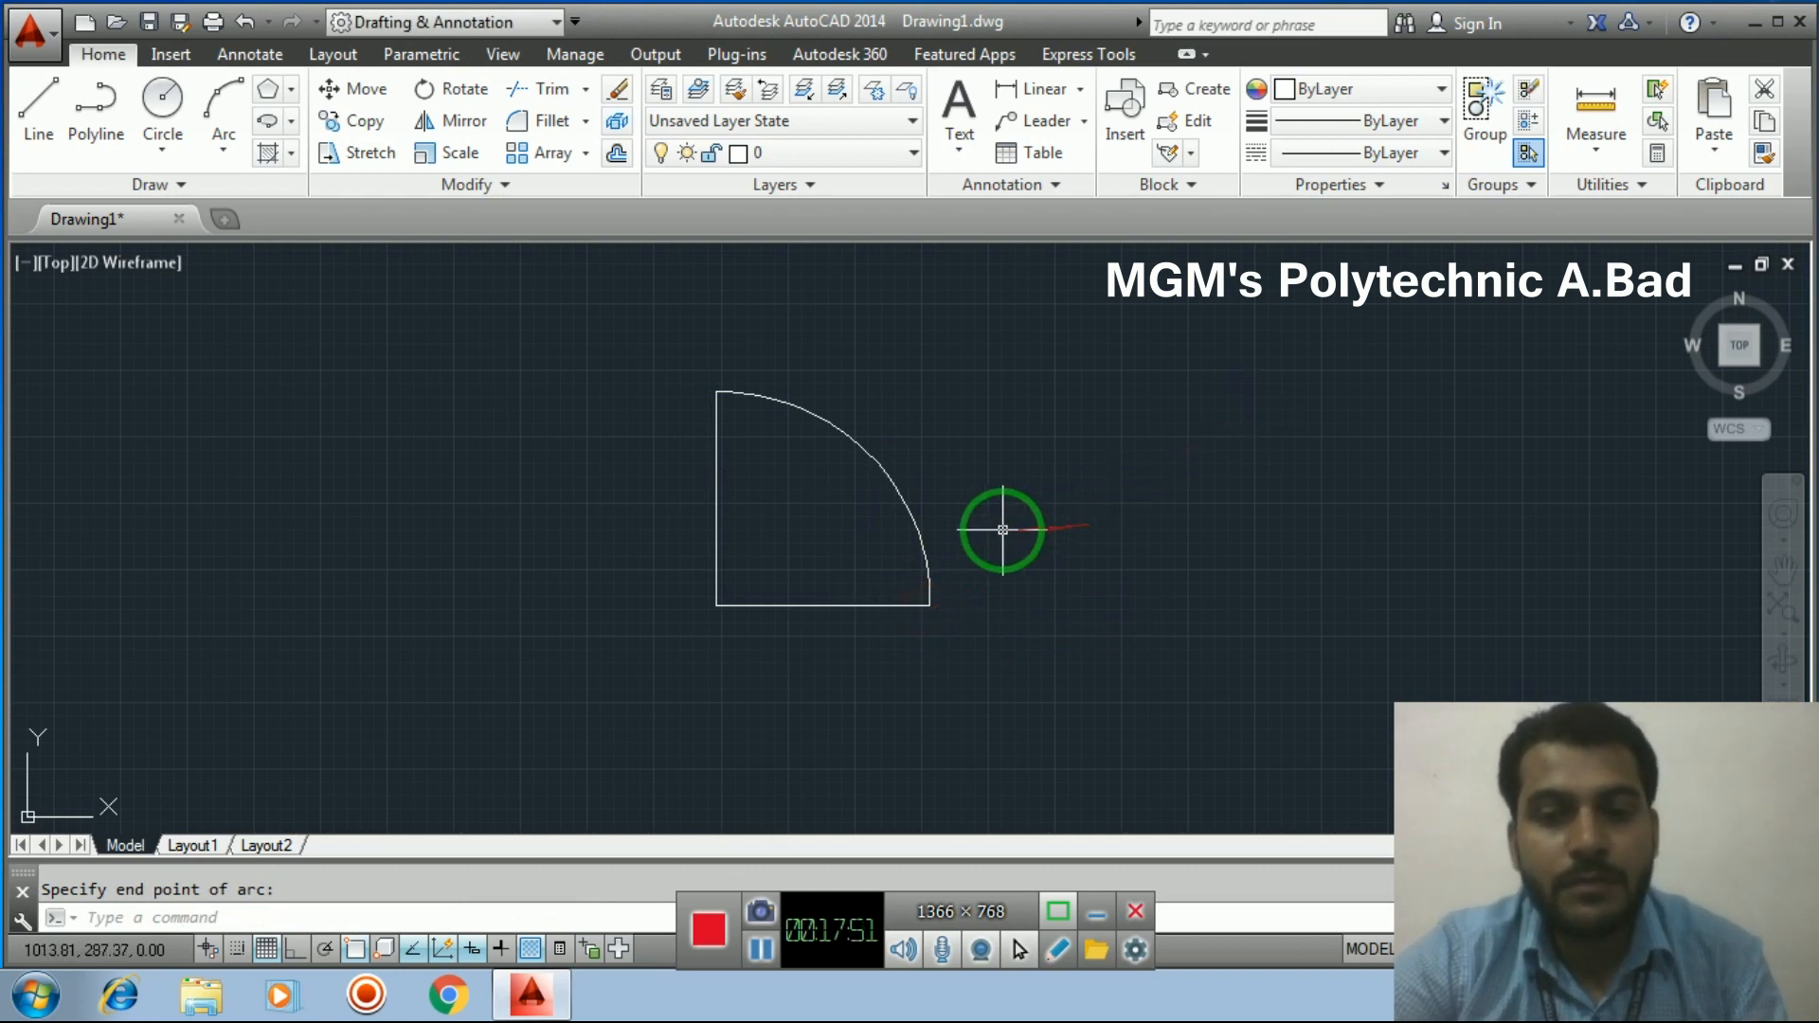
Select the 3-Point arc joining the two lines and delete it
left_click(953, 531)
left_click(881, 482)
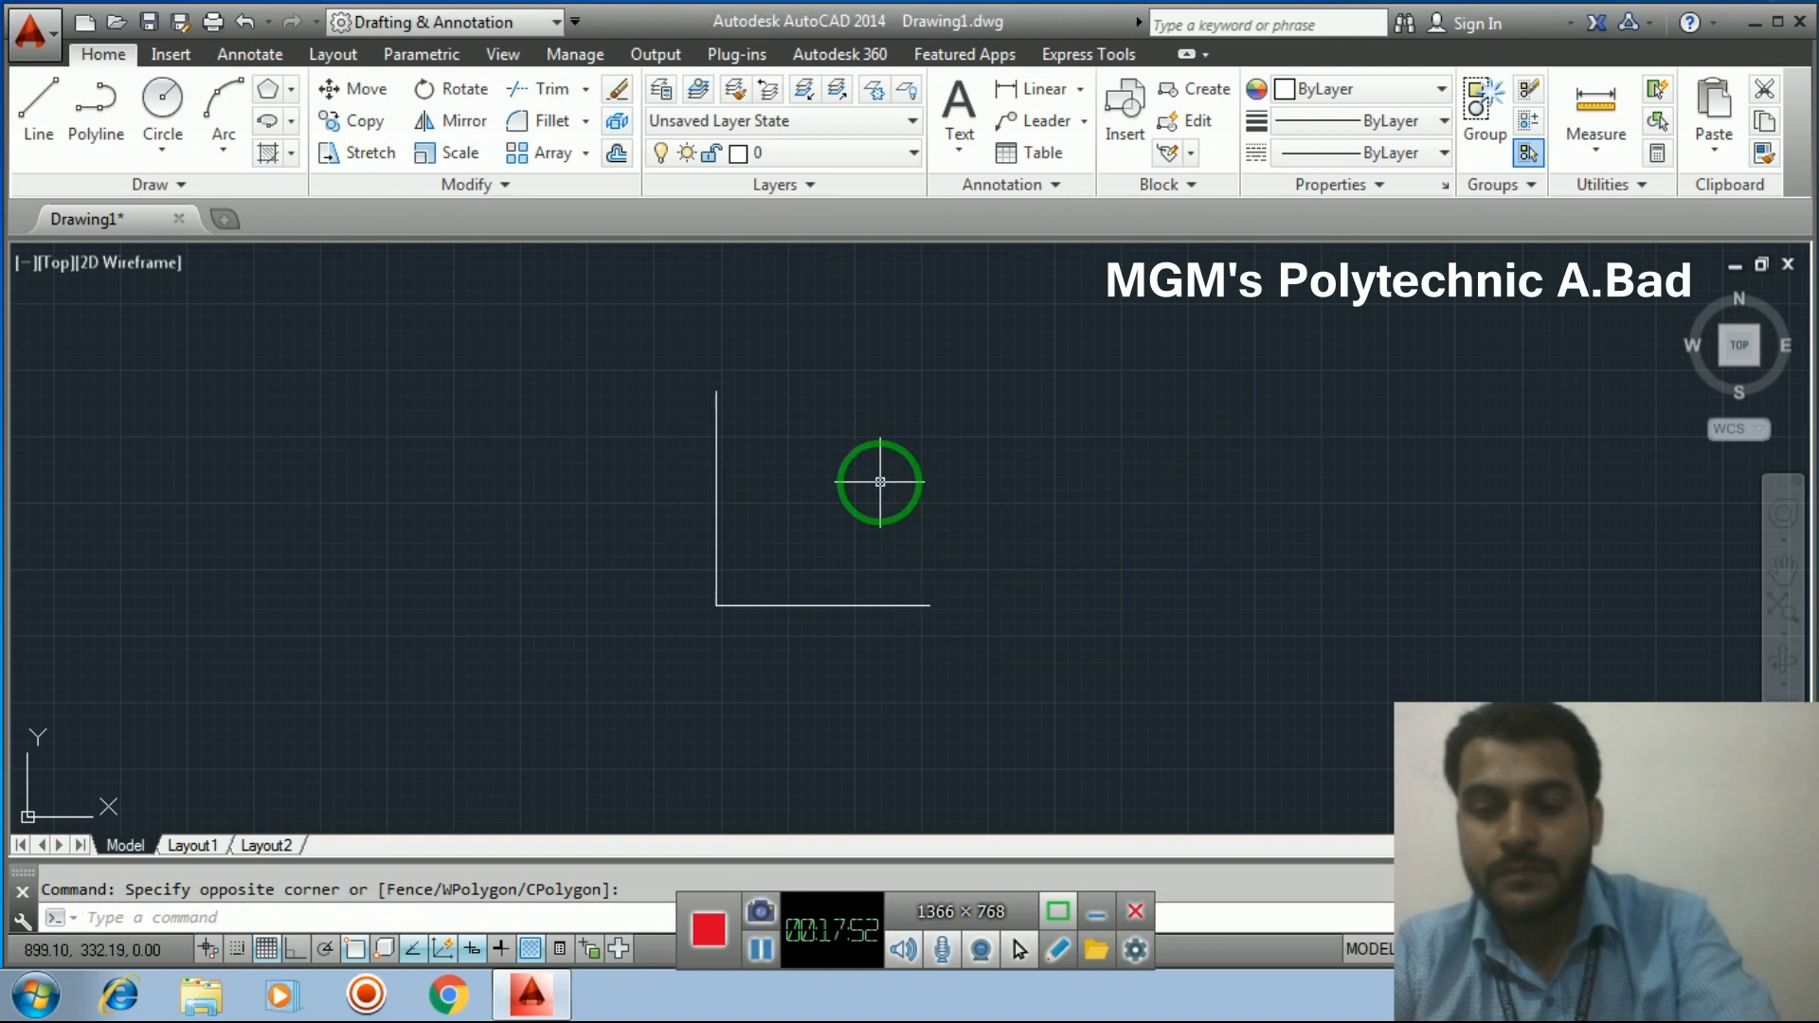
key("Delete")
Draw a Start, Center, End arc from the horizontal line's right end, centered on the L's corner, to the vertical line's top end
left_click(218, 149)
left_click(320, 370)
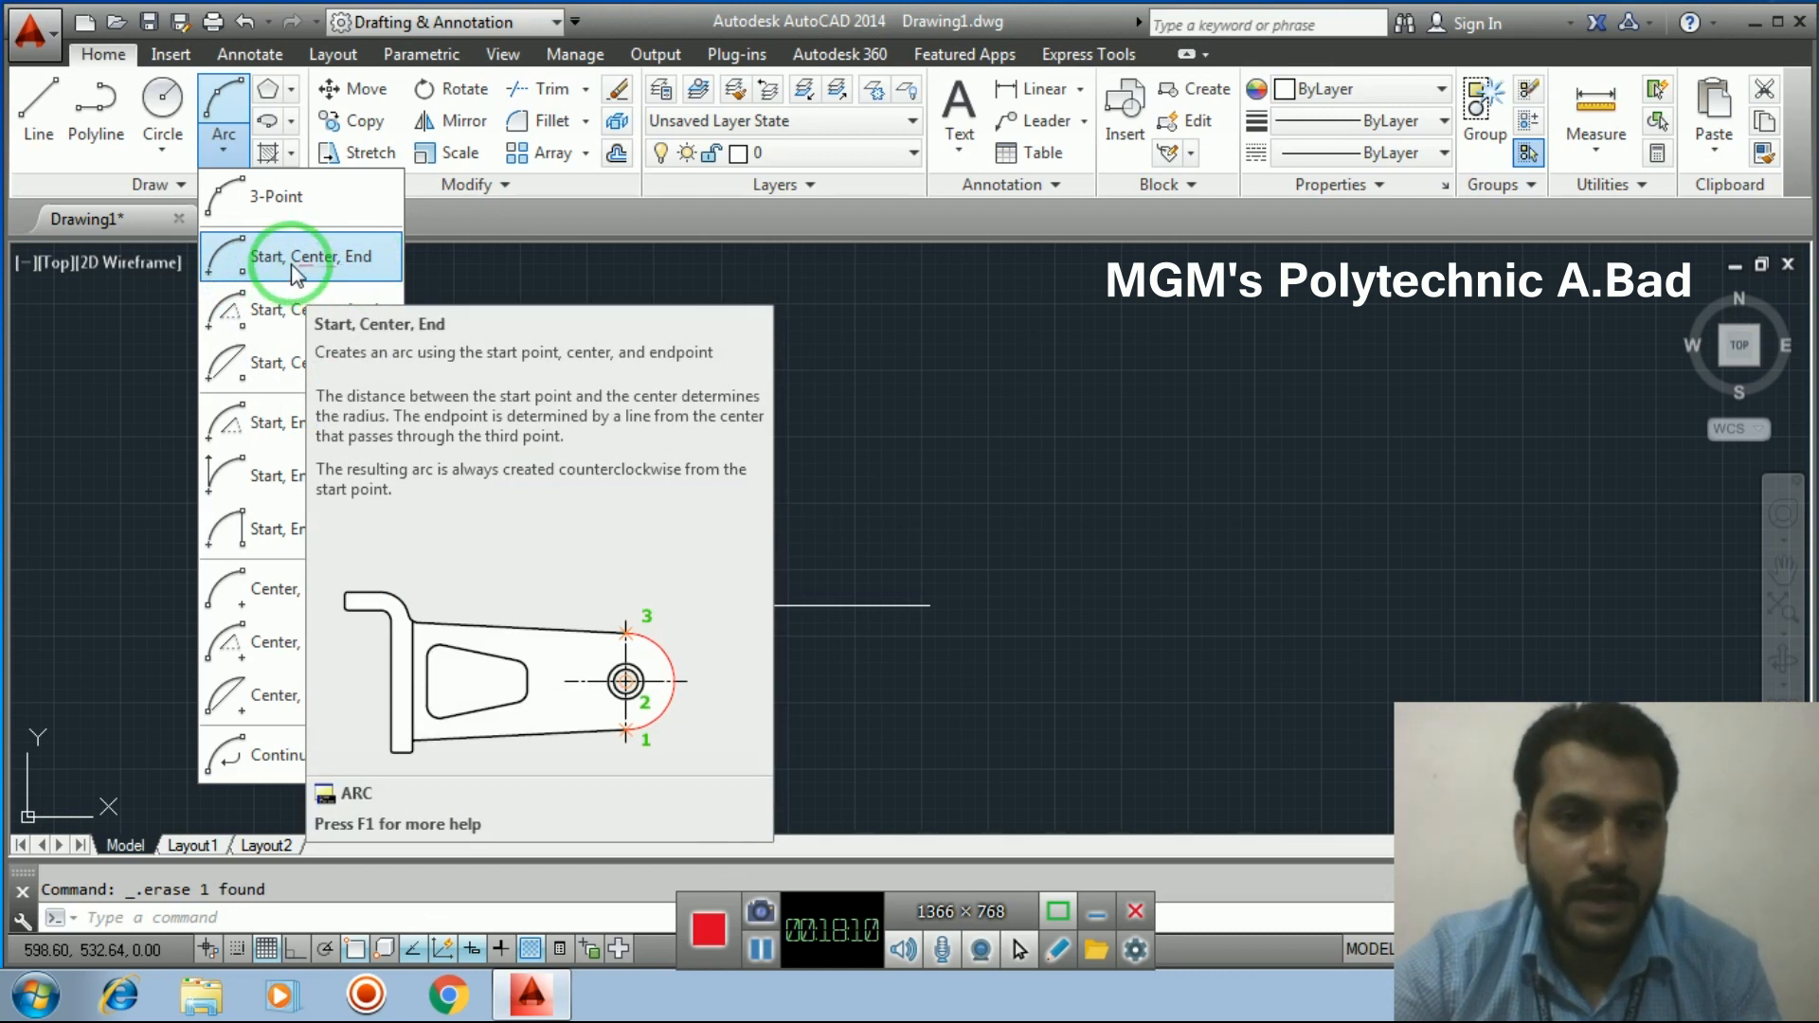
left_click(299, 265)
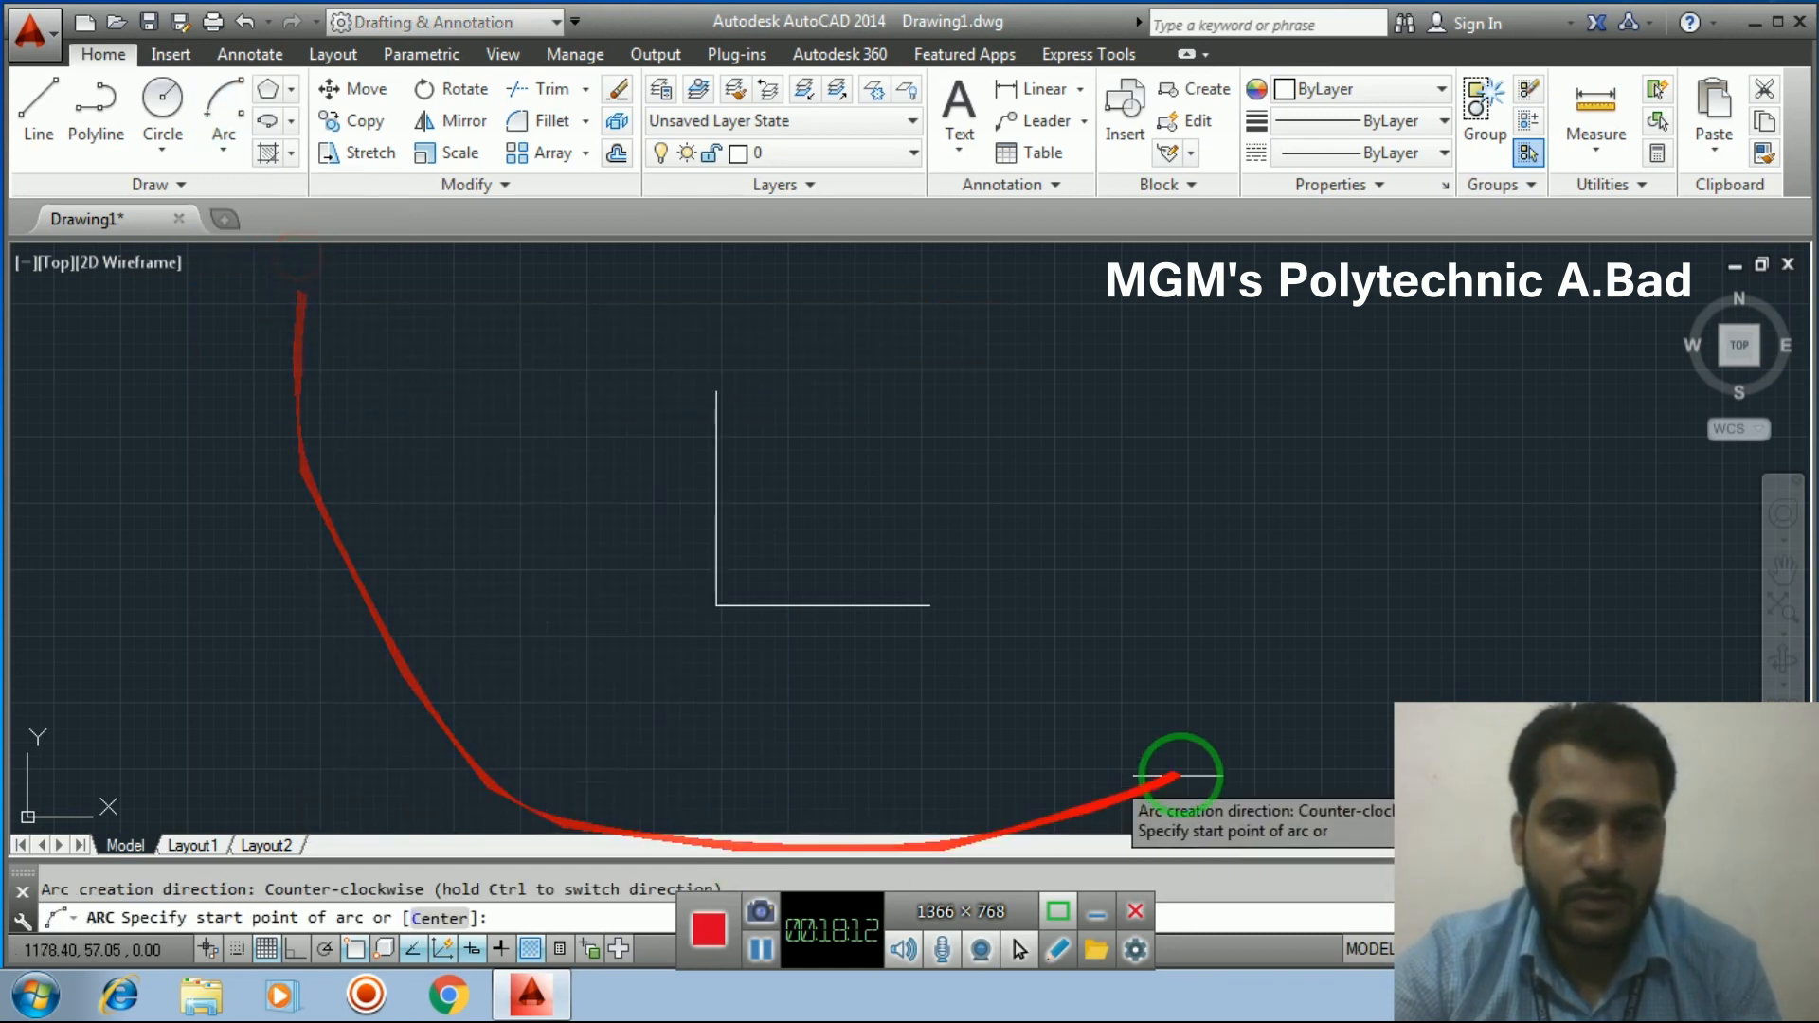
left_click(930, 604)
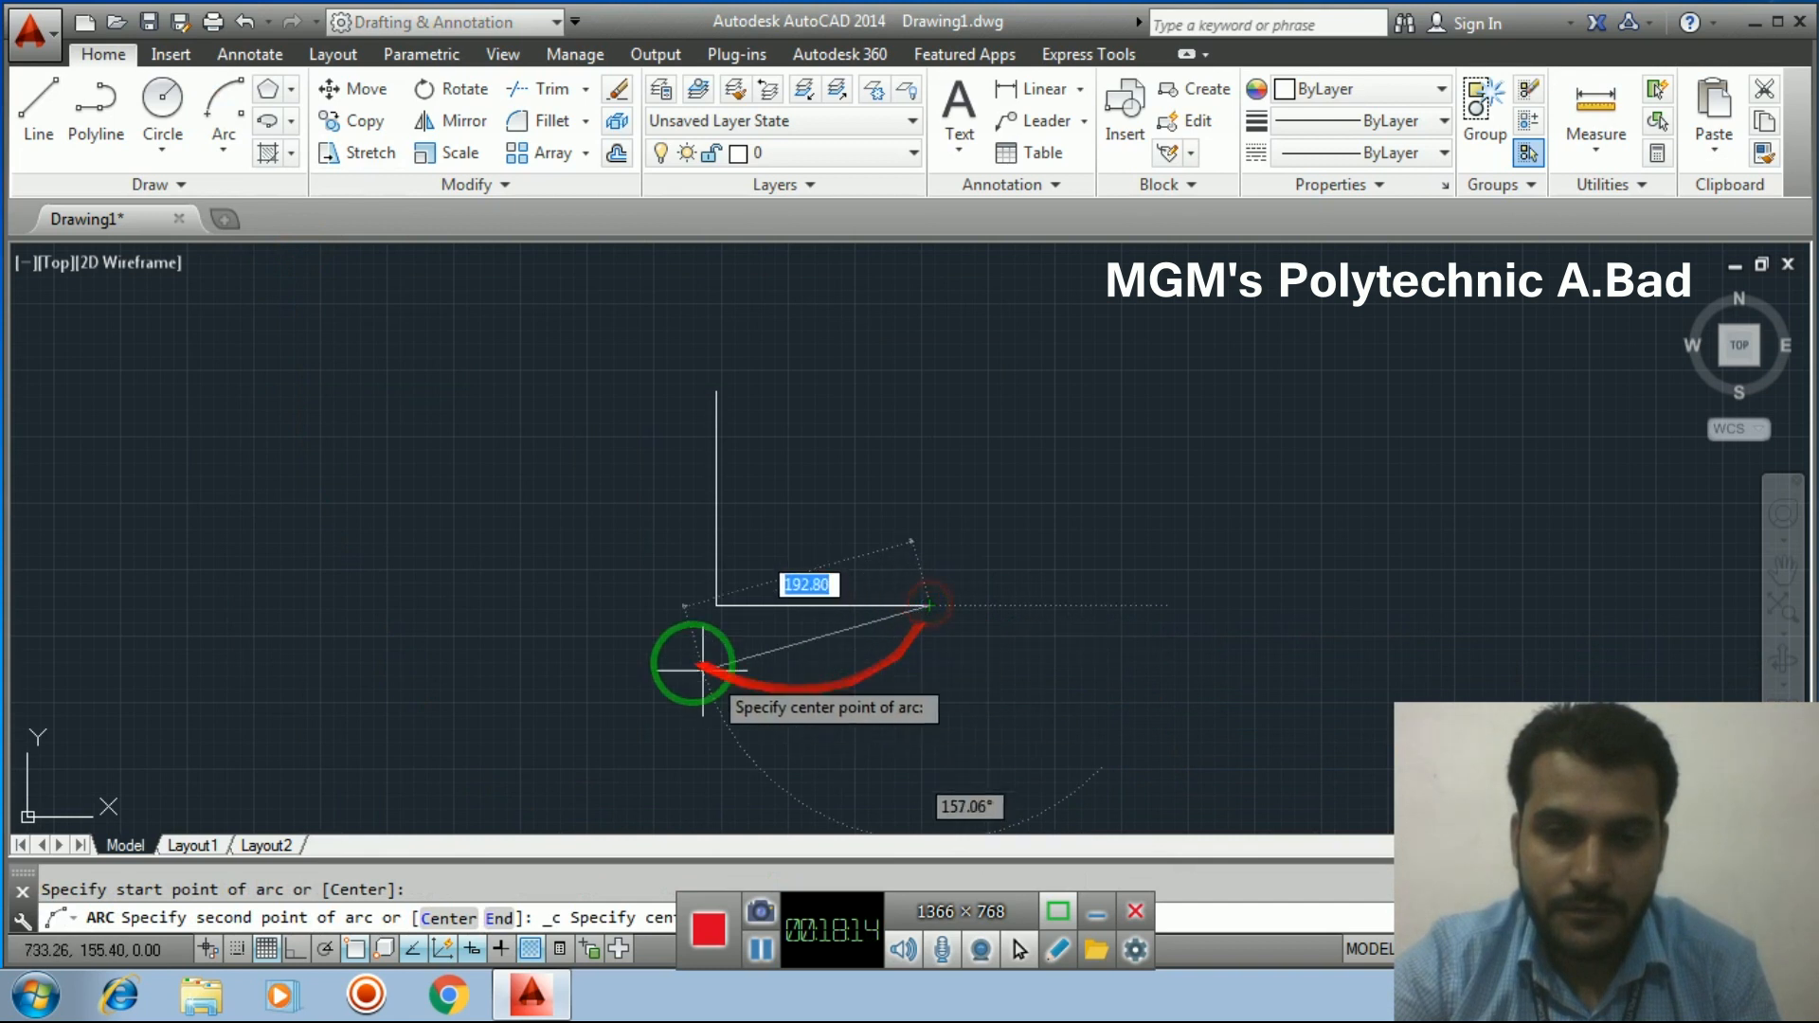
left_click(716, 605)
left_click(717, 392)
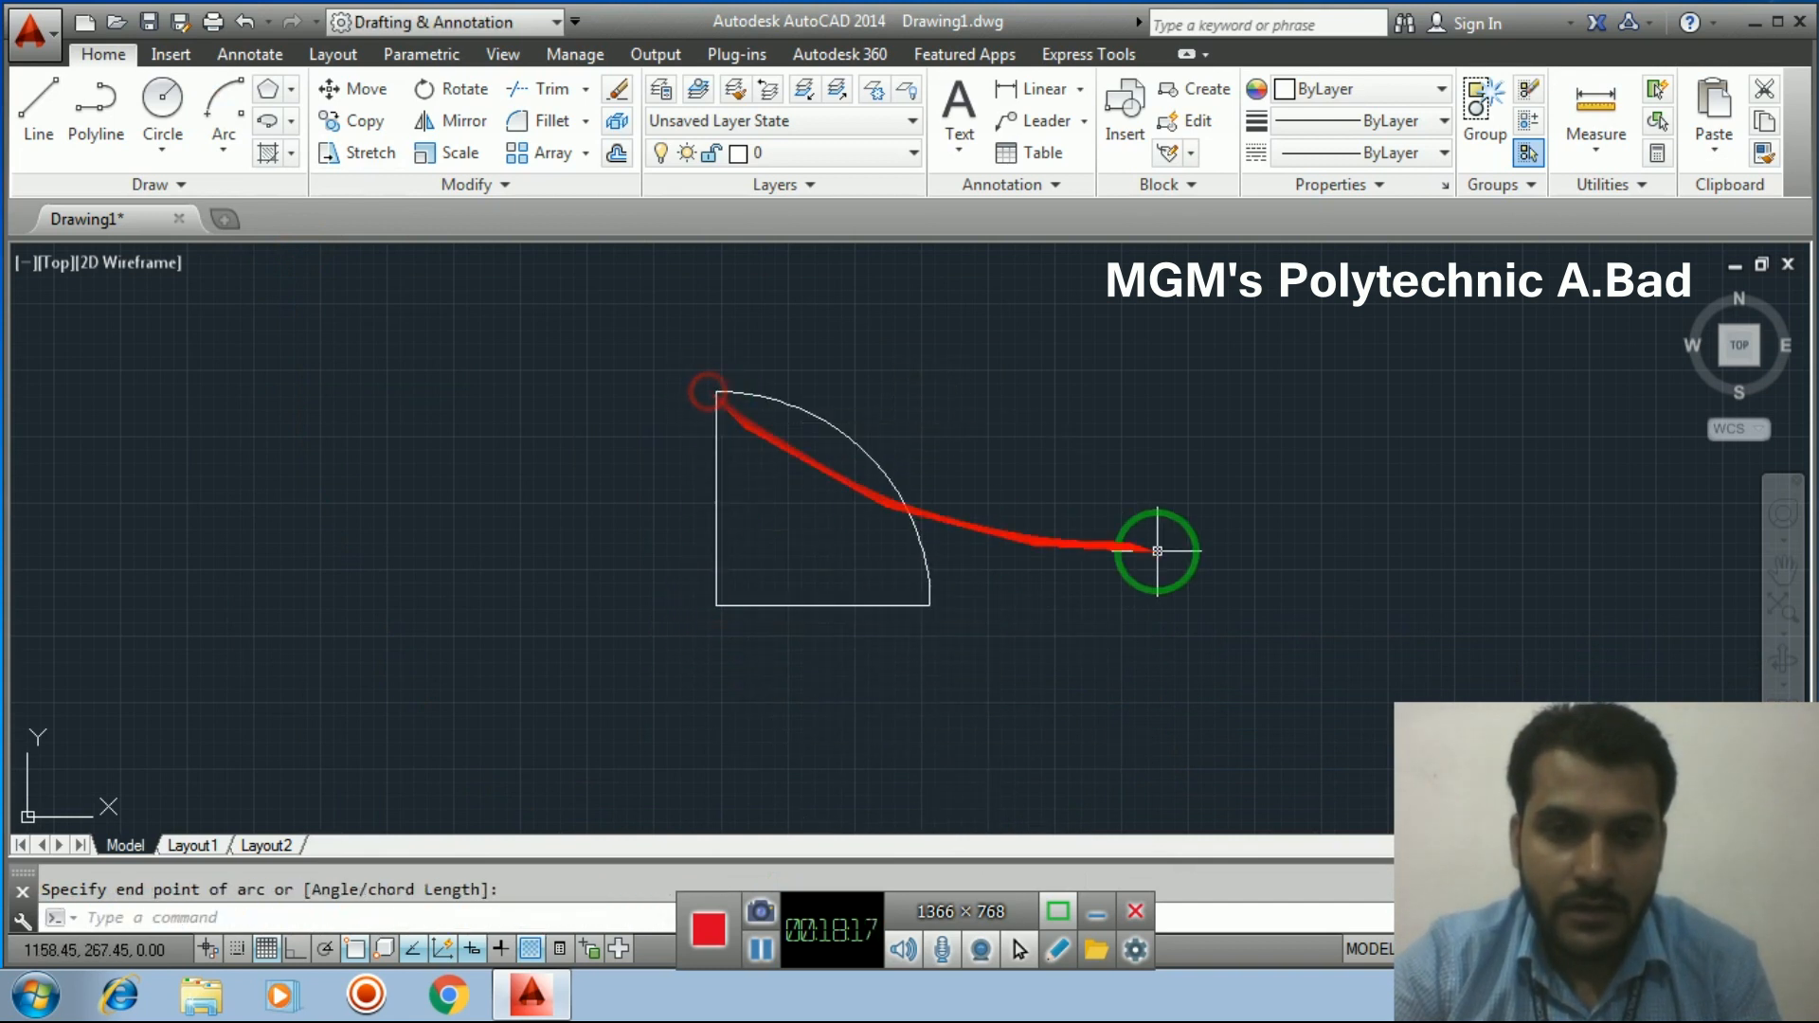
Select the Start, Center, End arc and delete it, keeping the two lines
left_click(234, 159)
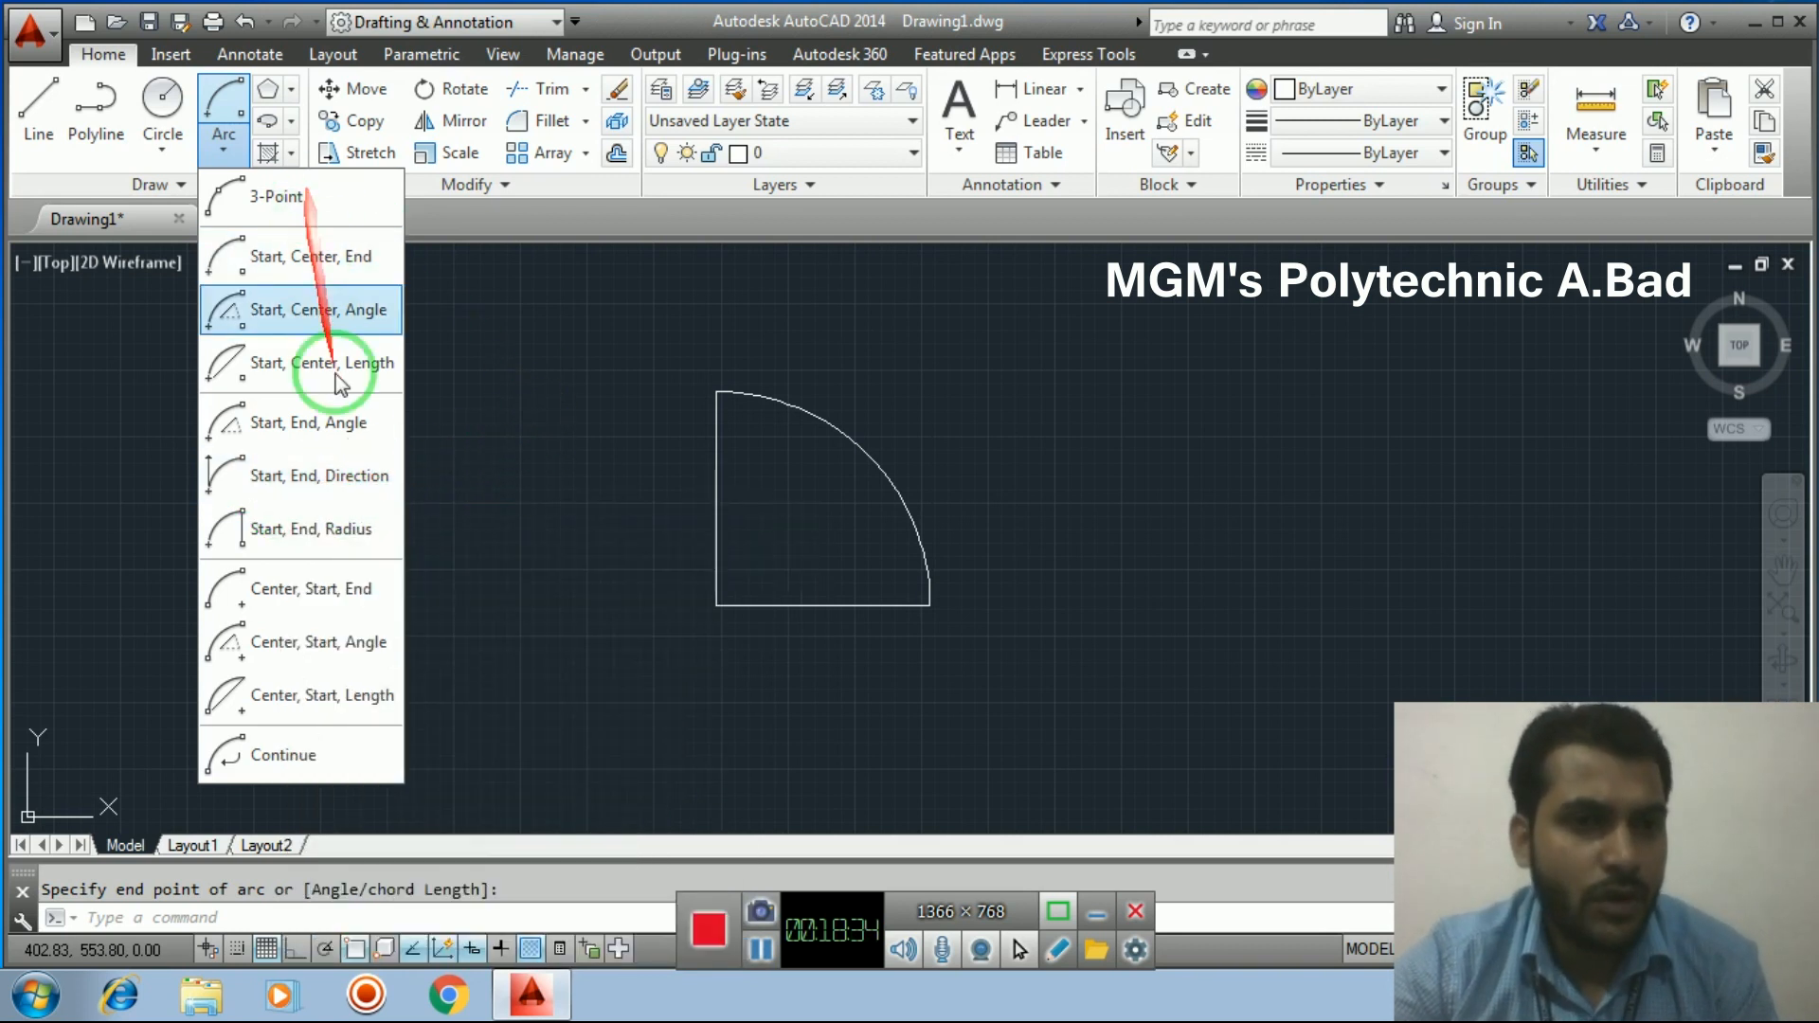
left_click(826, 468)
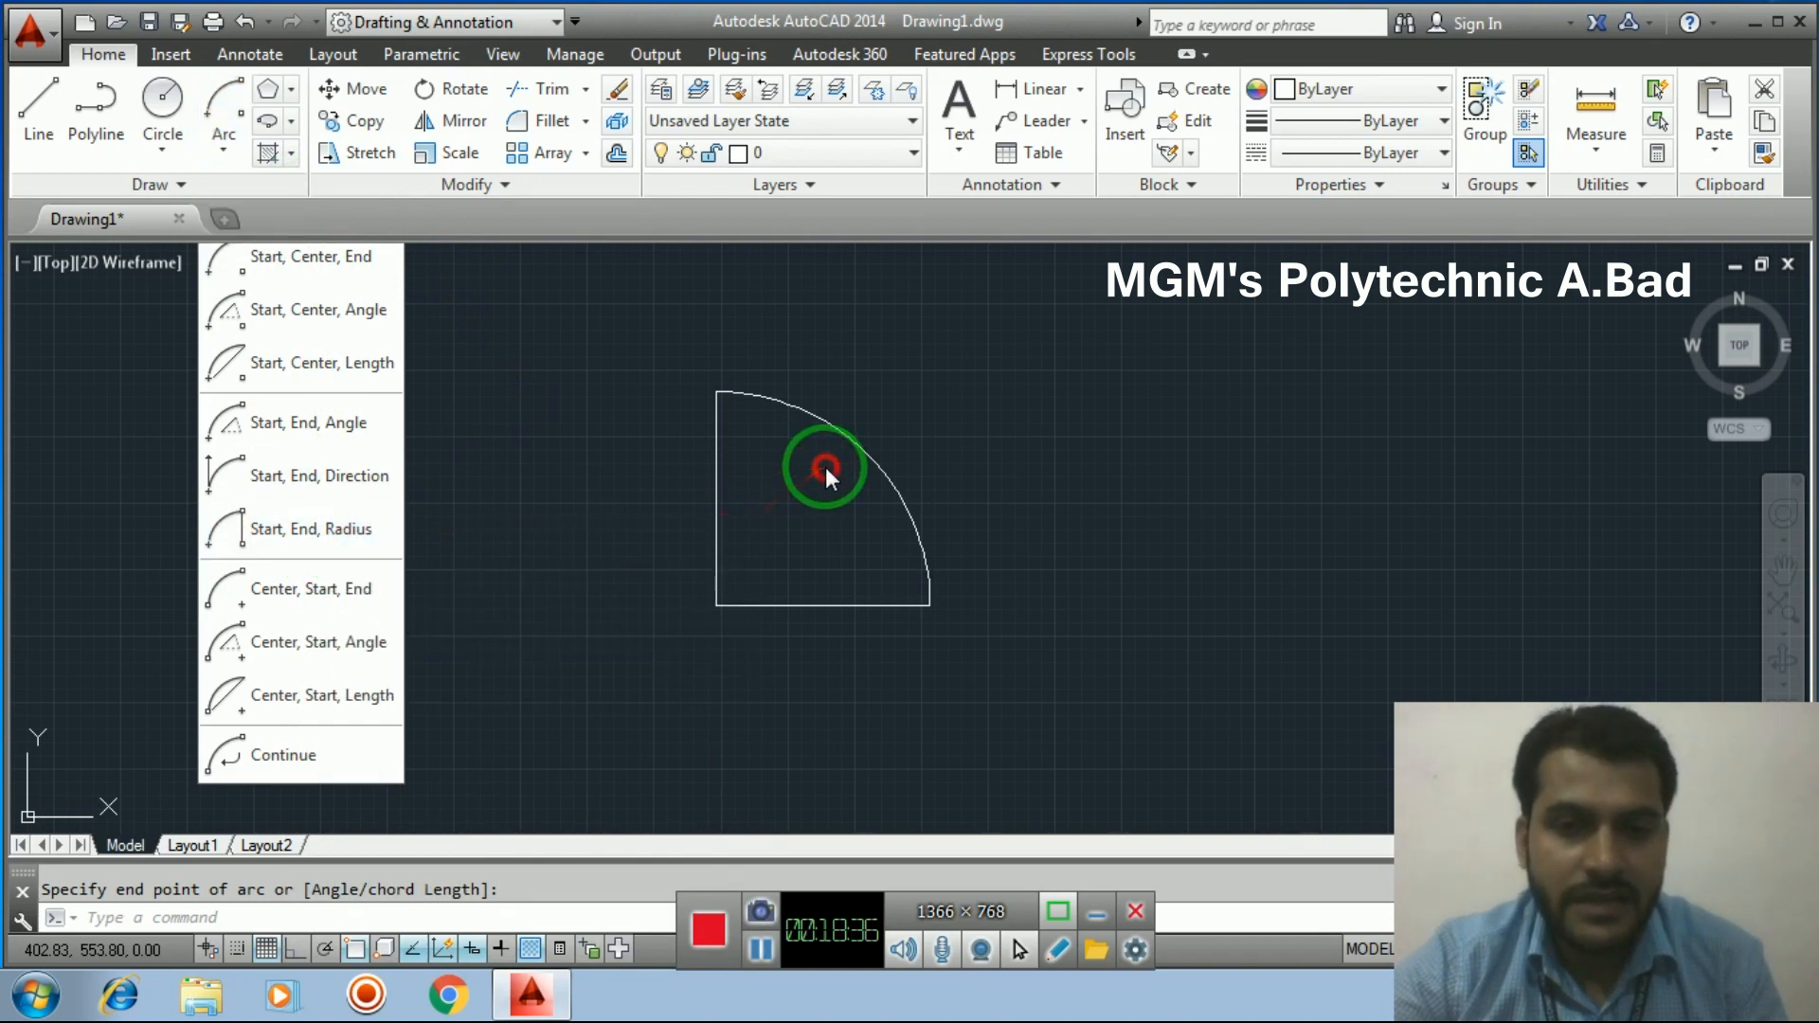
left_click(958, 474)
left_click(828, 461)
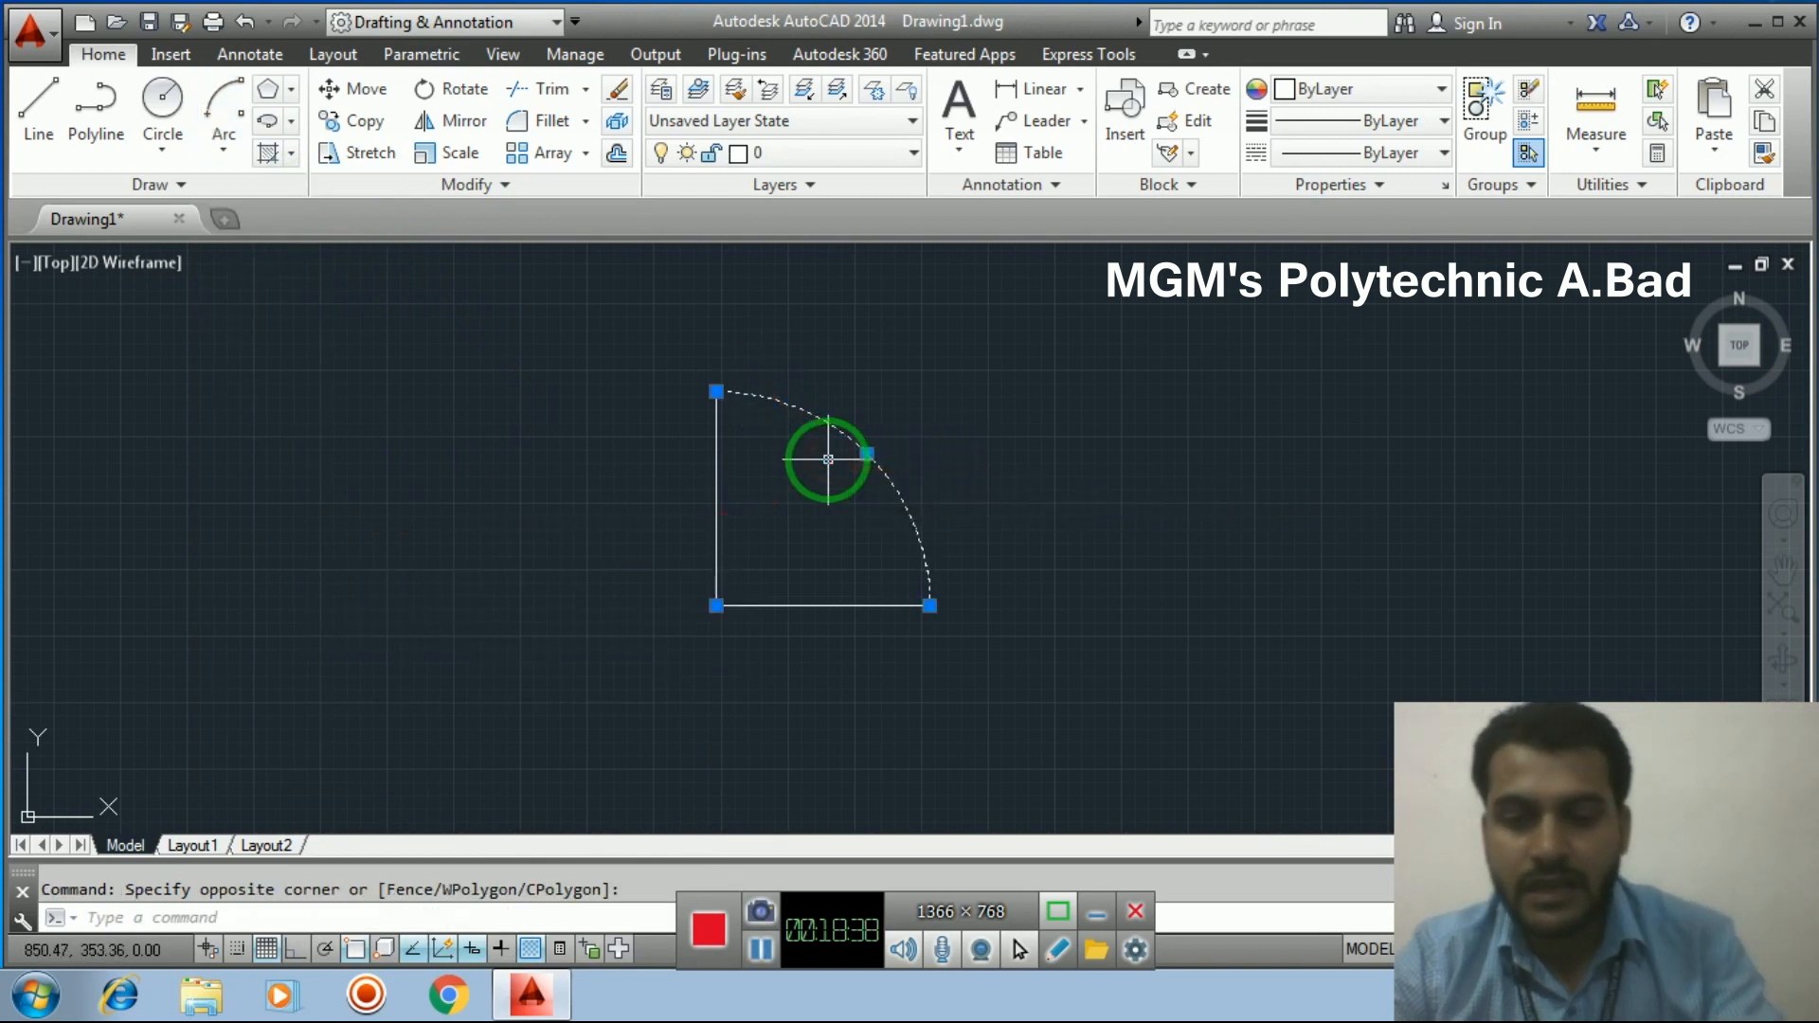
key("Delete")
Draw a Start, End, Radius arc from the vertical line's top end to the horizontal line's right end with a radius of 200
left_click(224, 144)
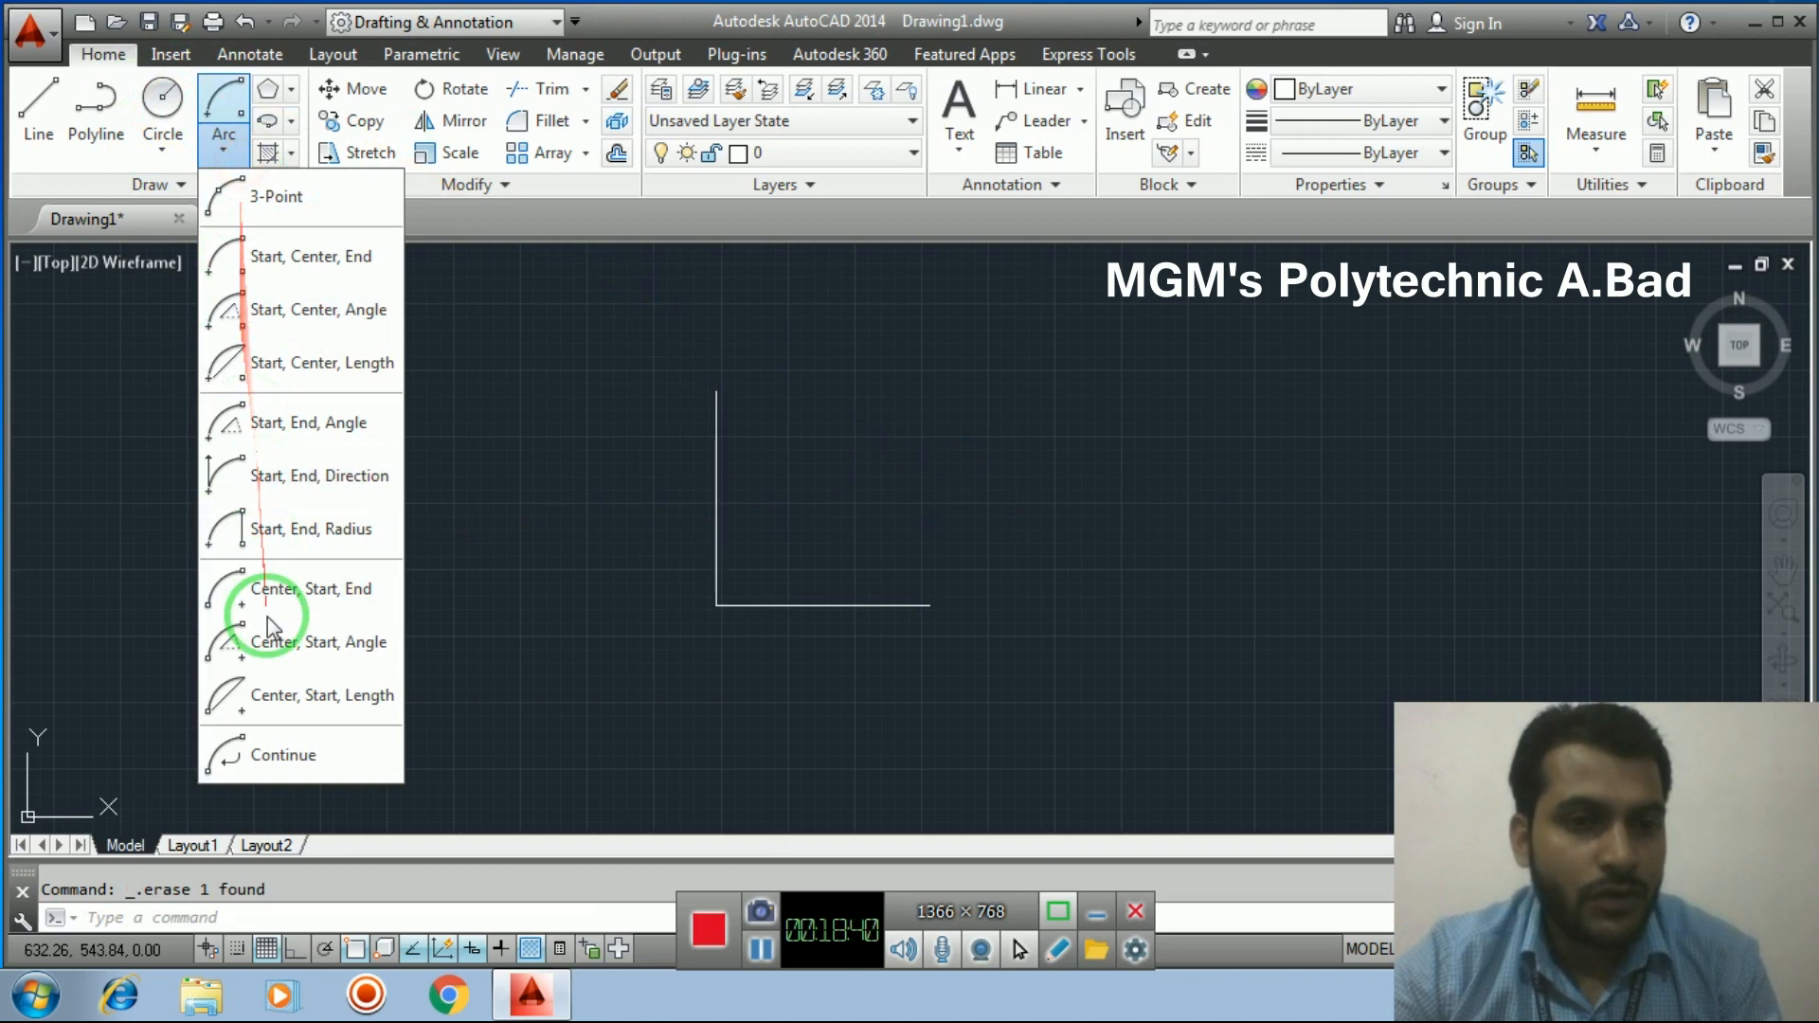
left_click(272, 526)
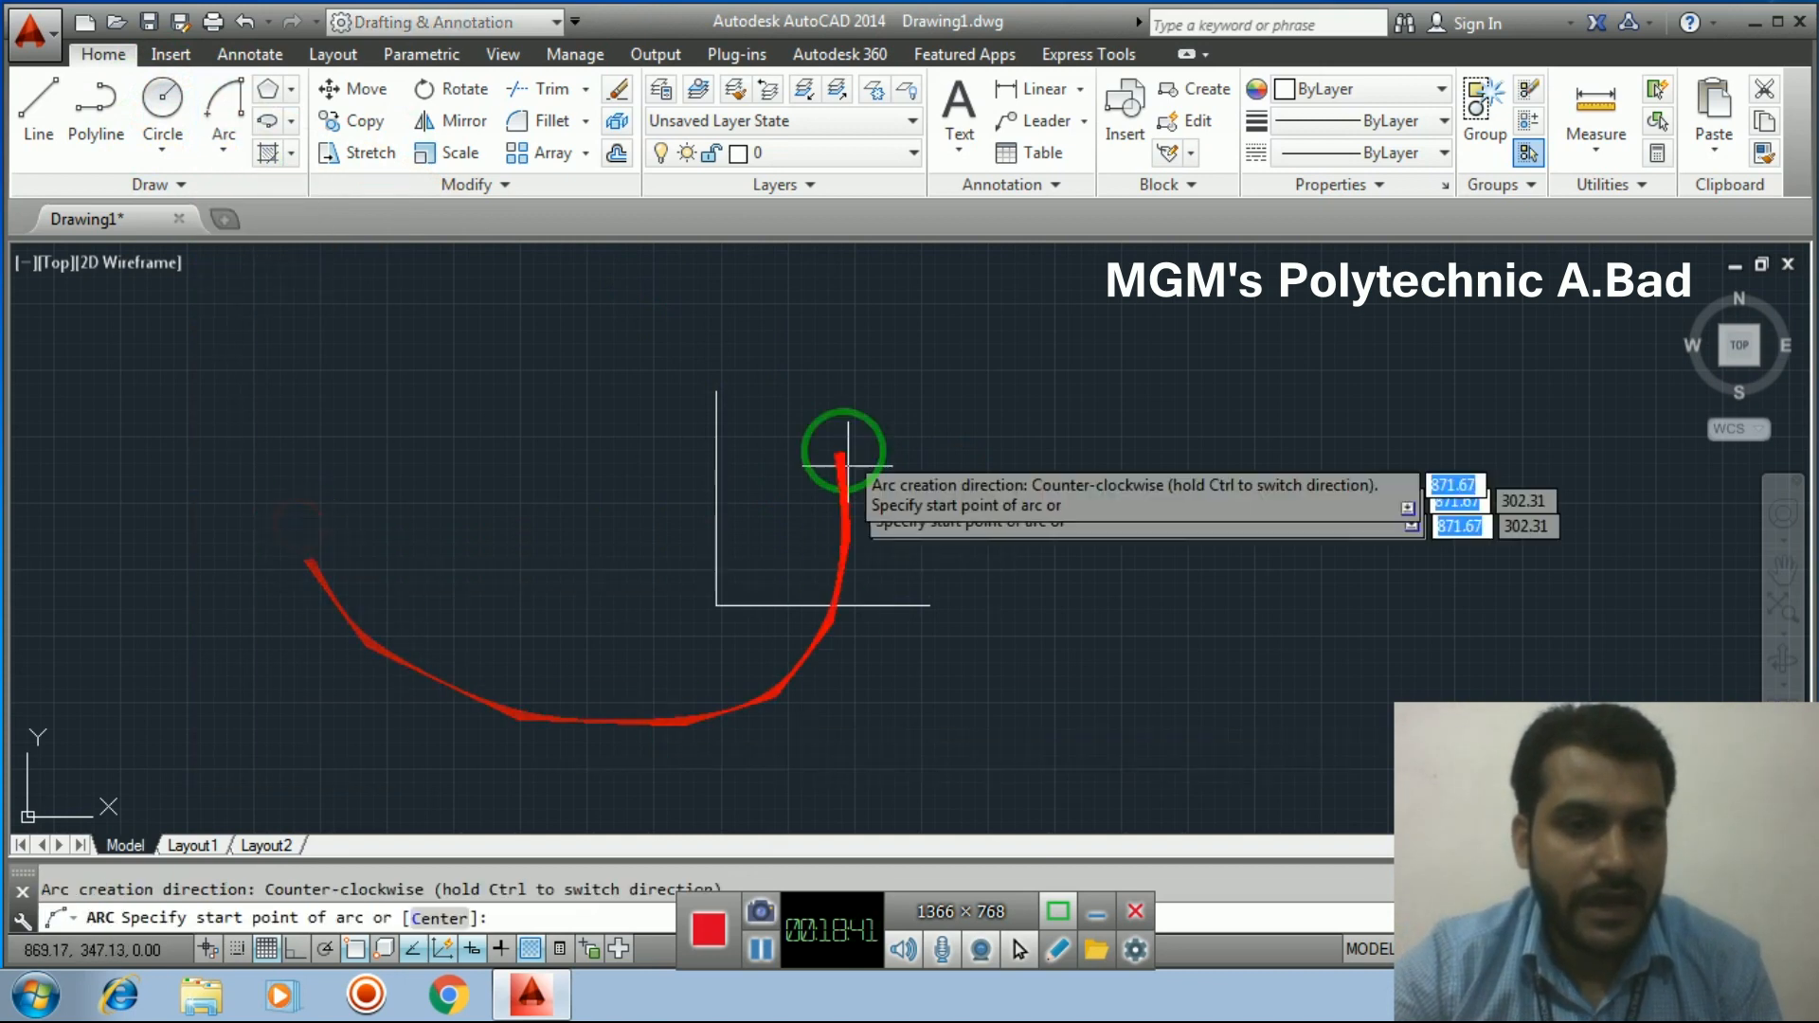
left_click(717, 390)
left_click(929, 604)
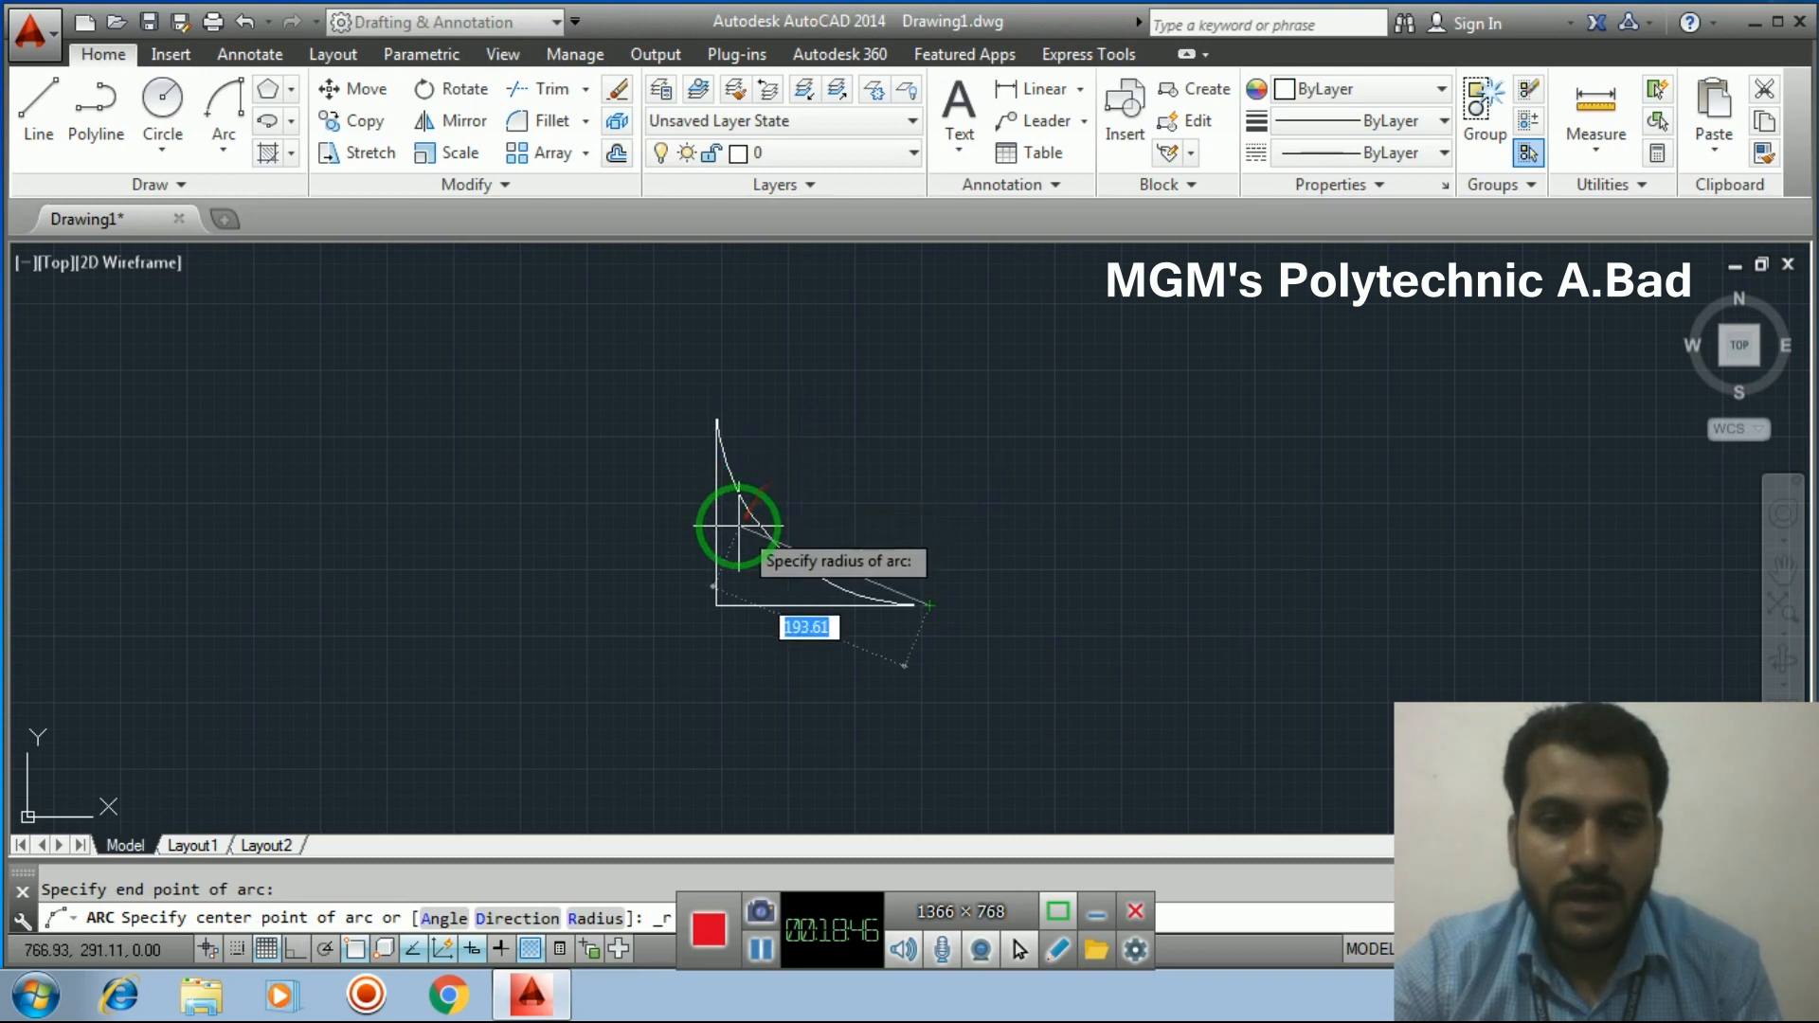
type("200")
key("Return")
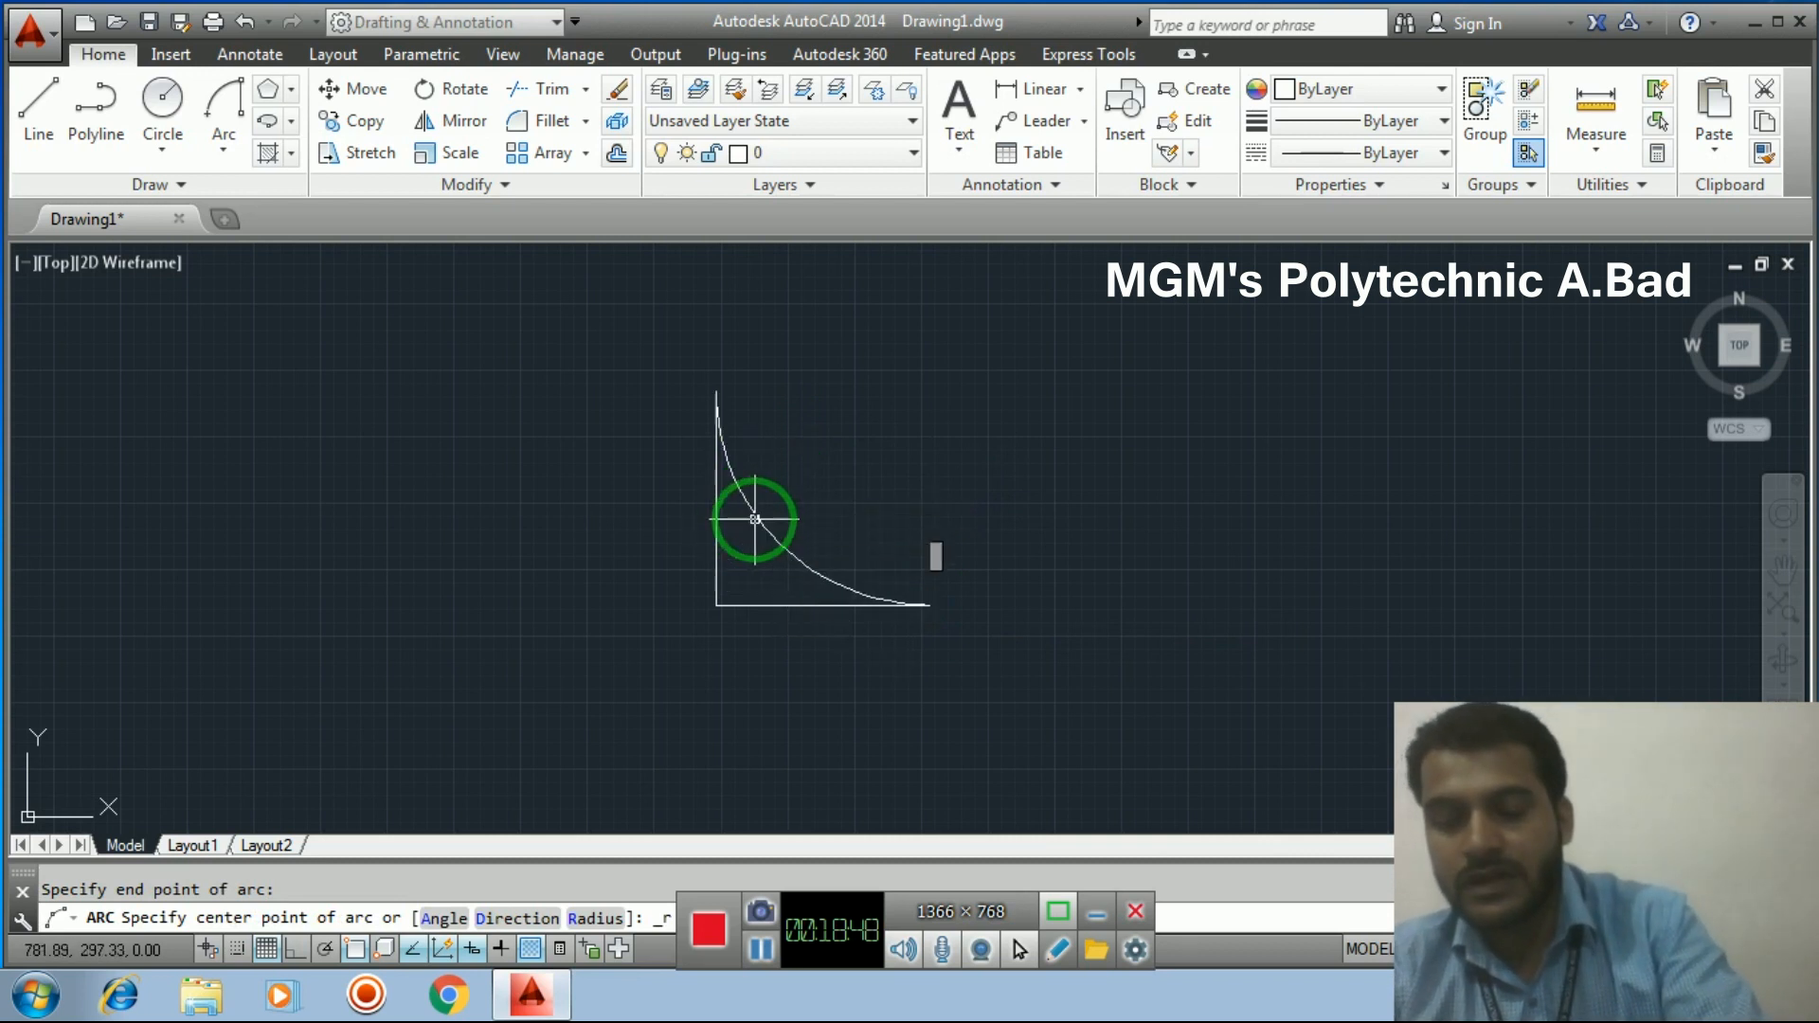
Select the inward-curving arc between the two lines and delete it
left_click(846, 531)
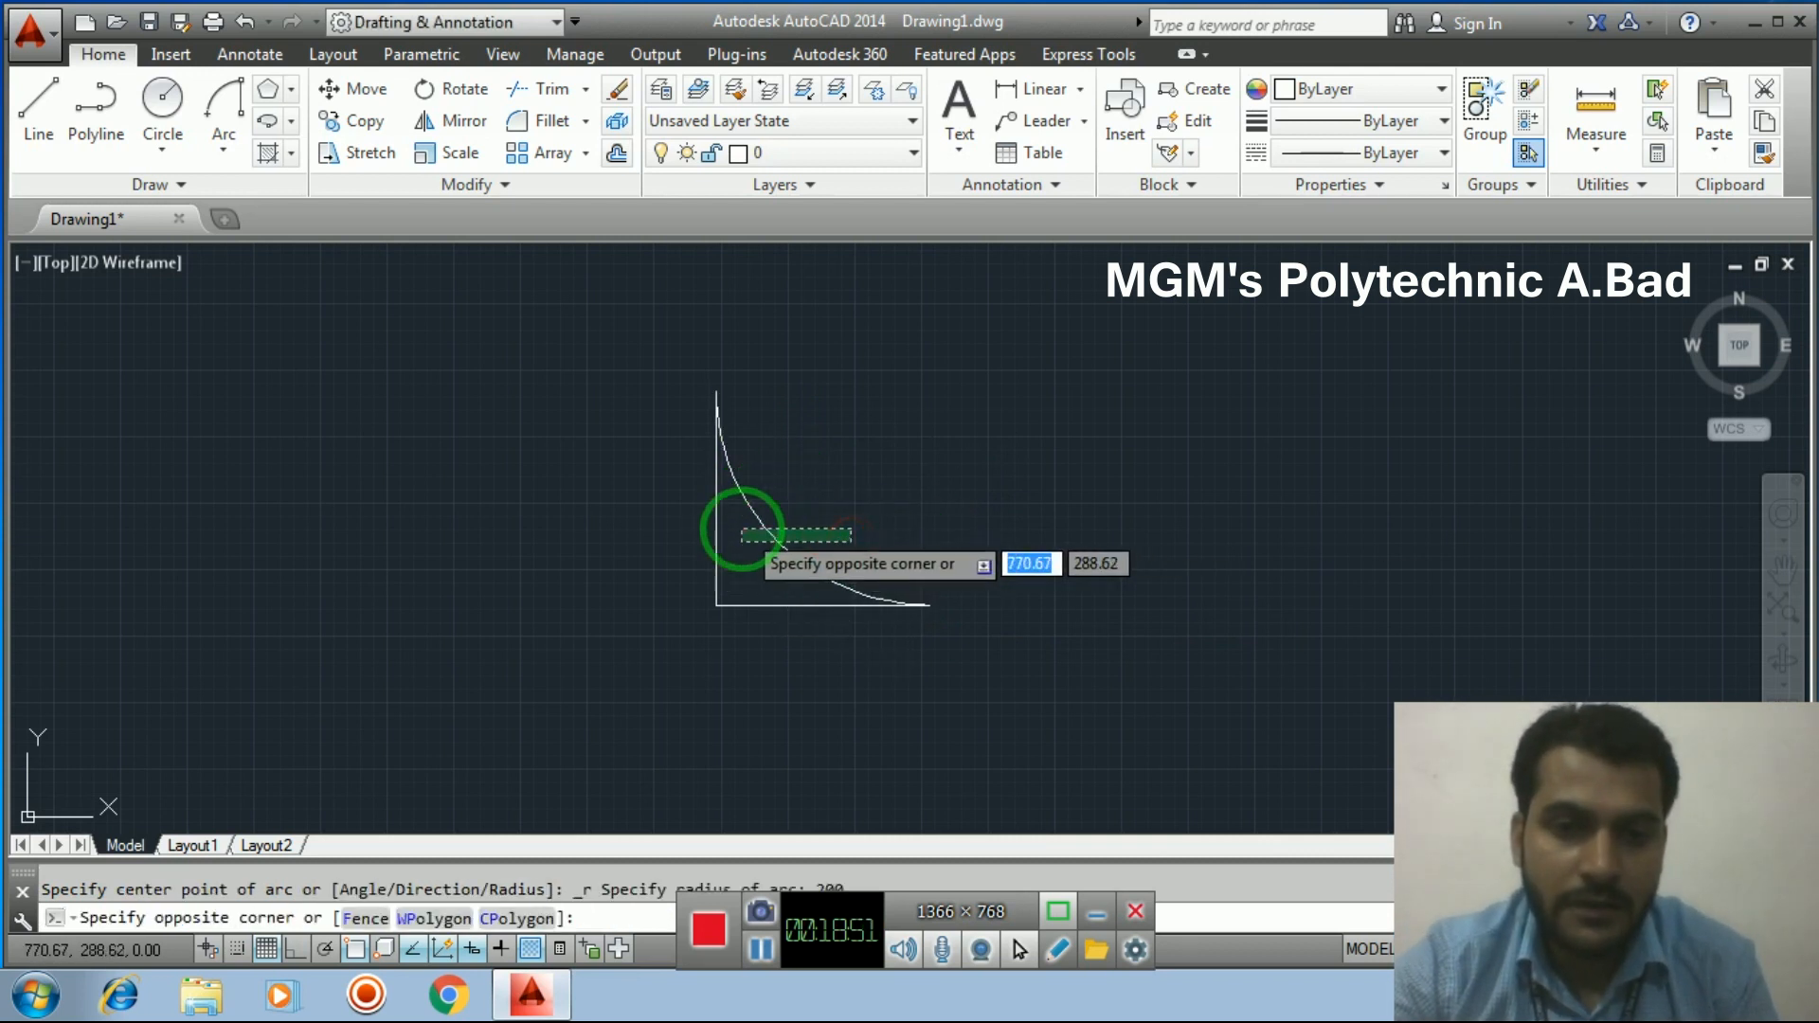
left_click(742, 531)
key("Delete")
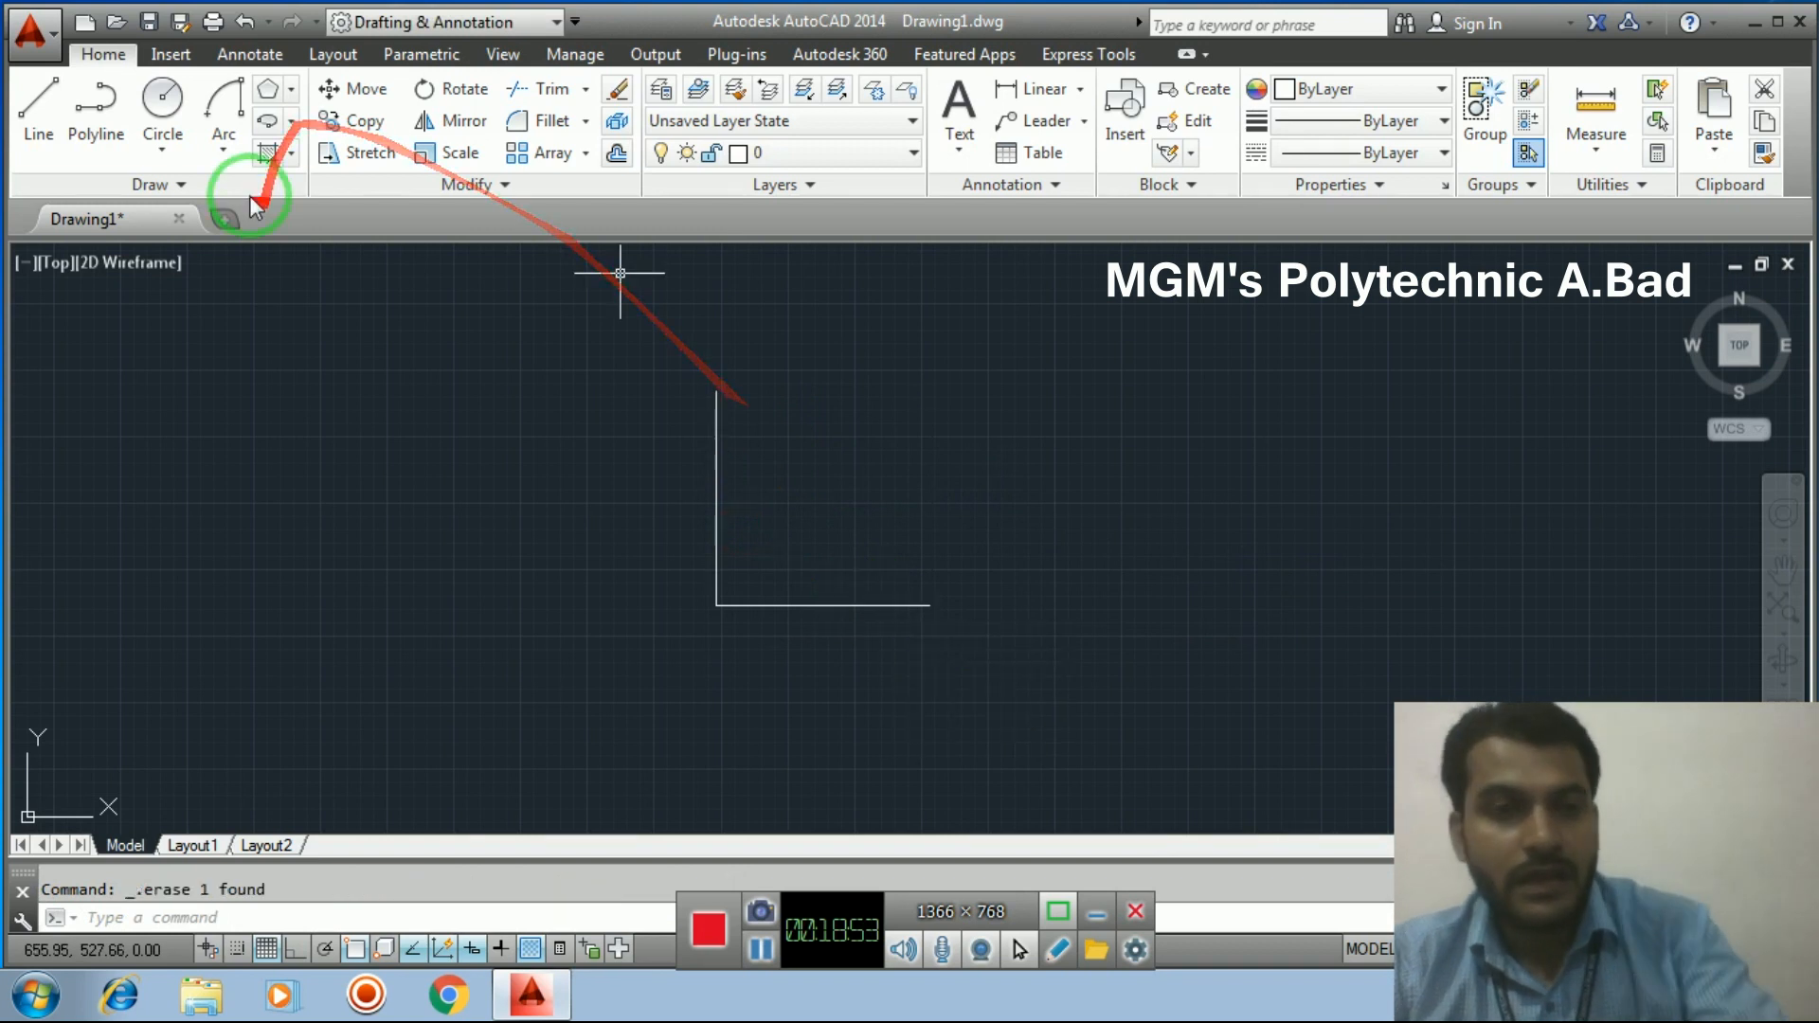
left_click(224, 111)
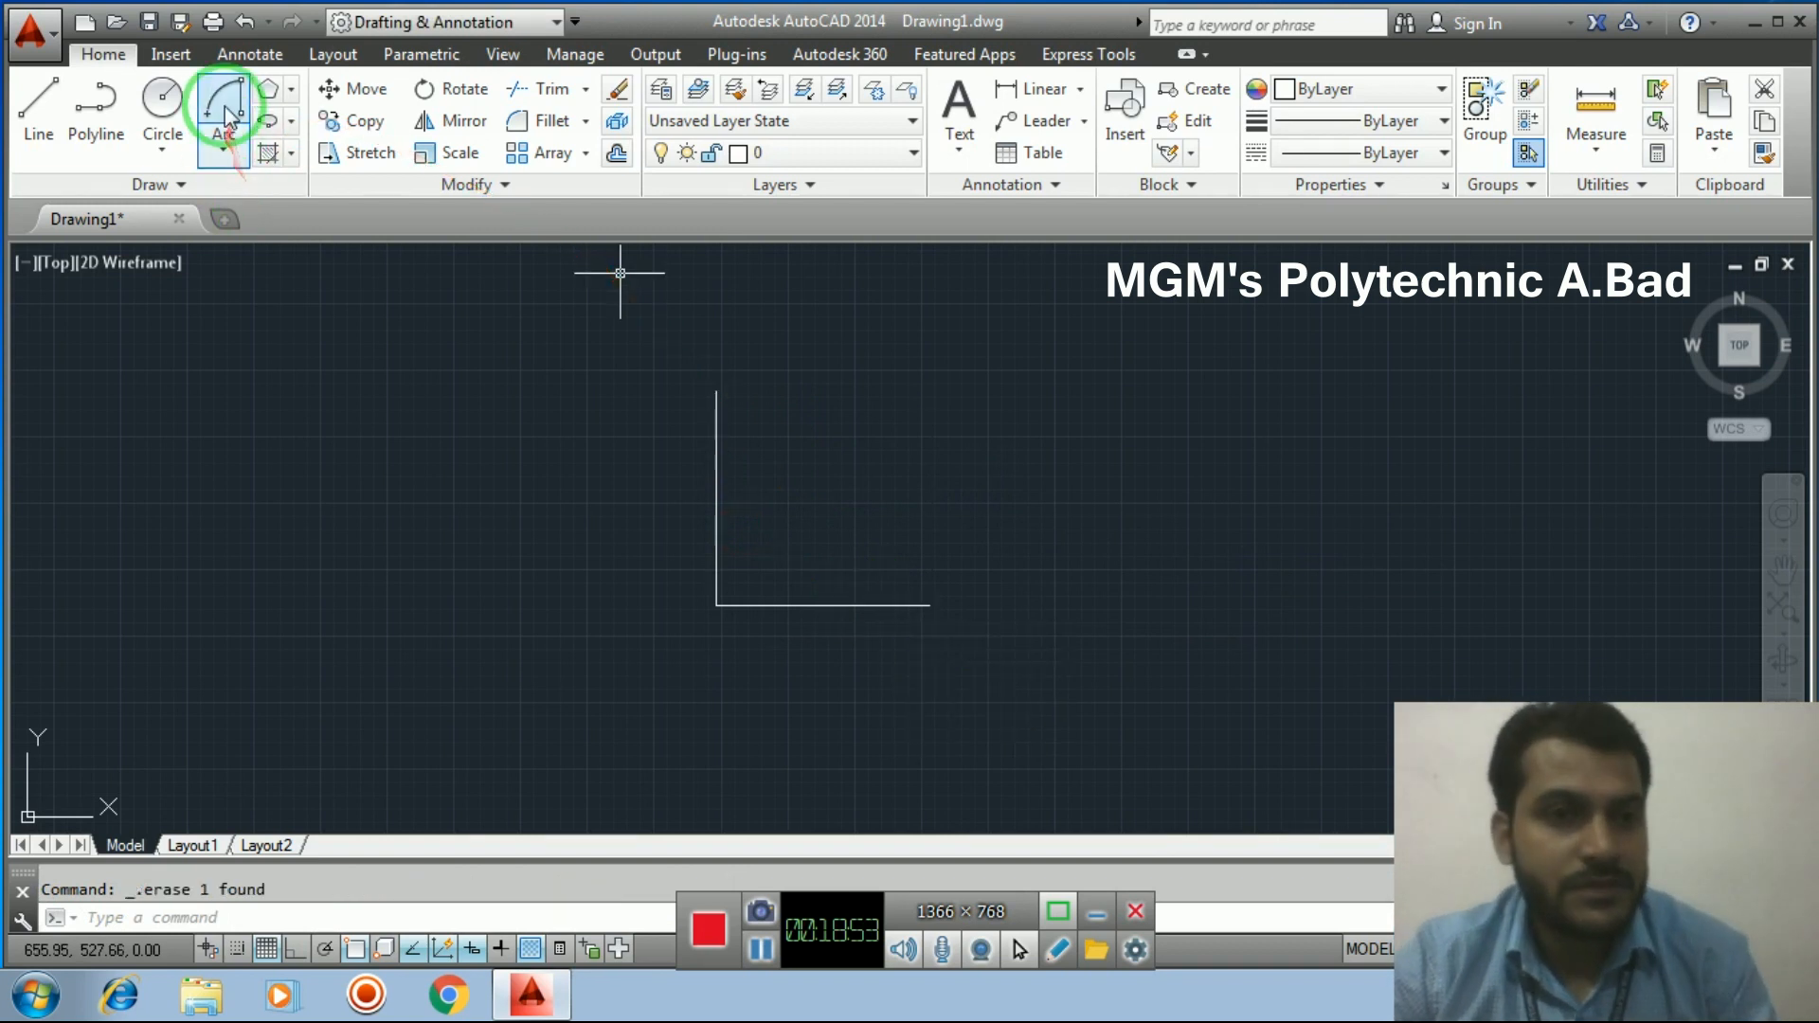
left_click(716, 392)
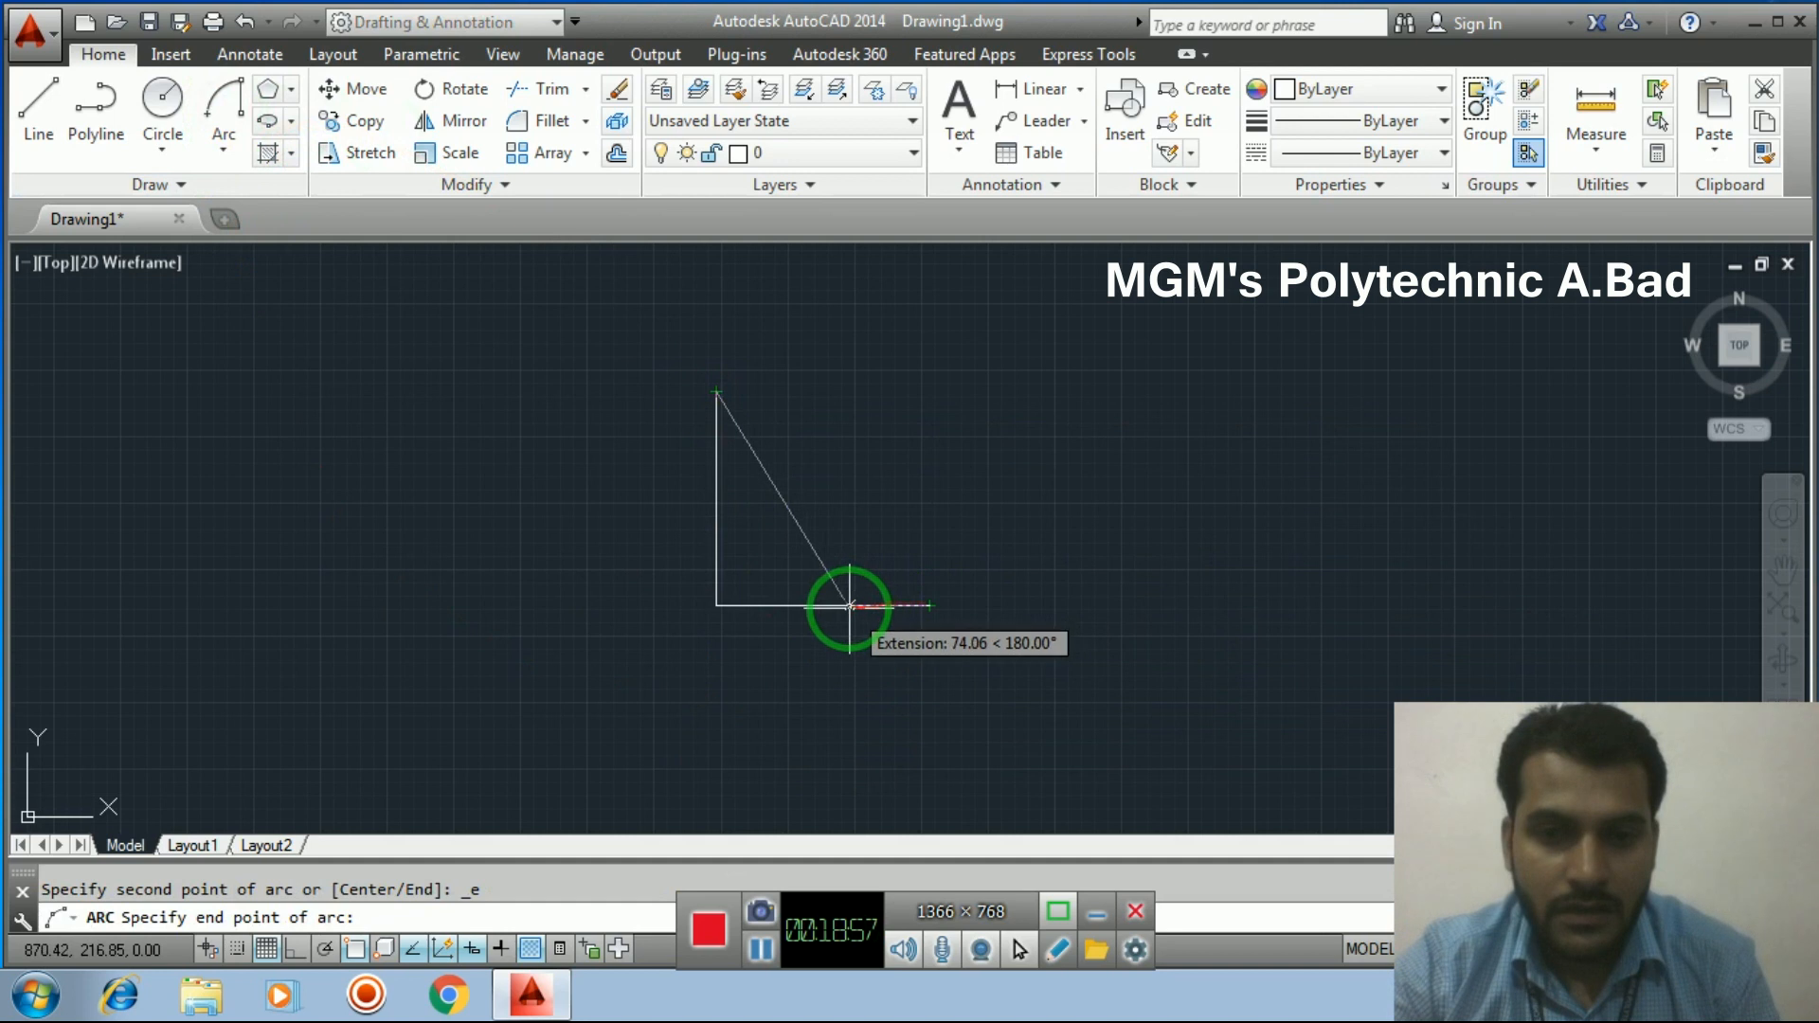
left_click(930, 604)
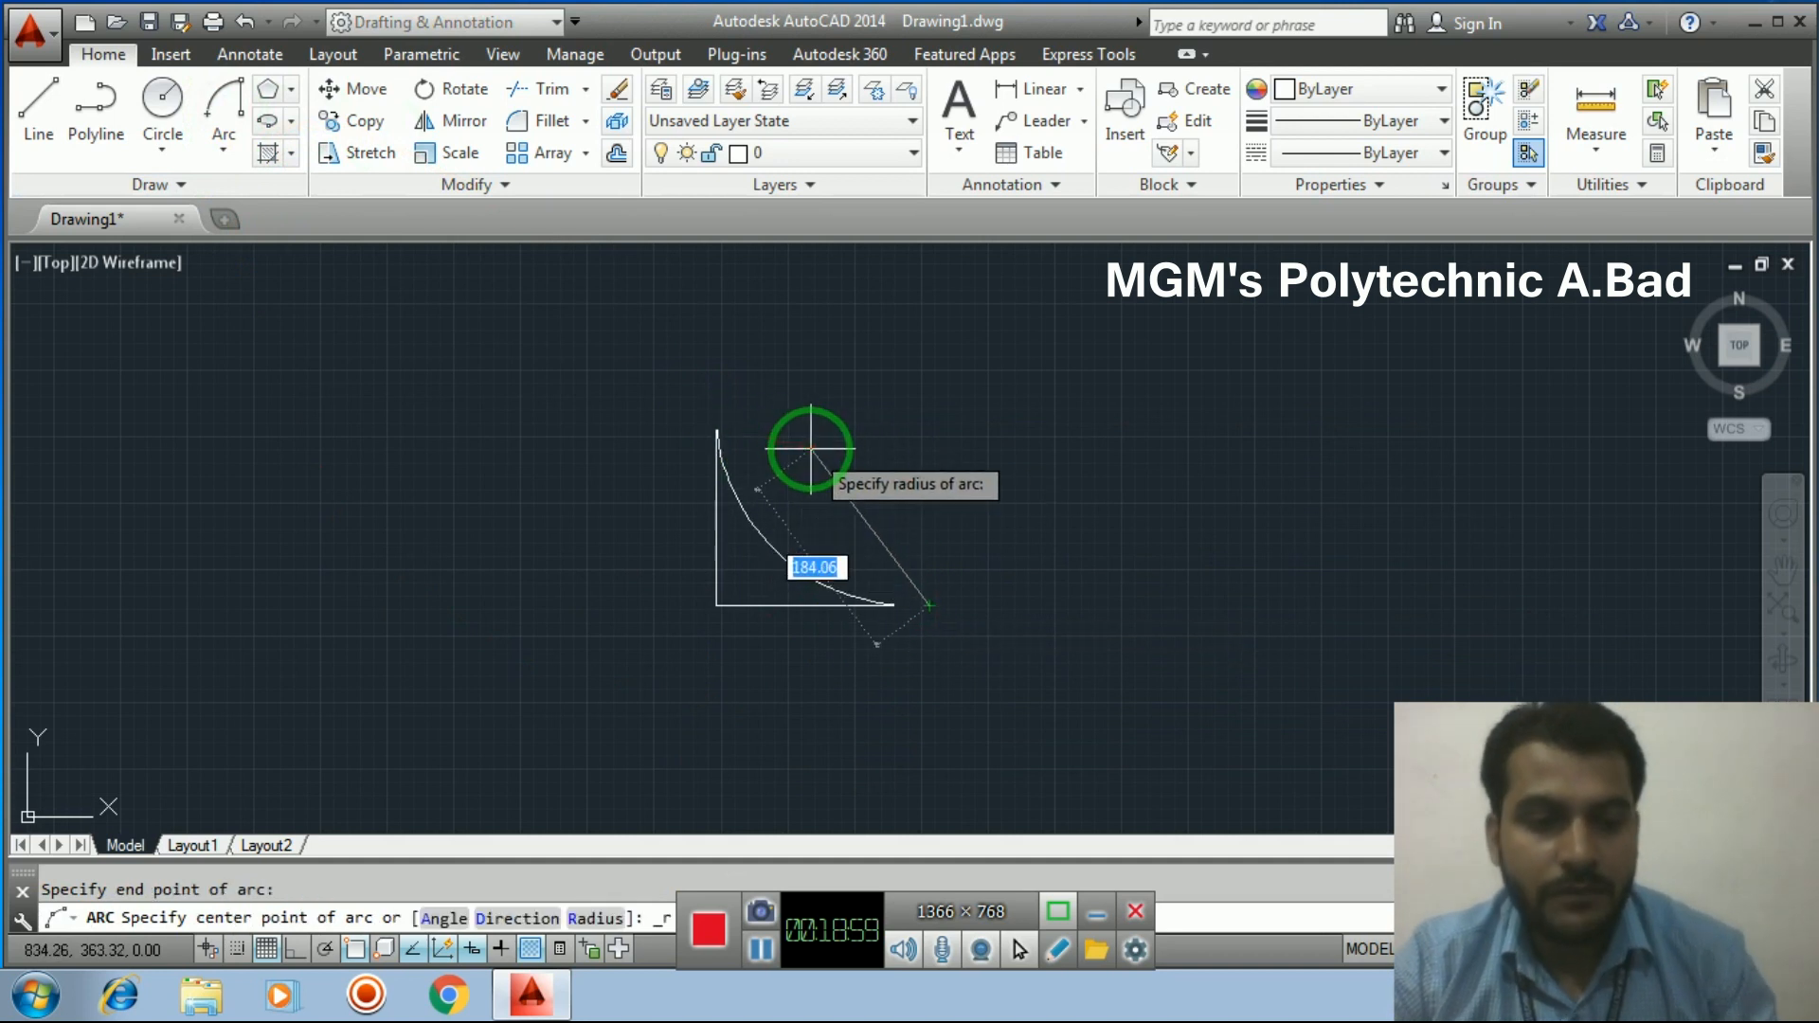
key("Escape")
Draw a Start, End, Radius arc from the horizontal line's right end to the vertical line's top end with a radius of 200
left_click(226, 112)
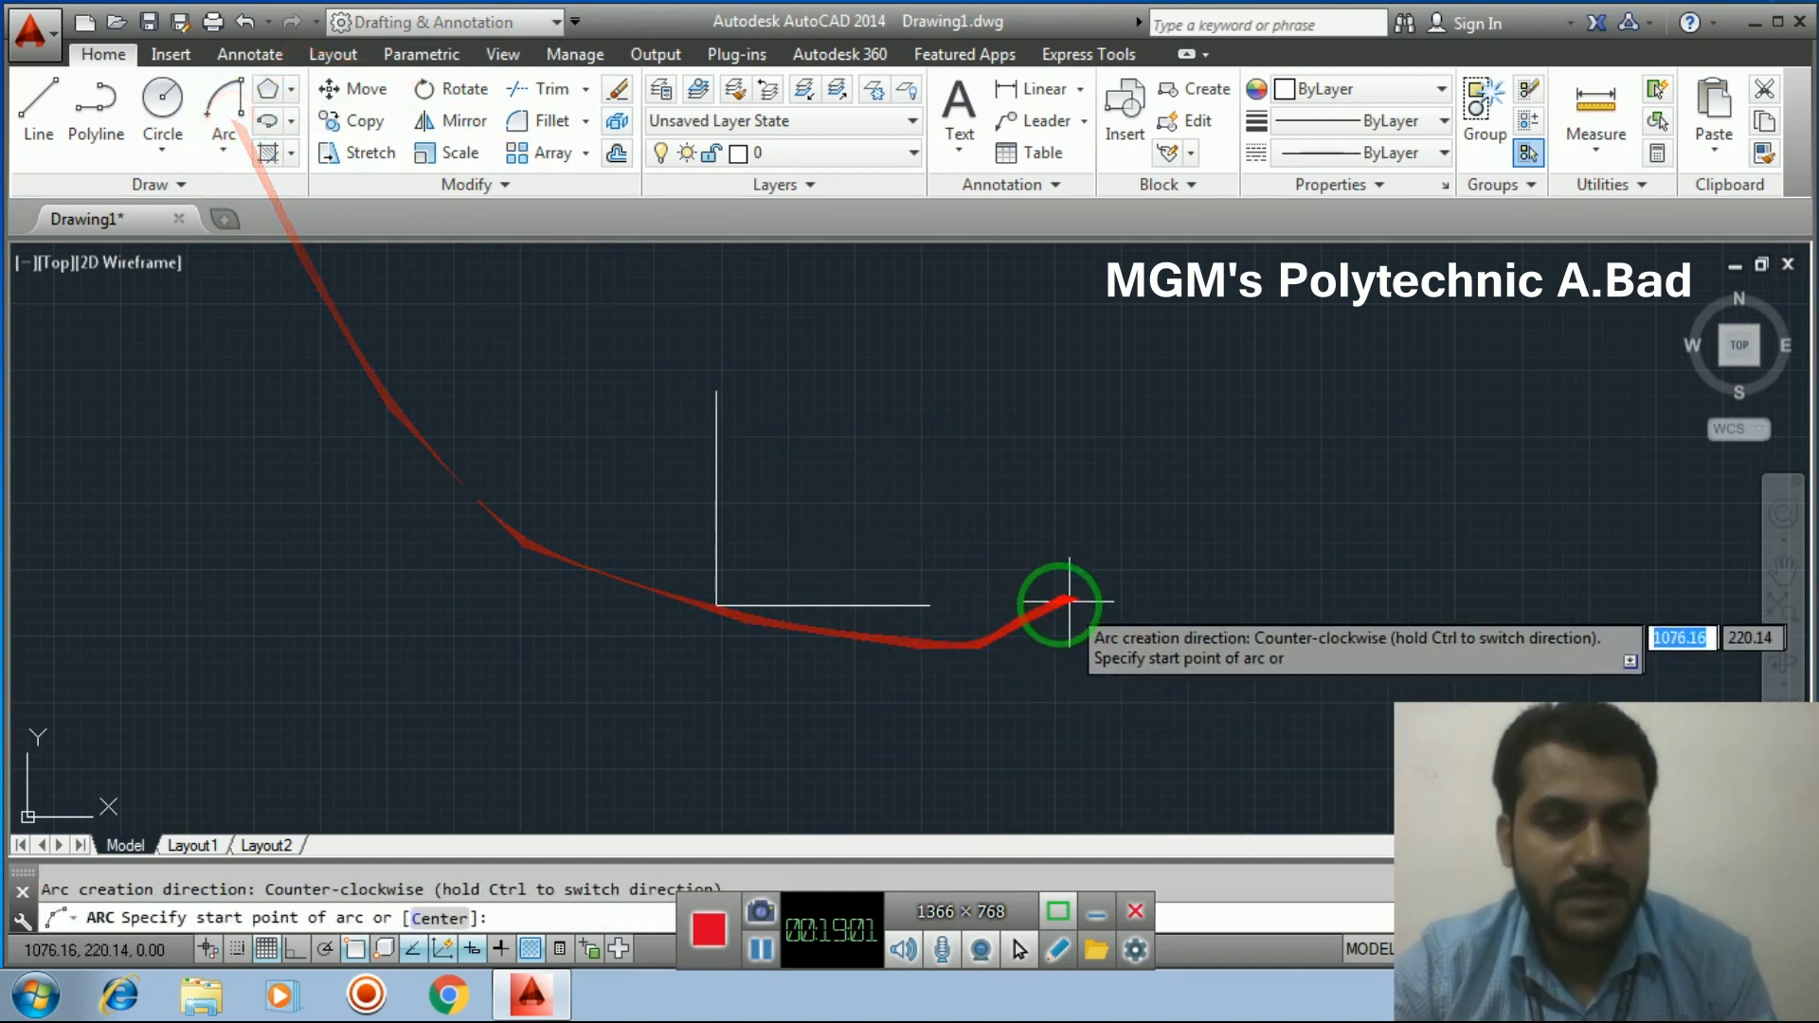
left_click(930, 604)
left_click(716, 391)
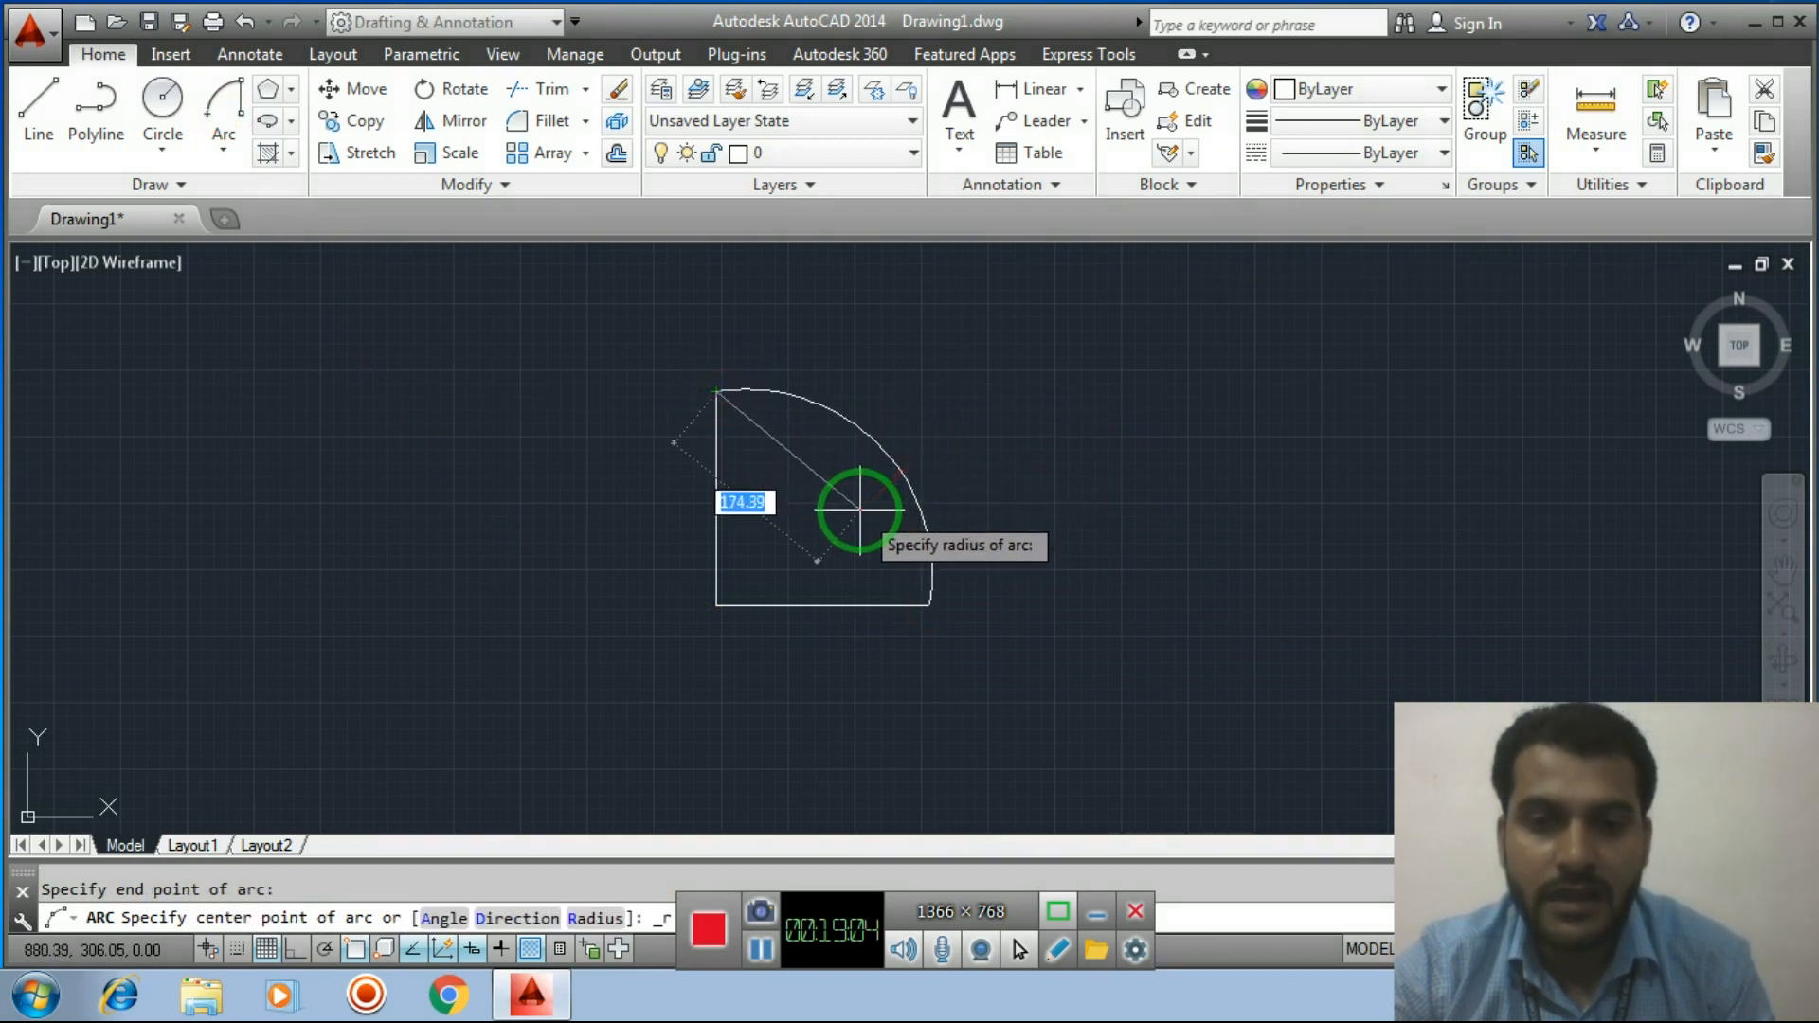
type("100")
key("Return")
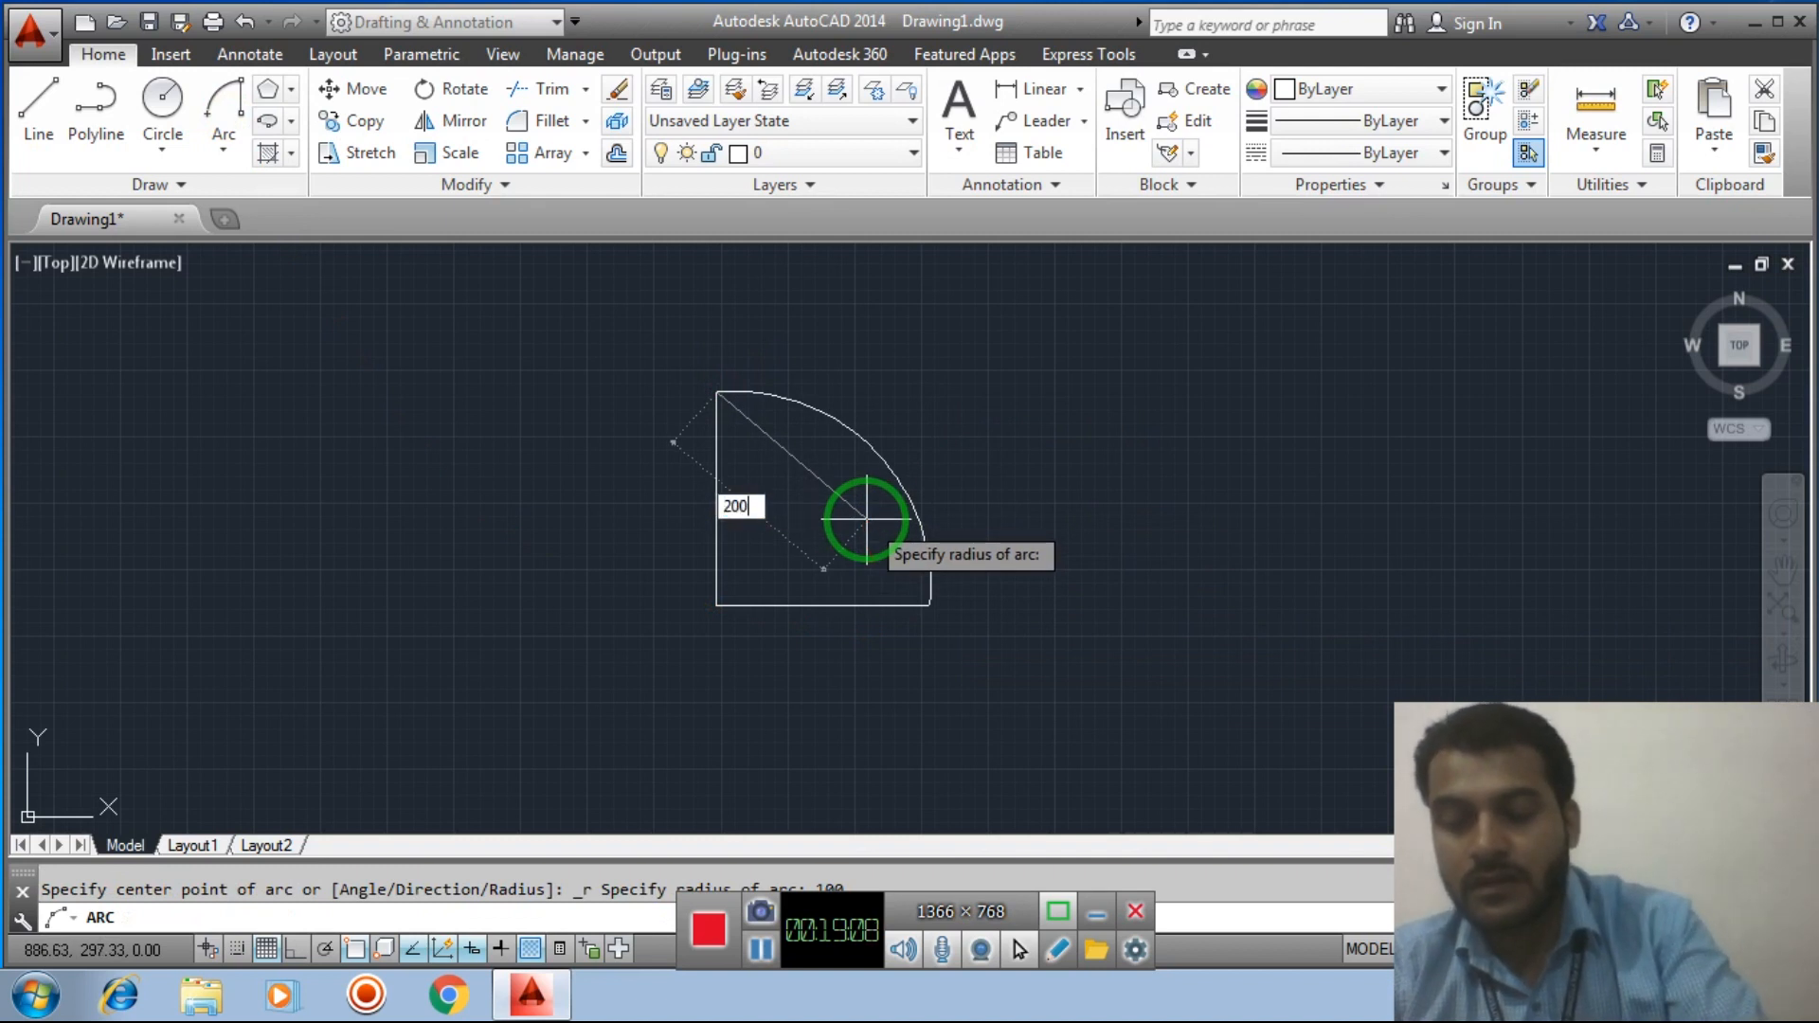
type("200")
key("Return")
Select the outward-bulging arc and delete it, keeping the two lines
left_click(1025, 540)
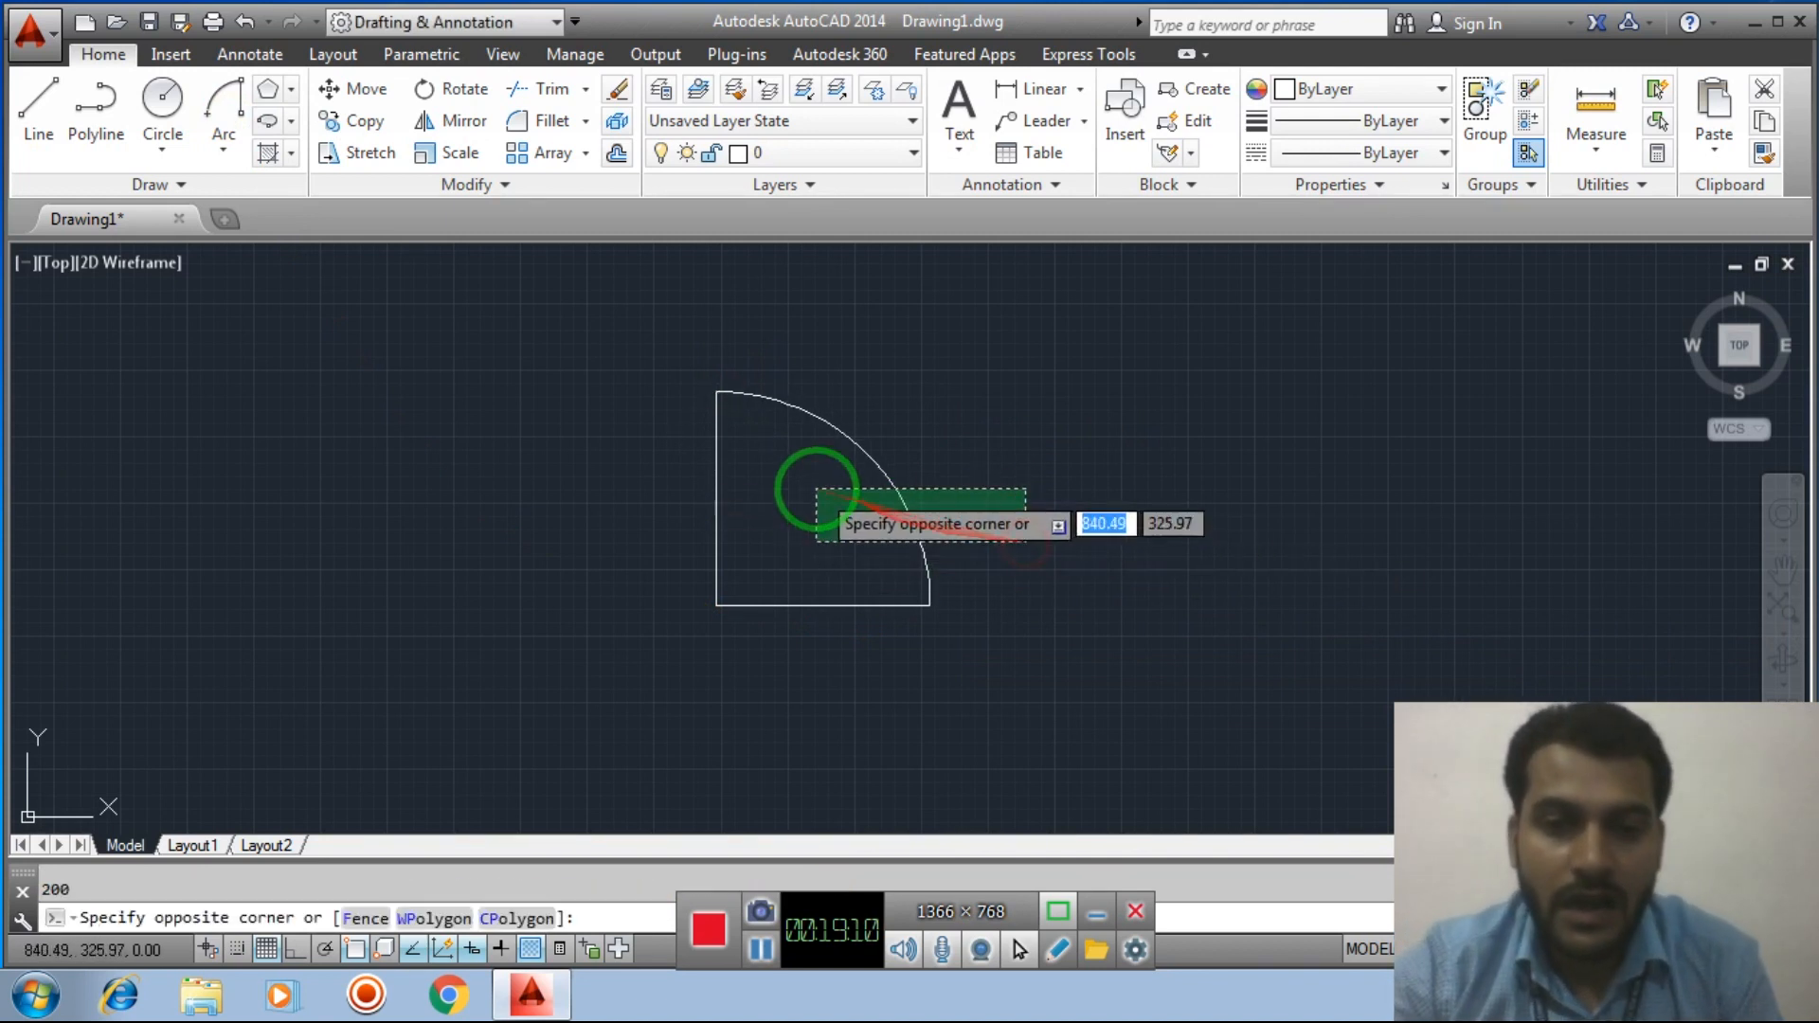
left_click(816, 489)
key("Delete")
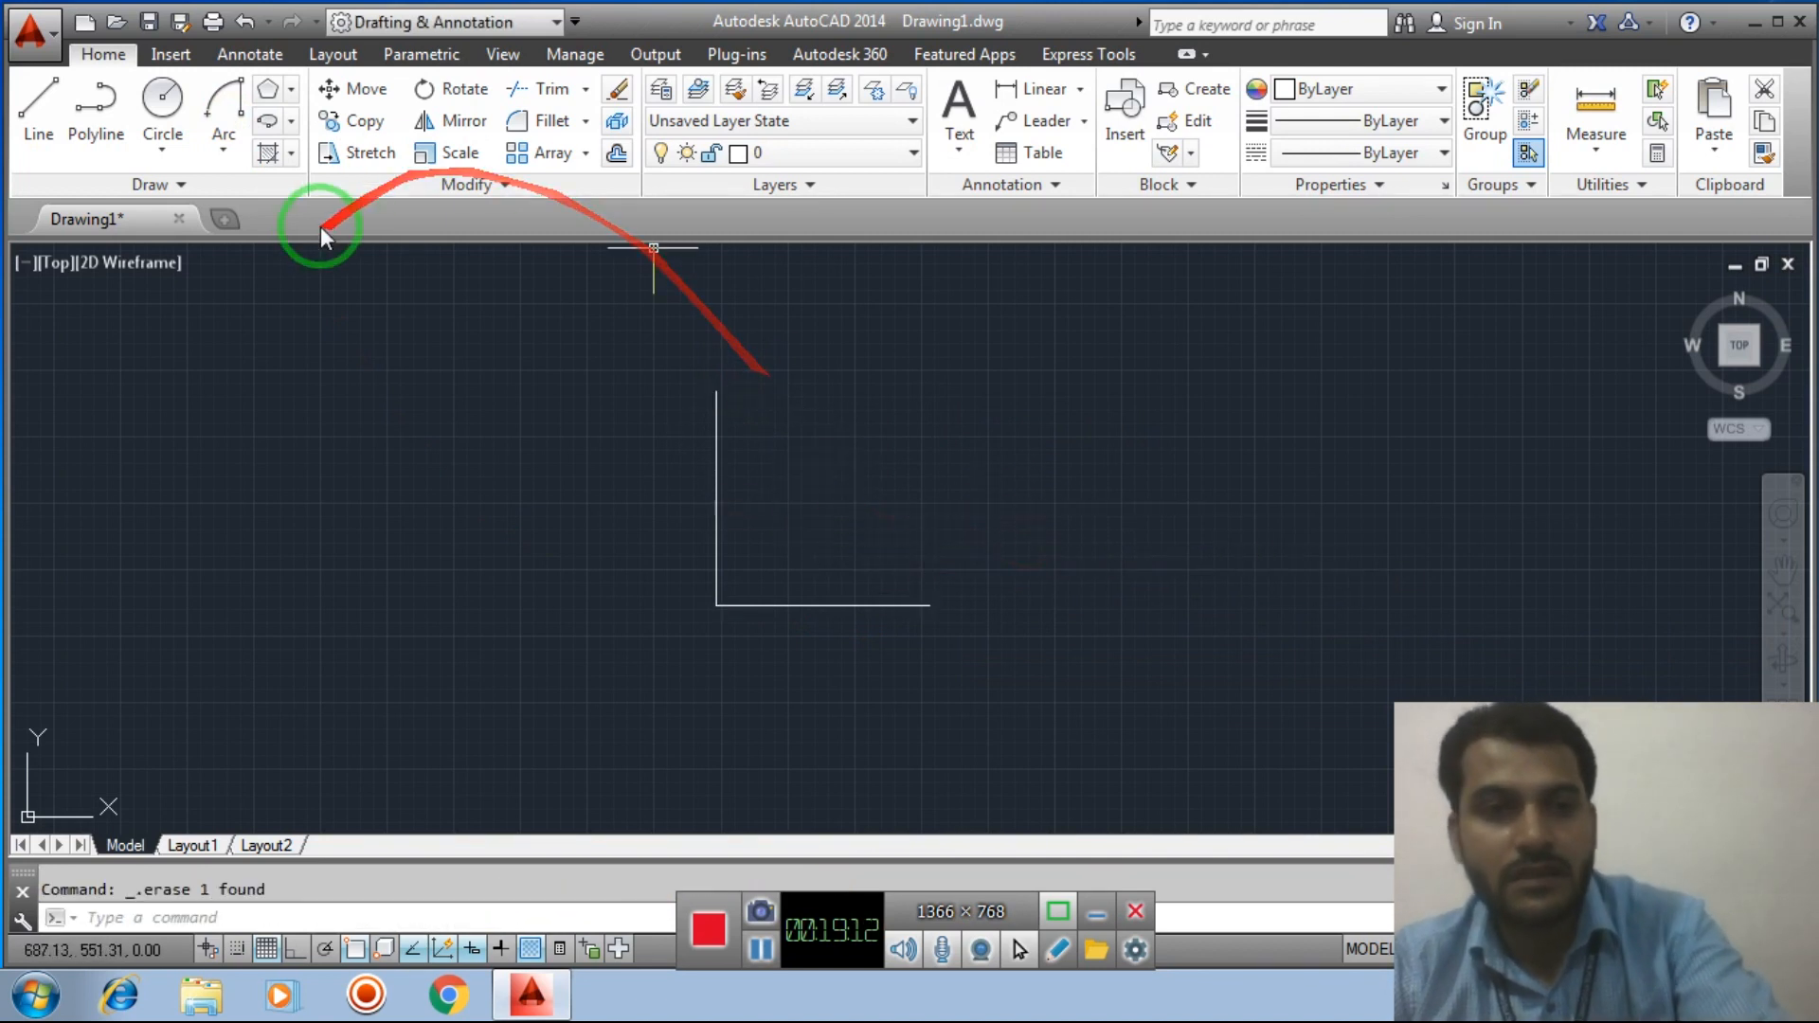
Select both lines of the L shape and delete them
left_click(225, 152)
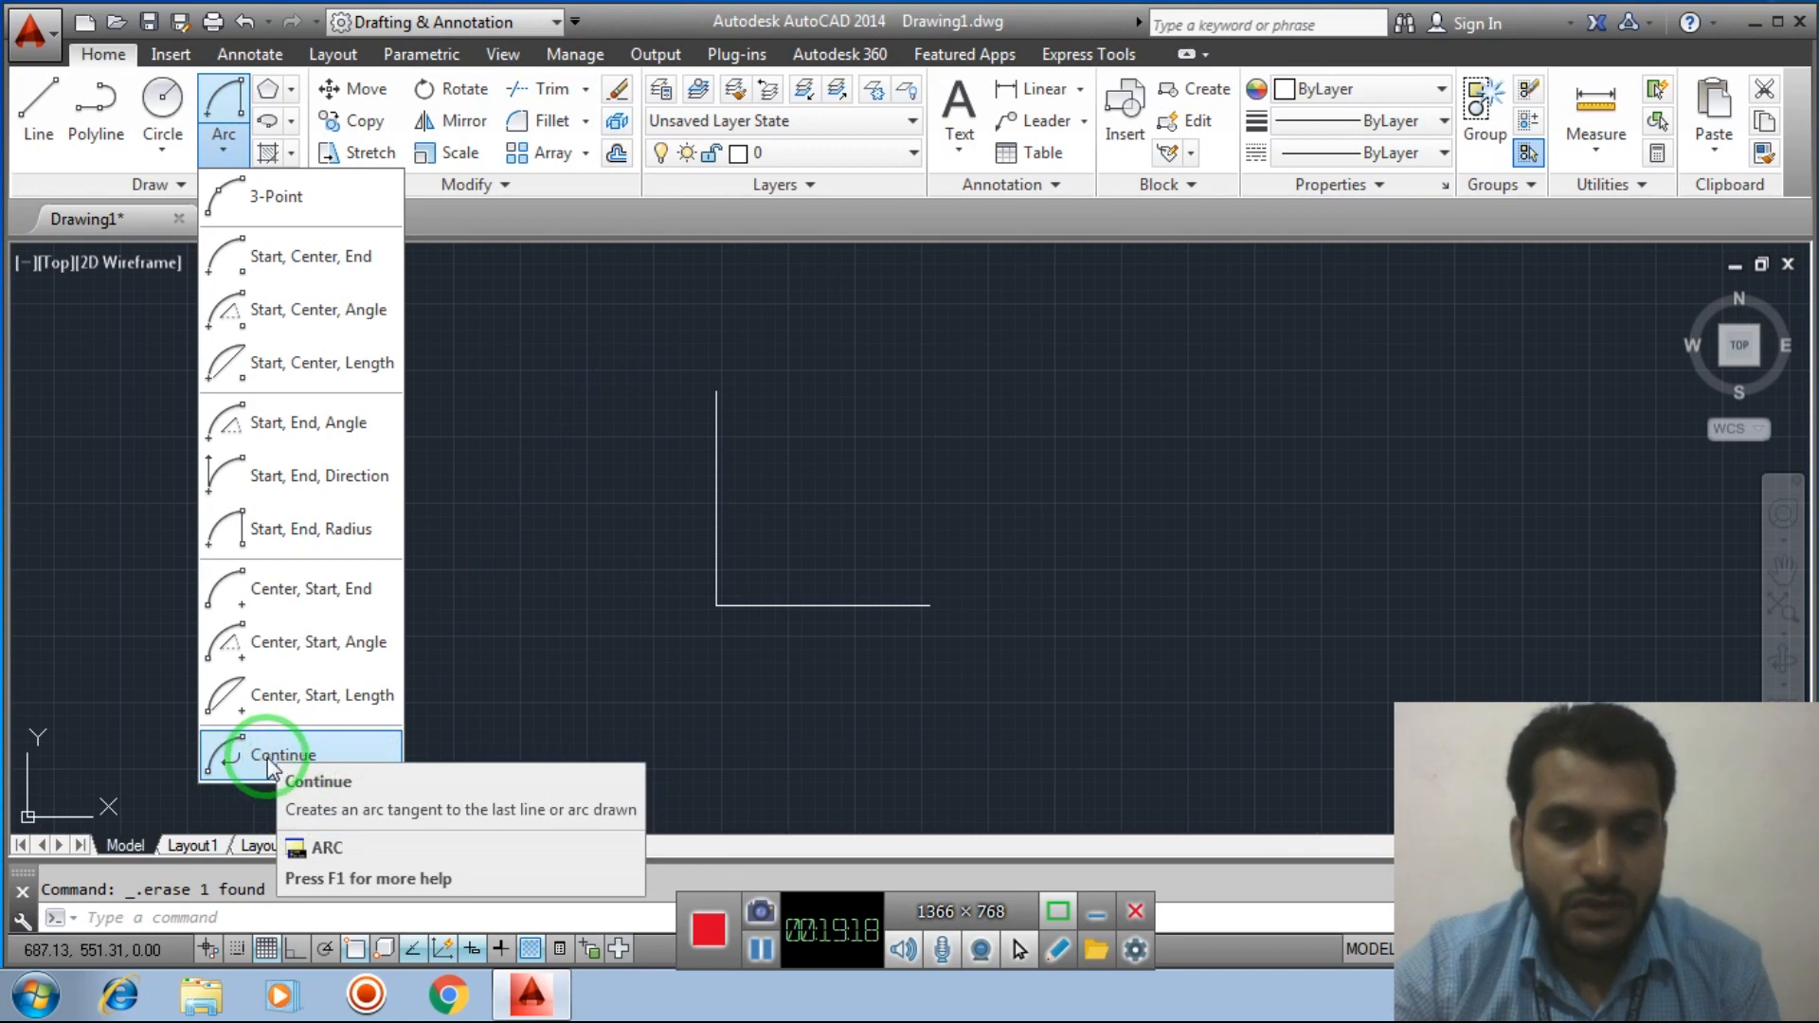
left_click(585, 336)
left_click(981, 694)
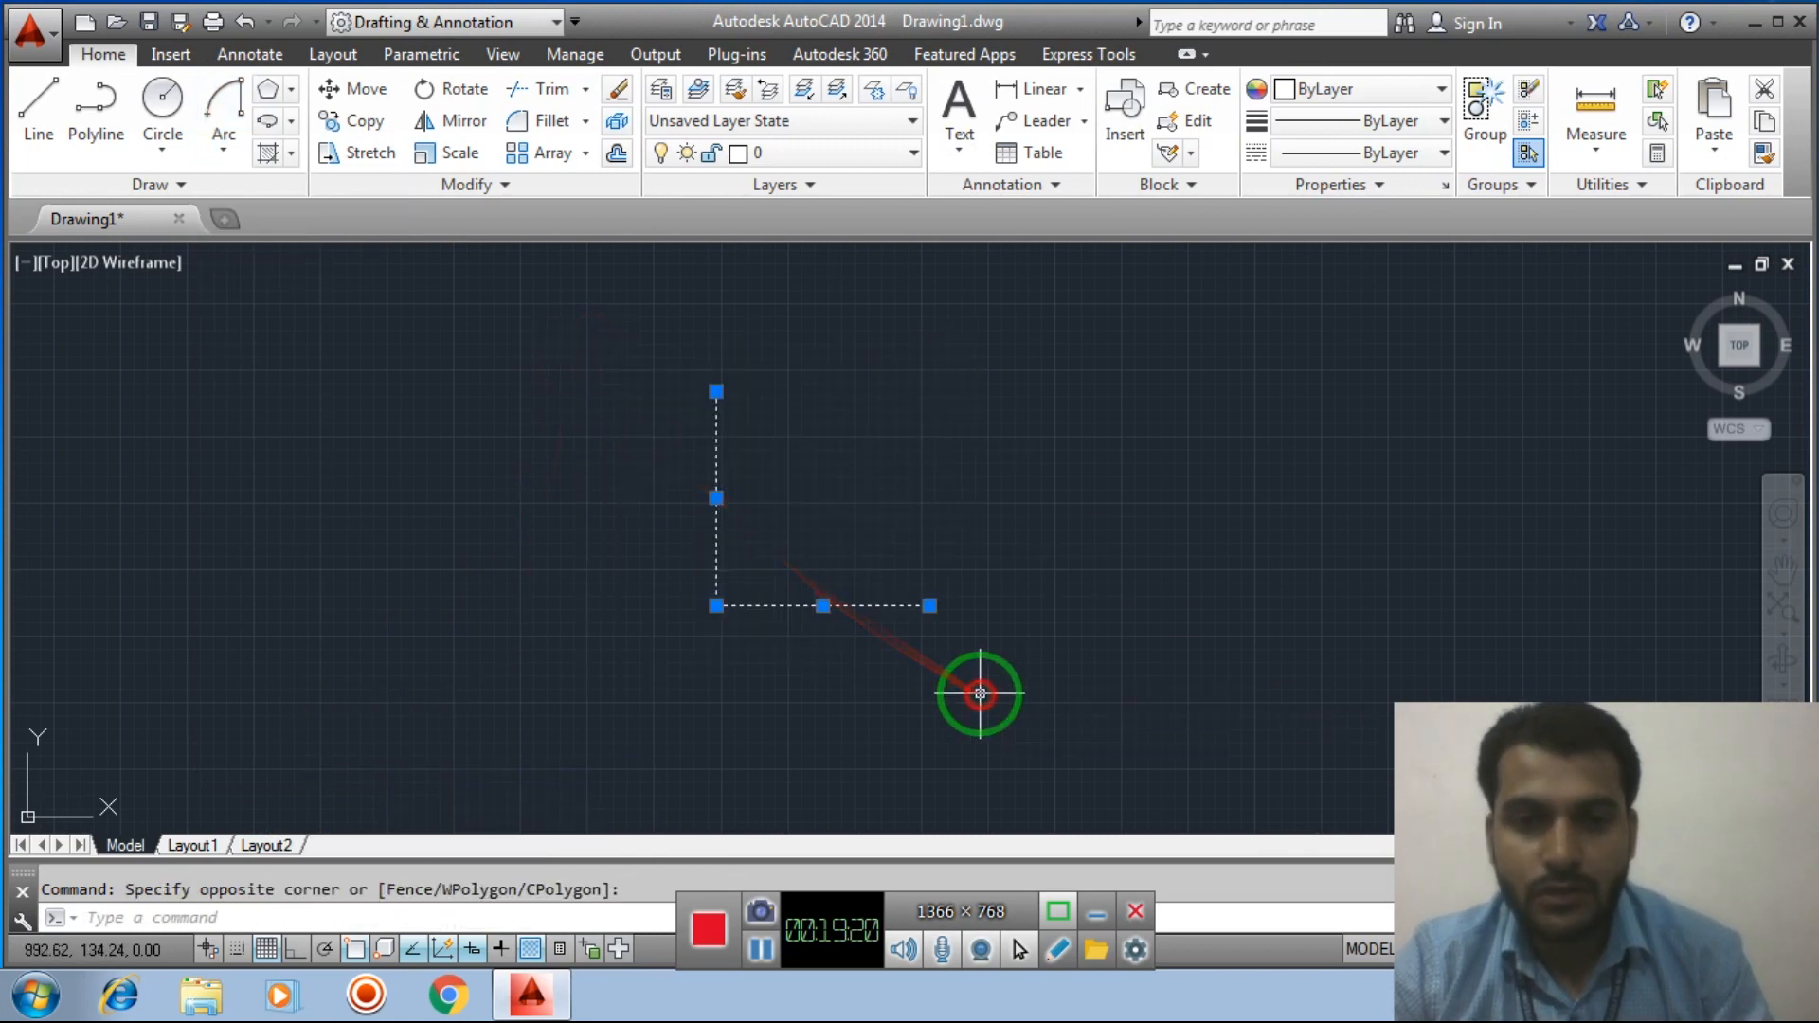
key("Delete")
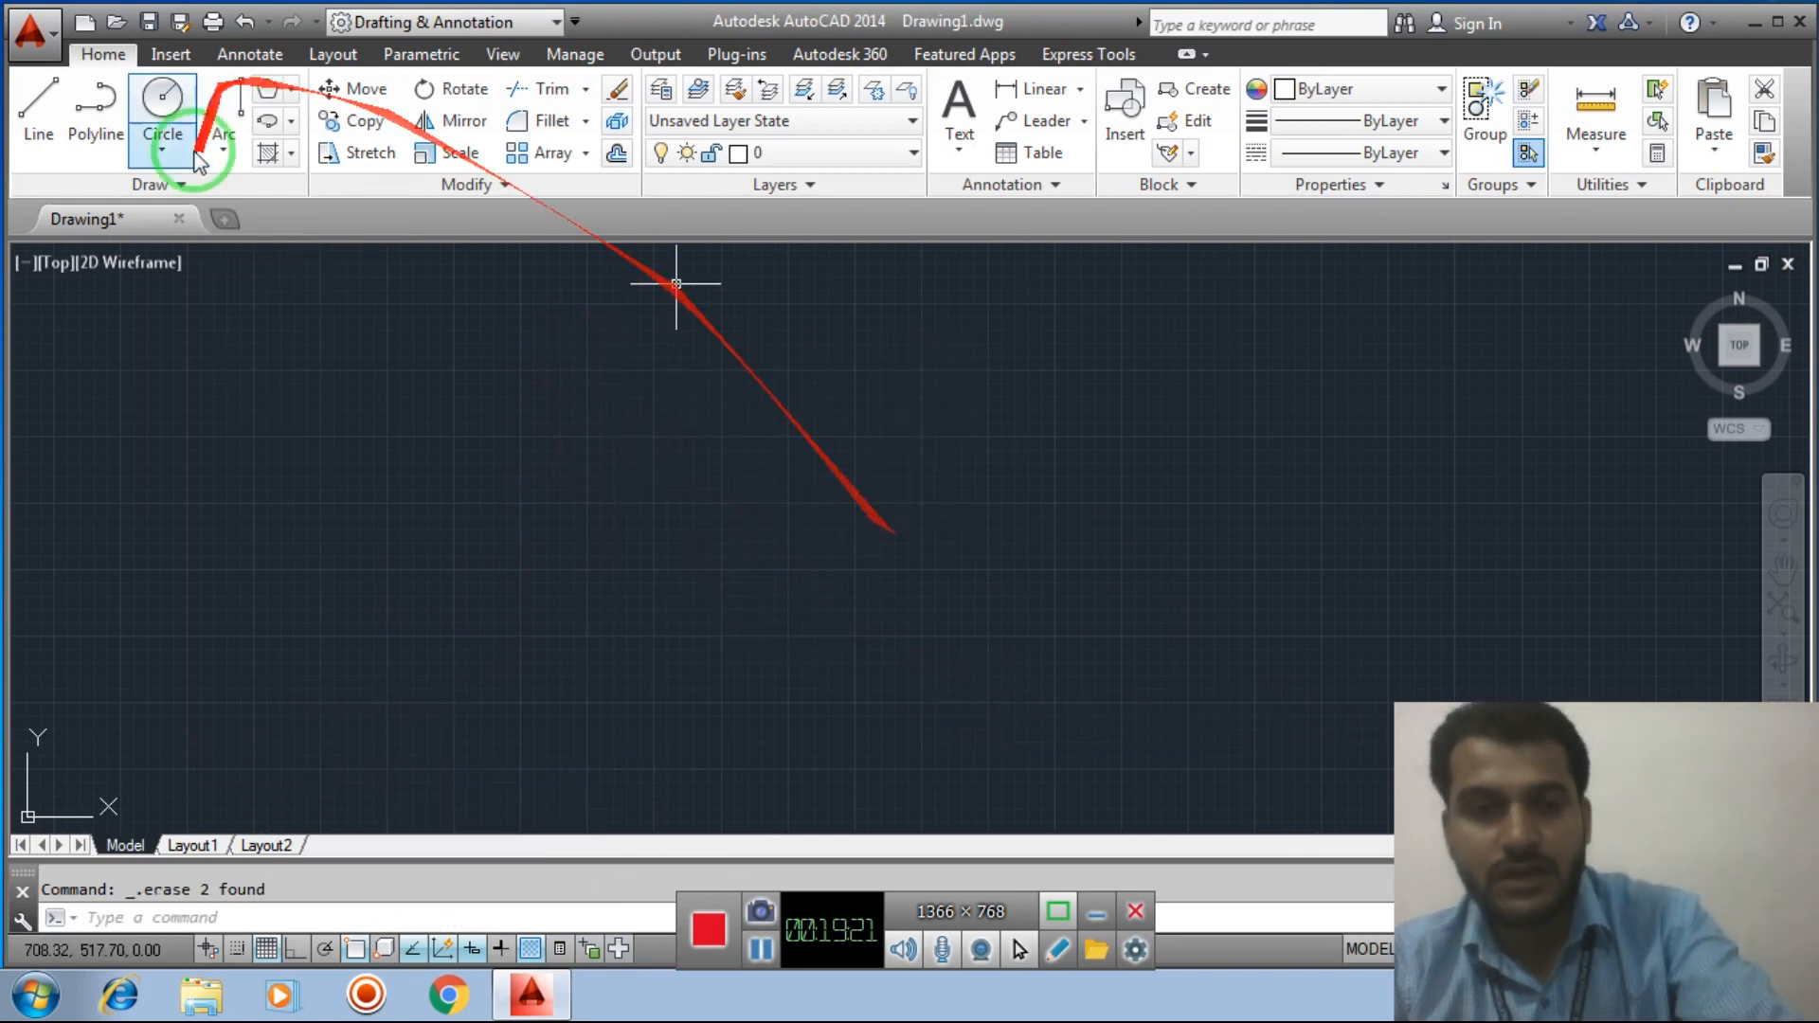
Turn Ortho on and draw a horizontal line rightward across the upper part of the drawing area
left_click(47, 114)
left_click(584, 357)
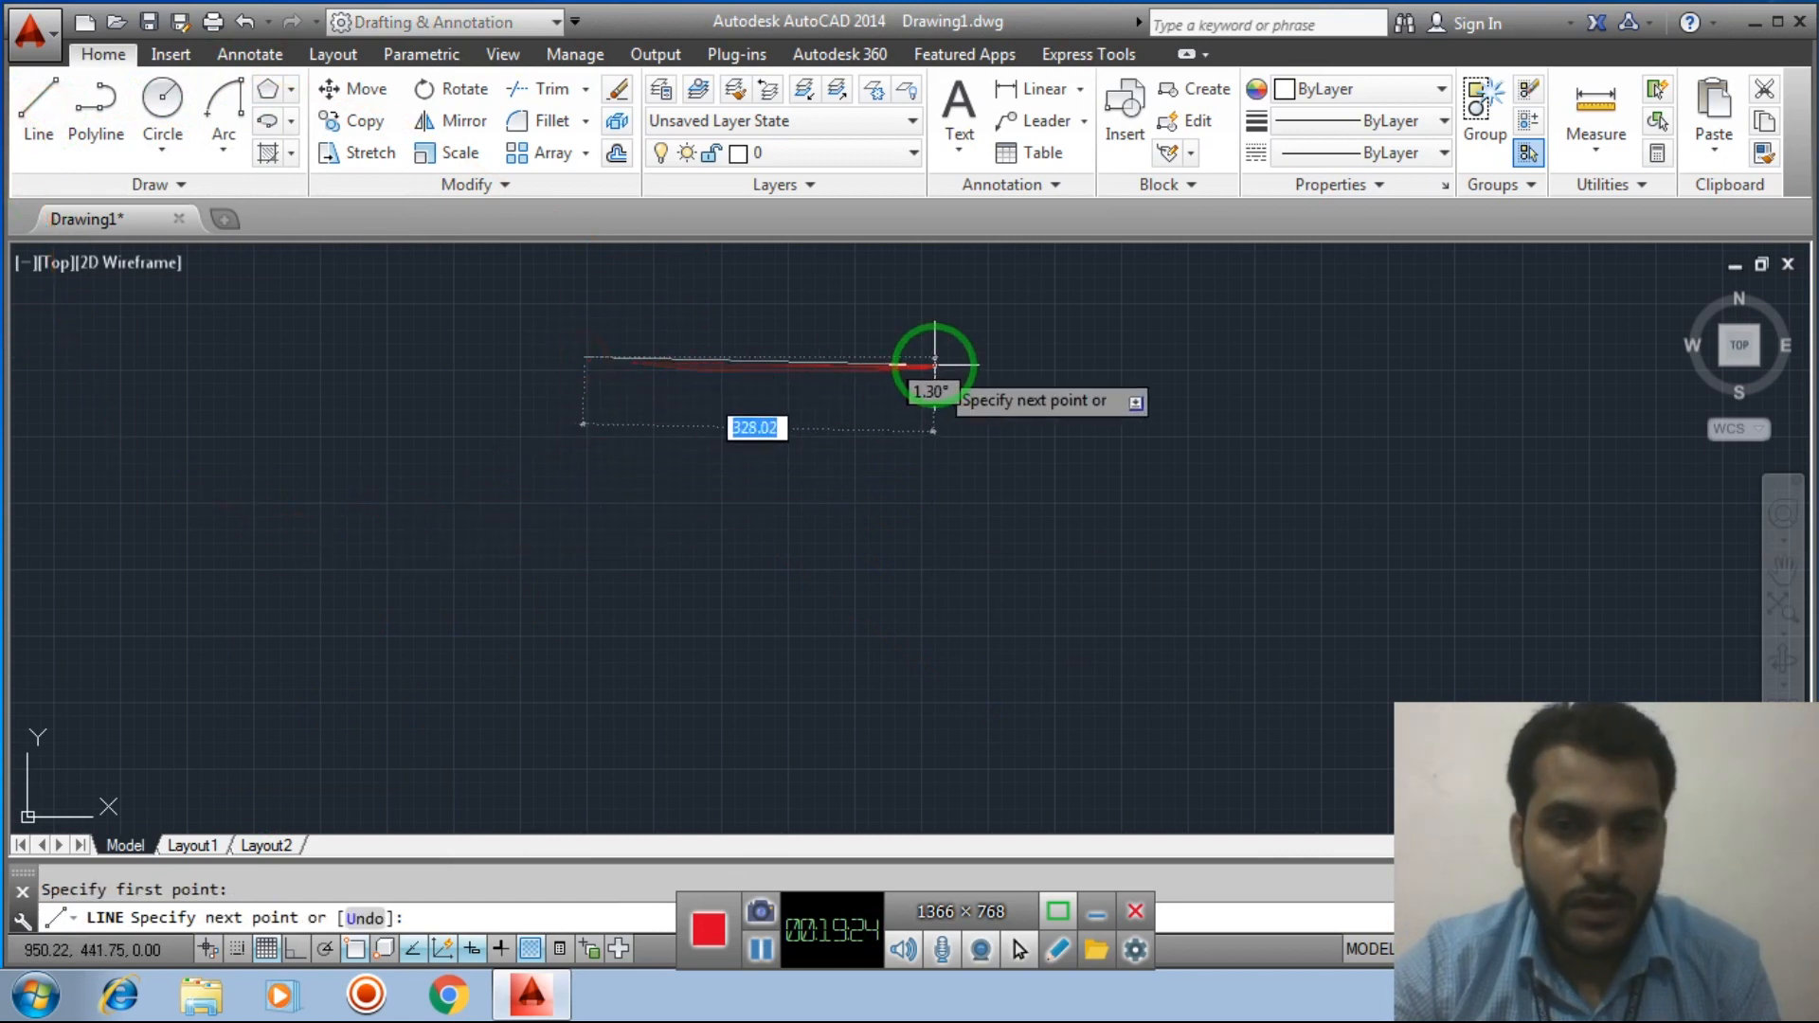
left_click(294, 948)
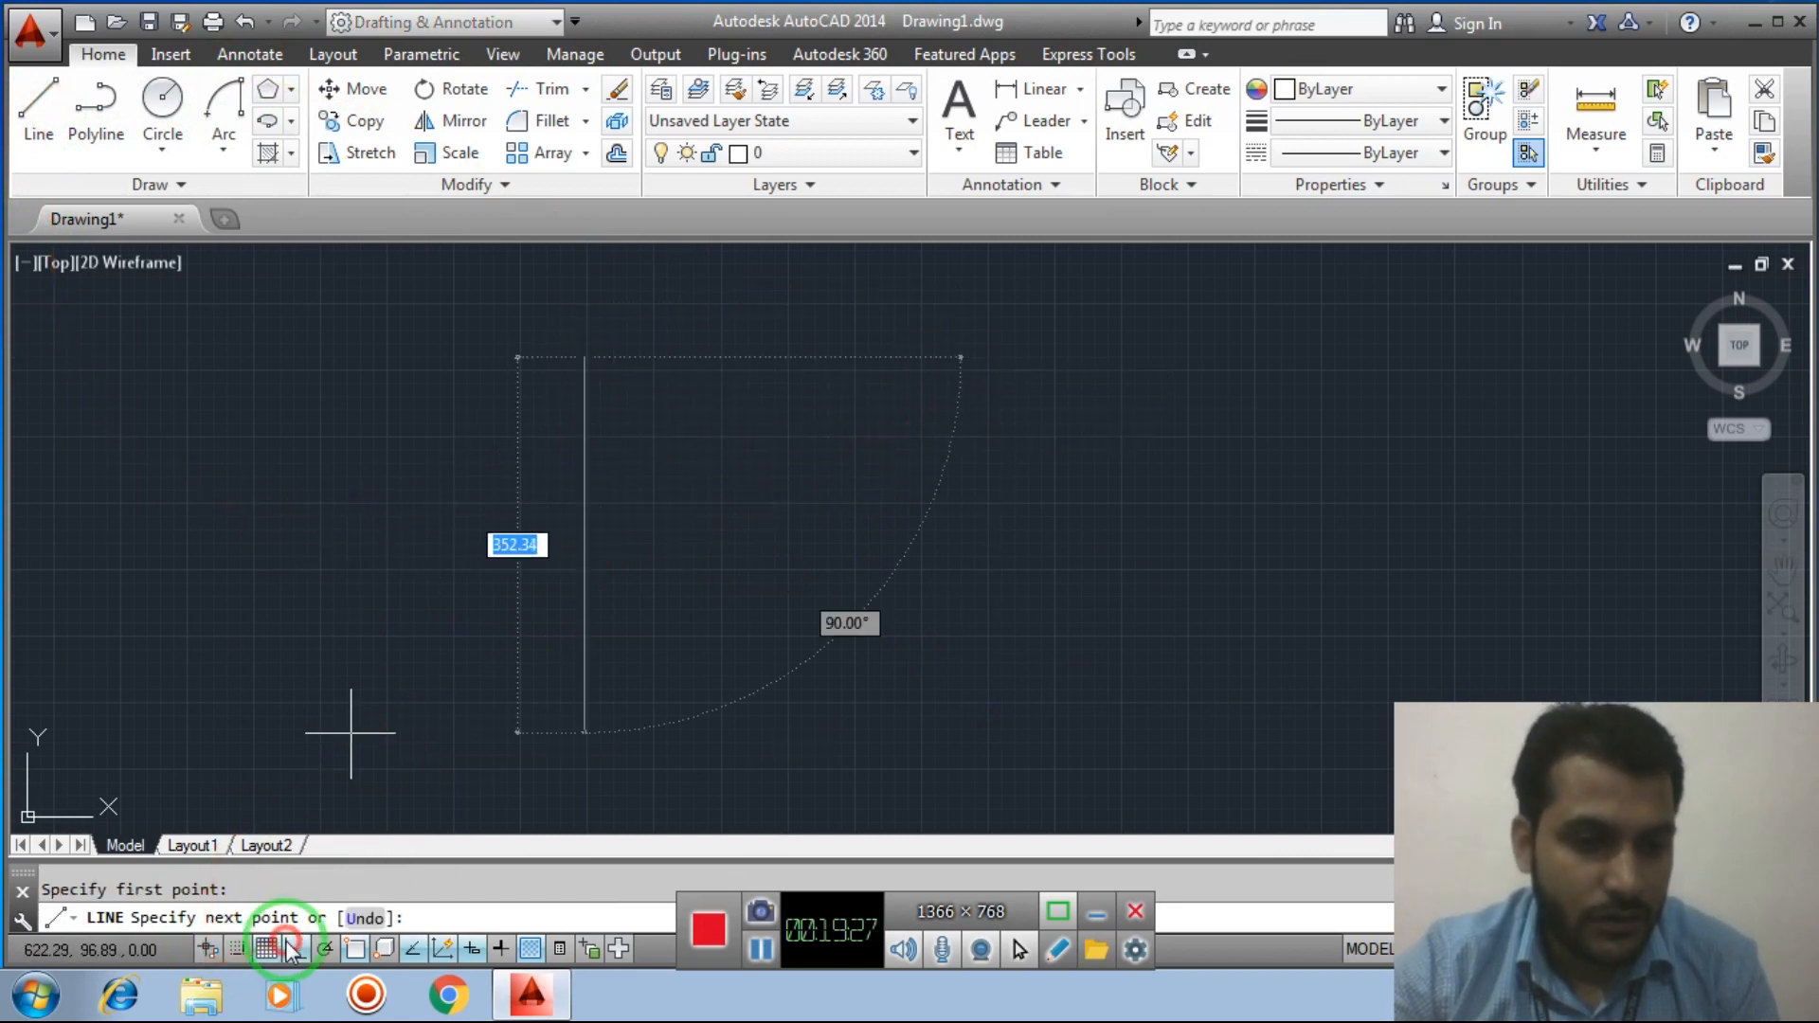
left_click(878, 358)
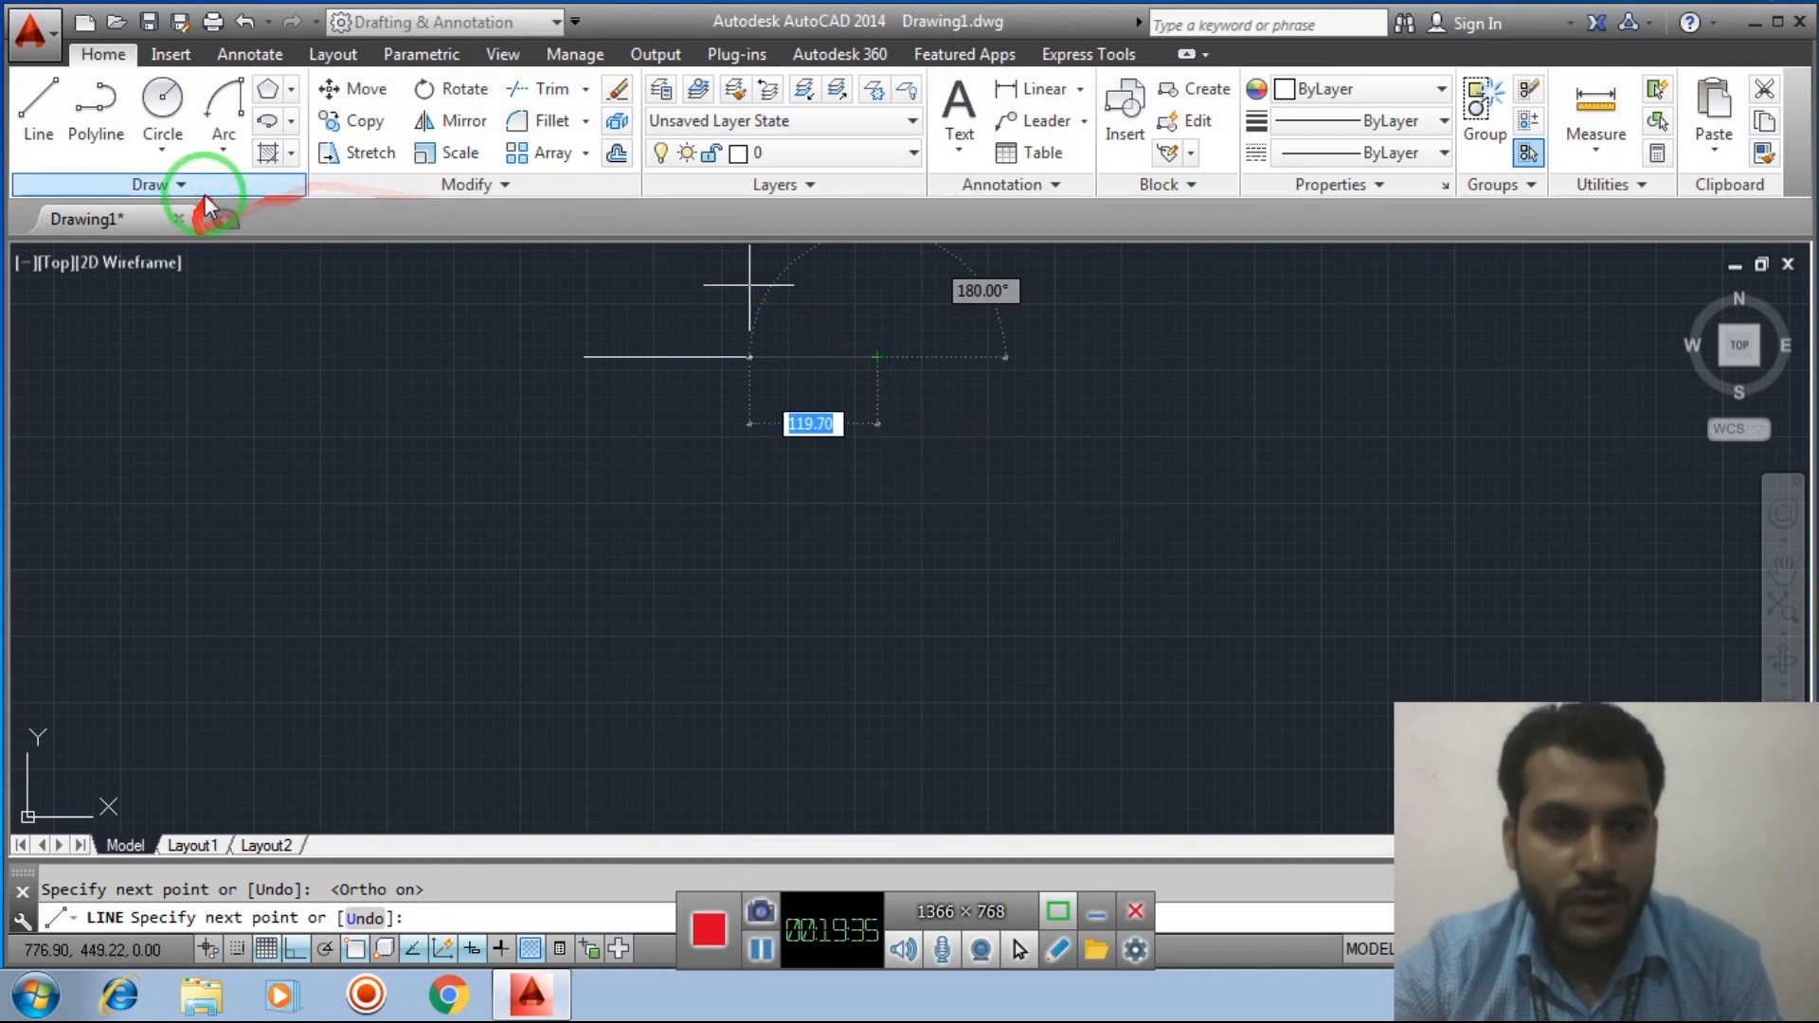
Draw a Continue arc tangent to the horizontal line's right end, curving round to a point straight below it
left_click(222, 158)
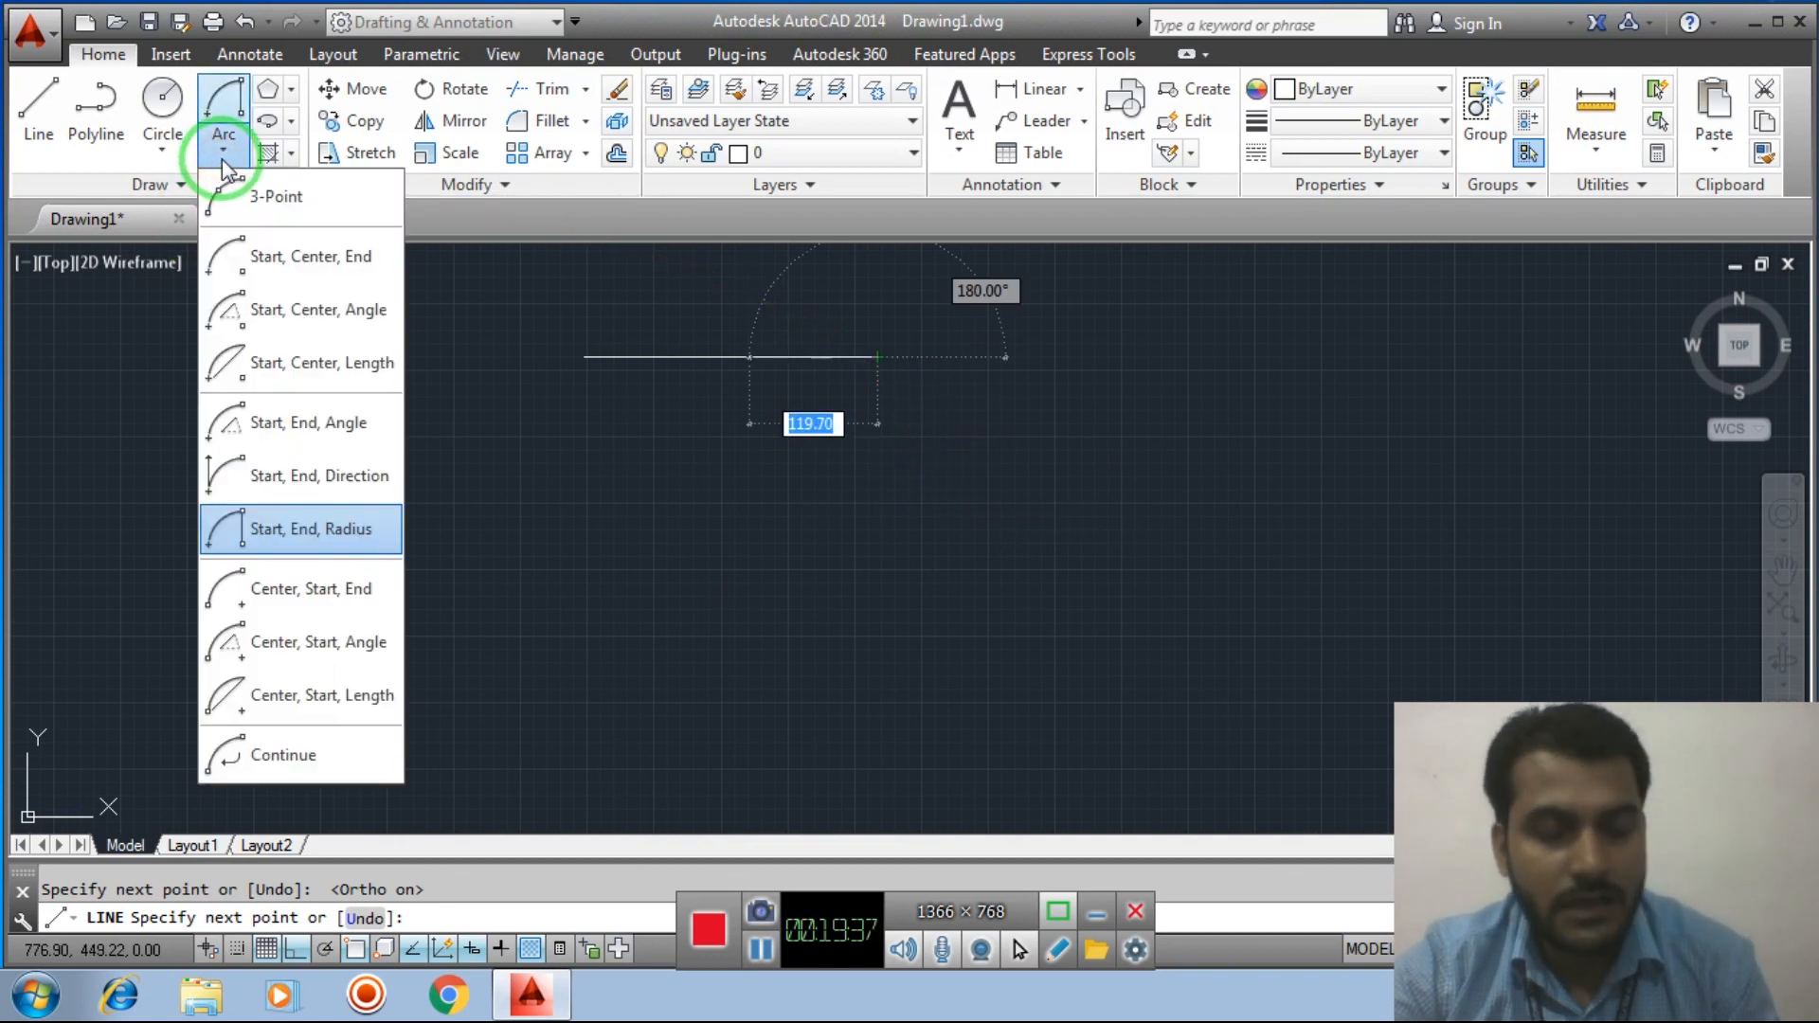
left_click(288, 752)
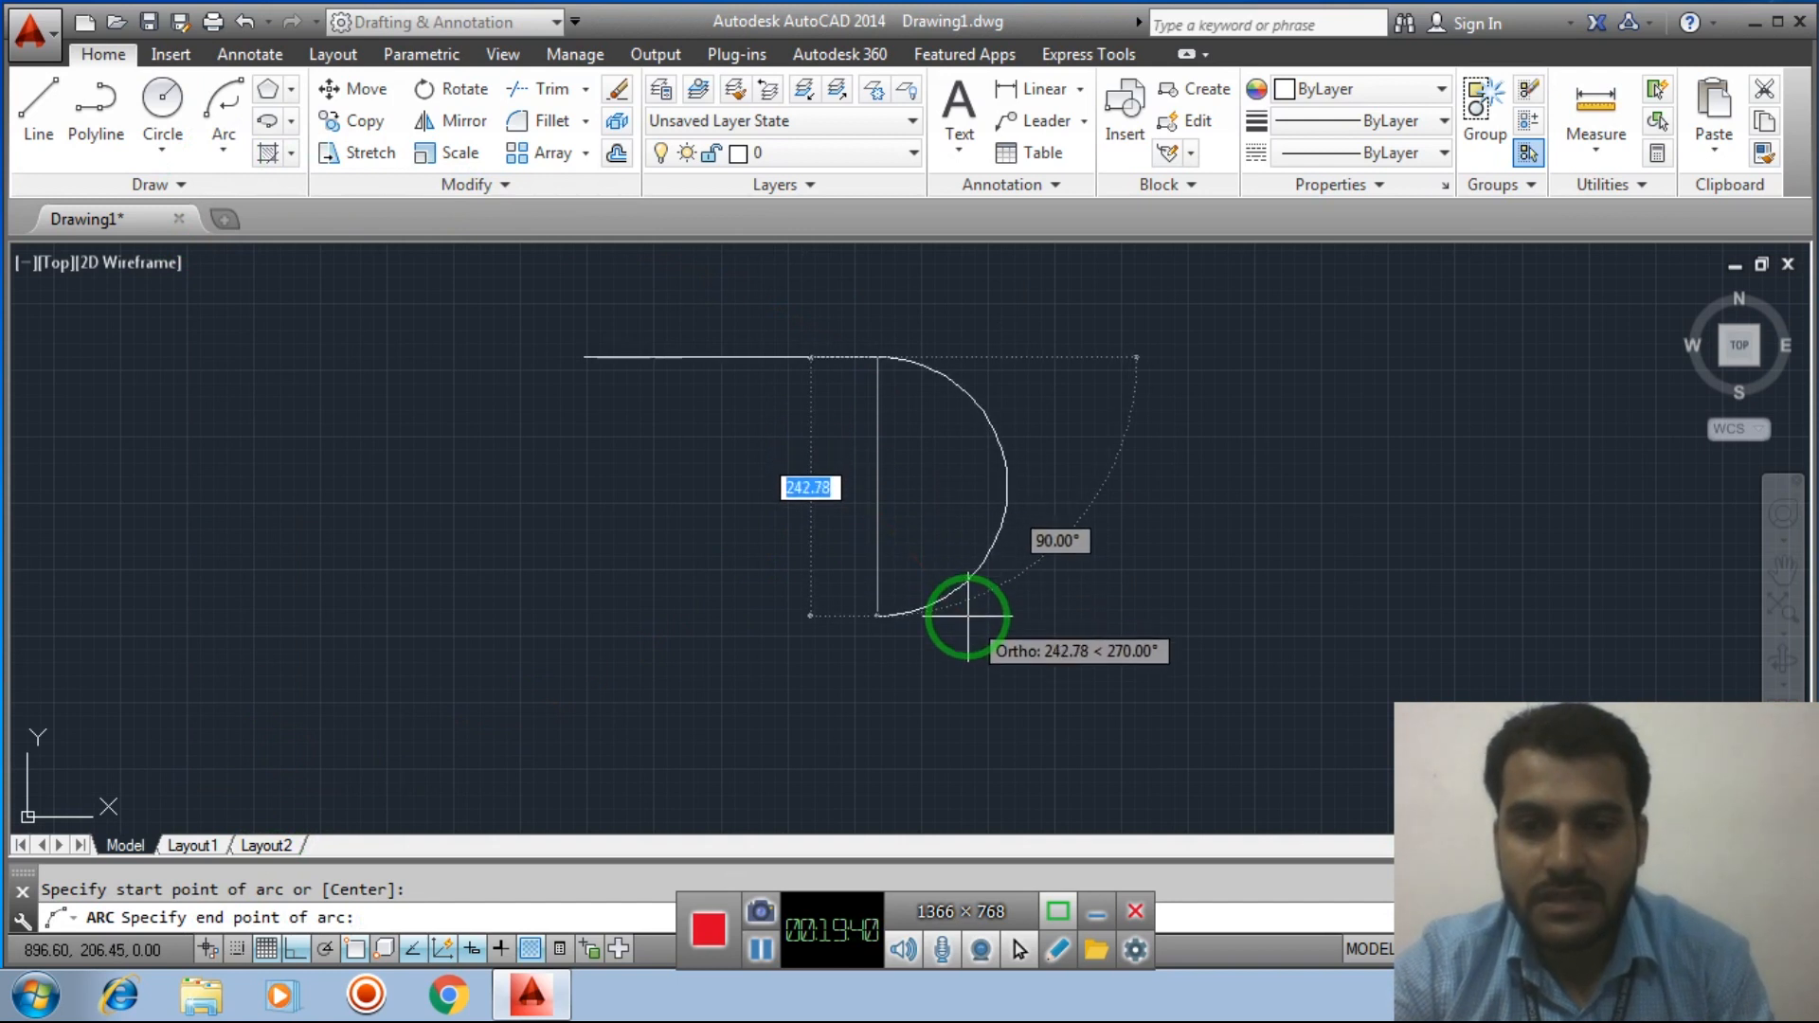
left_click(960, 632)
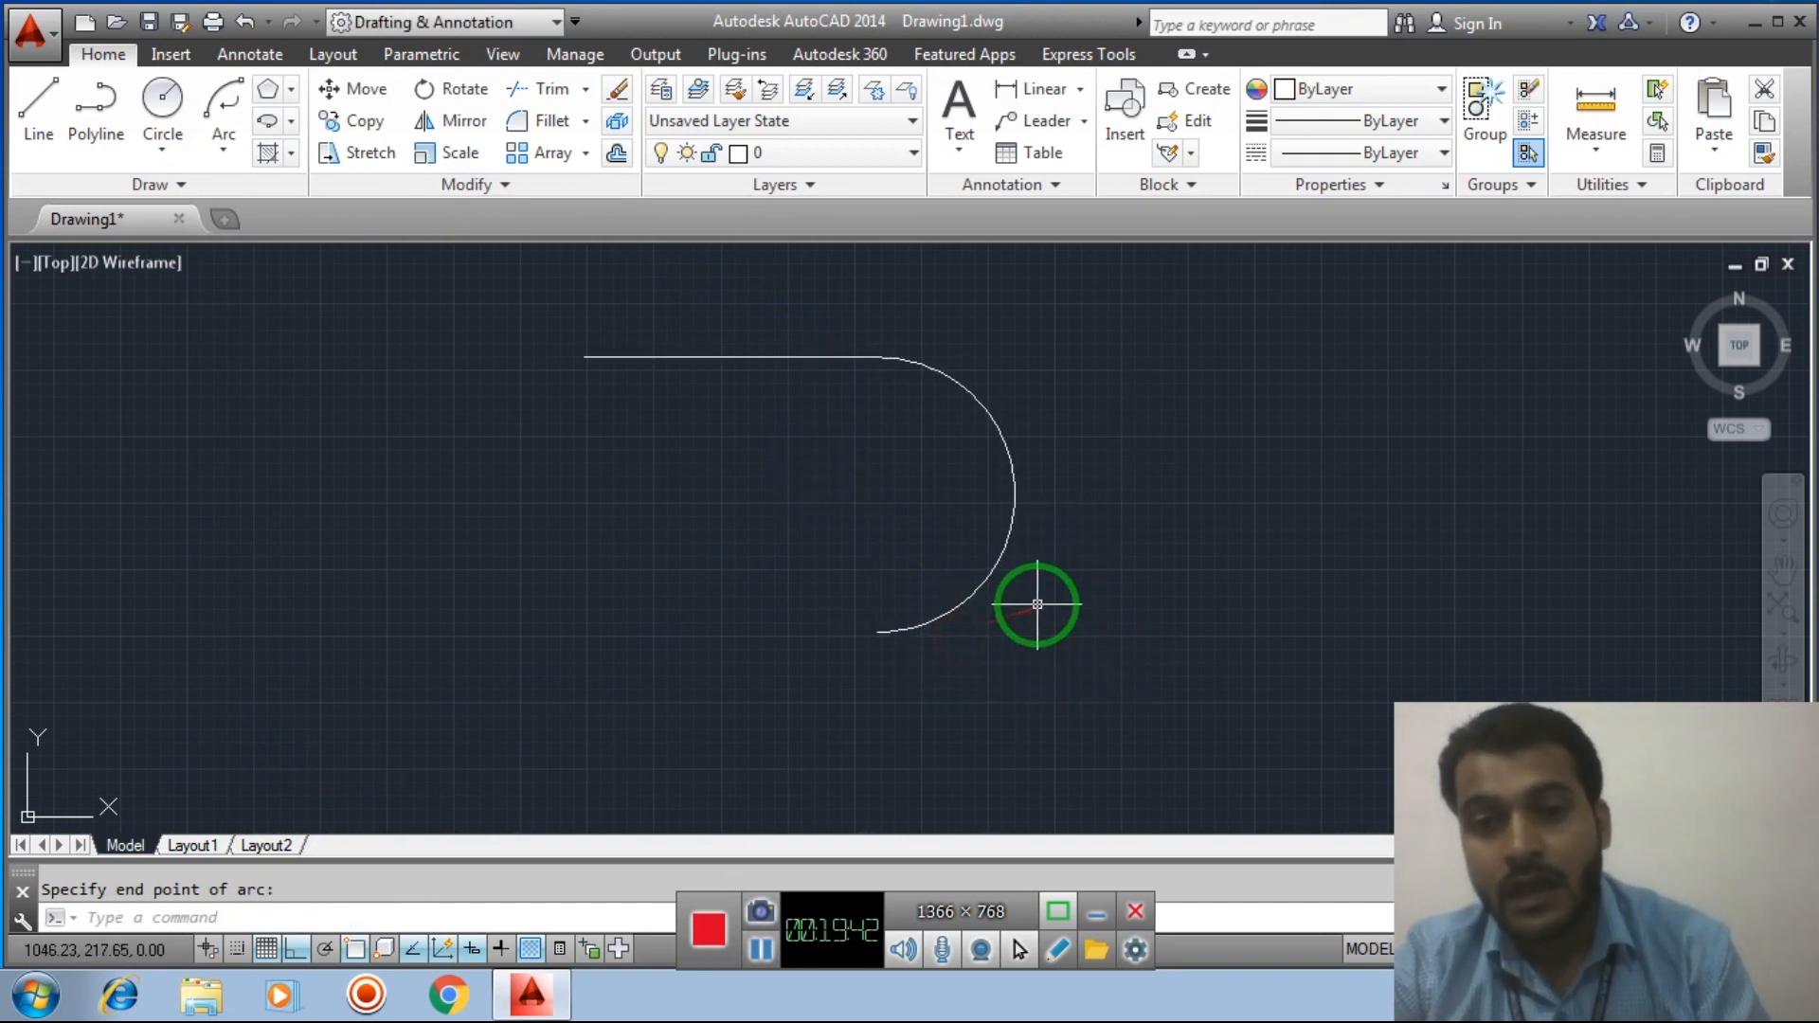
Select the horizontal line and its tangent arc and delete both
left_click(508, 313)
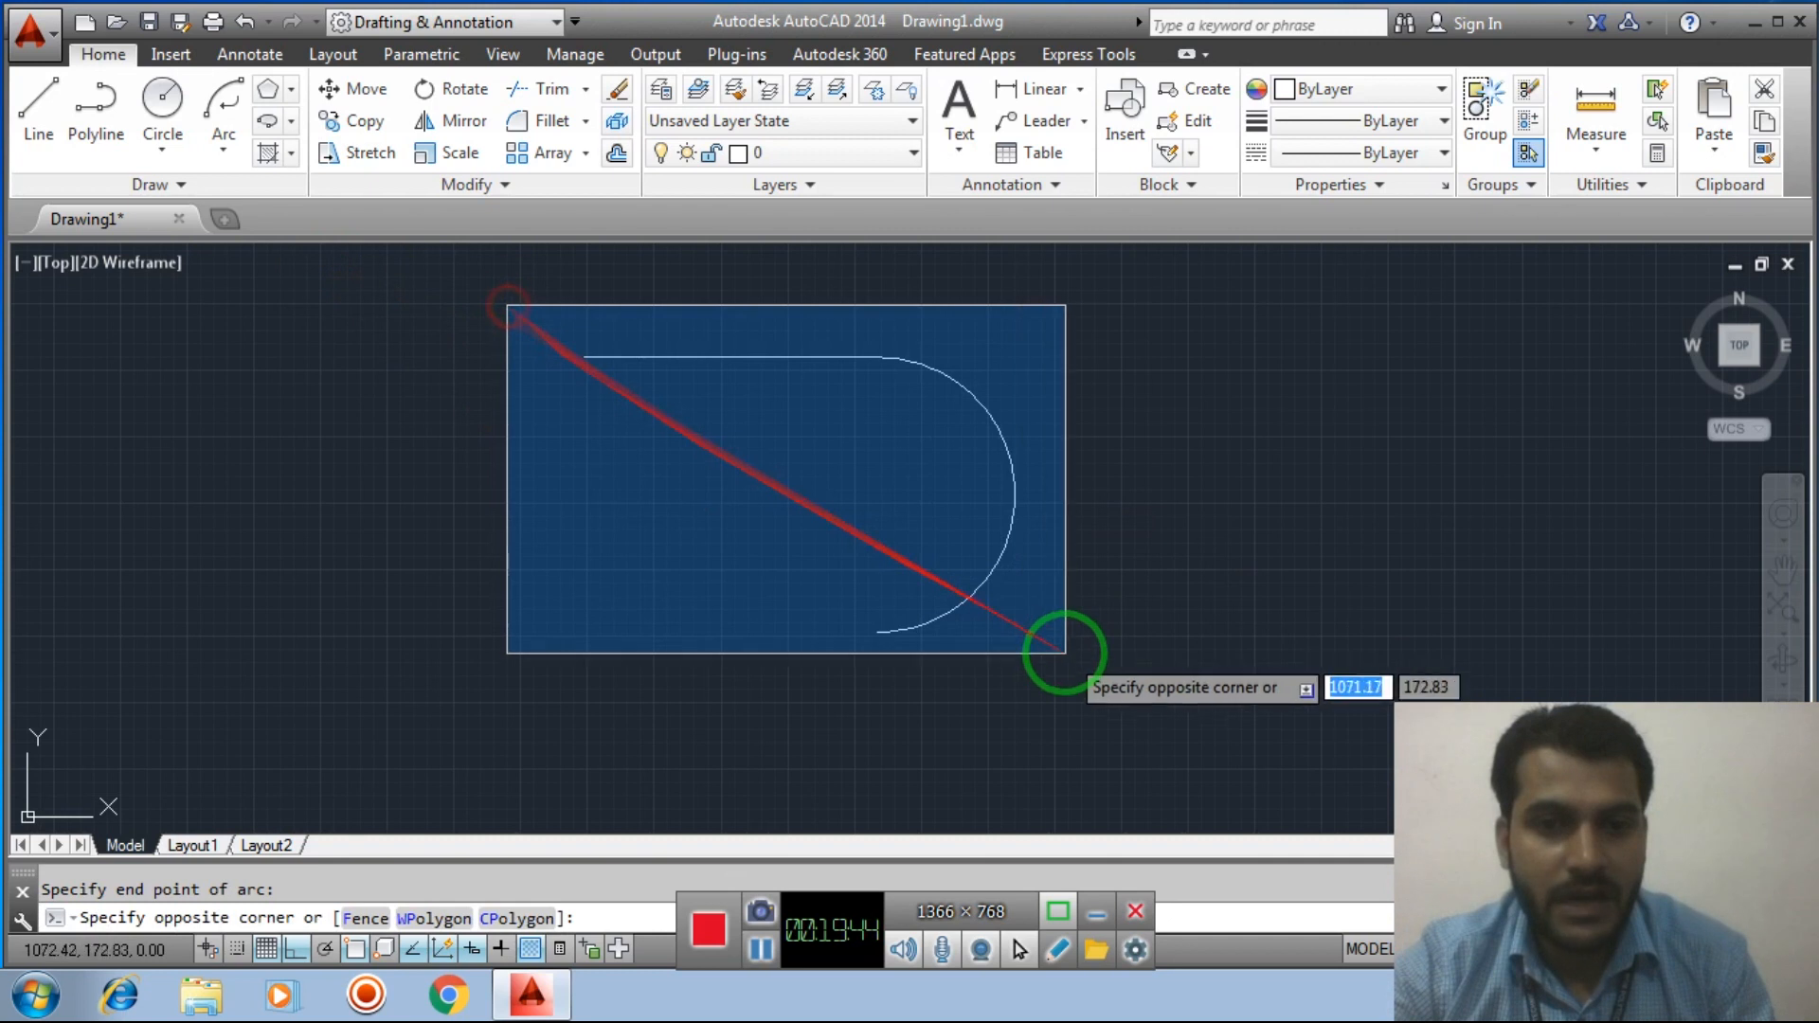
left_click(1061, 645)
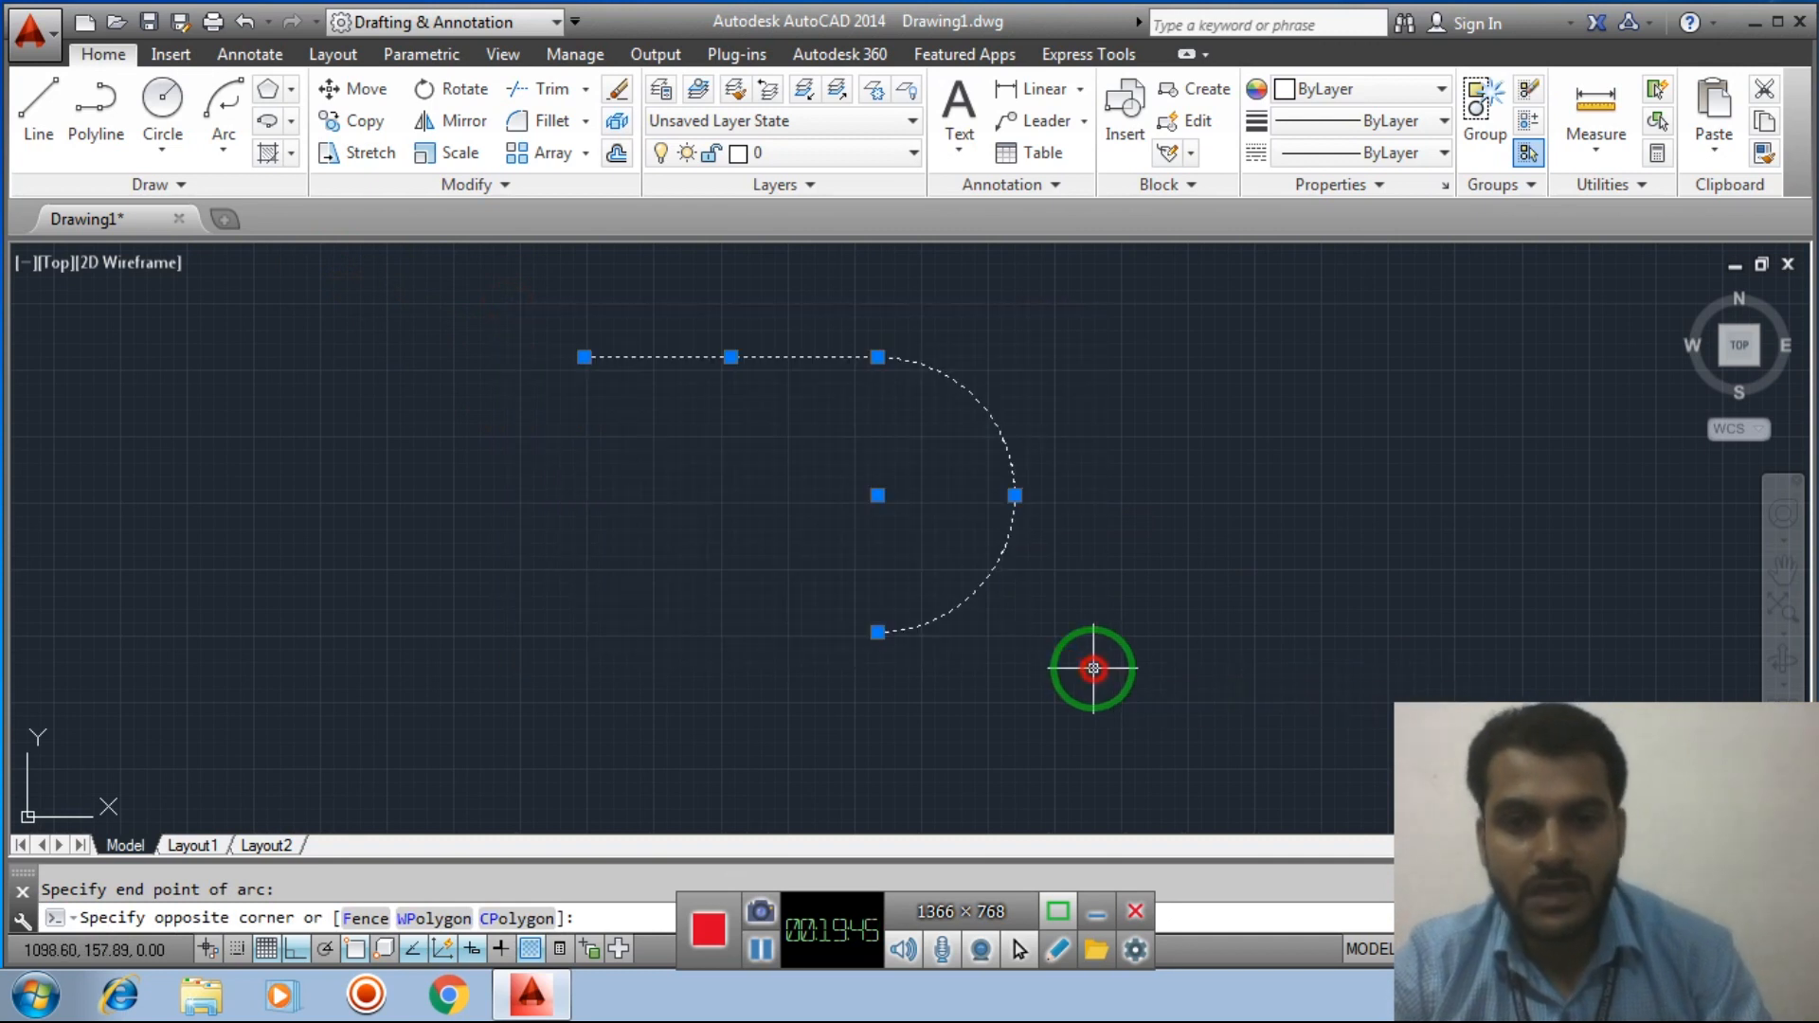
left_click(223, 150)
left_click(587, 379)
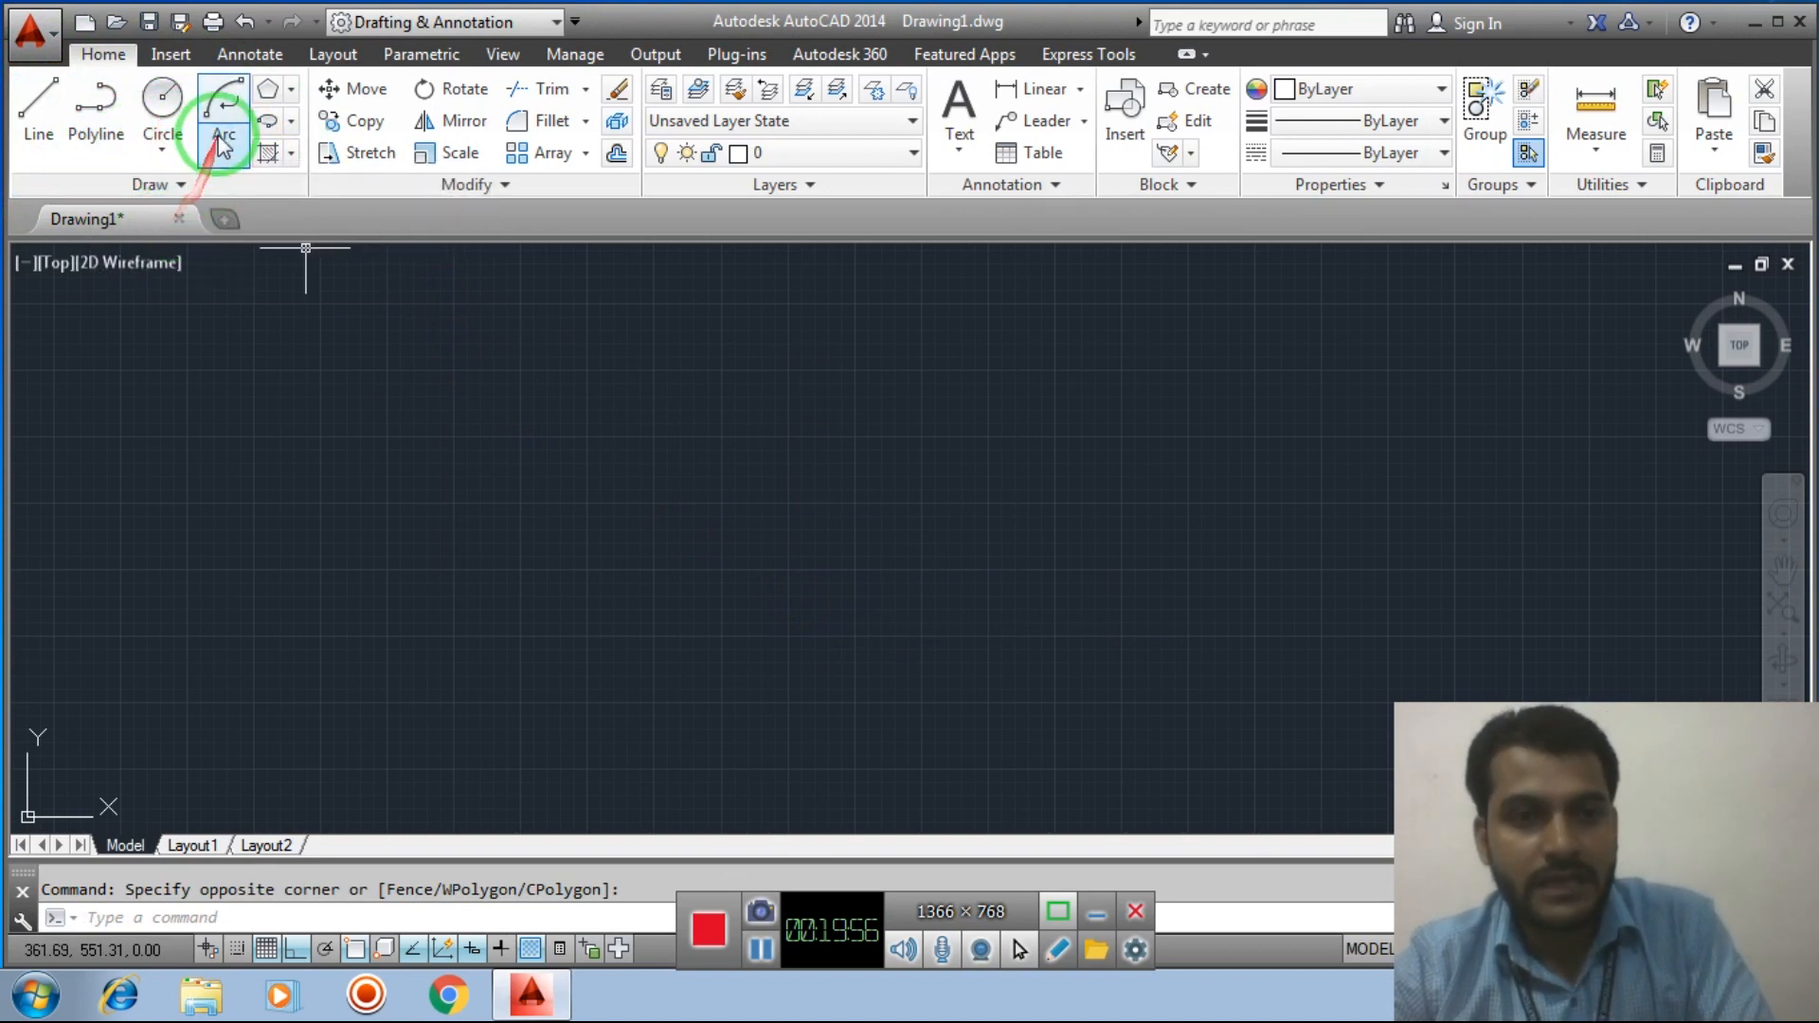
left_click(293, 95)
left_click(276, 321)
left_click(332, 352)
left_click(292, 123)
left_click(278, 155)
left_click(378, 370)
left_click(512, 523)
key("Escape")
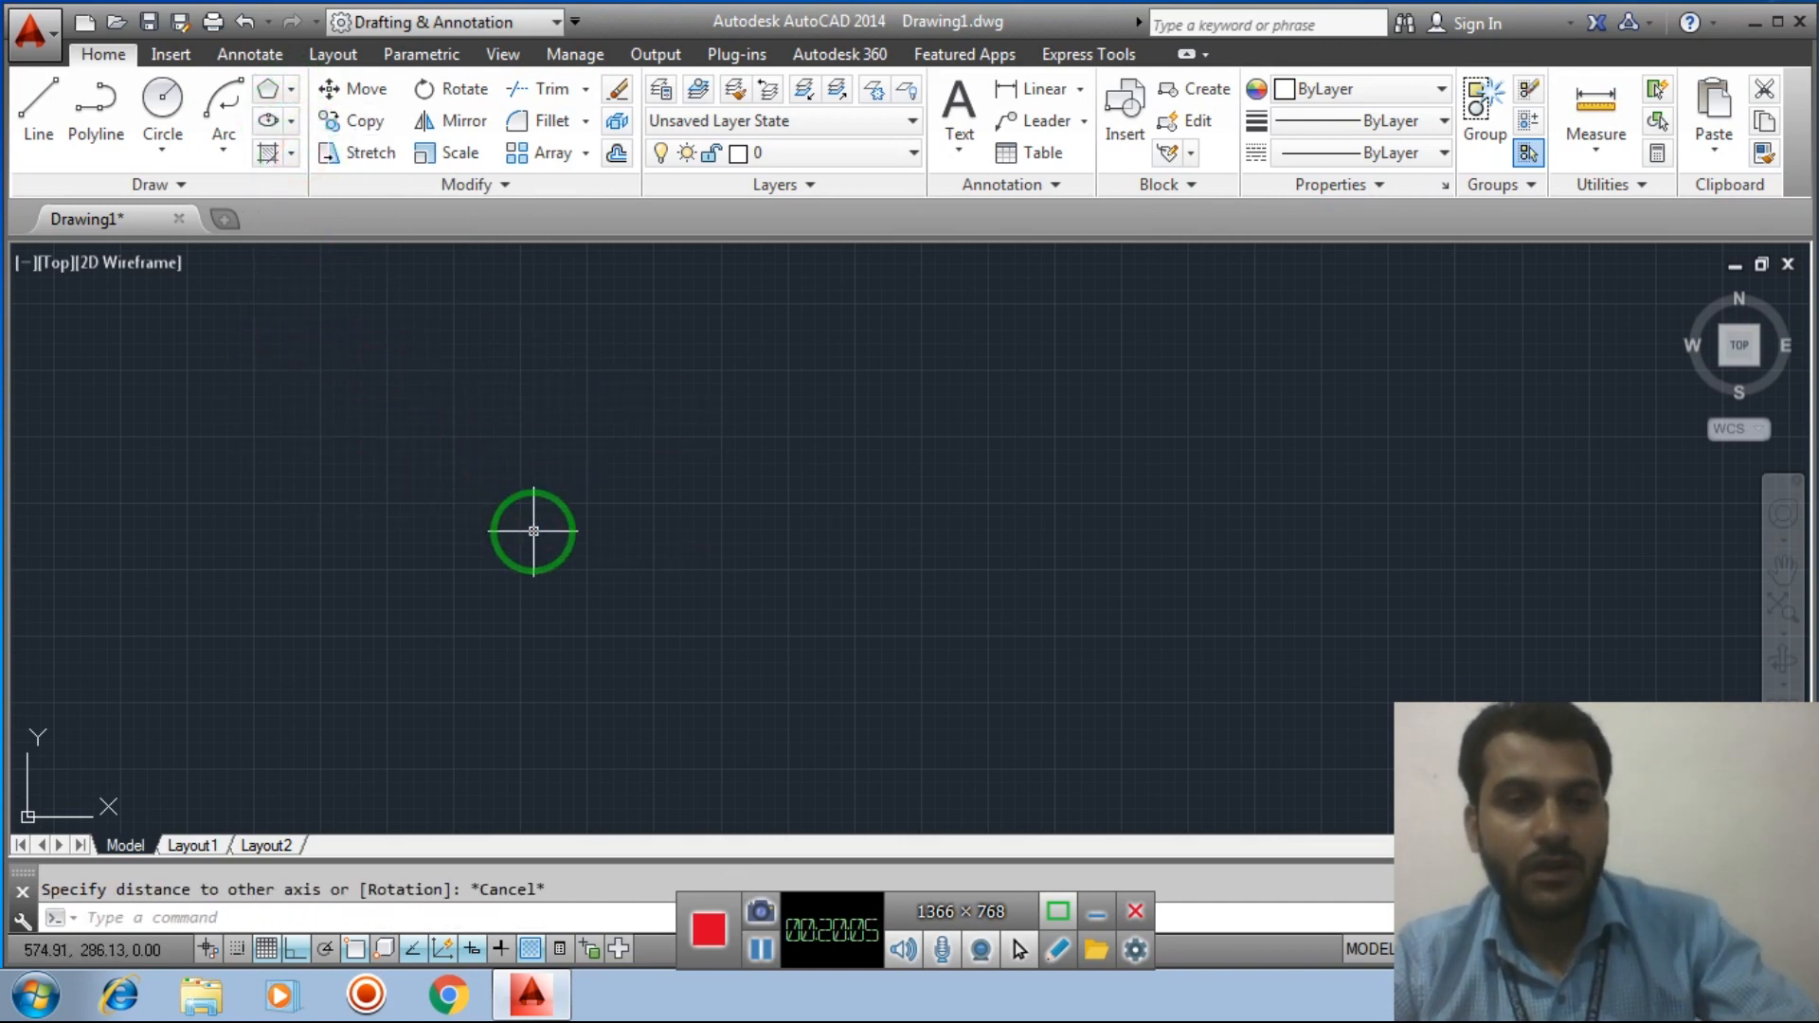
left_click(497, 439)
left_click(636, 548)
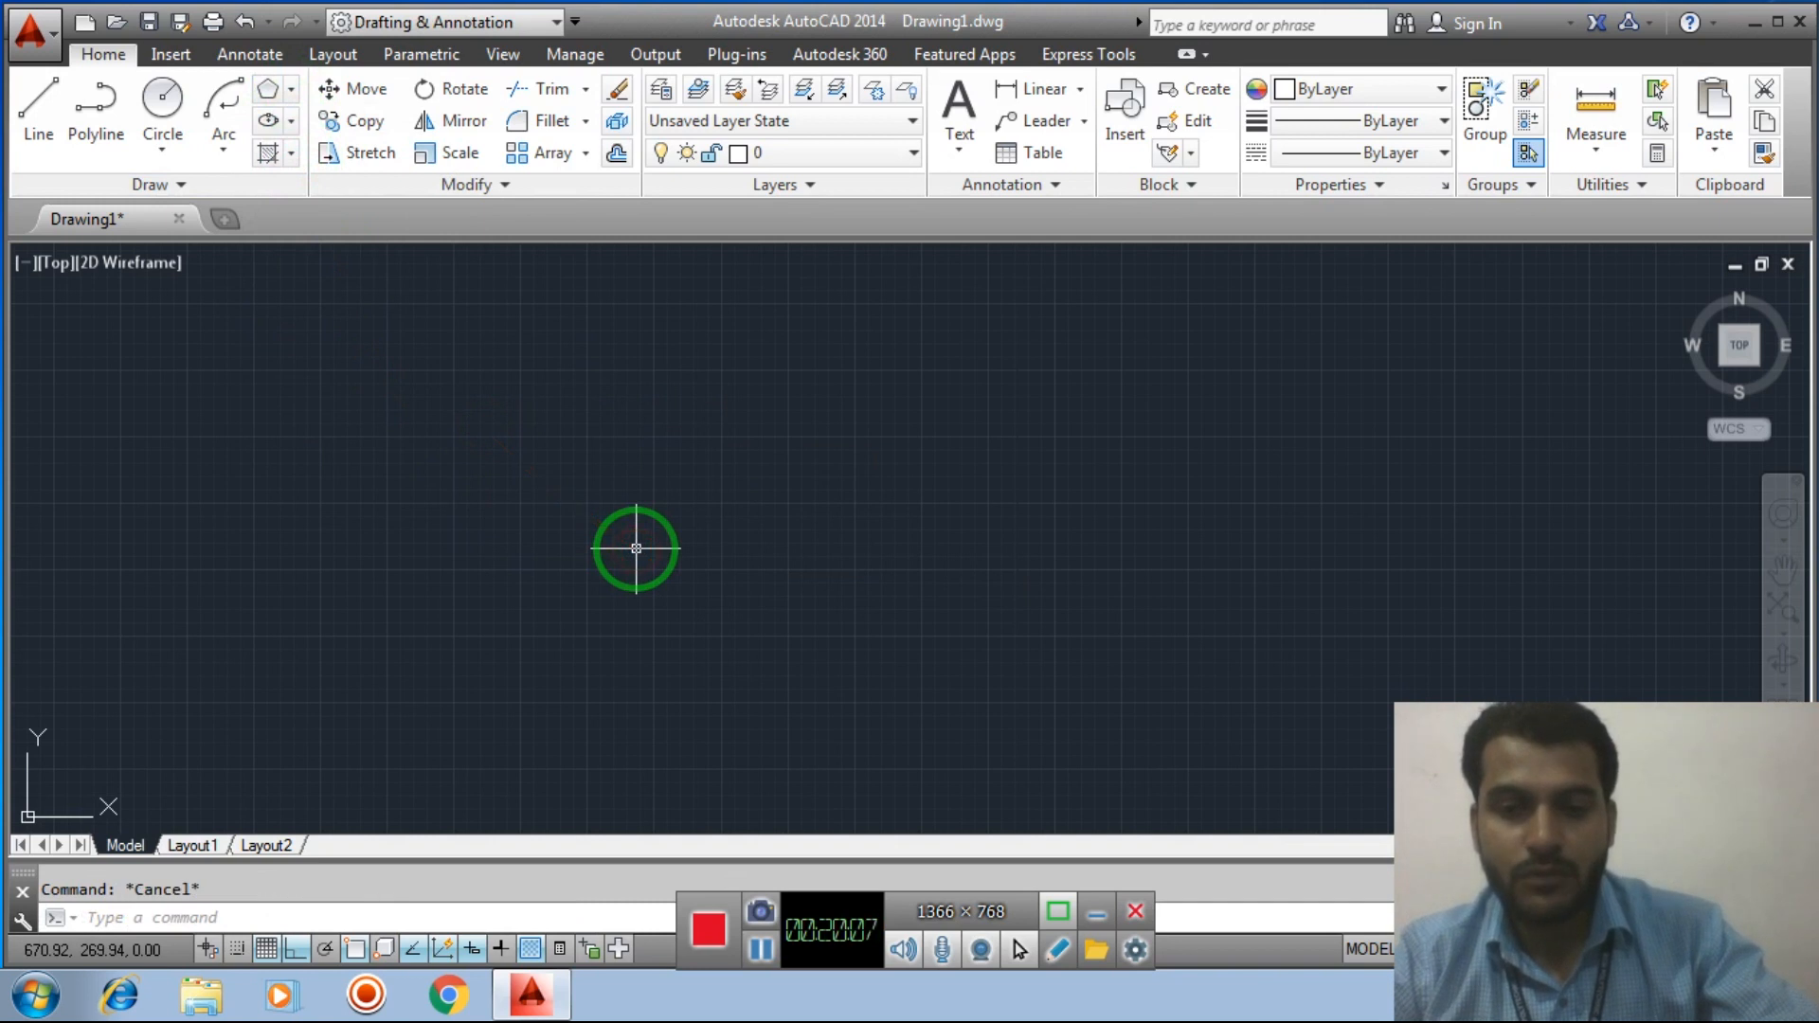
left_click(559, 478)
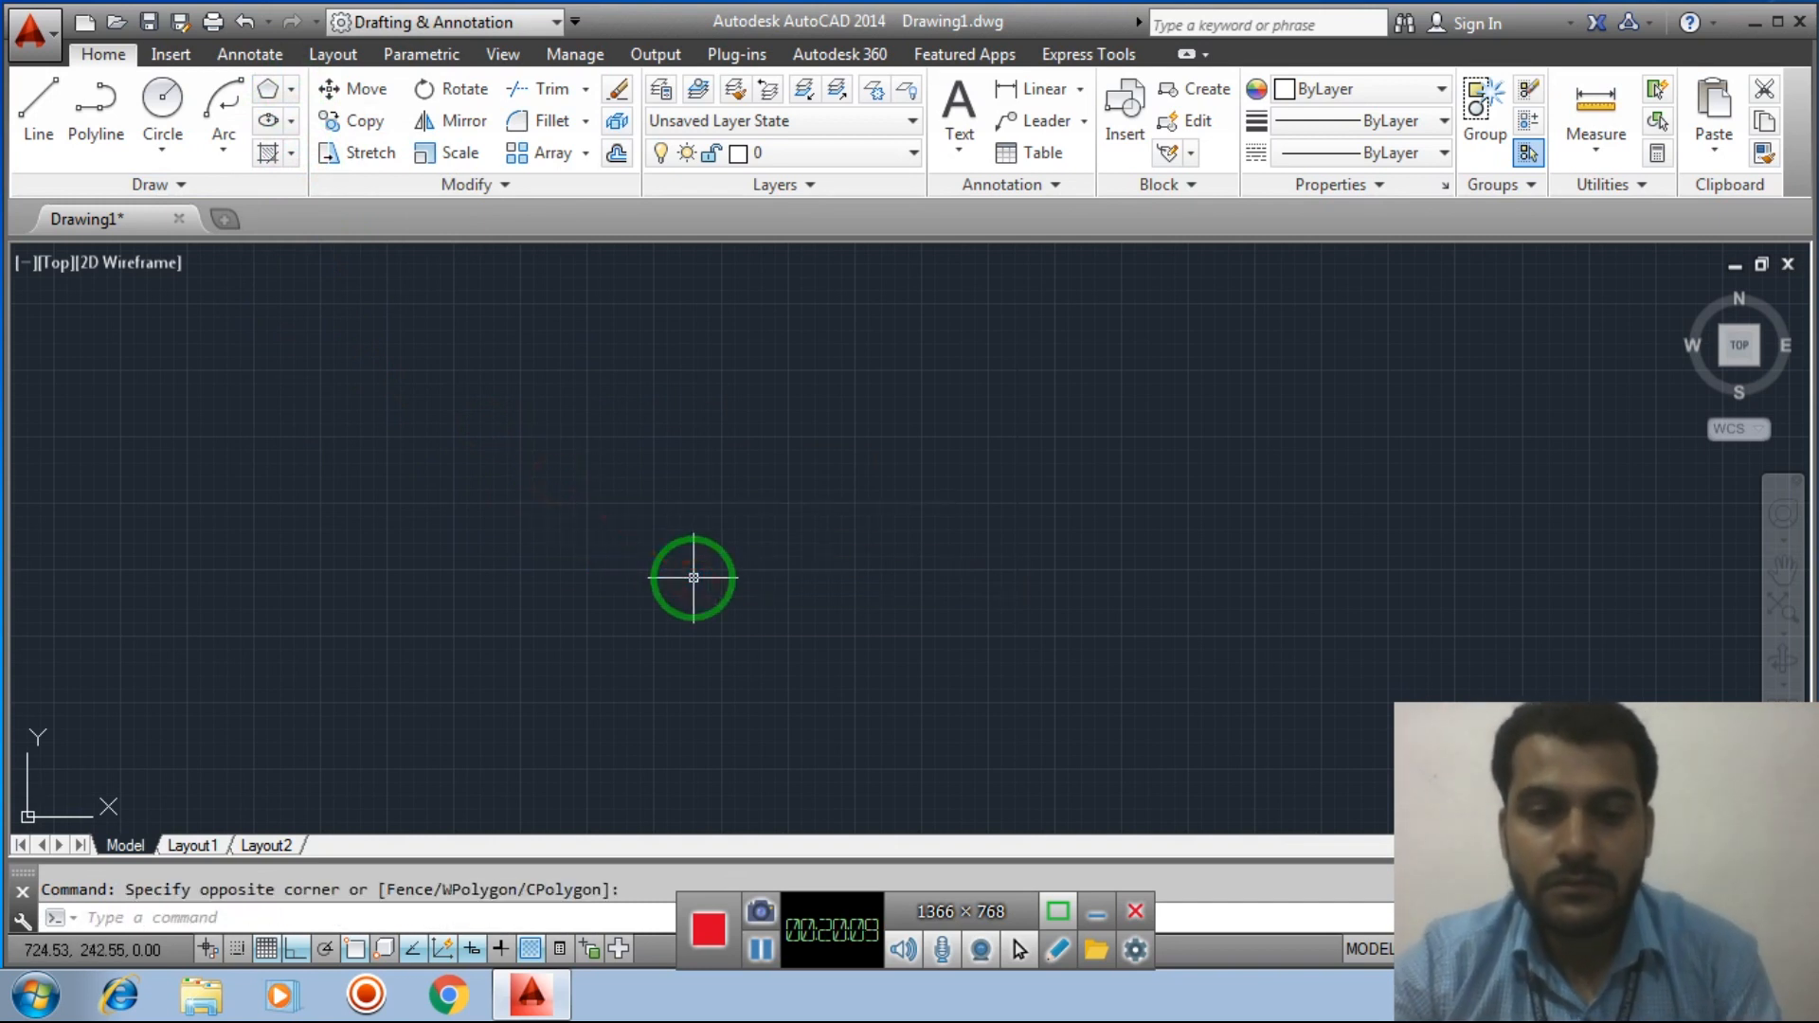
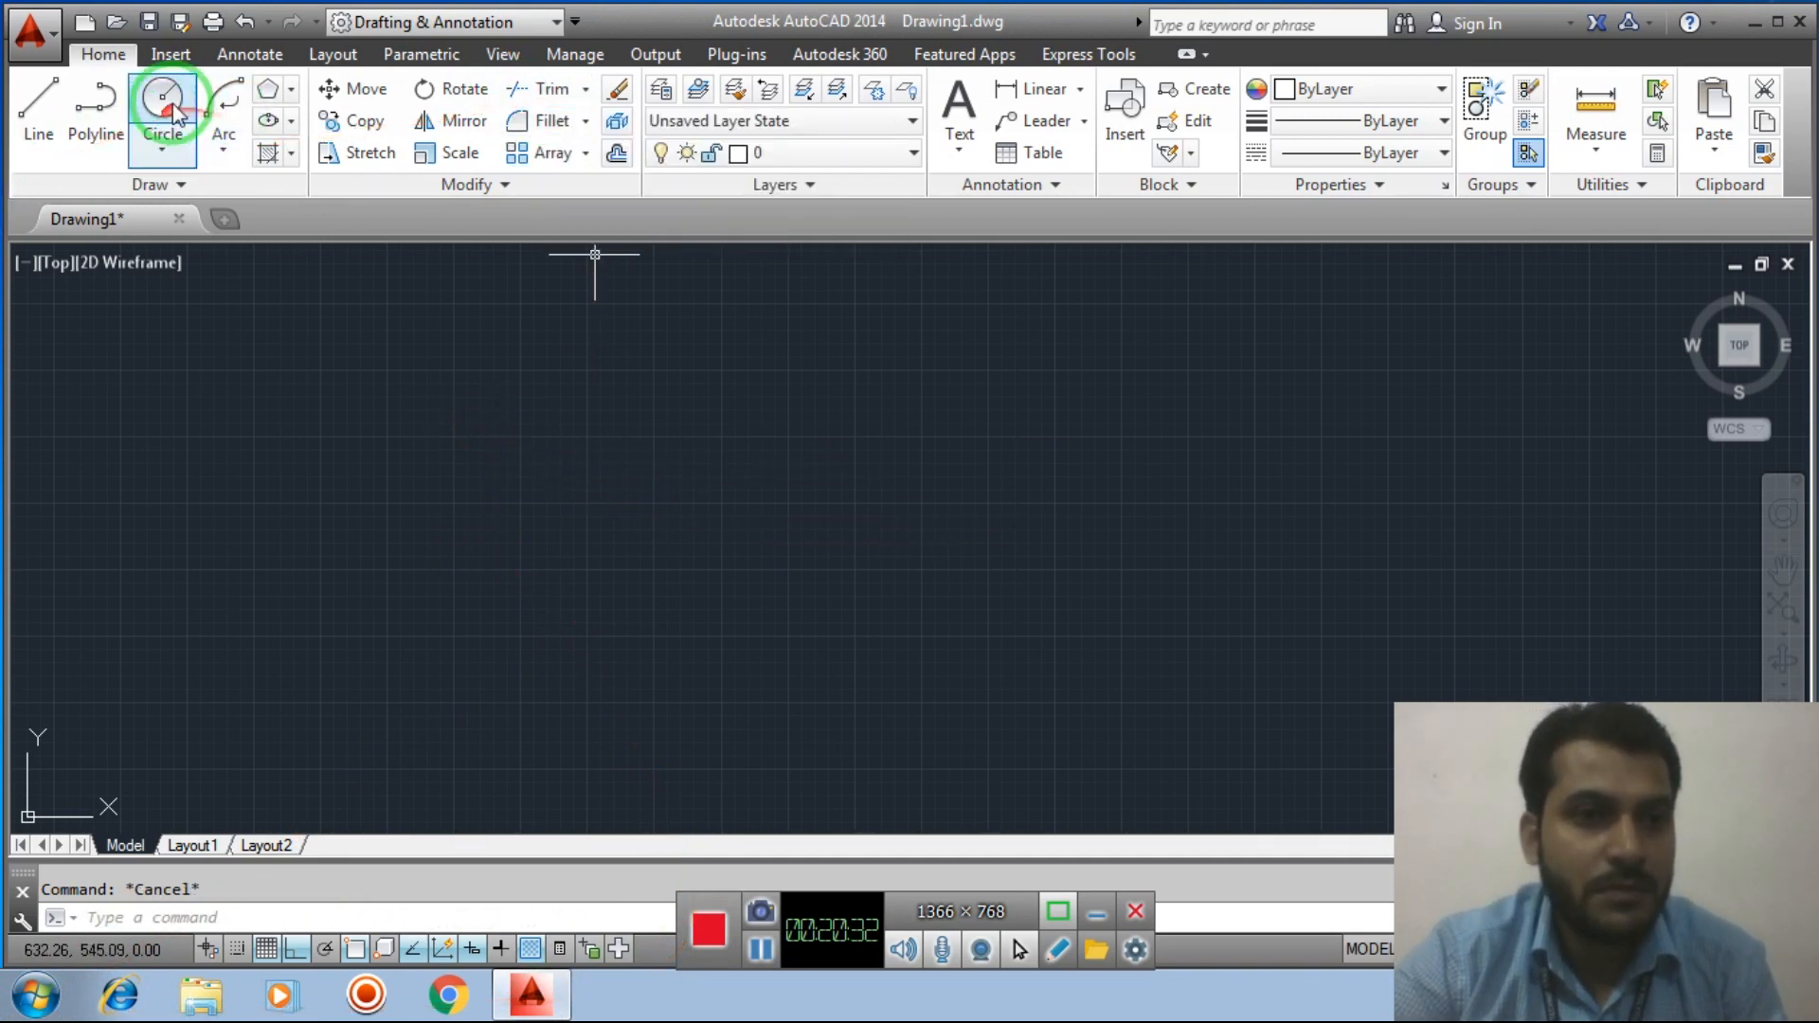
Draw a wide rectangle from its top-left corner to its bottom-right corner in the middle of the empty drawing
left_click(290, 89)
left_click(327, 129)
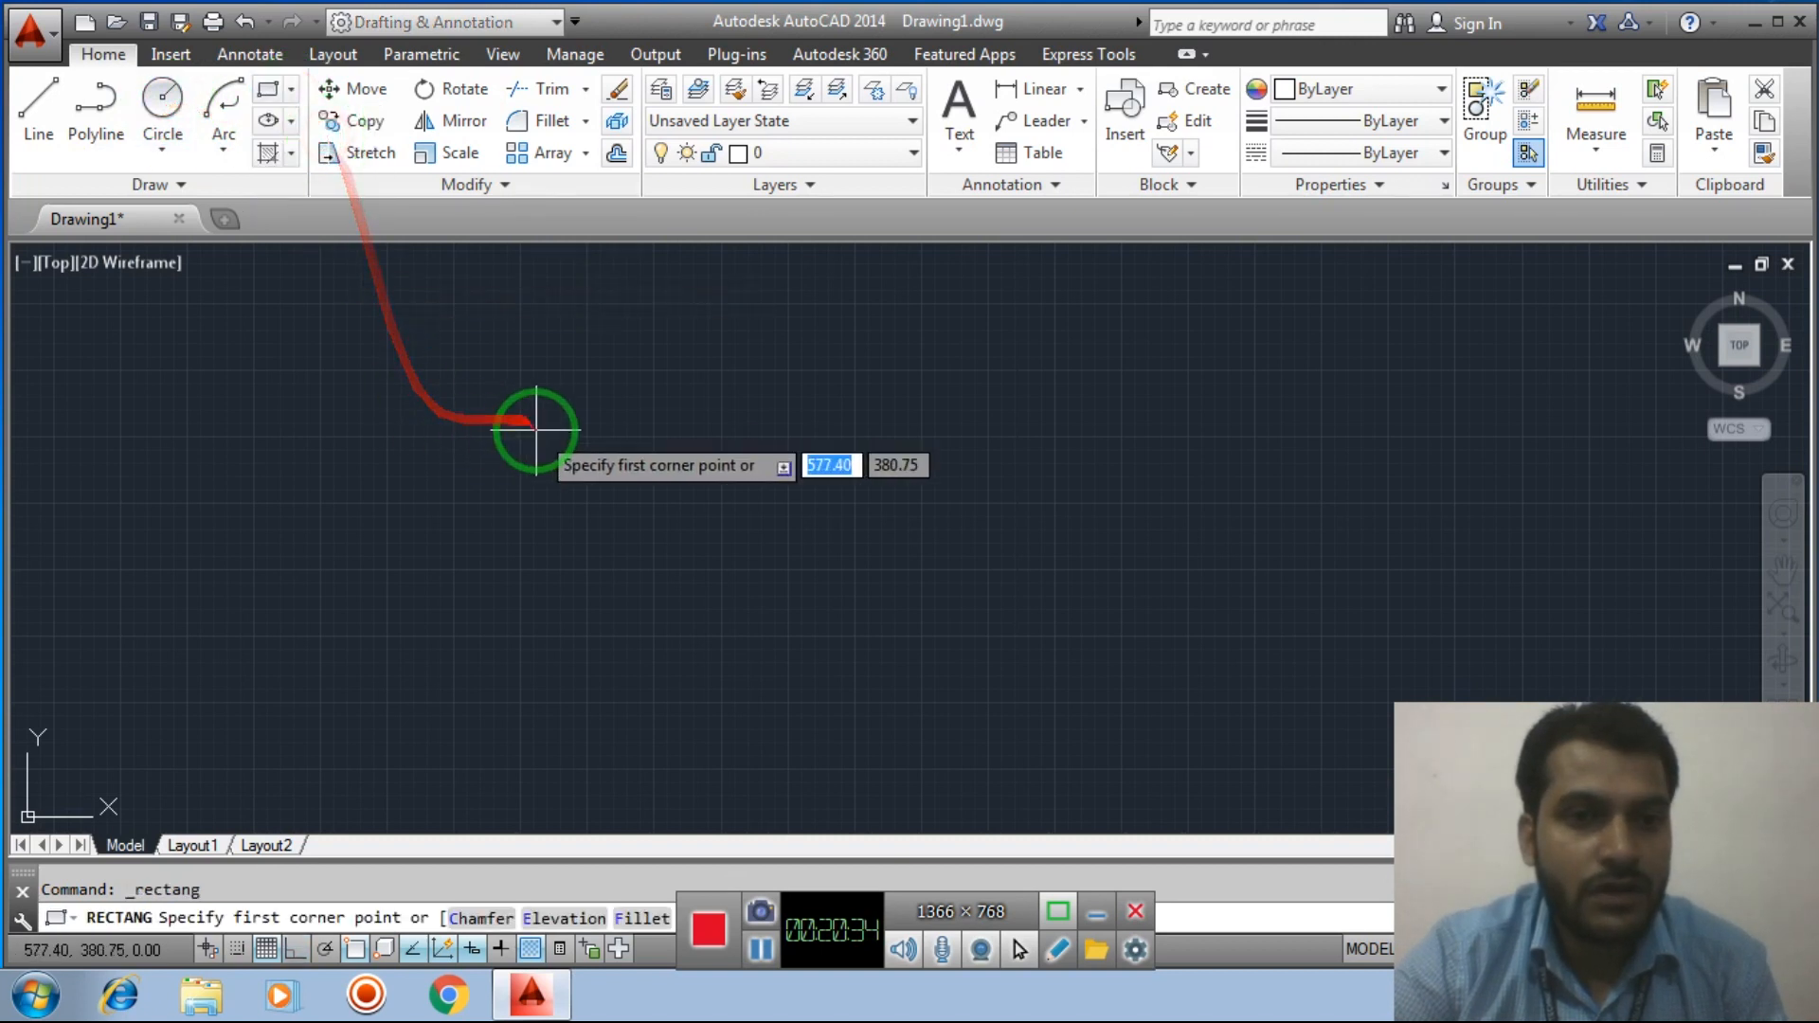
left_click(536, 431)
left_click(955, 698)
Draw a circle of about 128 radius centered on the rectangle's top-left corner and a slightly smaller one centered on its top-right corner
left_click(162, 98)
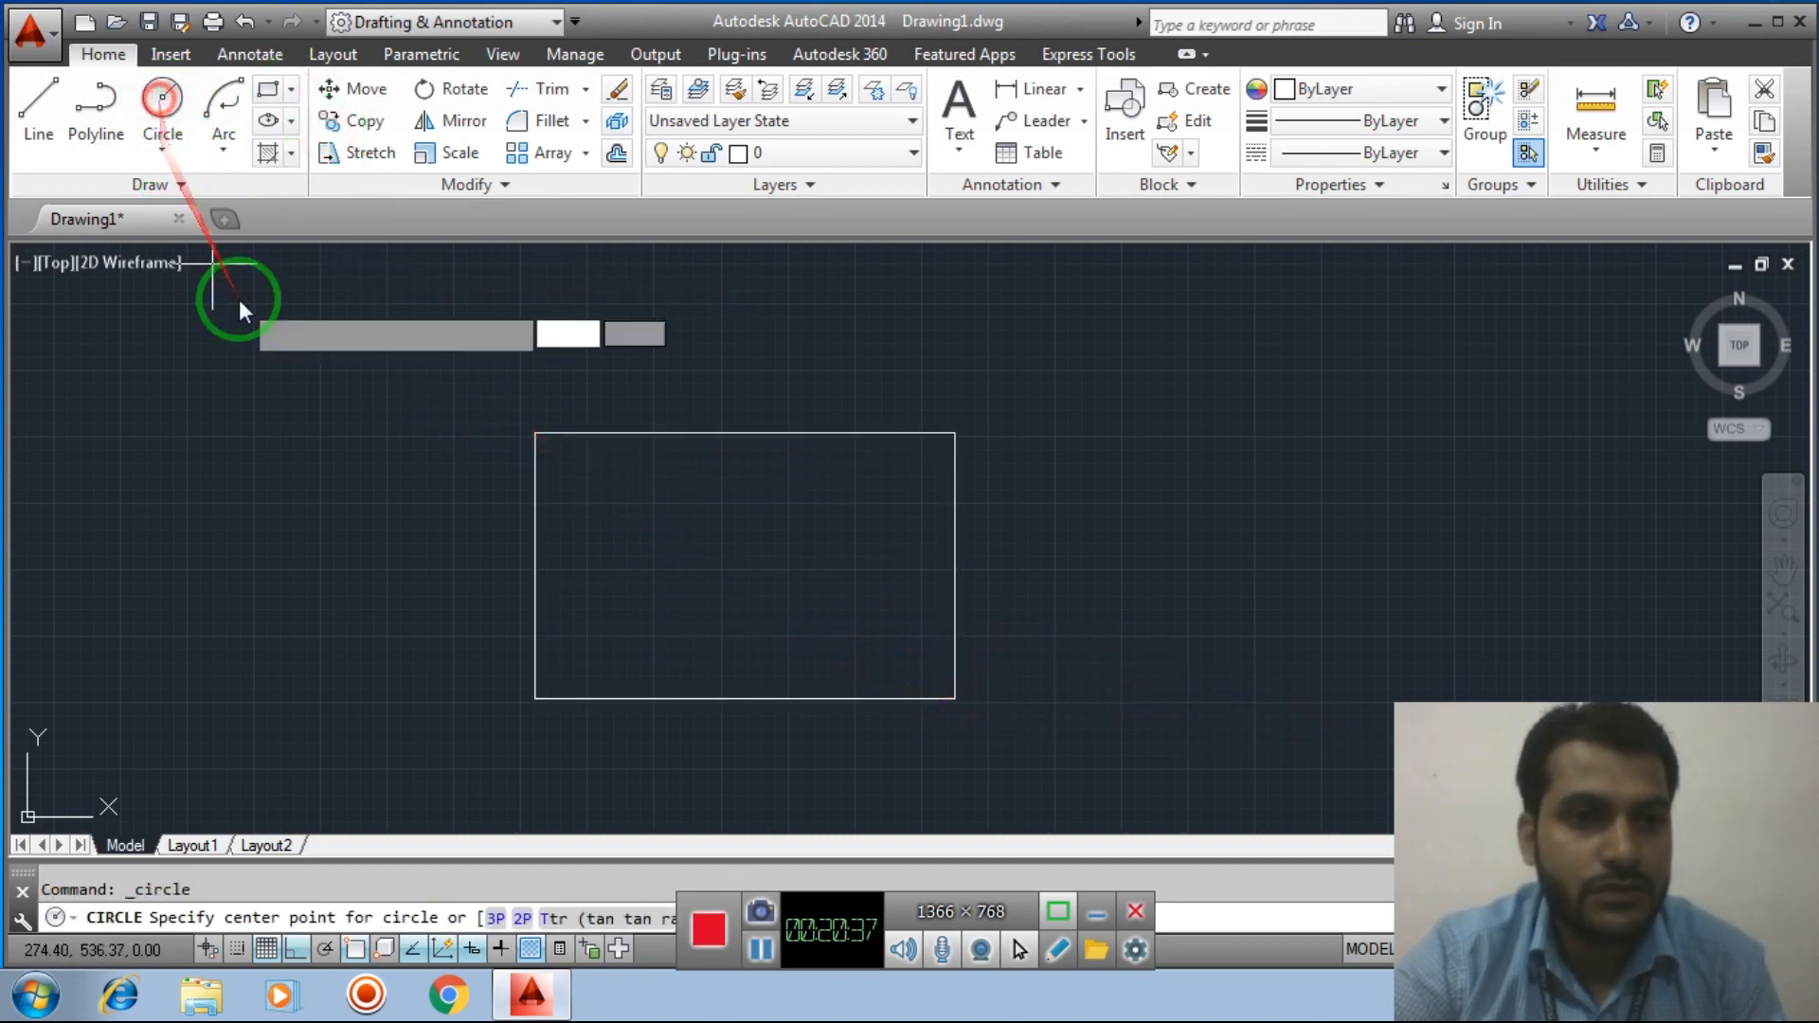
left_click(535, 433)
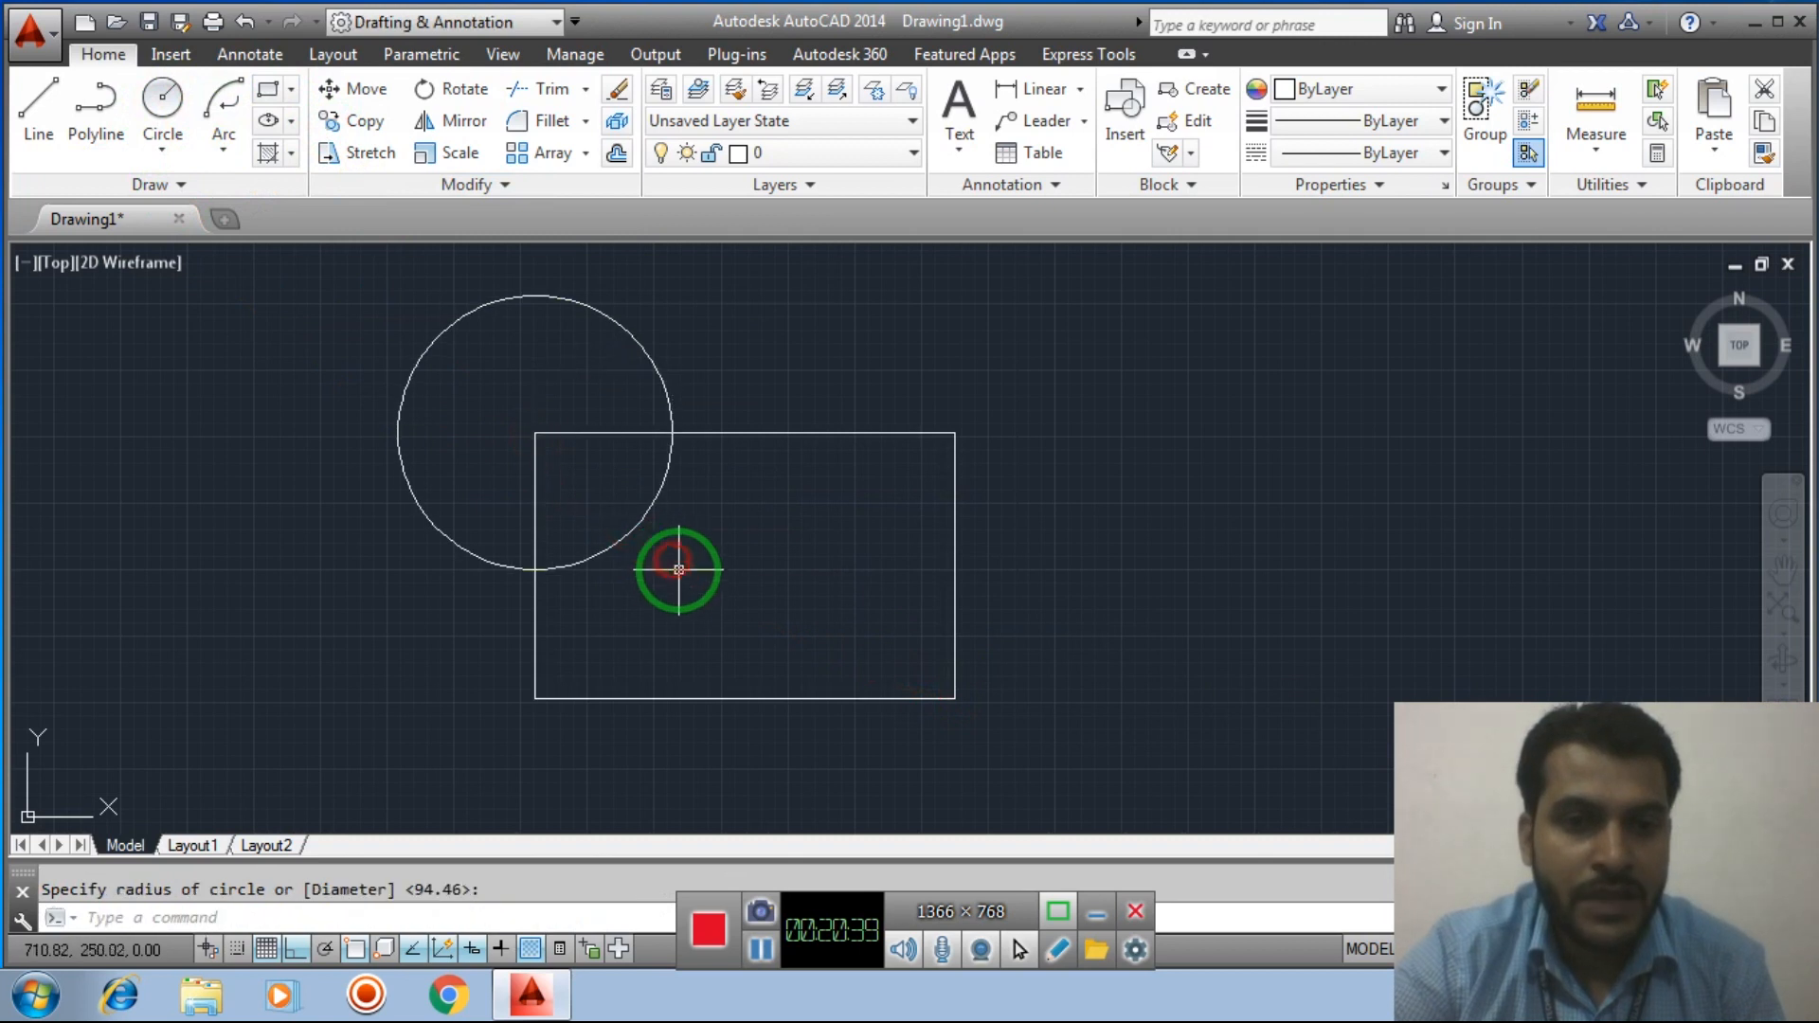
left_click(162, 95)
left_click(1075, 554)
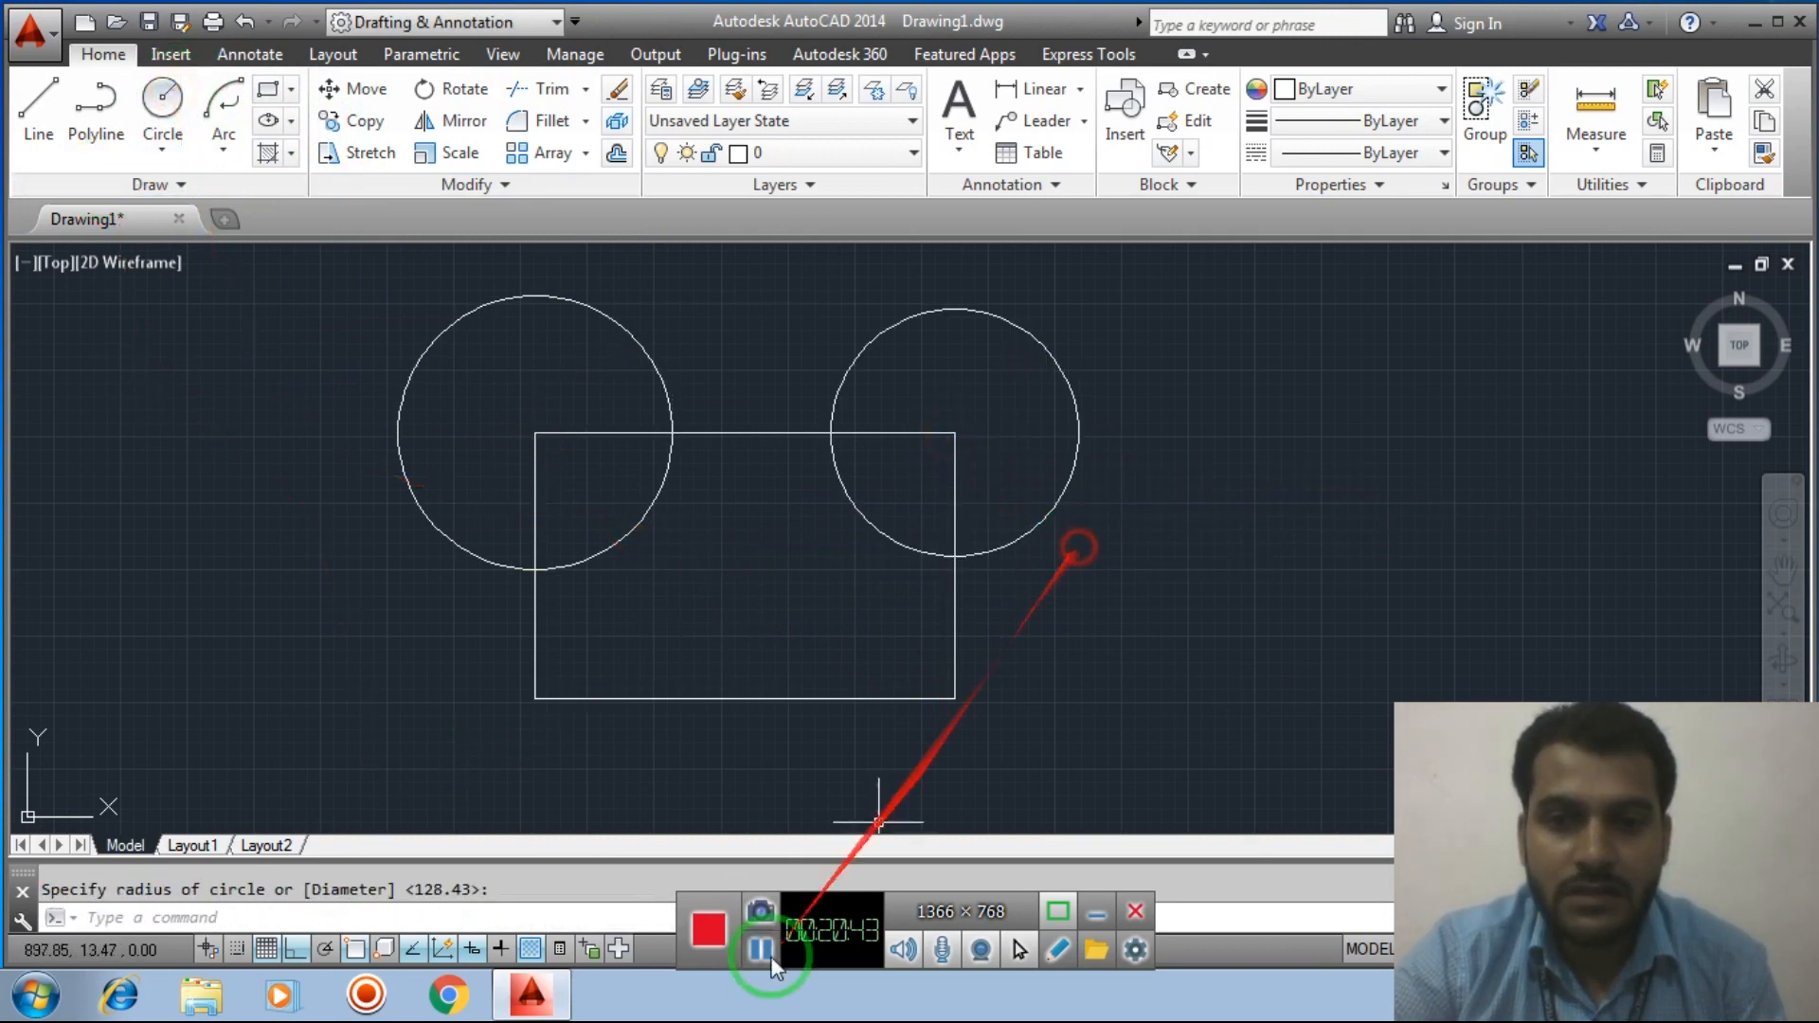
Trim the left circle's arc inside the rectangle and the rectangle's top and left edge segments inside that circle, using all objects as cutting edges
left_click(588, 92)
left_click(567, 126)
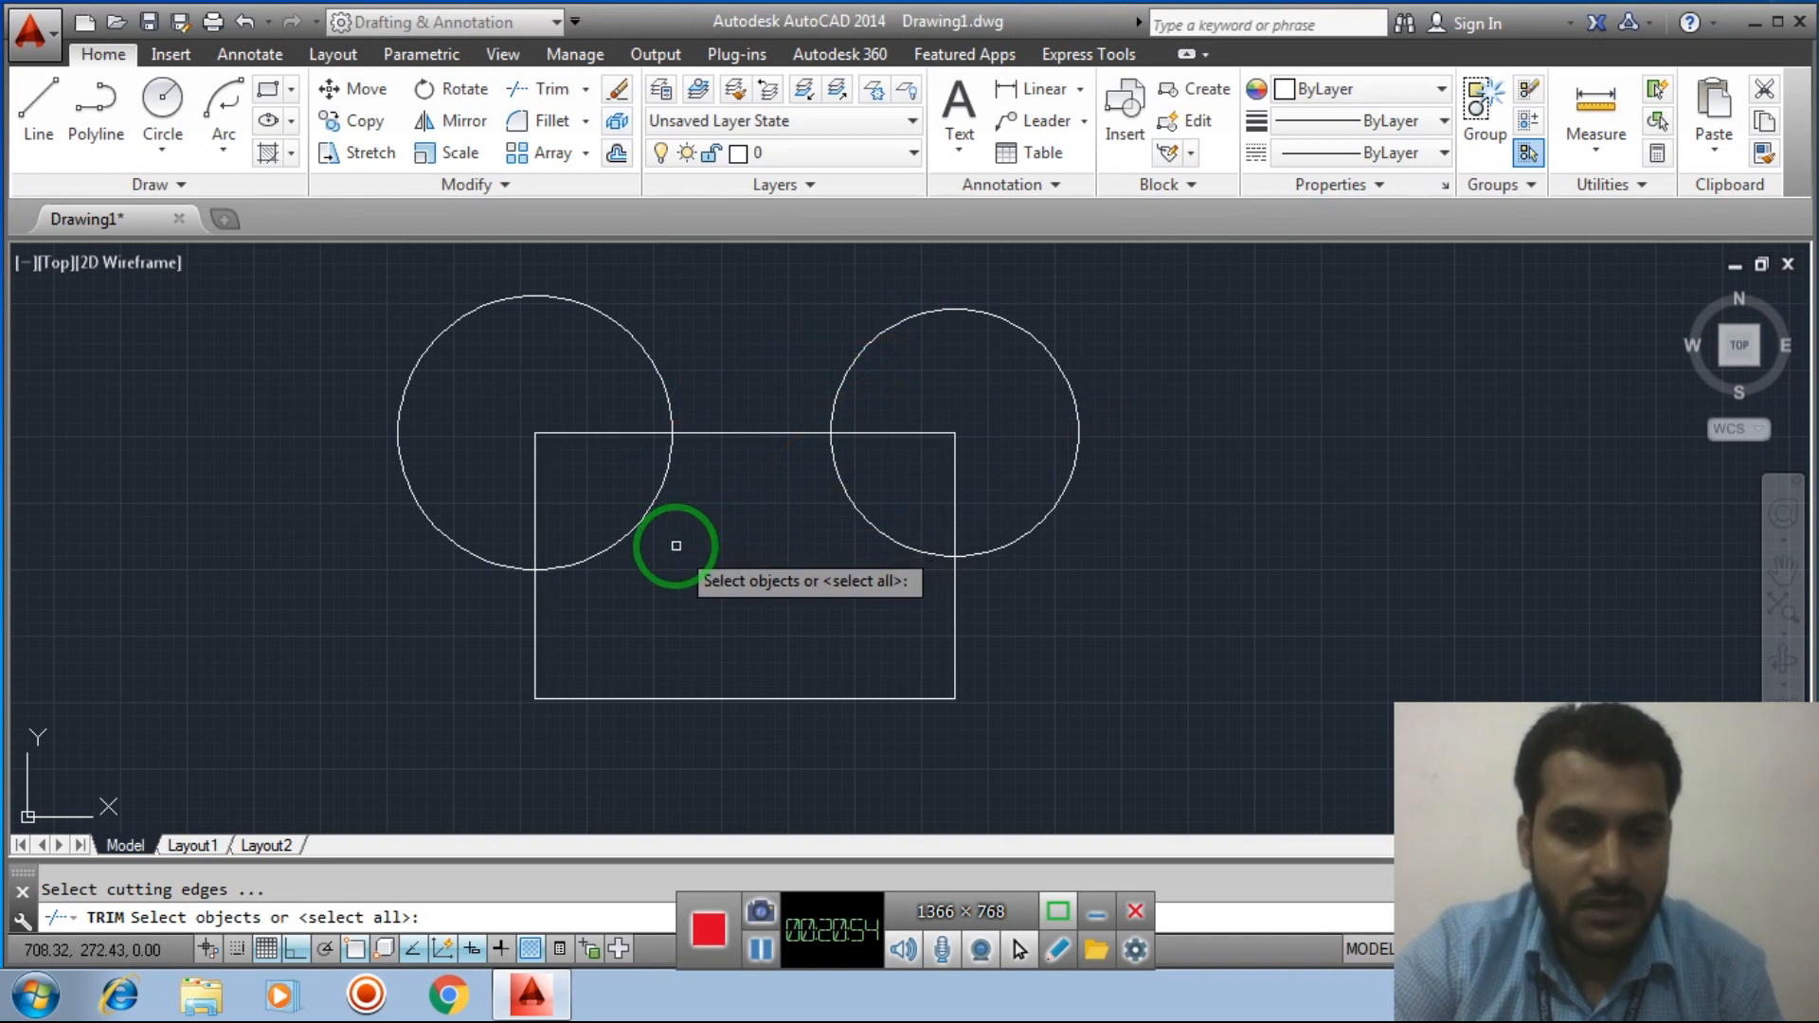
key("Return")
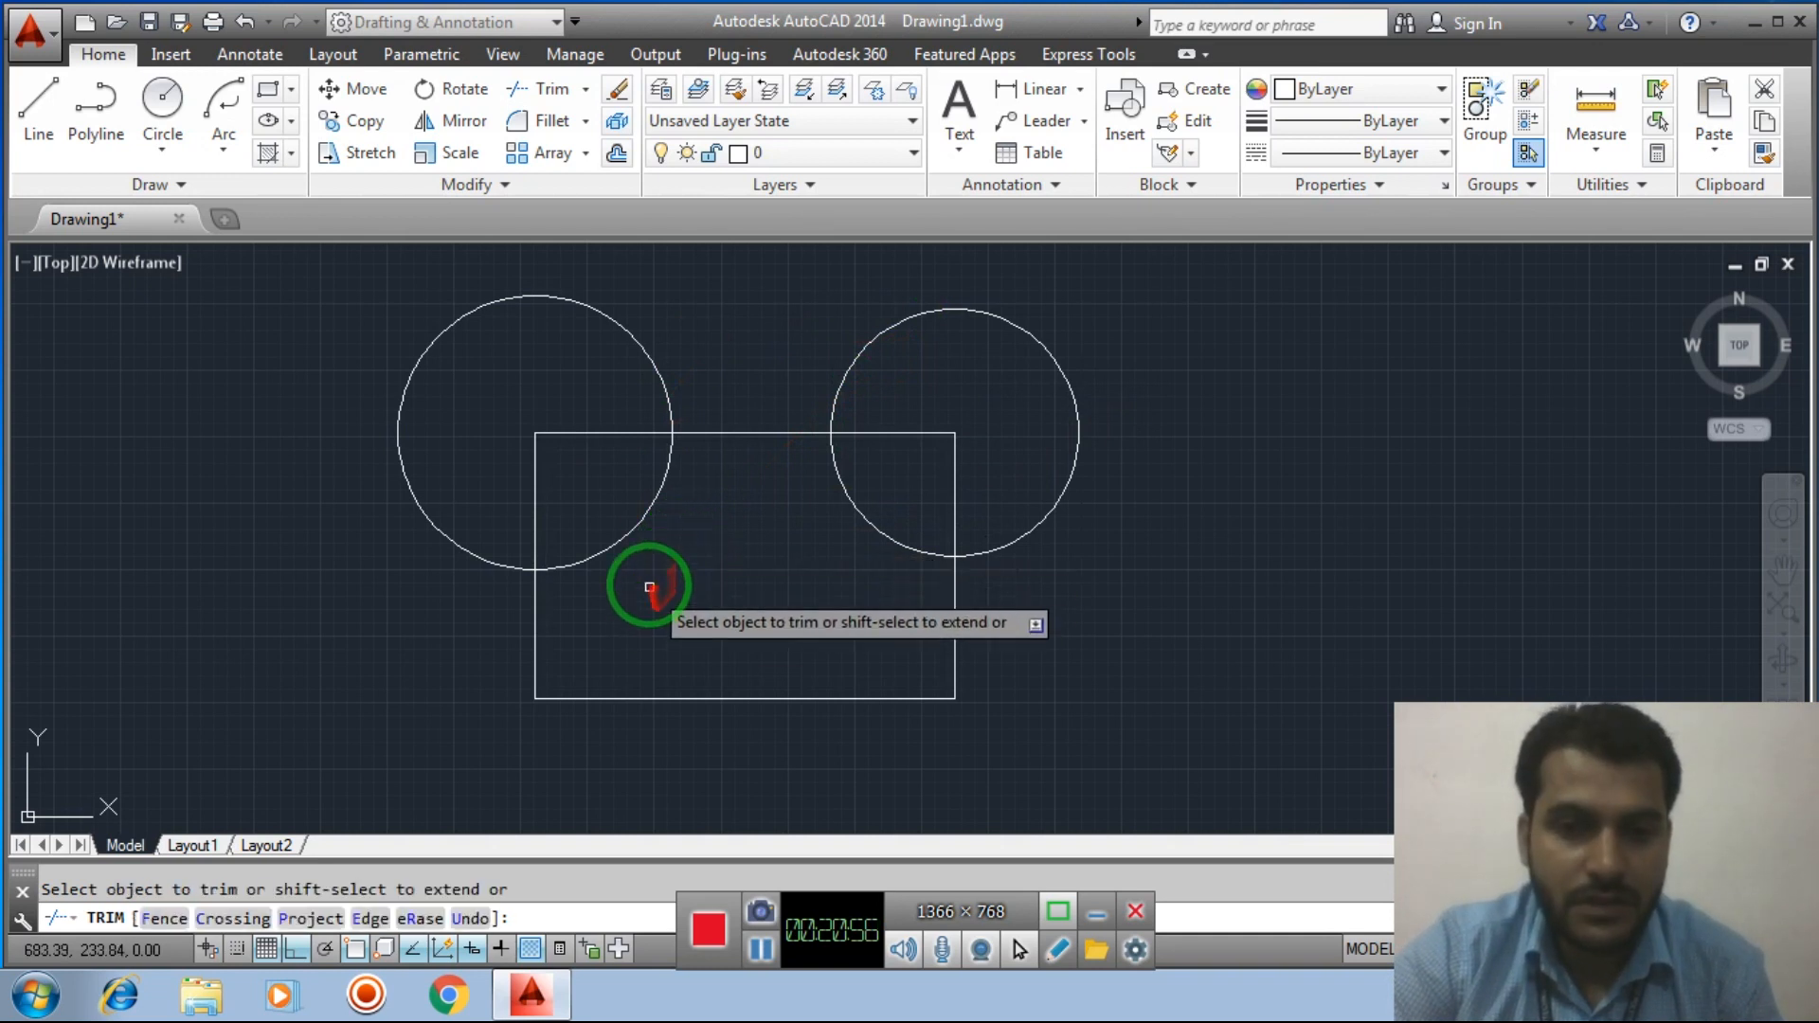
left_click(637, 524)
left_click(620, 437)
left_click(535, 518)
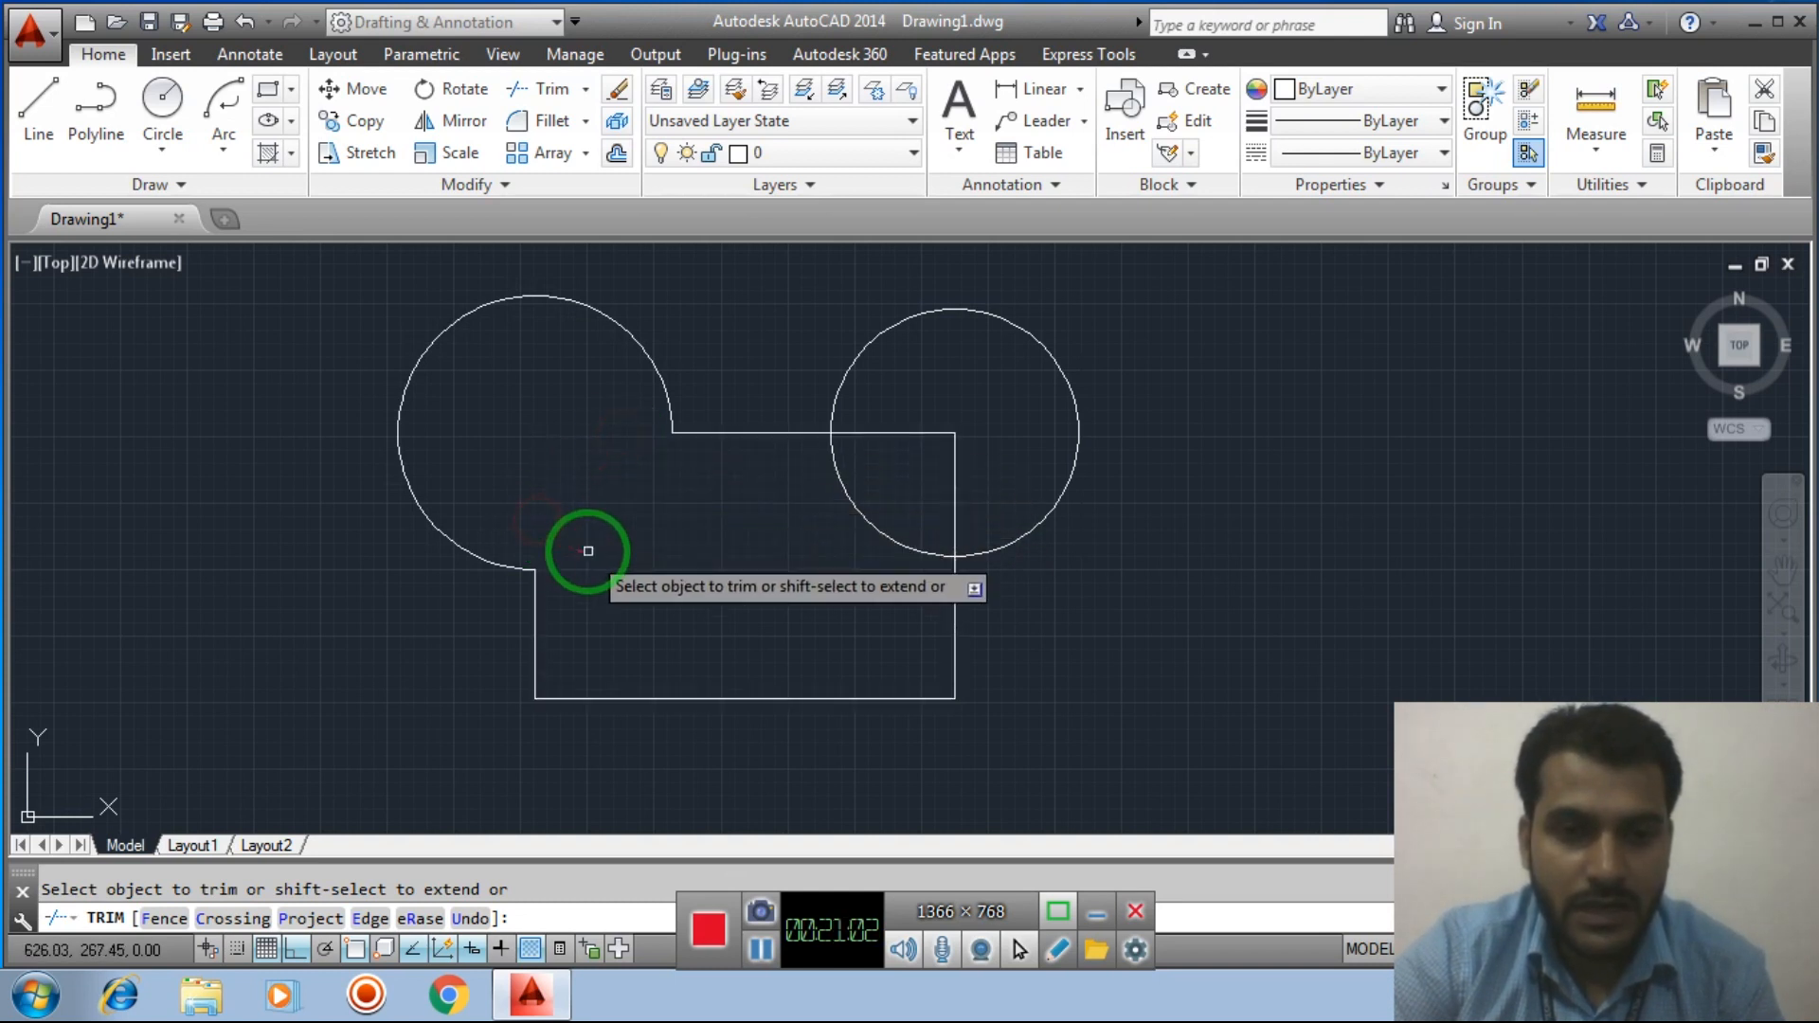
key("Escape")
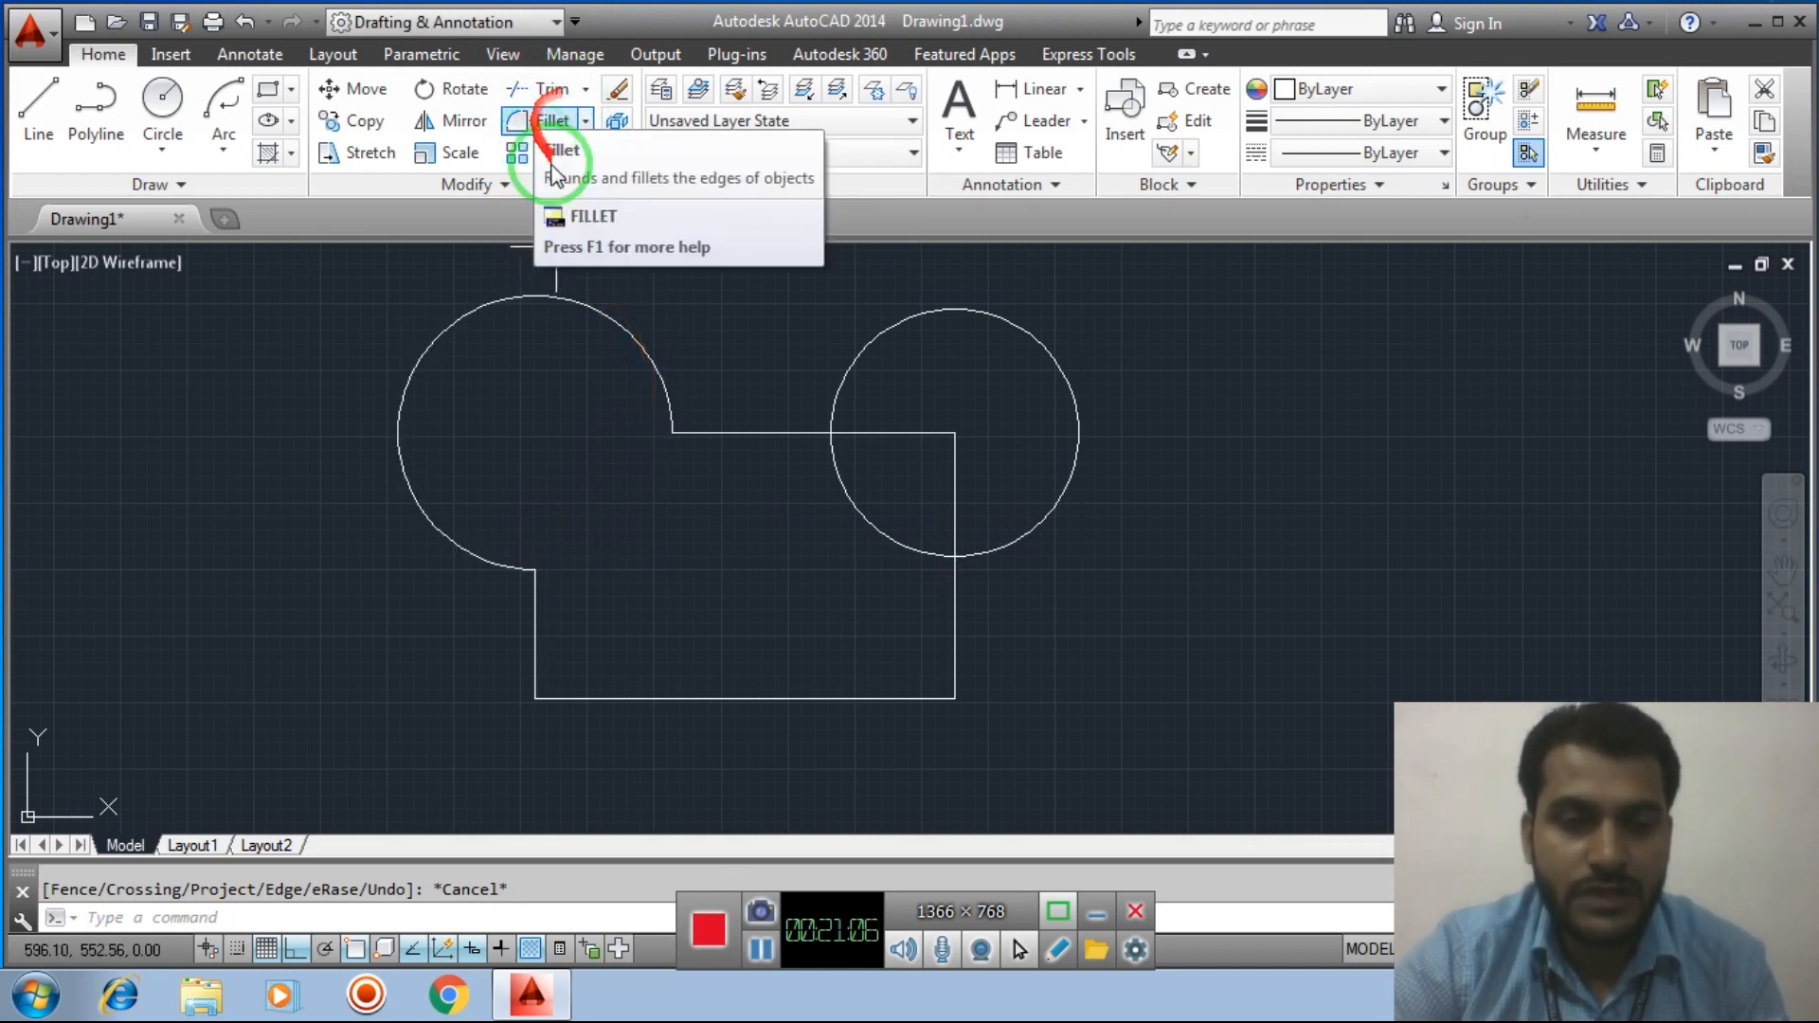
Trim the right circle's arc inside the rectangle and the rectangle's top and right edge segments inside that circle
left_click(557, 91)
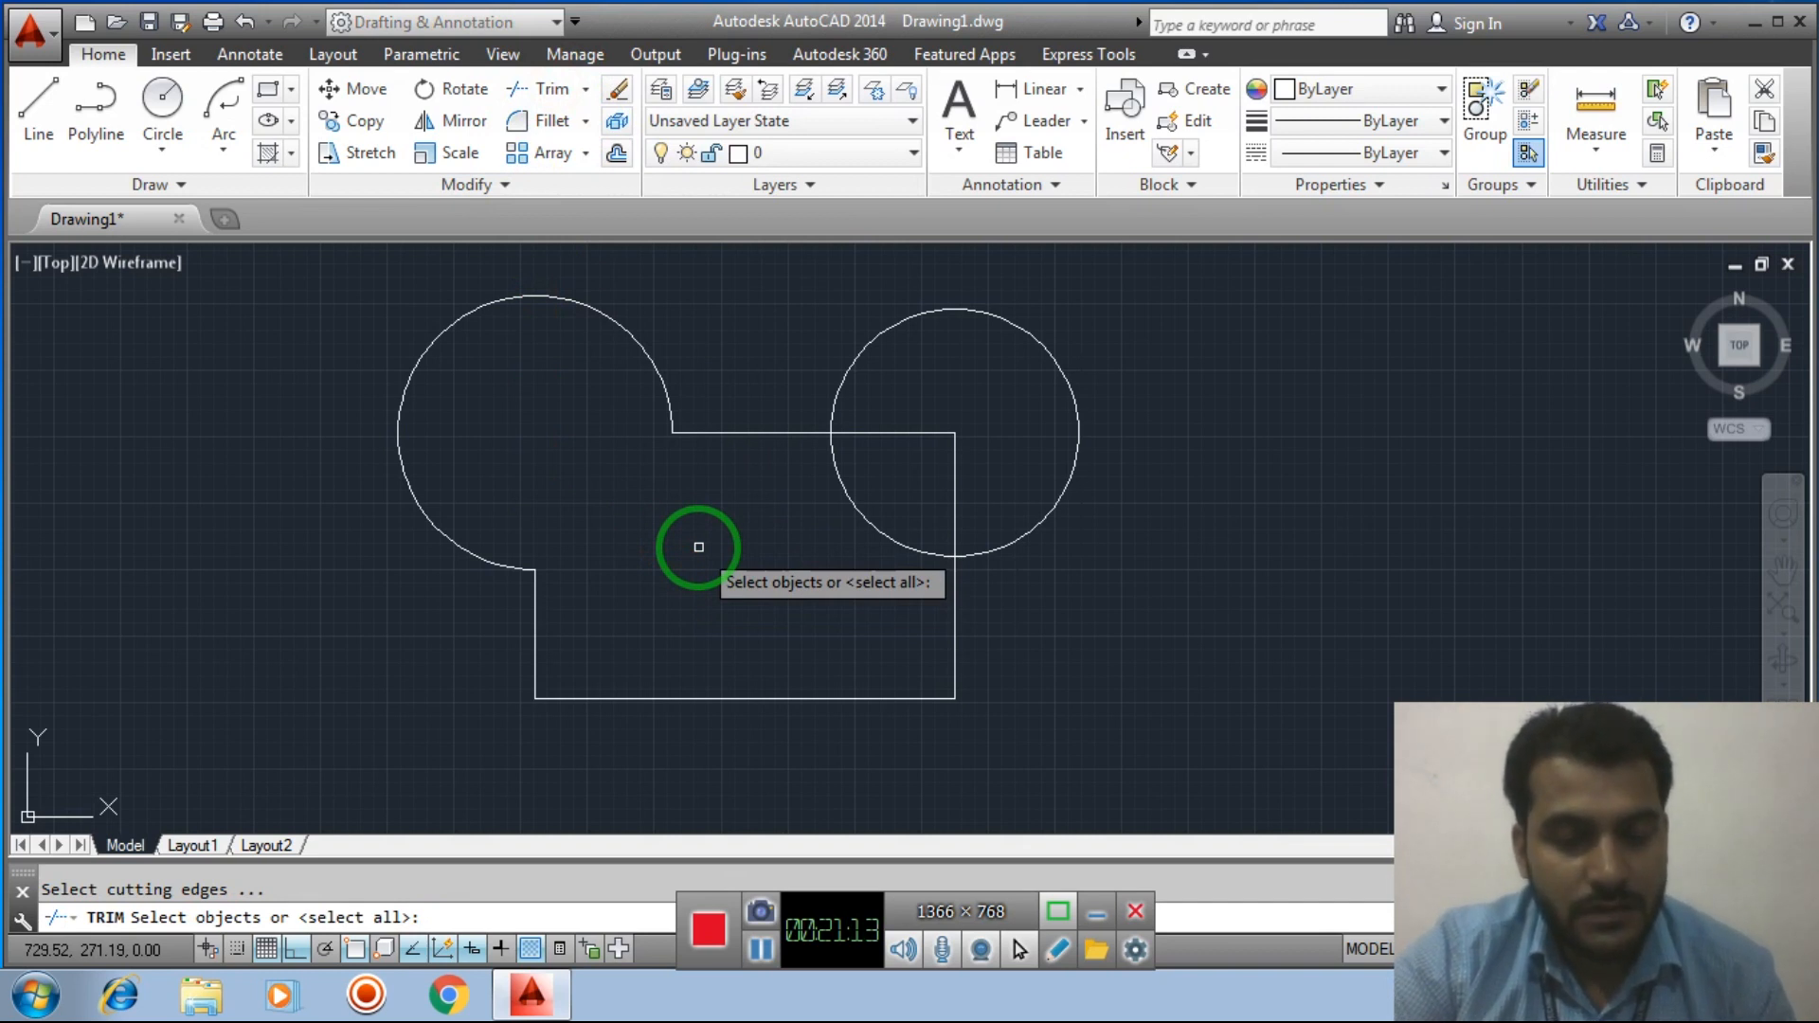
key("Return")
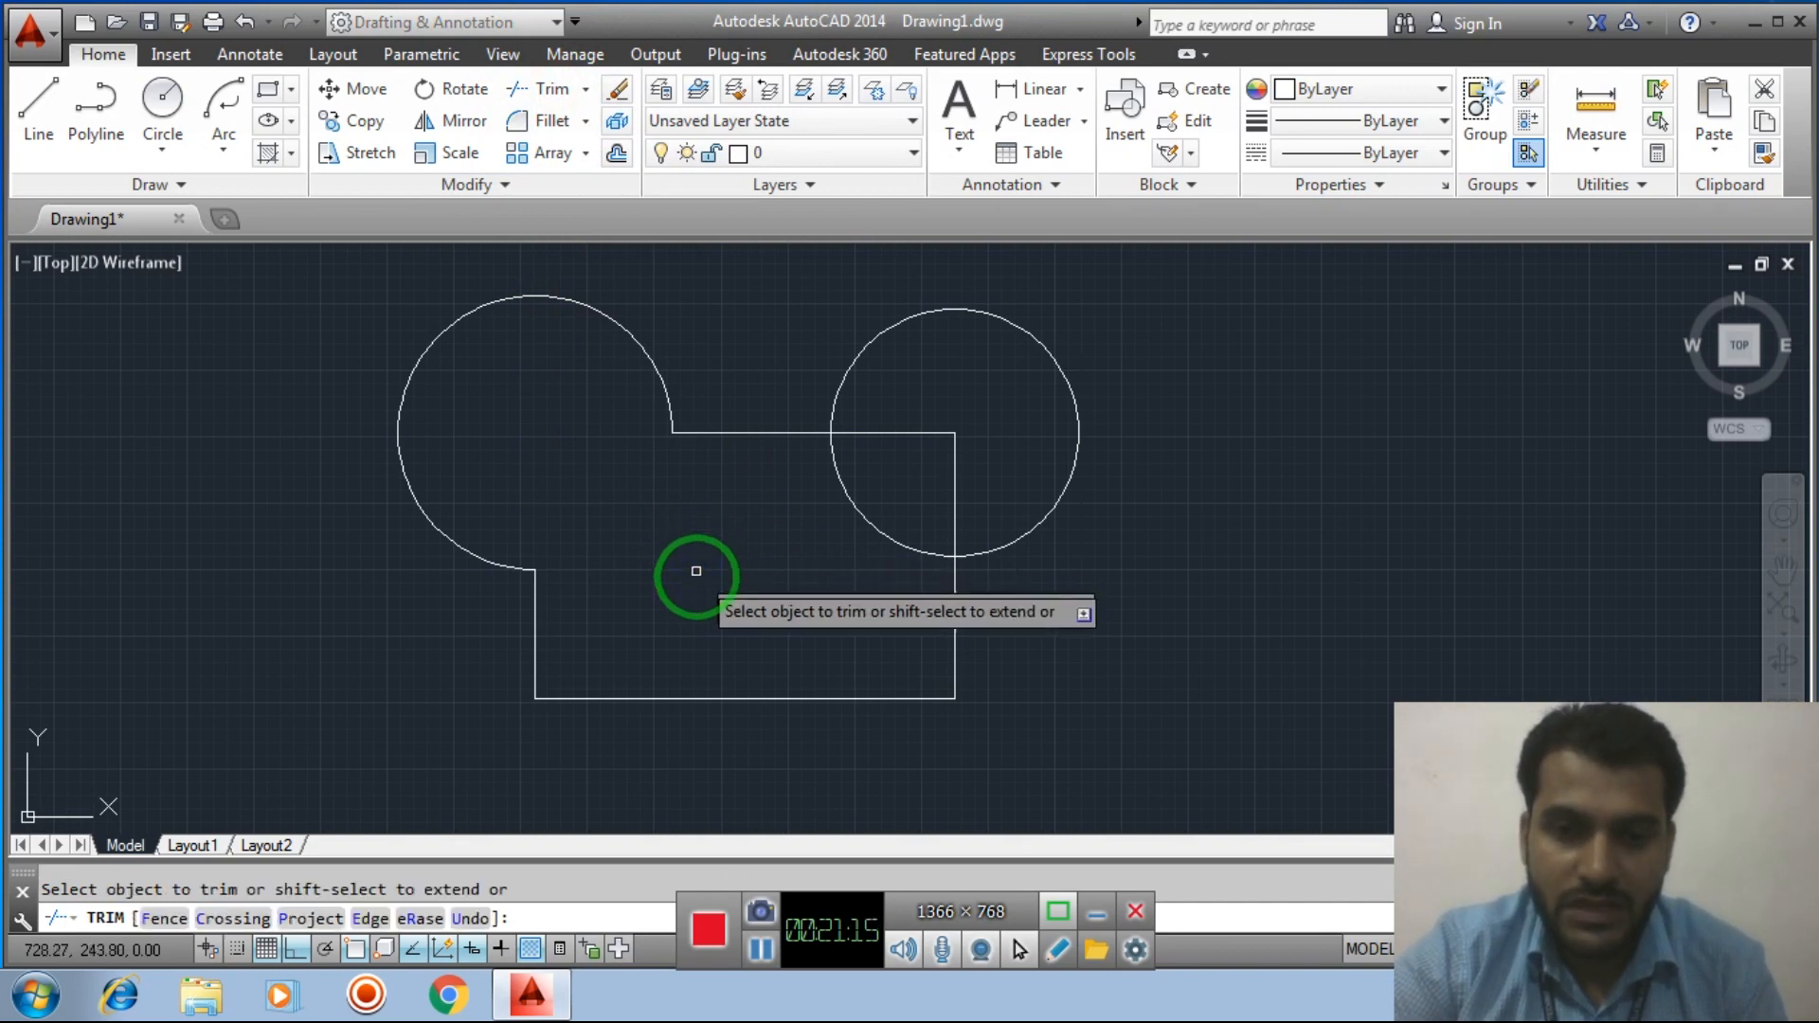
left_click(862, 516)
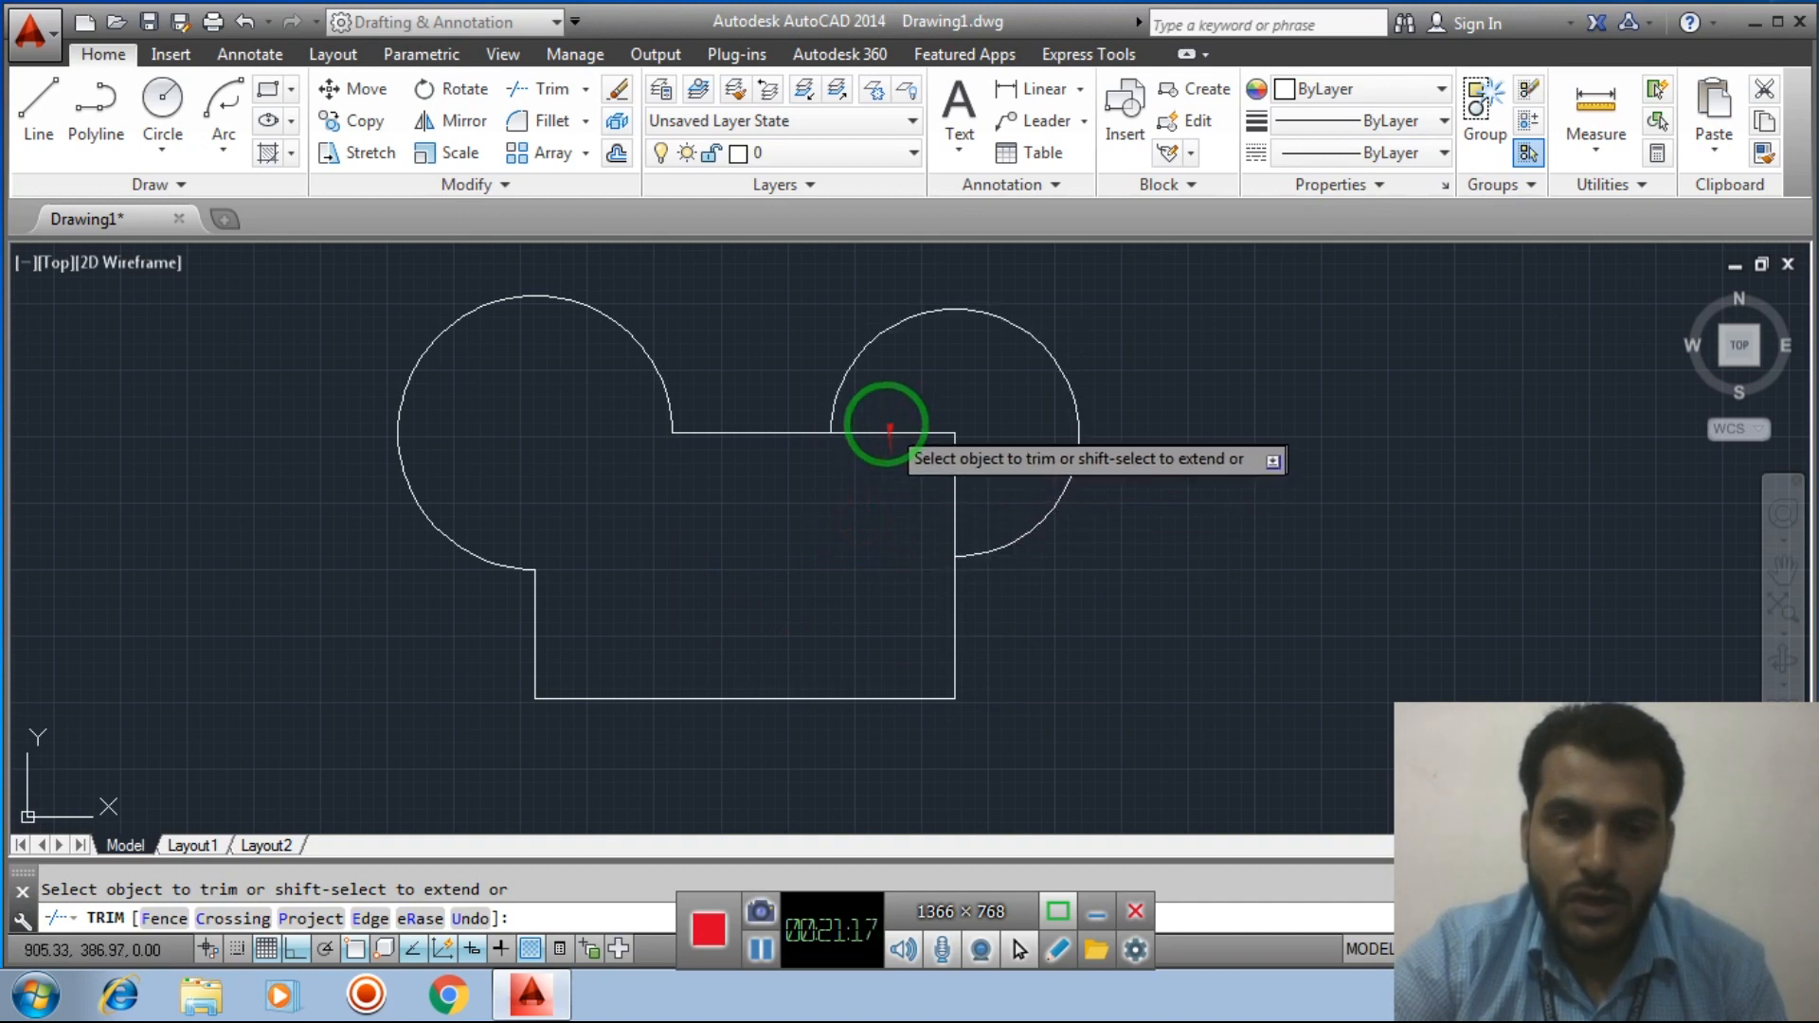
left_click(877, 433)
left_click(952, 495)
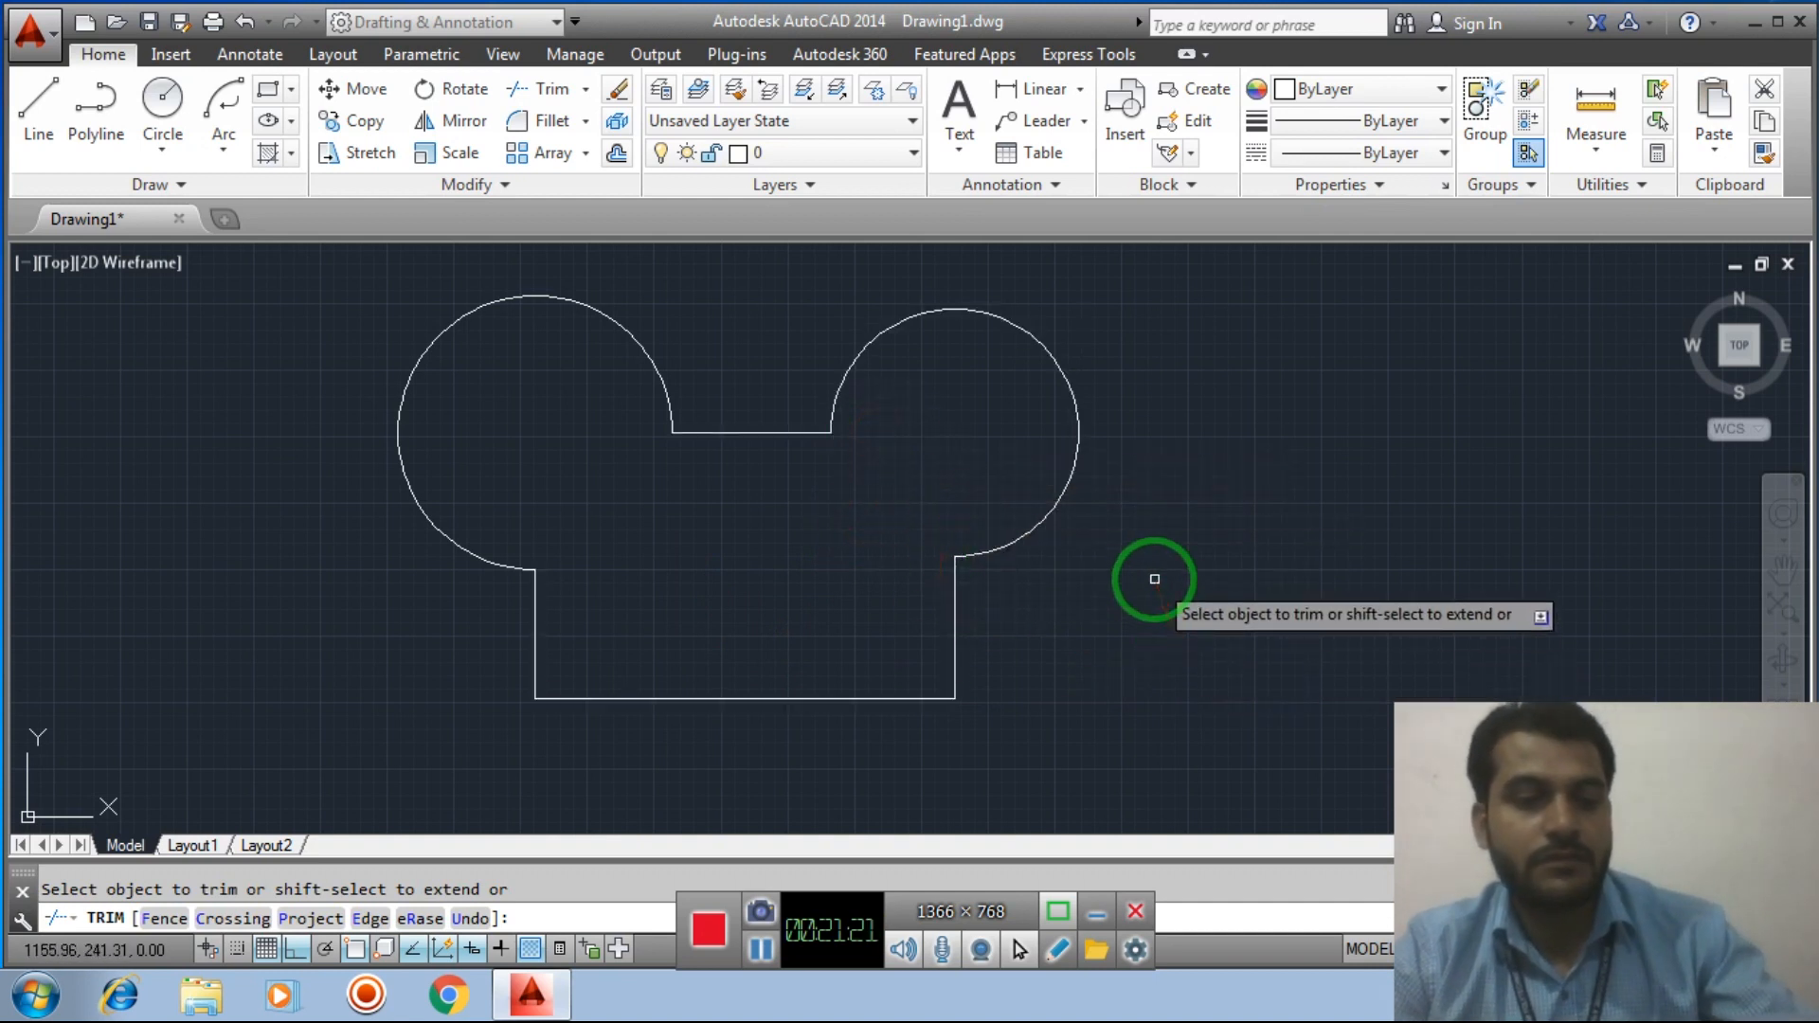
key("Escape")
mouse_move(1147, 583)
left_mouse_down()
mouse_move(1157, 531)
mouse_move(1185, 629)
mouse_move(357, 353)
mouse_move(330, 272)
left_mouse_up()
left_click(330, 272)
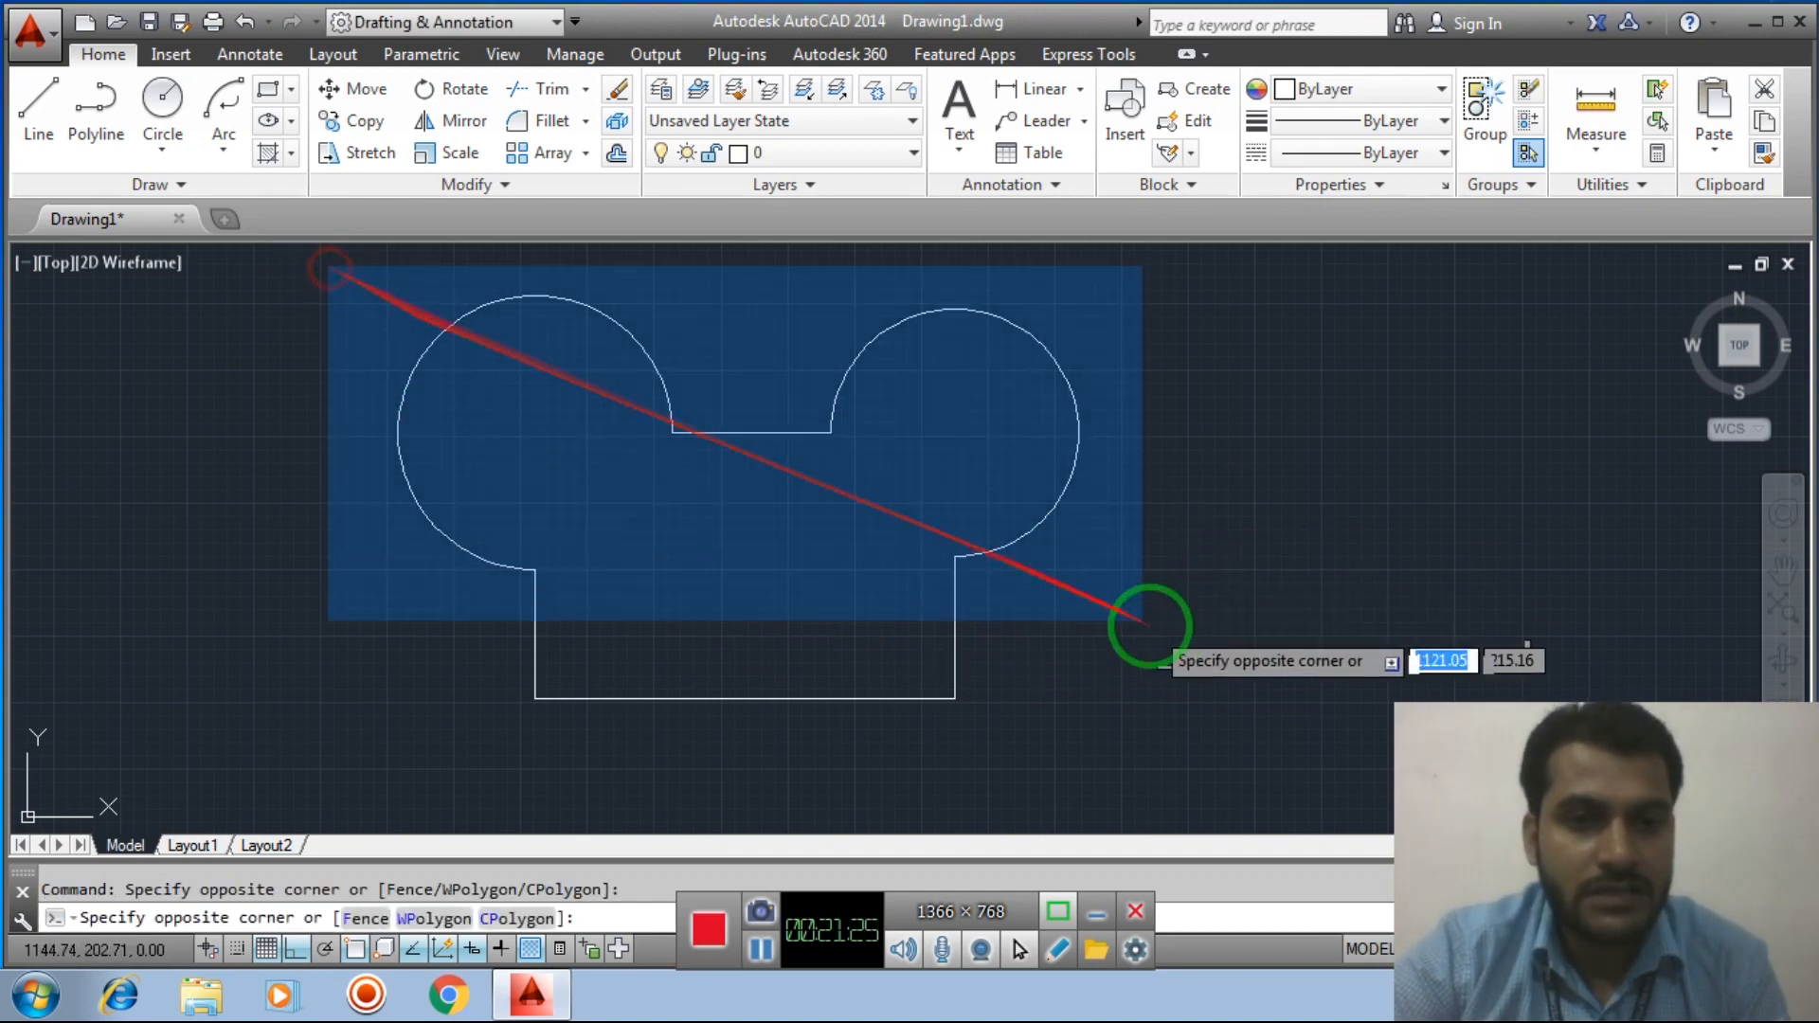
left_click(375, 424)
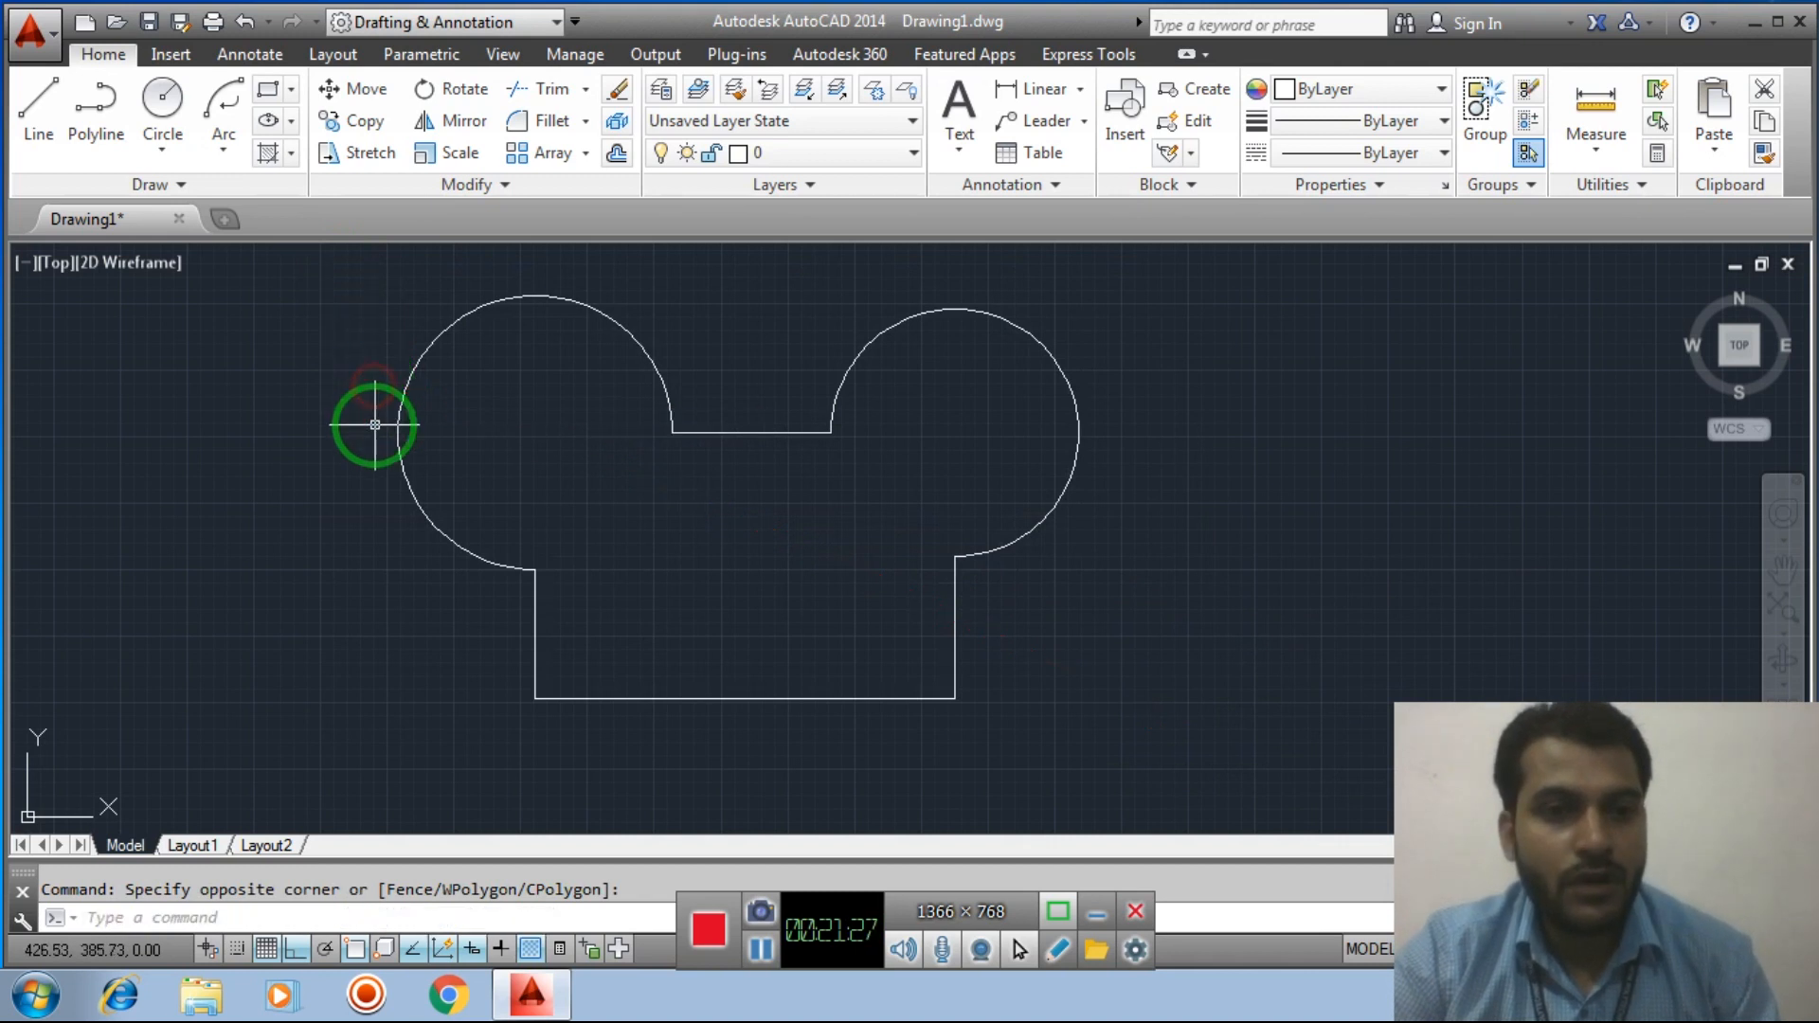
left_click(237, 458)
left_click(301, 563)
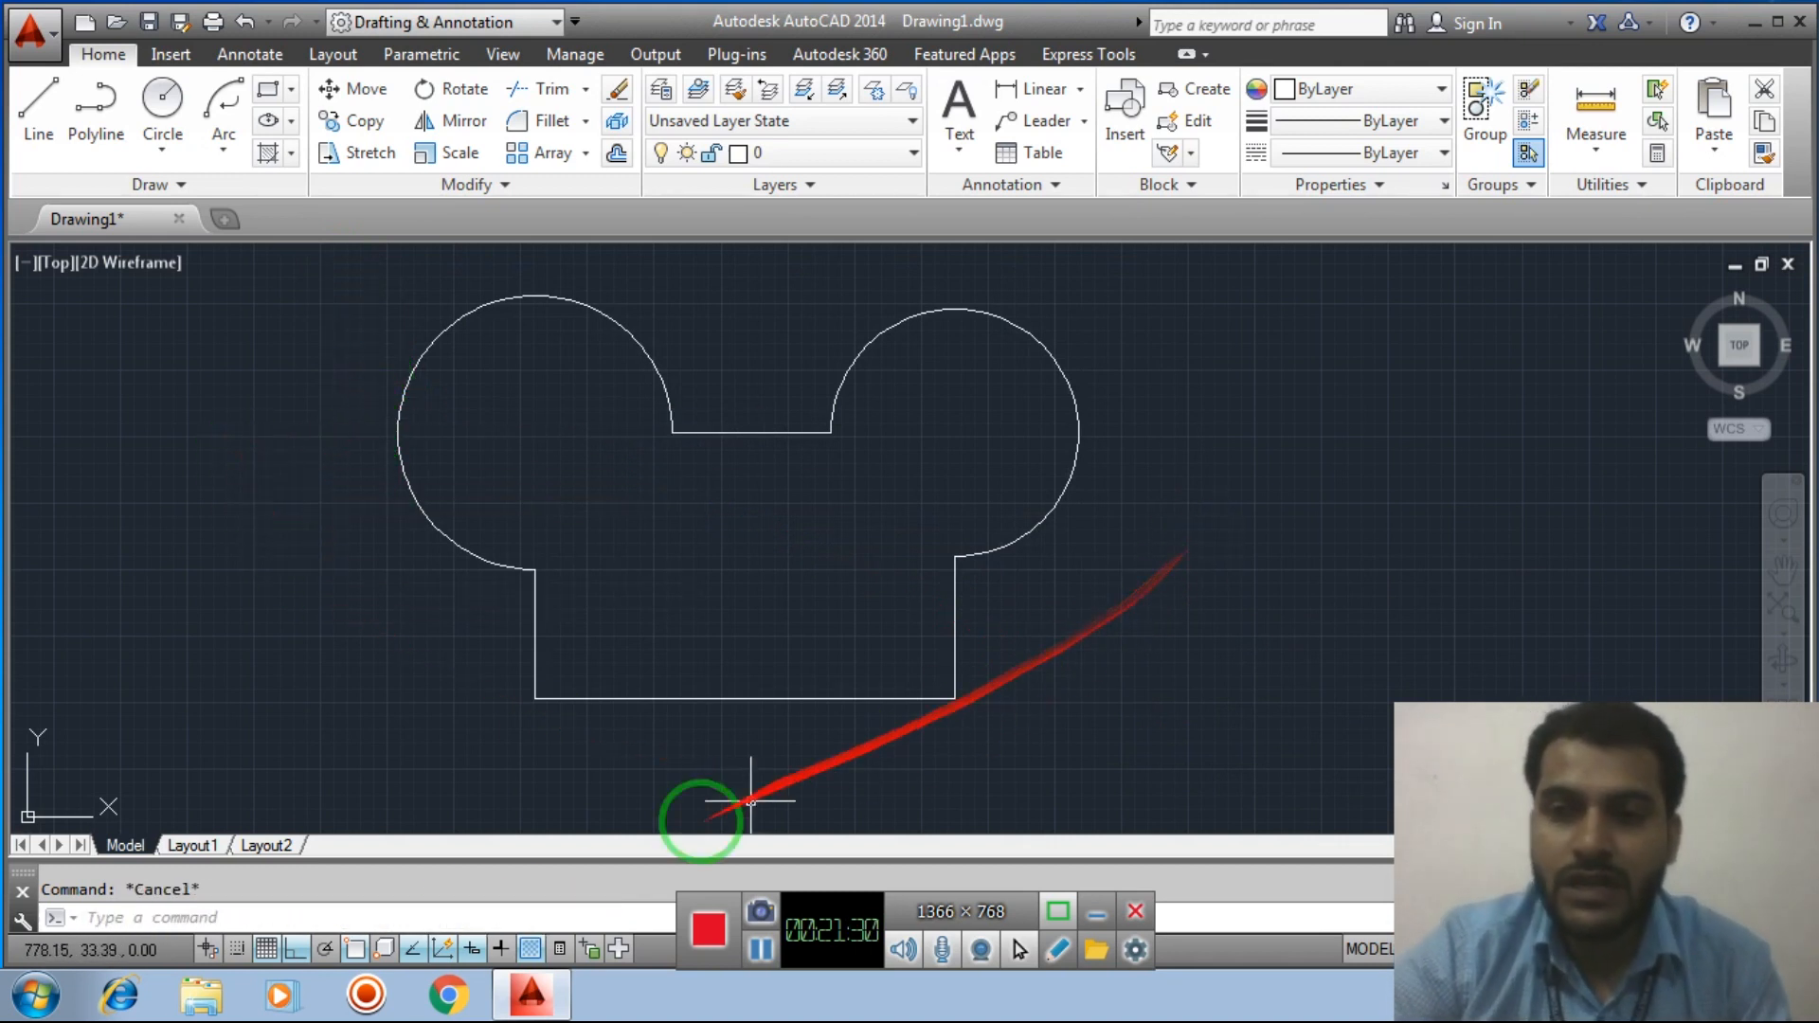
left_click(1282, 404)
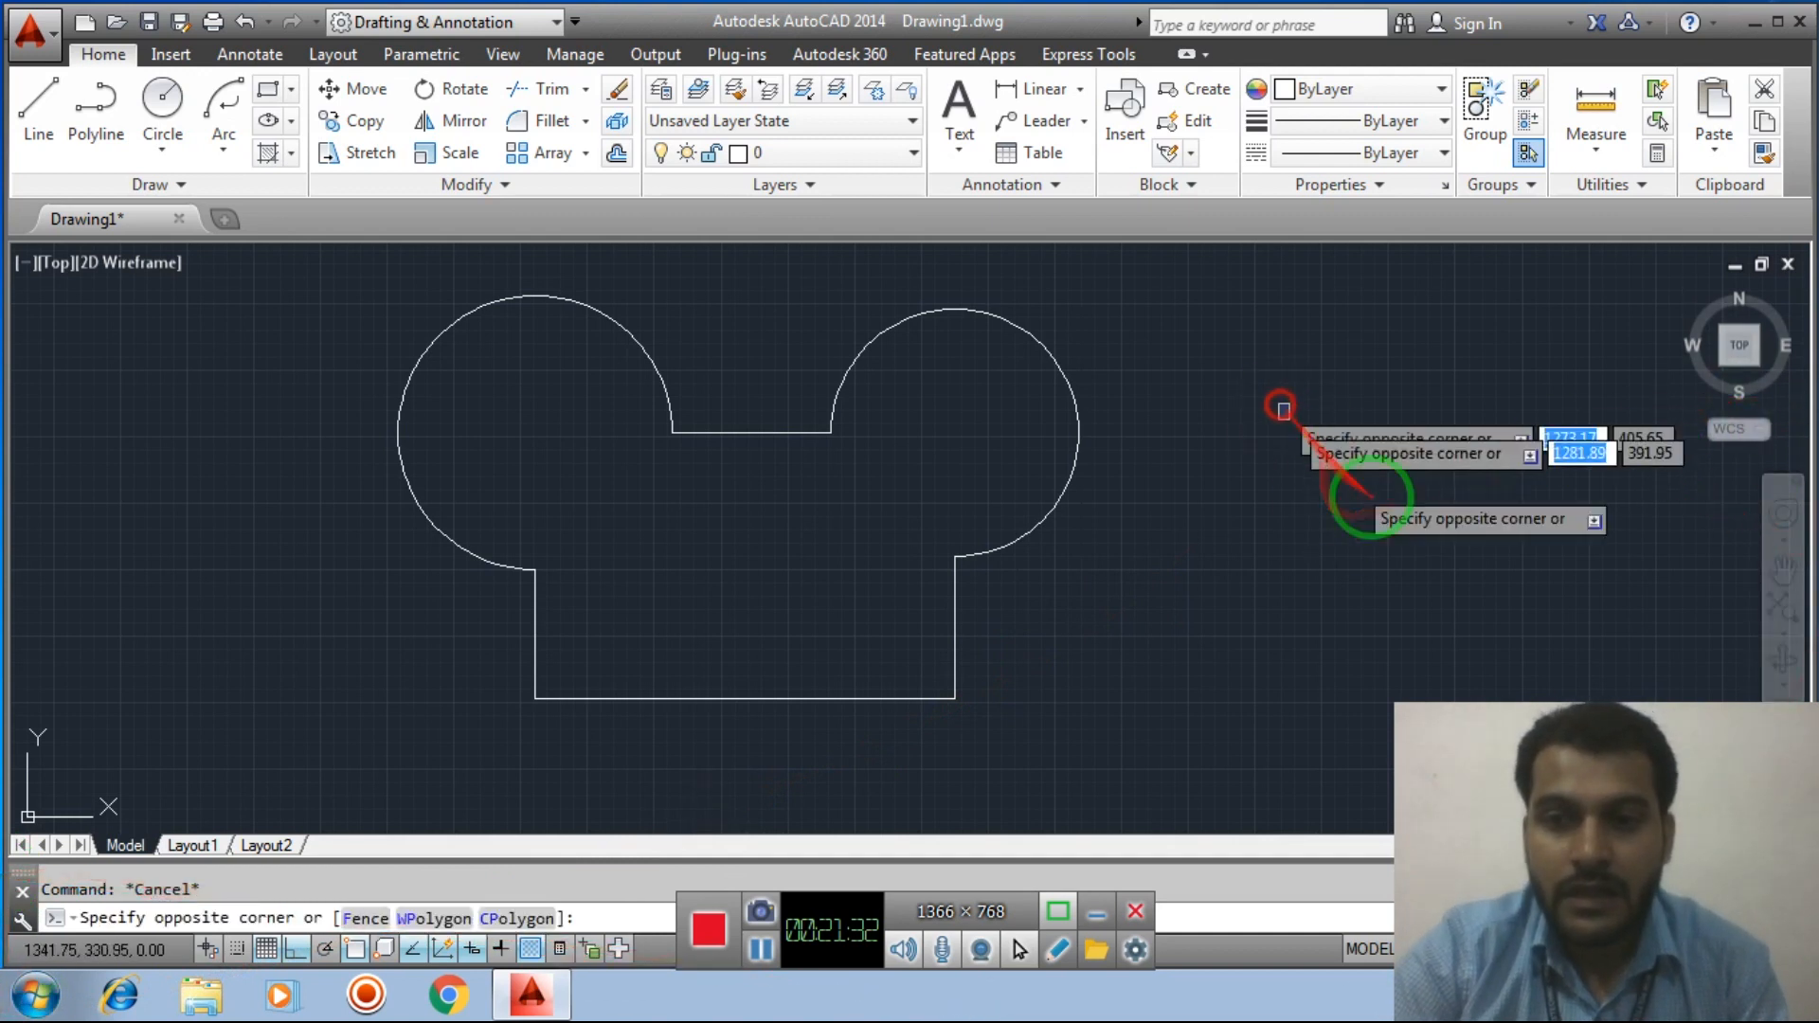
left_click(1412, 523)
left_click(1230, 394)
left_click(1321, 539)
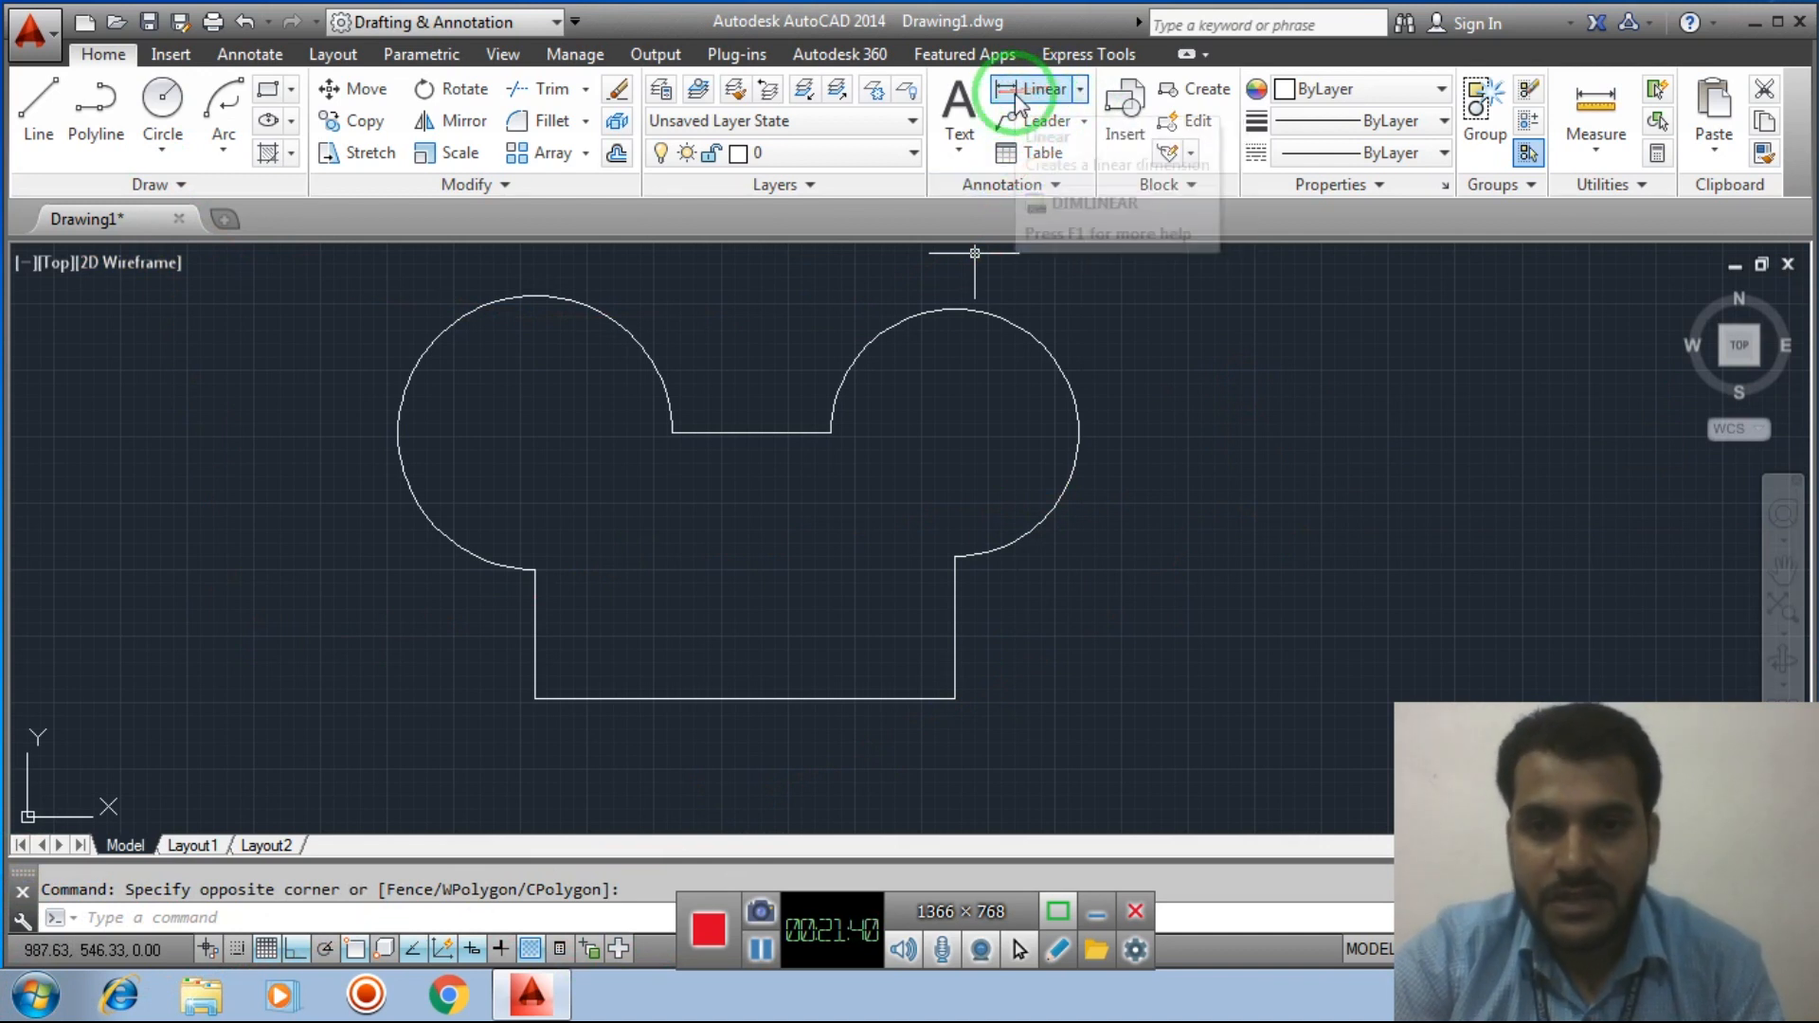
left_click(1082, 90)
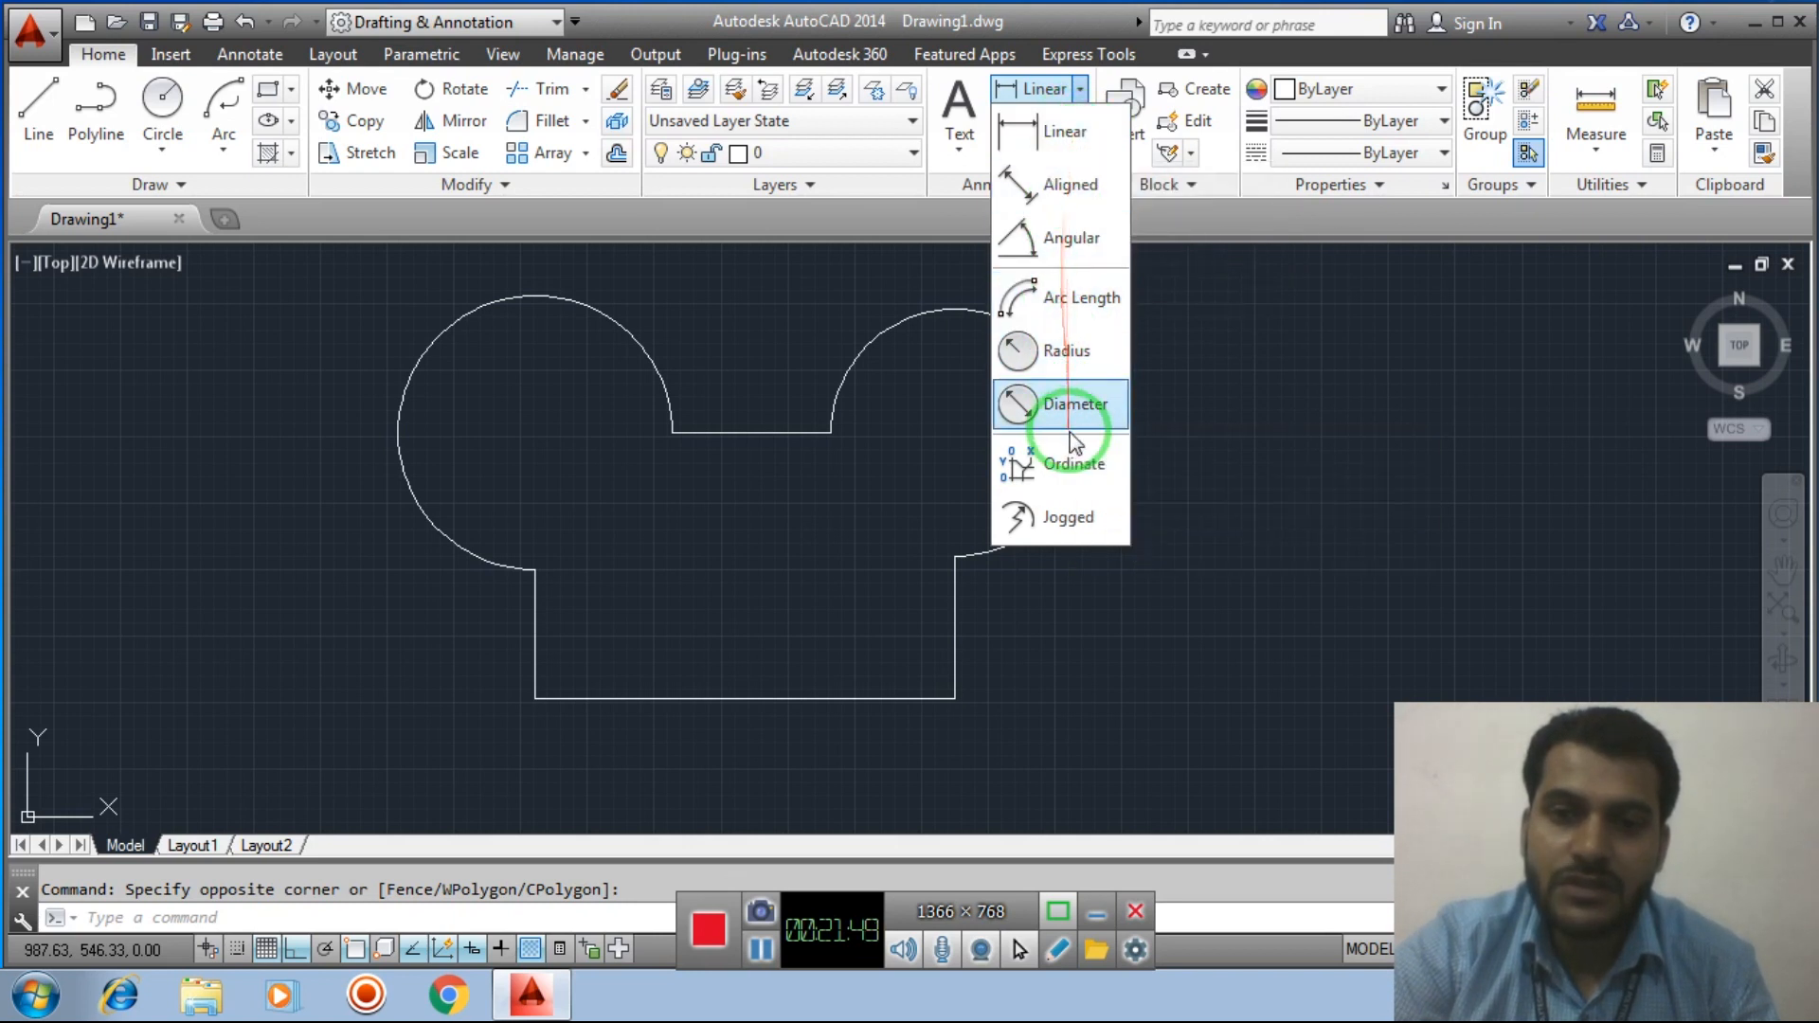
left_click(1235, 416)
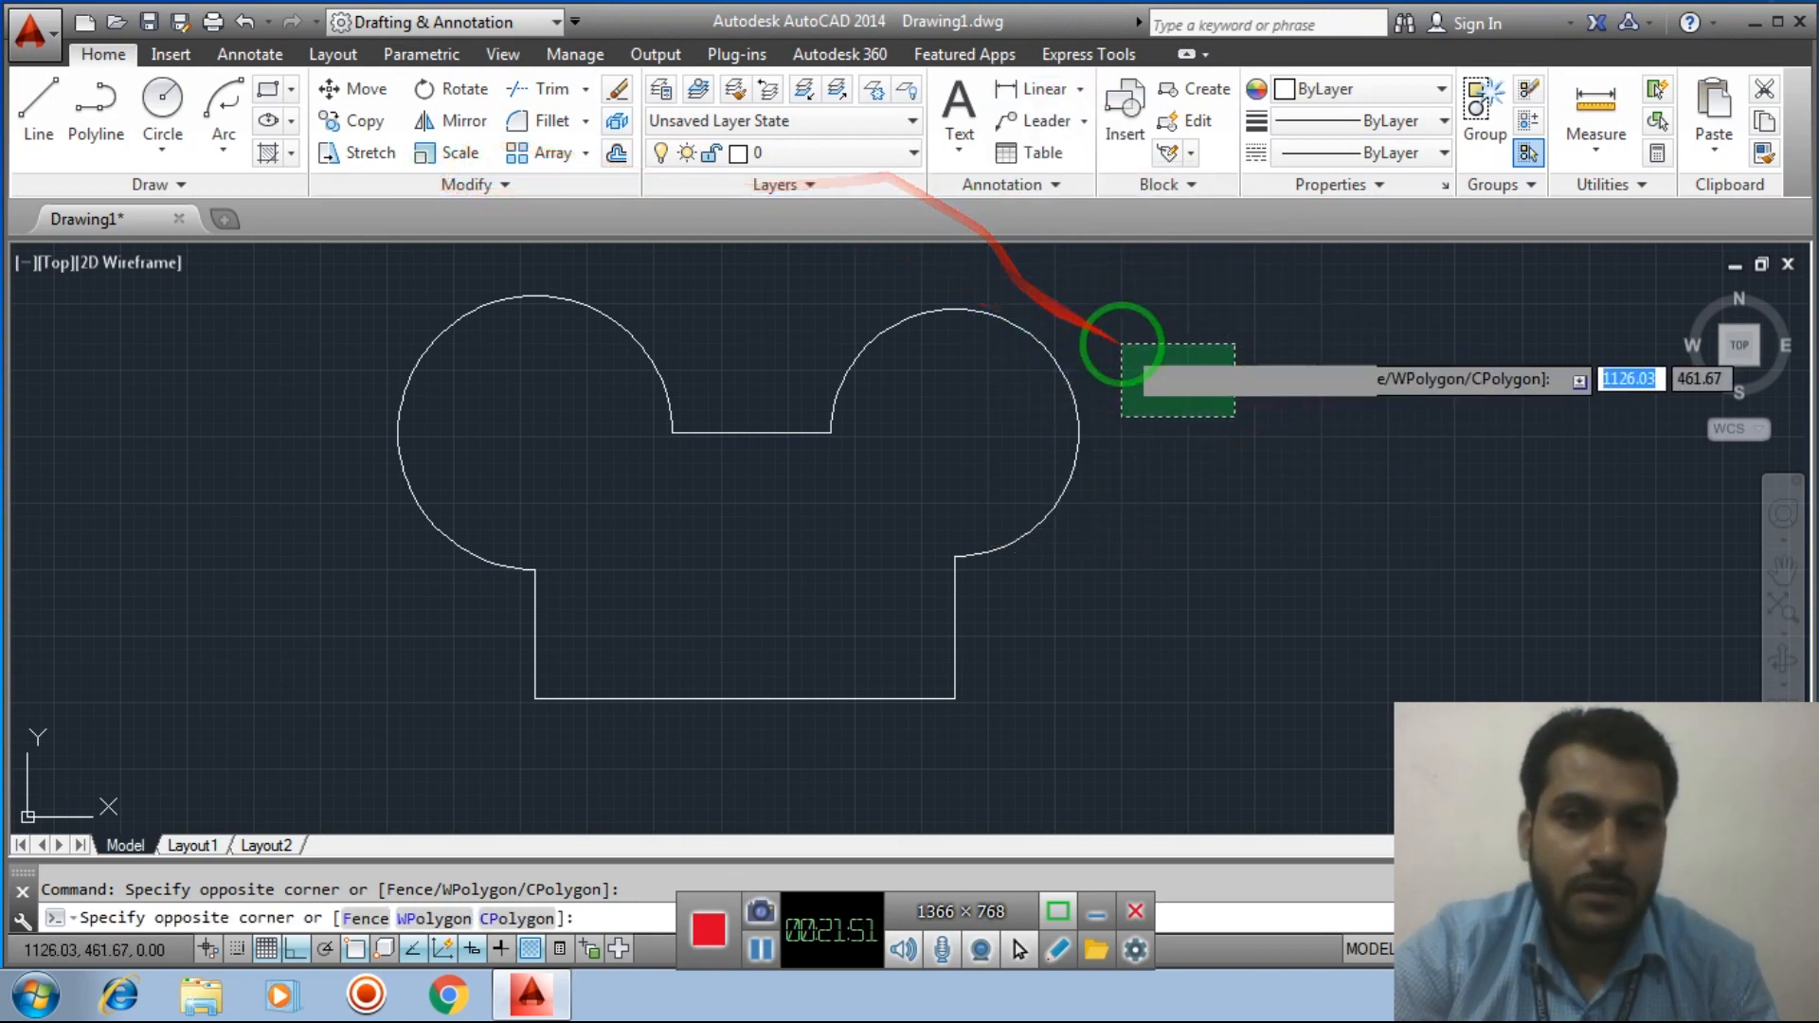
Turn Ortho off and draw a straight line between the two open ends of the left arc and another between those of the right arc
left_click(38, 104)
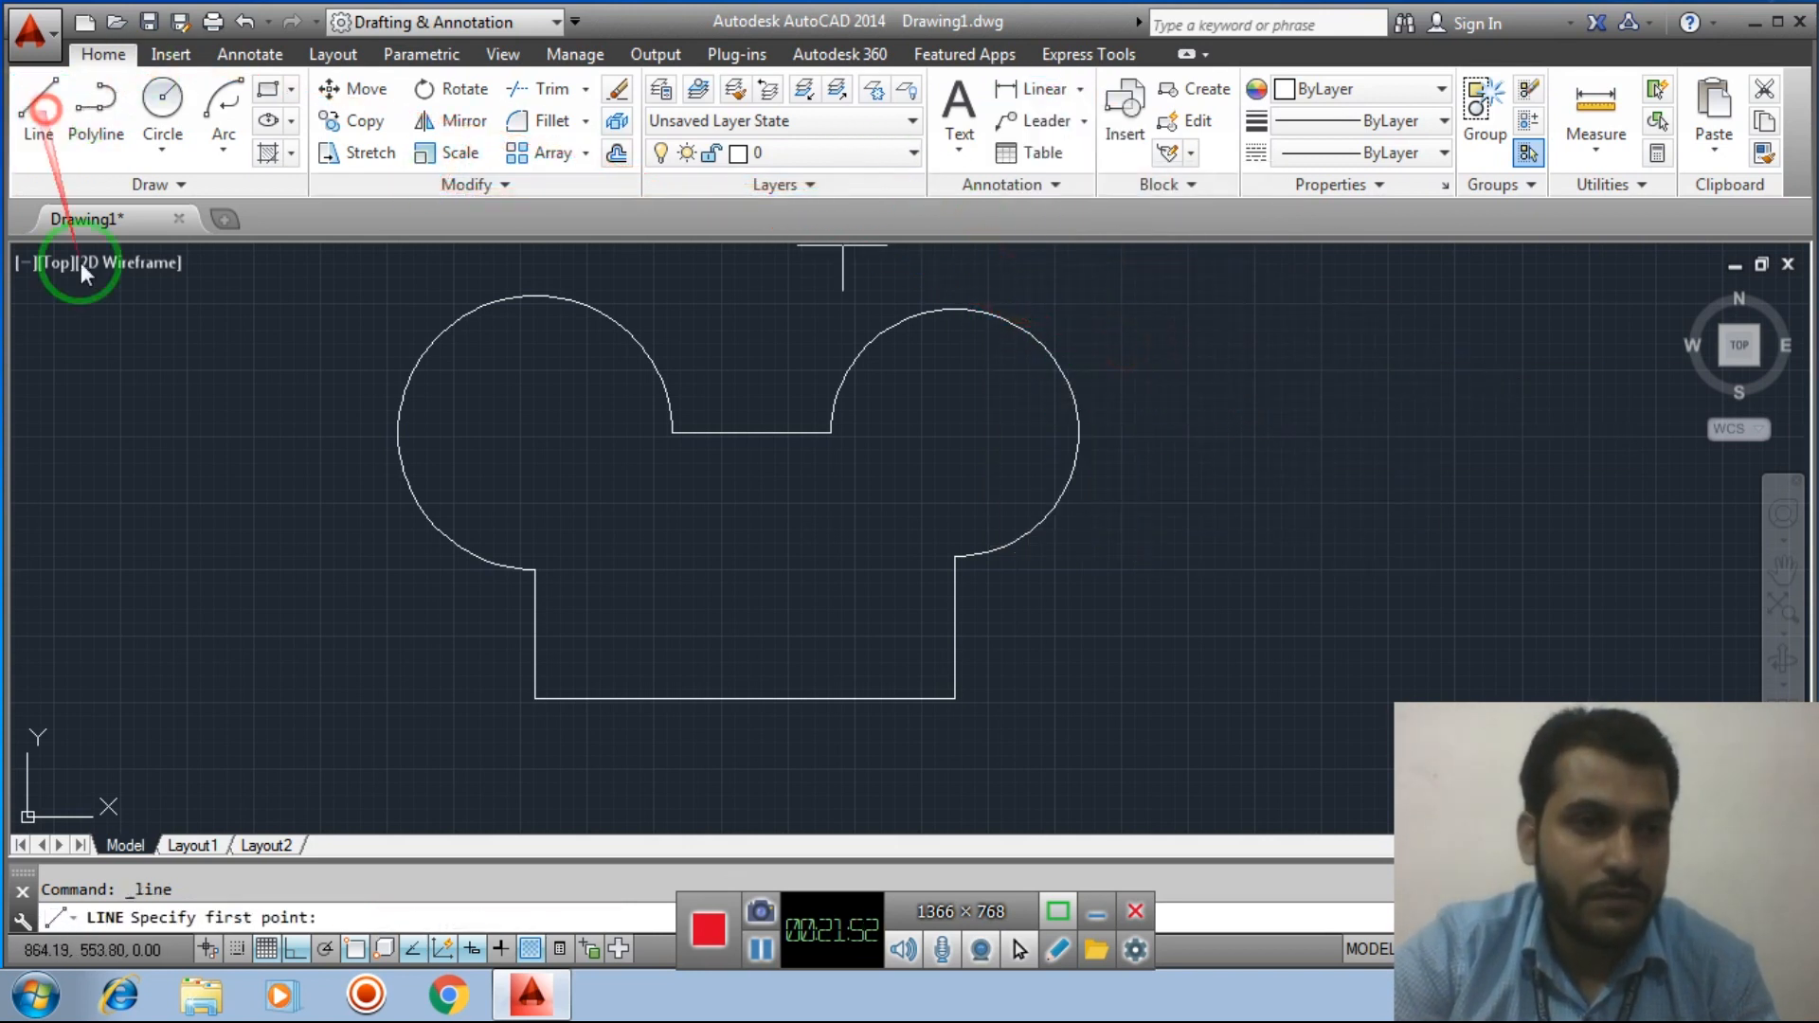
left_click(535, 570)
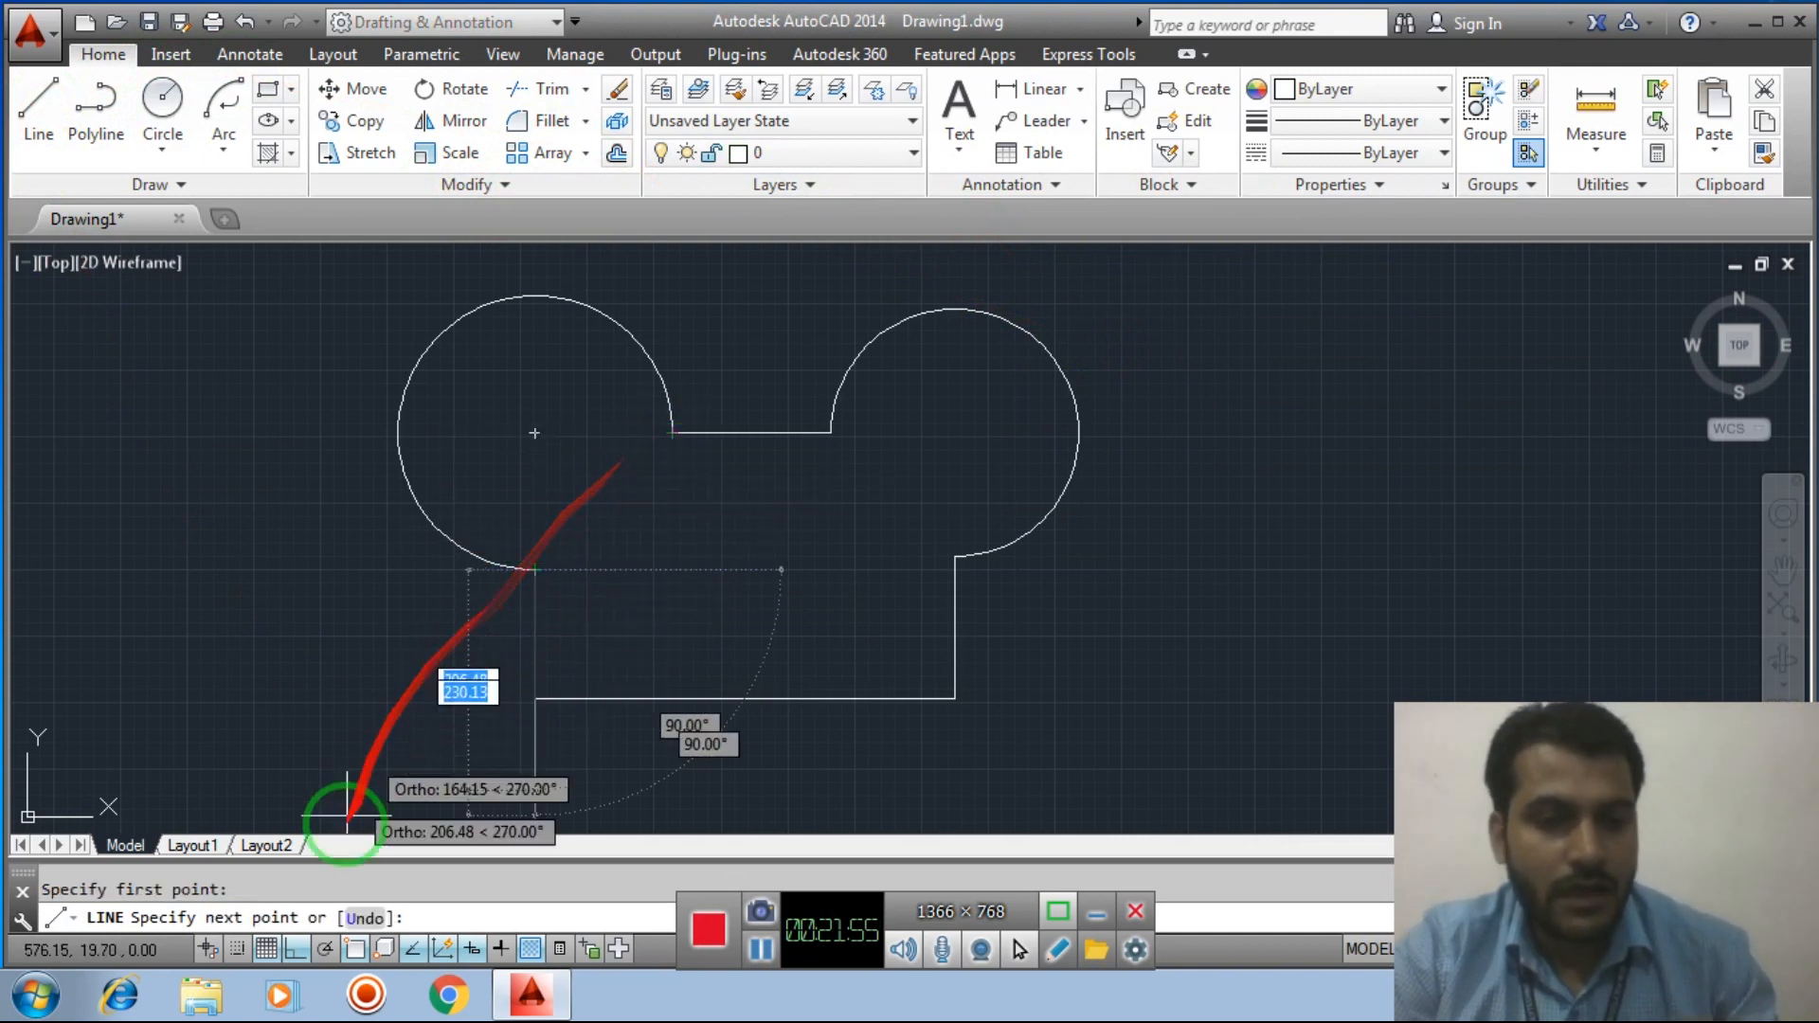
left_click(296, 948)
left_click(672, 433)
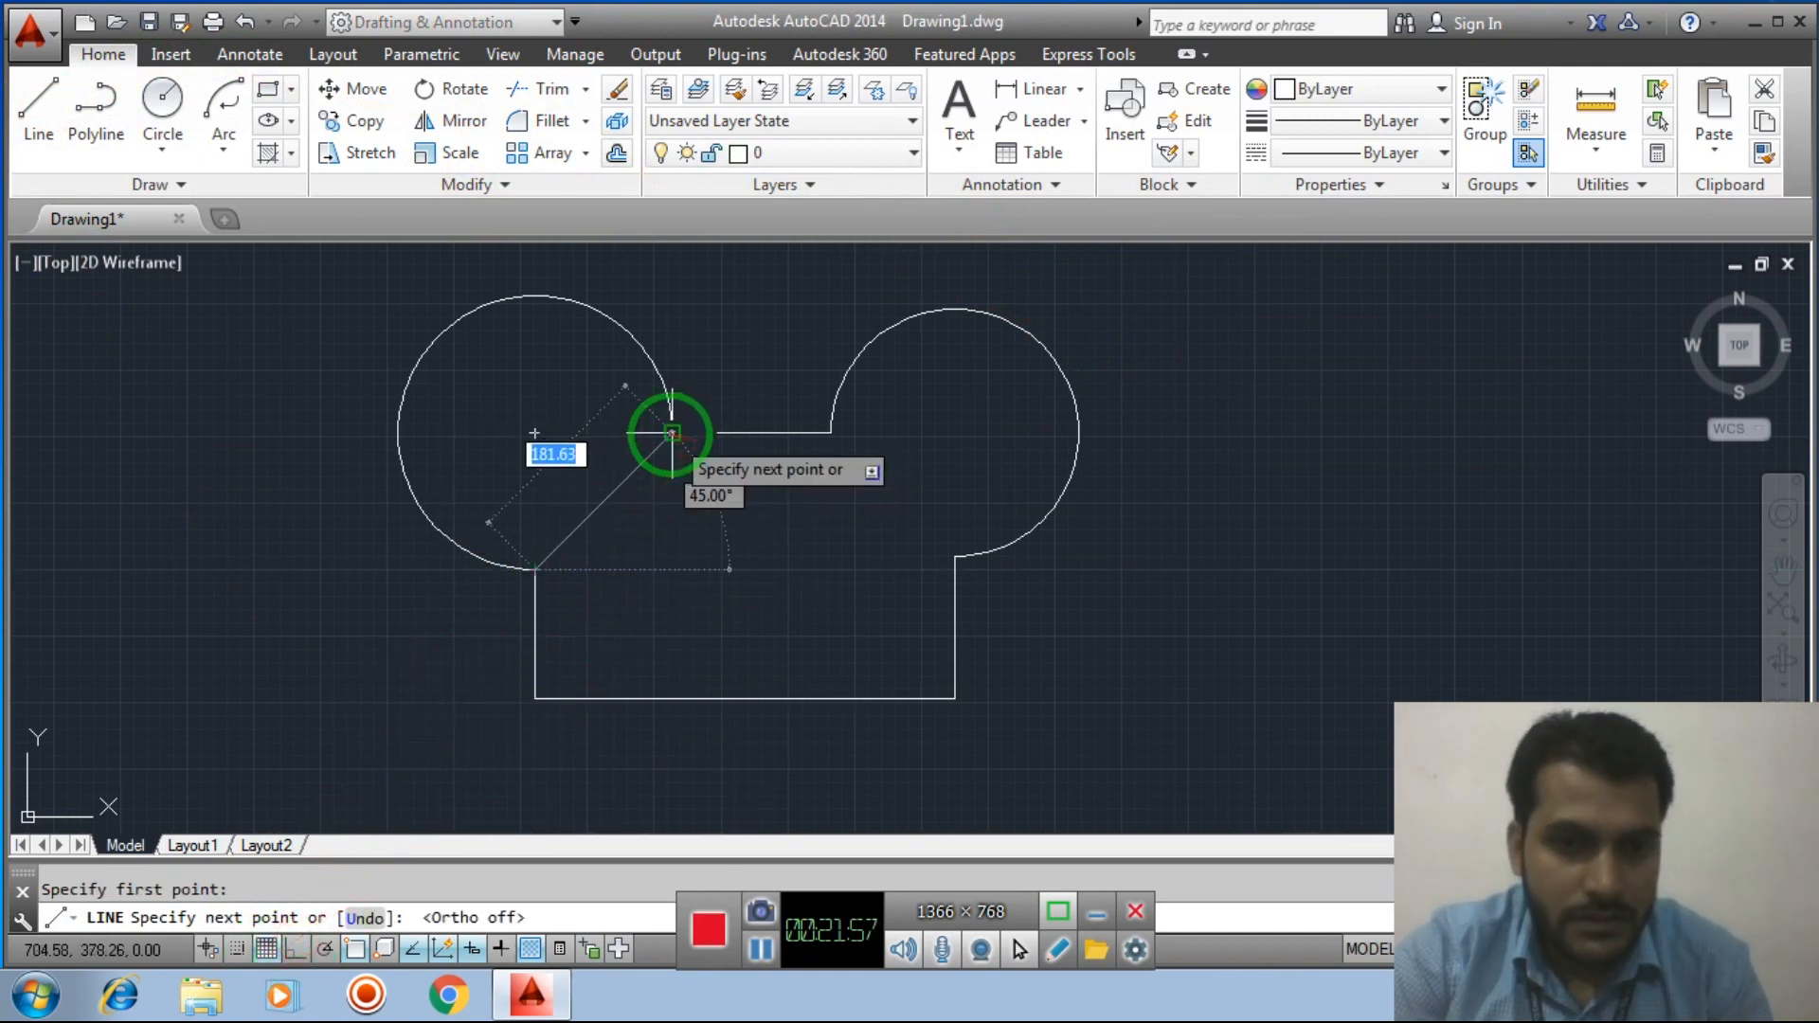
key("Escape")
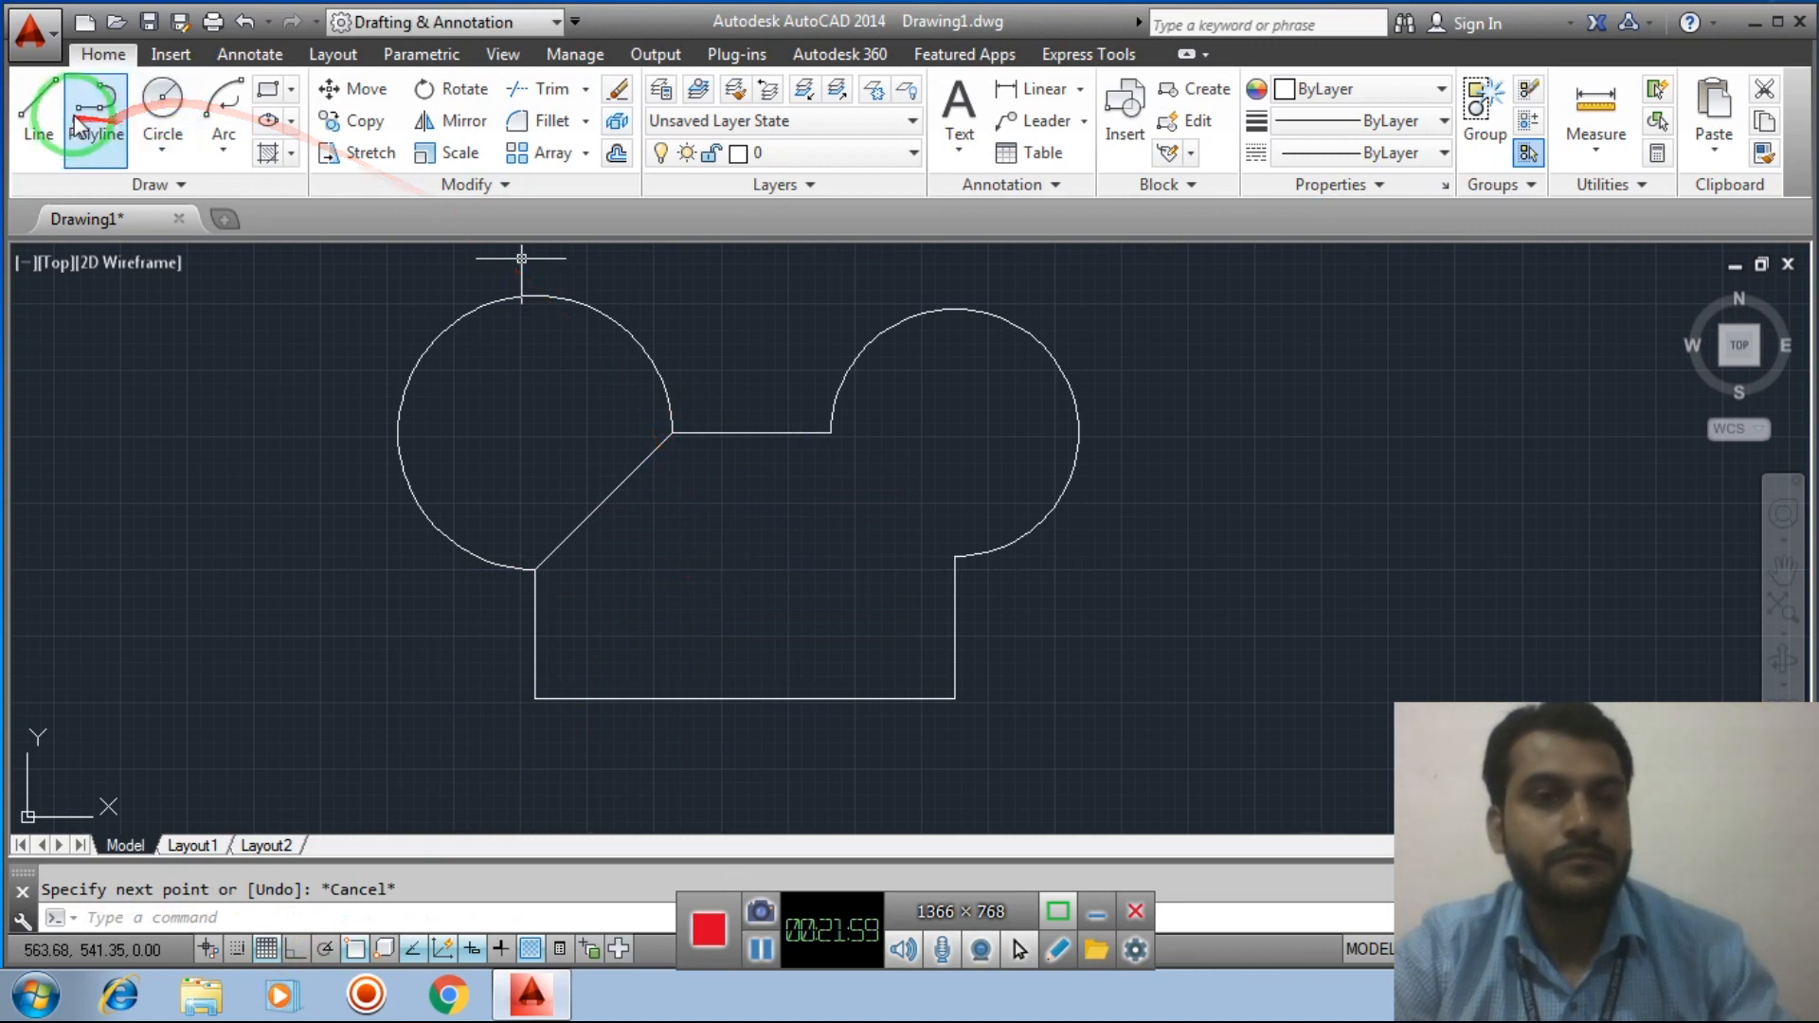
left_click(39, 107)
left_click(832, 433)
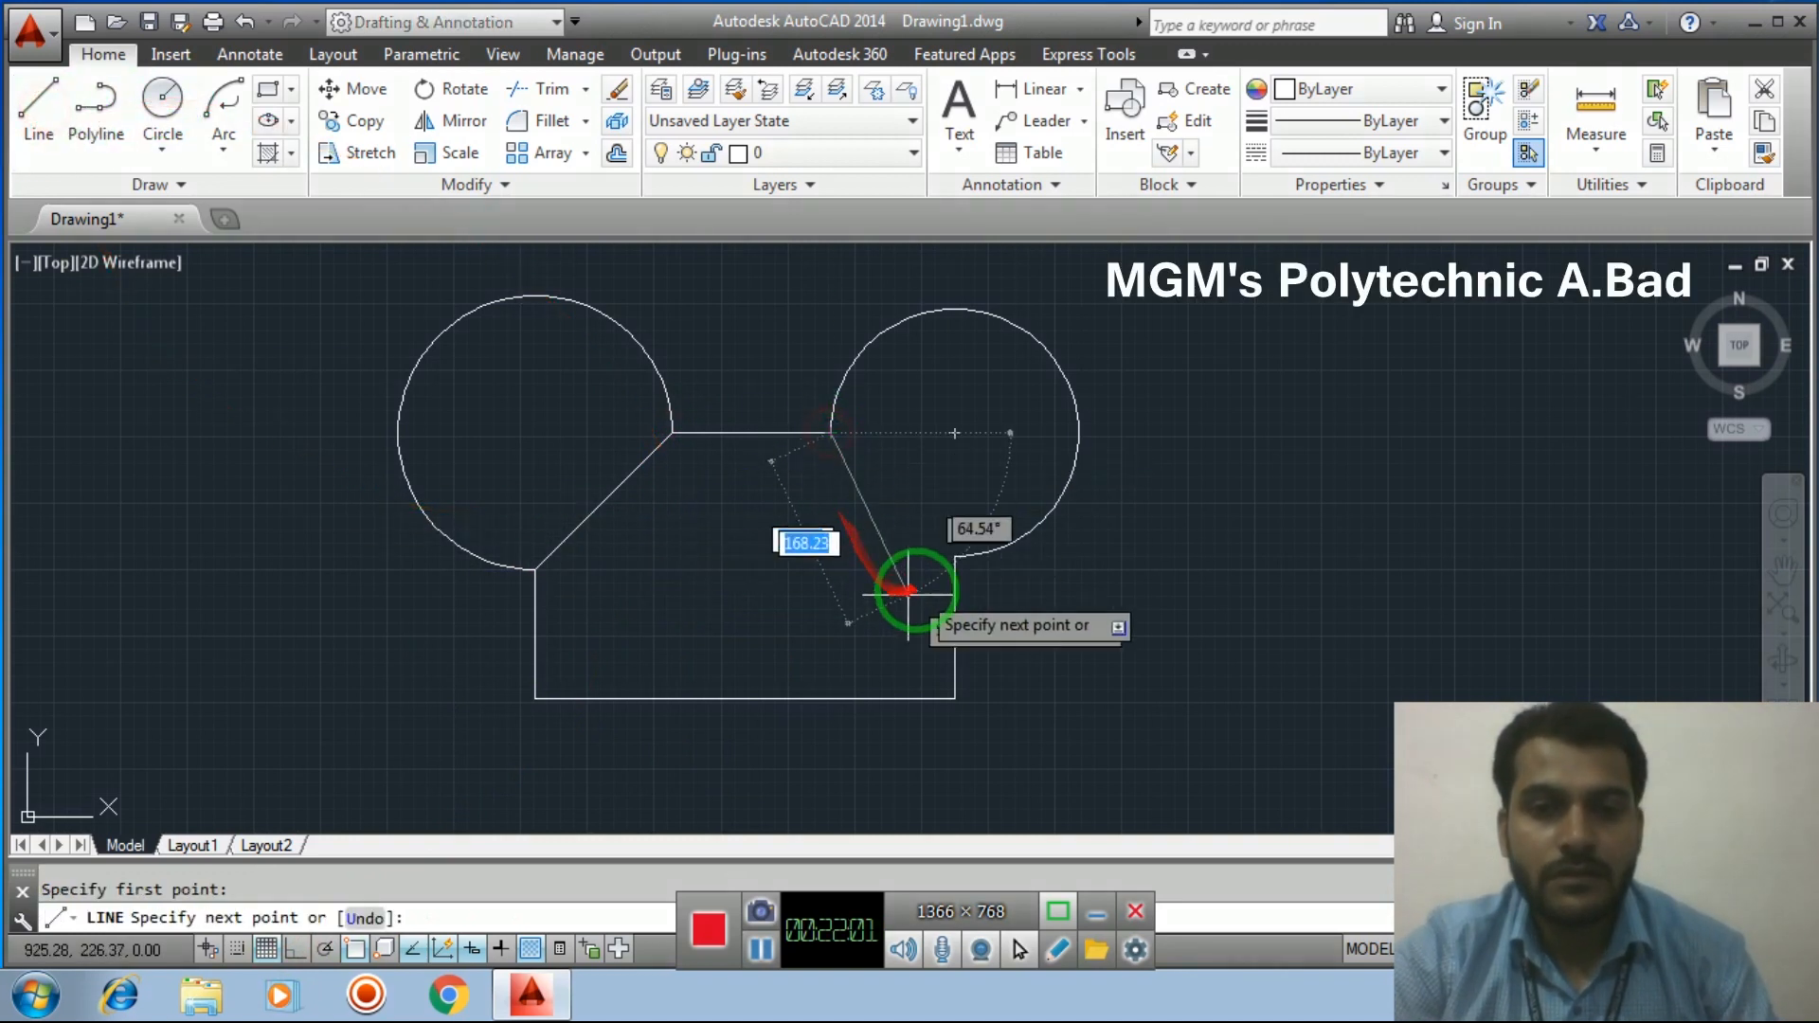
left_click(954, 556)
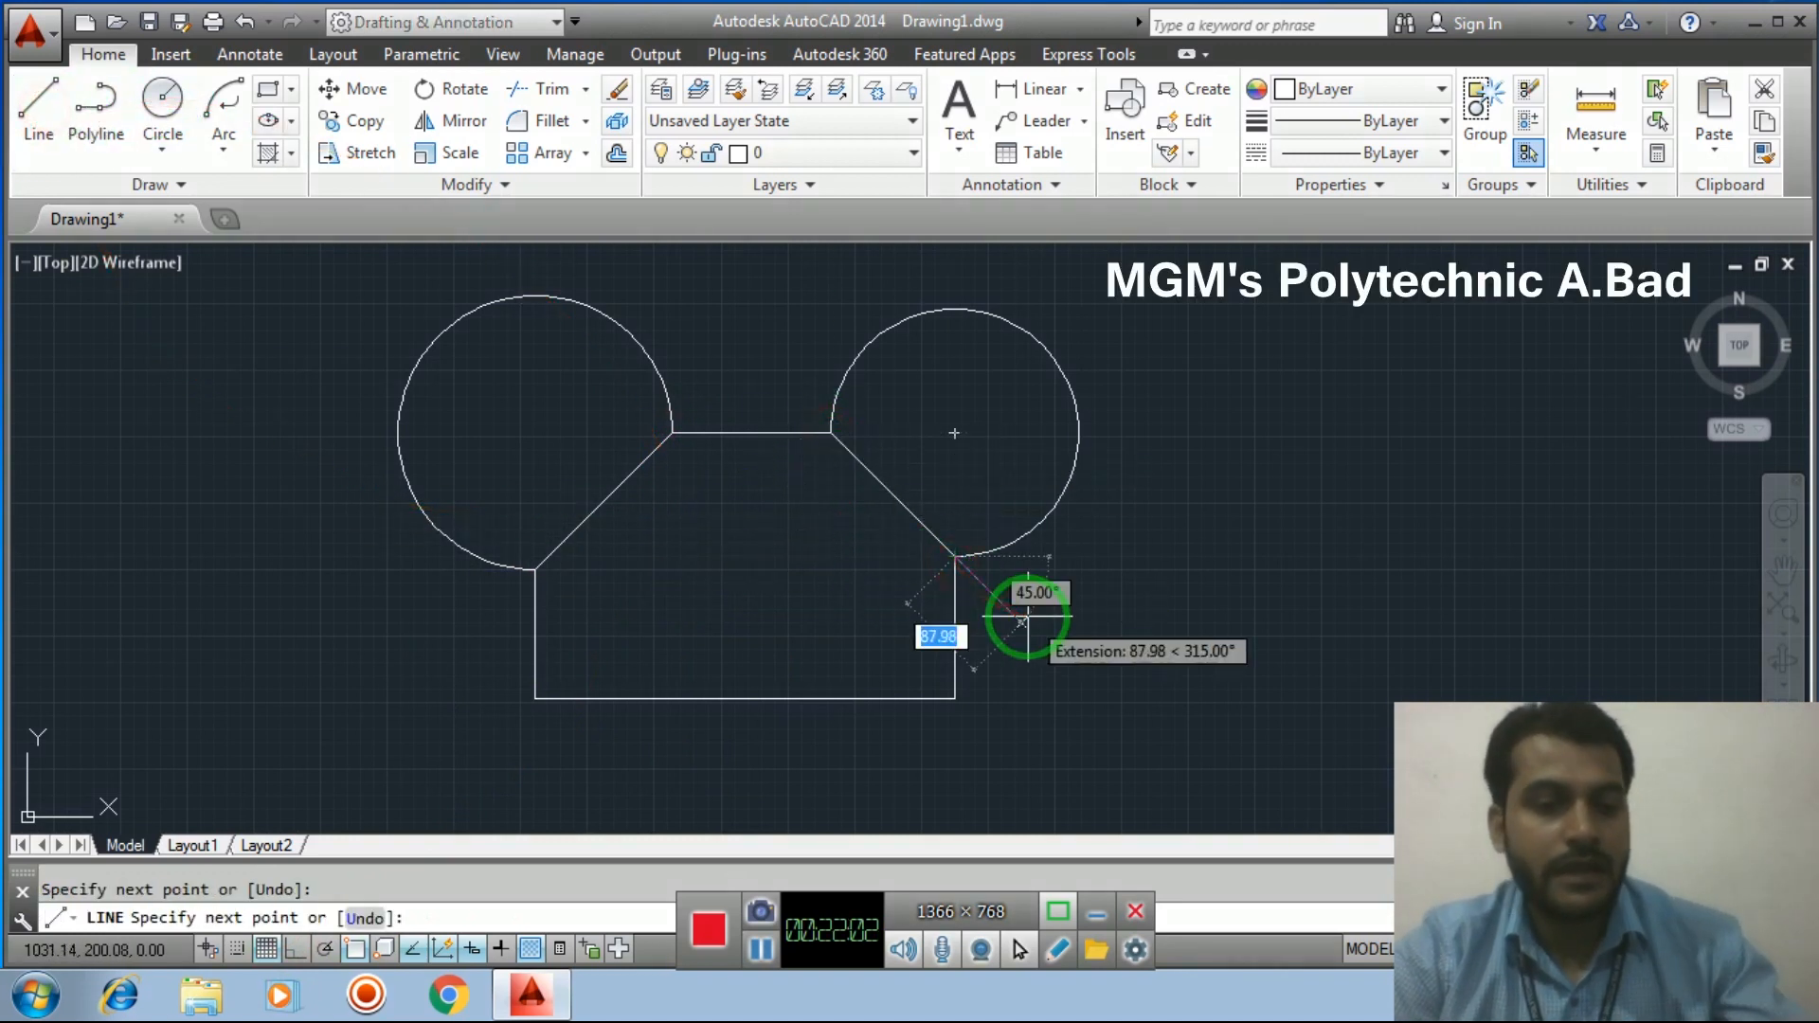
key("Escape")
Draw a diagonal line from the outline's bottom-left corner to the right end of the short top edge
left_click(42, 109)
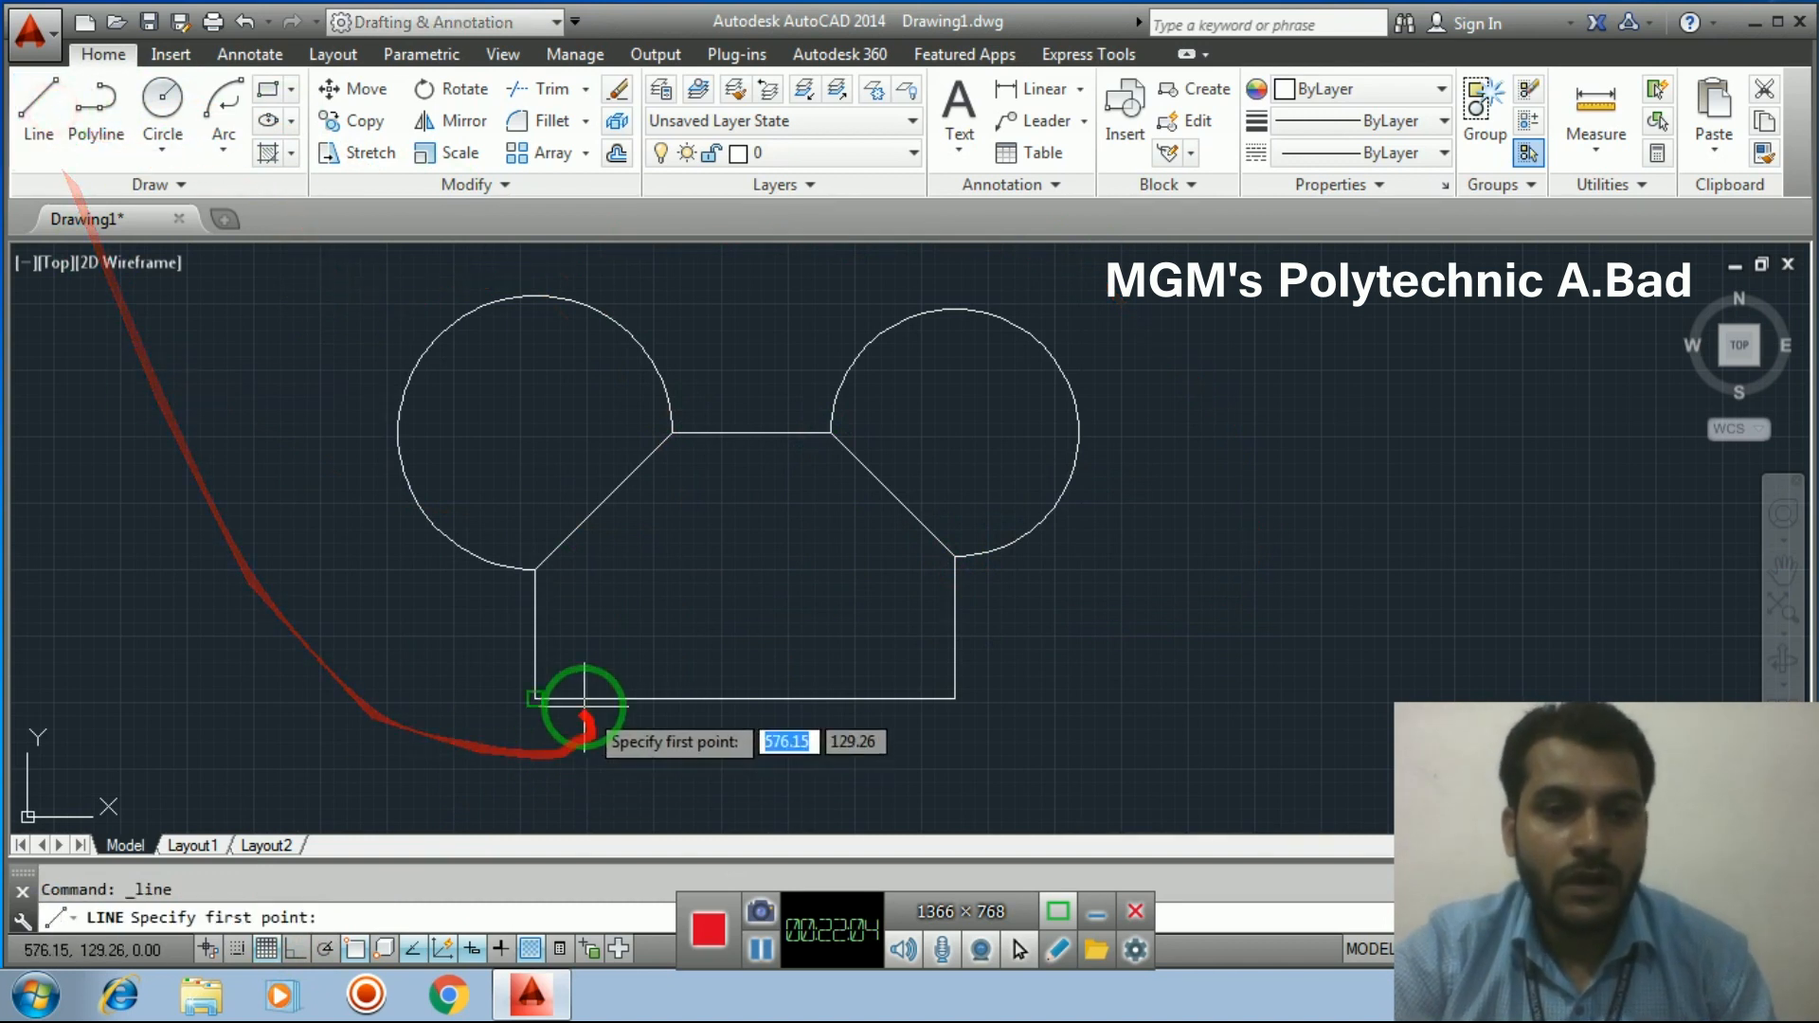
left_click(536, 698)
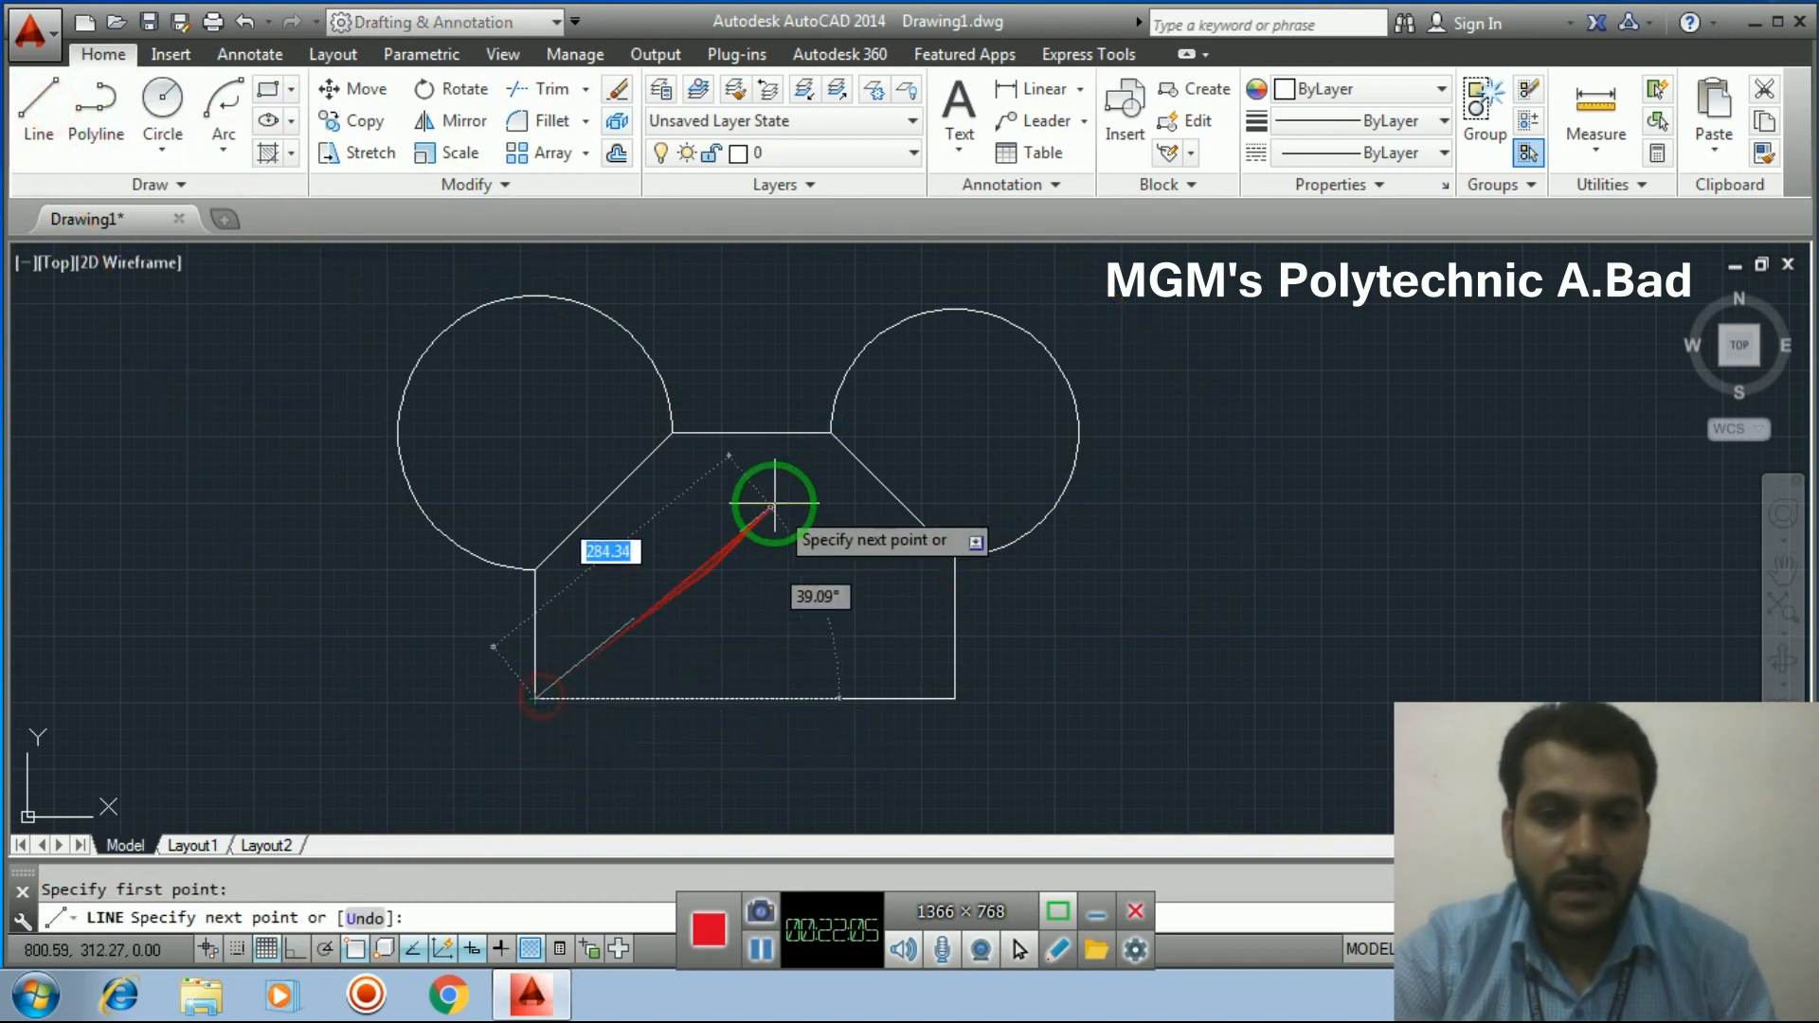
left_click(832, 433)
key("Escape")
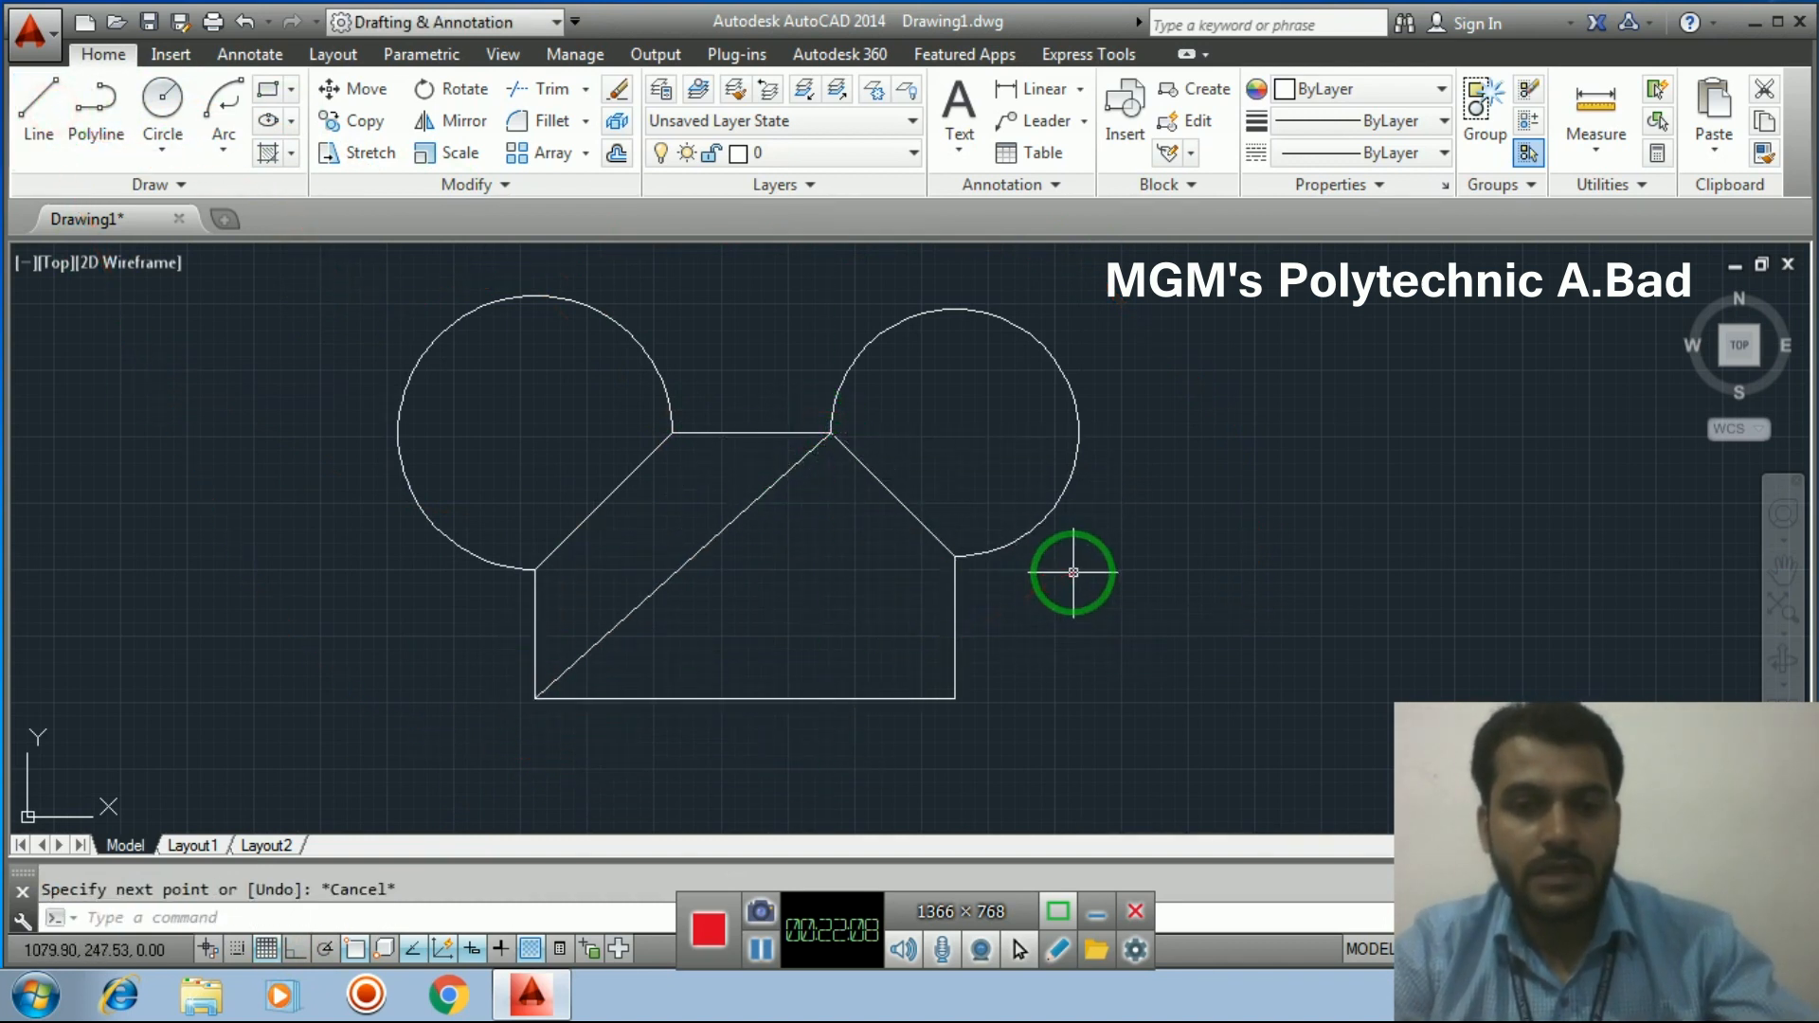
Add a linear dimension between the two bottom corners of the outline, with the dimension line just below the bottom edge
left_click(1080, 88)
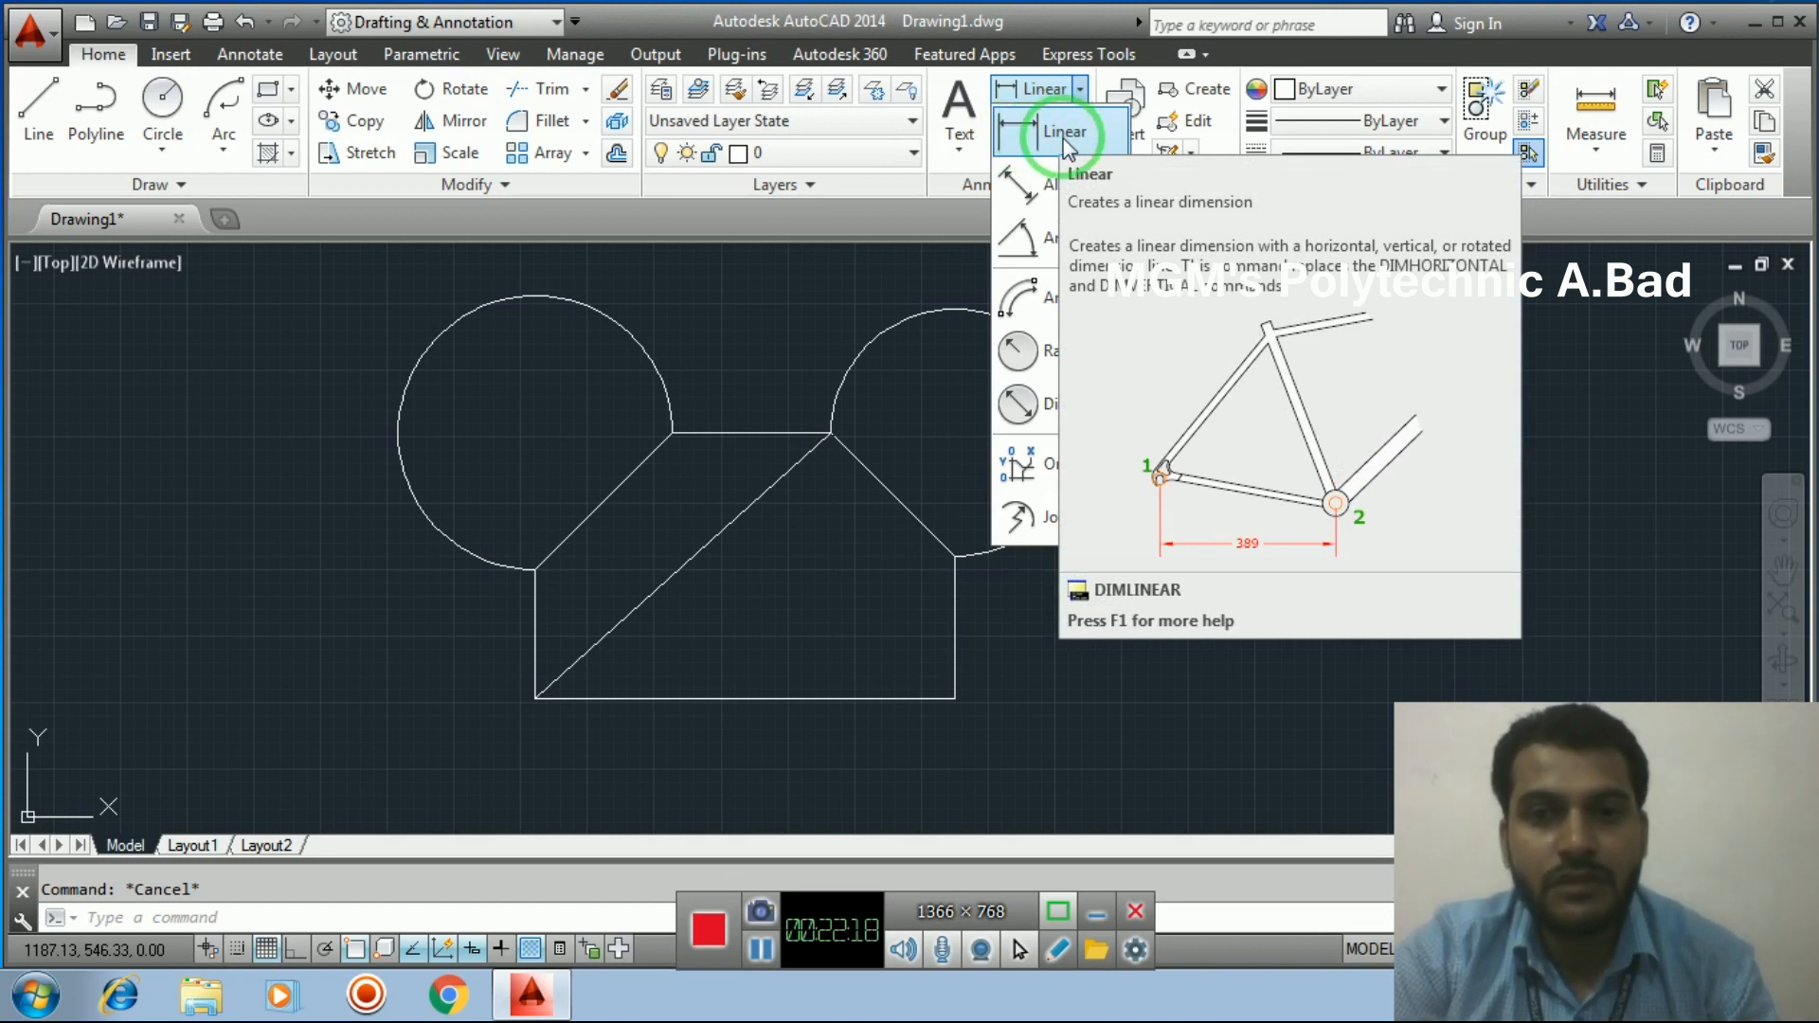
left_click(1068, 140)
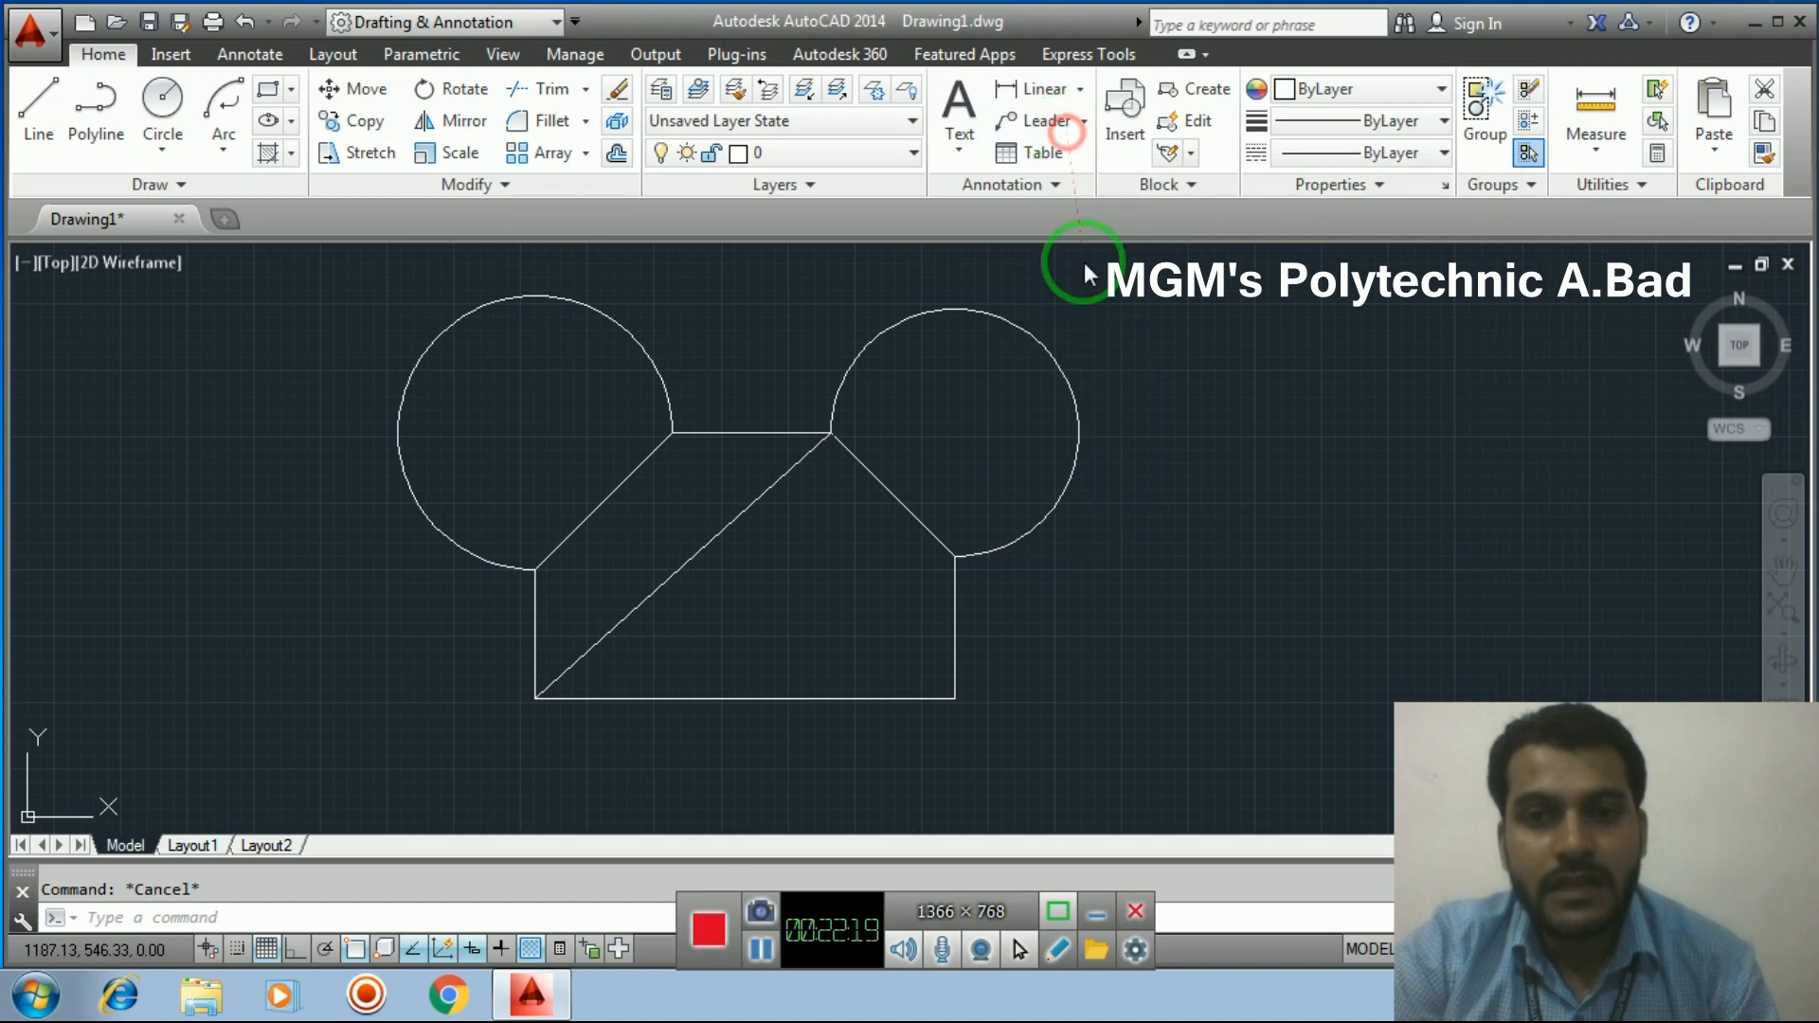
left_click(535, 700)
left_click(954, 698)
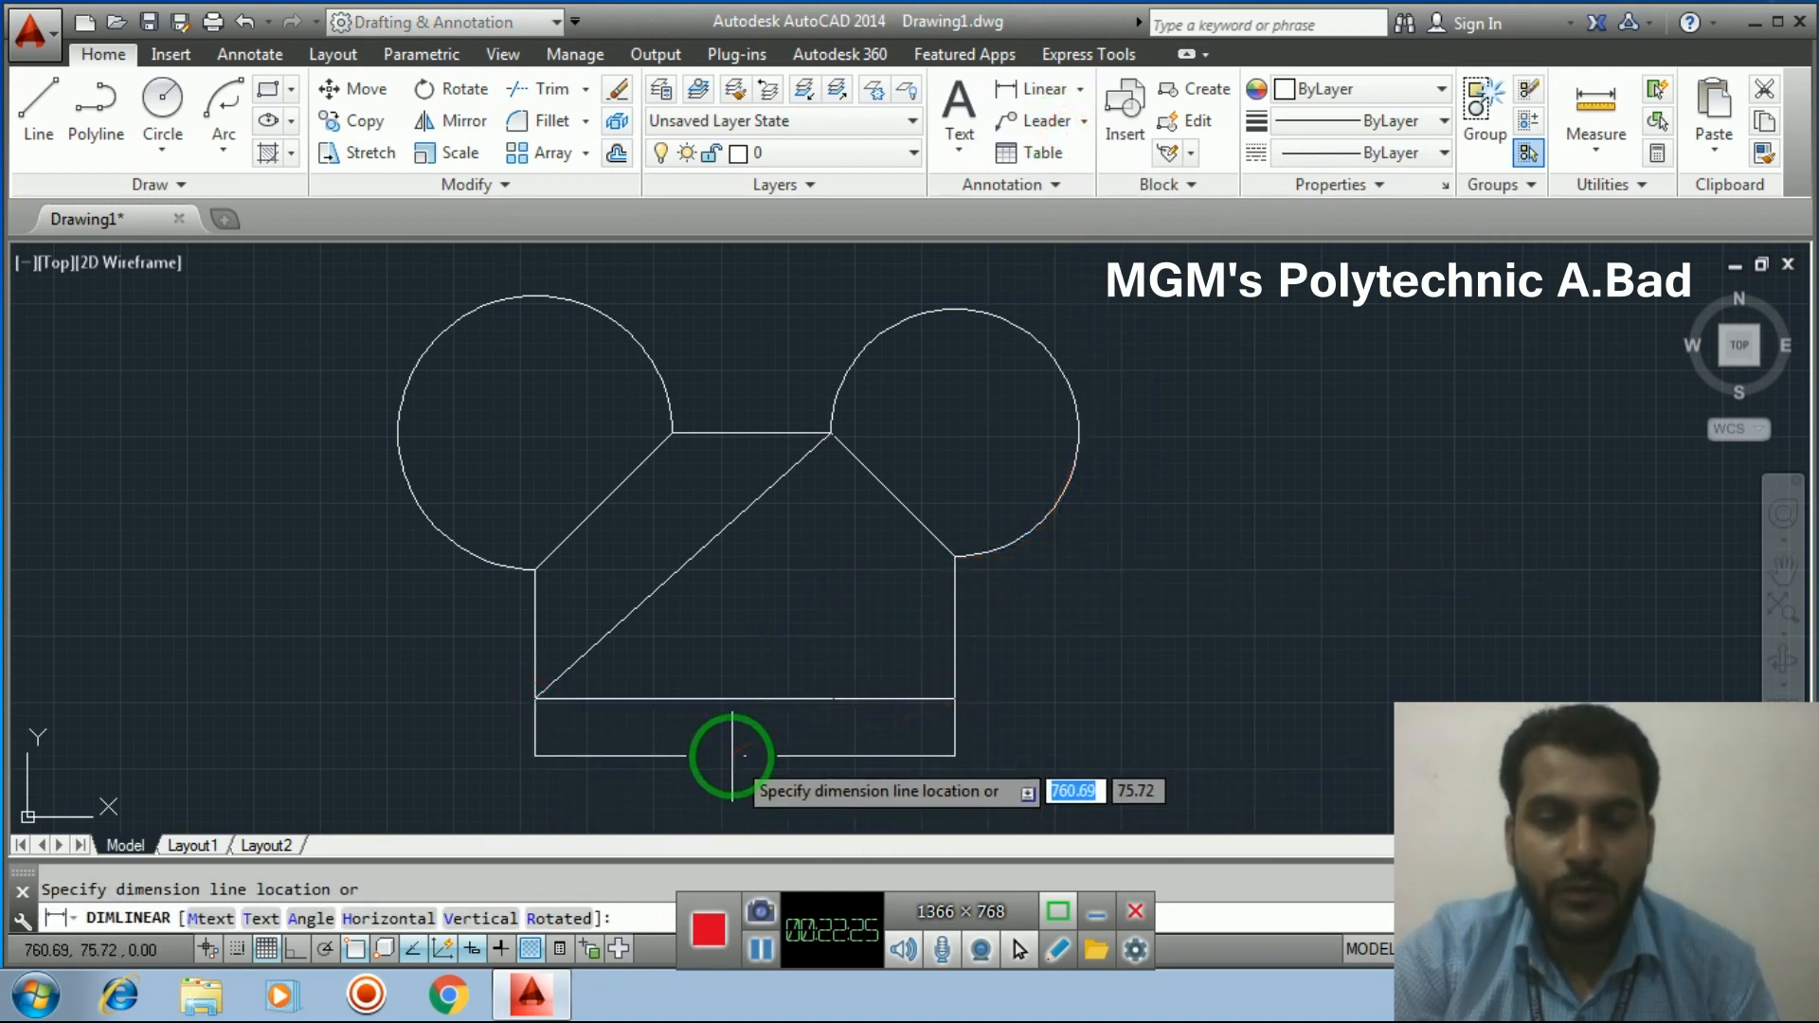
middle_click_drag(751, 746, 829, 729)
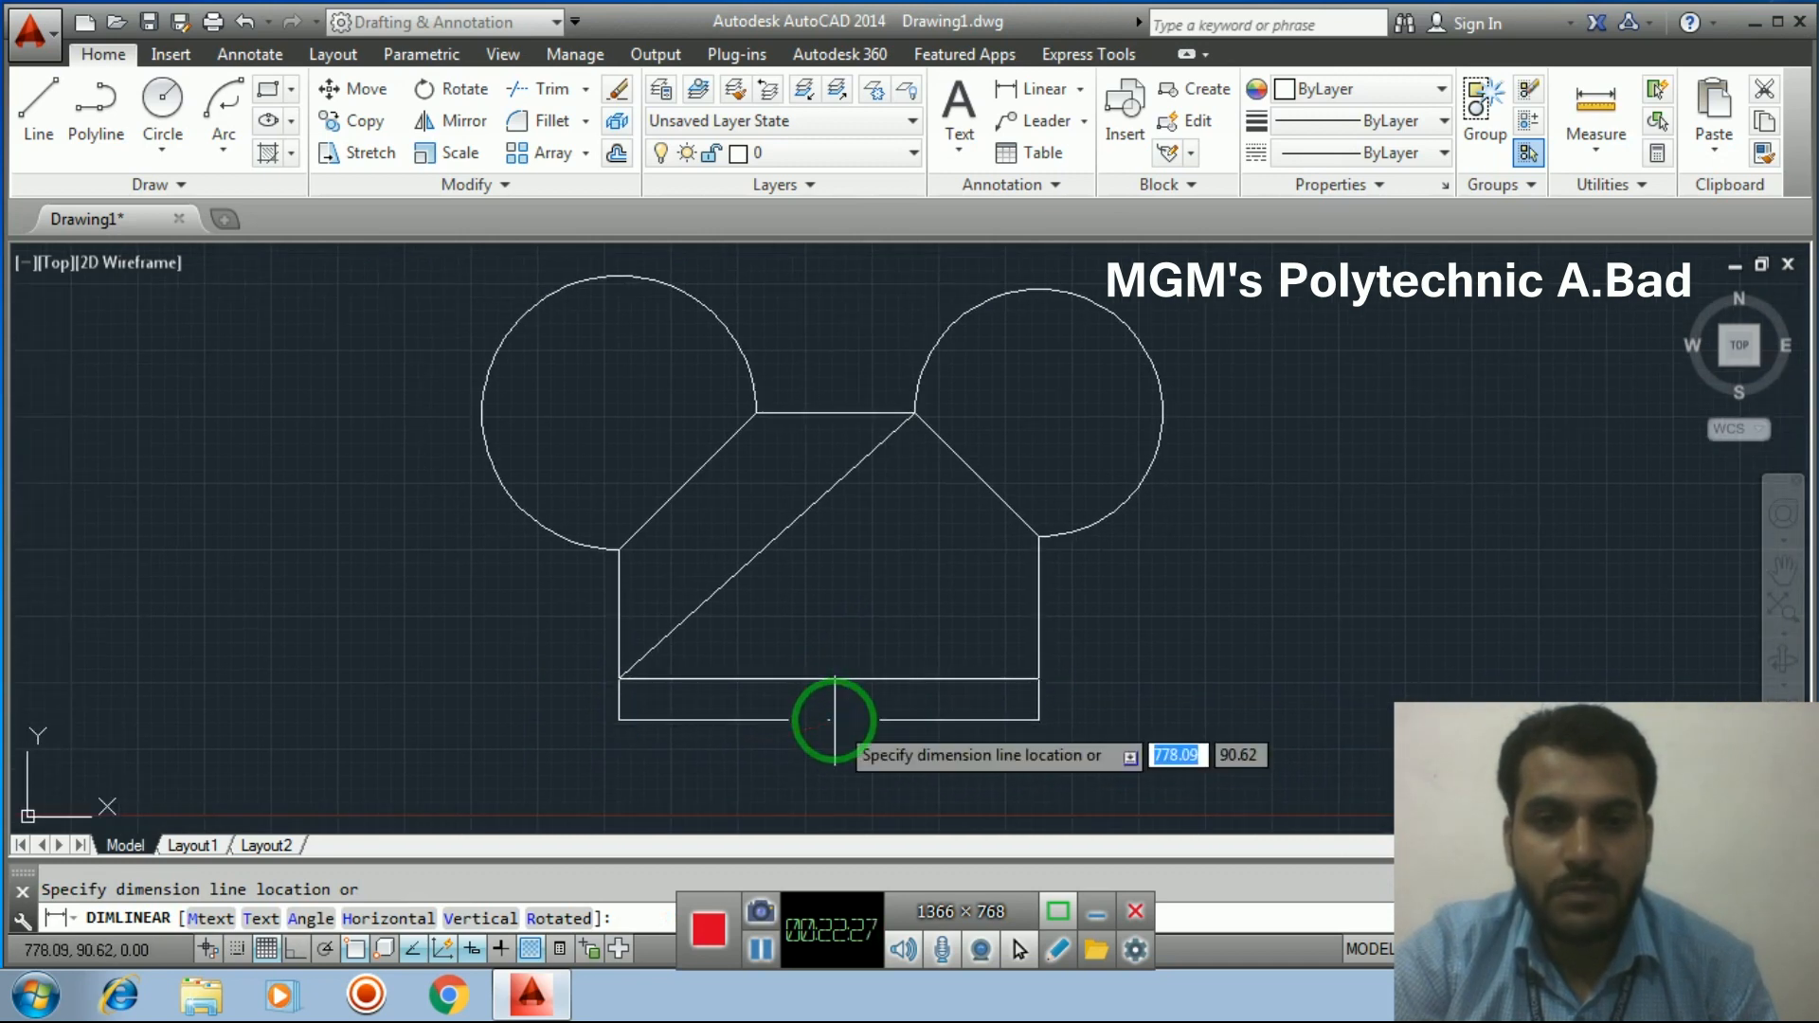
left_click(834, 734)
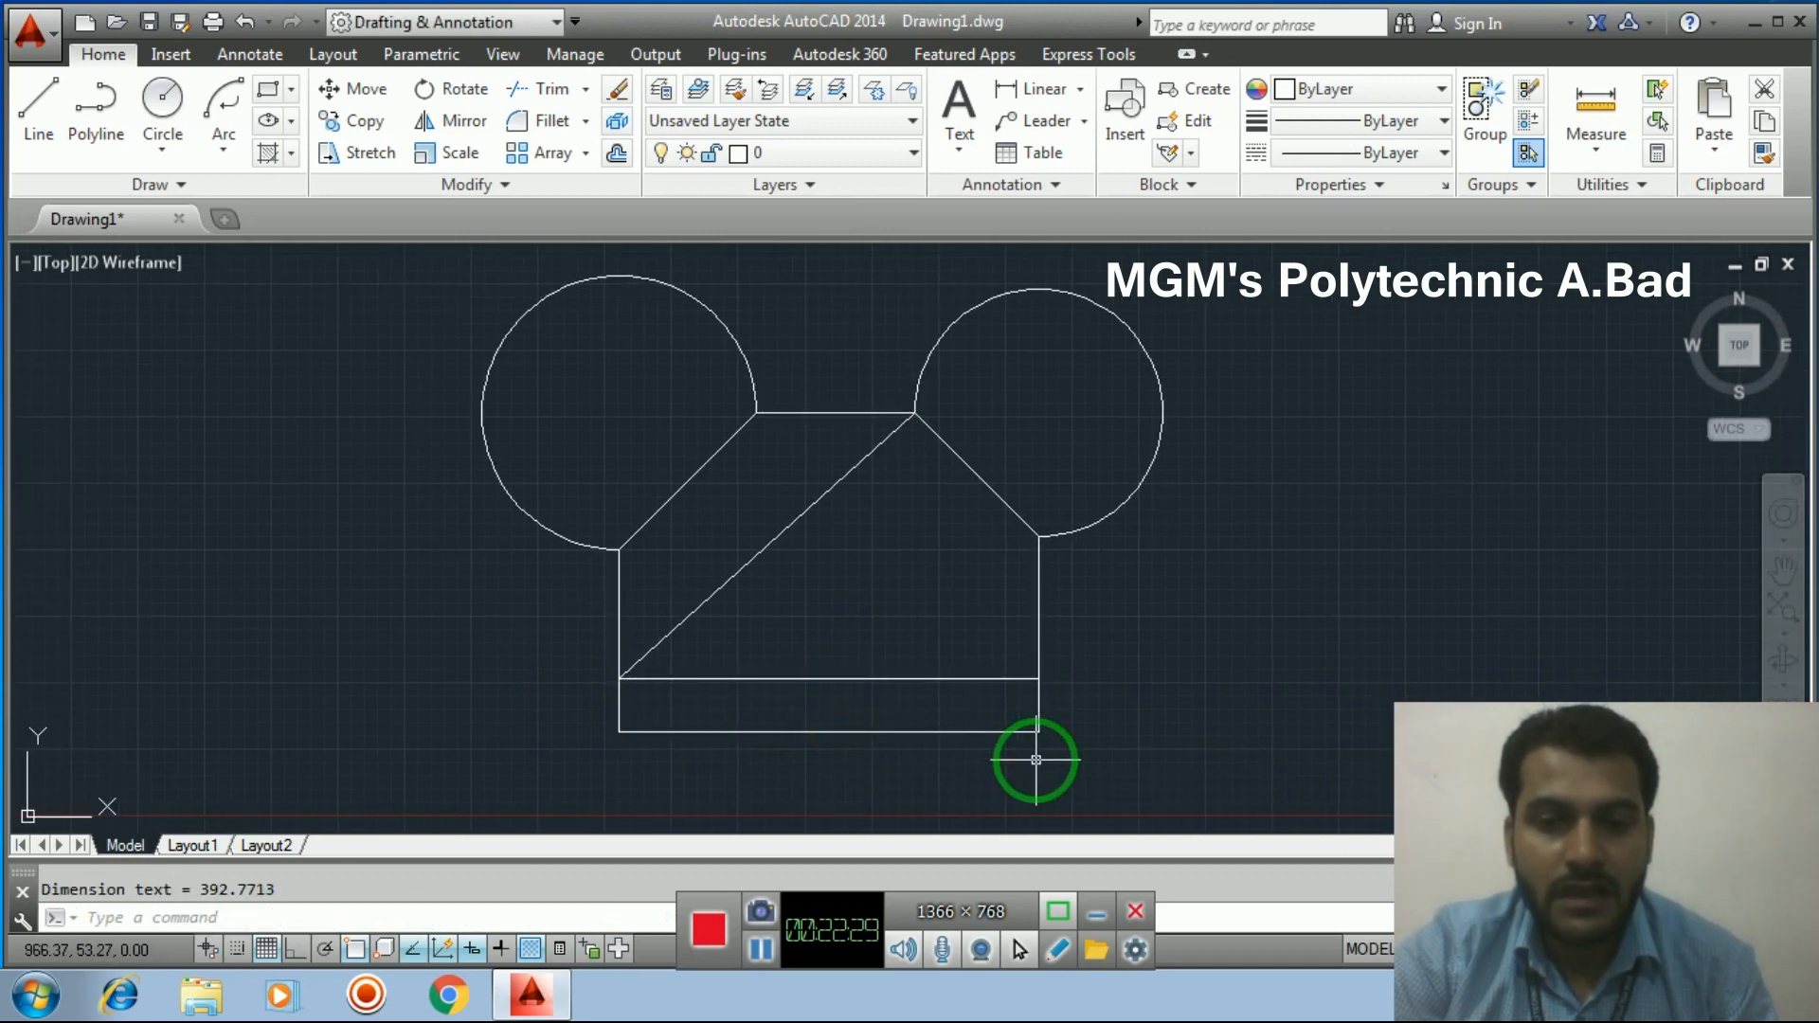
Examine the size of the dimension text below the bottom edge up close, and check the surrounding outline
scroll(828, 754, "up", 6)
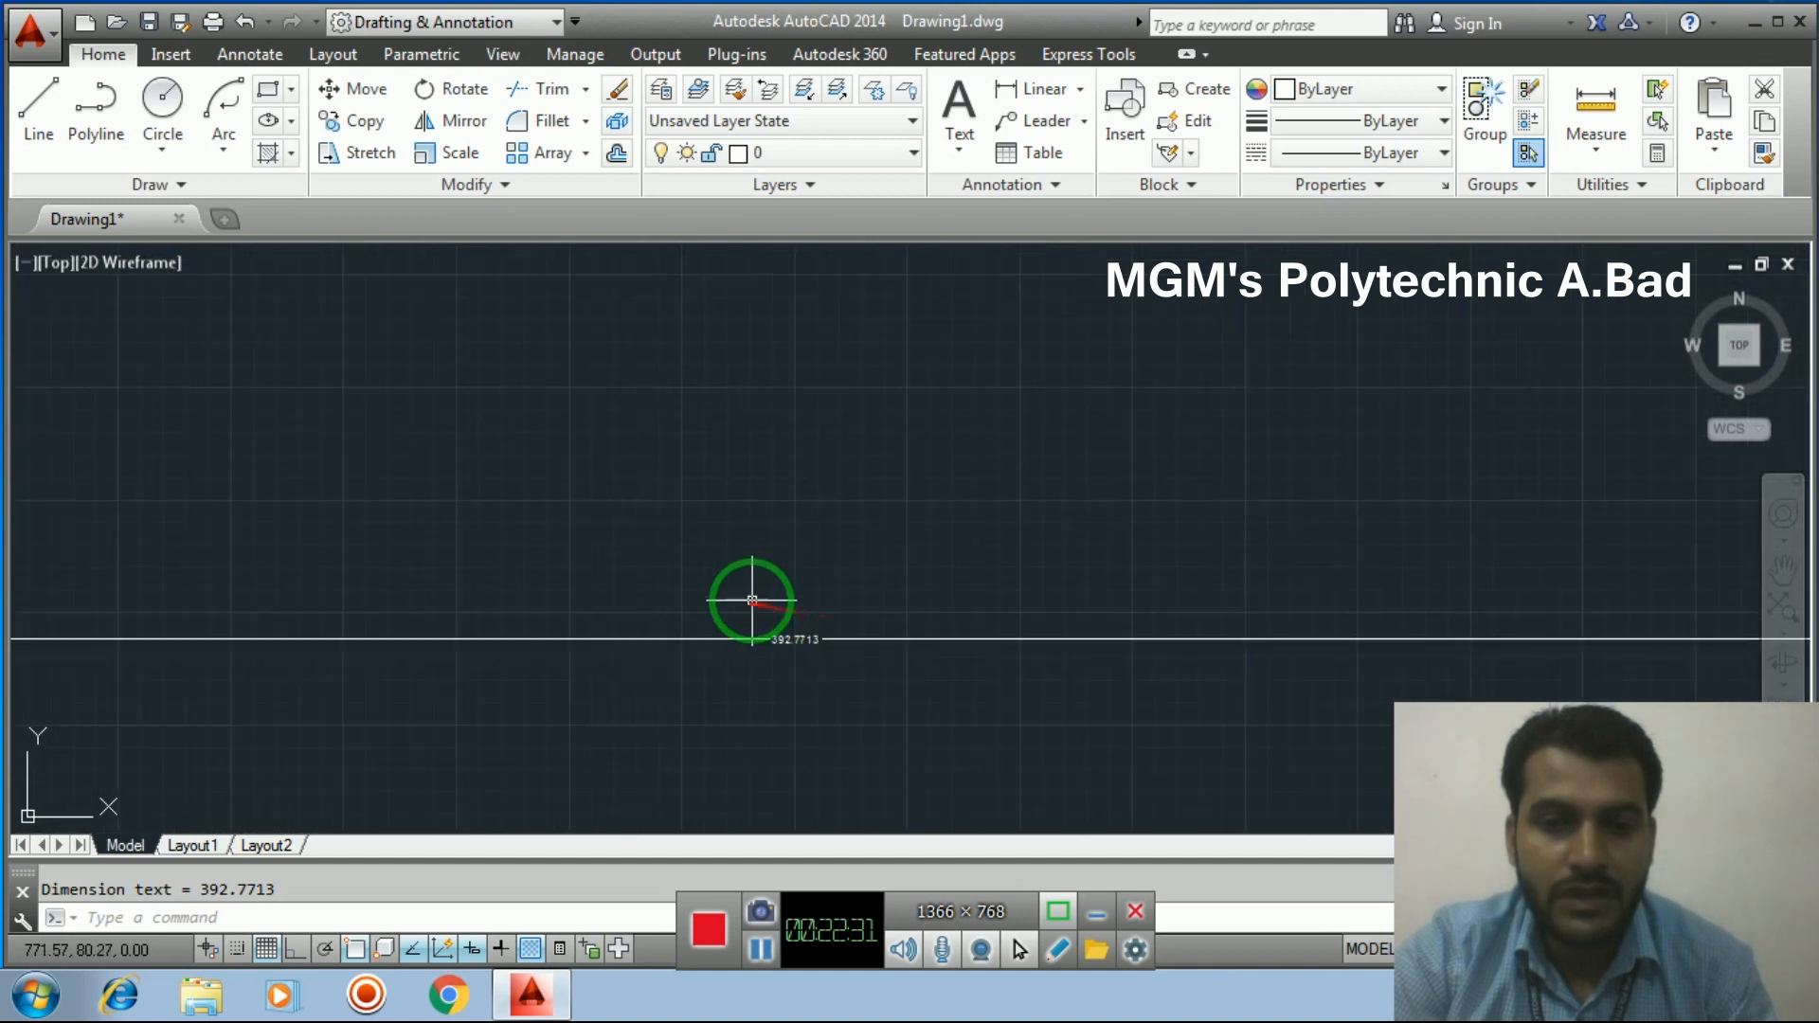
scroll(796, 677, "up", 2)
scroll(845, 683, "down", 10)
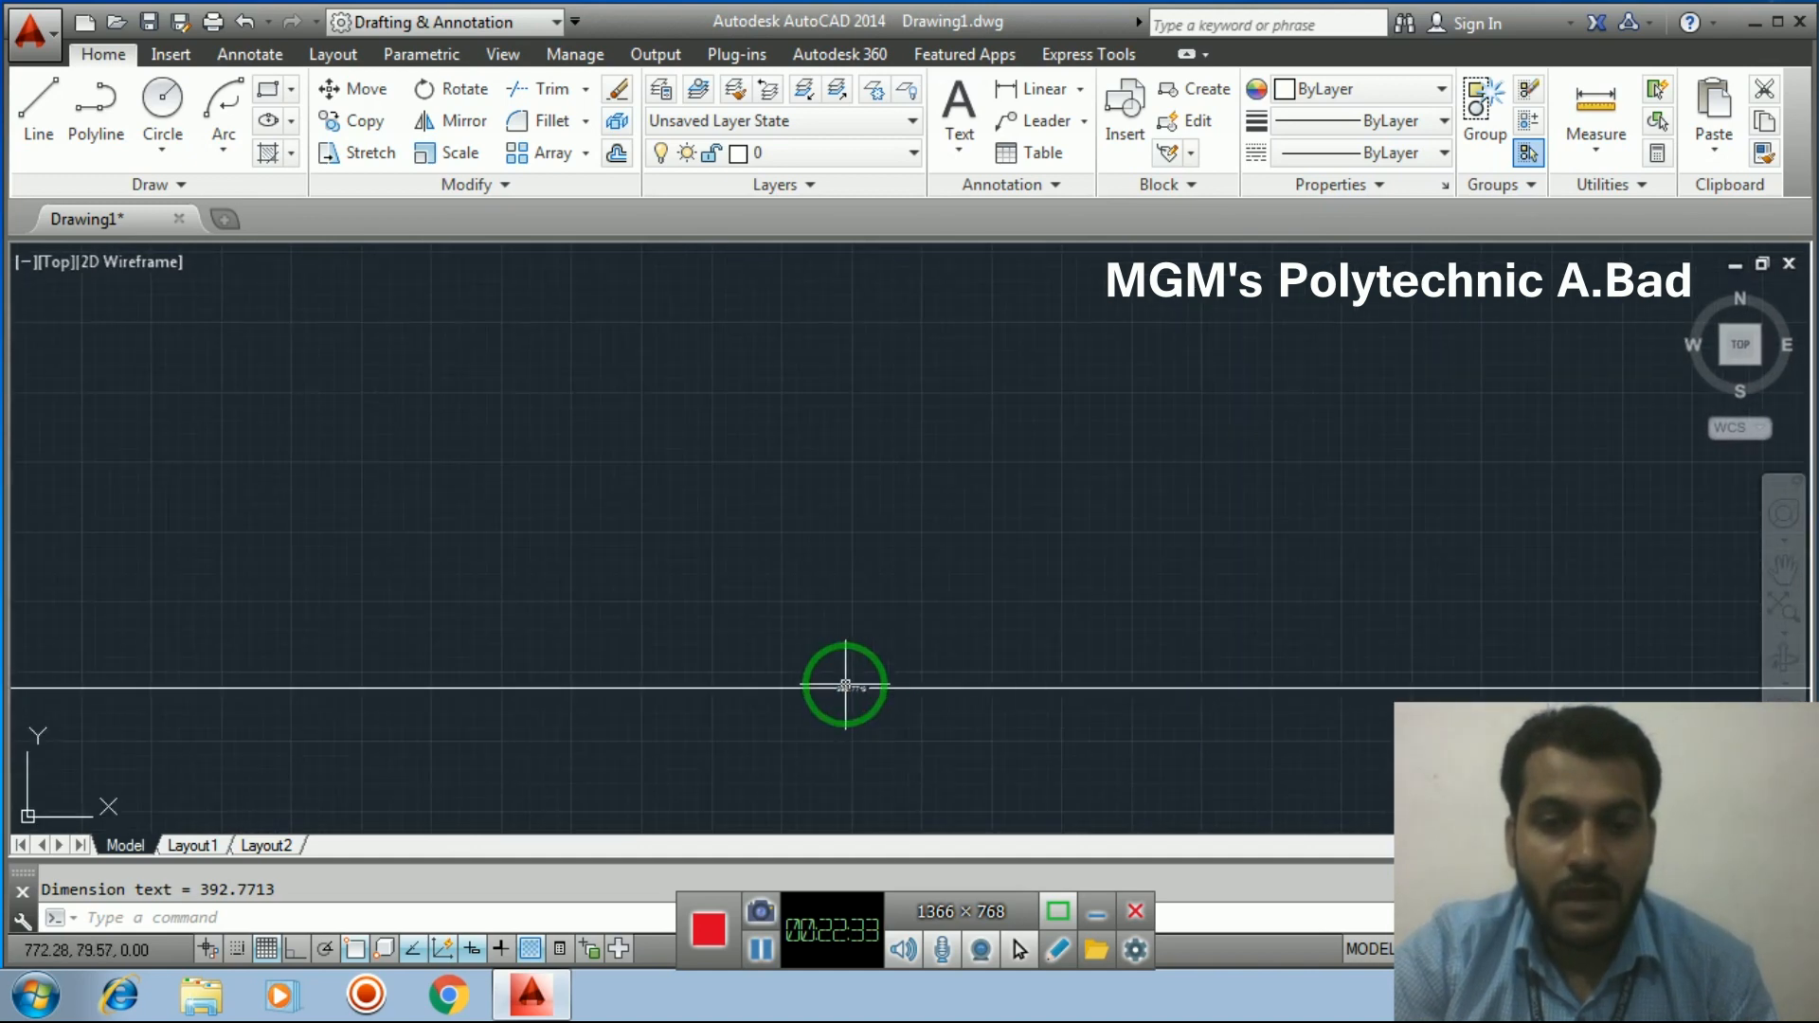
left_click(1272, 520)
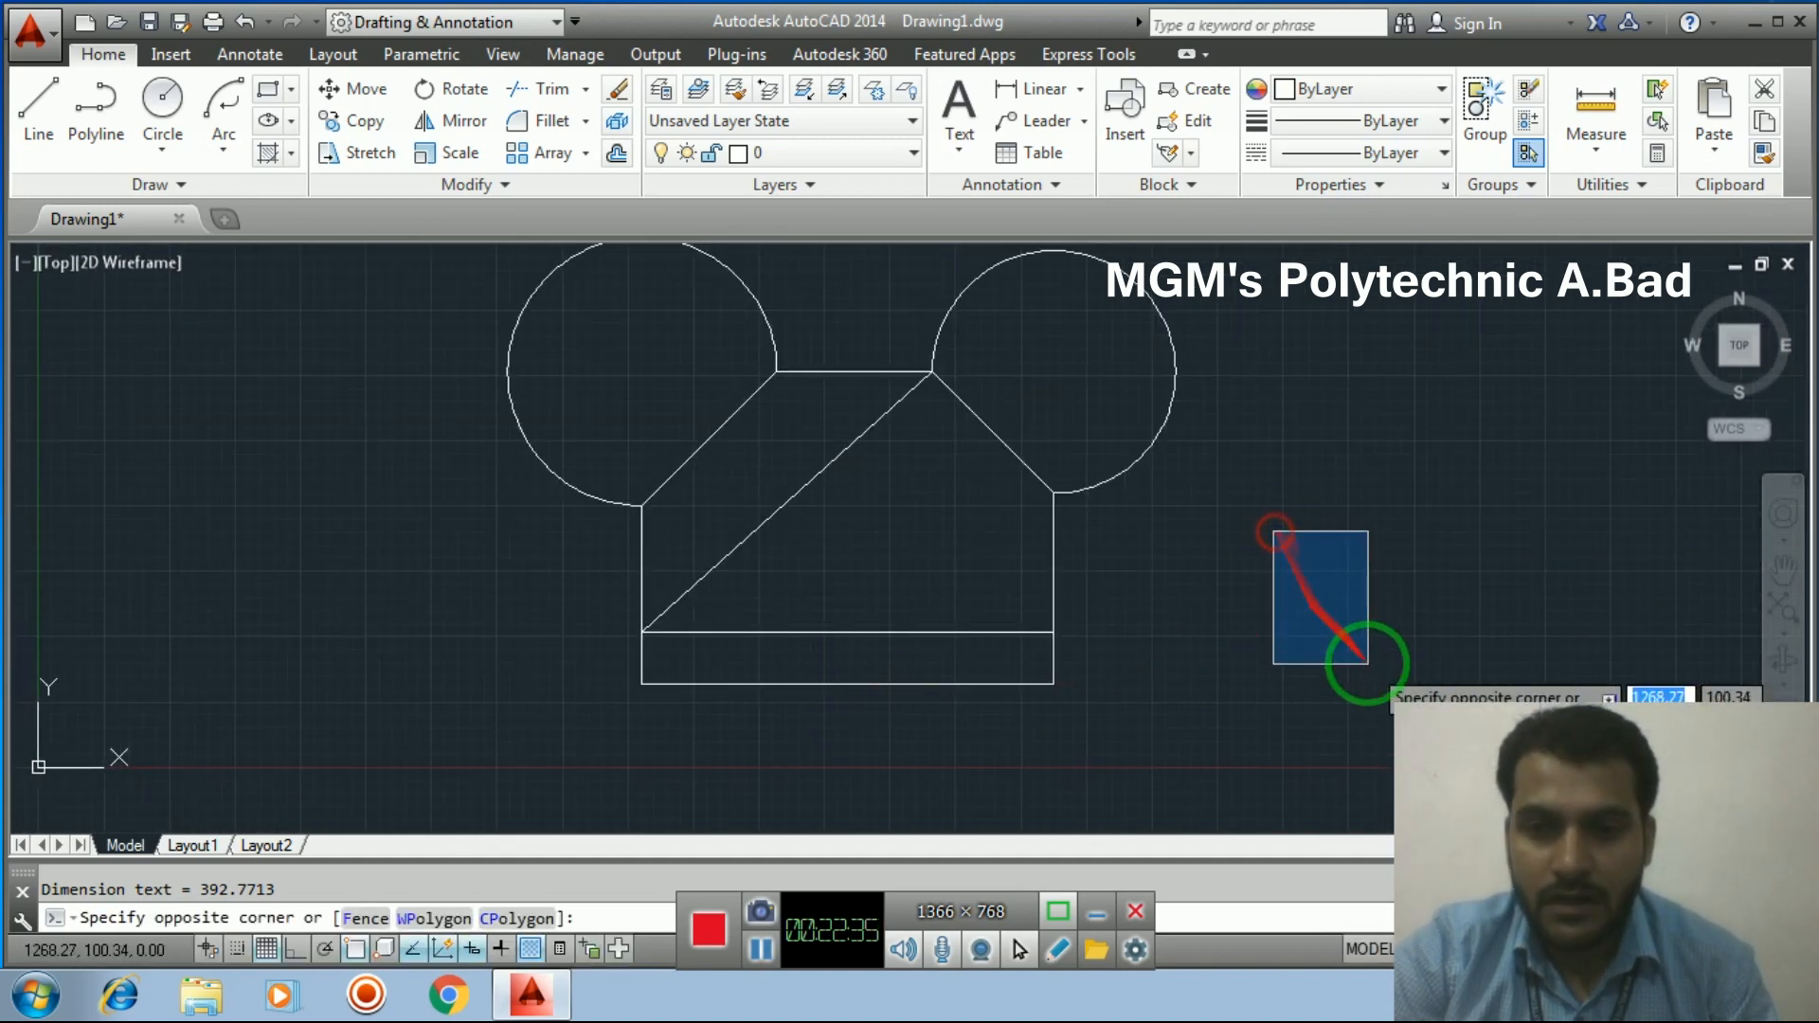
scroll(1287, 617, "up", 3)
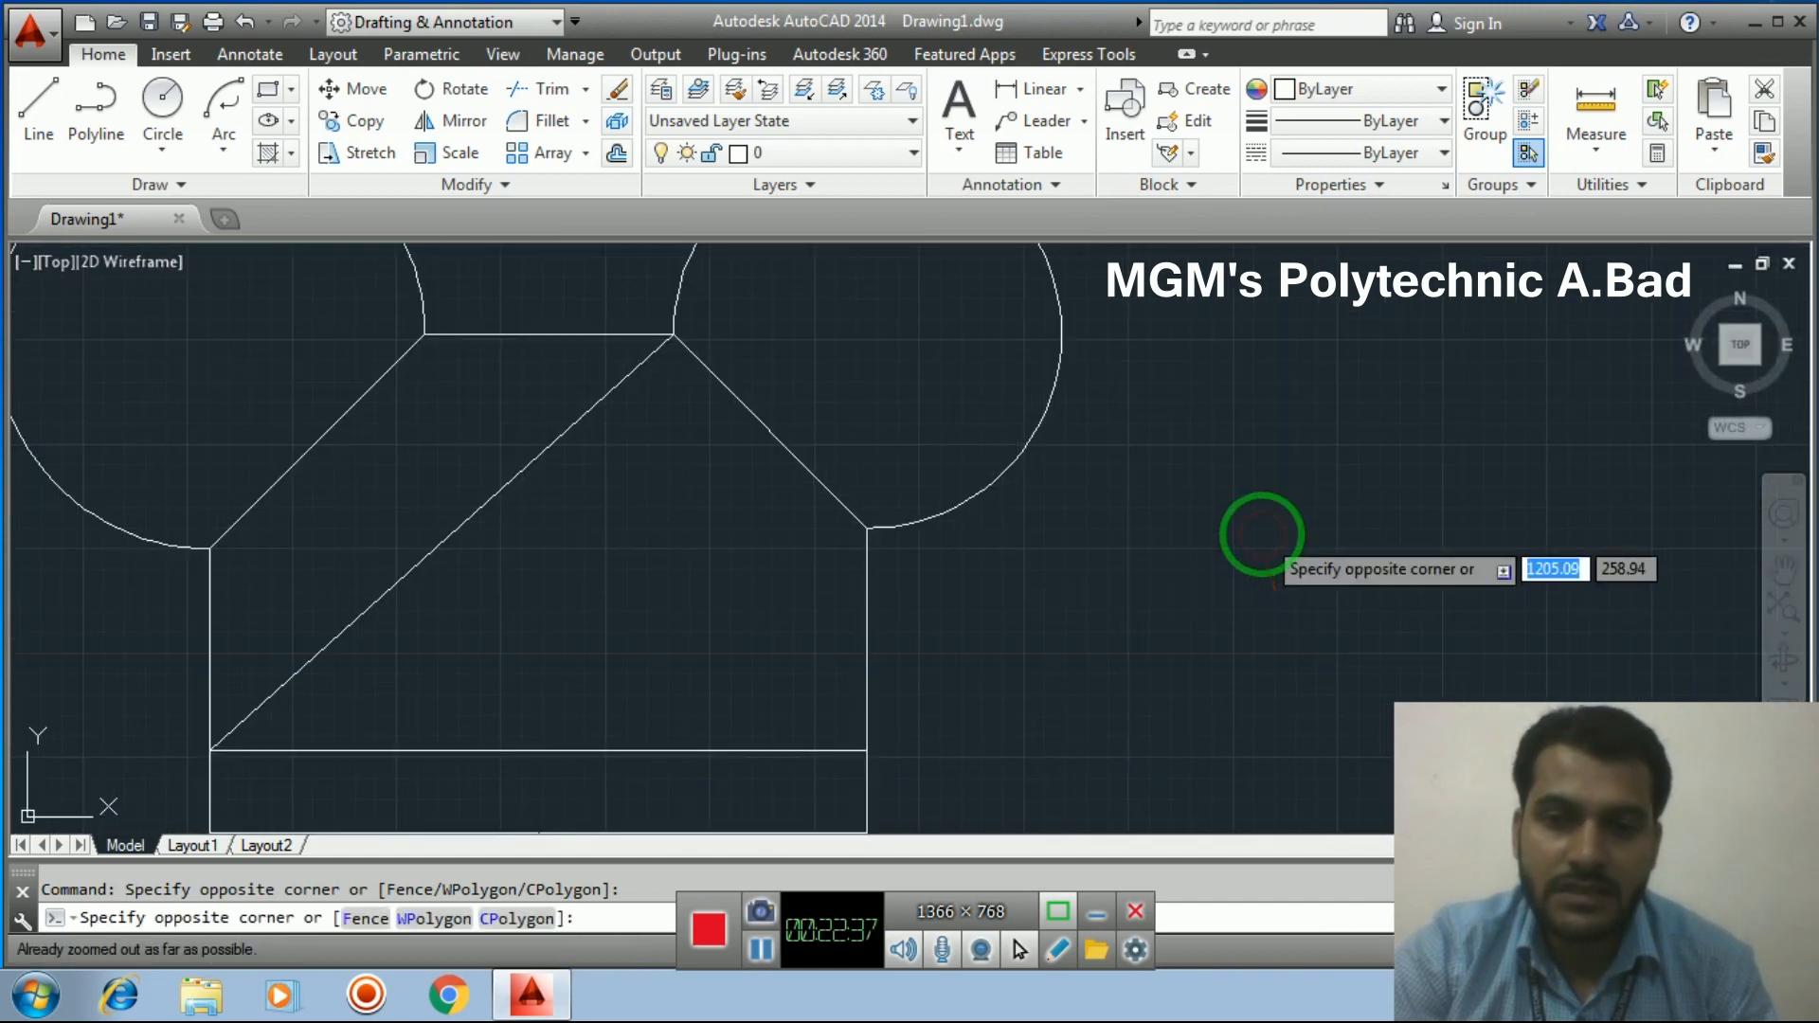
key("Escape")
scroll(1128, 564, "down", 2)
left_click(1150, 569)
scroll(1176, 611, "up", 2)
scroll(1042, 531, "down", 2)
middle_click_drag(1133, 539, 1281, 559)
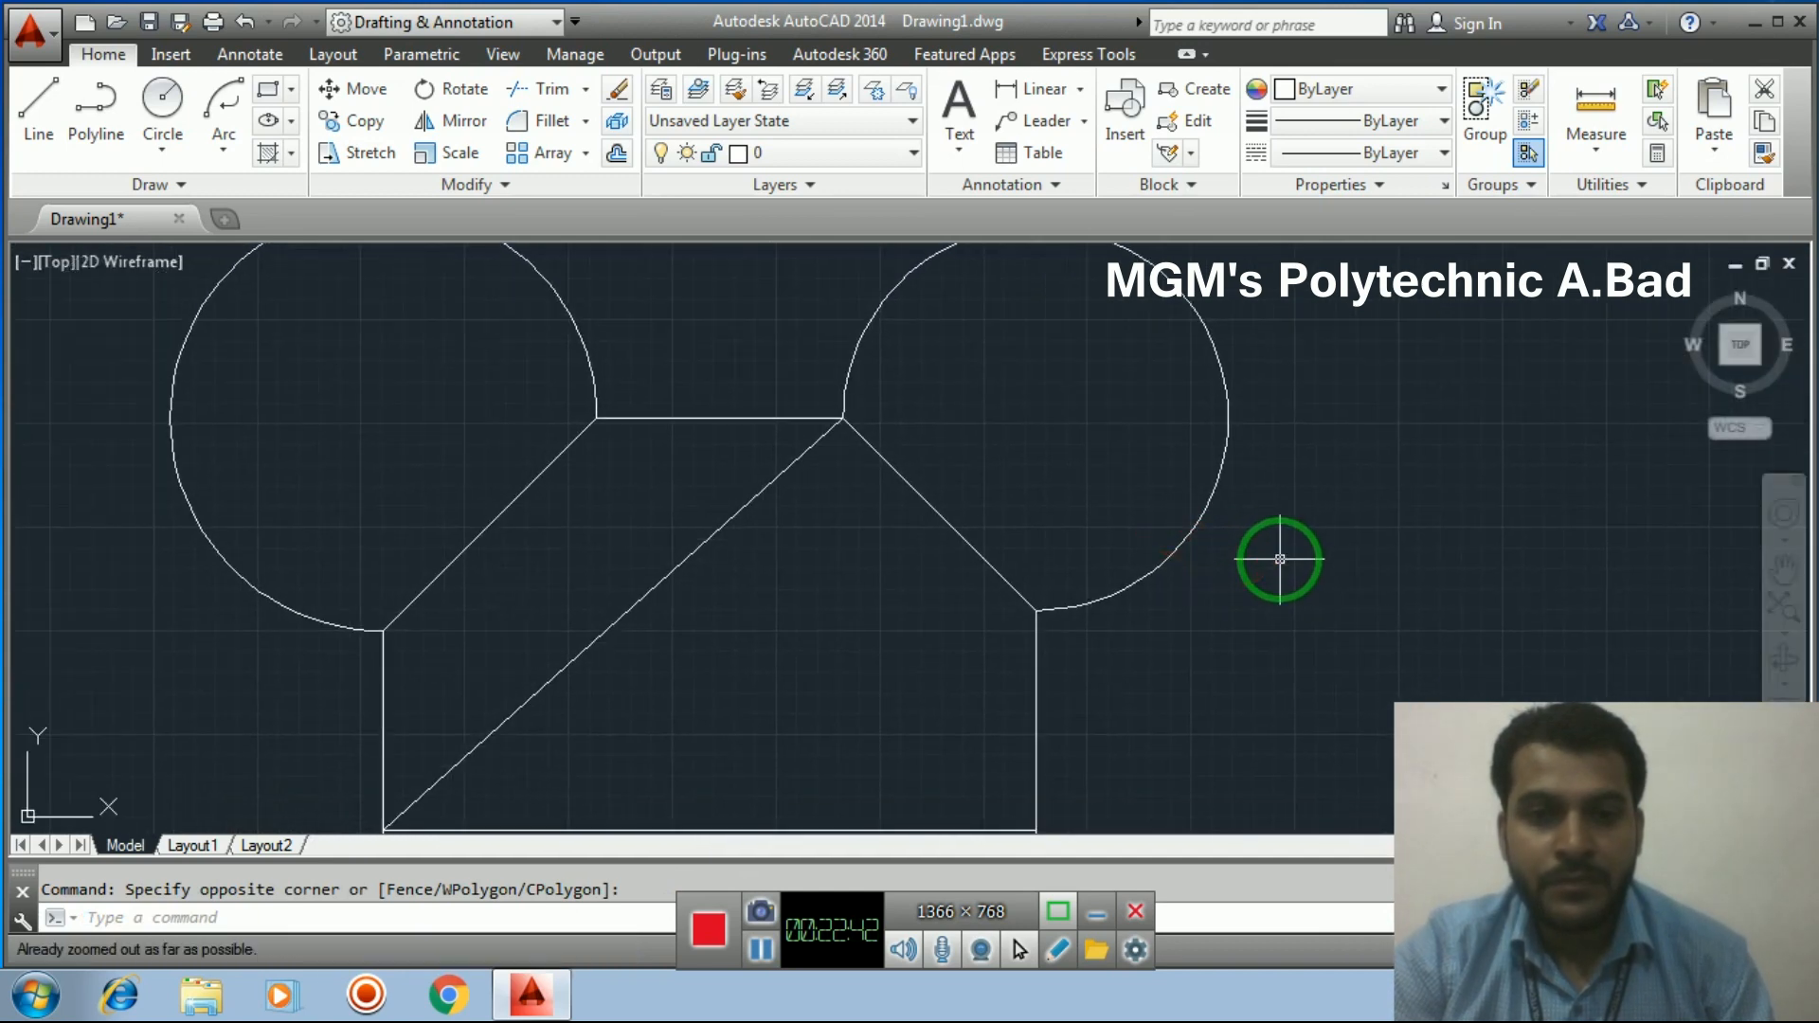
Zoom the view to the drawing's extents
type("z")
key("Return")
type("e")
key("Return")
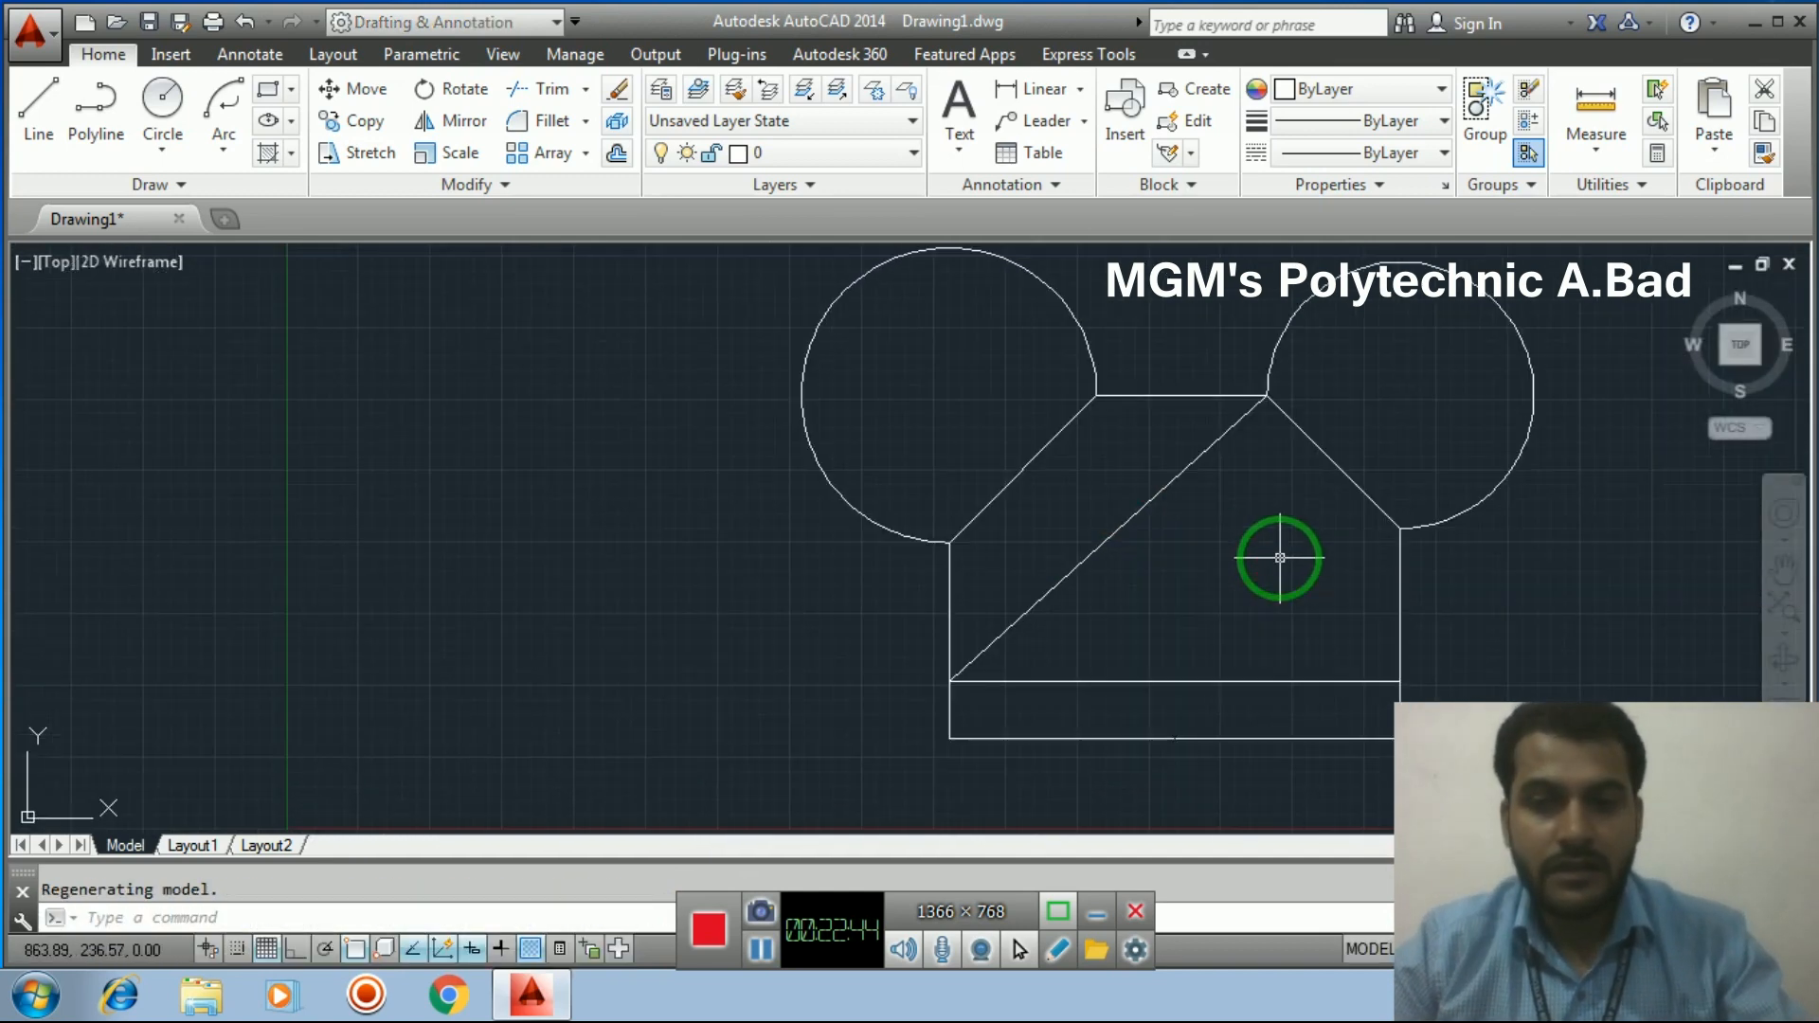
Set the overall scale for dimension features in the Standard dimension style to 20
middle_click_drag(1430, 537, 1064, 577)
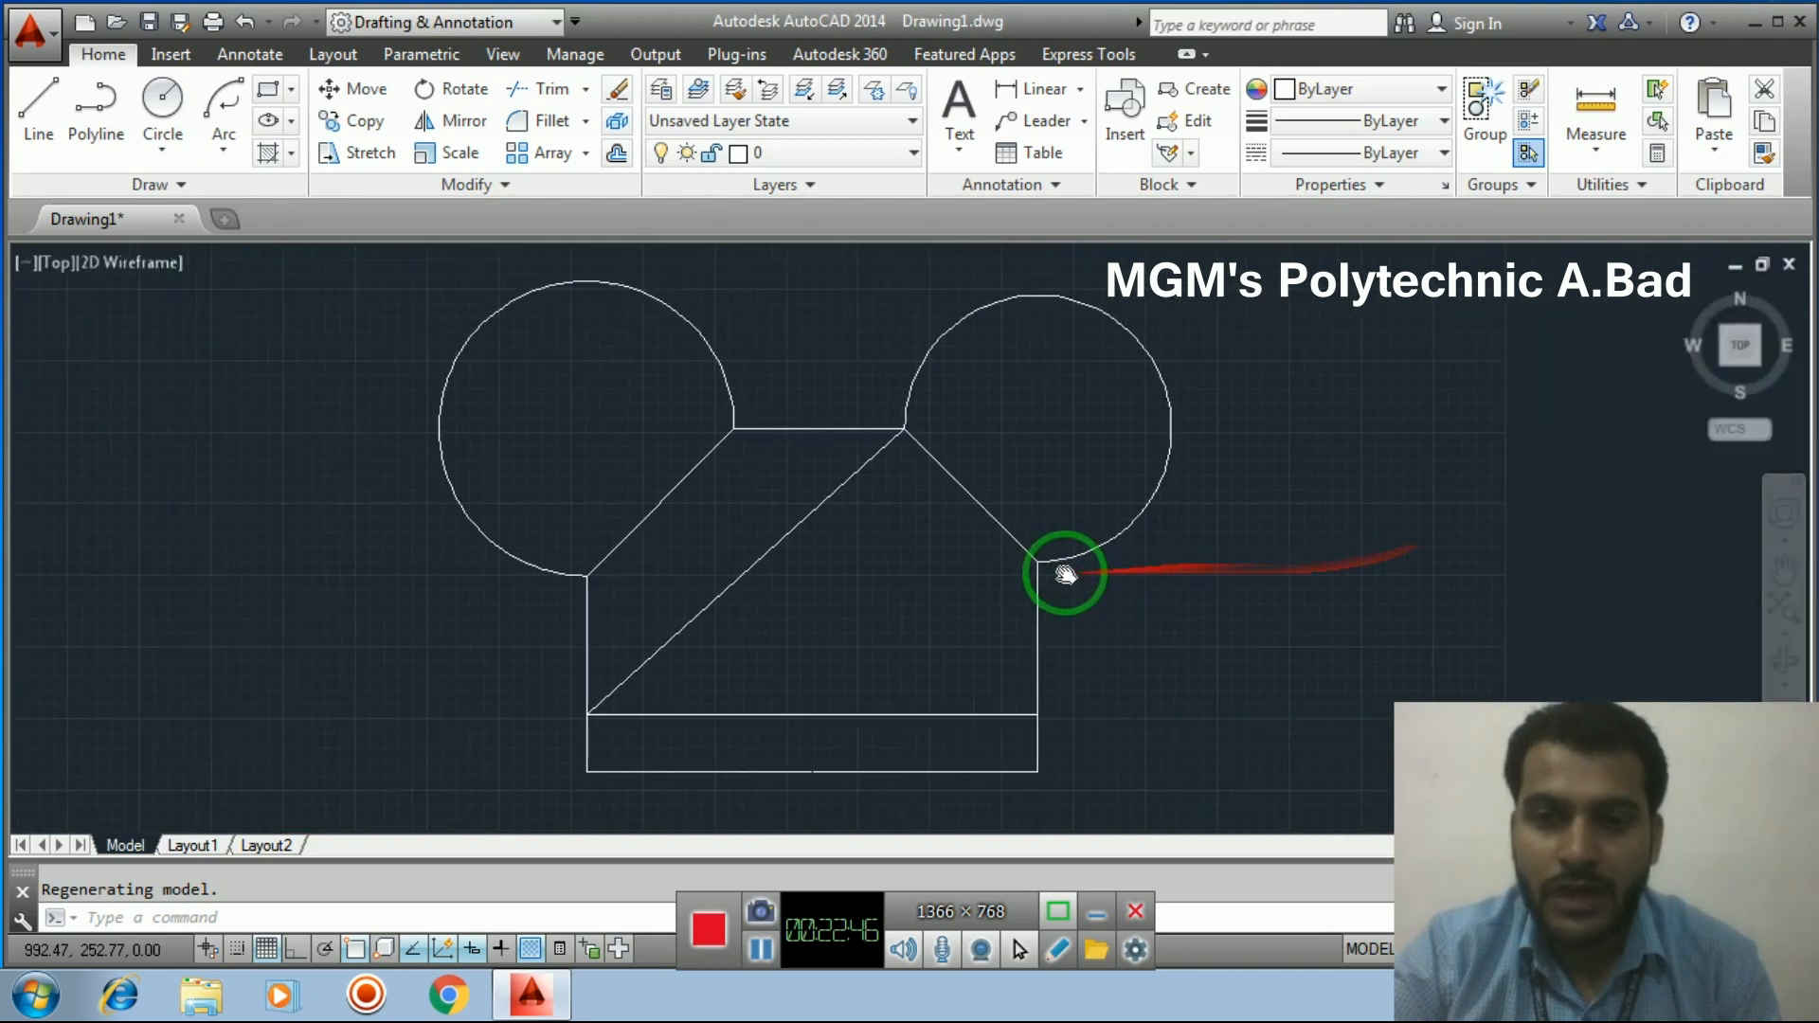
left_click(1258, 569)
left_click(1309, 661)
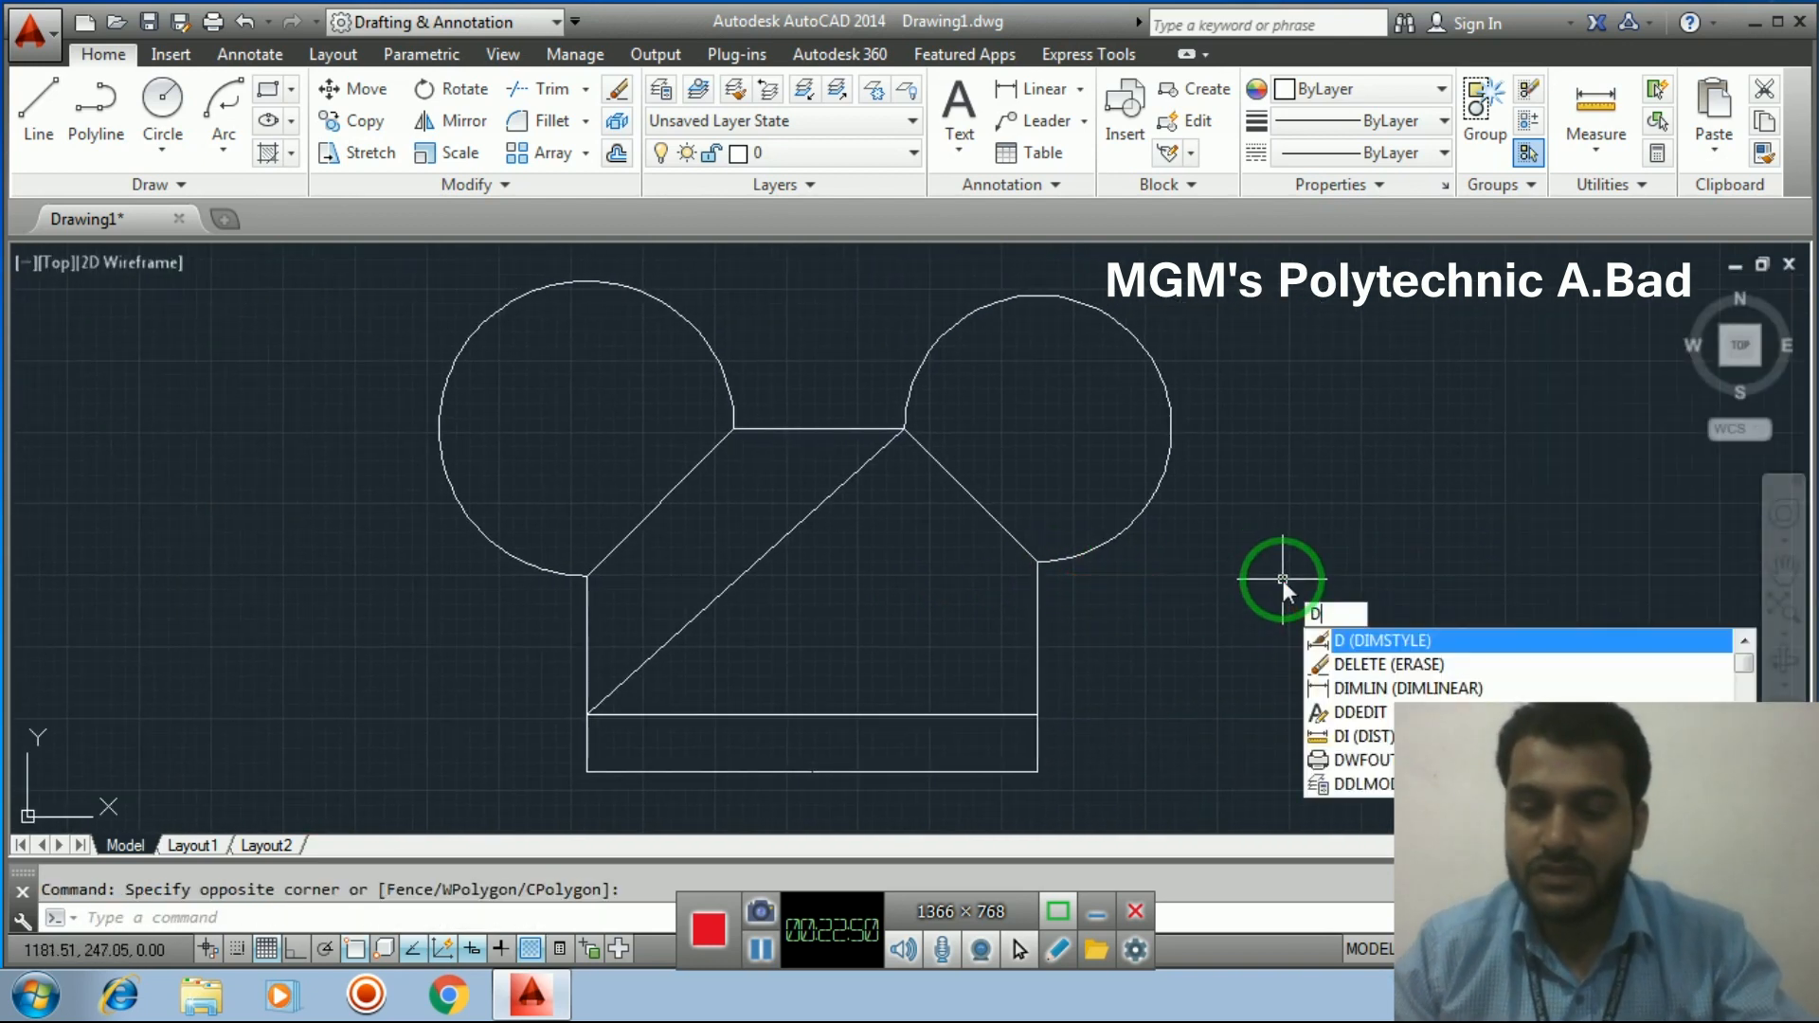
key("Return")
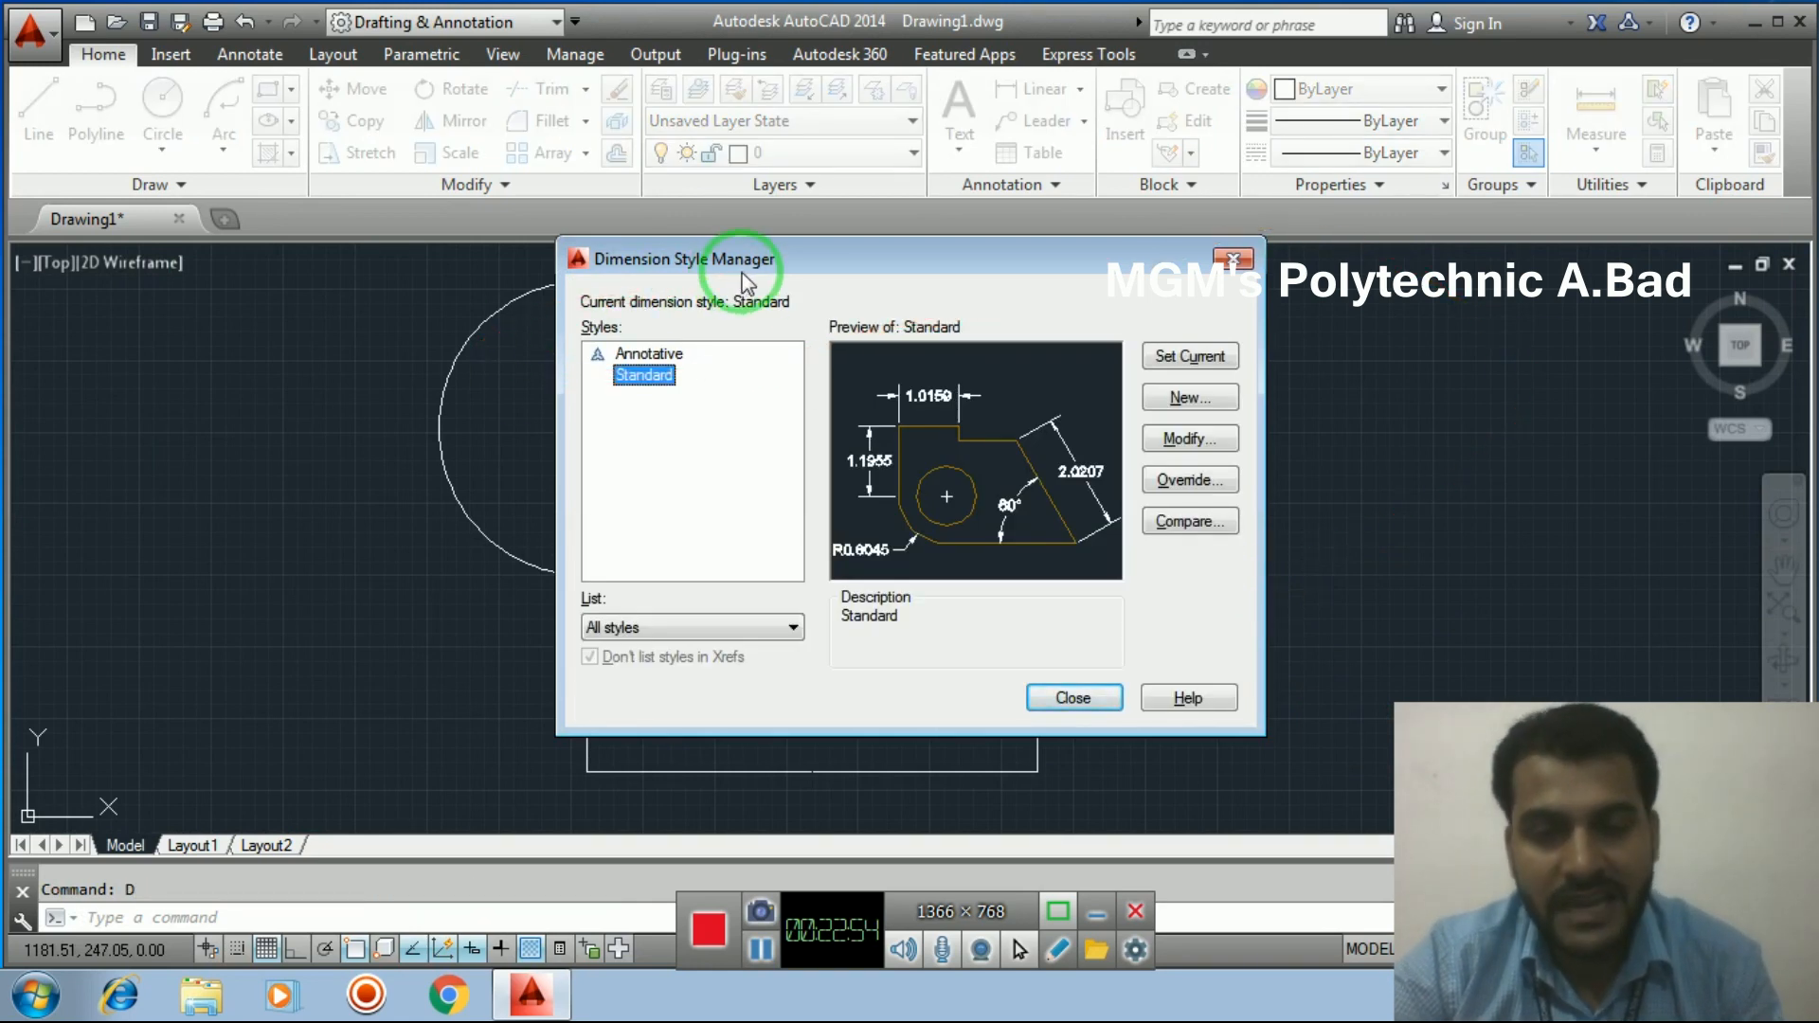
left_click(1191, 440)
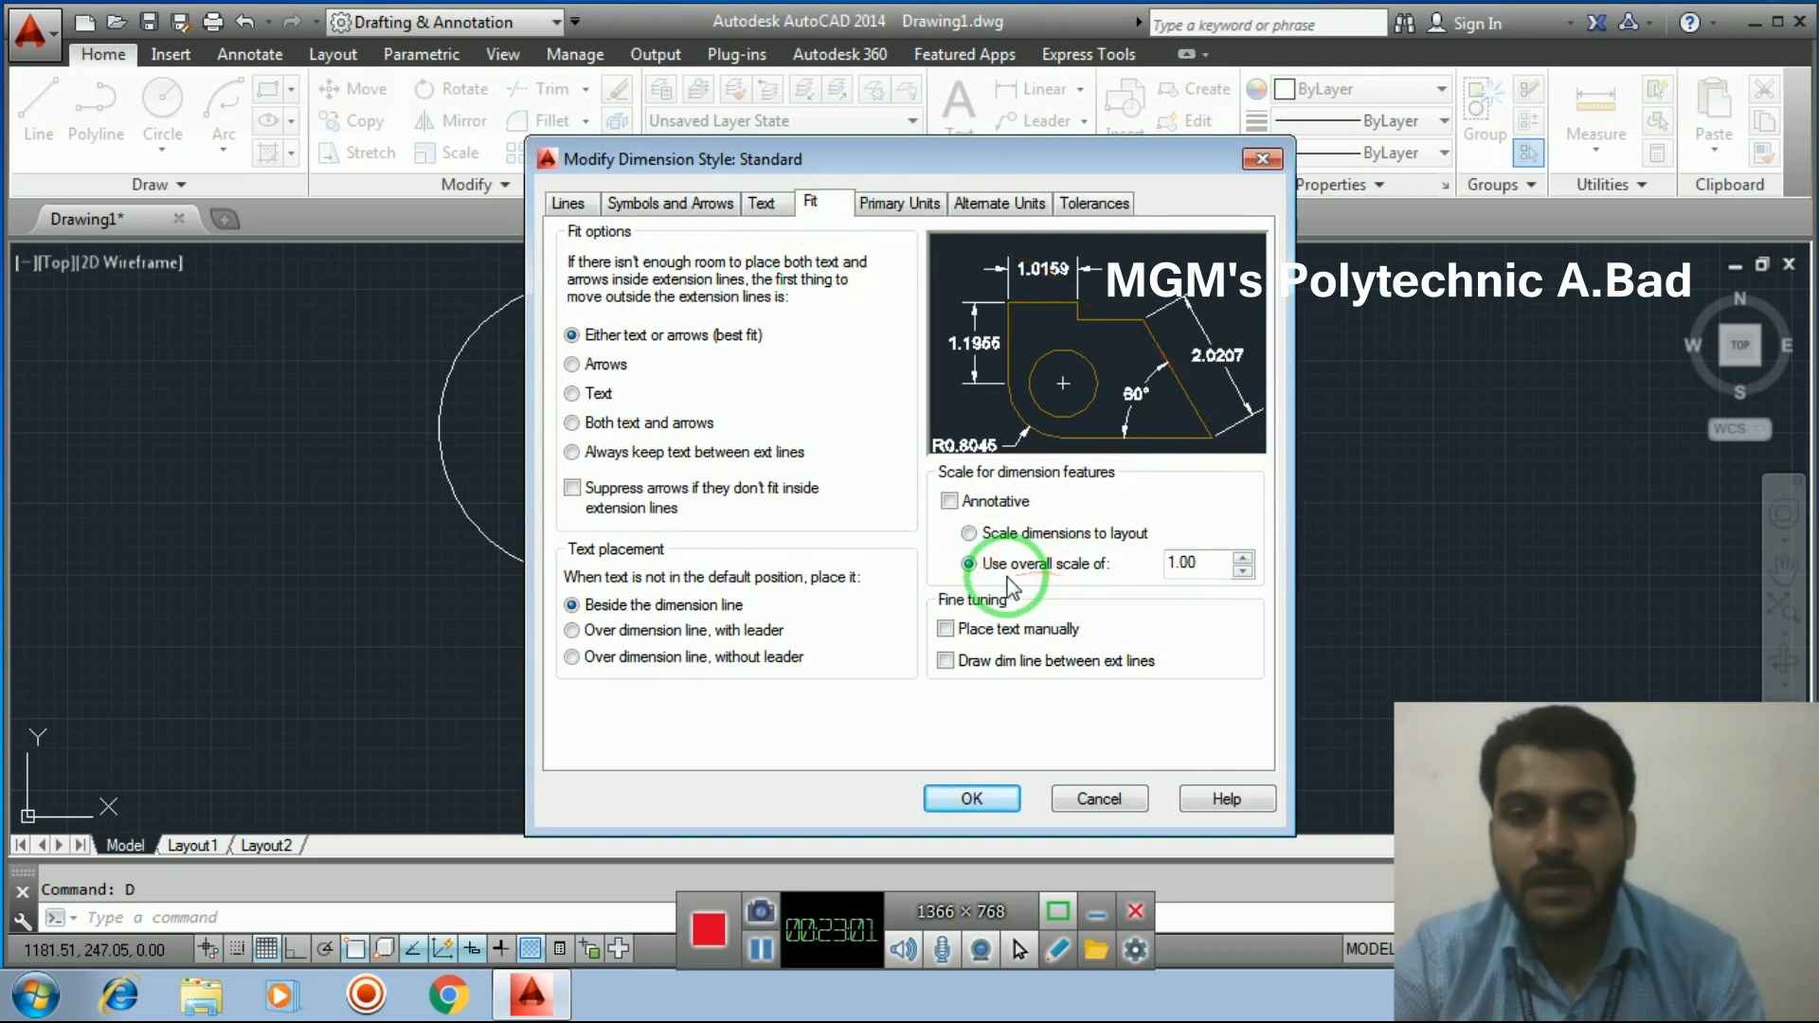
double_click(1199, 563)
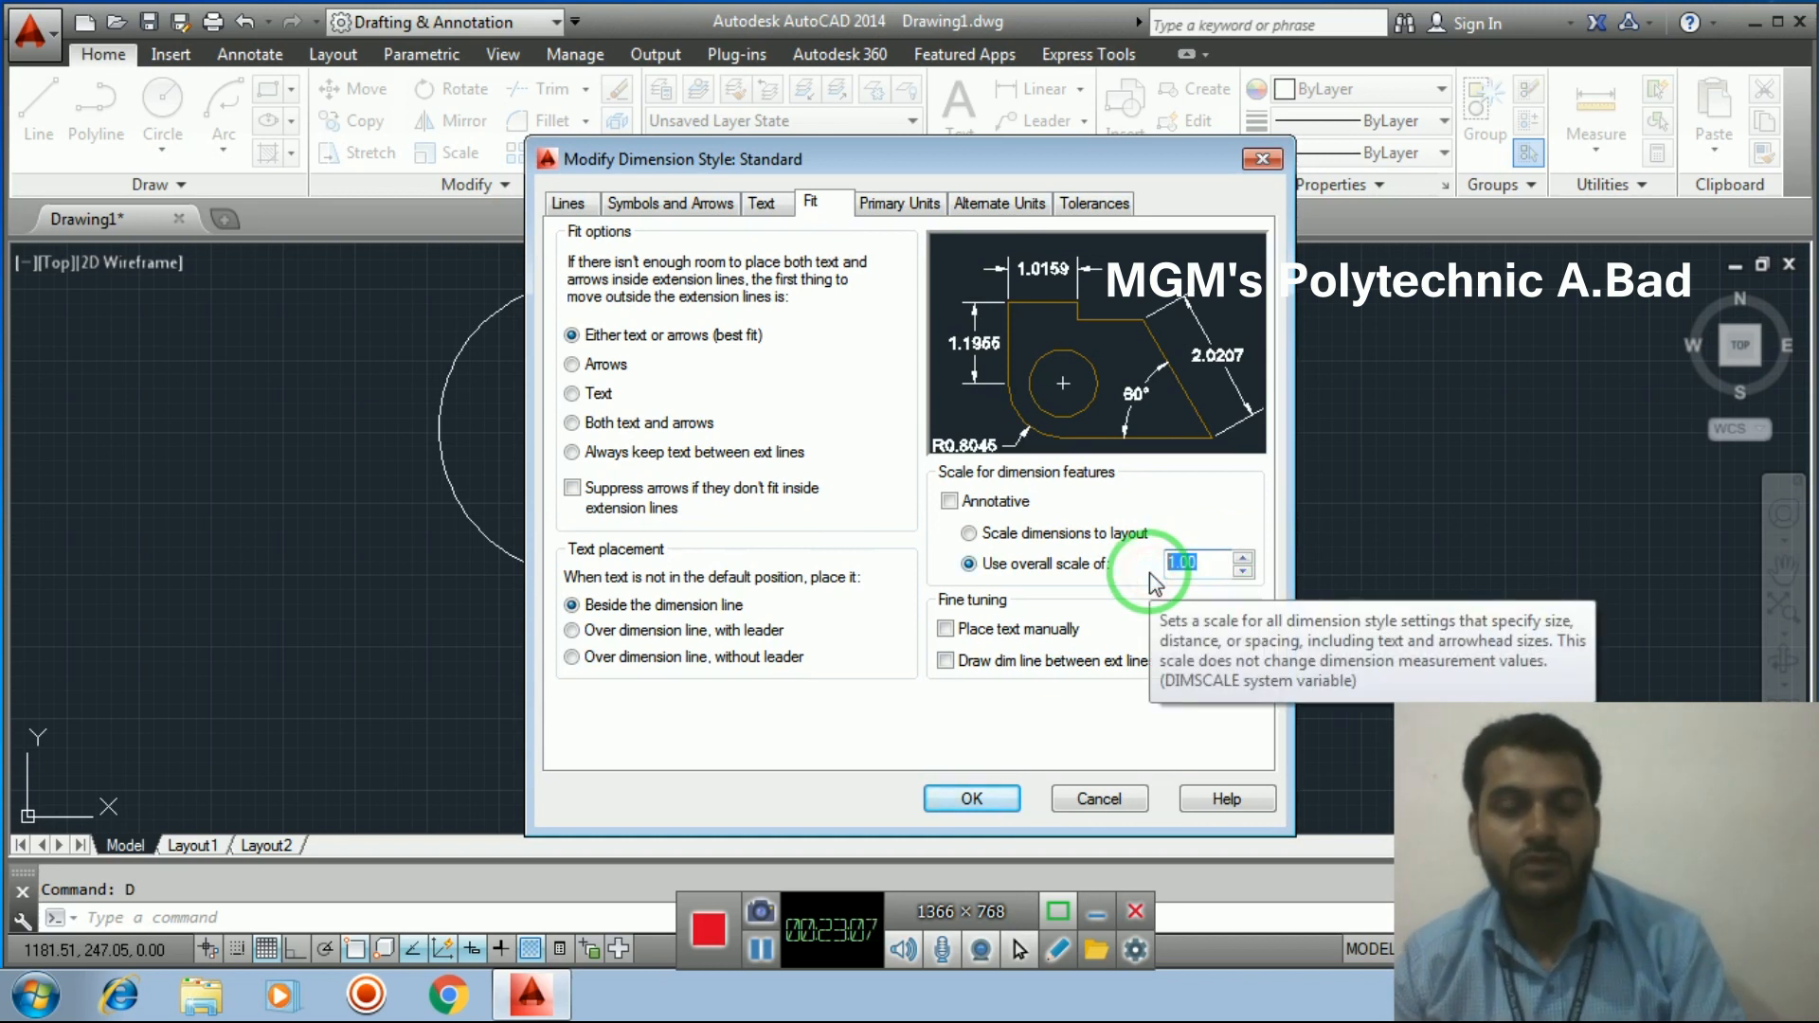
type("20")
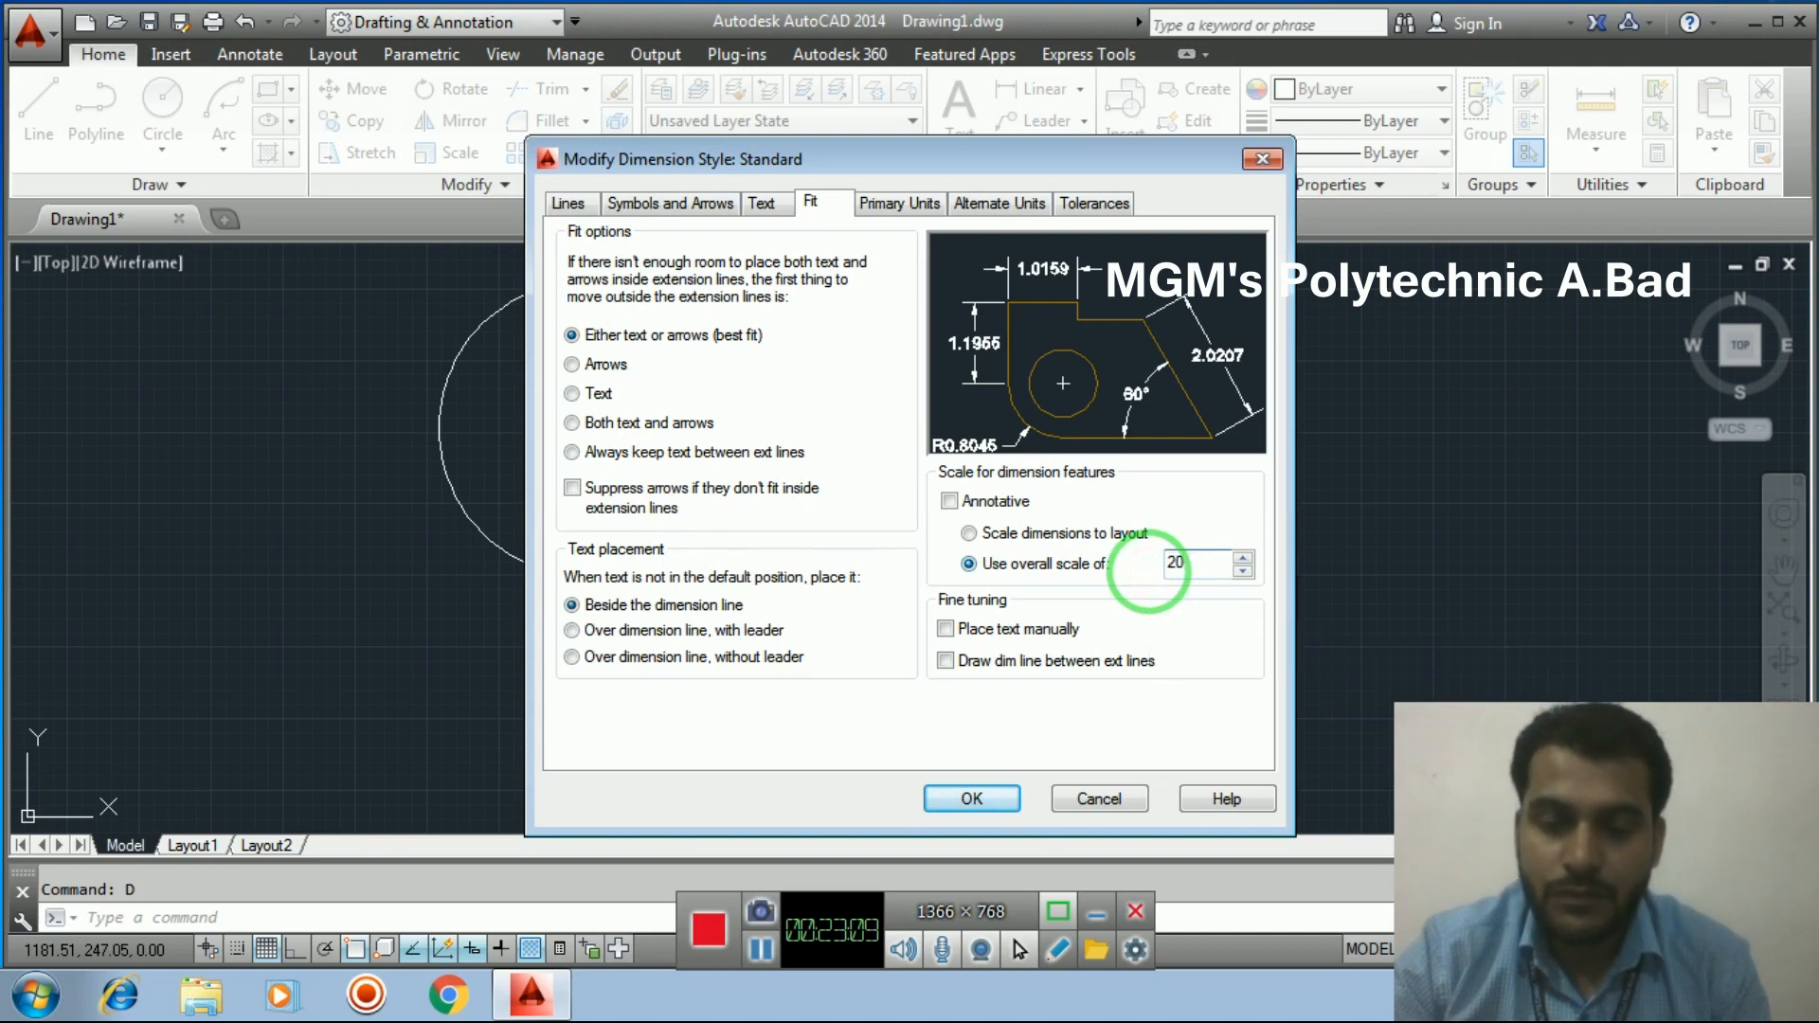
left_click(972, 799)
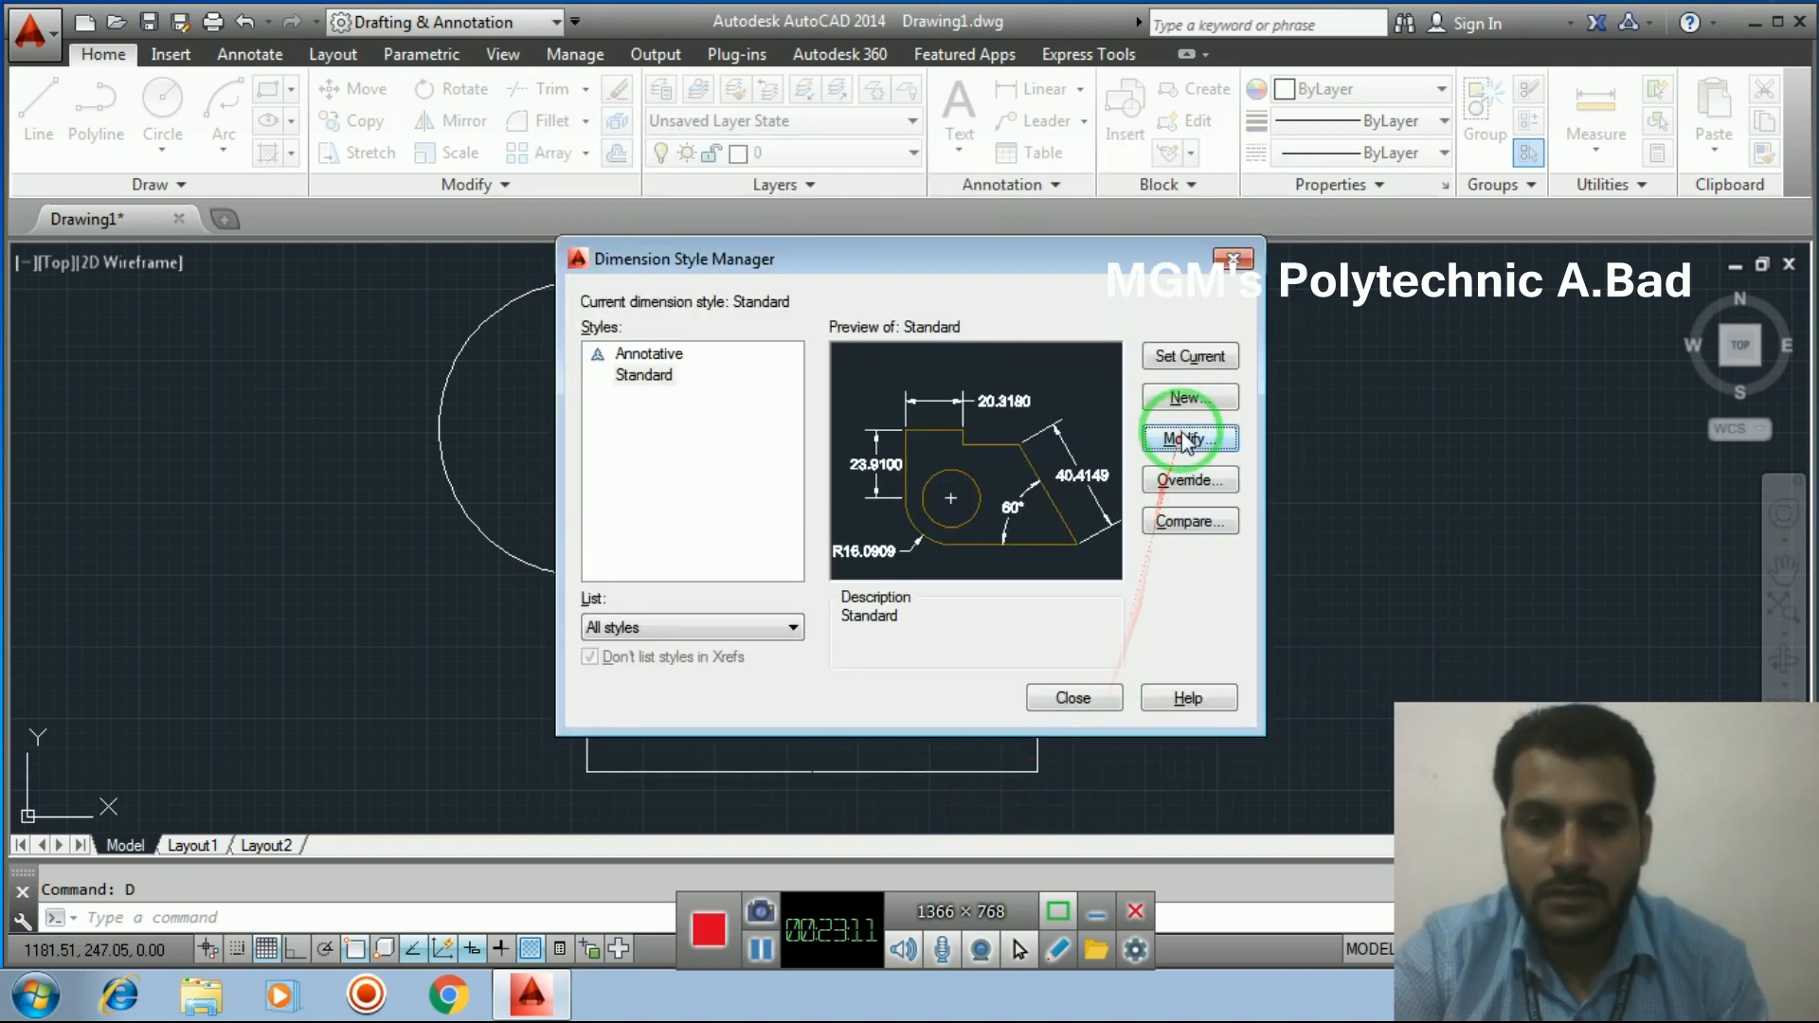
left_click(1081, 701)
left_click(1220, 606)
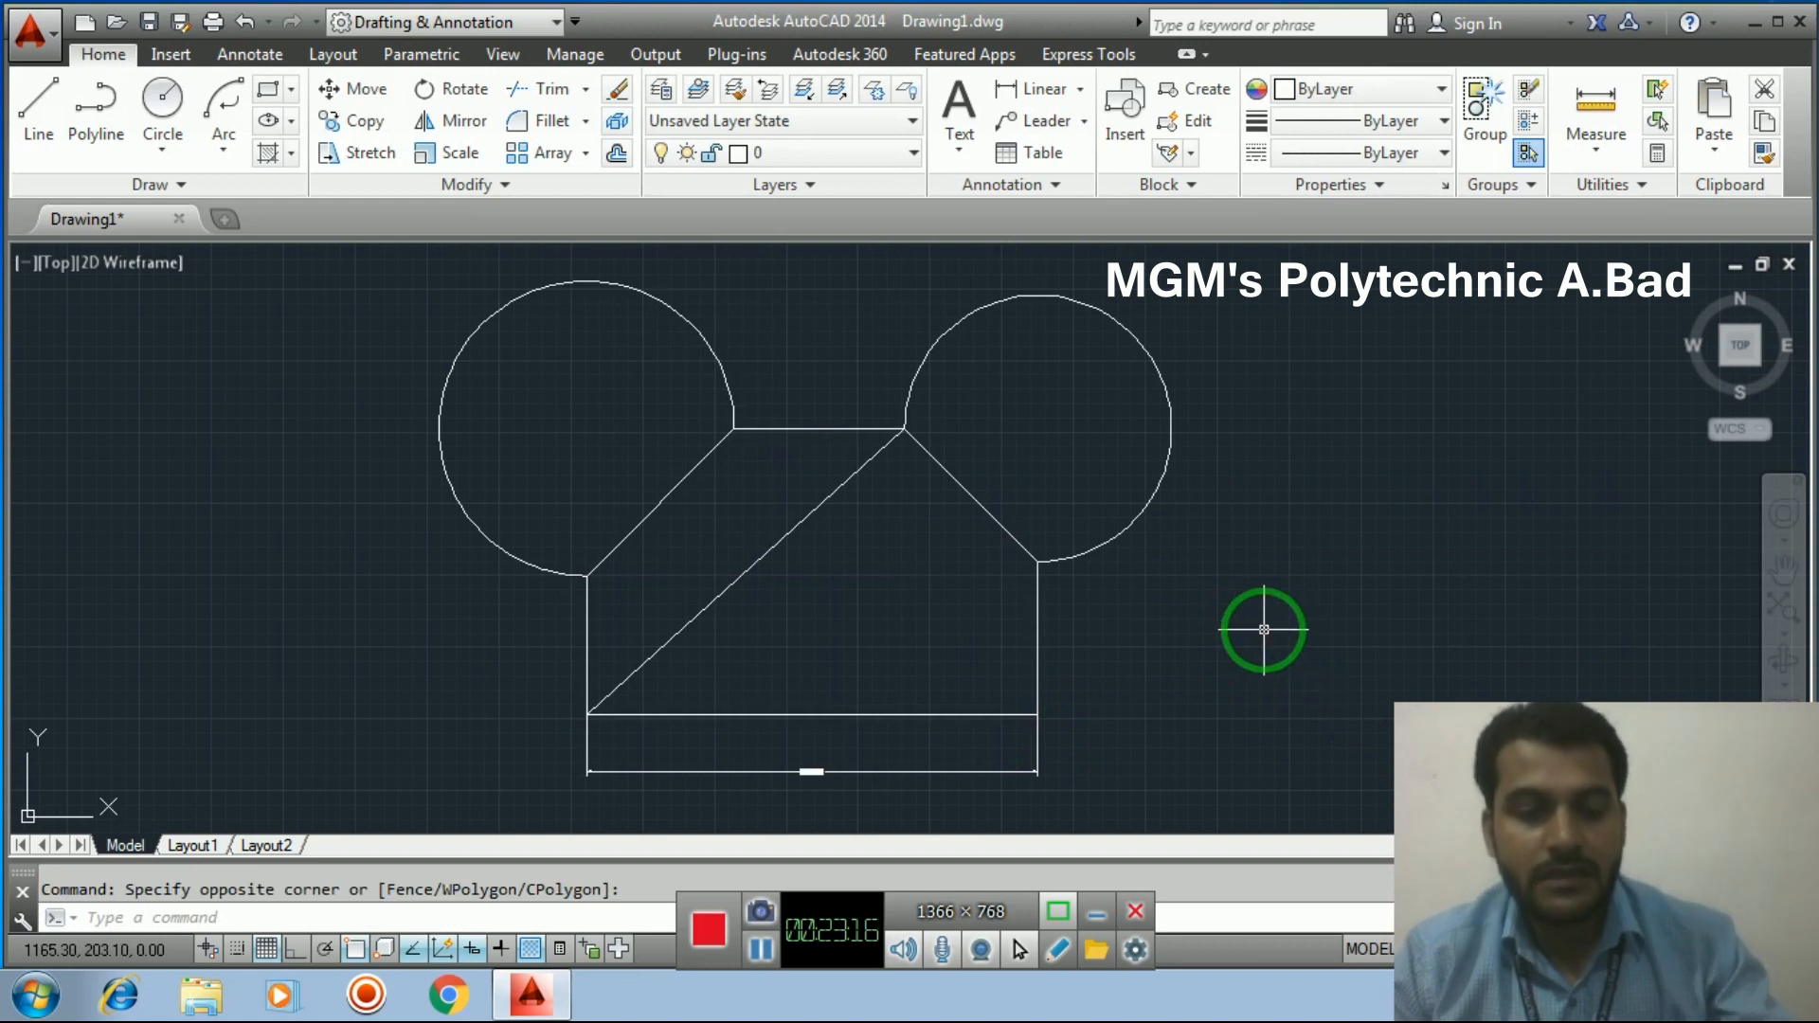
Change the Standard dimension style's overall scale for dimension features to 50
key("Return")
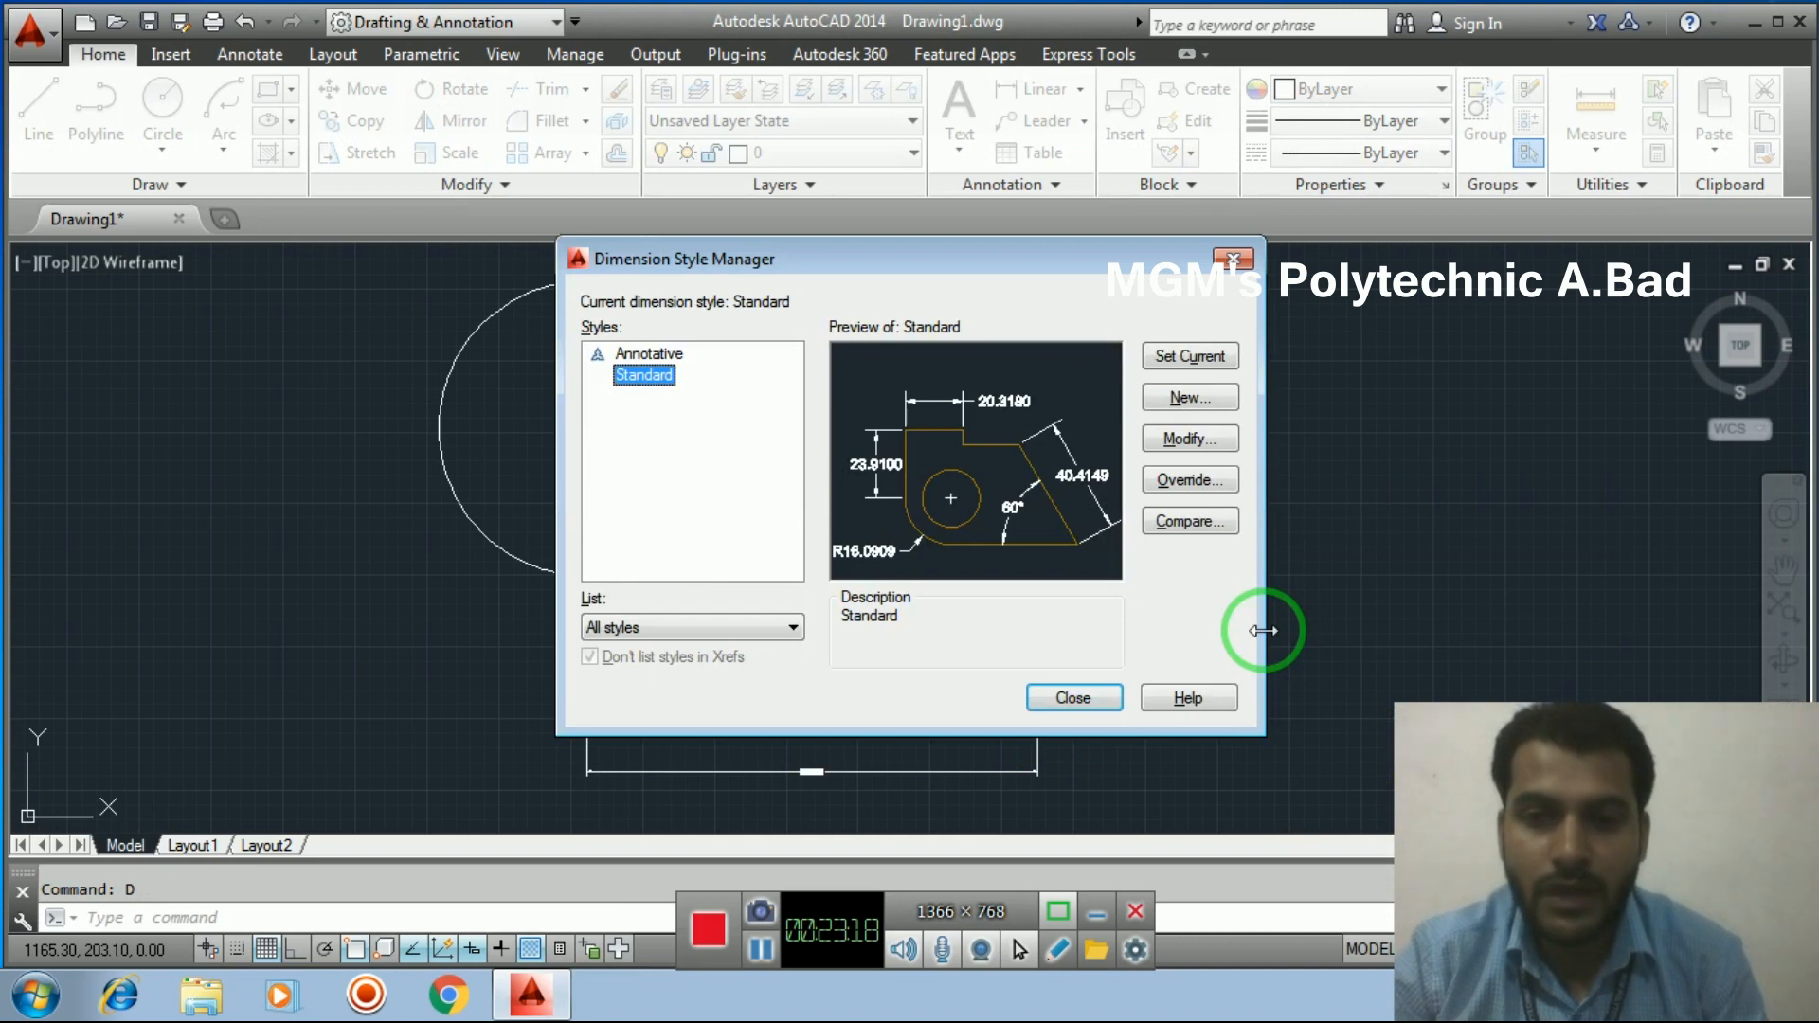
left_click(1190, 439)
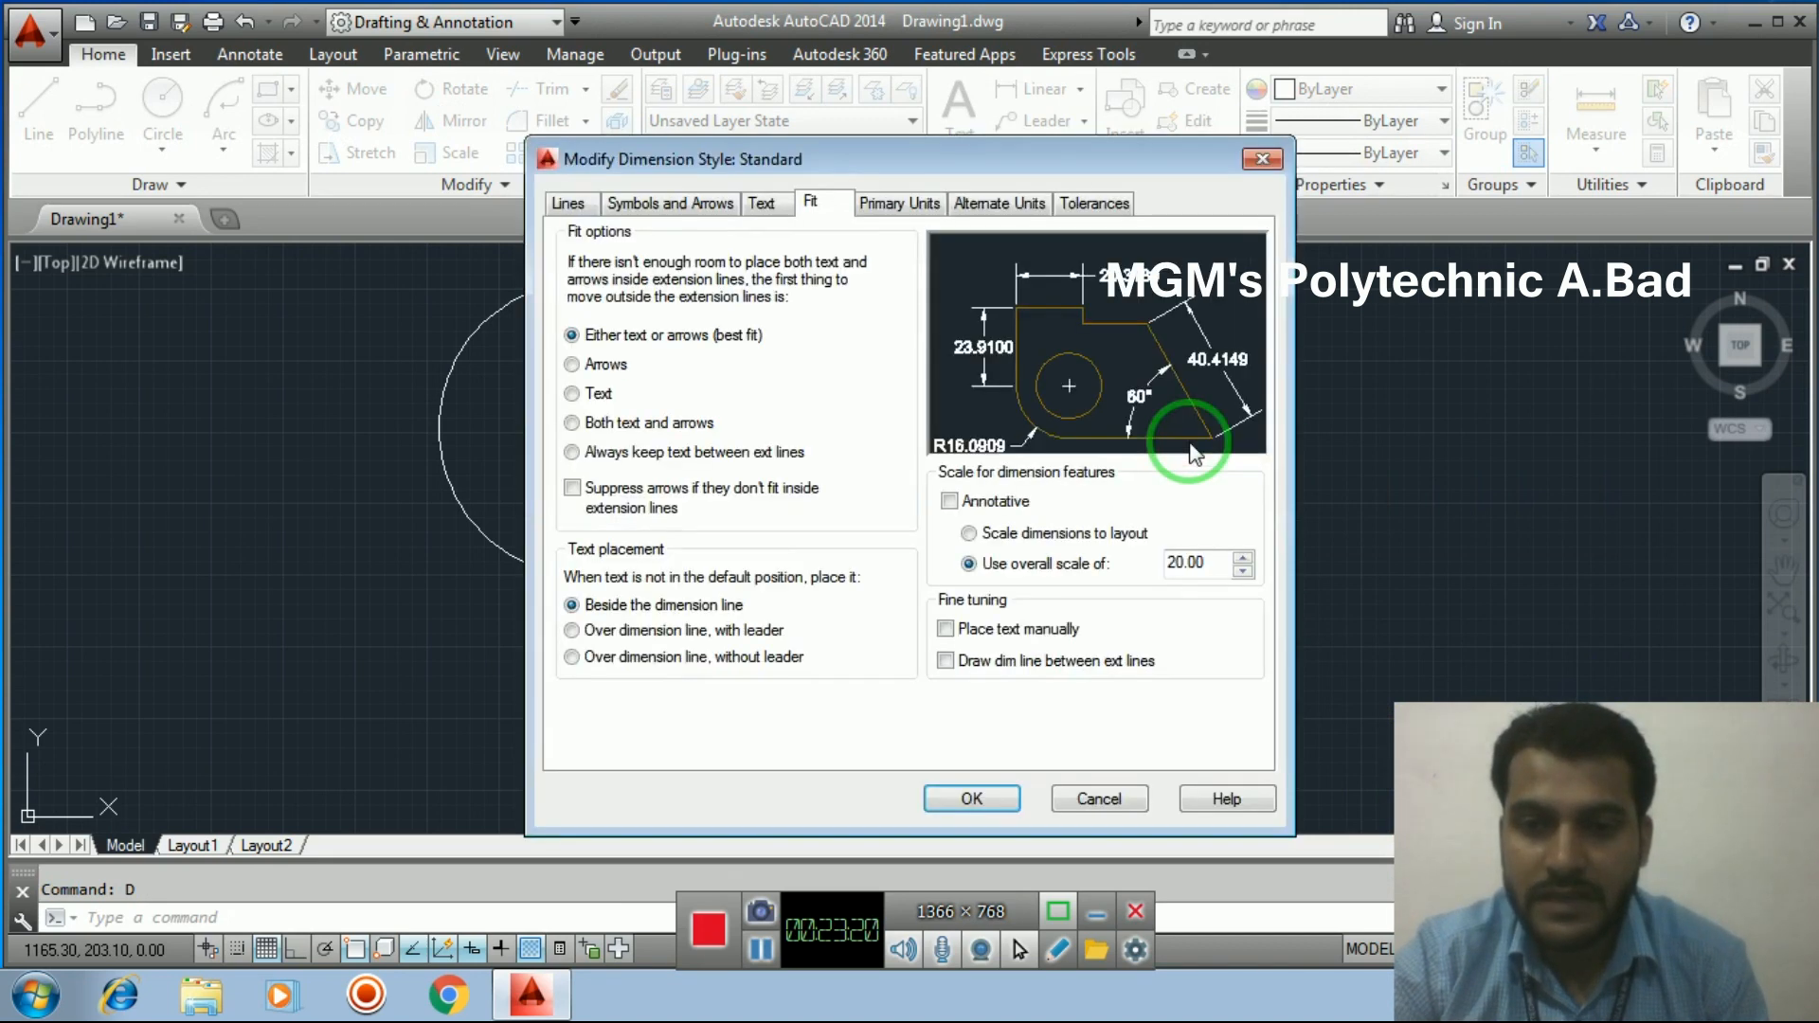
left_click_drag(1203, 563, 1165, 563)
type("50")
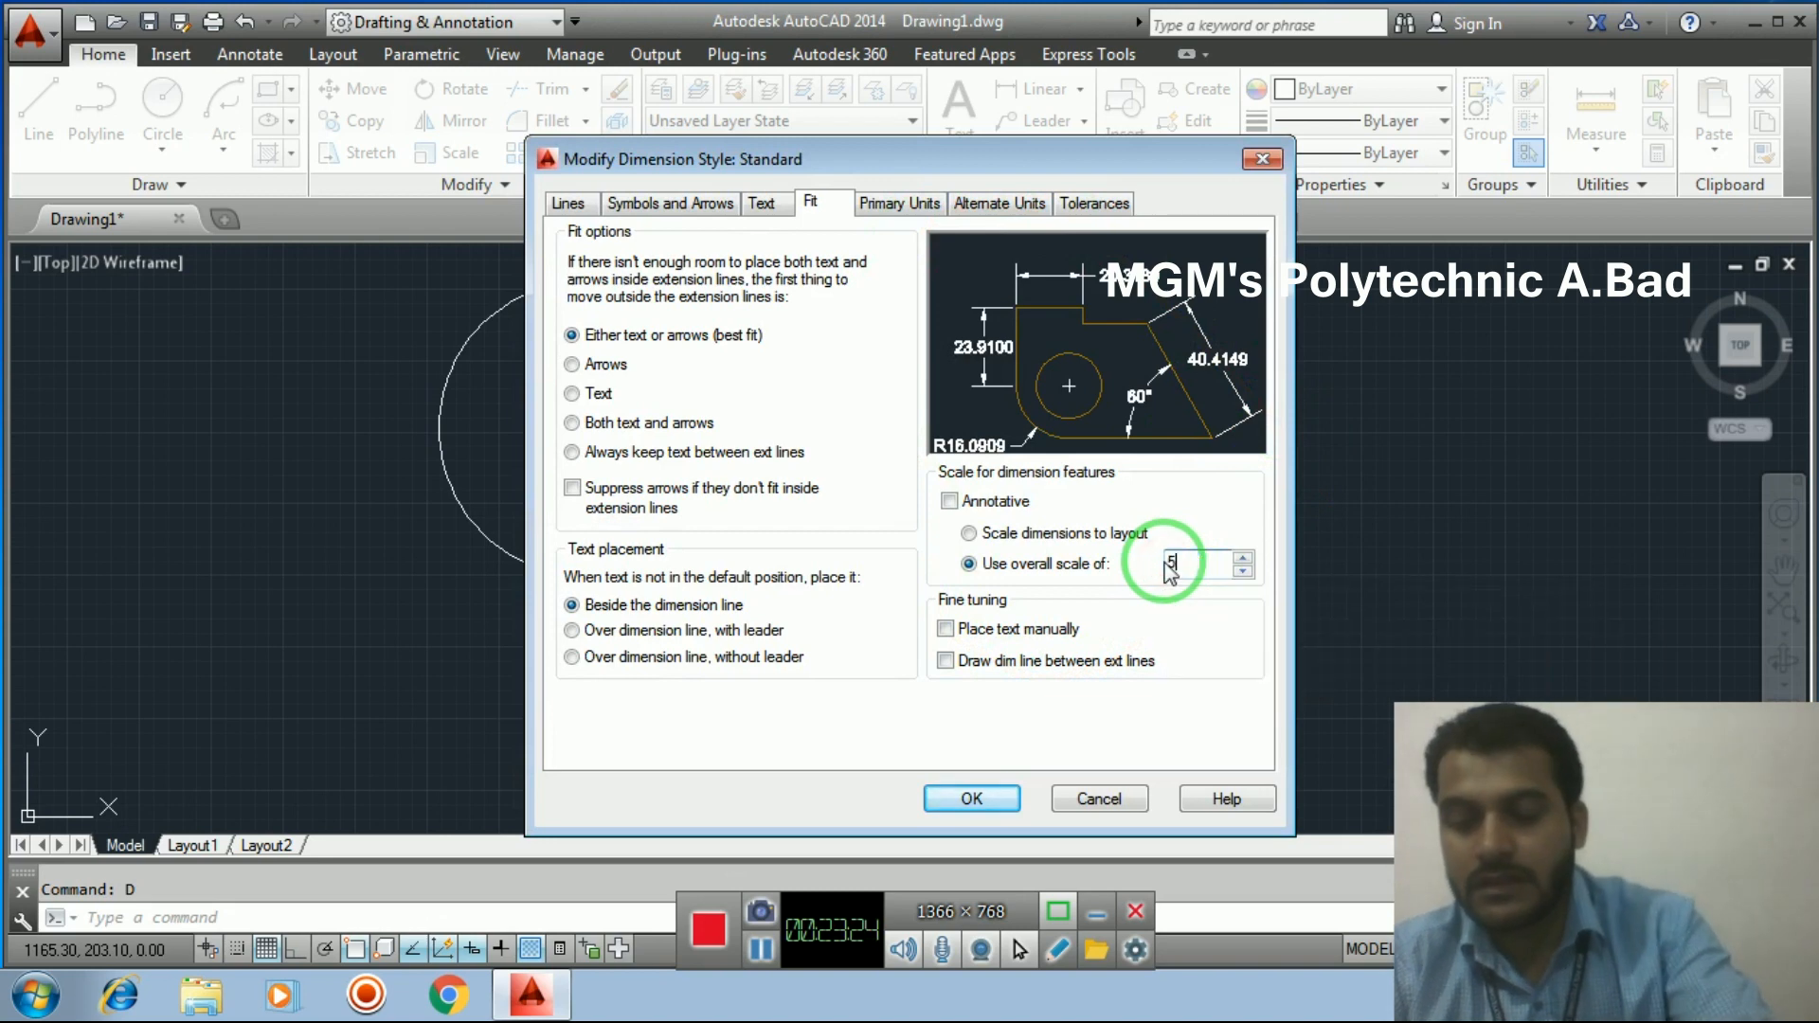
left_click(973, 799)
left_click(1072, 699)
mouse_move(1222, 606)
left_mouse_down()
mouse_move(1129, 663)
mouse_move(819, 772)
left_mouse_up()
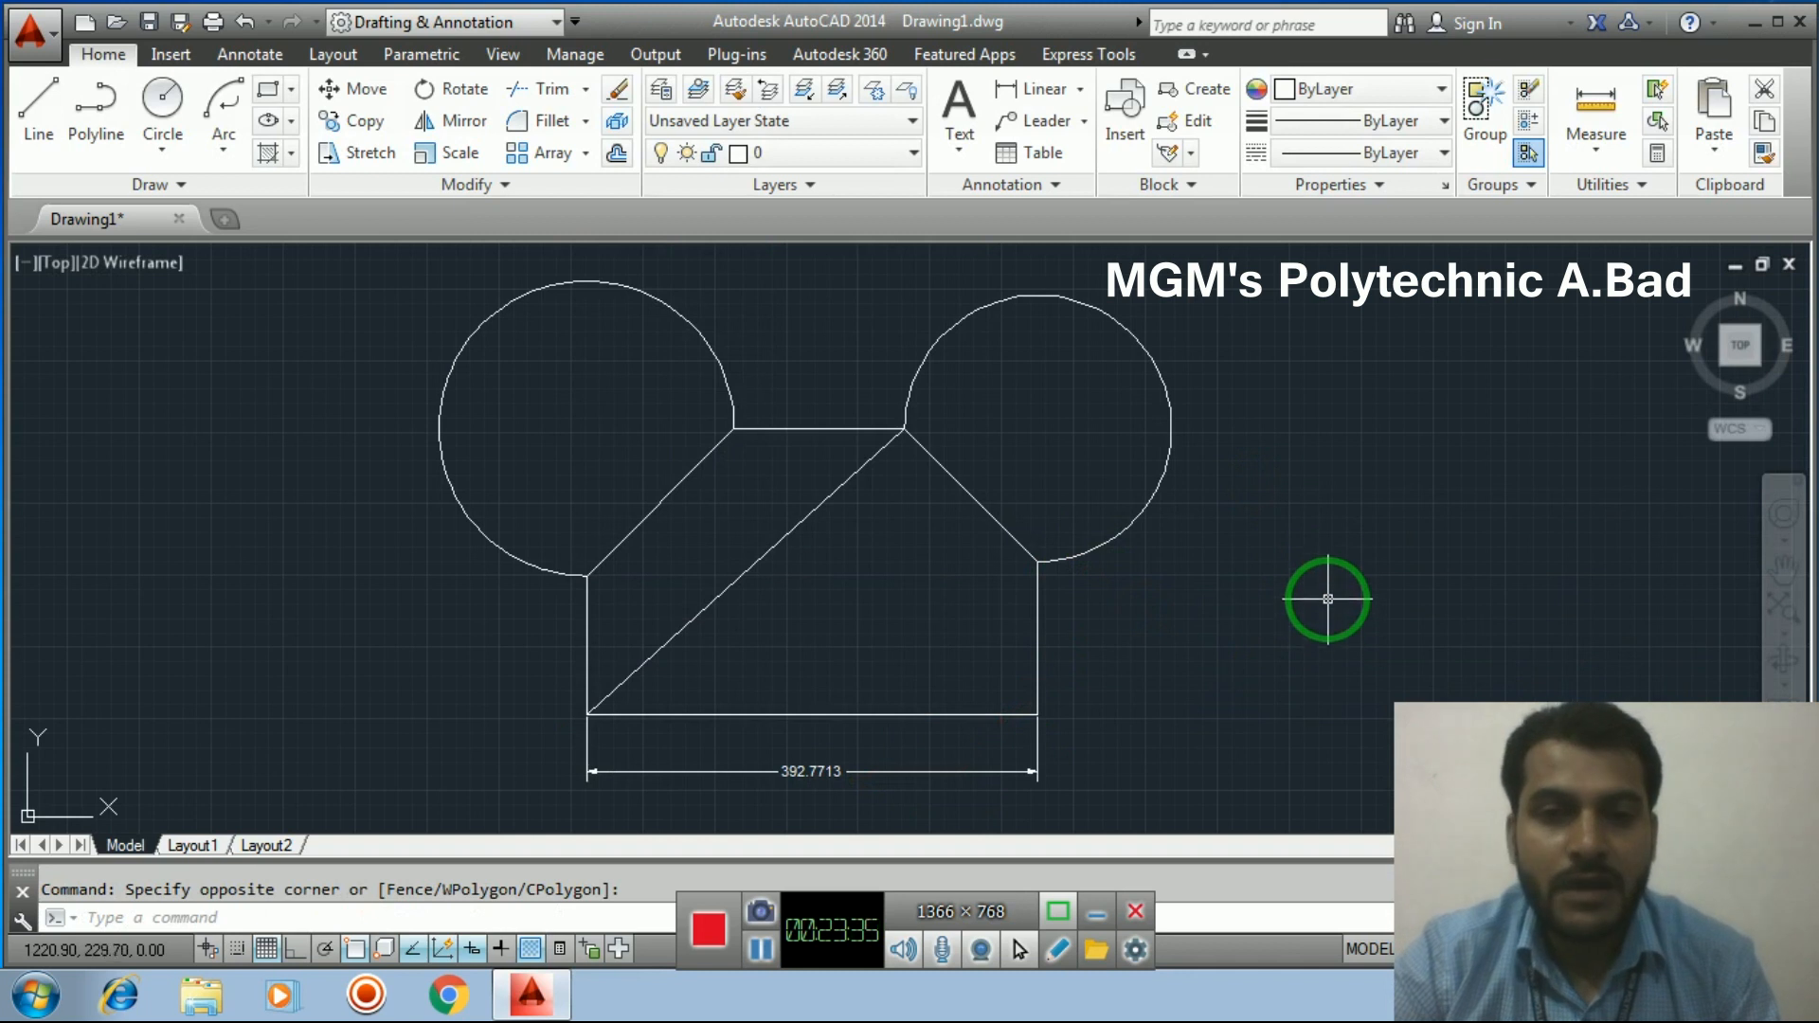
Add an aligned dimension along the diagonal line, with the dimension line offset to its upper-left side
left_click(1081, 88)
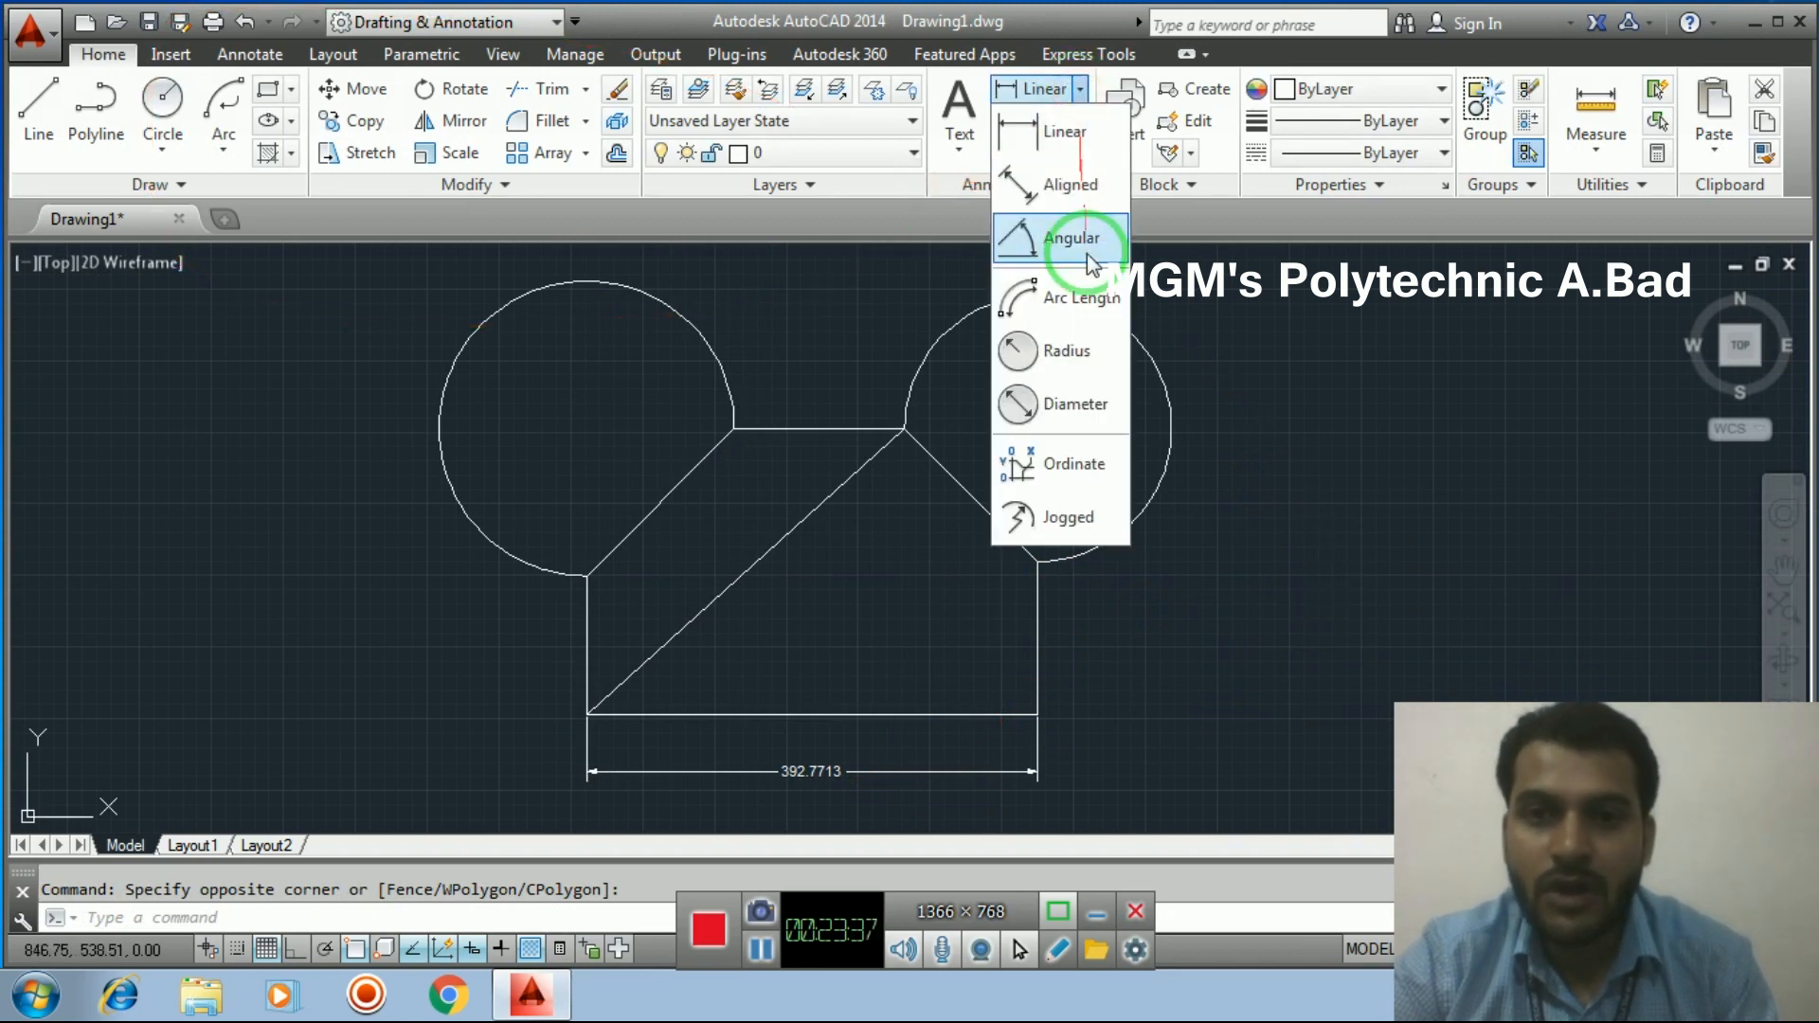
left_click(1071, 185)
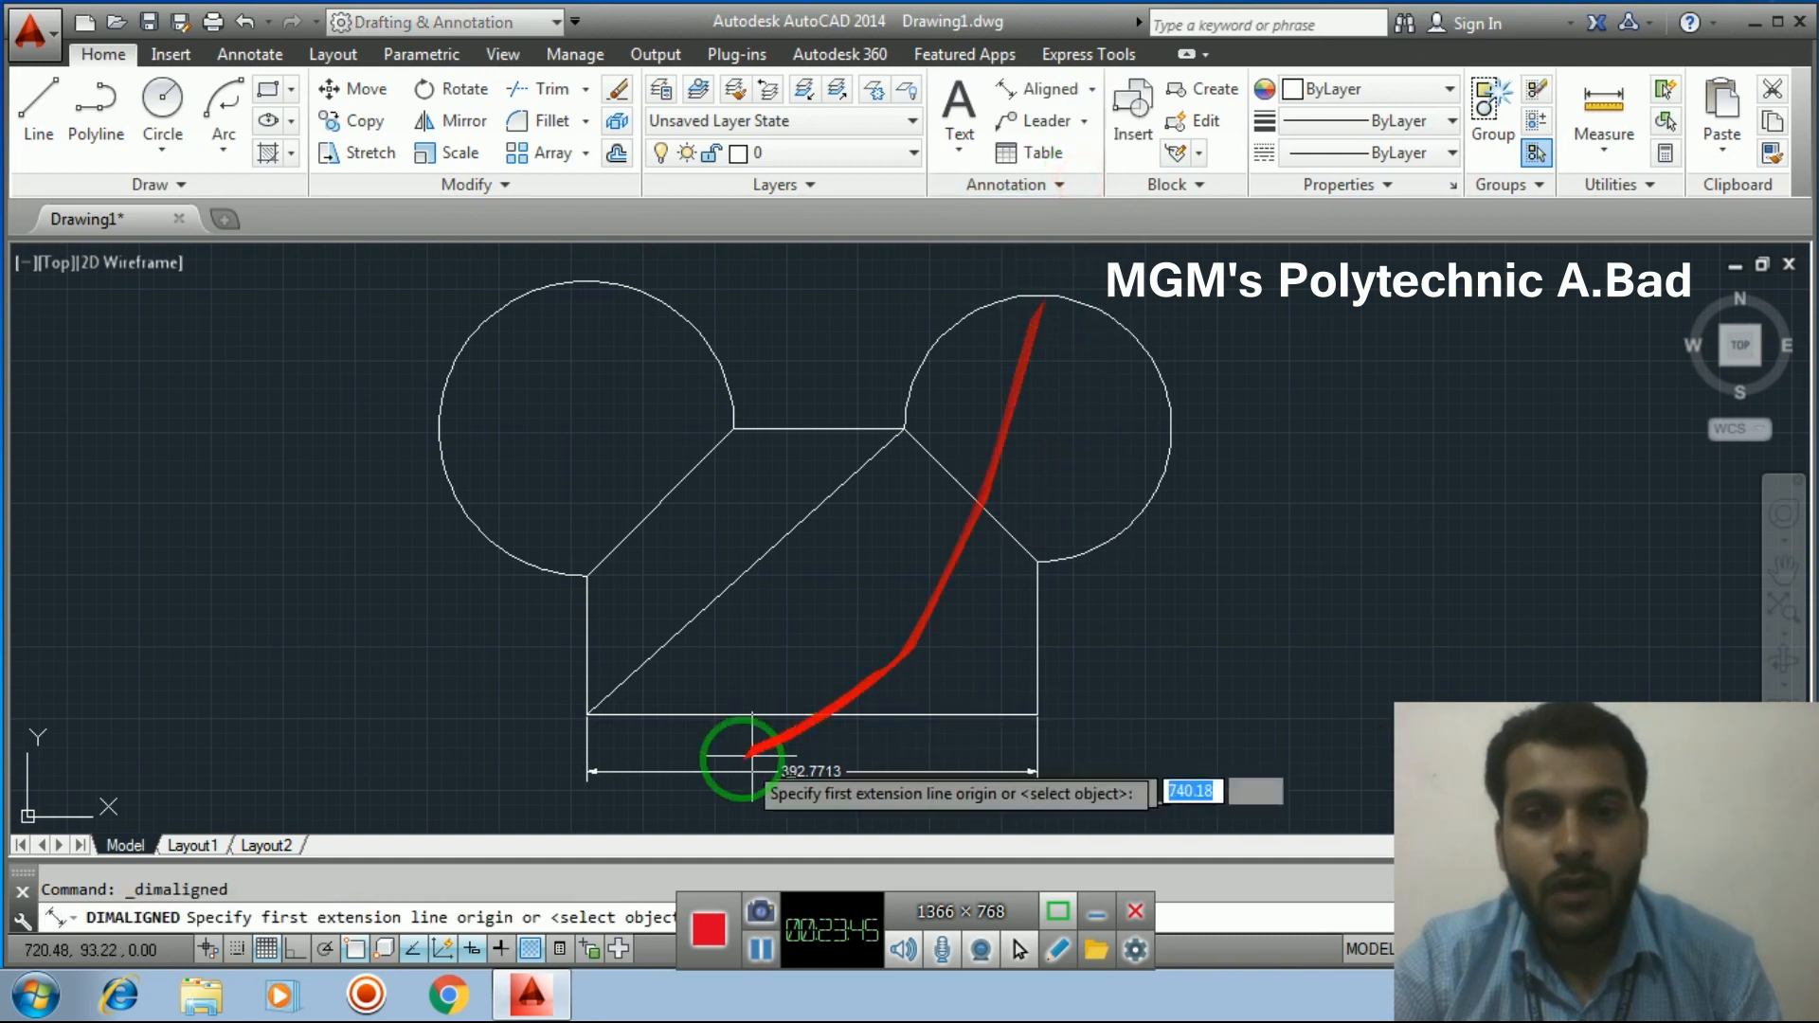
left_click(584, 713)
left_click(905, 430)
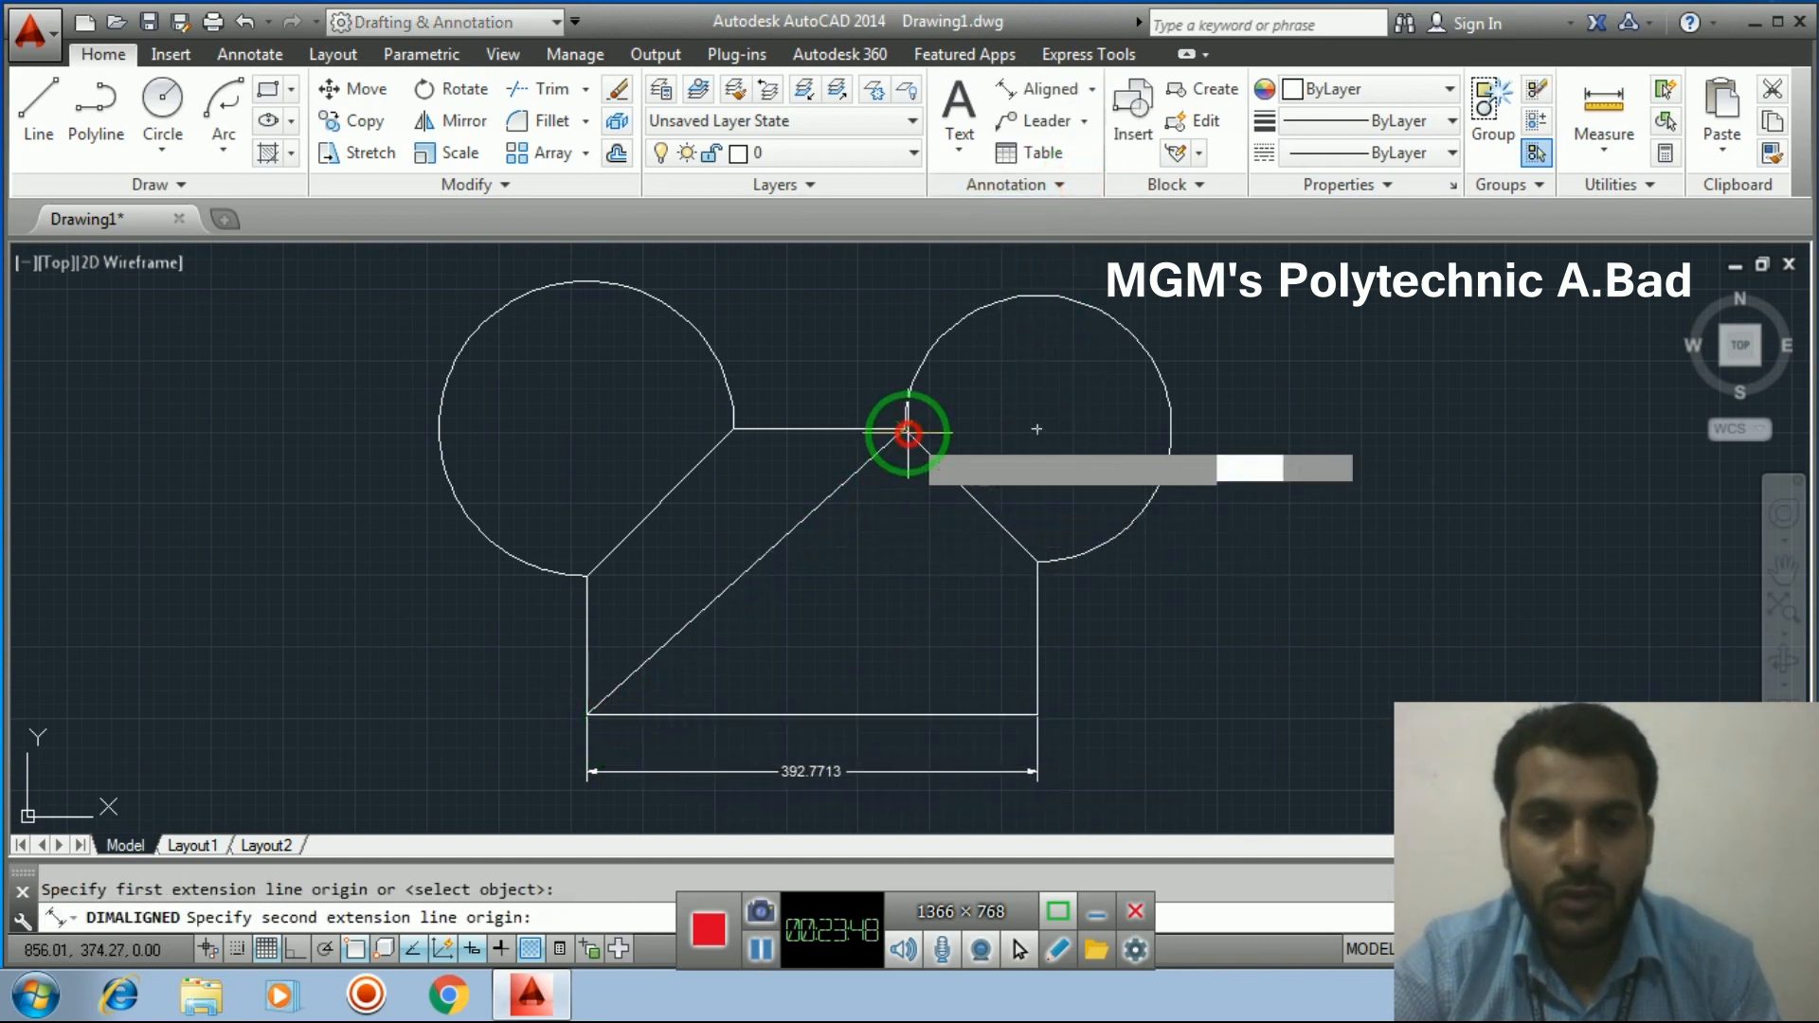
left_click(711, 520)
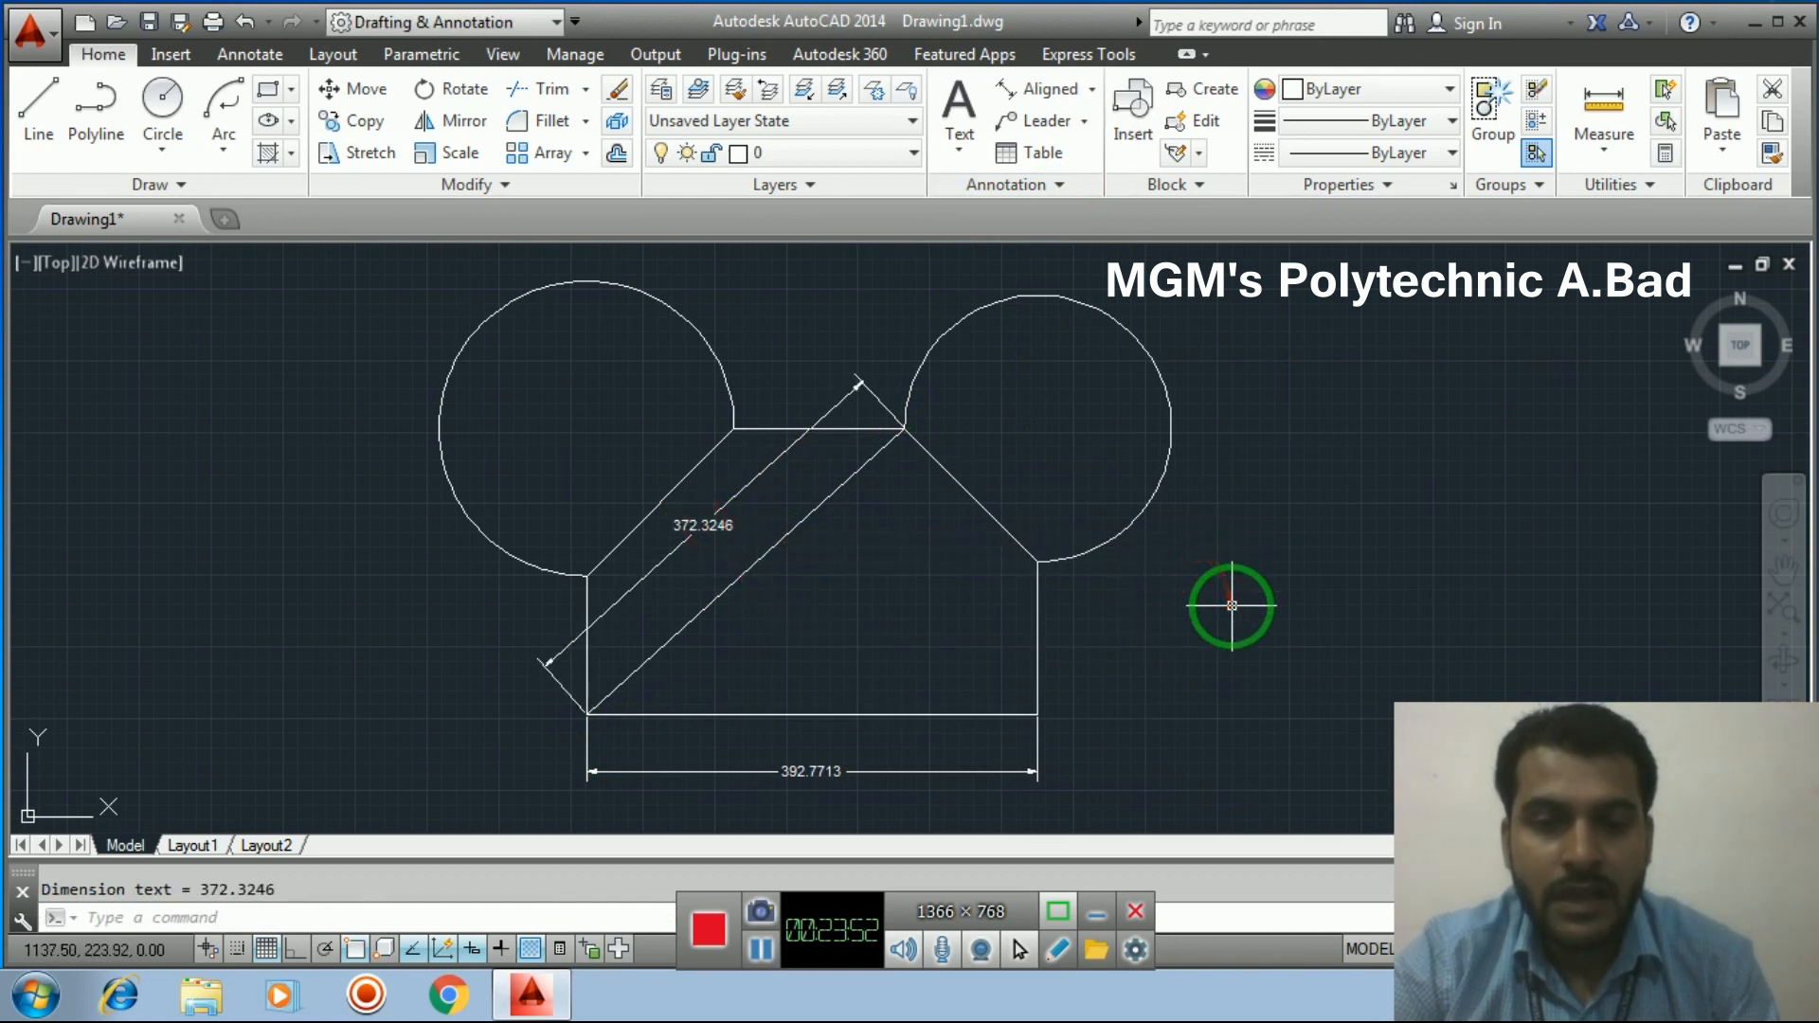
Add an angular dimension between the diagonal line and the outline's bottom edge, with its arc inside the outline
left_click(1093, 88)
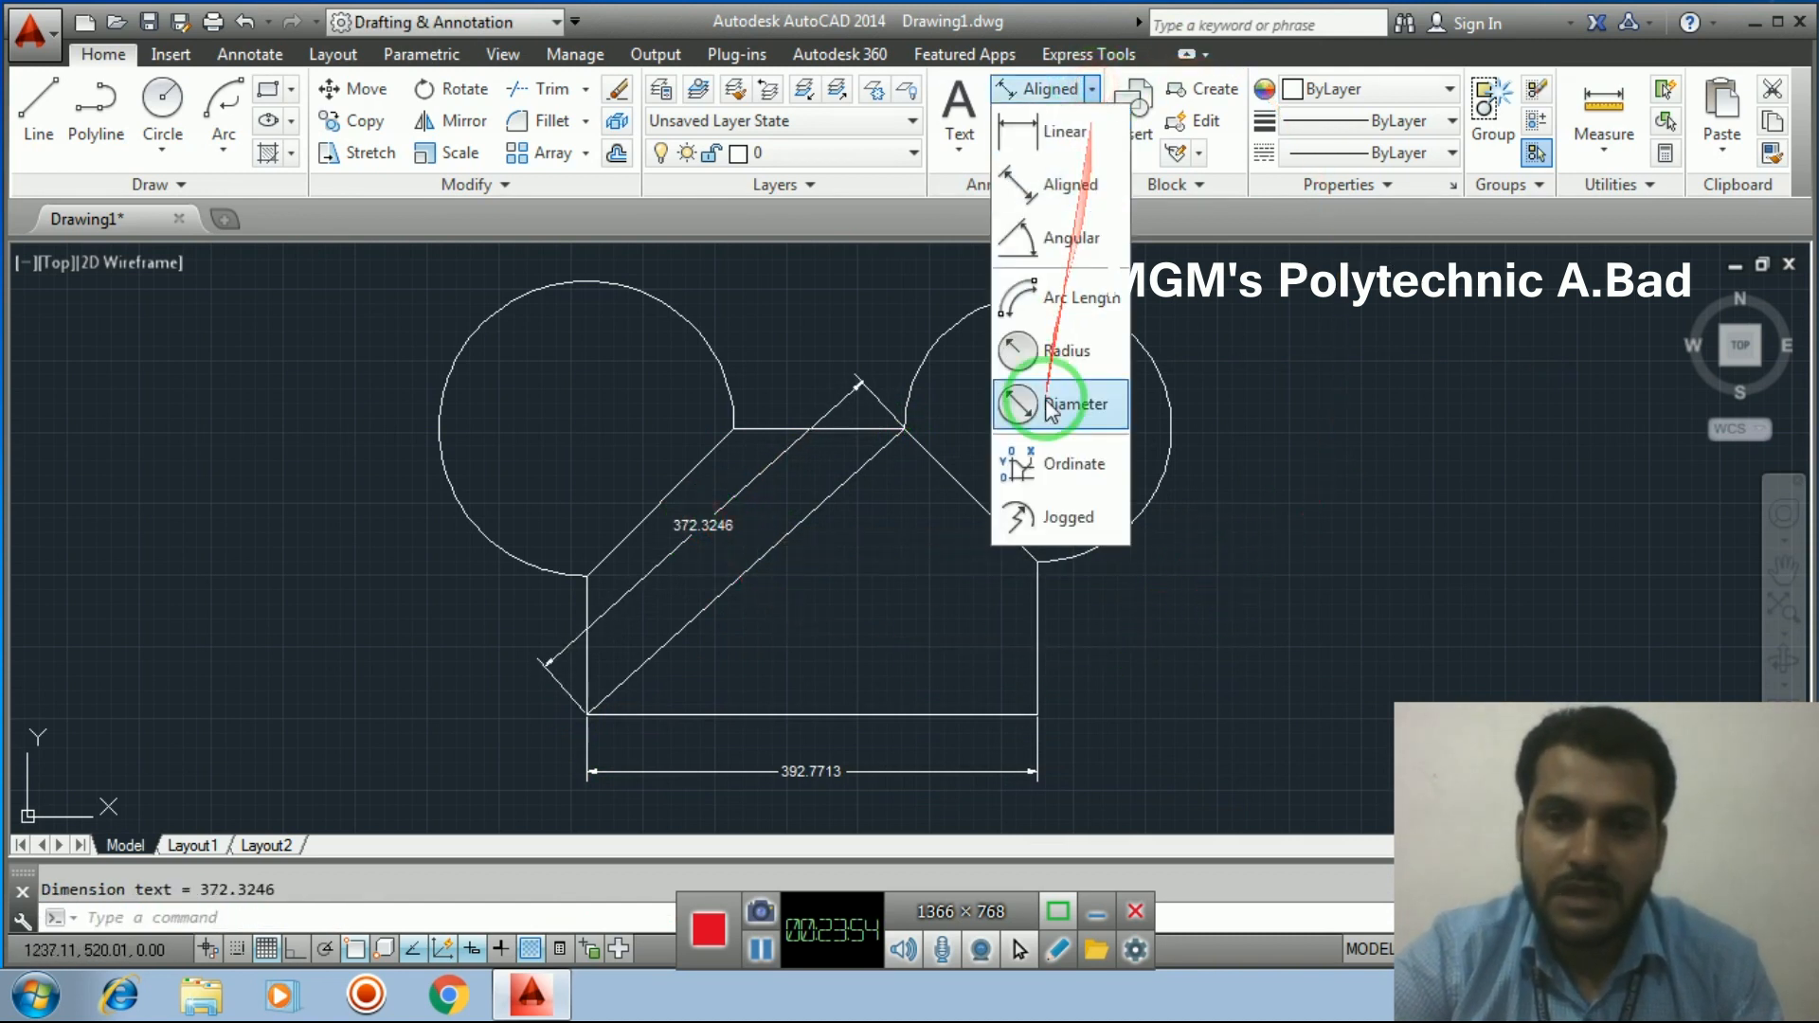
left_click(1071, 241)
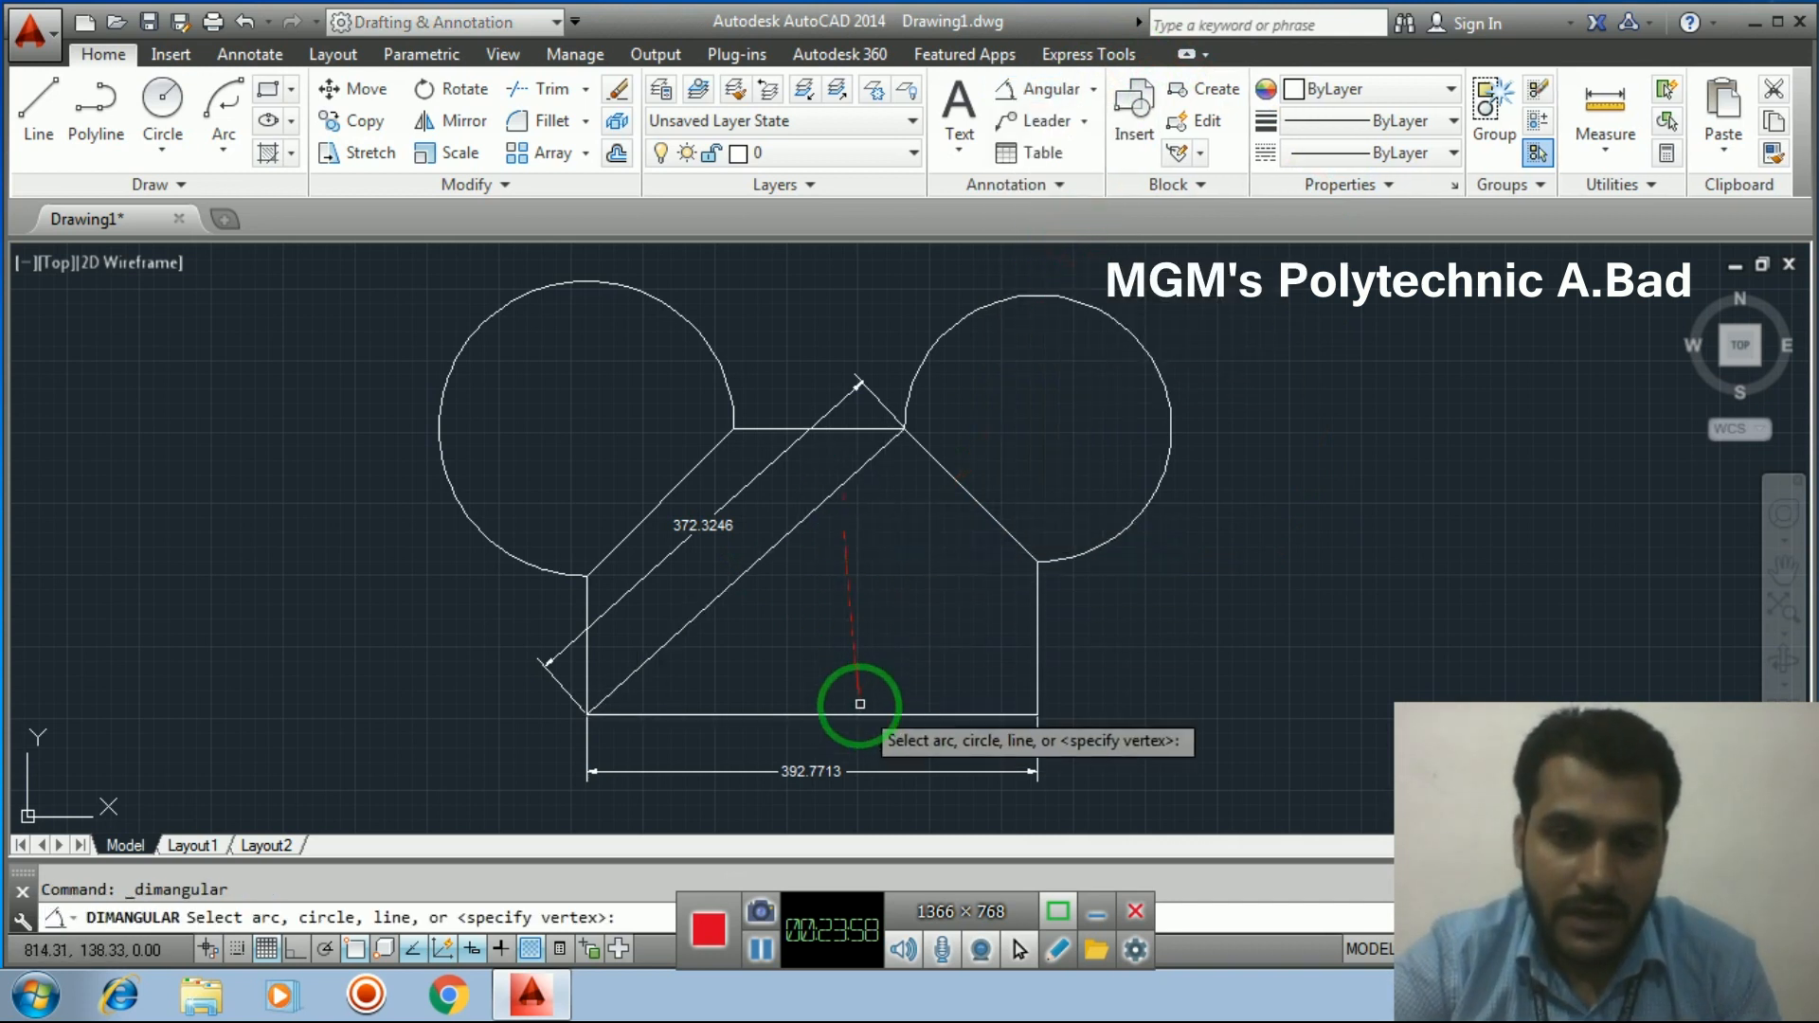
left_click(776, 714)
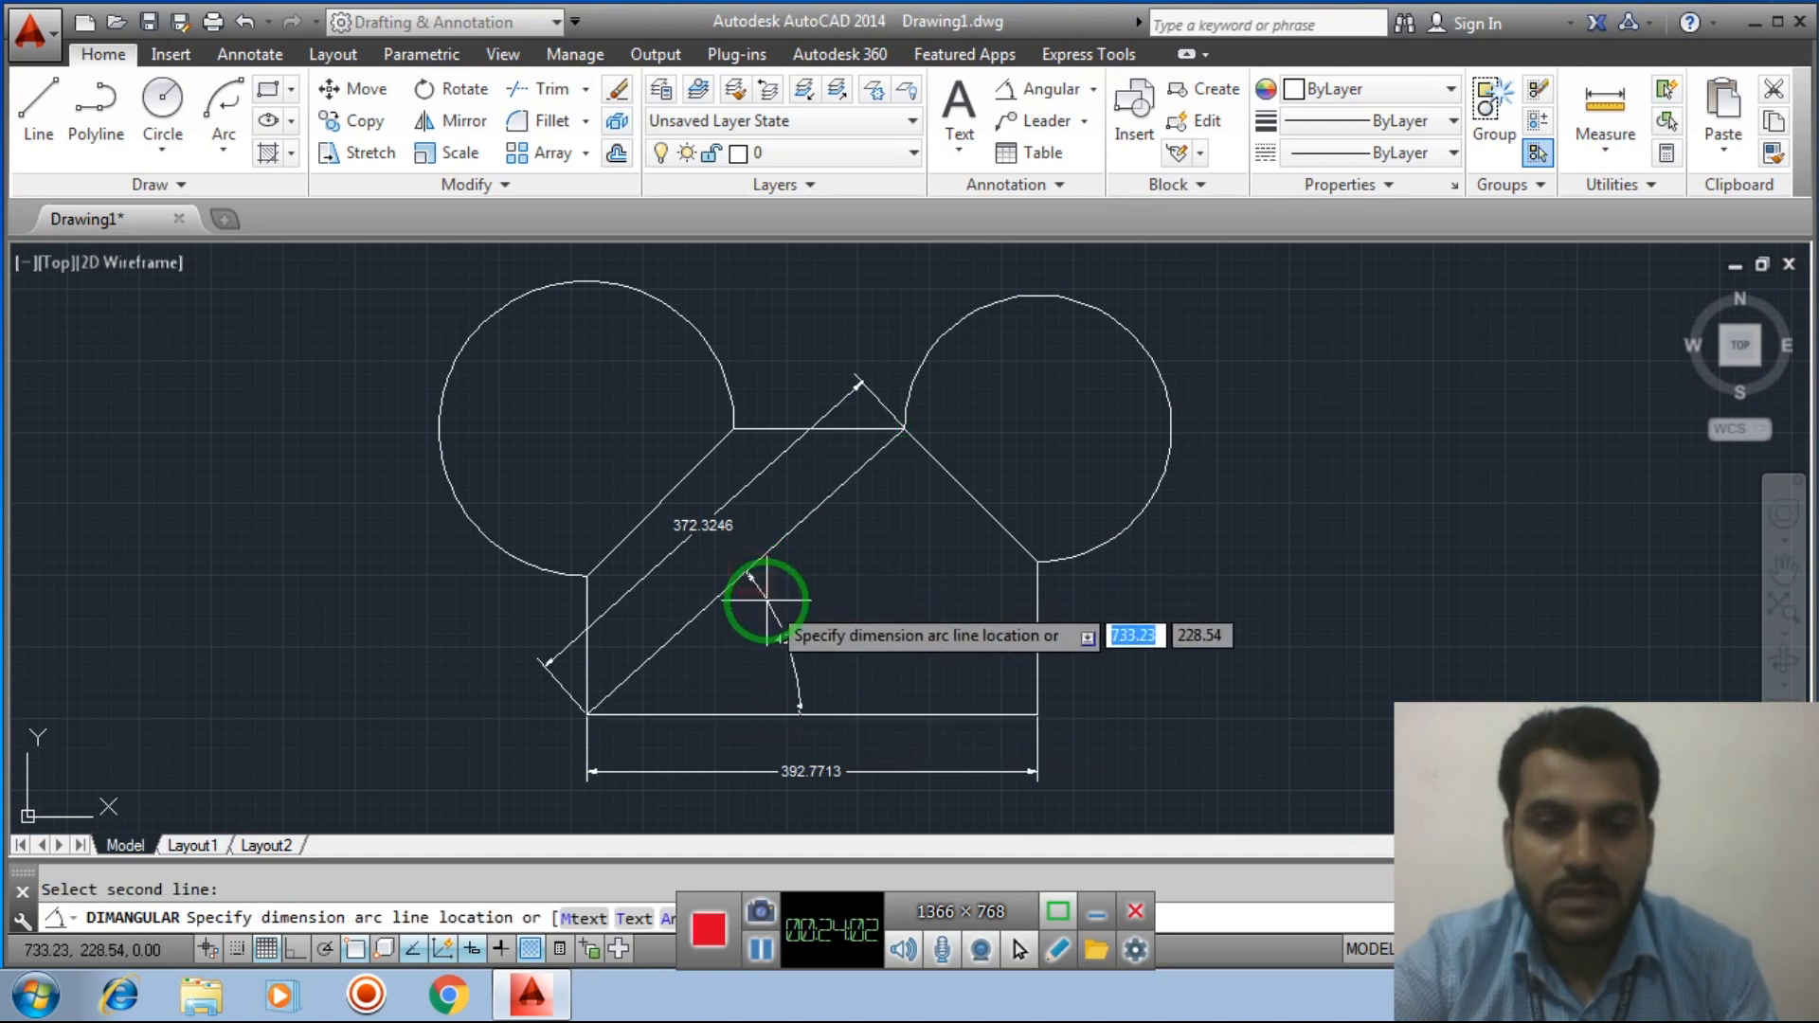
left_click(782, 629)
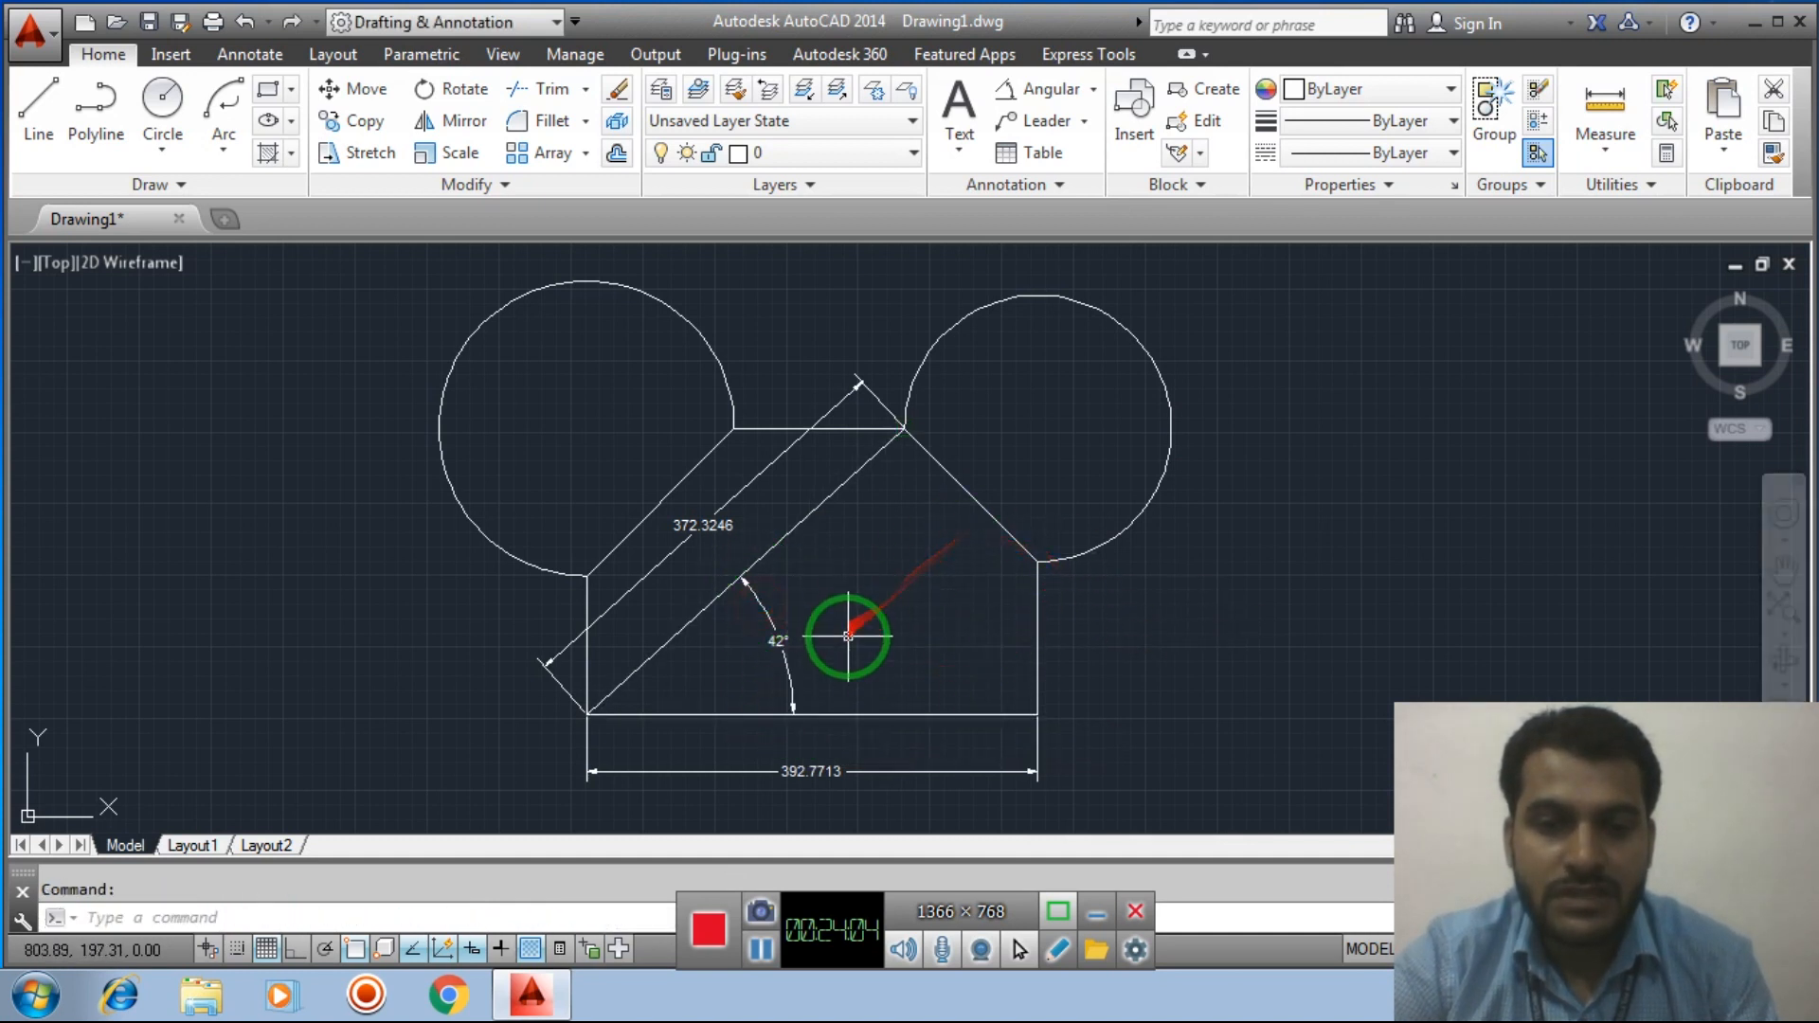
Add an arc length dimension to the large left arc, with the dimension arc outside it
left_click(1094, 90)
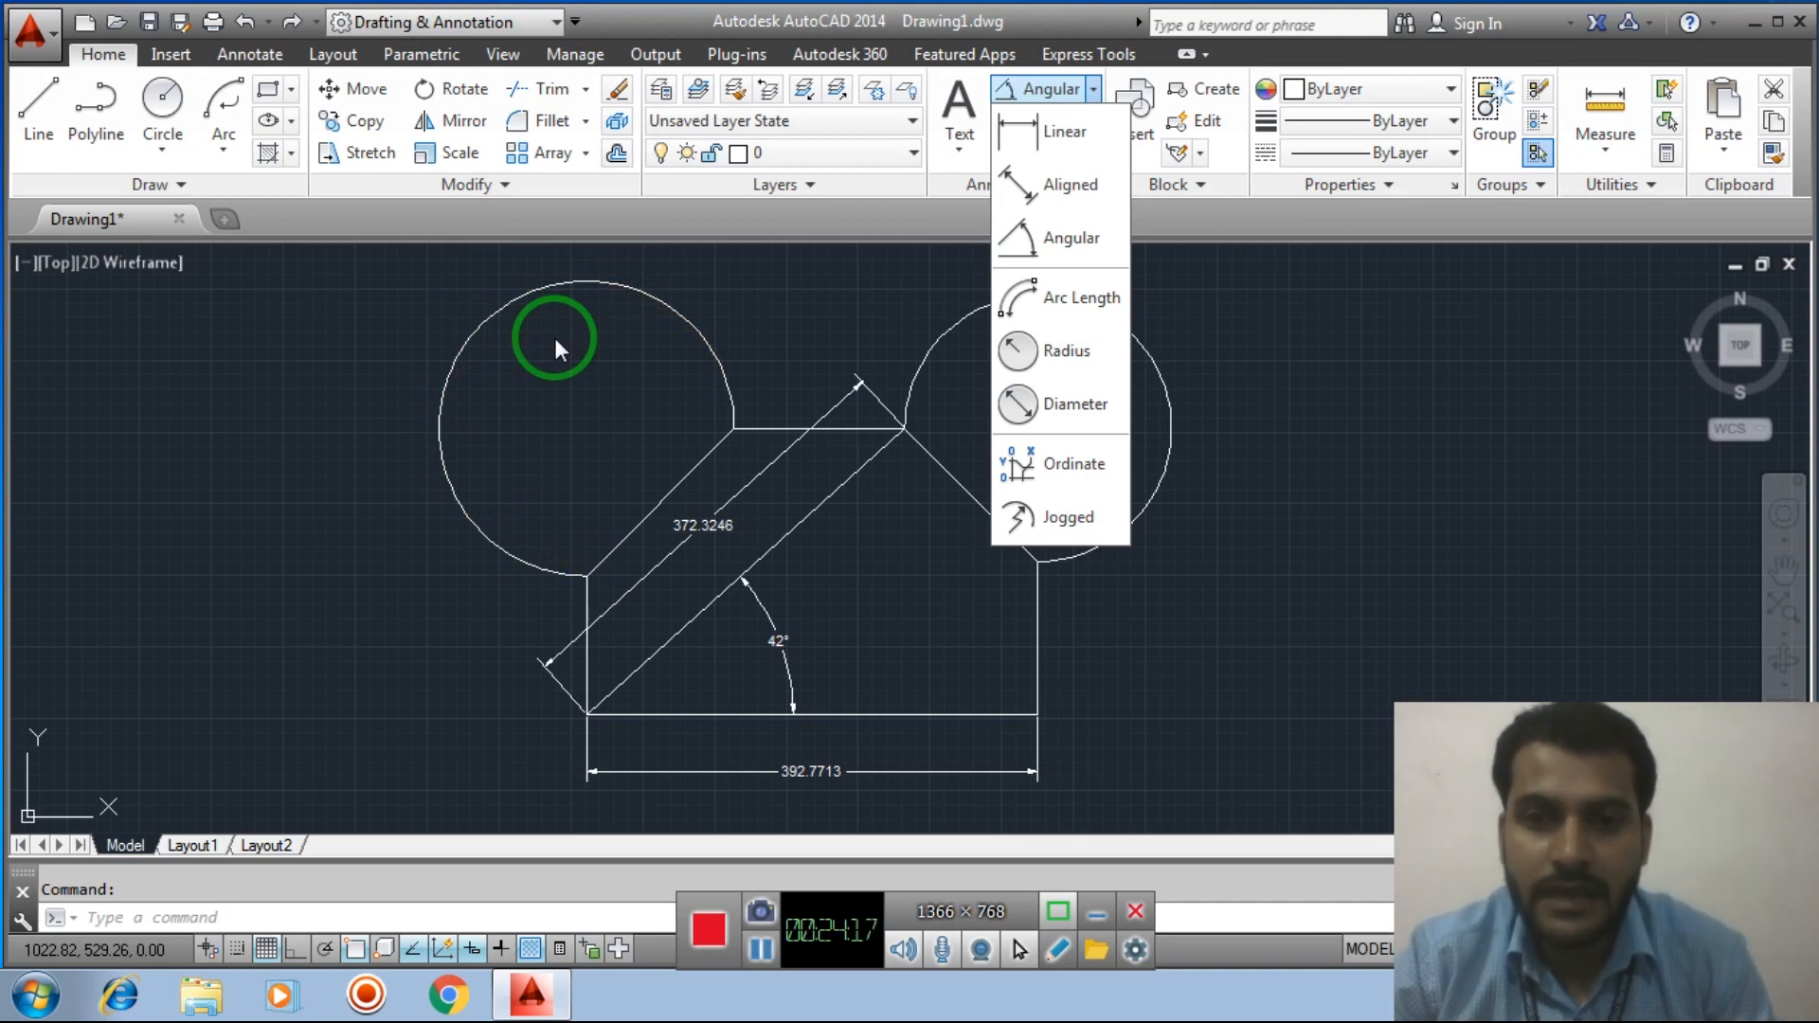
left_click(1052, 315)
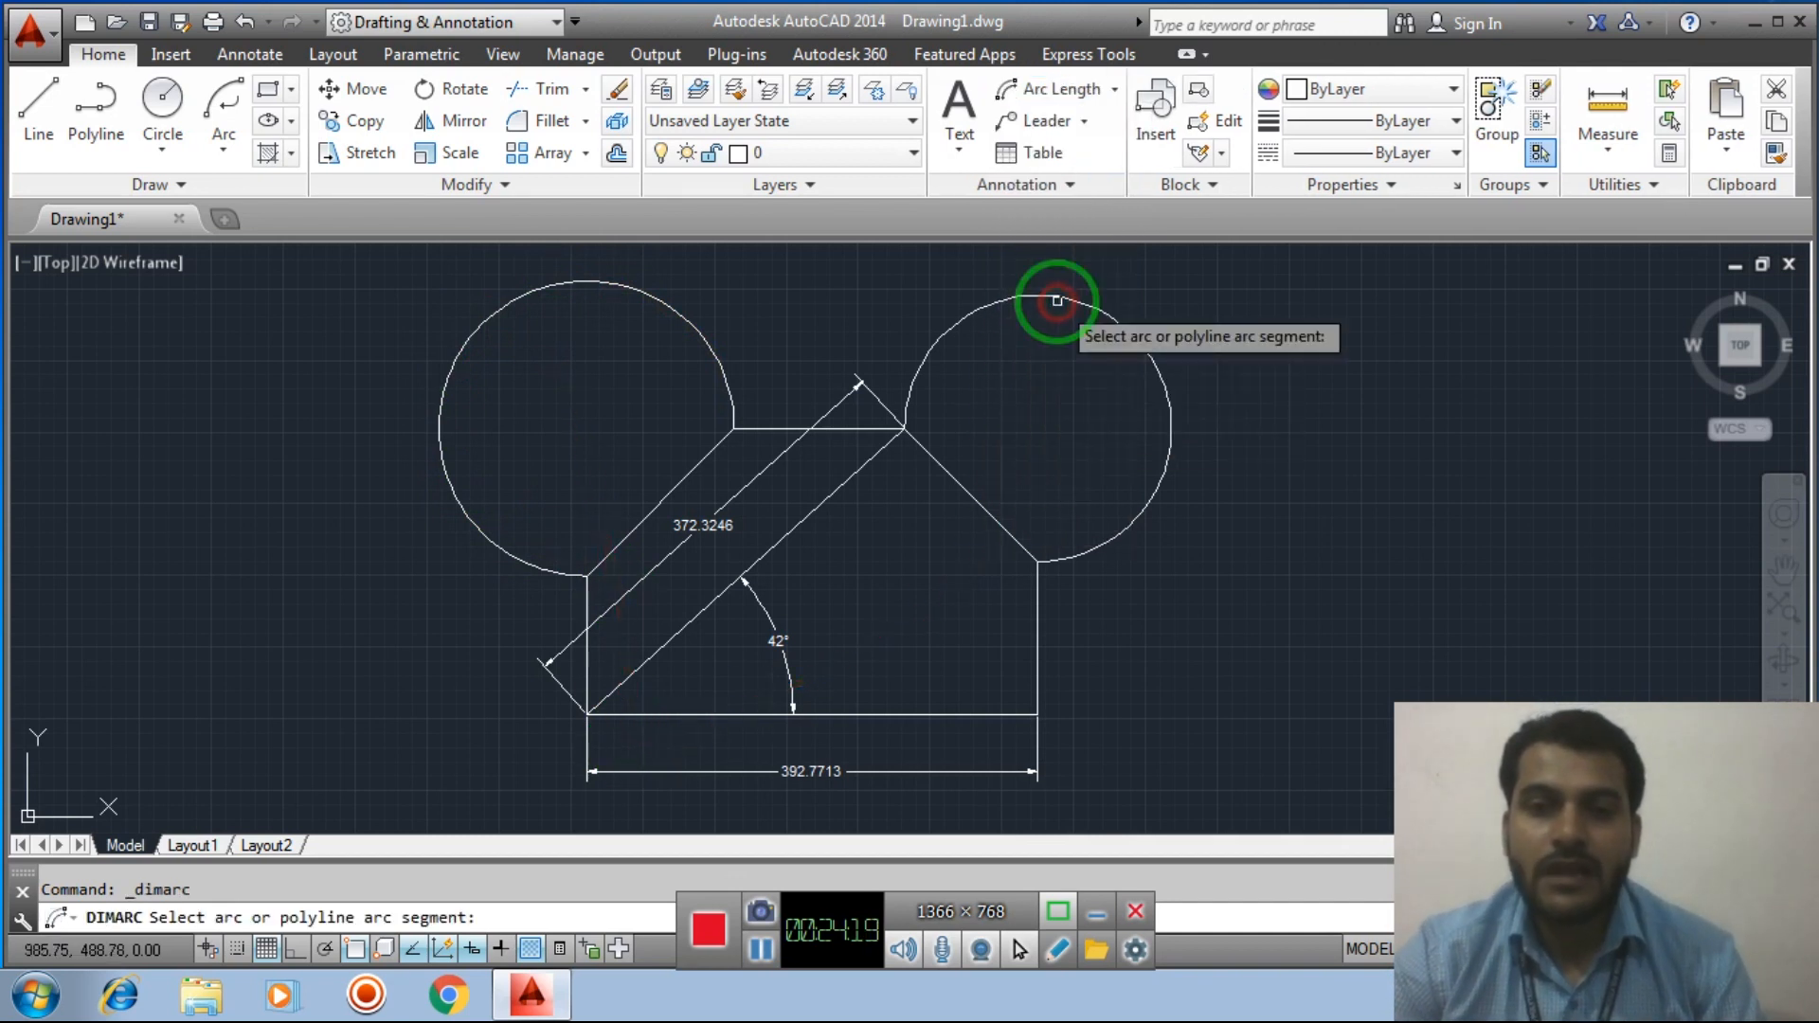
left_click(582, 277)
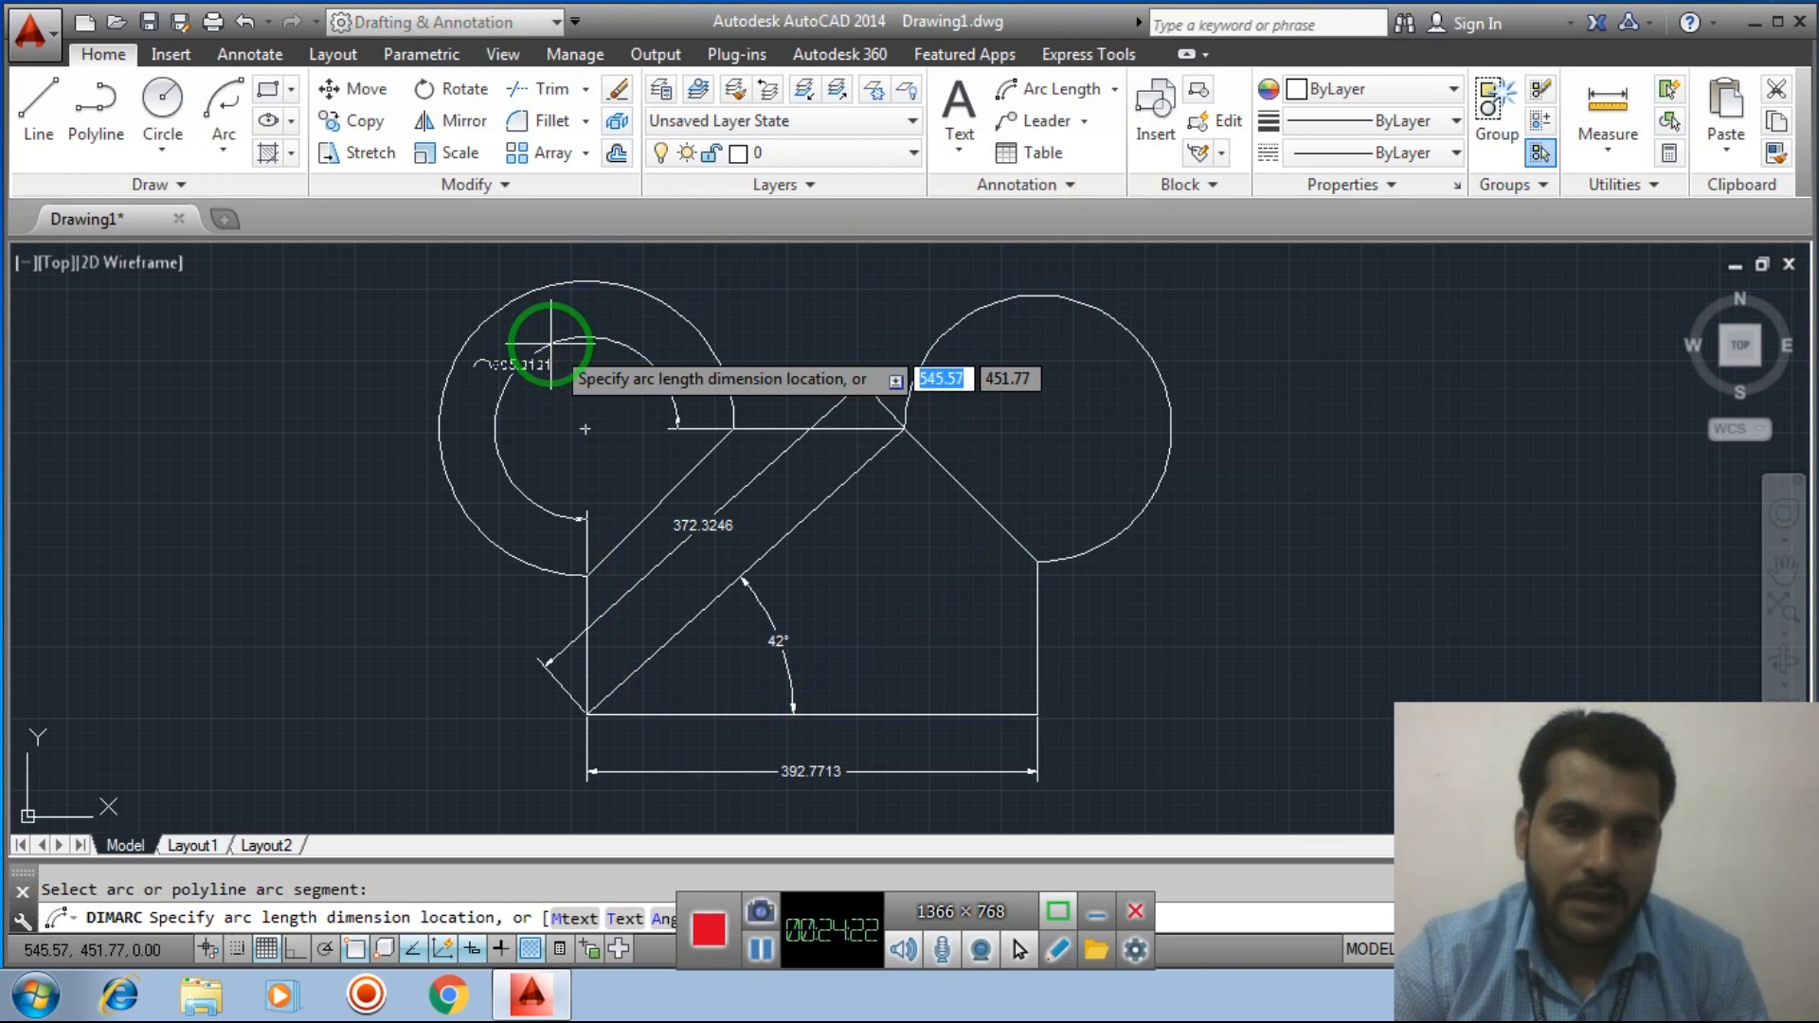
left_click(439, 296)
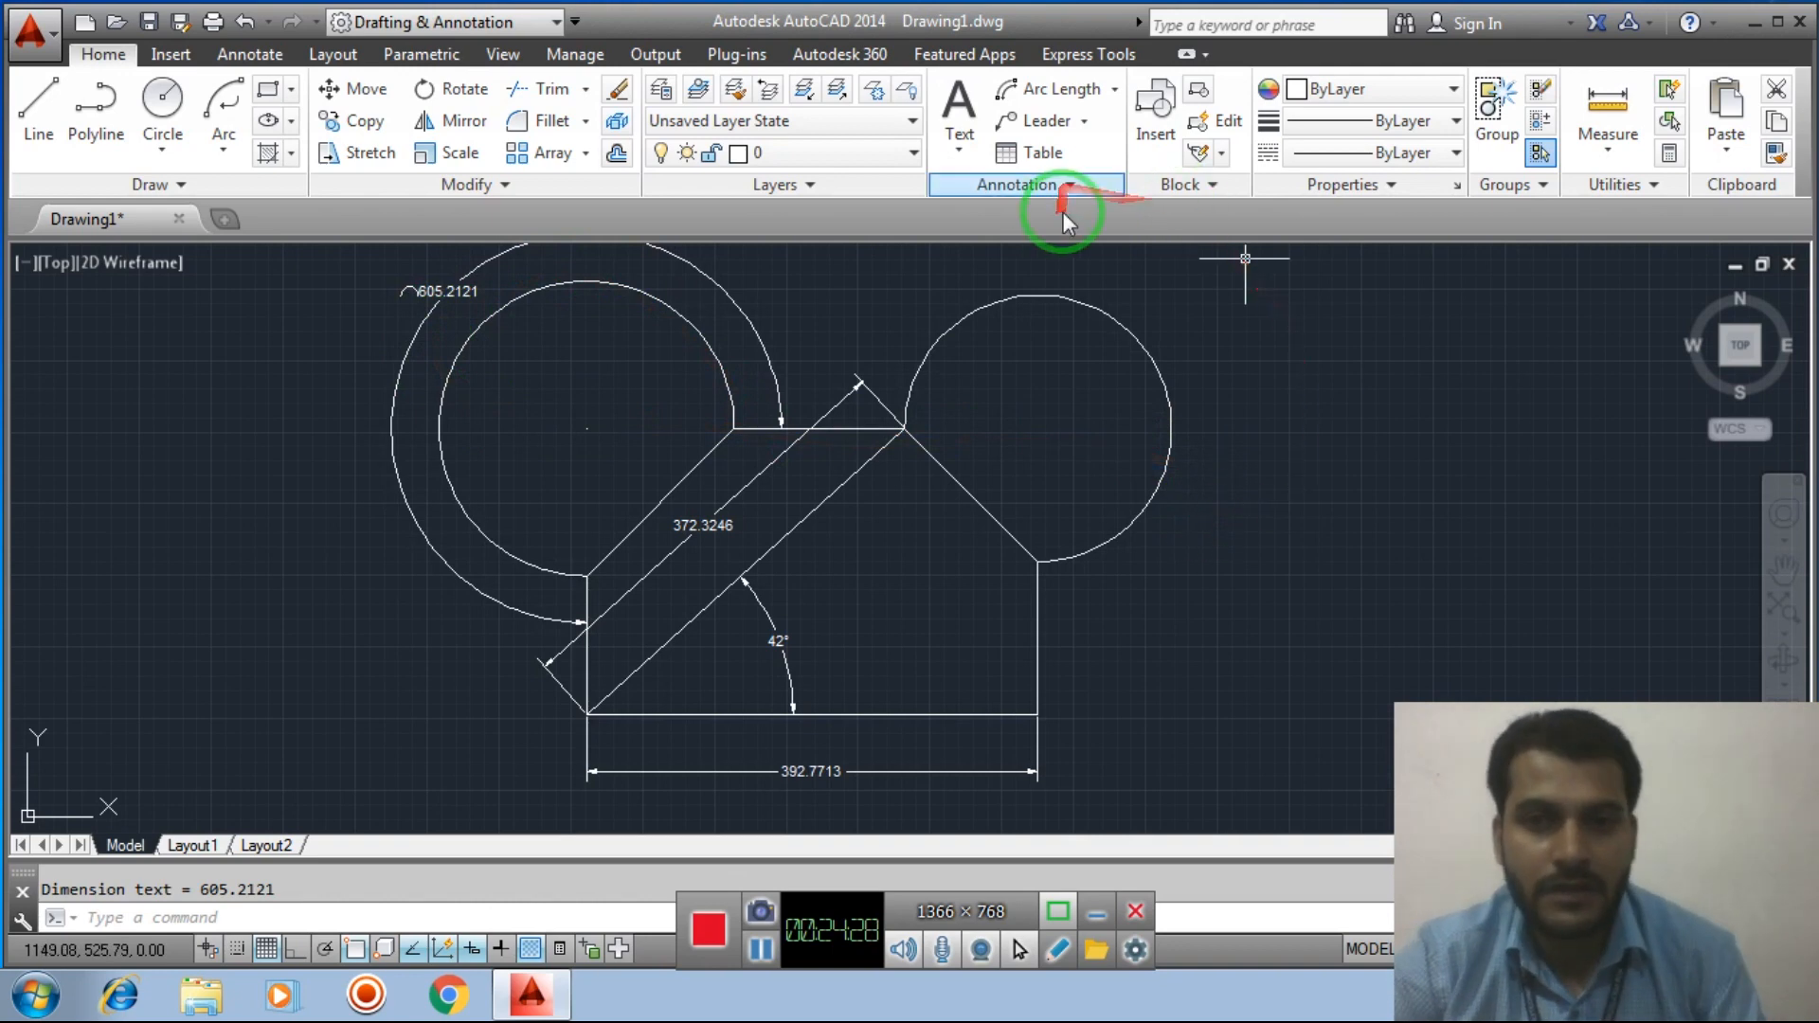
Add a radius dimension to the right arc, with its text outside on the arc's upper-right side
scroll(1181, 477, "down", 2)
scroll(1181, 477, "up", 3)
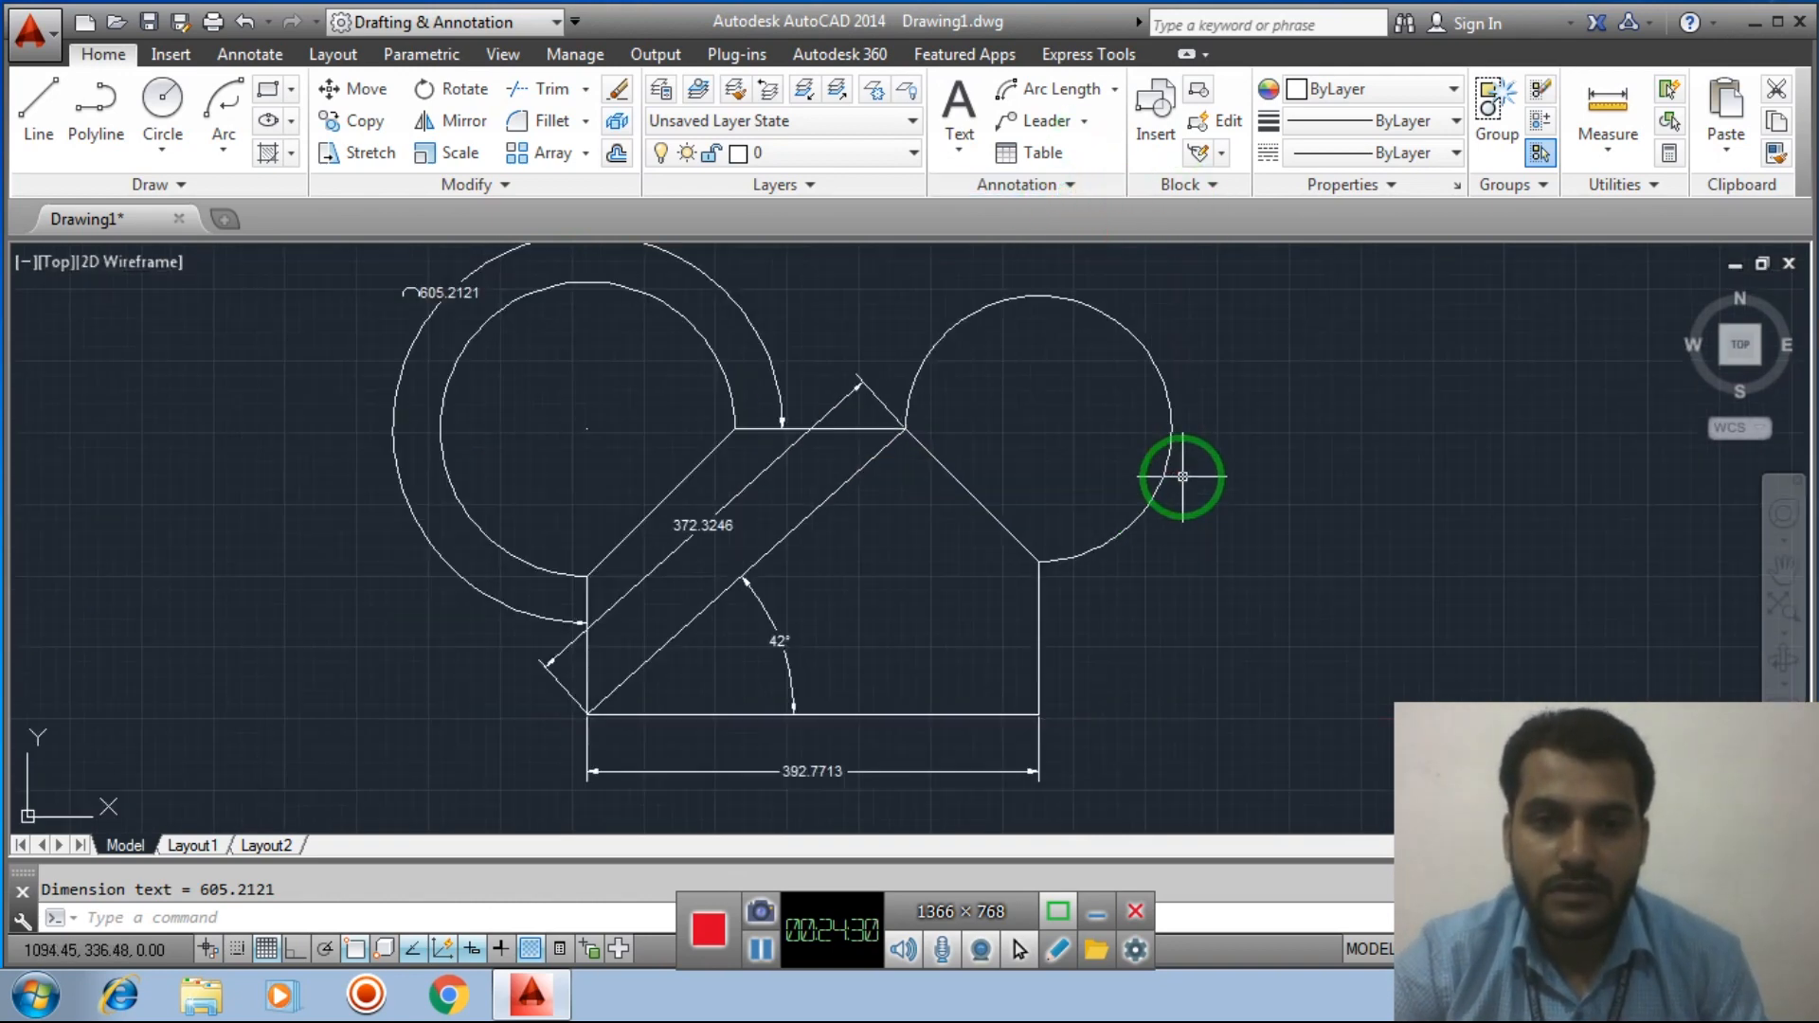
left_click(1115, 88)
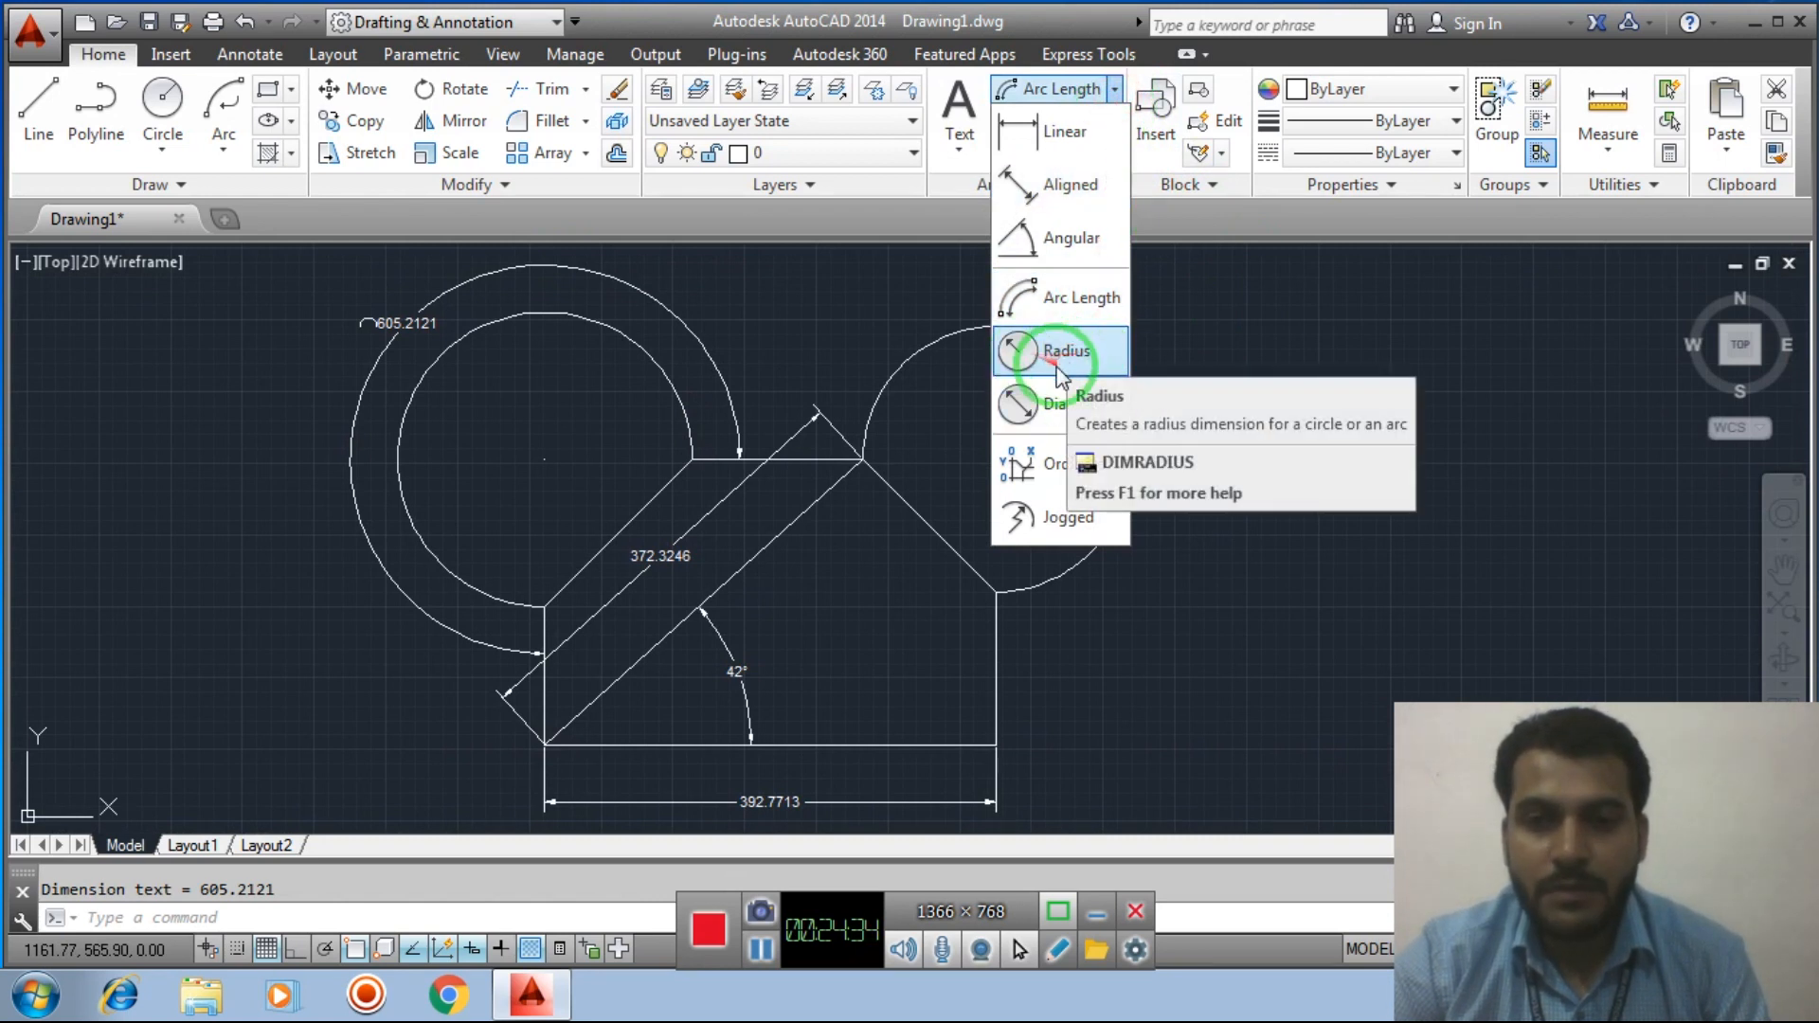
left_click(1028, 359)
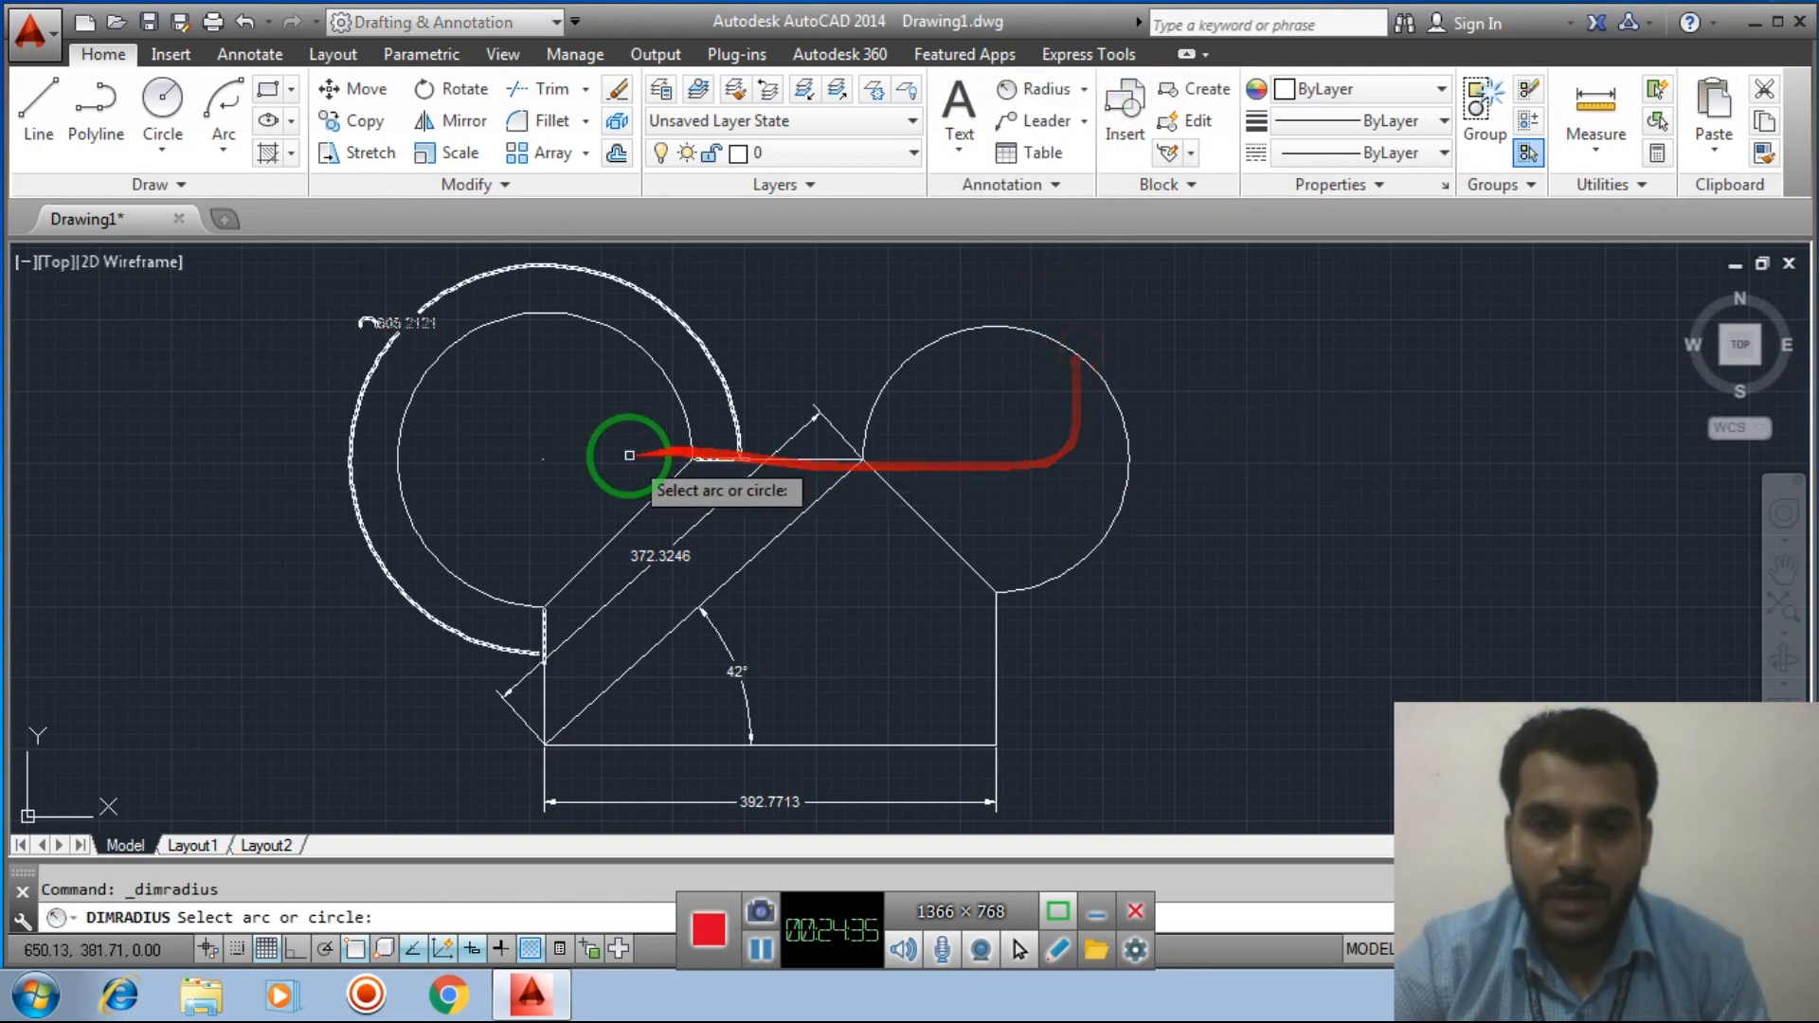
left_click(1090, 367)
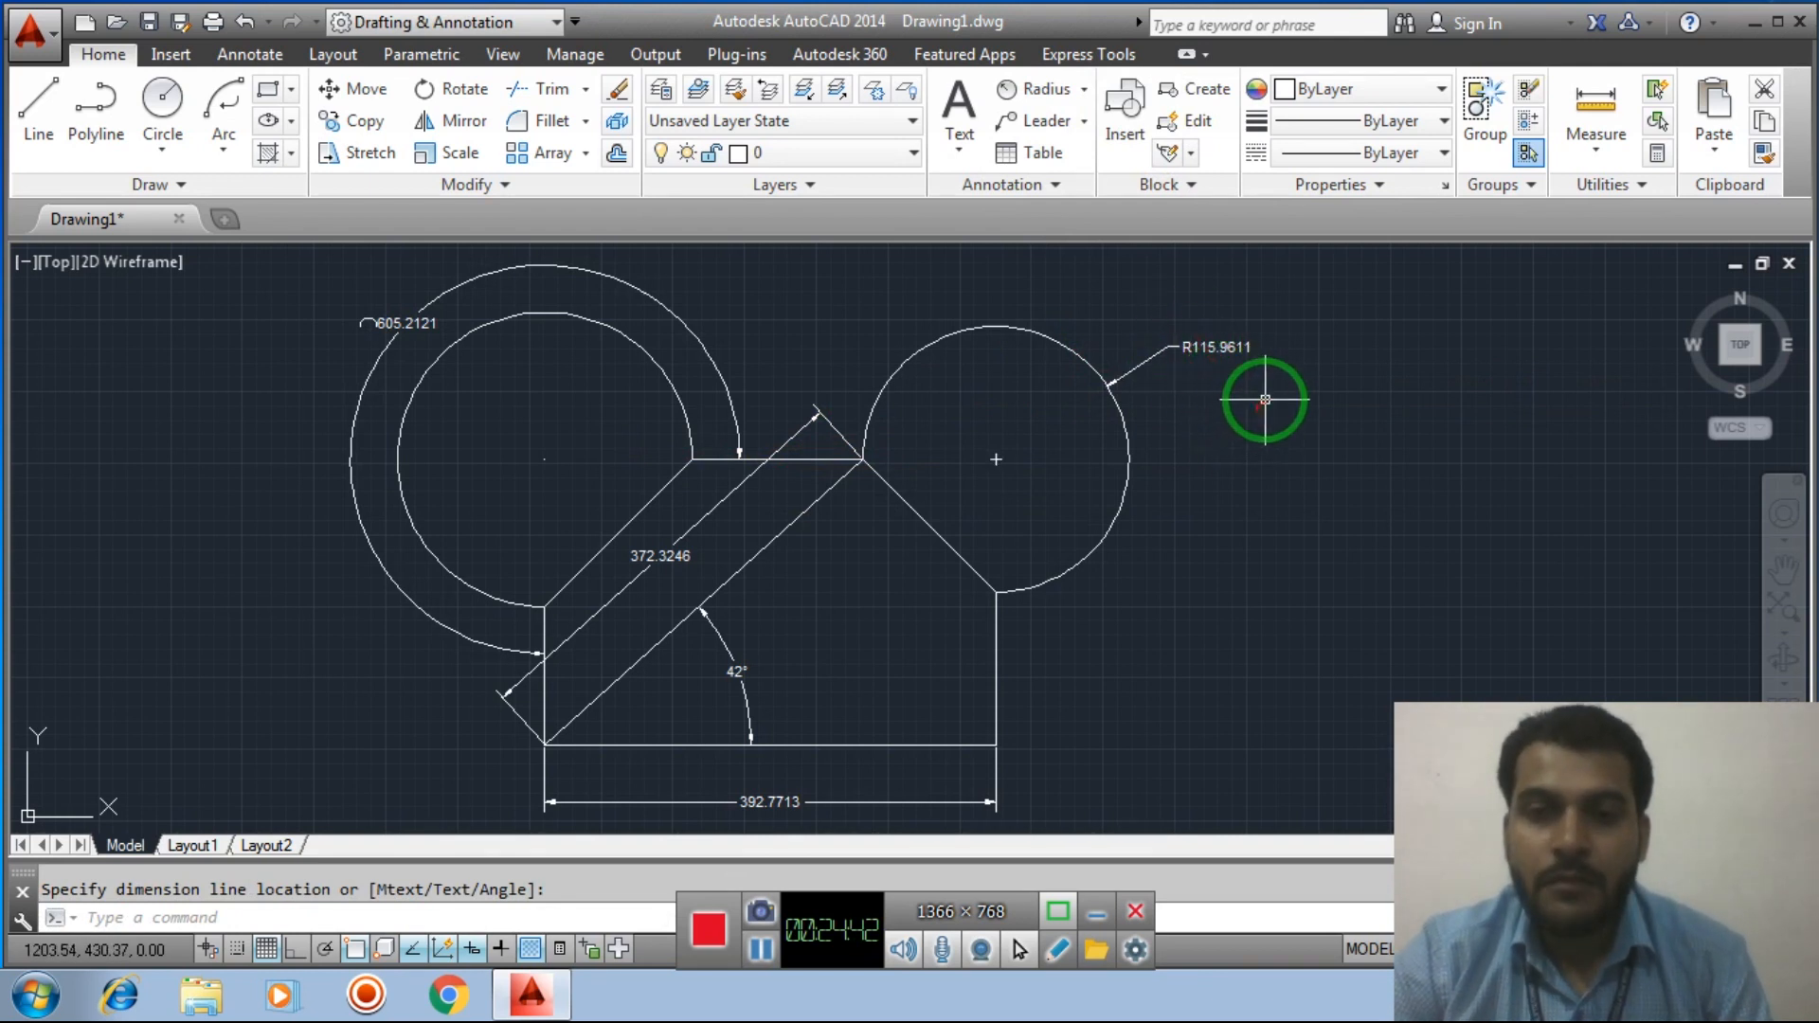
Add a diameter dimension to the large left arc, with its text outside on the arc's lower-left side
left_click(1084, 88)
left_click(1095, 386)
left_click(1090, 396)
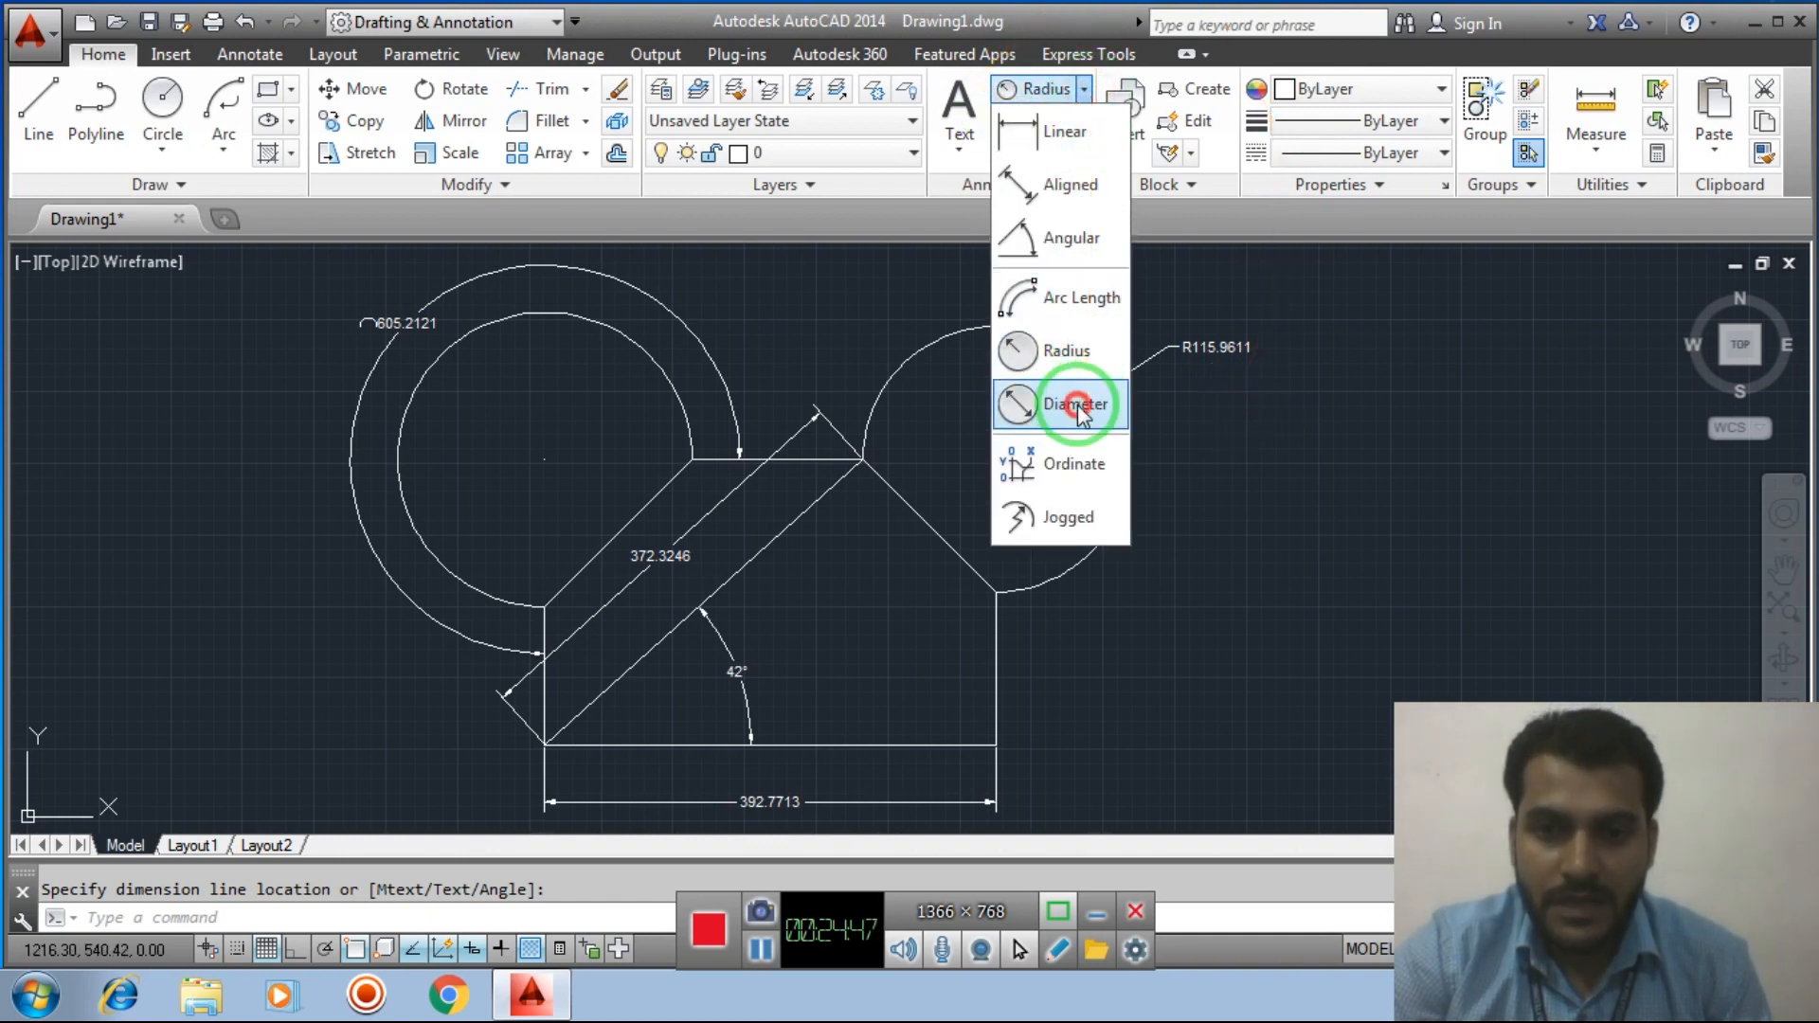
left_click(409, 520)
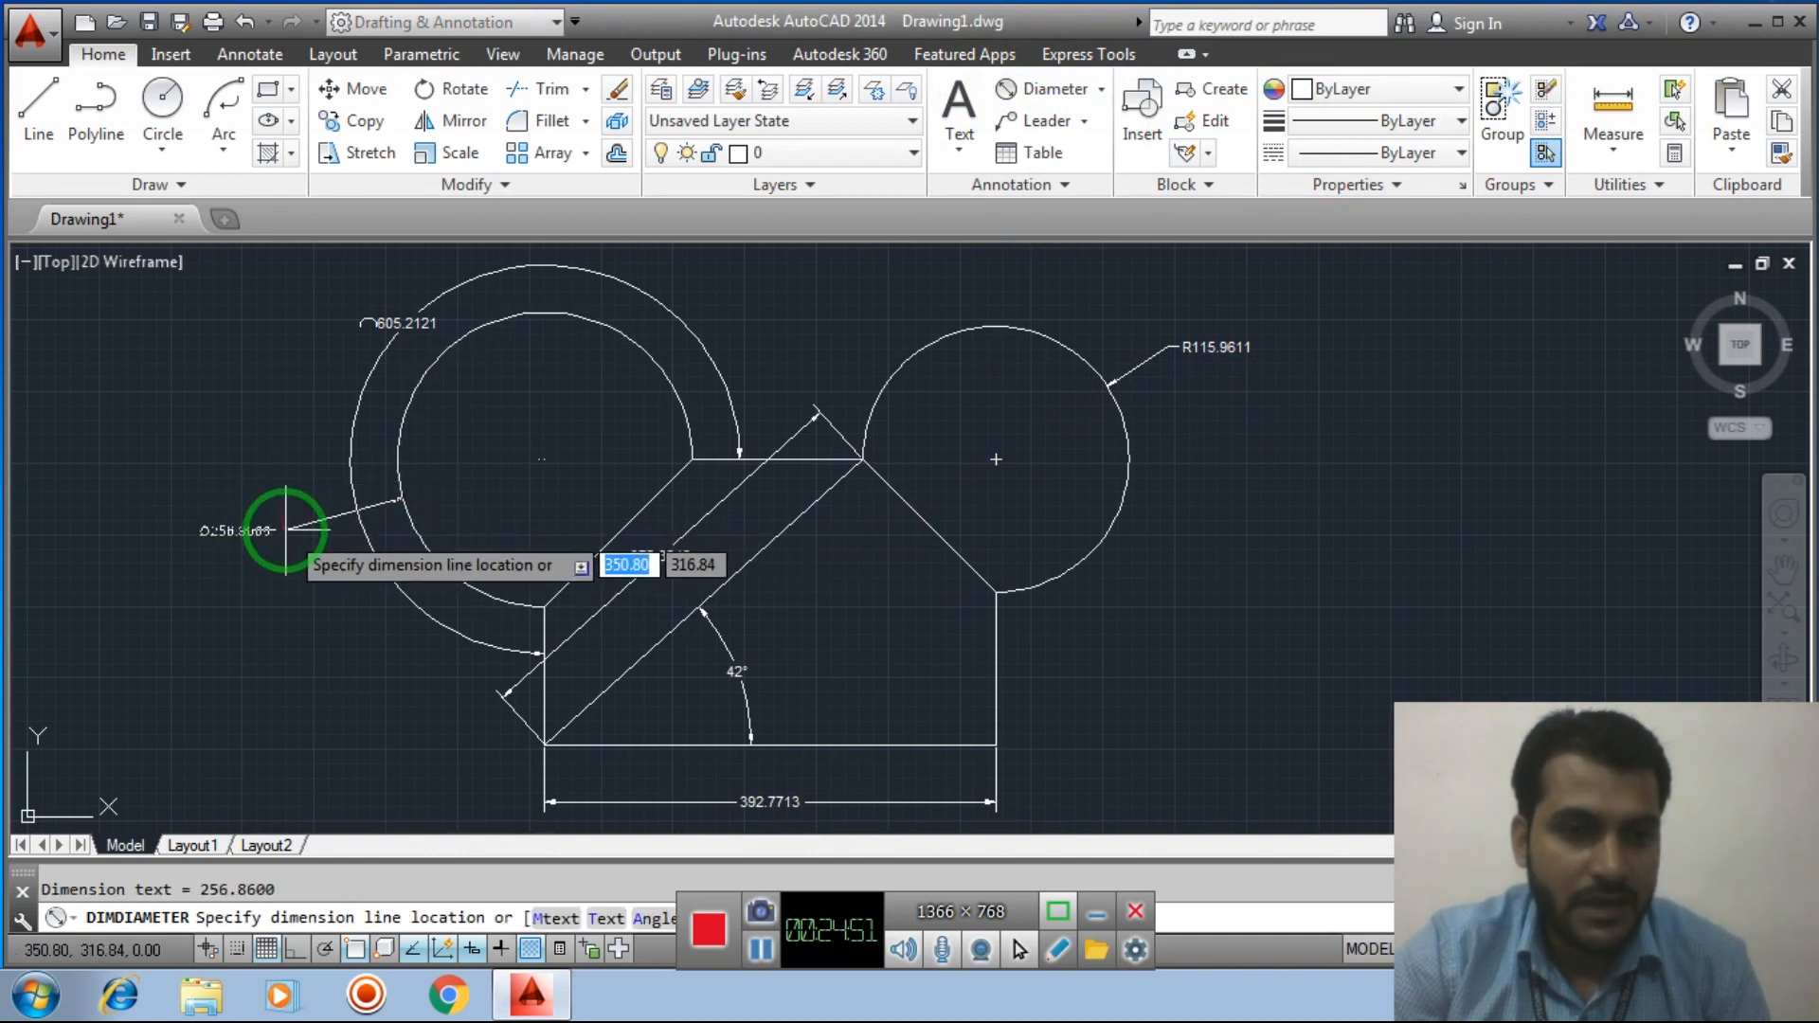
left_click(286, 546)
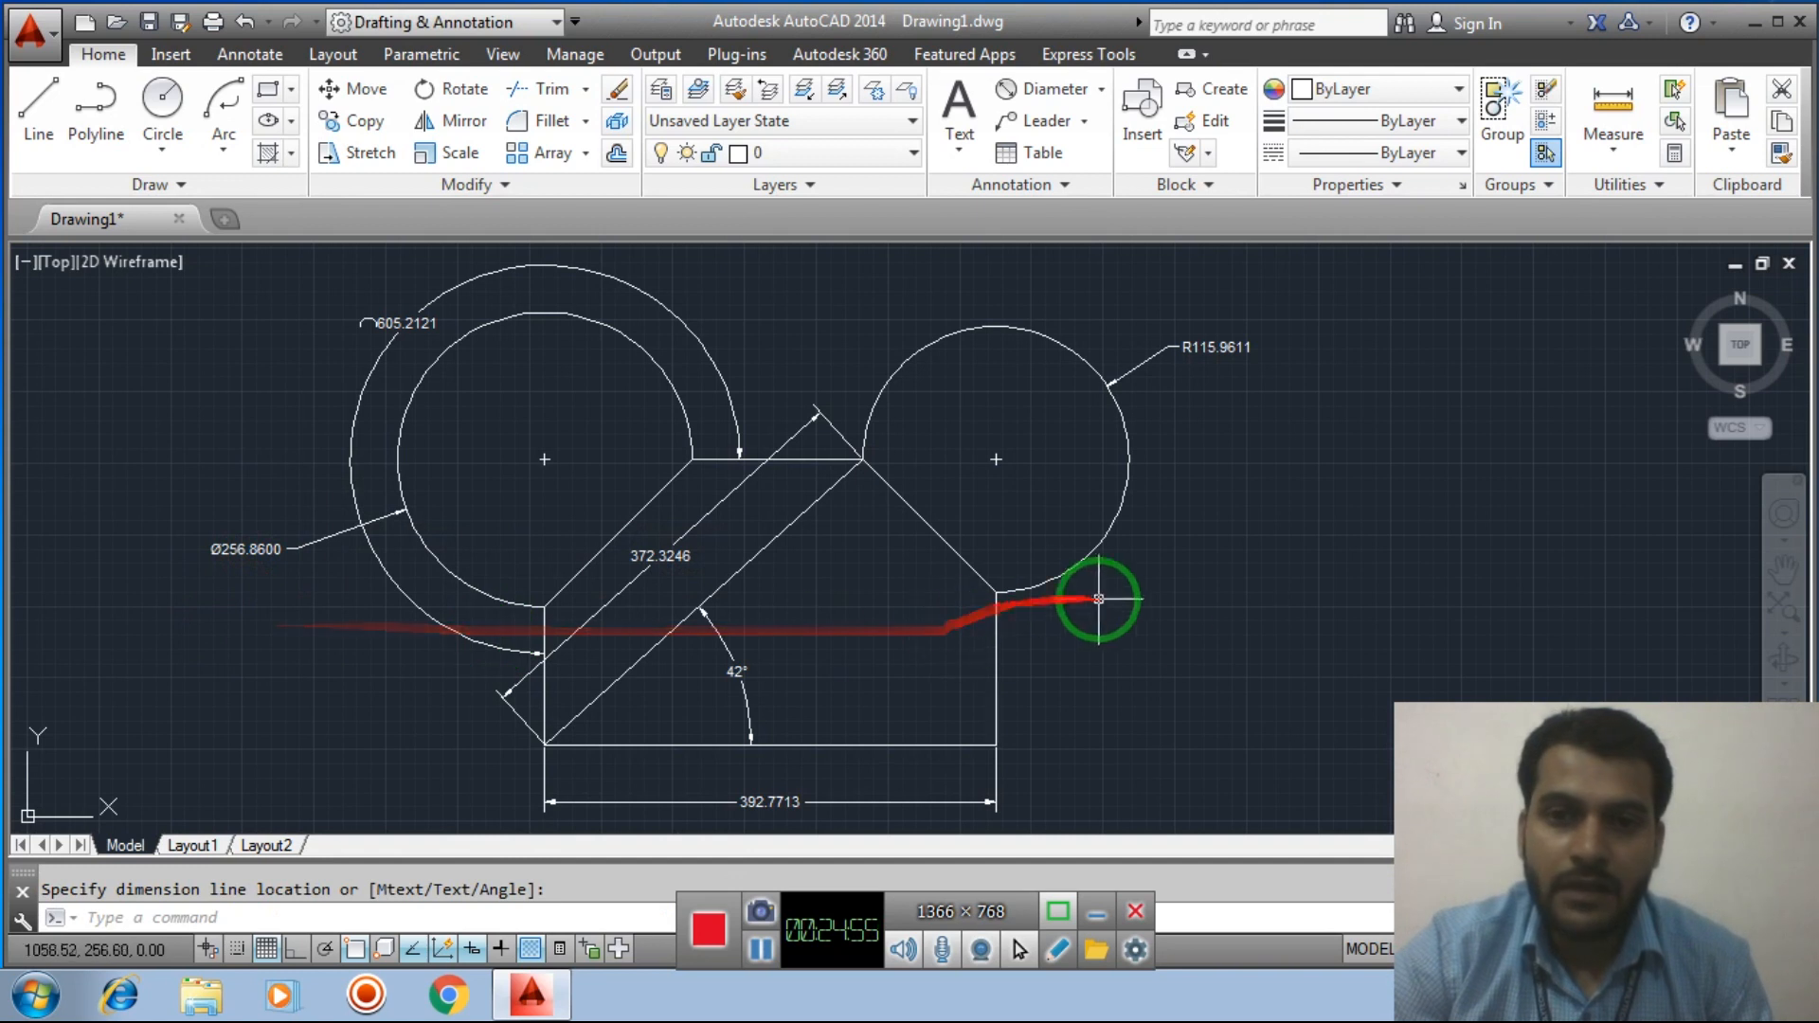
middle_click_drag(1178, 622, 1206, 609)
left_click(1350, 471)
left_click(1409, 581)
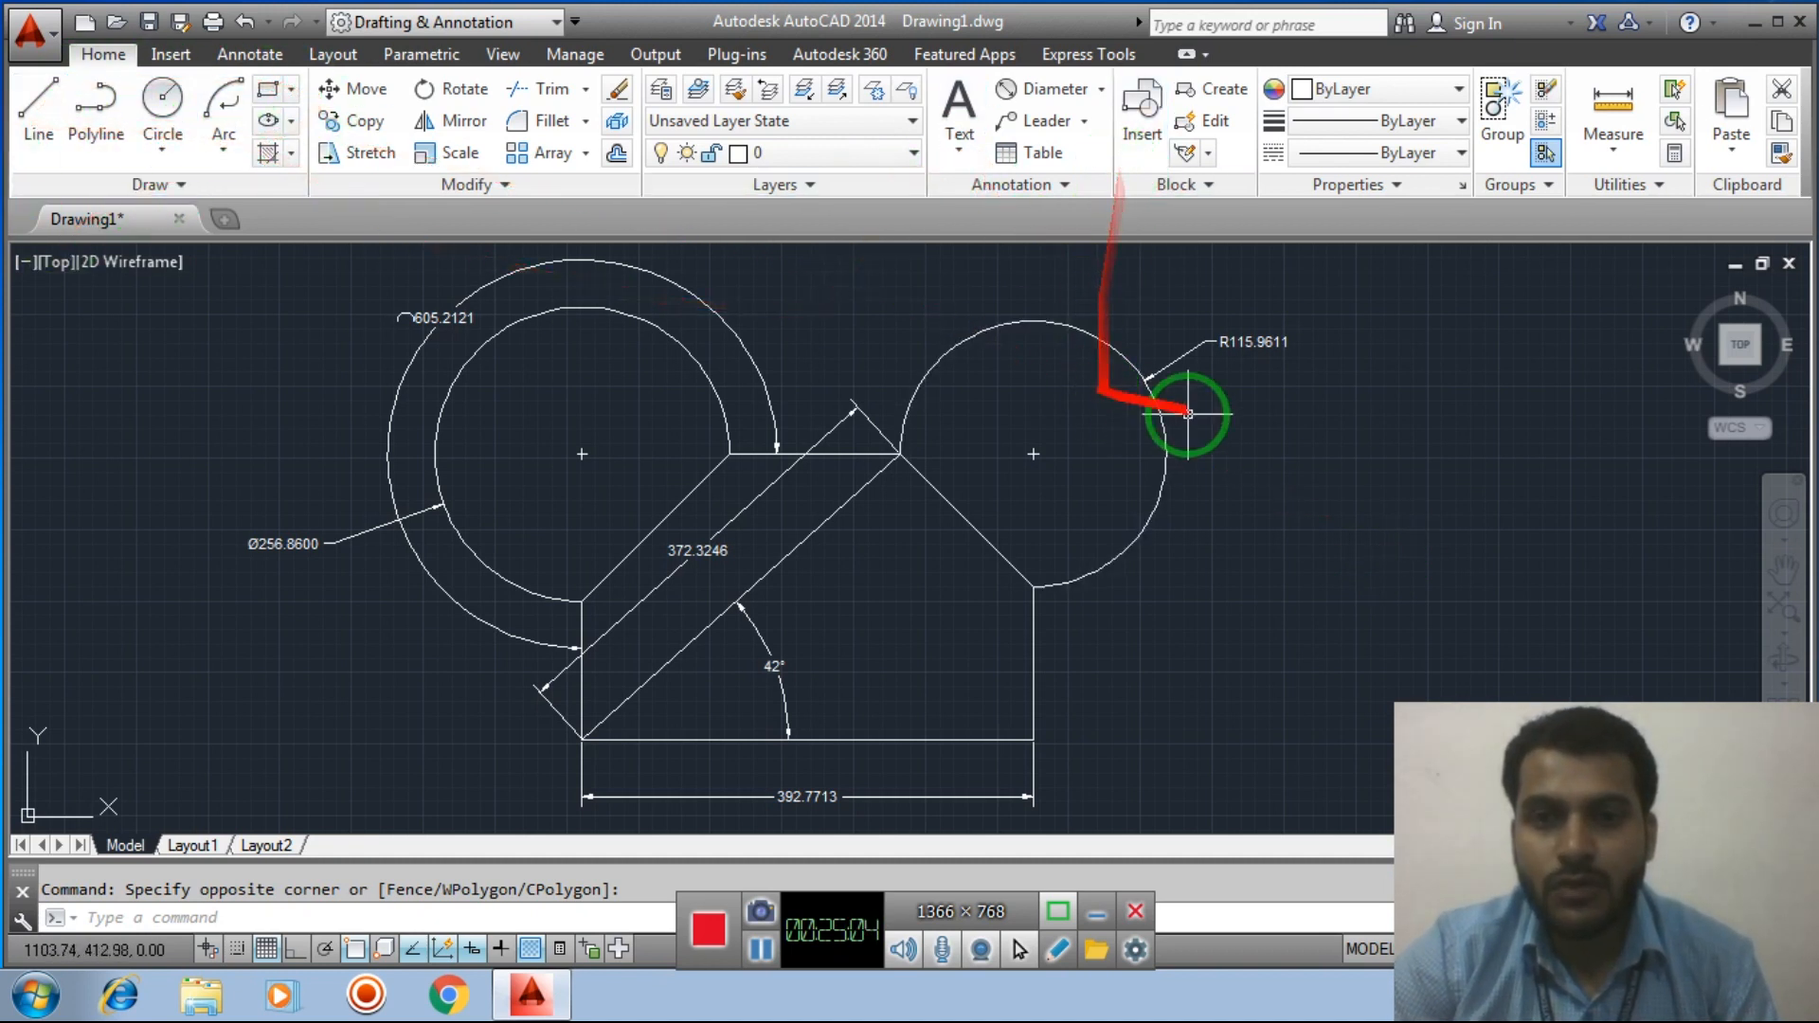
left_click(1356, 560)
left_click(1415, 683)
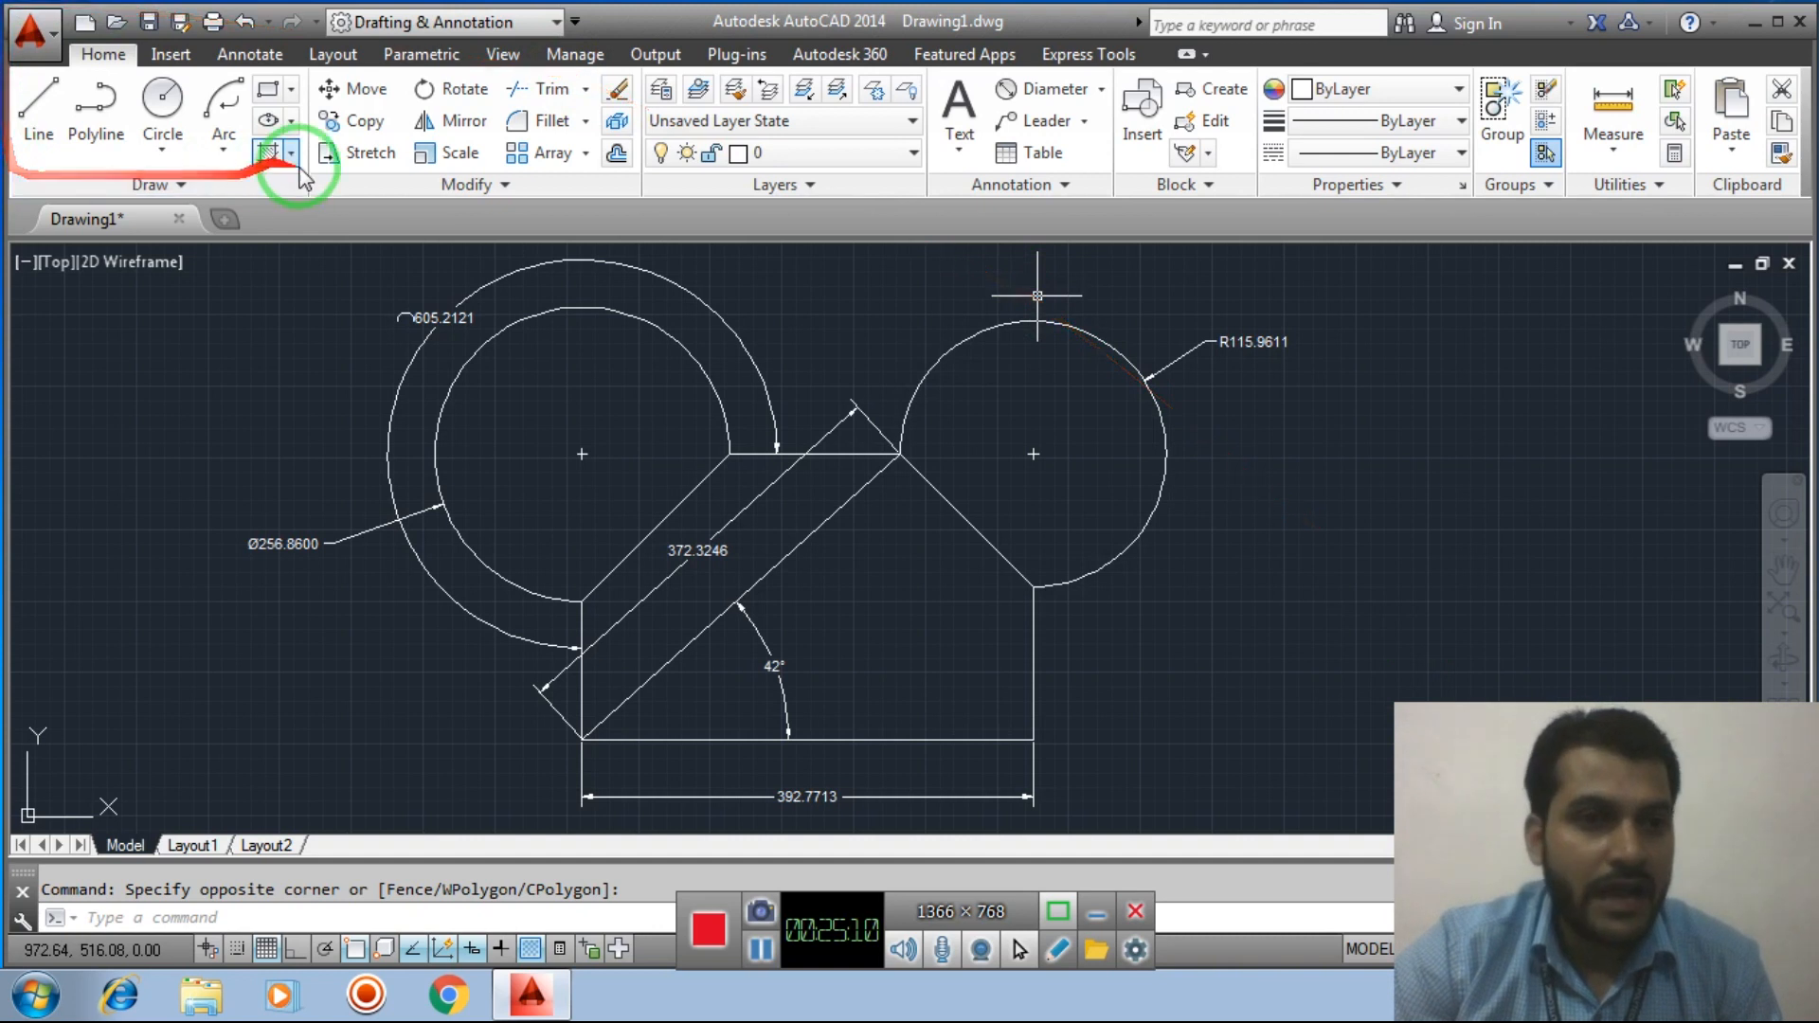
left_click(185, 187)
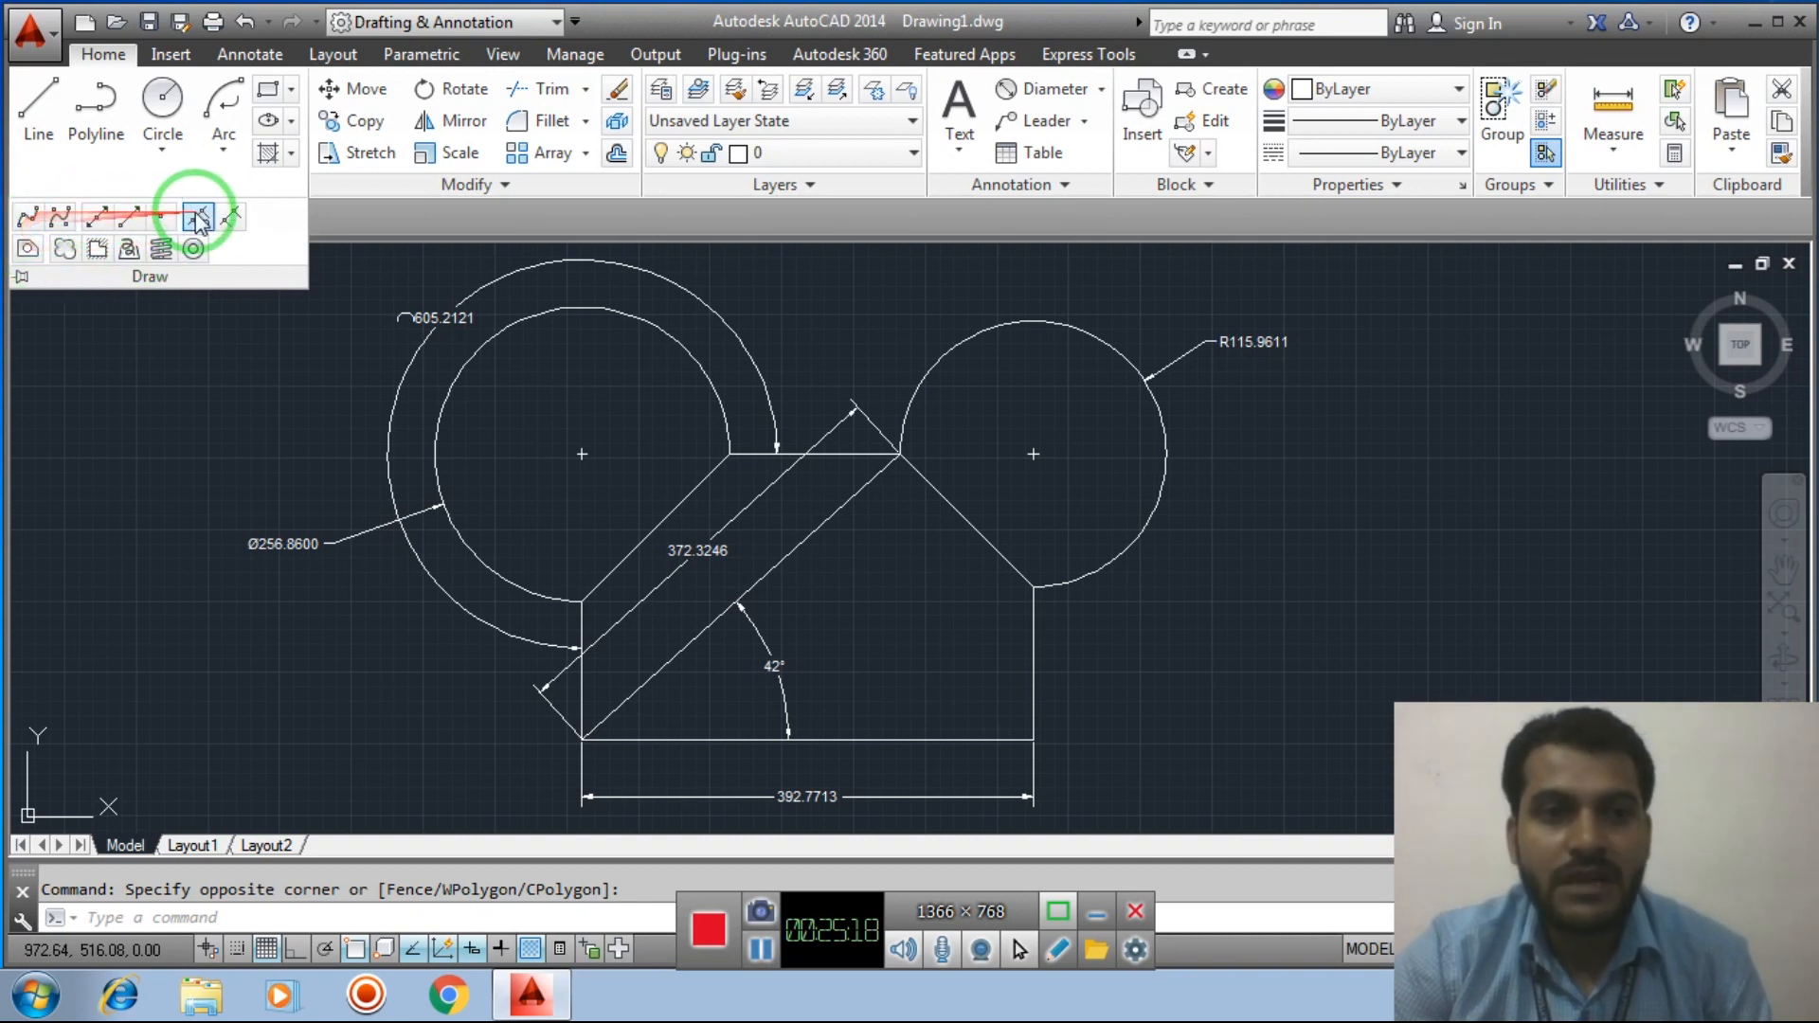
left_click(214, 376)
left_click(379, 410)
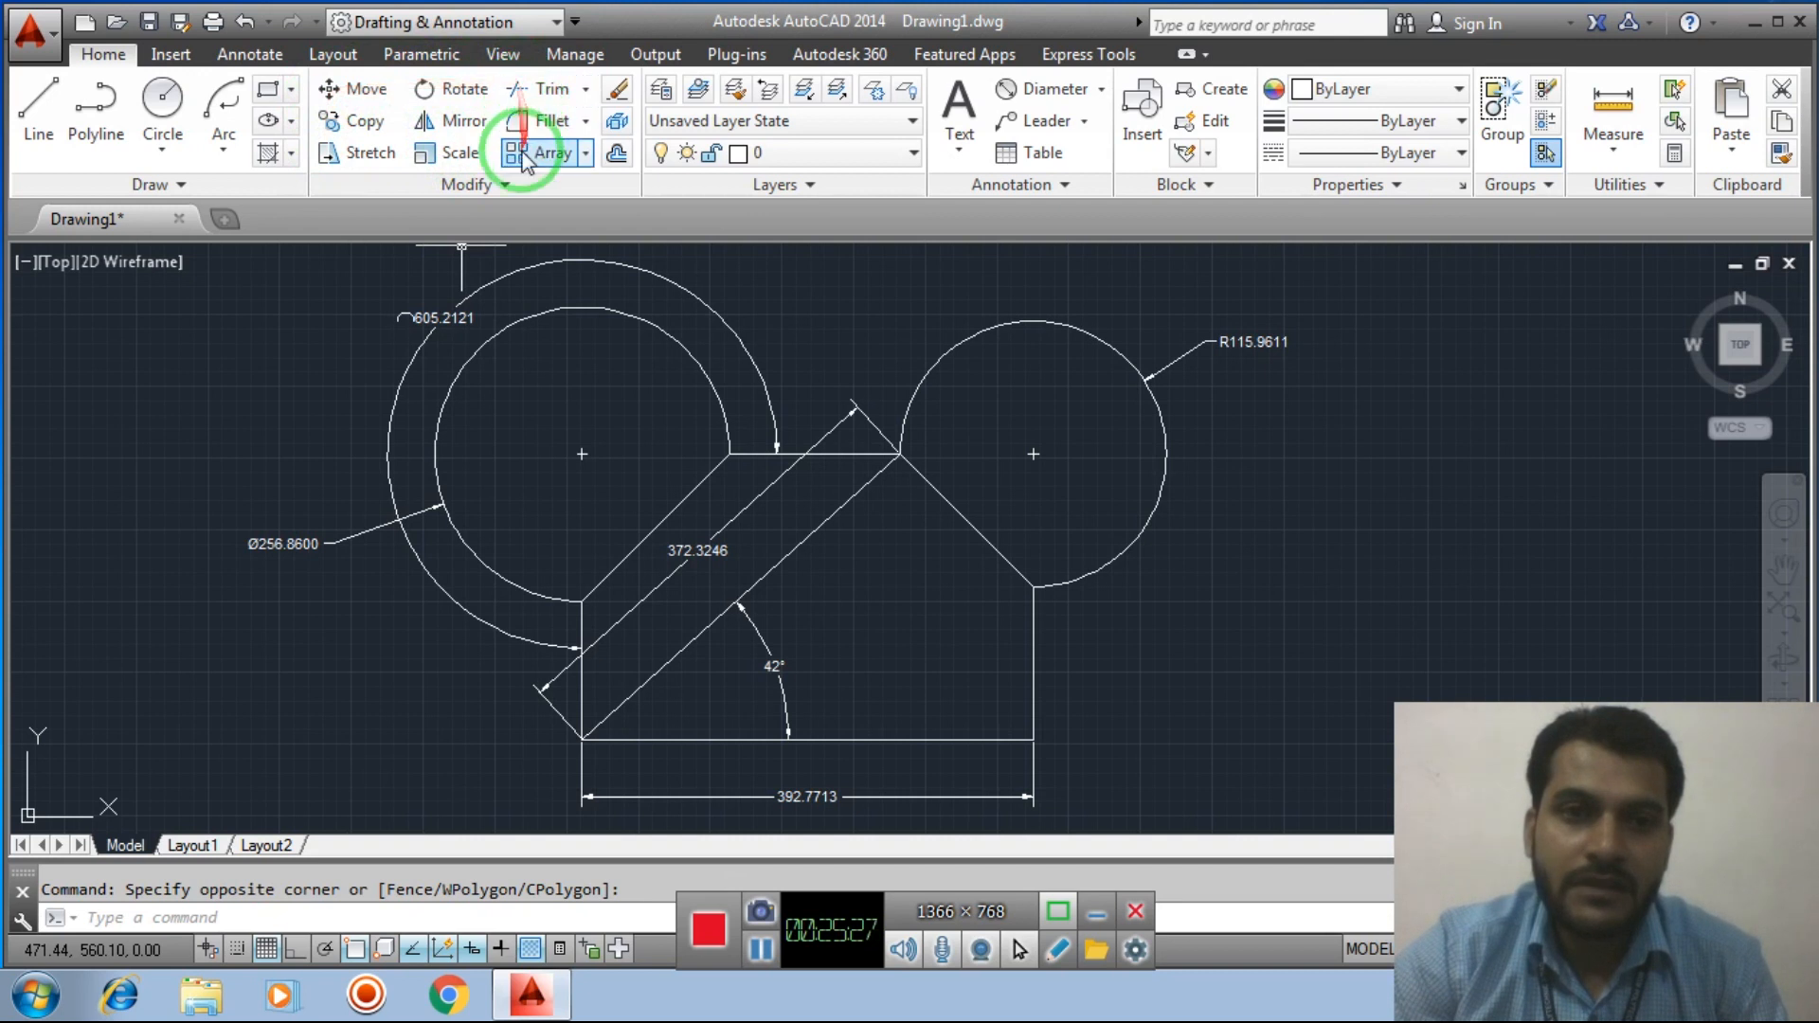
left_click(772, 304)
left_click(789, 317)
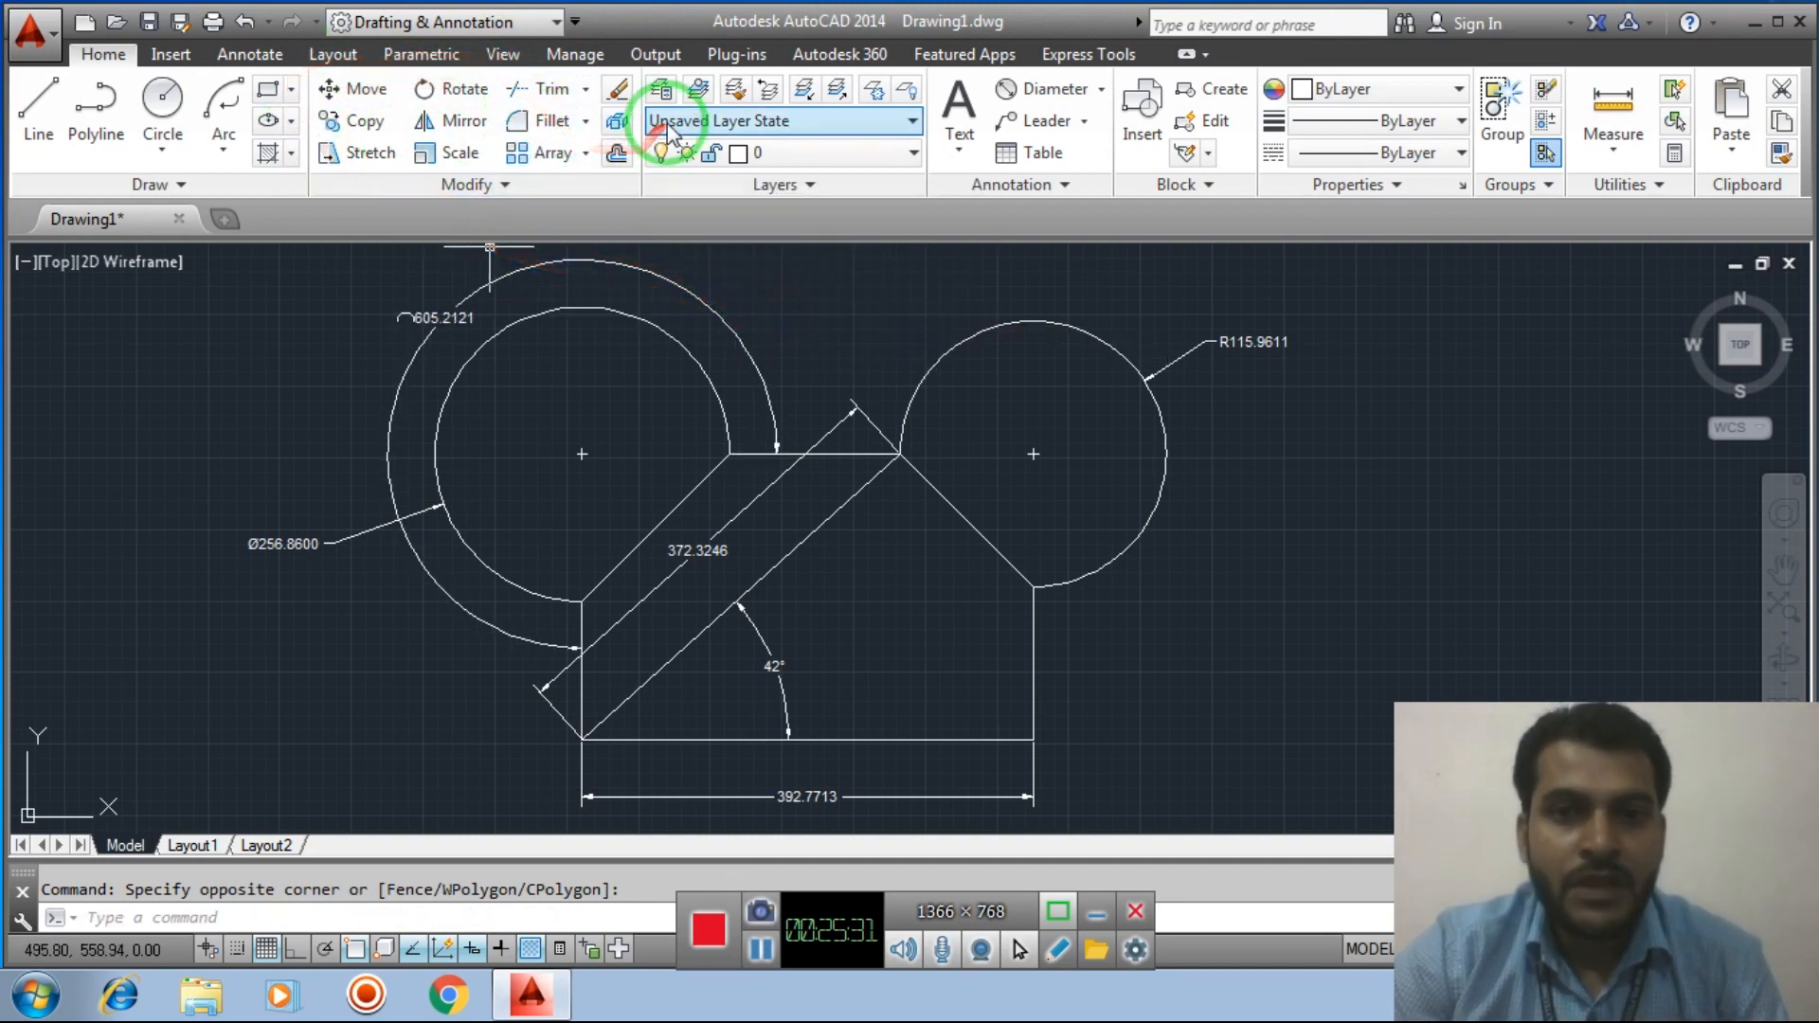